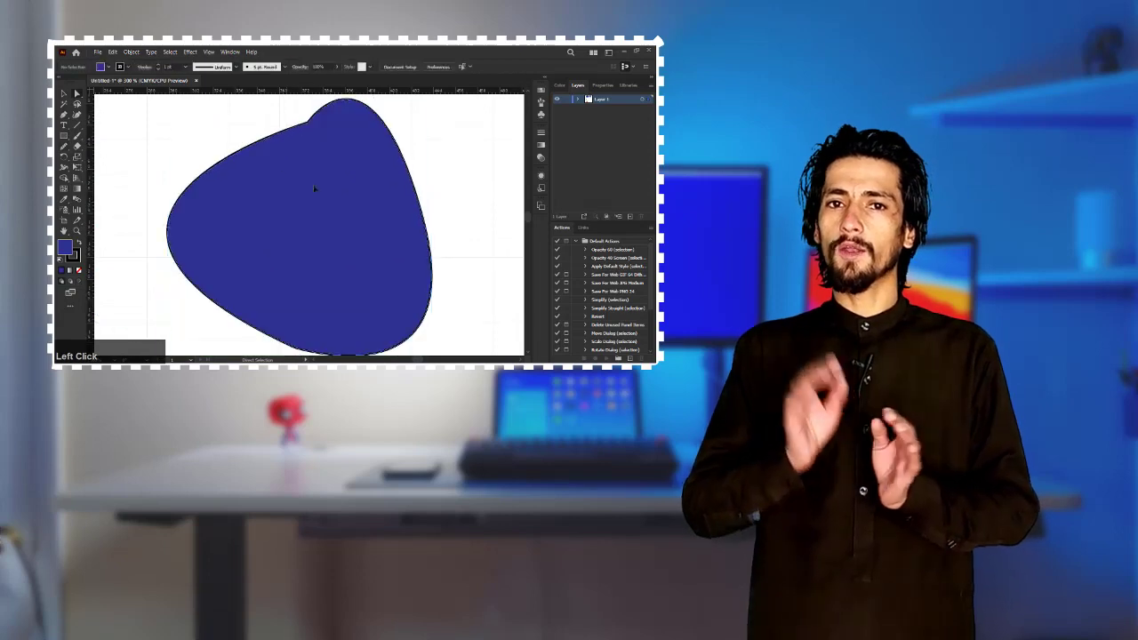
Smooth the kink along the upper edge of the blue rounded shape with the Smooth tool
scroll(376, 284, "up", 4)
scroll(221, 190, "down", 3)
scroll(356, 152, "up", 3)
key("ctrl+z")
left_click_drag(357, 152, 414, 115)
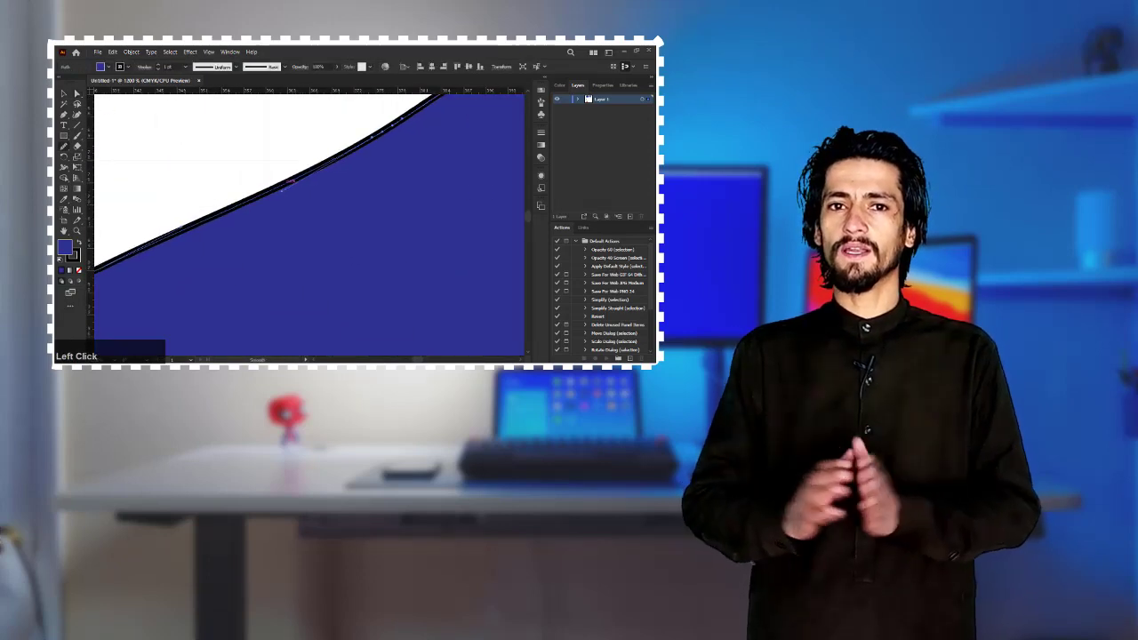
left_click_drag(294, 182, 445, 123)
scroll(330, 178, "down", 5)
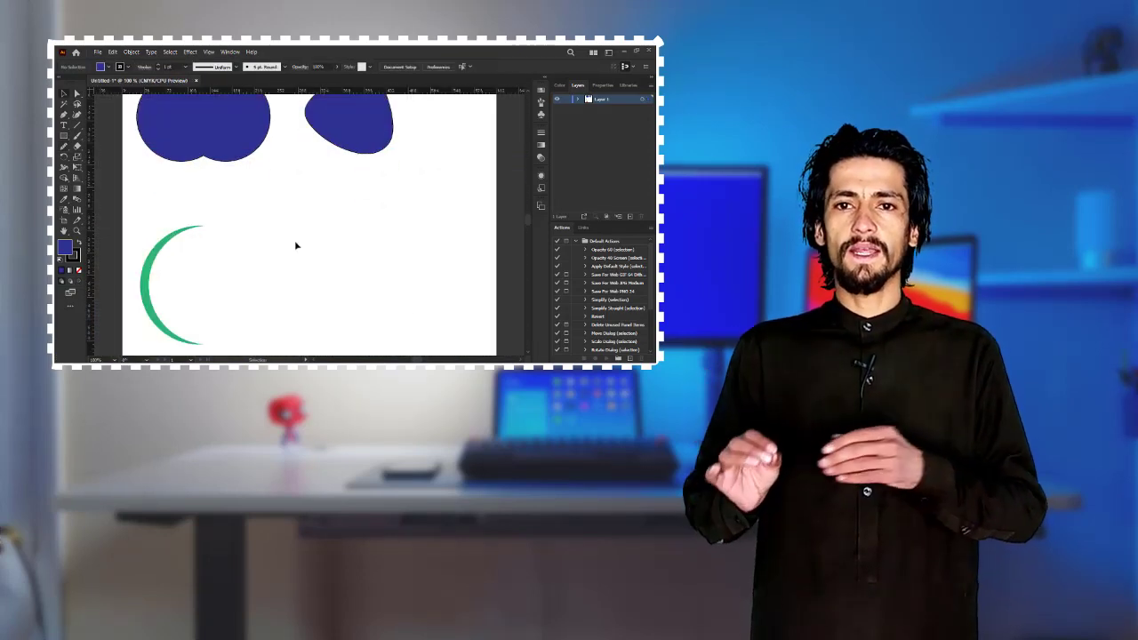
scroll(294, 240, "up", 2)
Lower the opacity of the placed eagle logo image and add a new layer above it for tracing
left_click(362, 177)
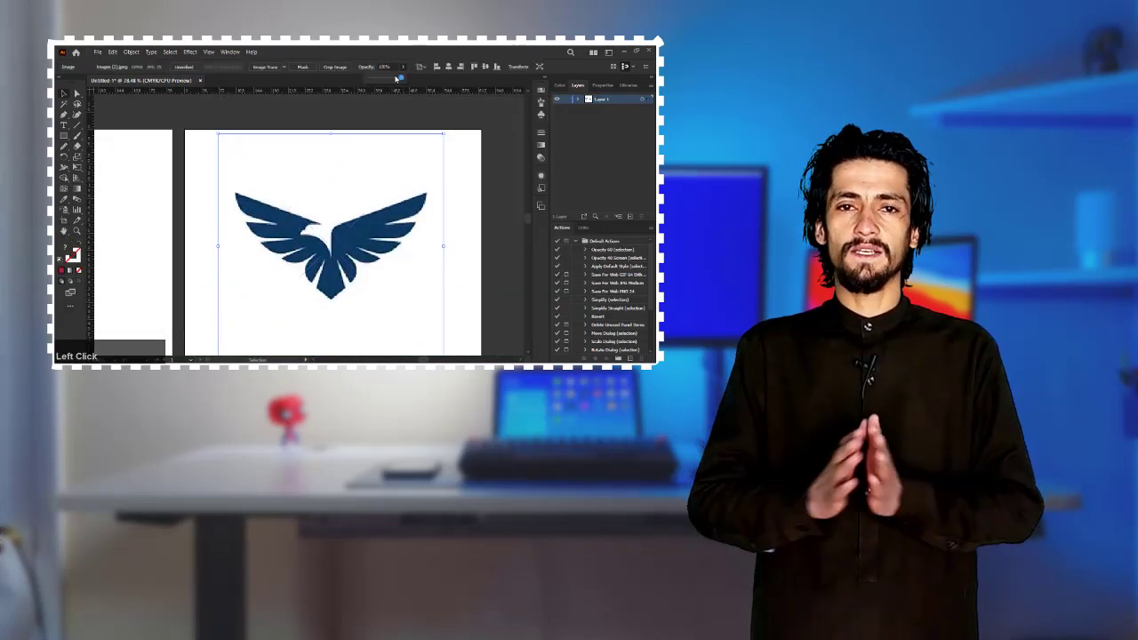
right_click(339, 67)
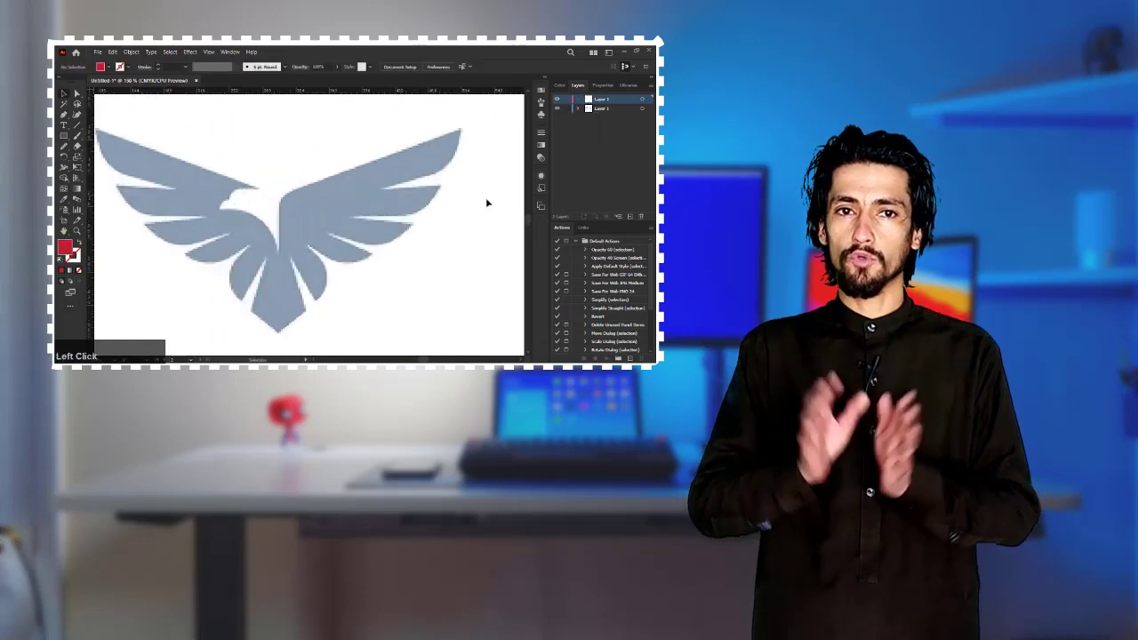
scroll(347, 236, "up", 5)
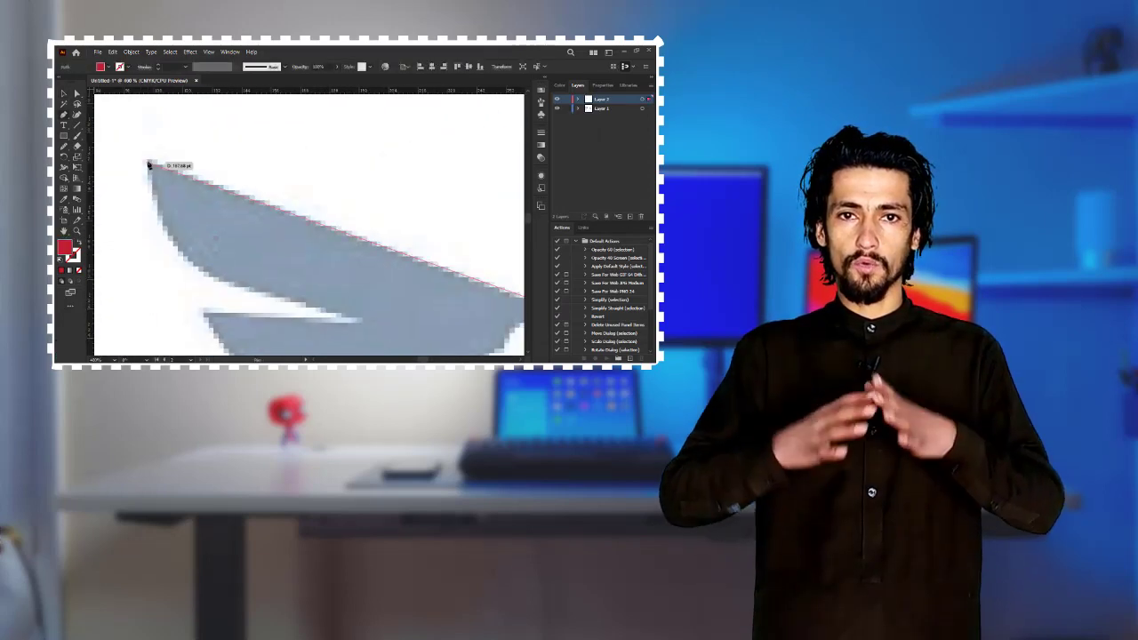
left_click(261, 289)
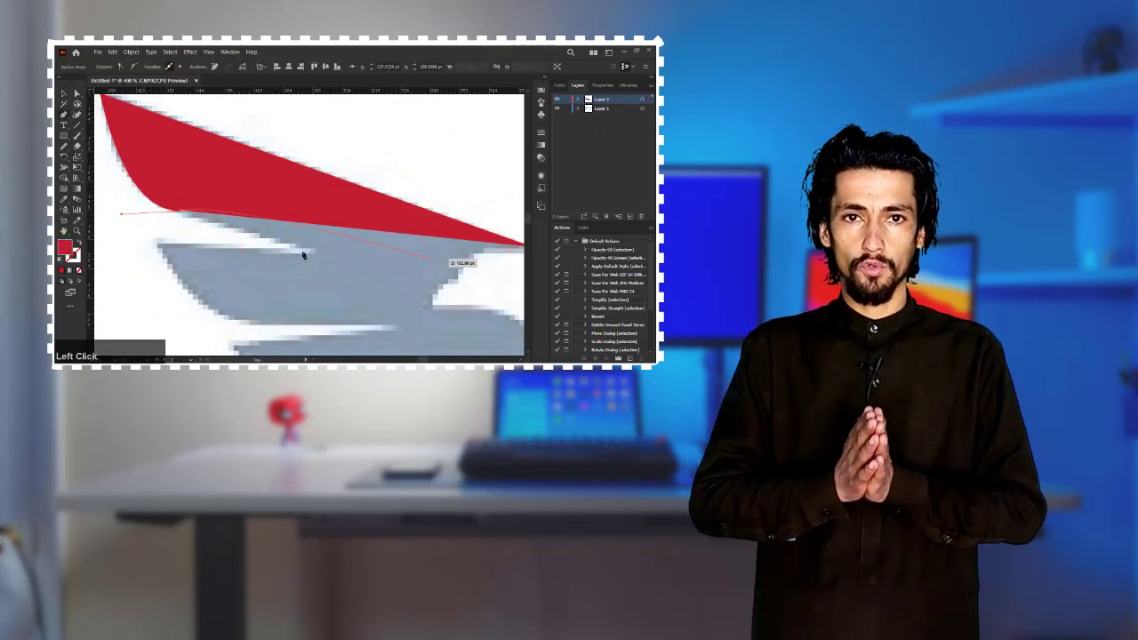
key("Return")
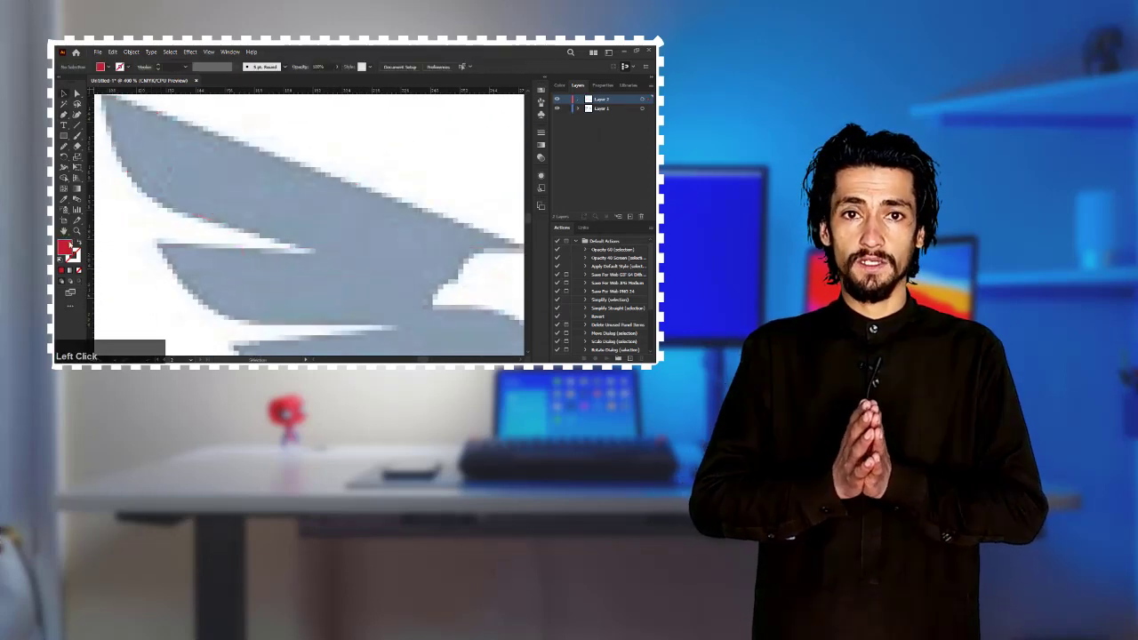
Trace the left half of the eagle logo with the Pen tool, using a black stroke and no fill, closing it along the vertical centre
left_click(420, 273)
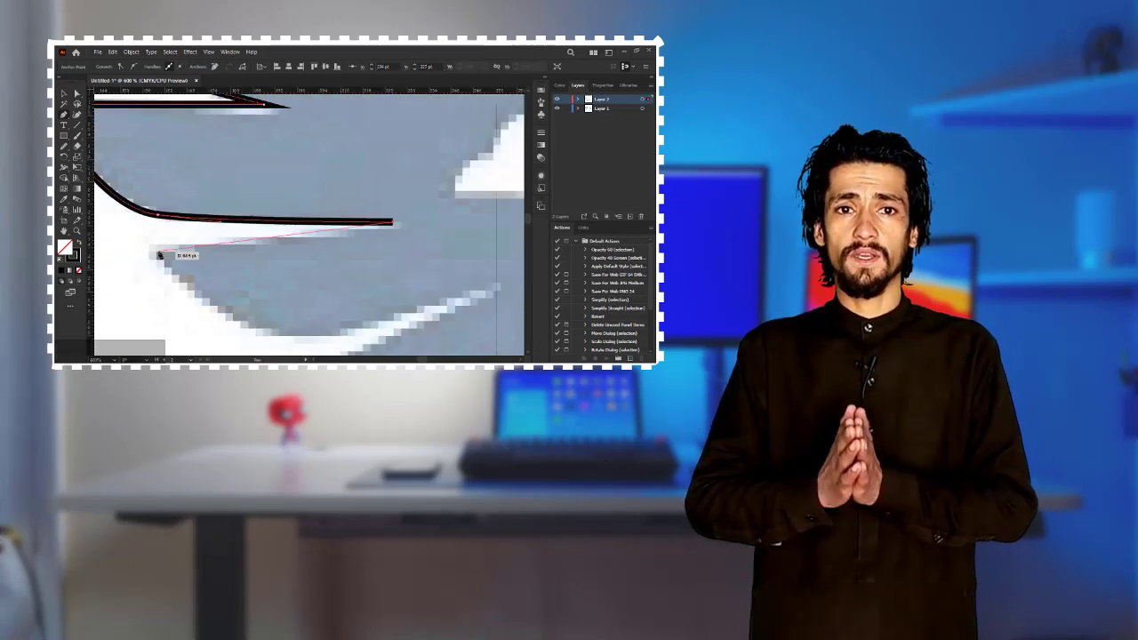
left_click(215, 251)
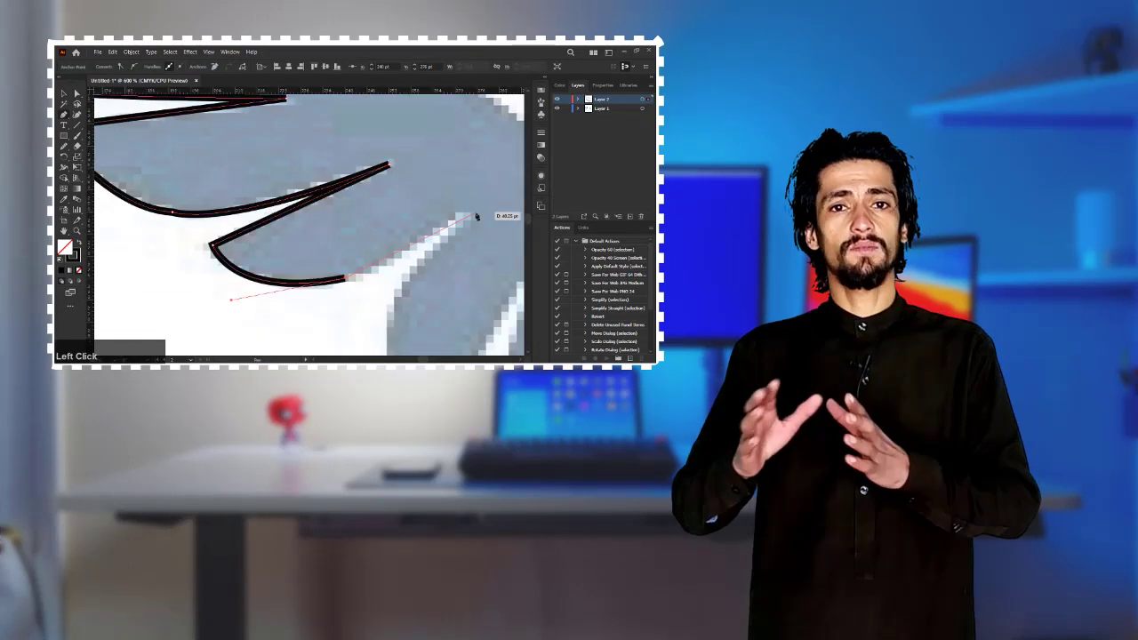
left_click_drag(382, 240, 424, 352)
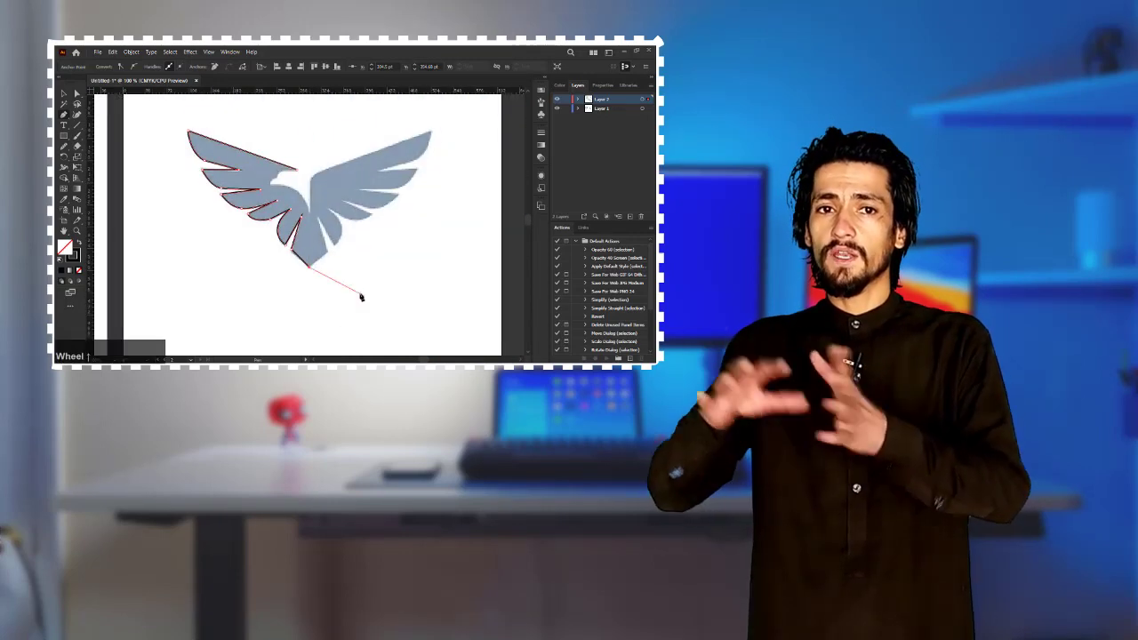
key("ctrl+0")
left_click(321, 268)
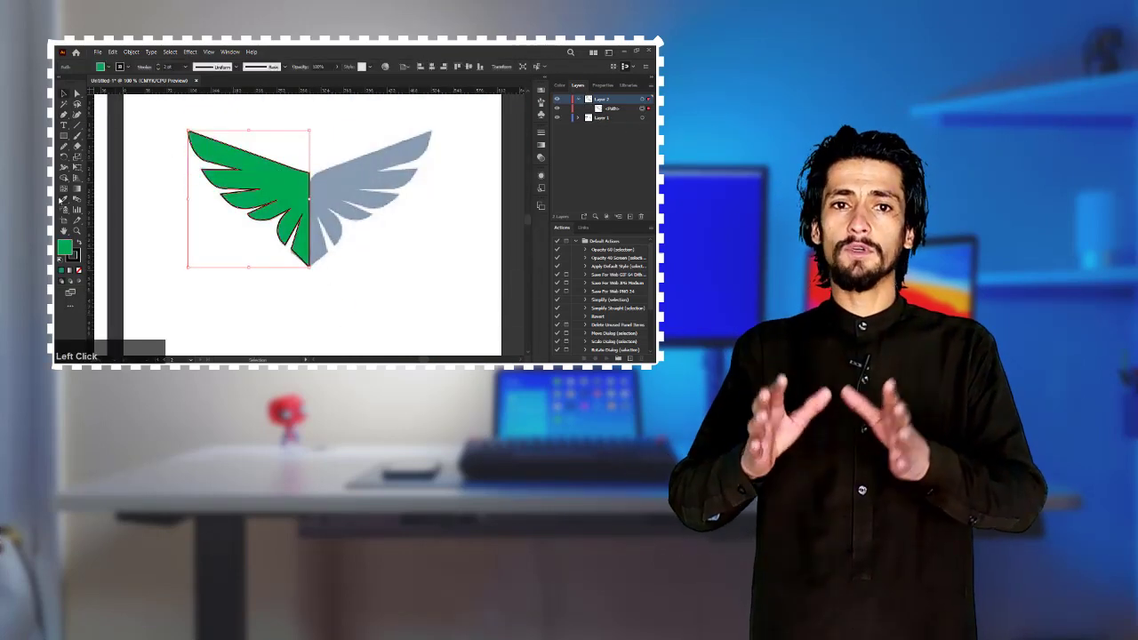
Average the two bottom tip anchor points of the mirrored eagle halves on both axes
left_click(330, 80)
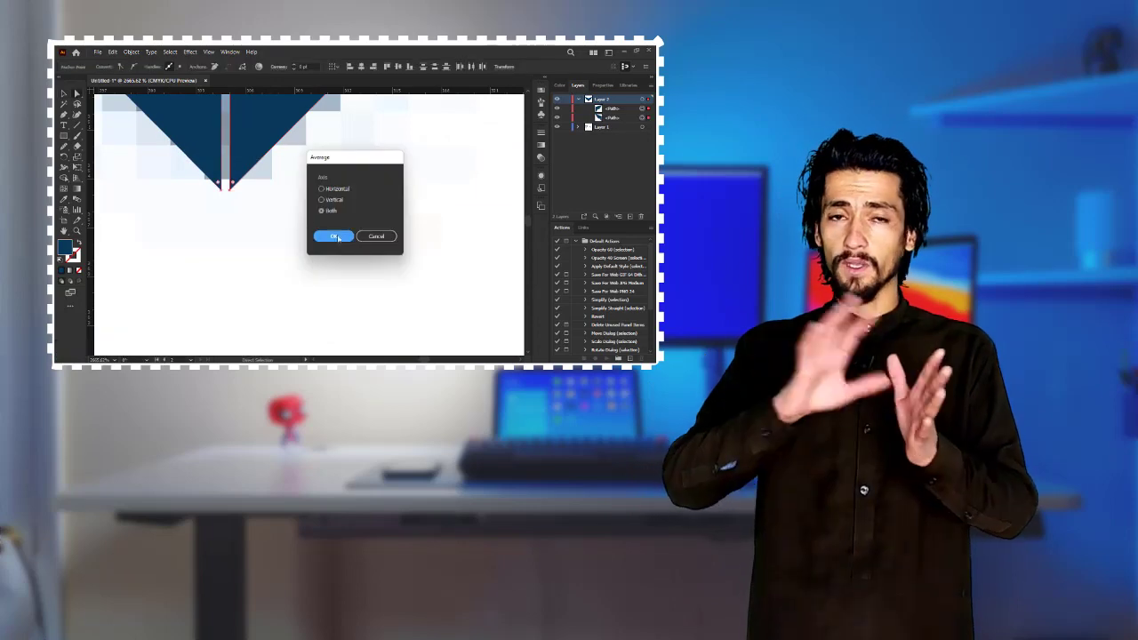
left_click(334, 235)
scroll(403, 200, "down", 5)
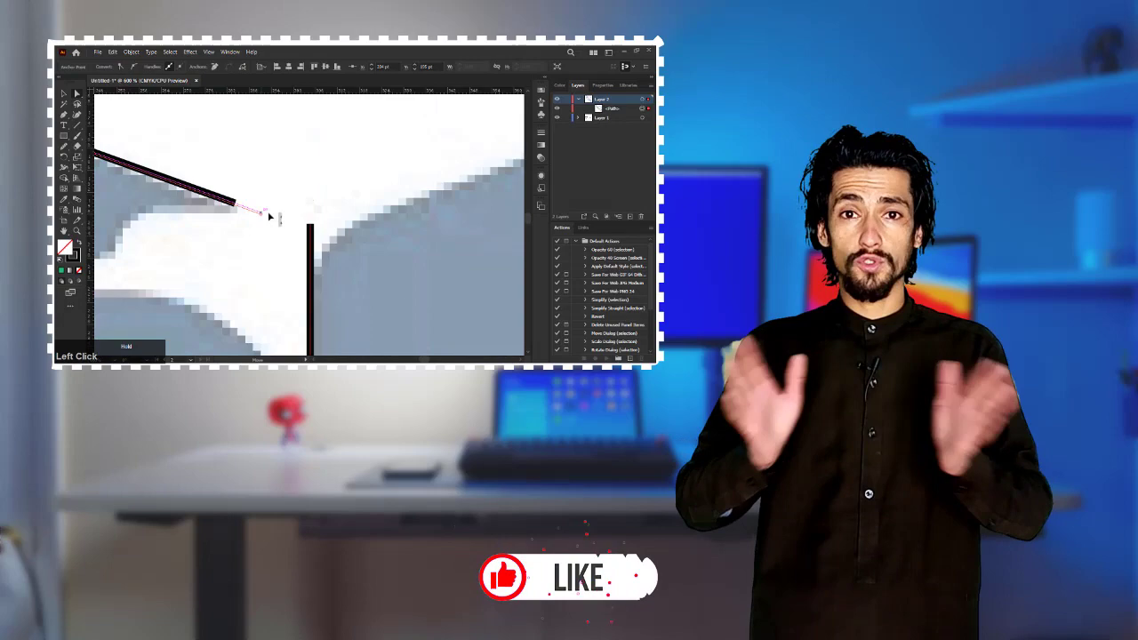
Join the open endpoints of the left half eagle outline at the vertical centre line
right_click(308, 134)
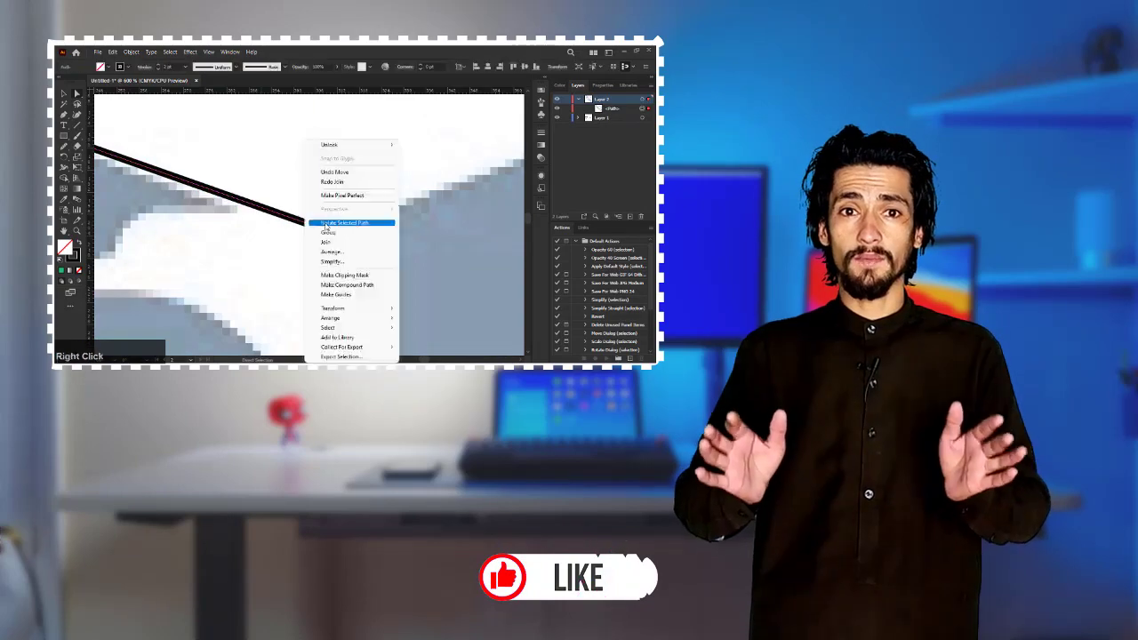
key("Escape")
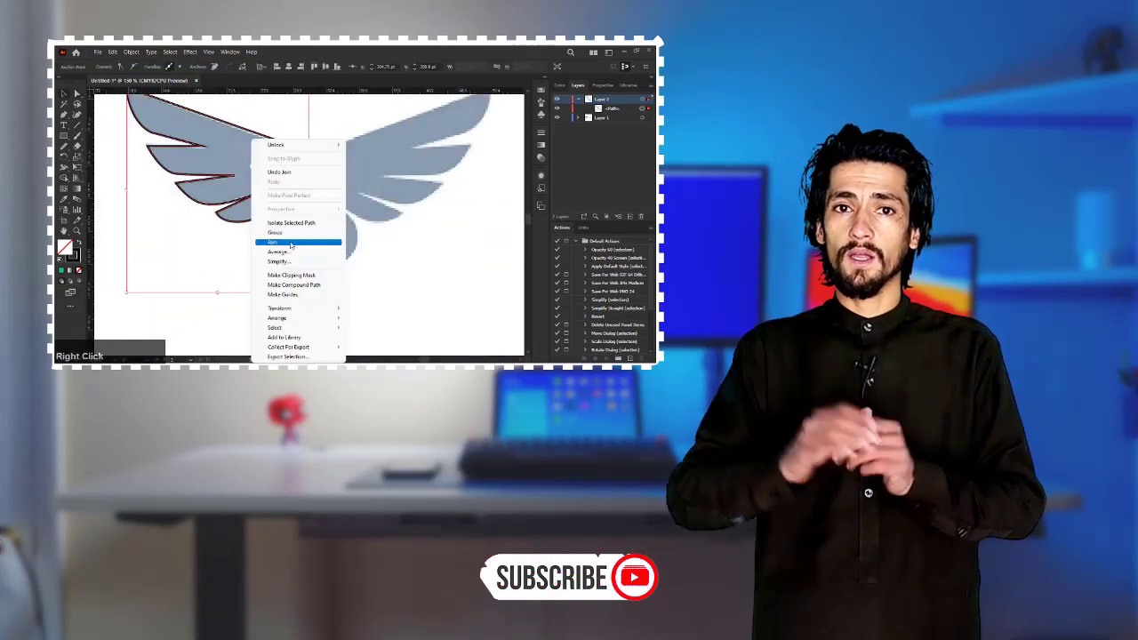
mouse_move(334, 305)
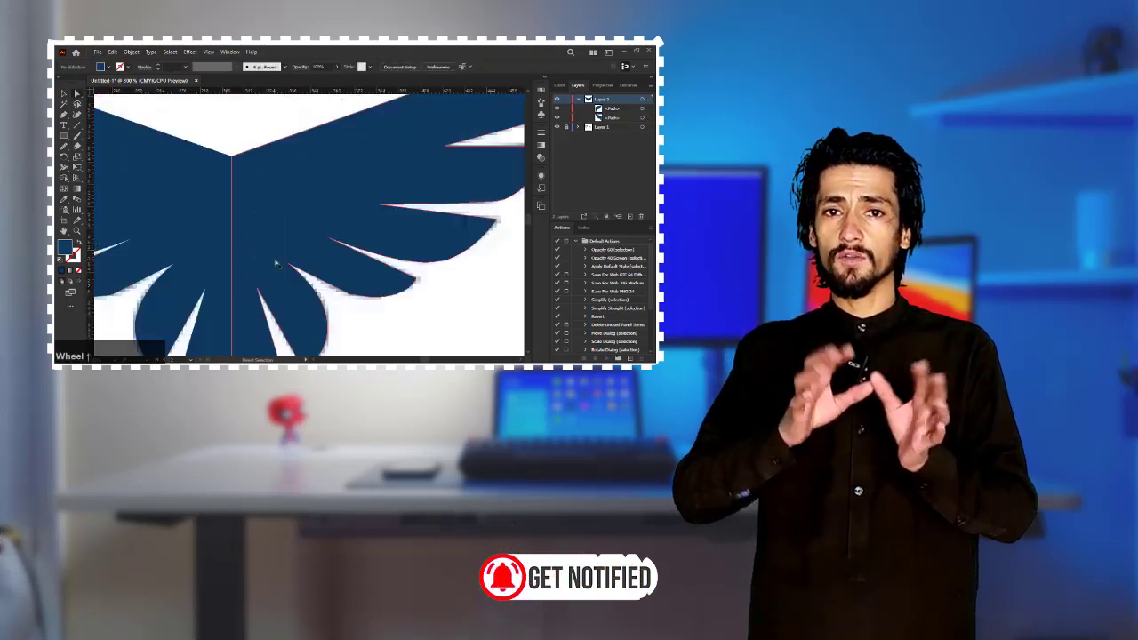
Run placeholder text along the inner of the two concentric circles with the Type on a Path tool
scroll(463, 288, "up", 3)
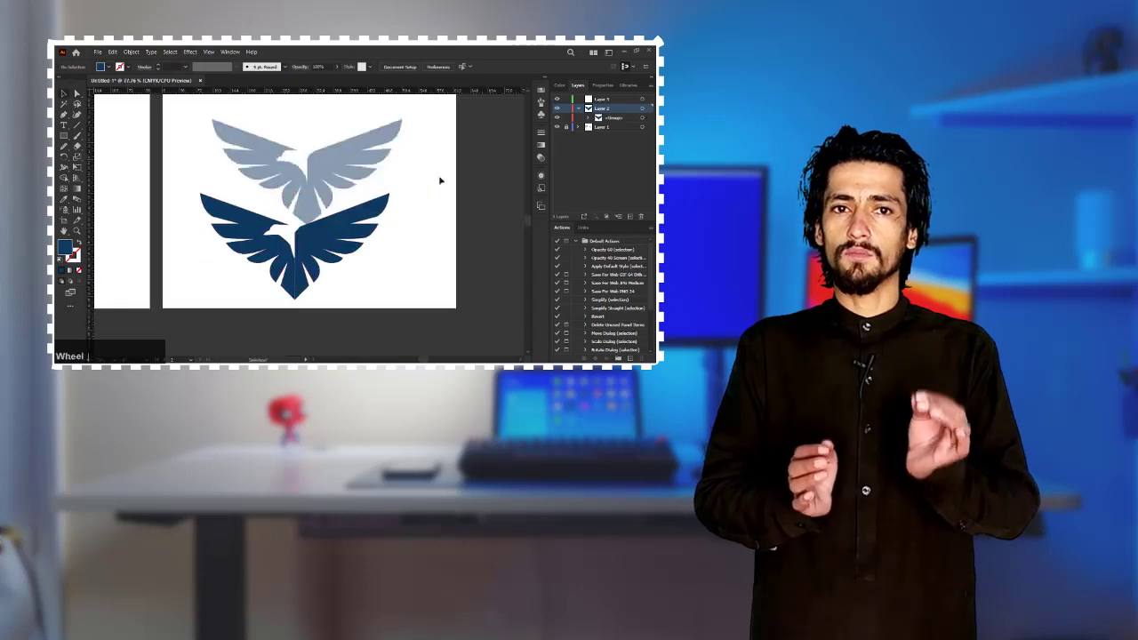
scroll(343, 172, "up", 3)
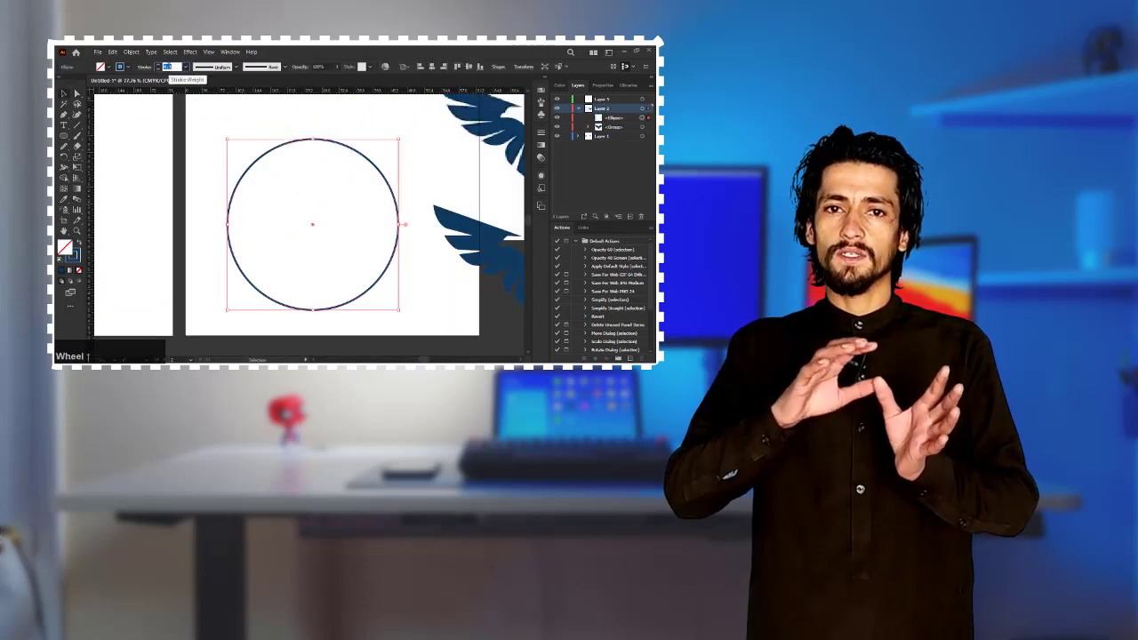
left_click(63, 125)
left_click(114, 146)
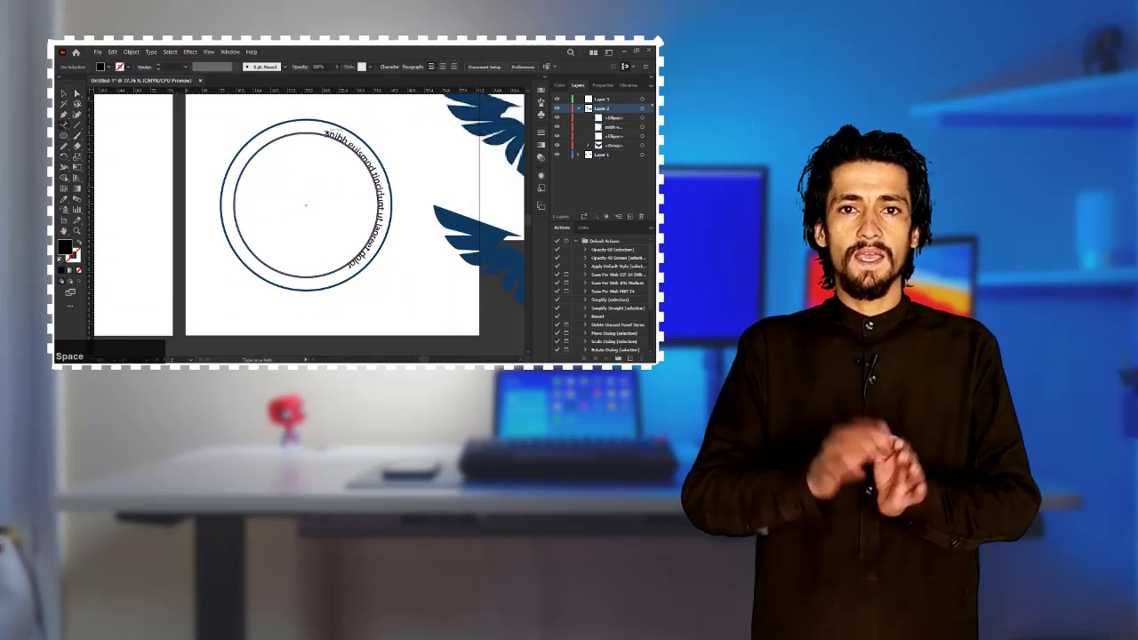
Position the curved text over the upper arc, replace it with "Your Logo title and Text" and set it in all caps
scroll(343, 163, "up", 2)
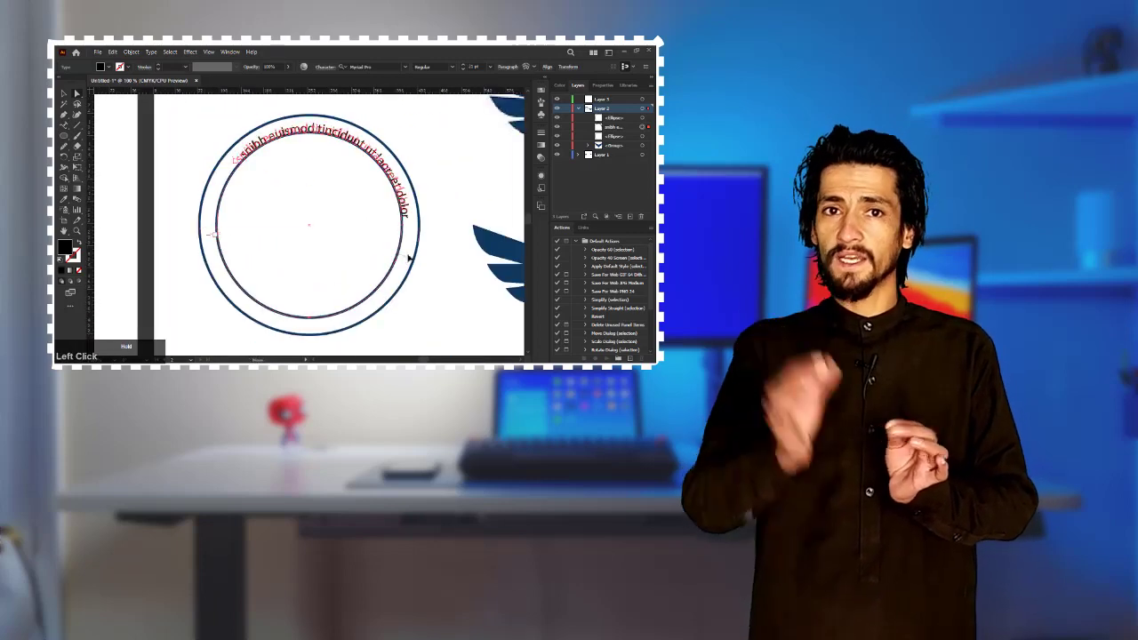
type("Your Logo title and Text")
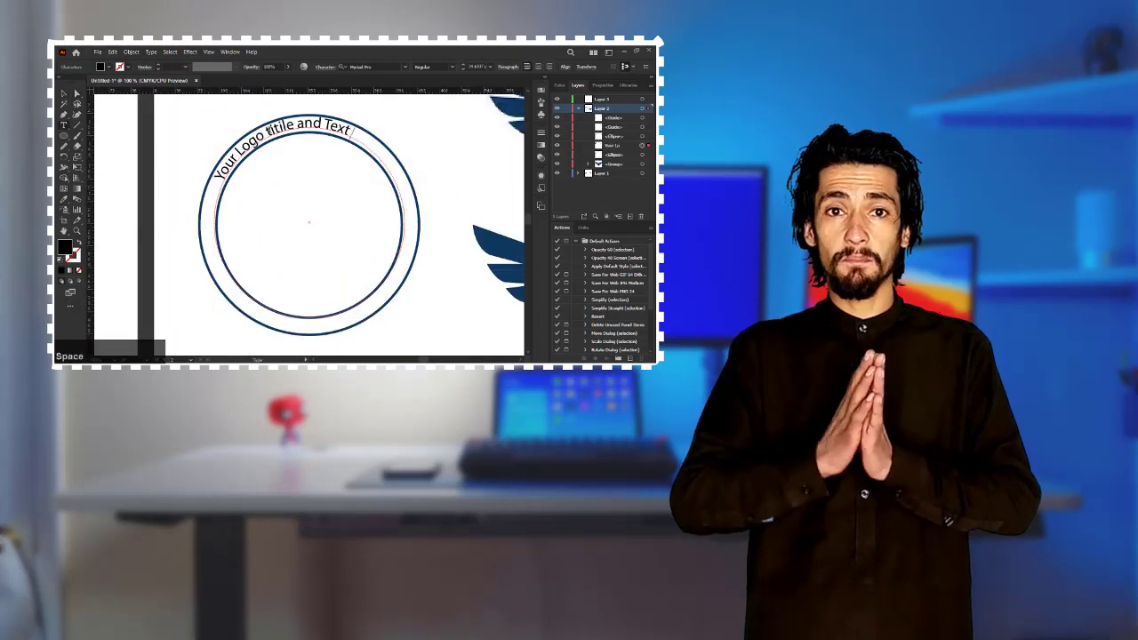
left_click(241, 151)
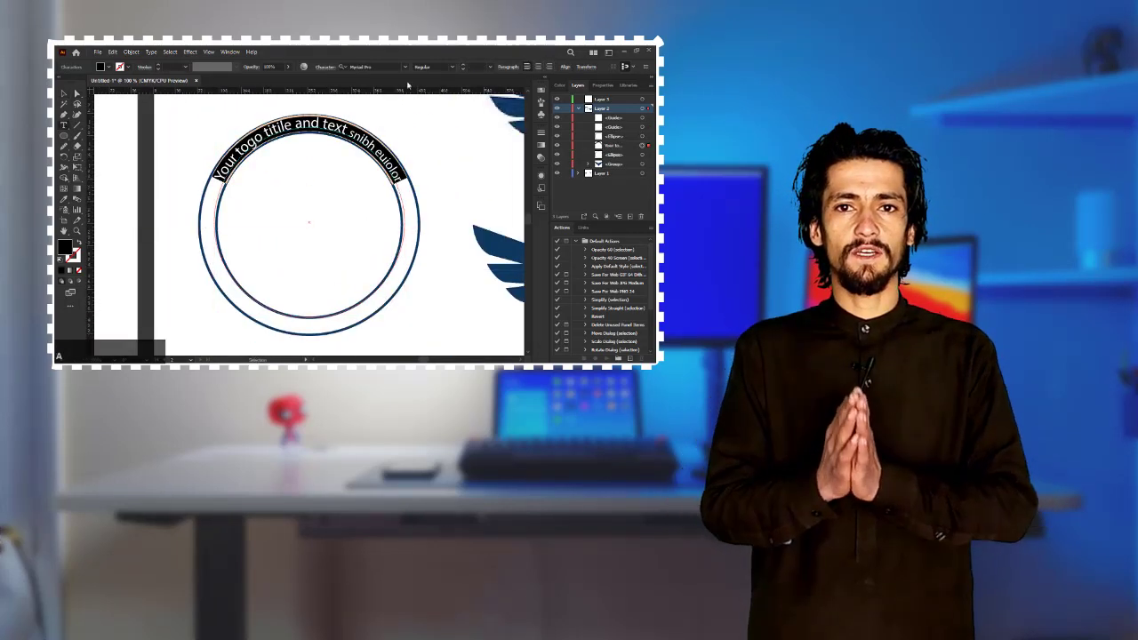
left_click(325, 66)
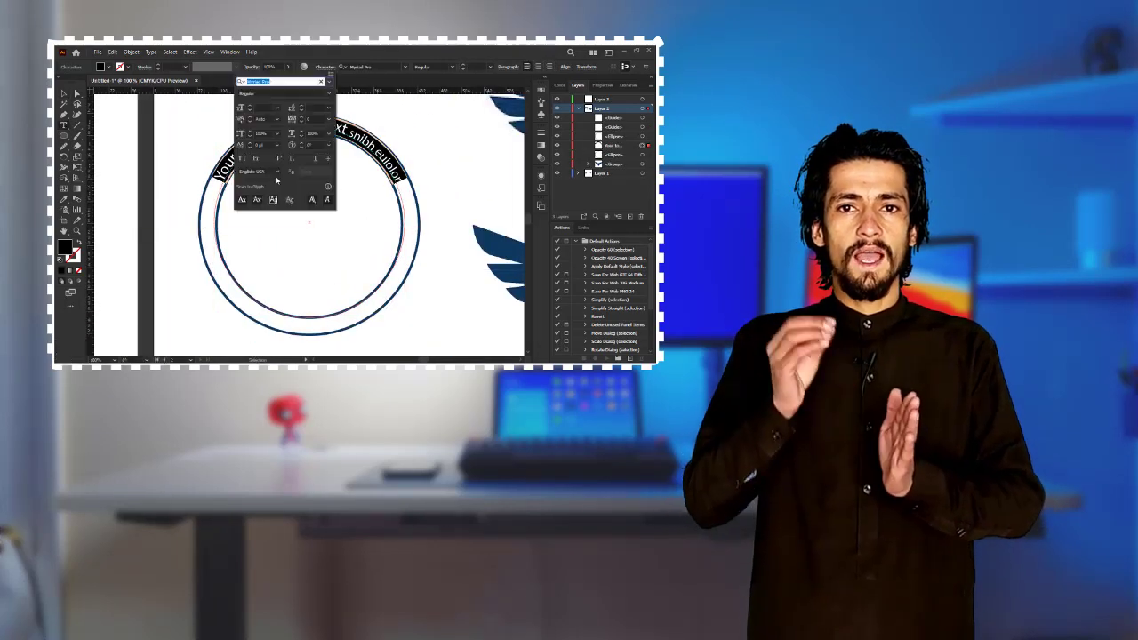
left_click(247, 198)
left_click(64, 93)
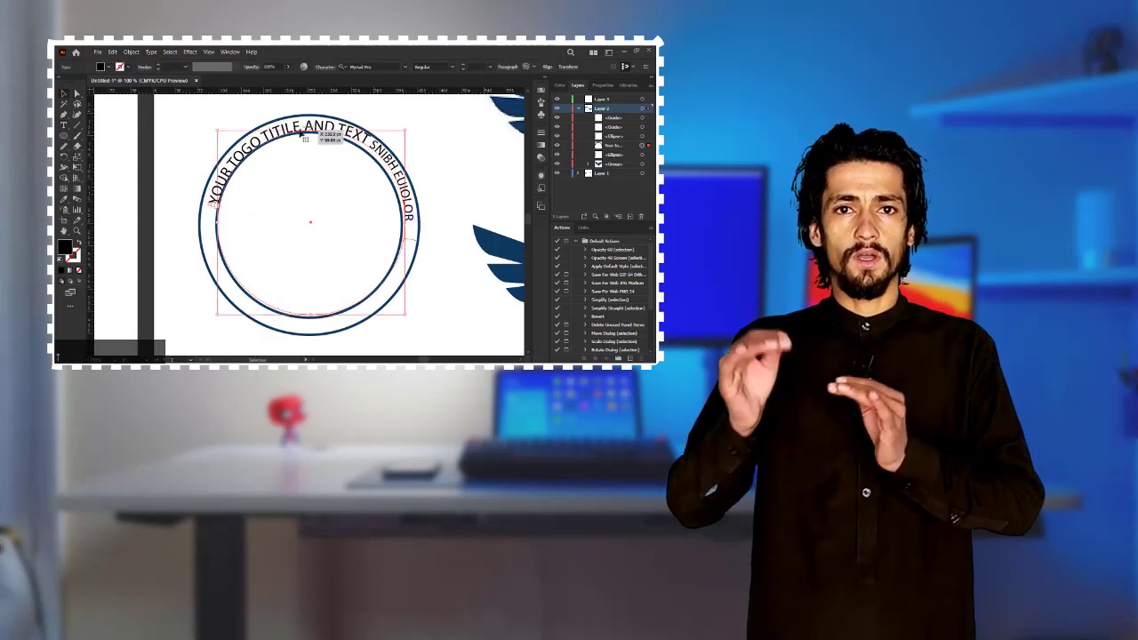
Adjust the position of the curved text within the gap between the two circles
key("a")
key("ctrl+=")
left_click(445, 223)
scroll(427, 178, "up", 1)
left_click_drag(381, 119, 401, 123)
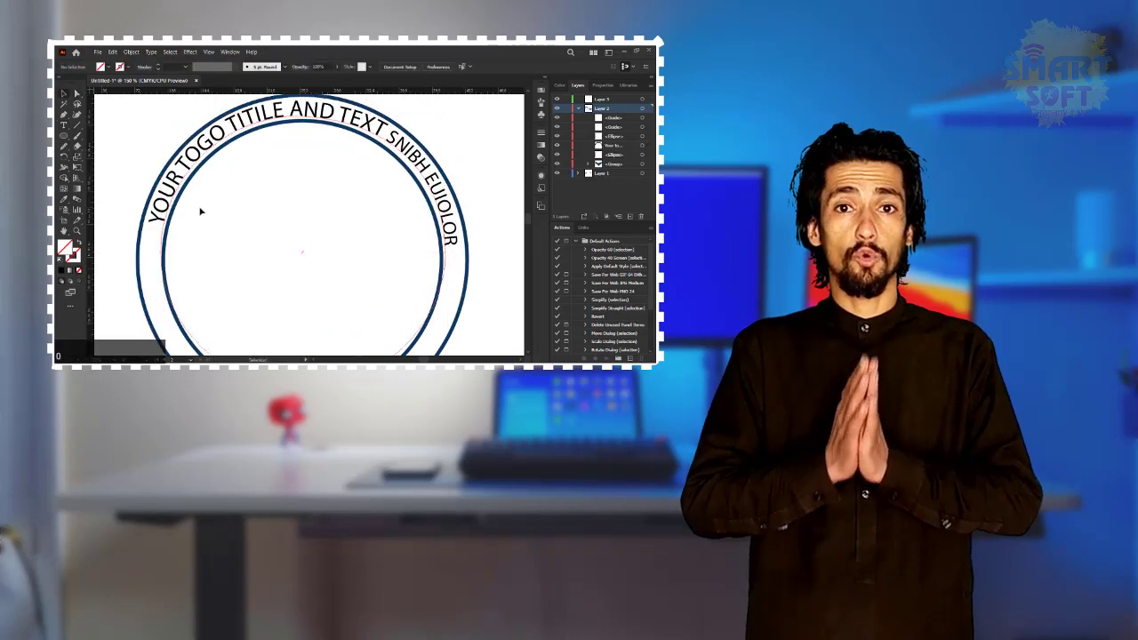
key("shift+m")
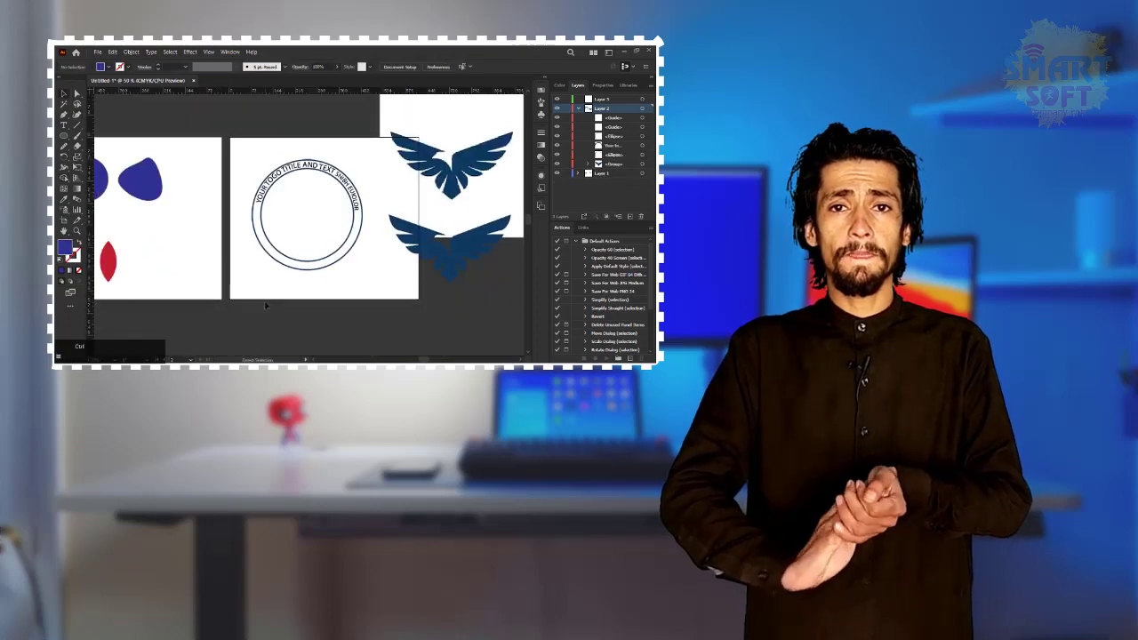
Bring the two circles and the curved text in front of the eagle and colour them red
scroll(382, 309, "up", 3)
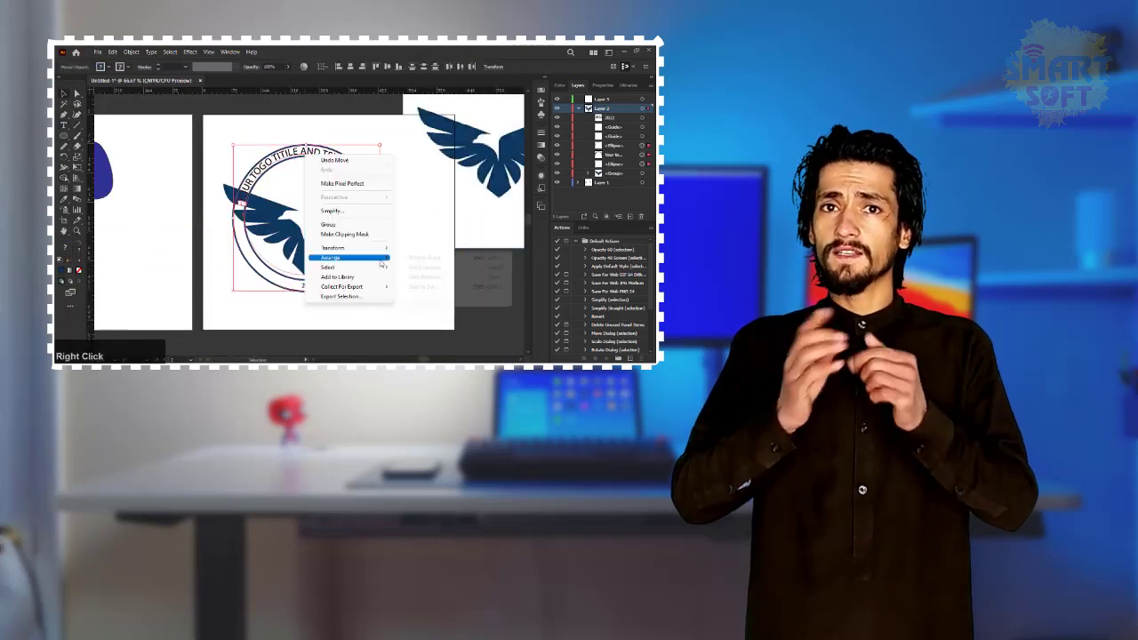
left_click(346, 254)
left_click(229, 51)
Select the eagle group and browse the Color Guide harmonies and fill swatches for it
left_click(274, 230)
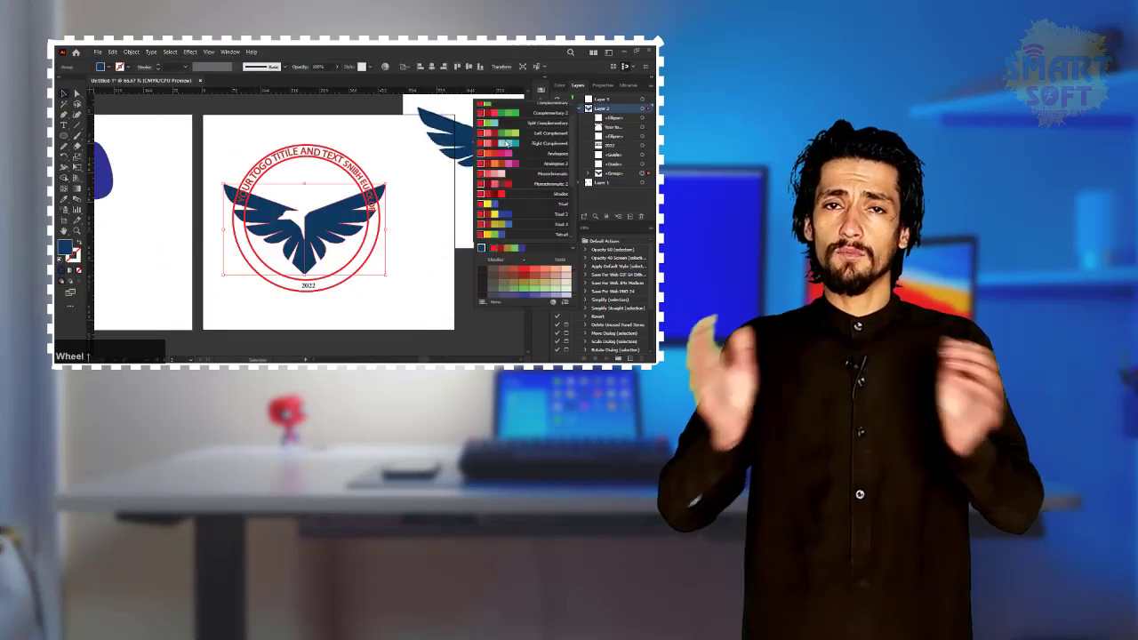
left_click(413, 260)
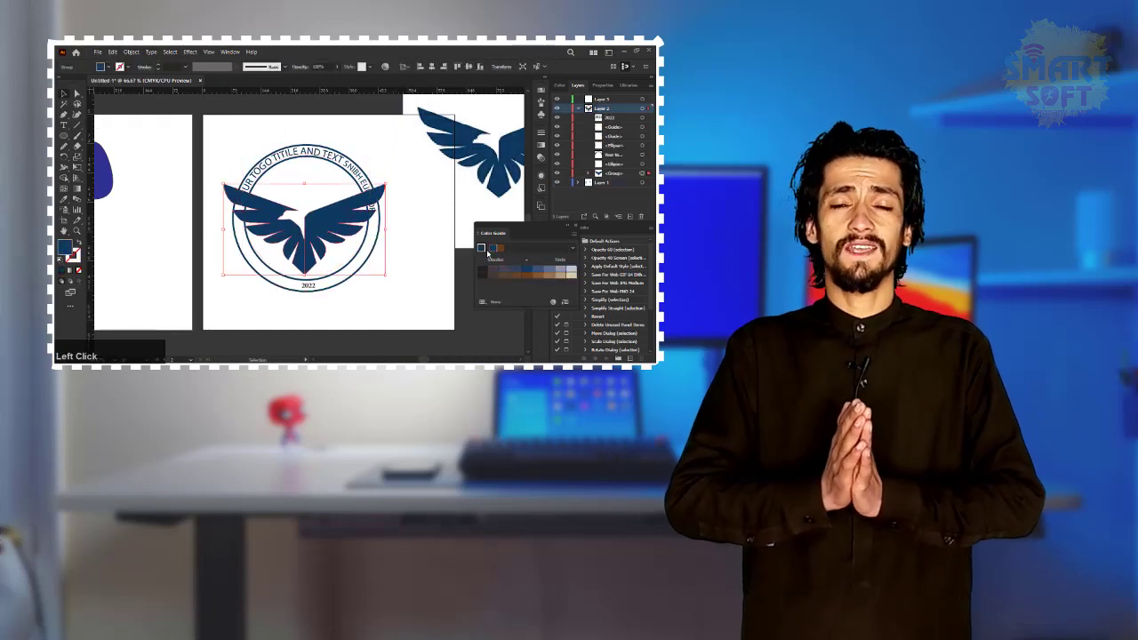
left_click(100, 67)
left_click(106, 93)
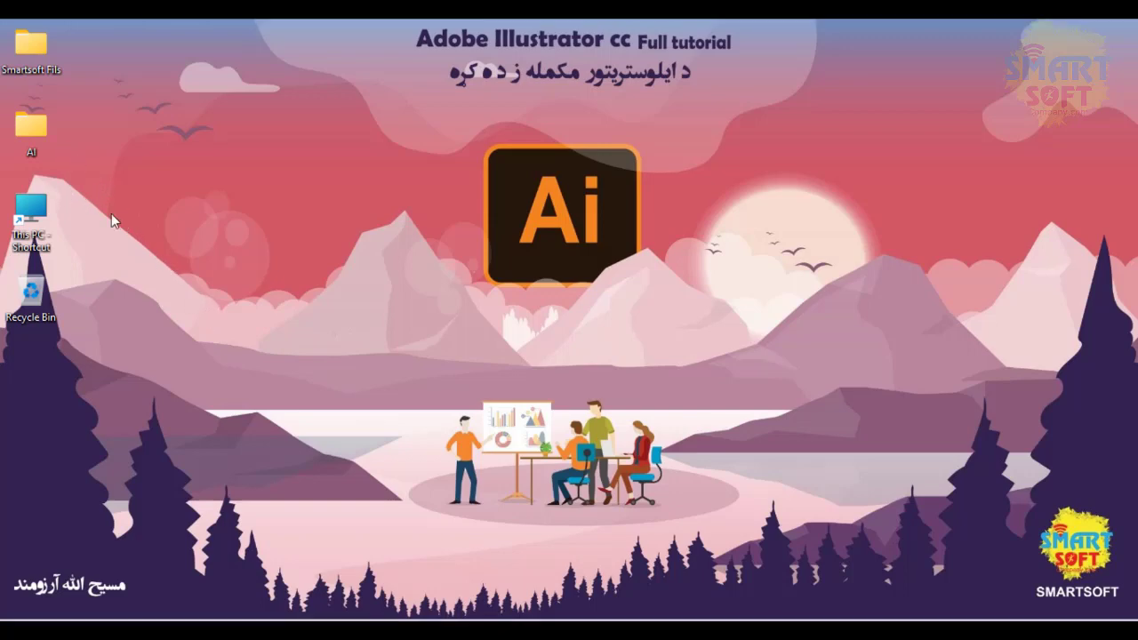
Open the AI folder on the desktop, view the logo images inside Ai_Lesson_6 and return to the AI folder
double_click(34, 134)
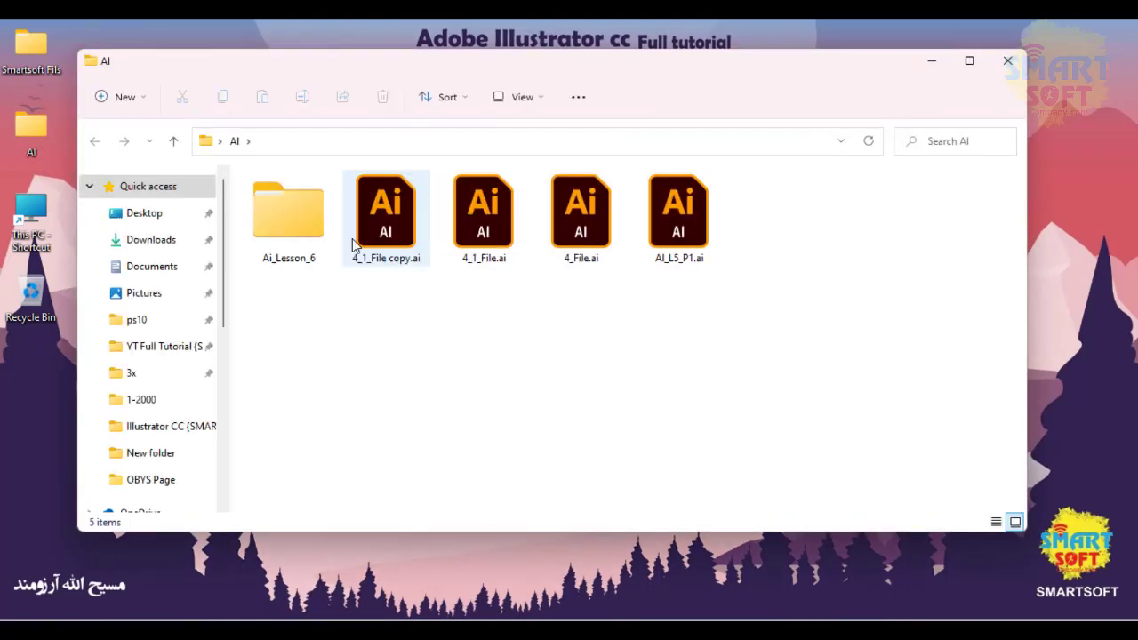
left_click(305, 231)
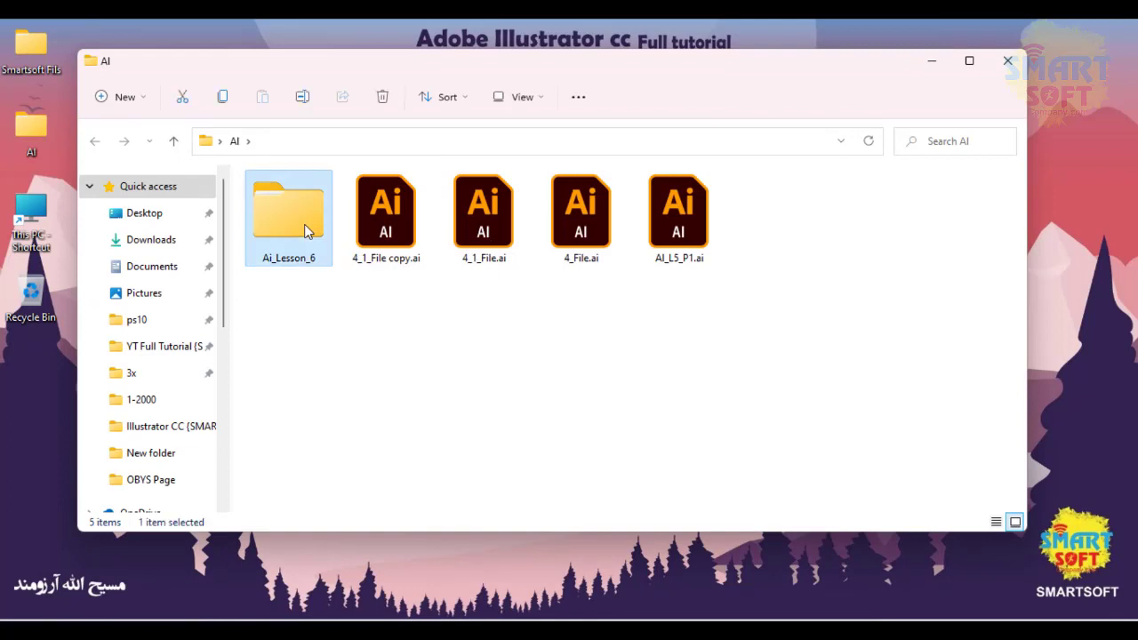
double_click(305, 231)
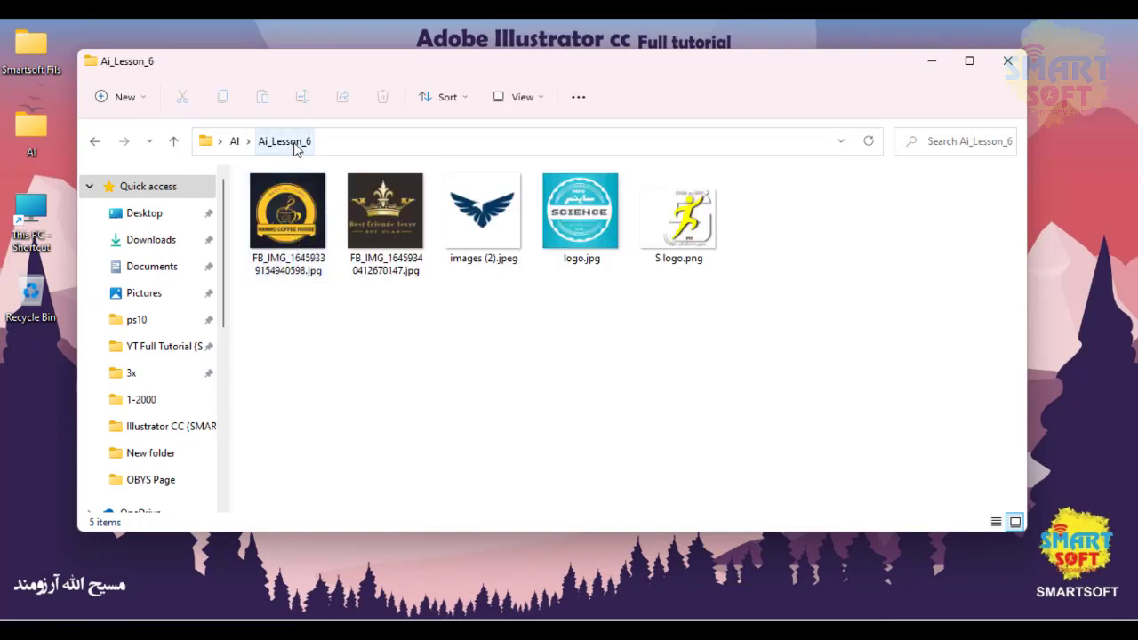
key("BackSpace")
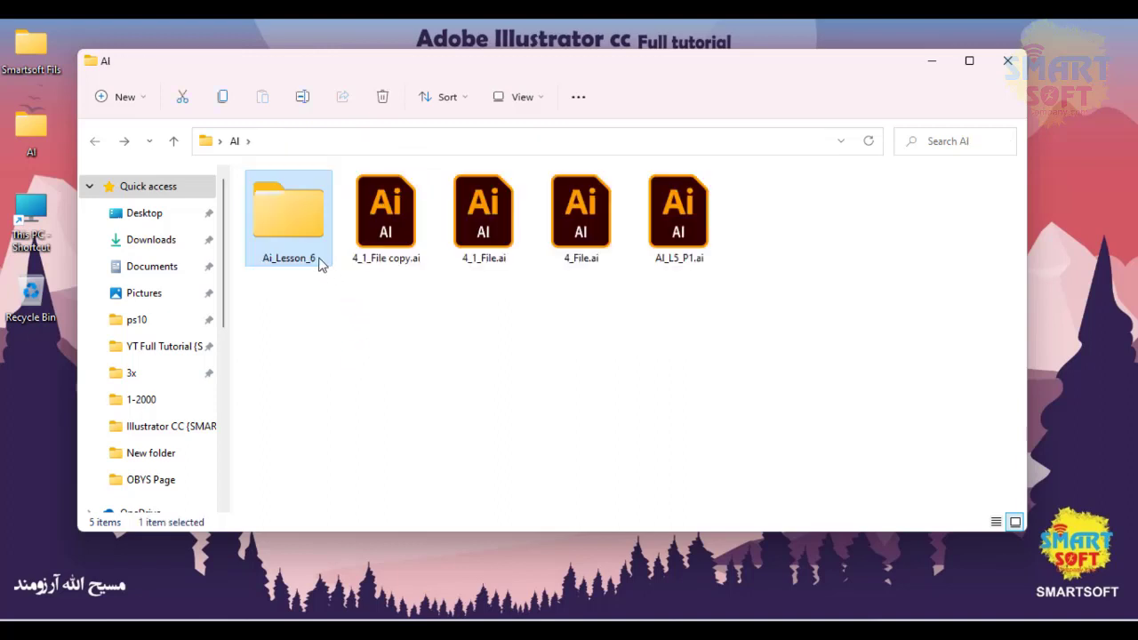
Rename the Ai_Lesson_6 folder as Ai_Lesson_7
left_click(318, 259)
left_click(318, 257)
key("BackSpace")
type("7")
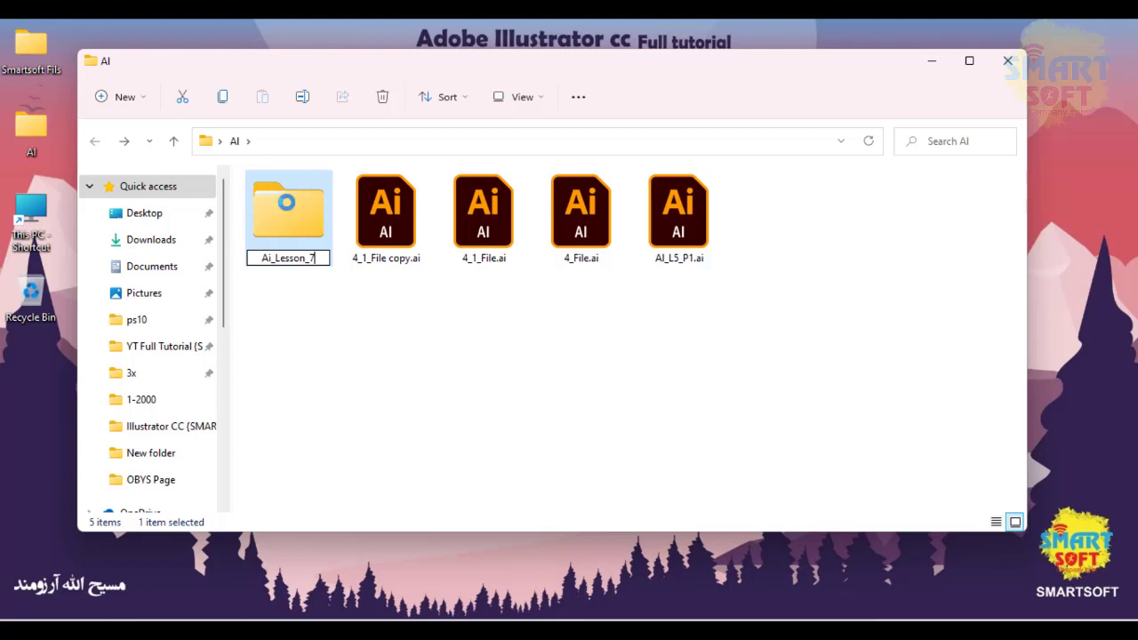
Finish renaming the folder as Ai_Lesson_7 and open it with enlarged image thumbnails
key("Return")
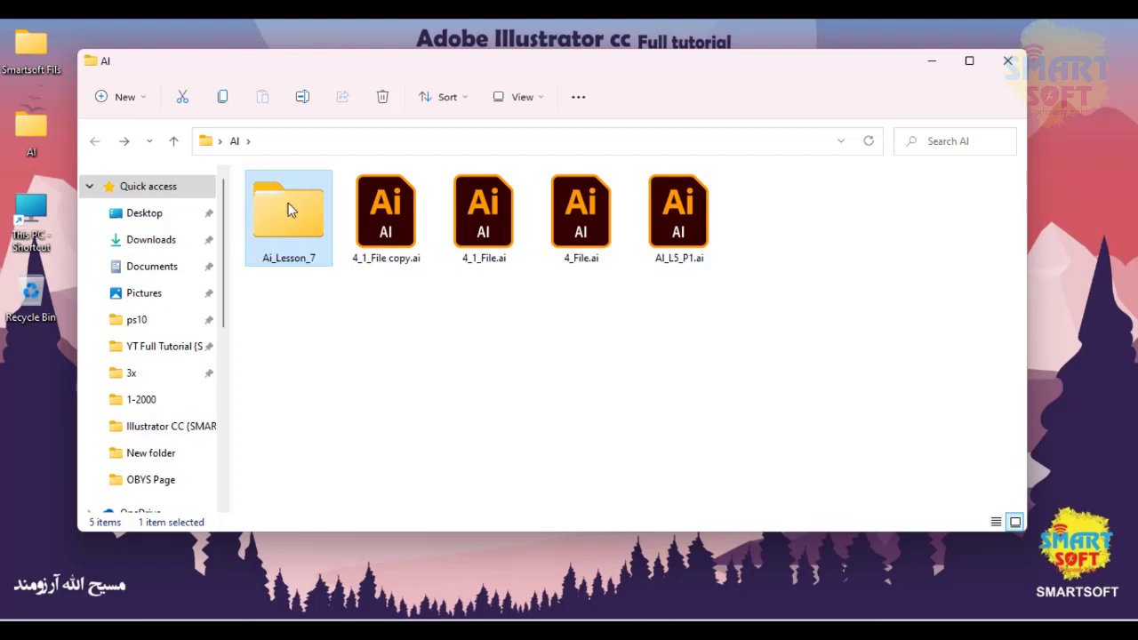
double_click(288, 206)
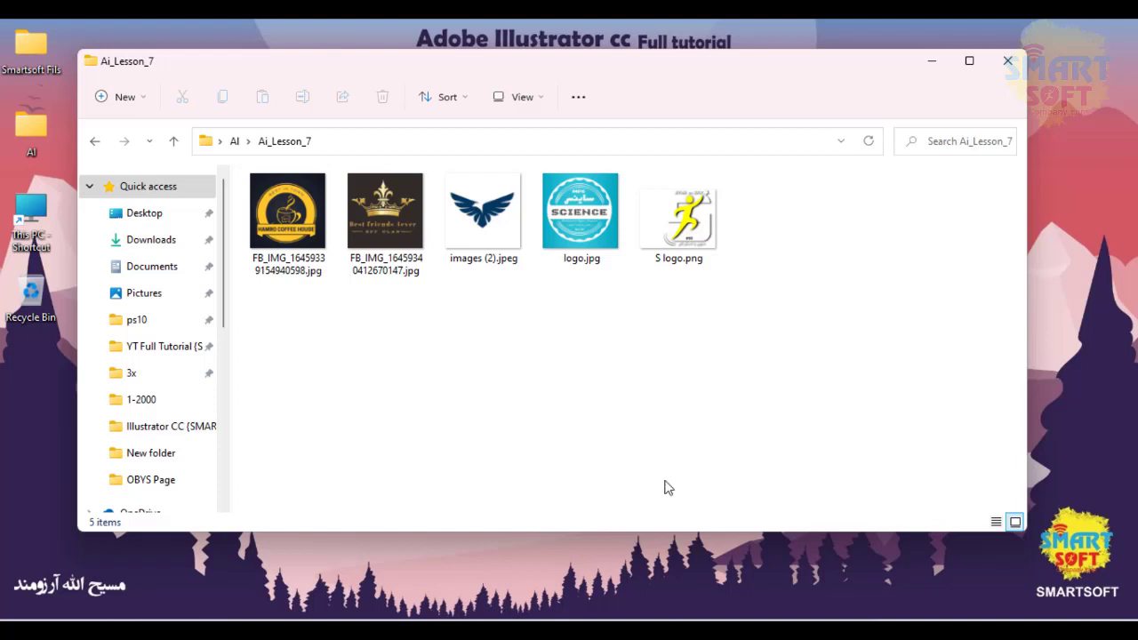
scroll(666, 474, "up", 2, "ctrl")
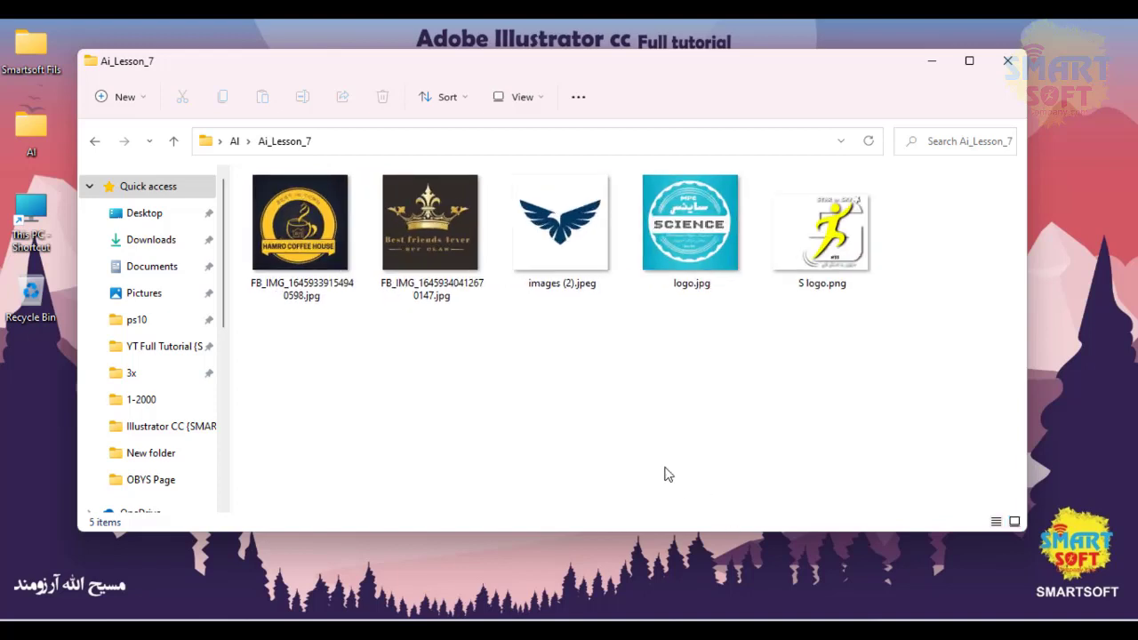
scroll(665, 471, "up", 1, "ctrl")
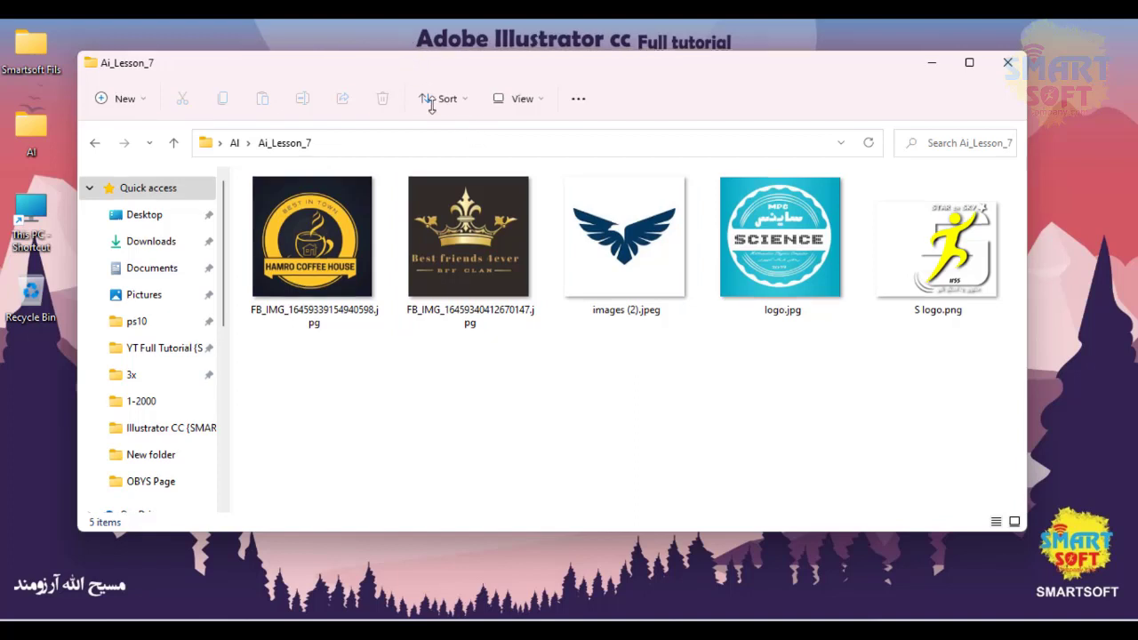
Lower the Ai_Lesson_7 folder window on the desktop and select across the logo images to look them over
left_click_drag(442, 51, 446, 116)
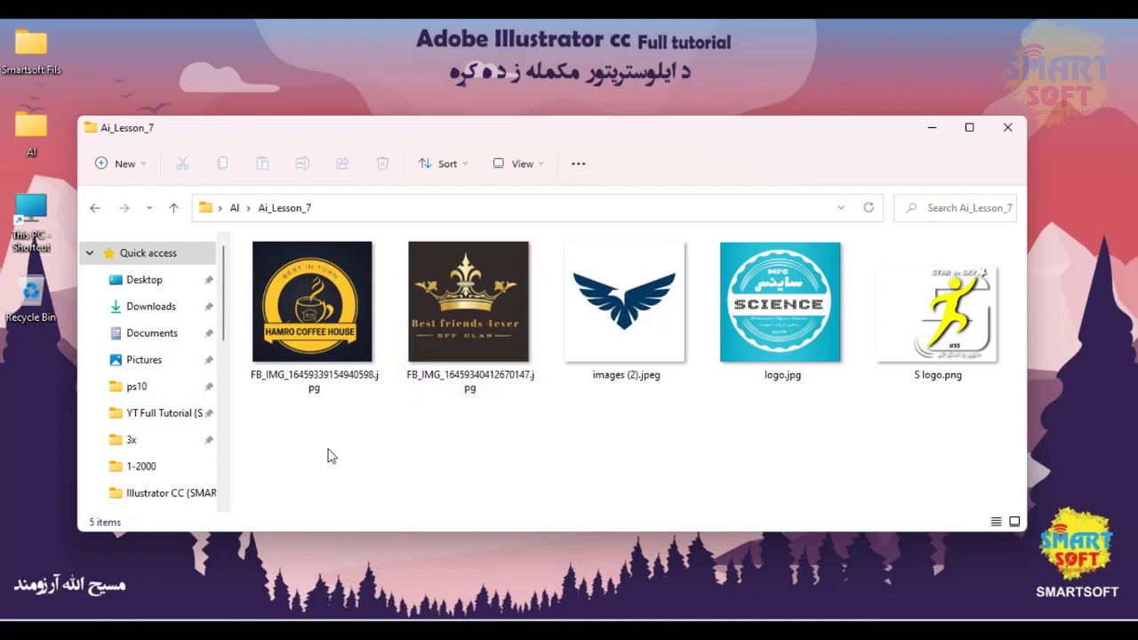
left_click_drag(327, 448, 949, 345)
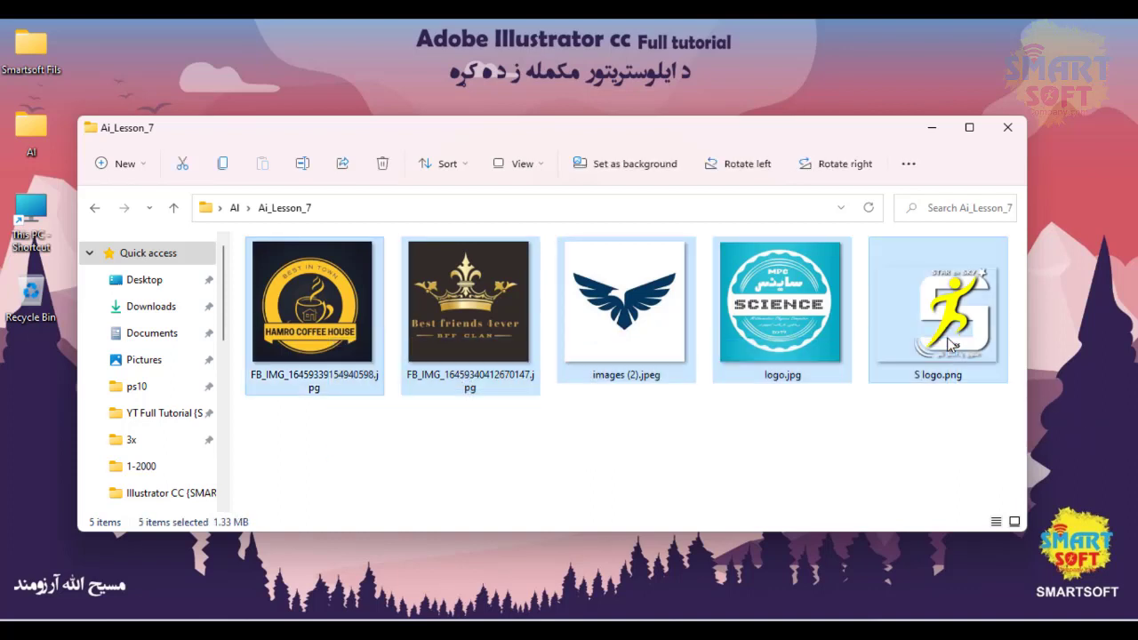
left_click(943, 418)
left_click_drag(861, 403, 360, 307)
left_click_drag(927, 460, 313, 349)
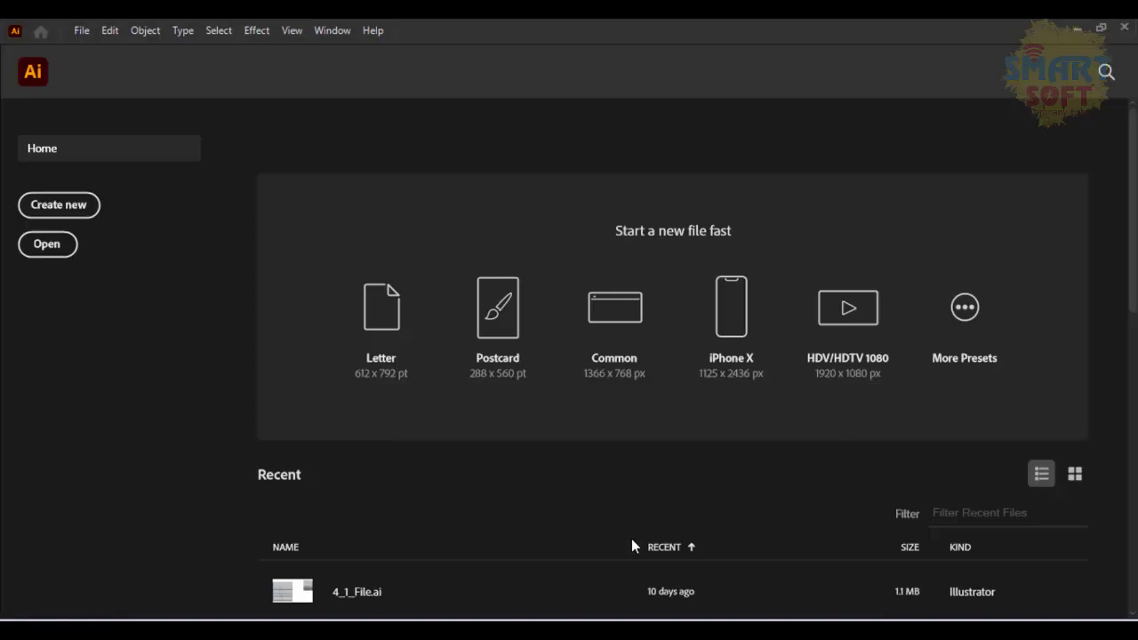
Create a Letter document (612 x 792 pt) in Illustrator and draw a circle about 194 pt wide in its upper half
left_click(346, 360)
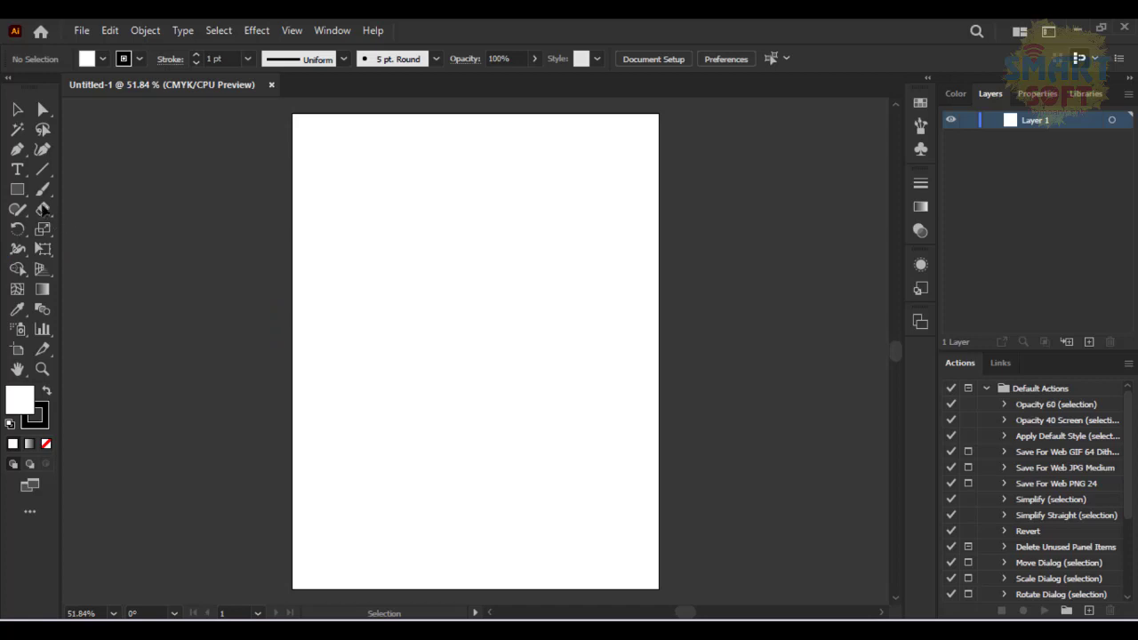
right_click(18, 192)
left_click(70, 230)
left_click_drag(402, 204, 504, 322)
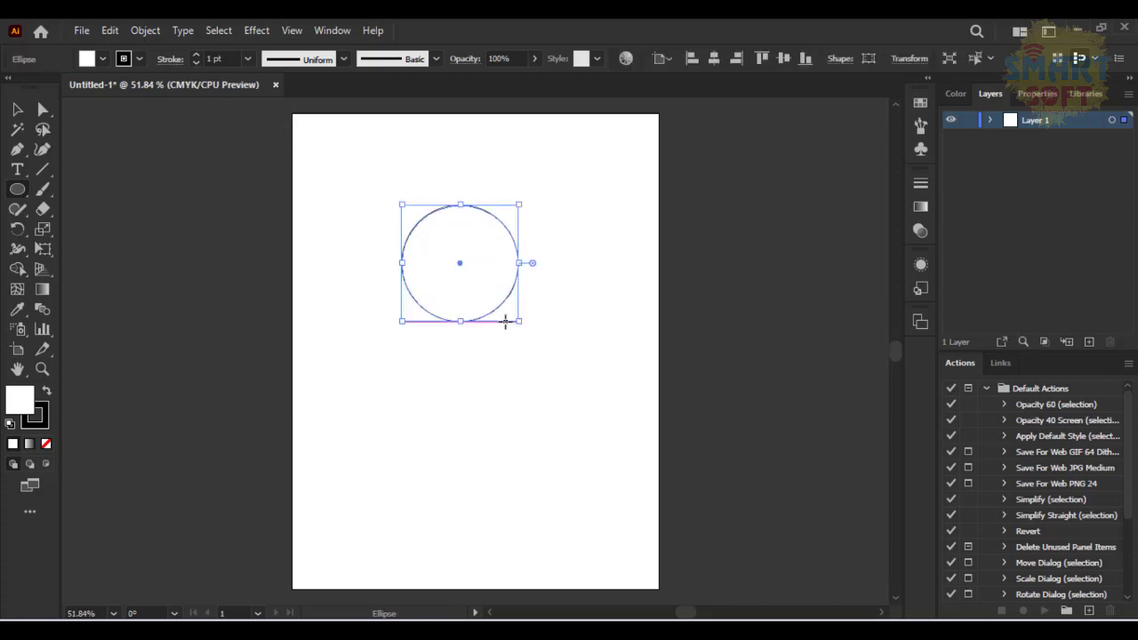
key("F9")
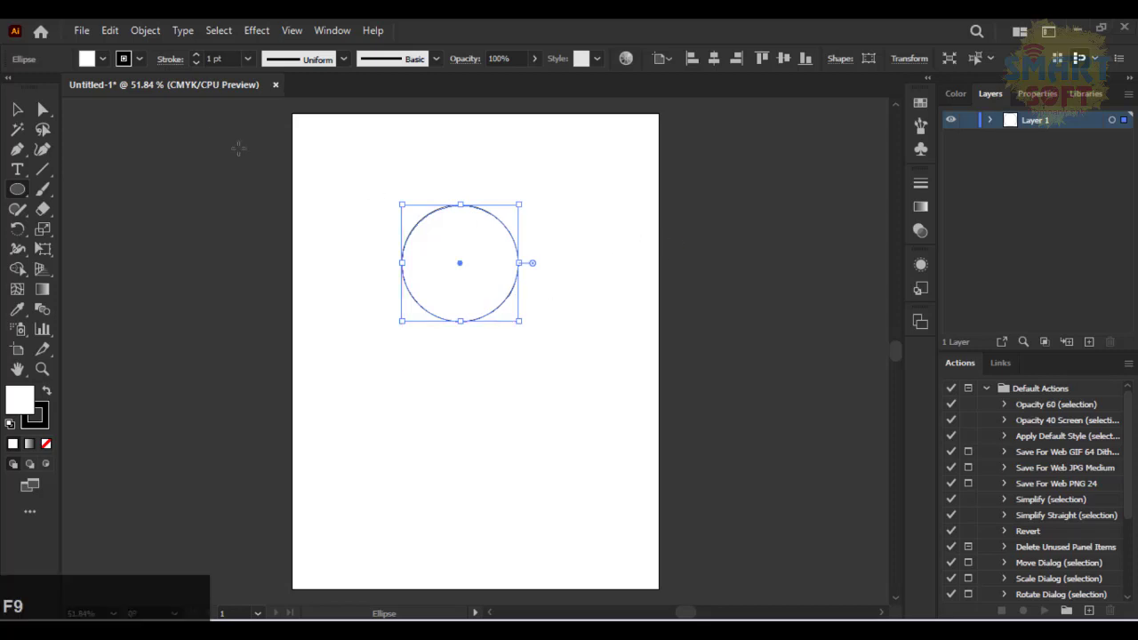
Move the circle towards the page's left side and place an overlapping horizontal copy 97 pt to its right
left_click(17, 109)
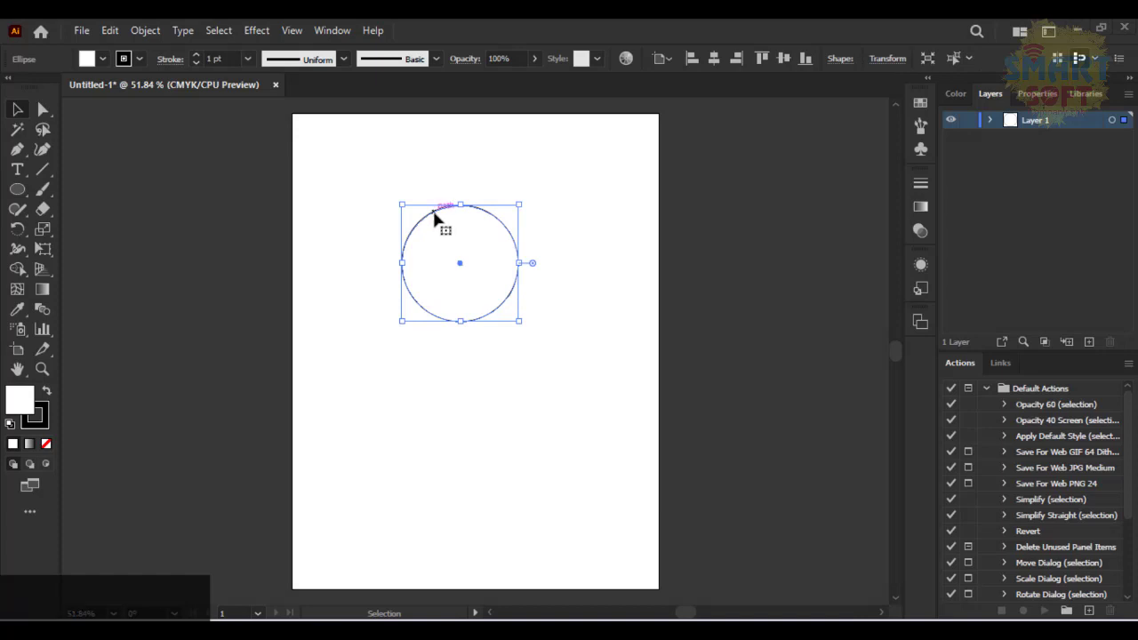
left_click_drag(434, 218, 392, 240)
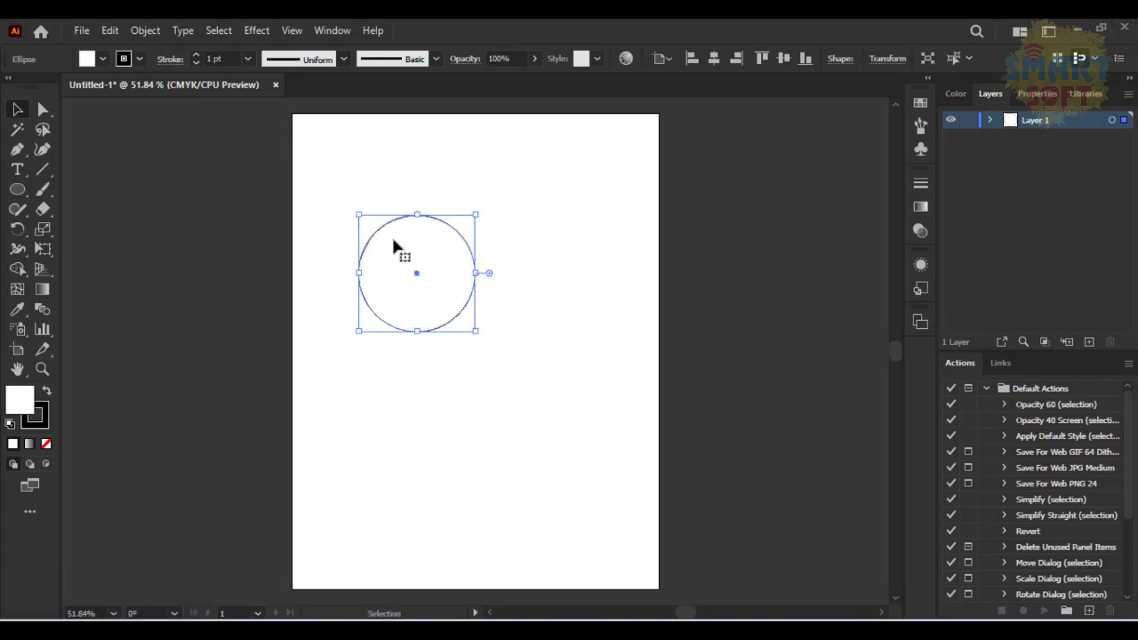
key("alt")
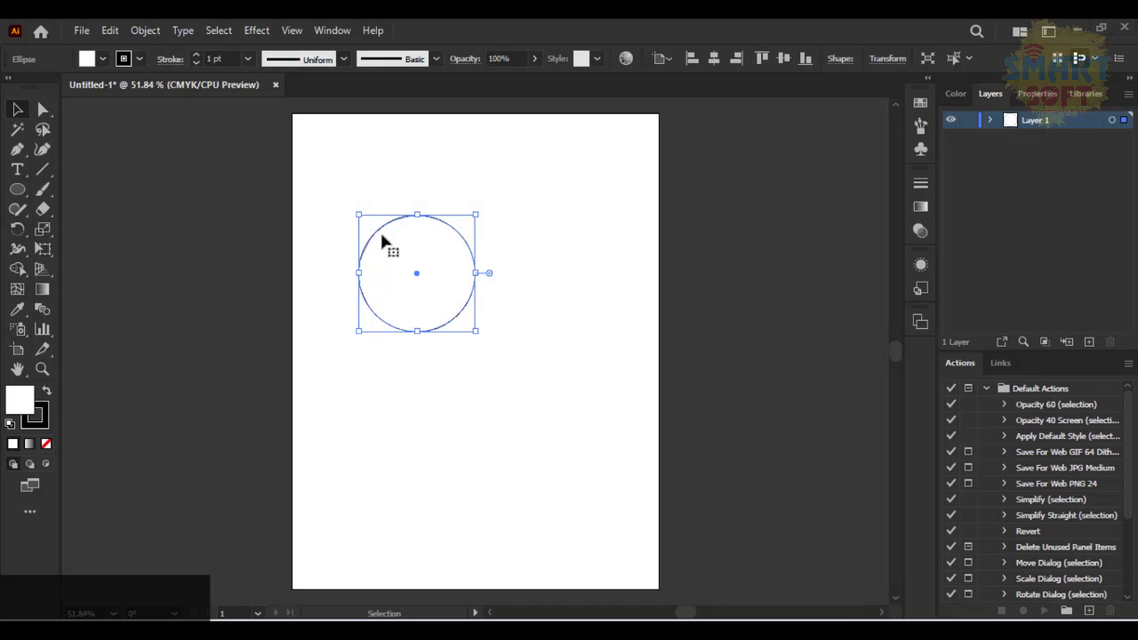
left_click_drag(381, 236, 438, 236)
key("shift")
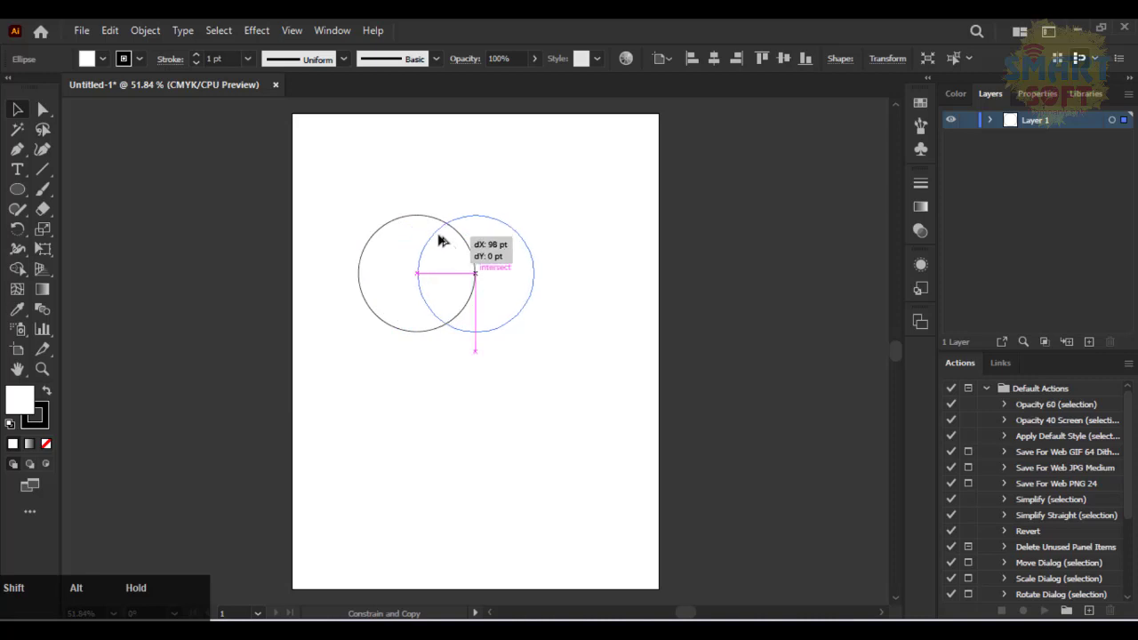
left_click_drag(440, 236, 435, 231)
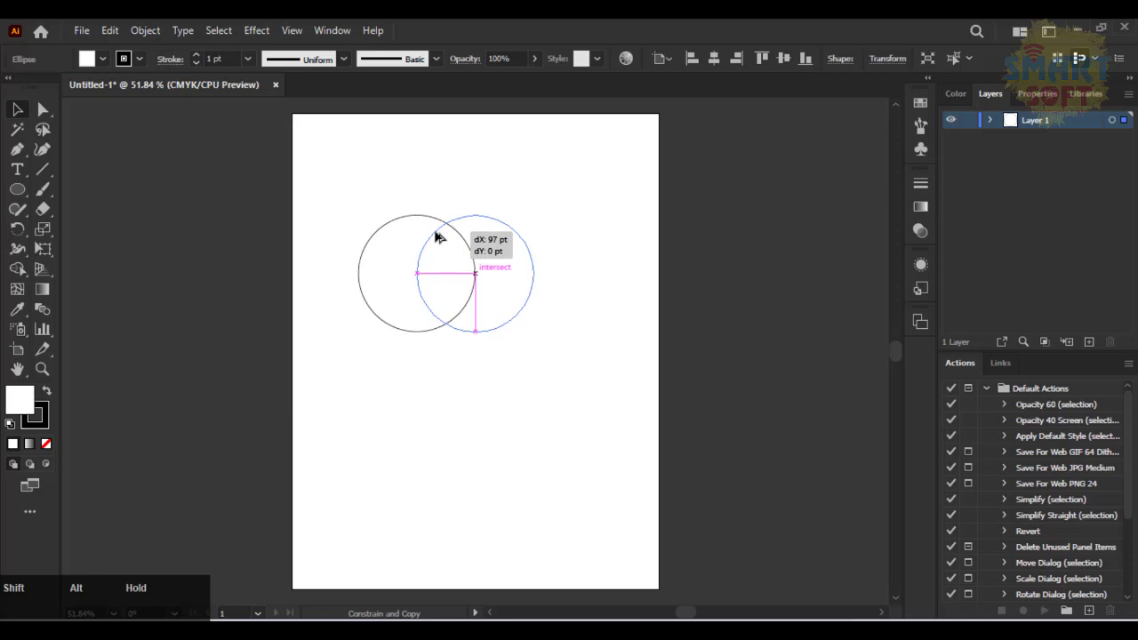
left_click_drag(437, 236, 437, 235)
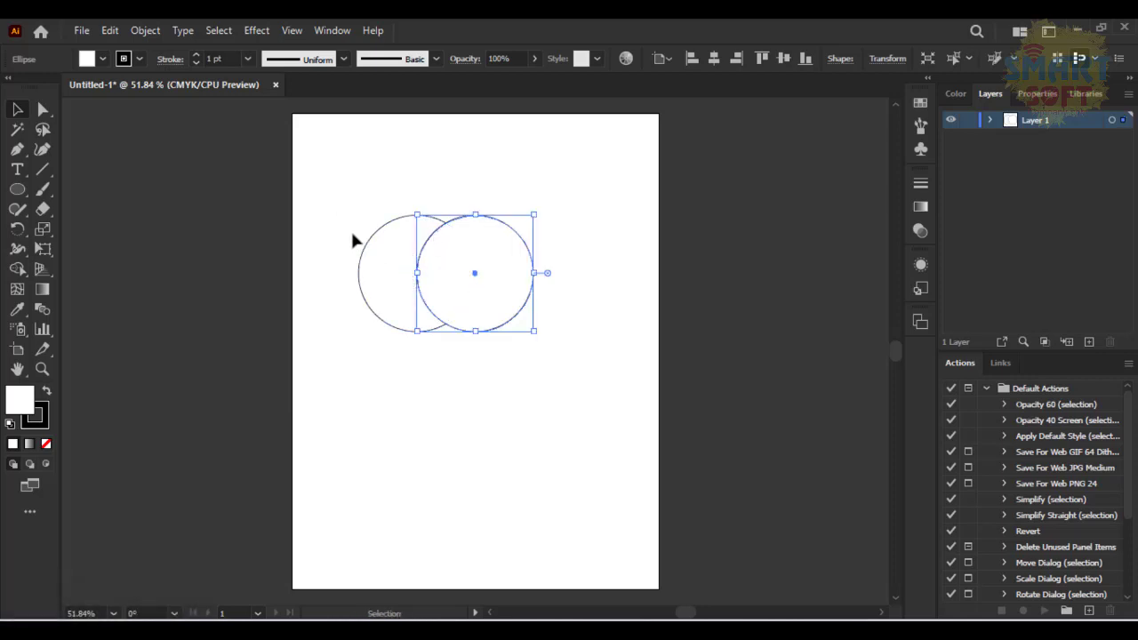
Set the fill of both circles to None and shift the pair slightly to the right
left_click_drag(353, 240, 498, 317)
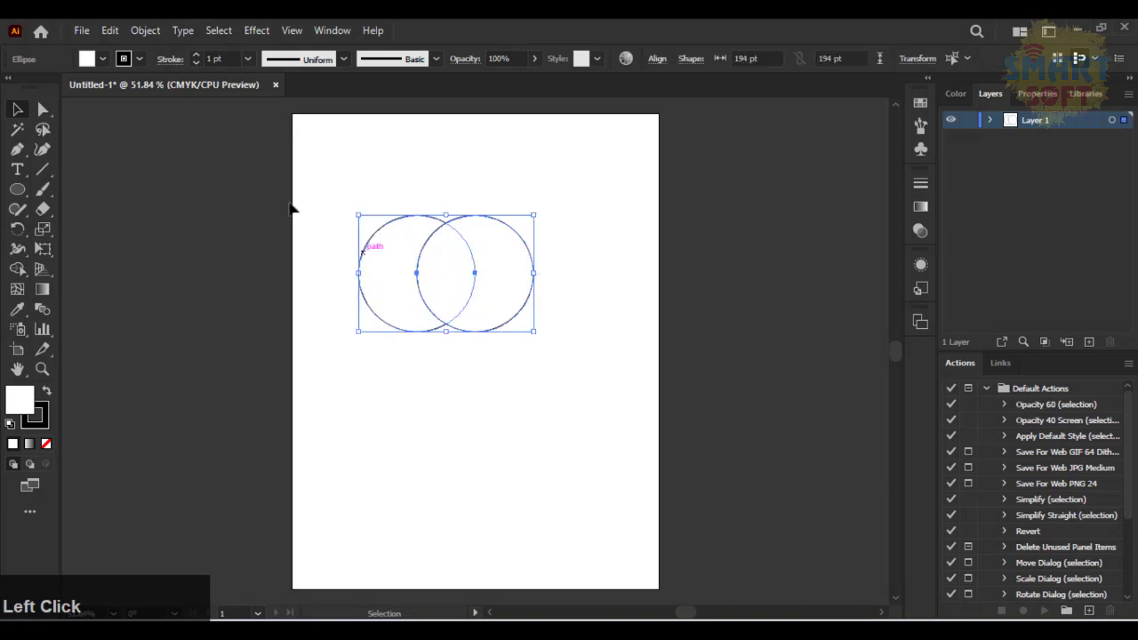
left_click(103, 59)
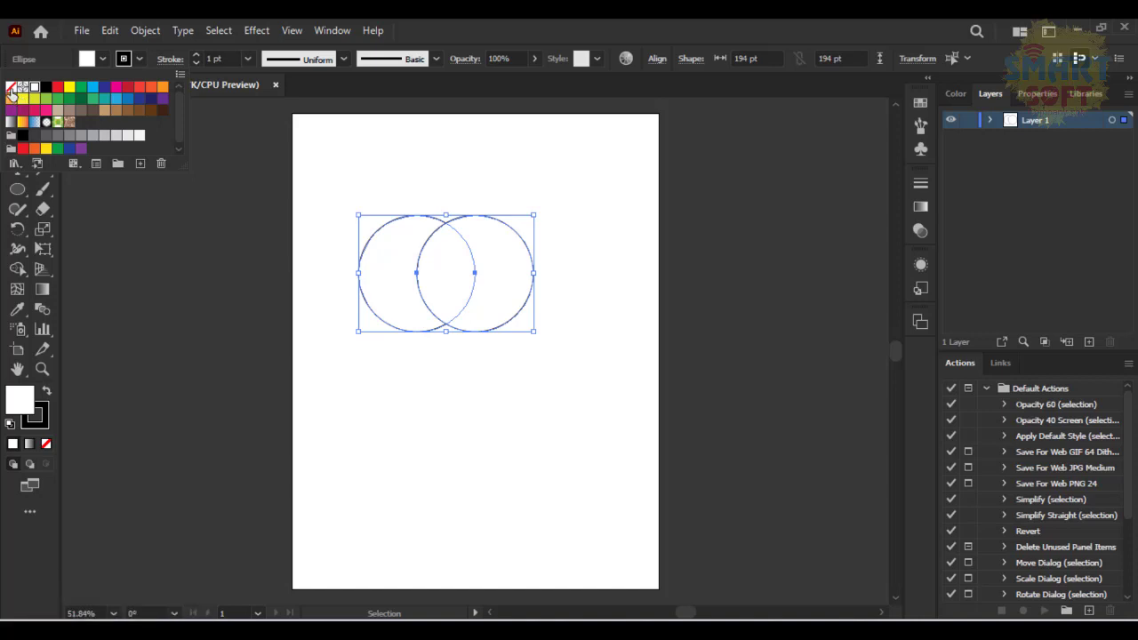
left_click(11, 90)
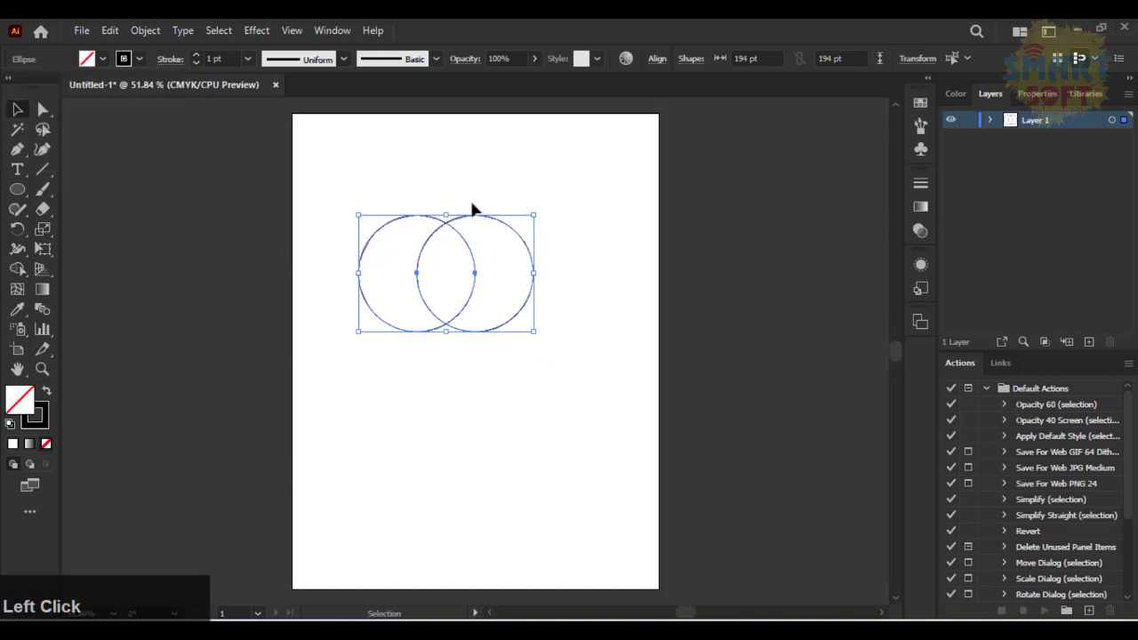
left_click_drag(353, 190, 532, 326)
left_click(558, 431)
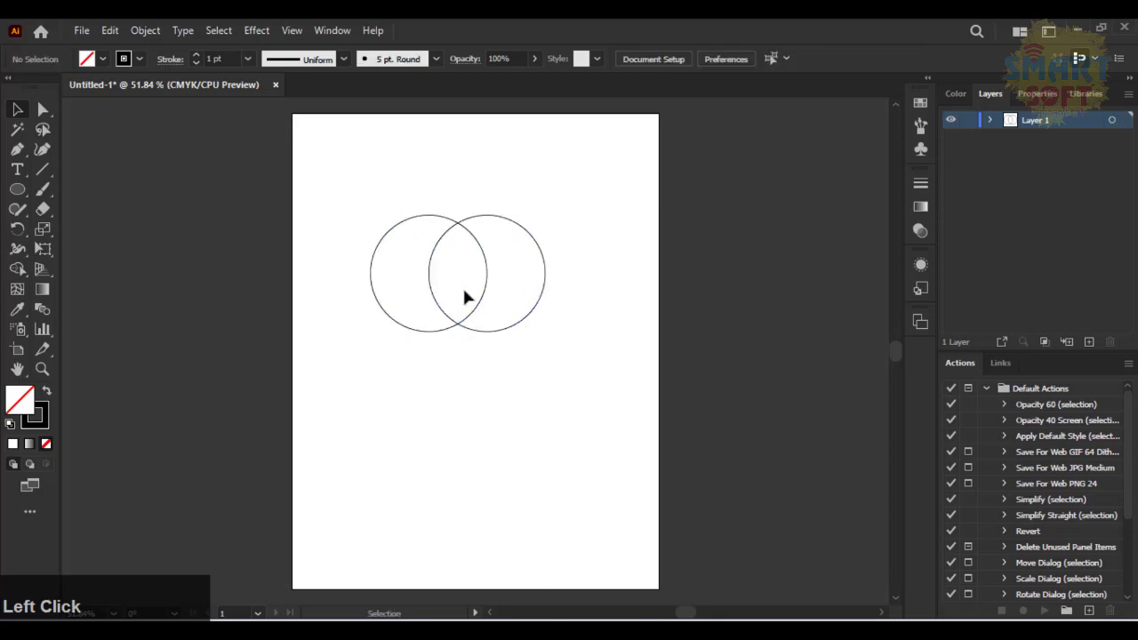
Copy the overlapping pair of circles straight down below itself and move the original pair up the page
key("ctrl+1")
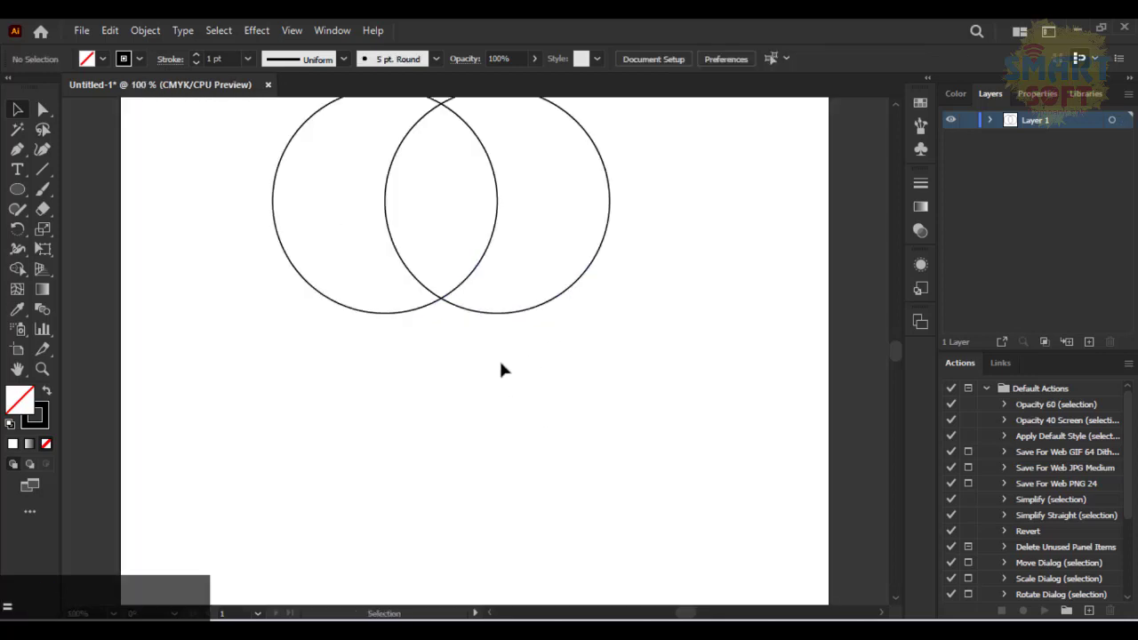
scroll(500, 370, "up", 1)
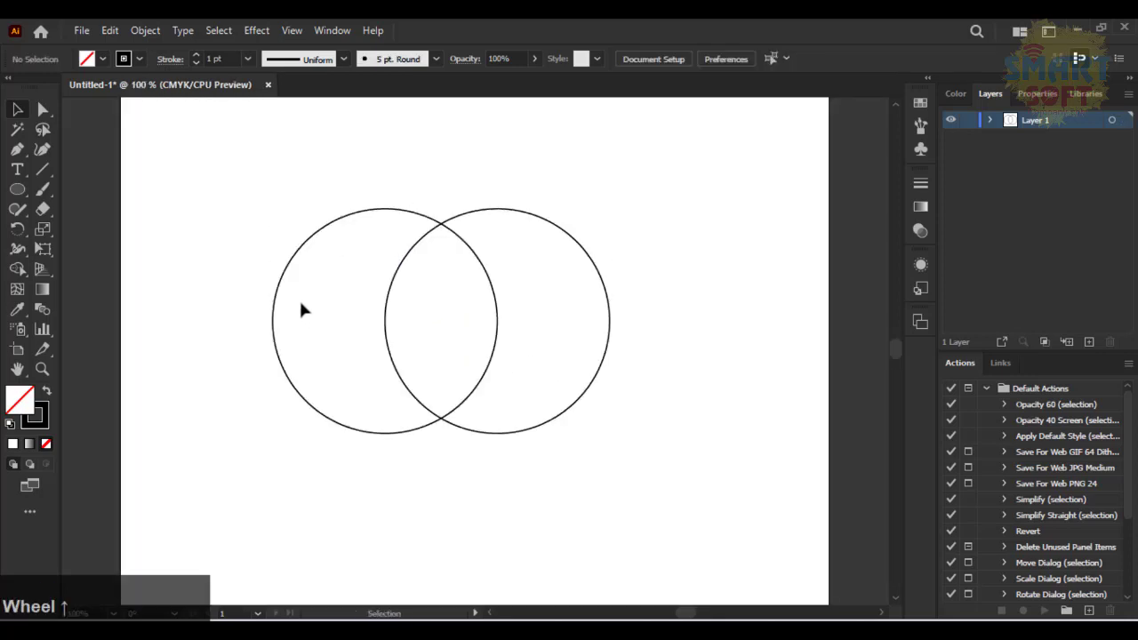
left_click_drag(258, 271, 604, 390)
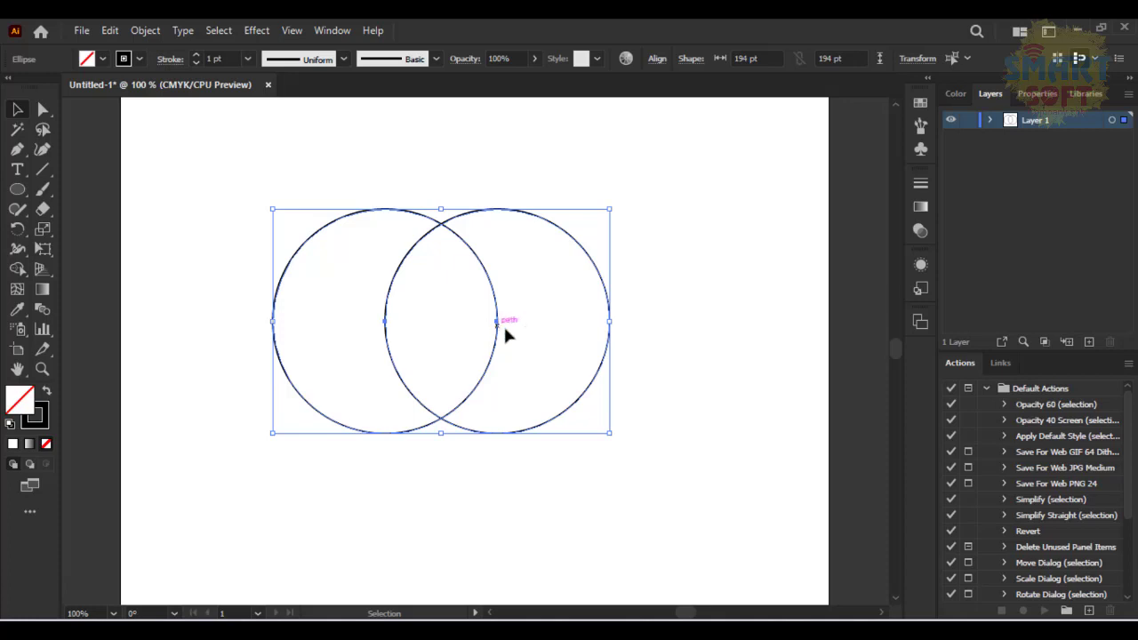
left_click(372, 329)
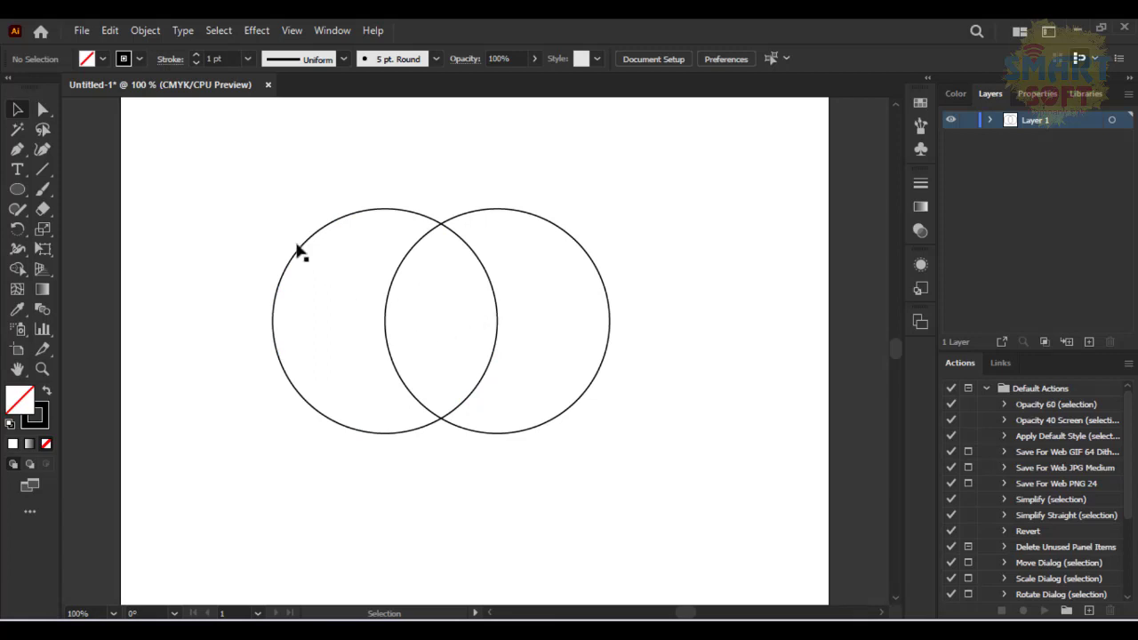
left_click_drag(300, 246, 584, 384)
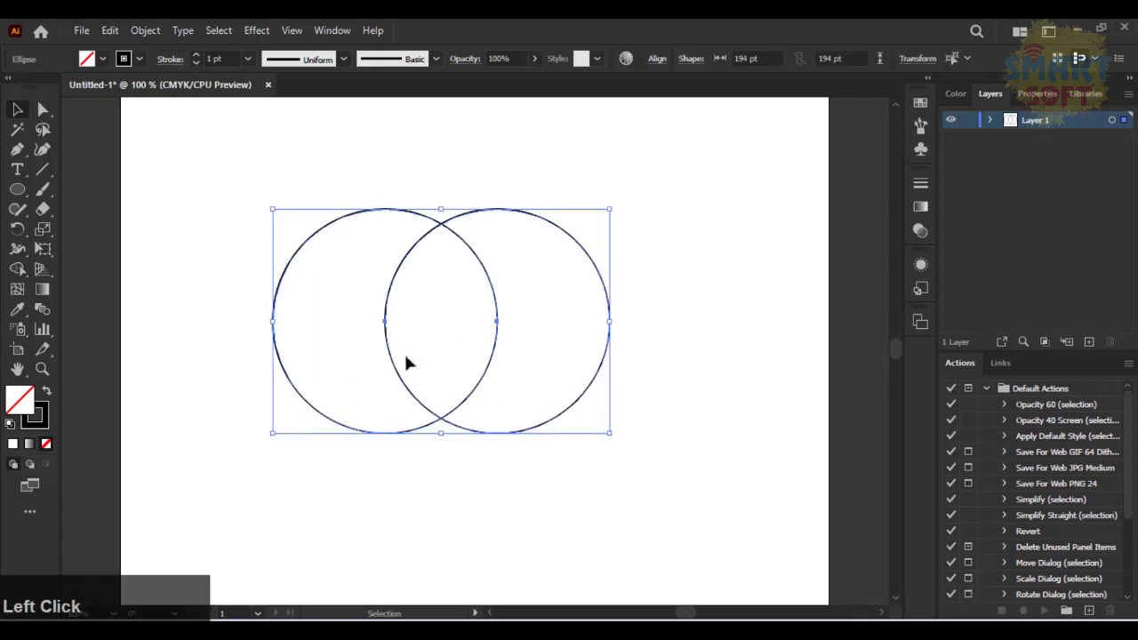
left_click_drag(391, 284, 402, 530)
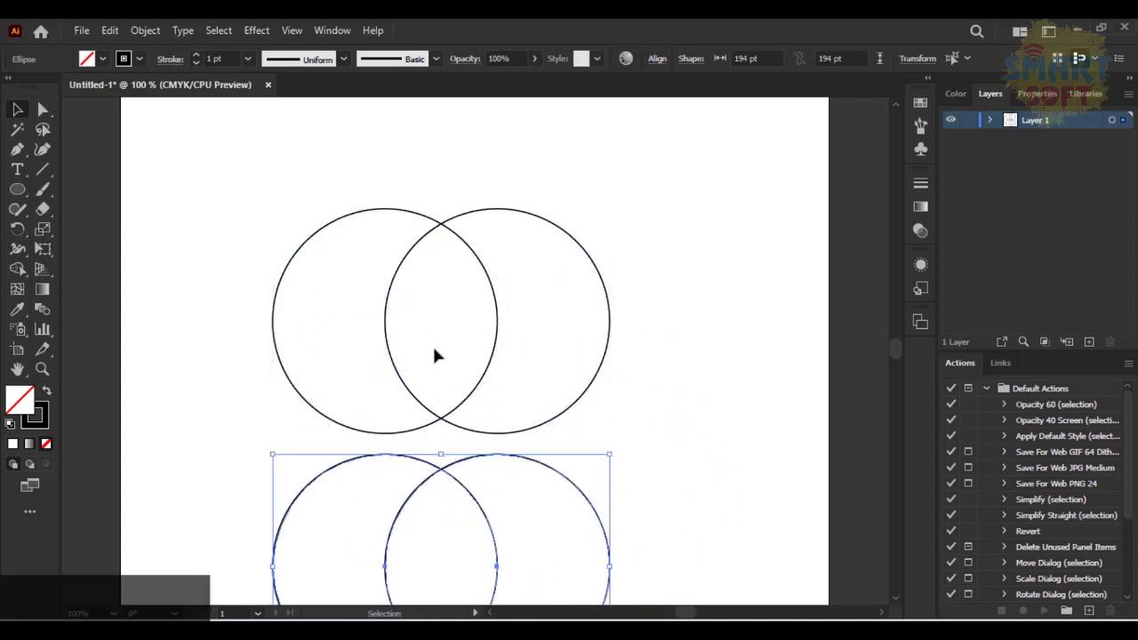
left_click_drag(304, 233, 536, 349)
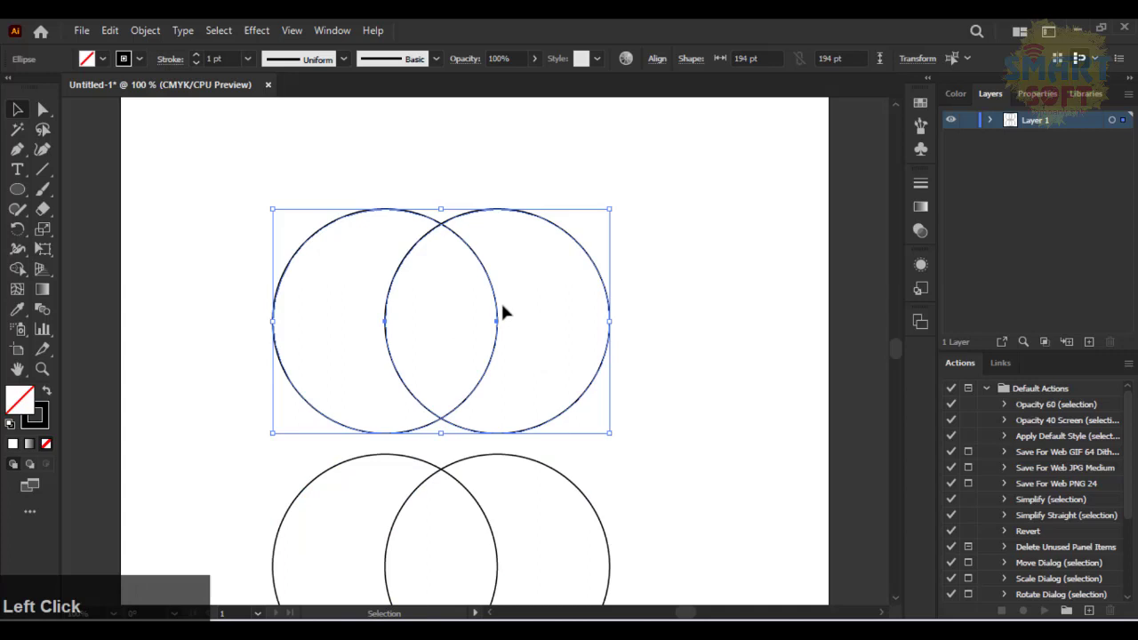
left_click_drag(495, 300, 469, 232)
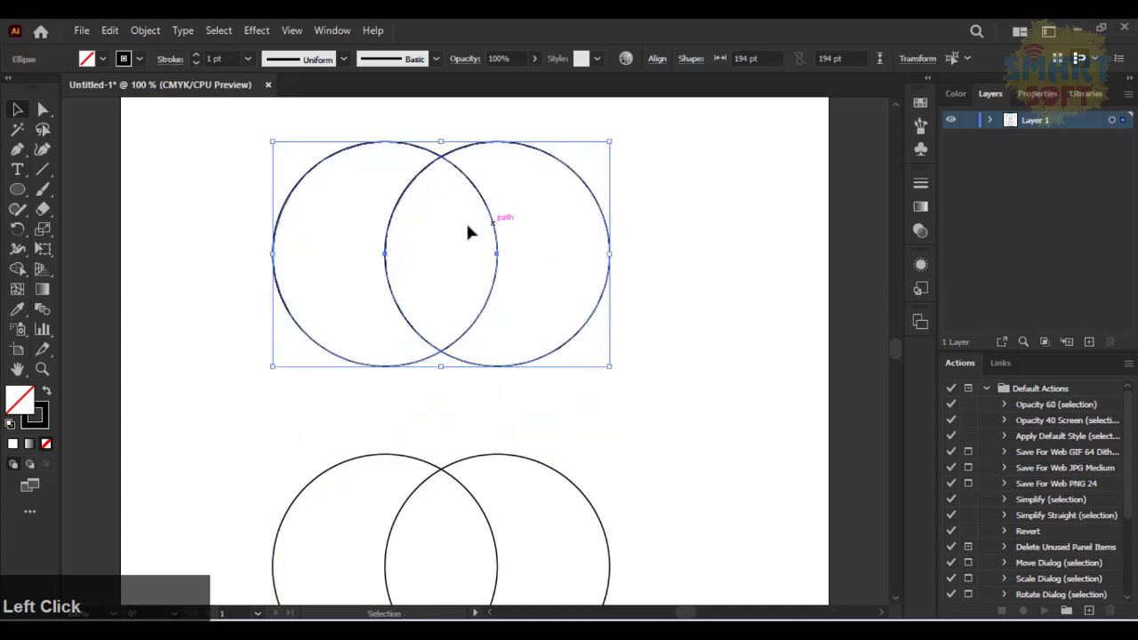
Merge all regions of the upper pair of circles into one shape with the Shape Builder tool
left_click(15, 270)
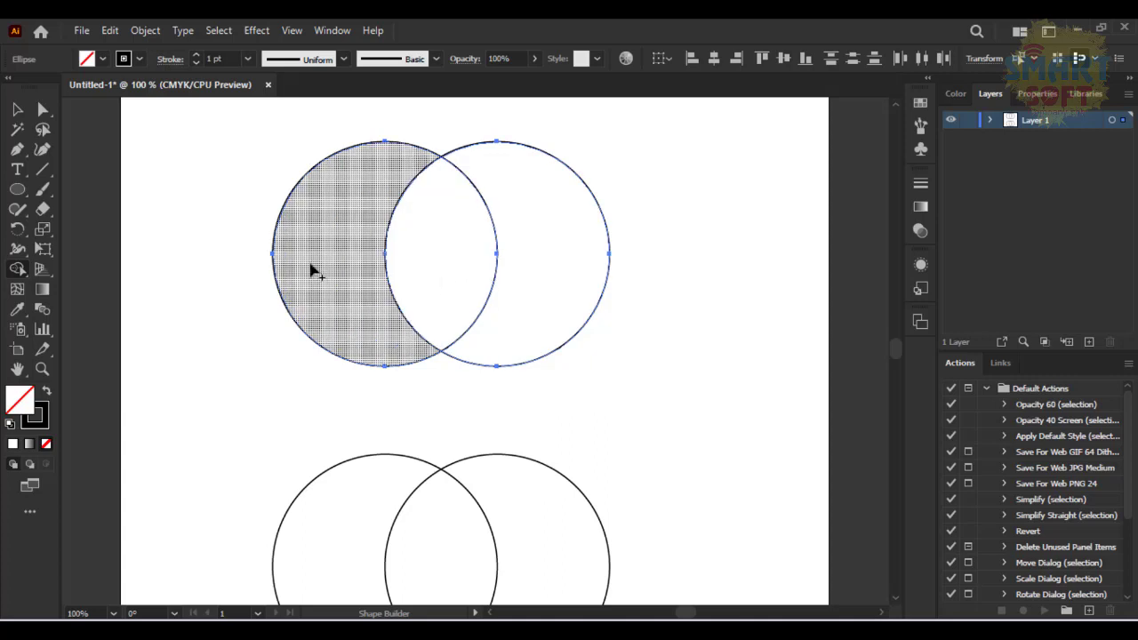
mouse_move(313, 260)
left_mouse_down()
mouse_move(356, 274)
mouse_move(567, 263)
mouse_move(547, 248)
mouse_move(388, 219)
mouse_move(363, 281)
left_mouse_up()
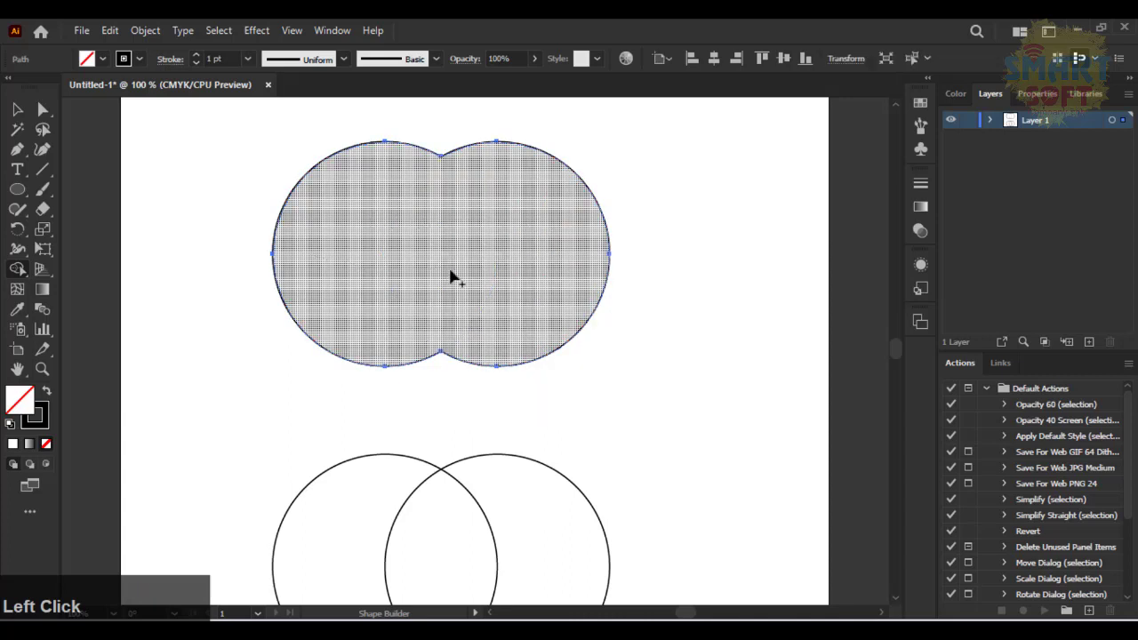
left_click(17, 108)
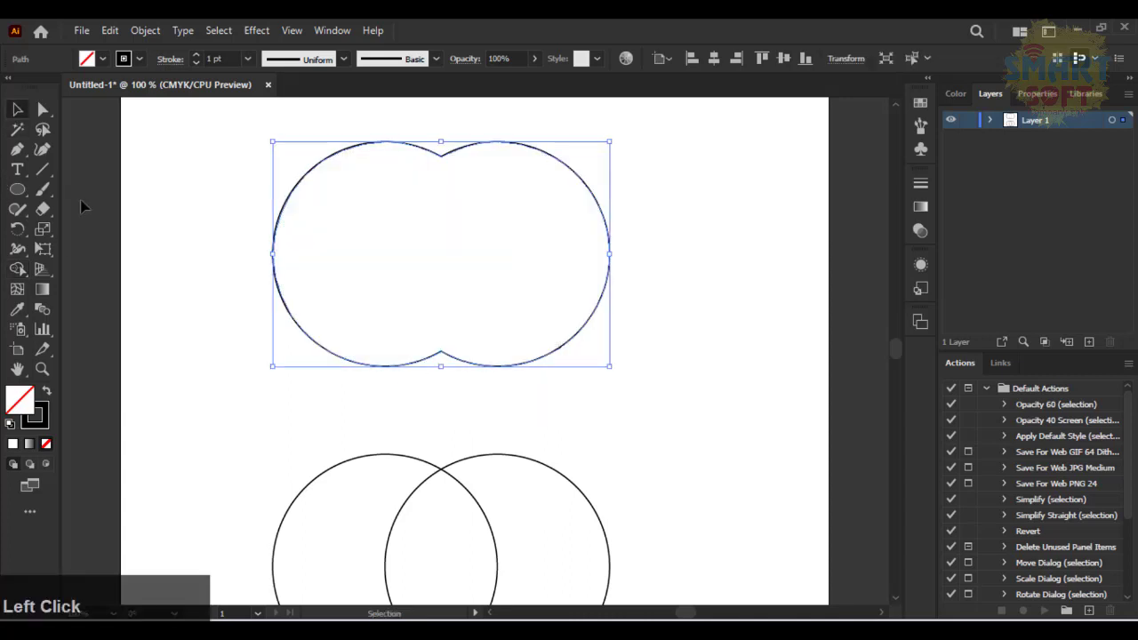
Fill the merged double-circle shape with dark blue and deselect it
left_click(193, 229)
left_click(454, 150)
left_click(99, 59)
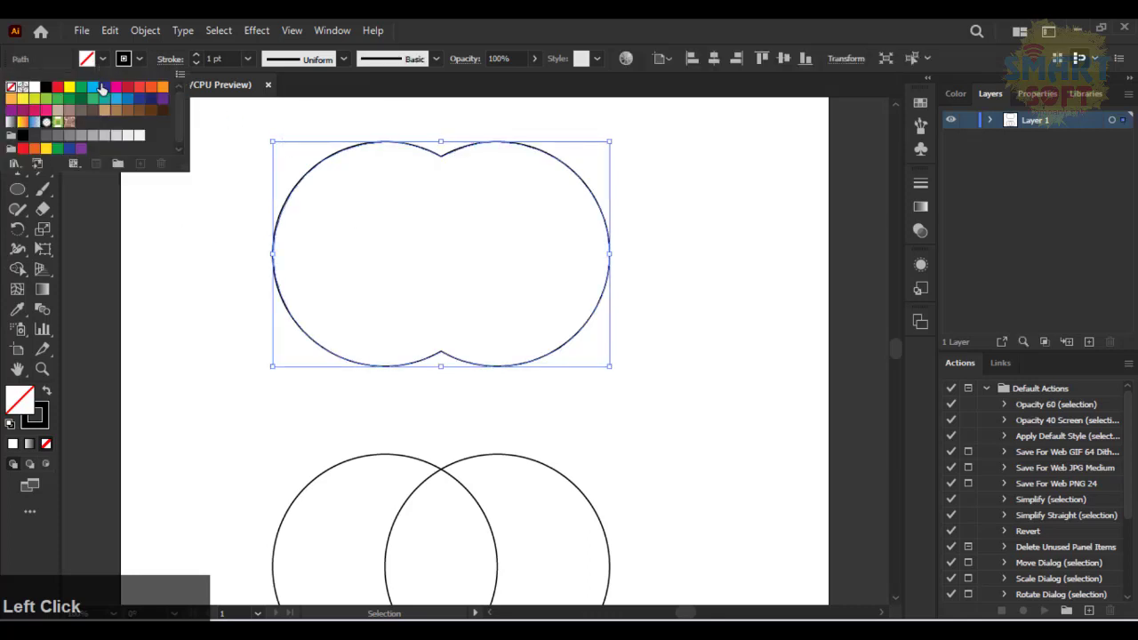
left_click(104, 87)
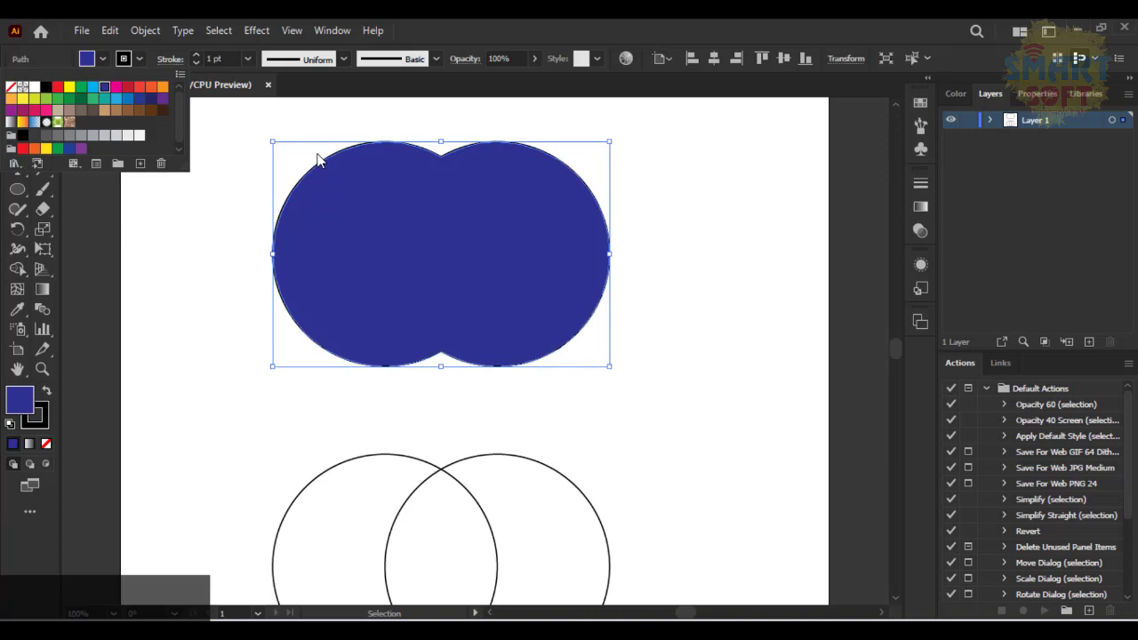
key("z")
left_click(700, 219)
Move the blue merged shape left and slightly up, and select the lower pair of circles
scroll(691, 222, "down", 1)
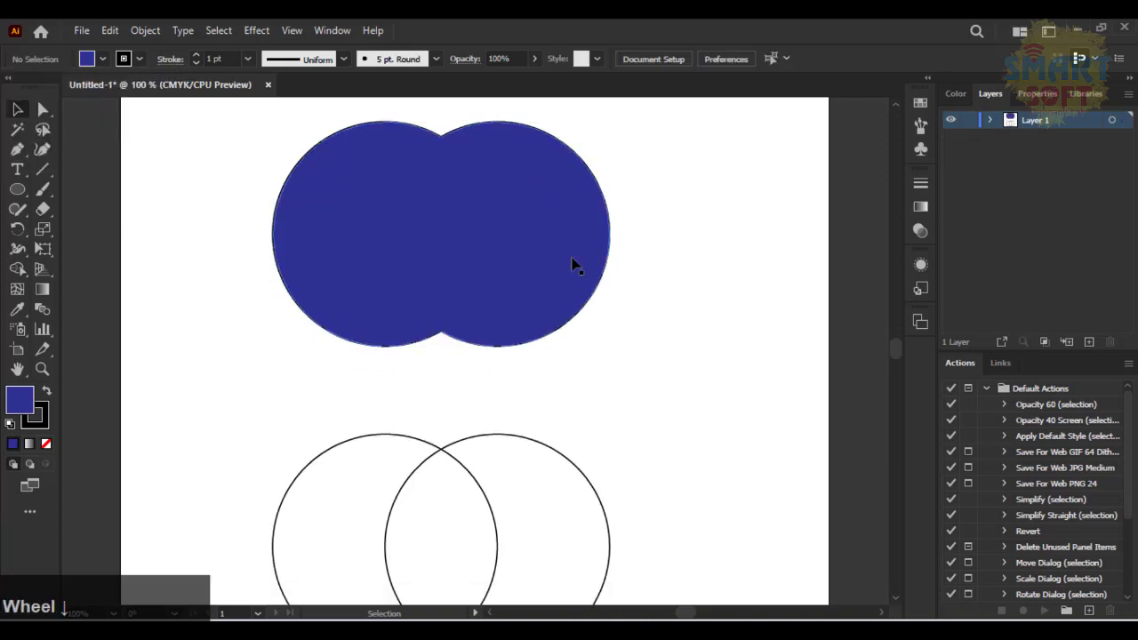
left_click_drag(544, 257, 407, 538)
scroll(400, 389, "down", 3)
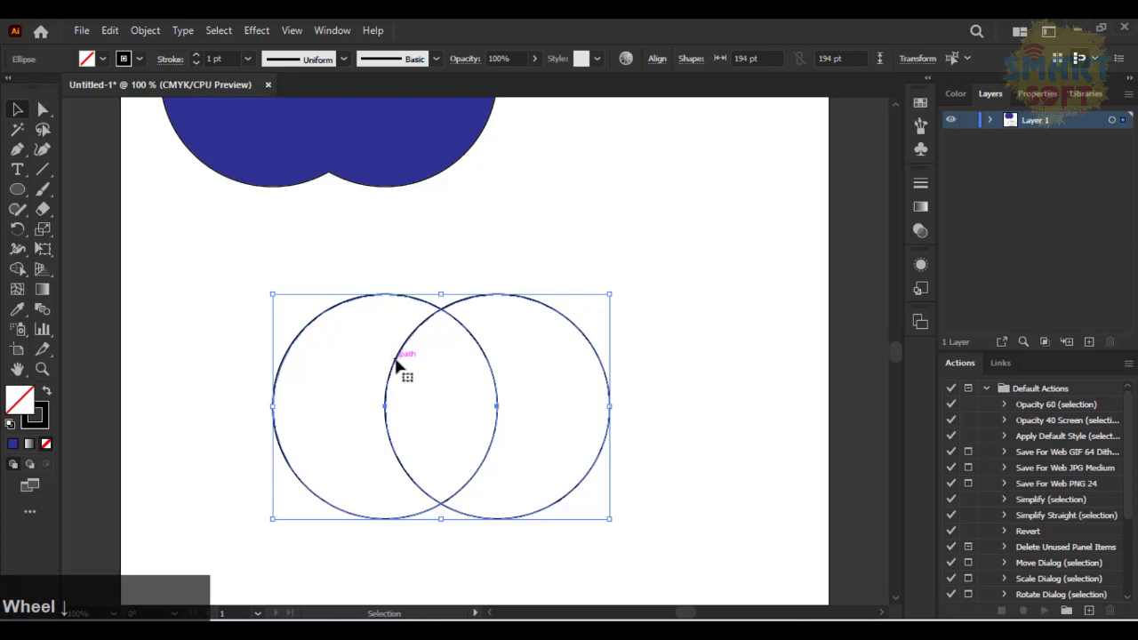
Move the pair of circles up and left beneath the blue shape, copy it straight down, and select the upper pair
left_click_drag(395, 360, 286, 534)
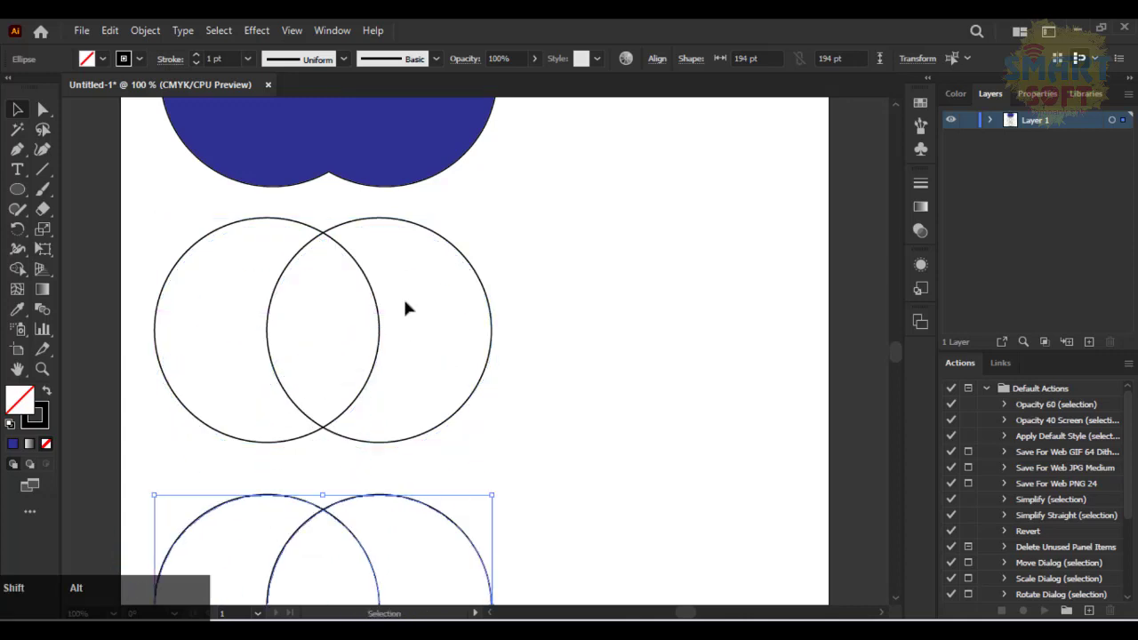
left_click_drag(543, 246, 246, 330)
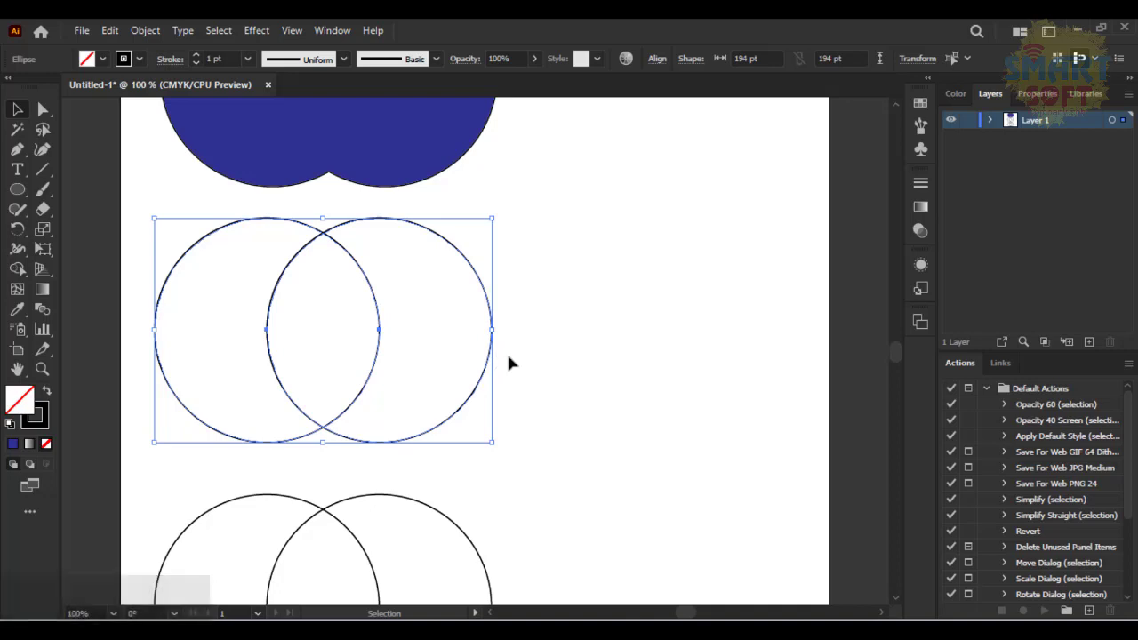
Slide the right circle of the upper pair left until it almost covers the left circle
left_click(545, 356)
left_click_drag(383, 333, 282, 332)
left_click(150, 282)
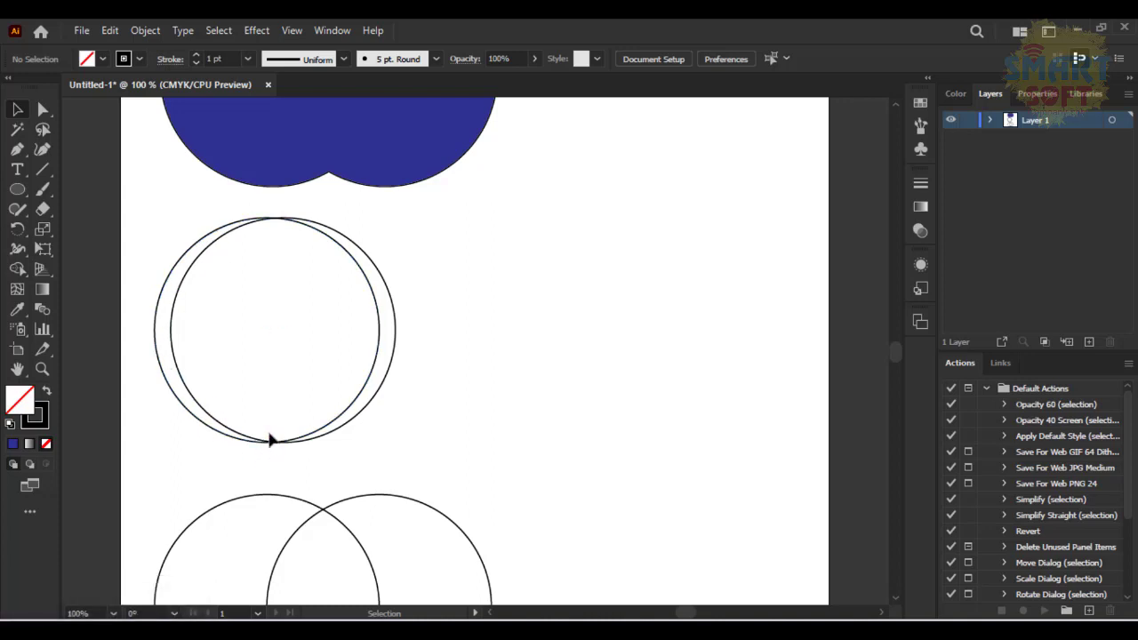
Subtract the overlap and right-hand sliver from the upper pair with the Shape Builder tool, keeping only the thin left crescent
left_click_drag(181, 234, 470, 408)
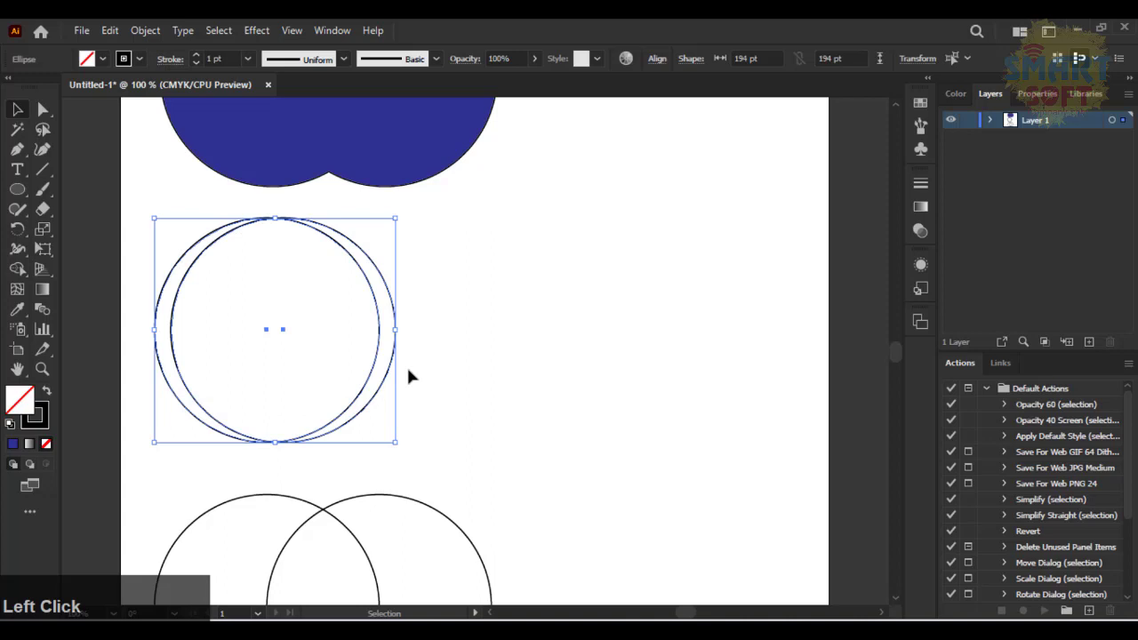
left_click(21, 269)
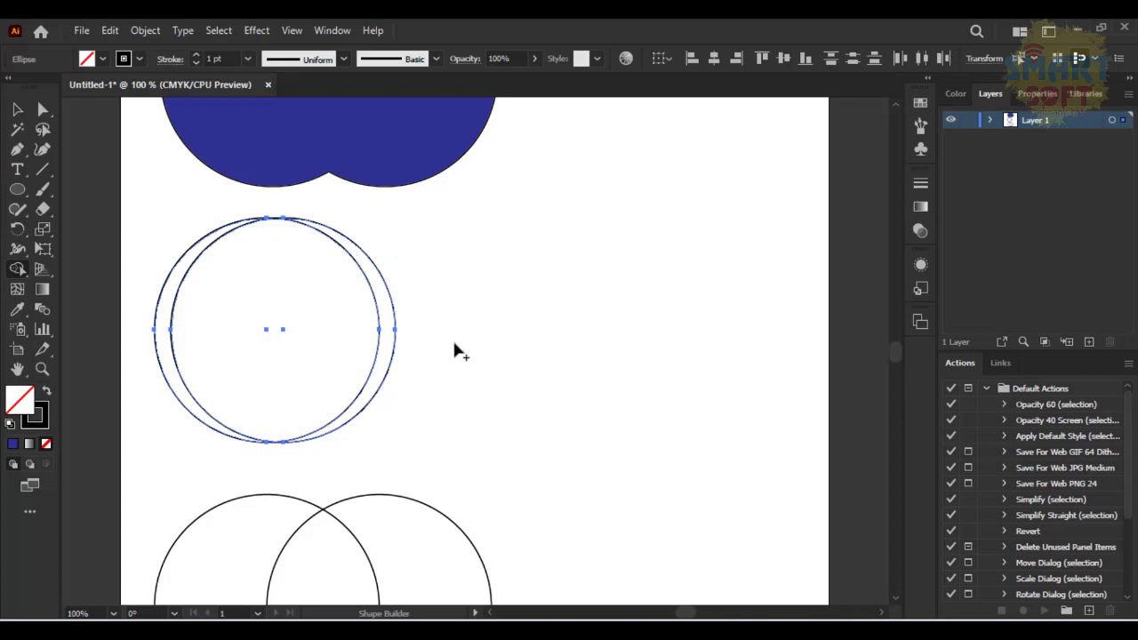
key("alt")
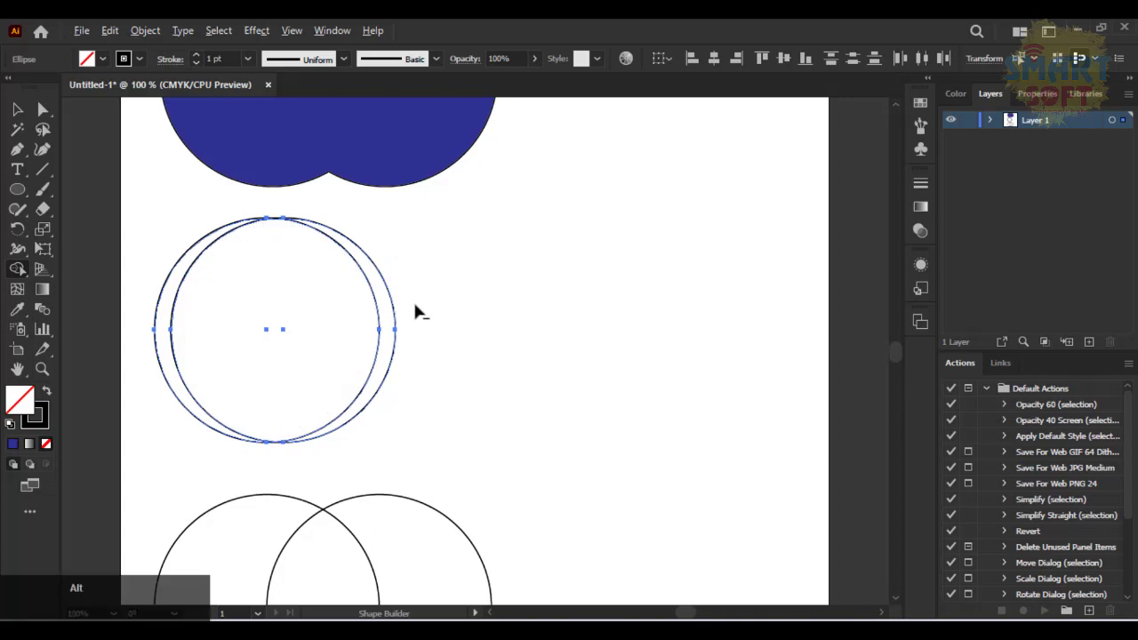
left_click_drag(408, 278, 336, 304)
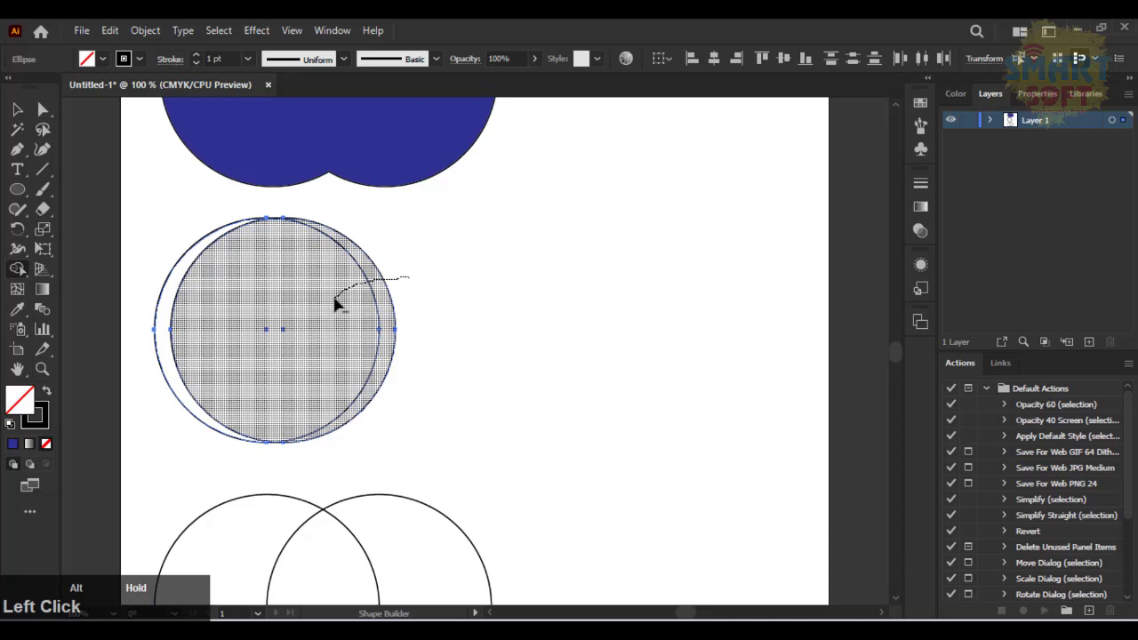
left_click_drag(336, 304, 332, 303)
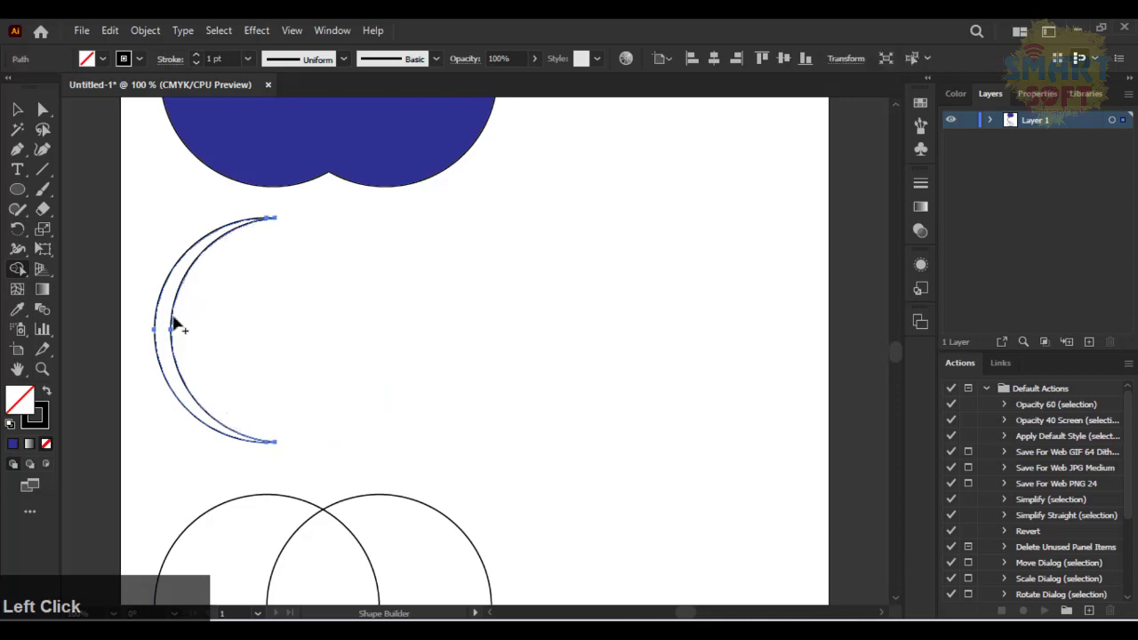
Fill the thin crescent with green
left_click(17, 109)
left_click(193, 233)
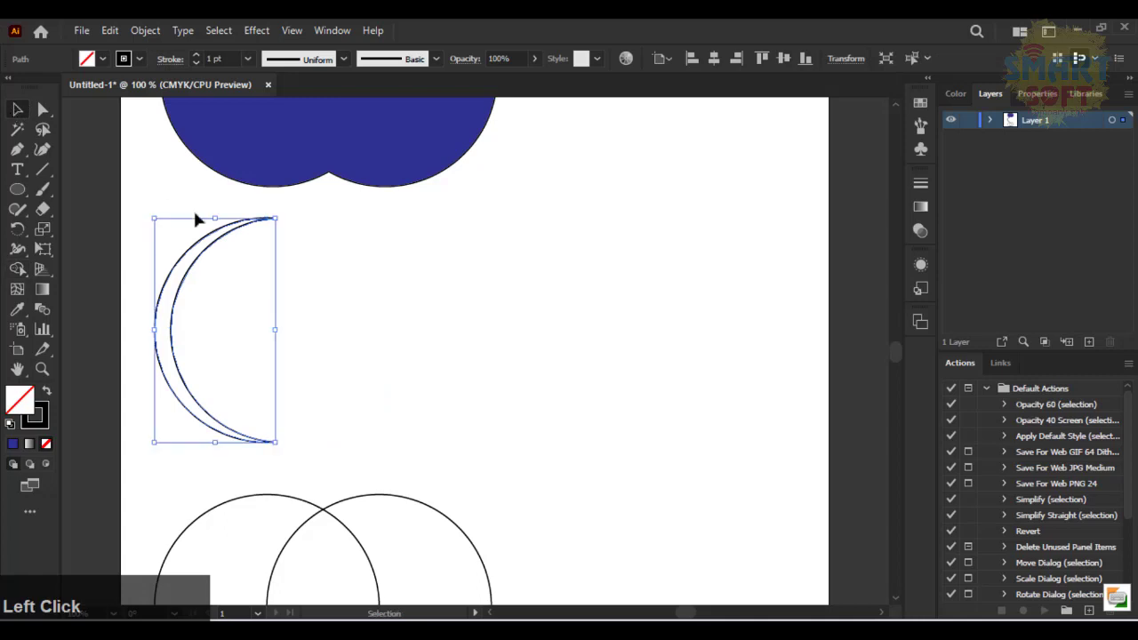
left_click(103, 59)
left_click(91, 96)
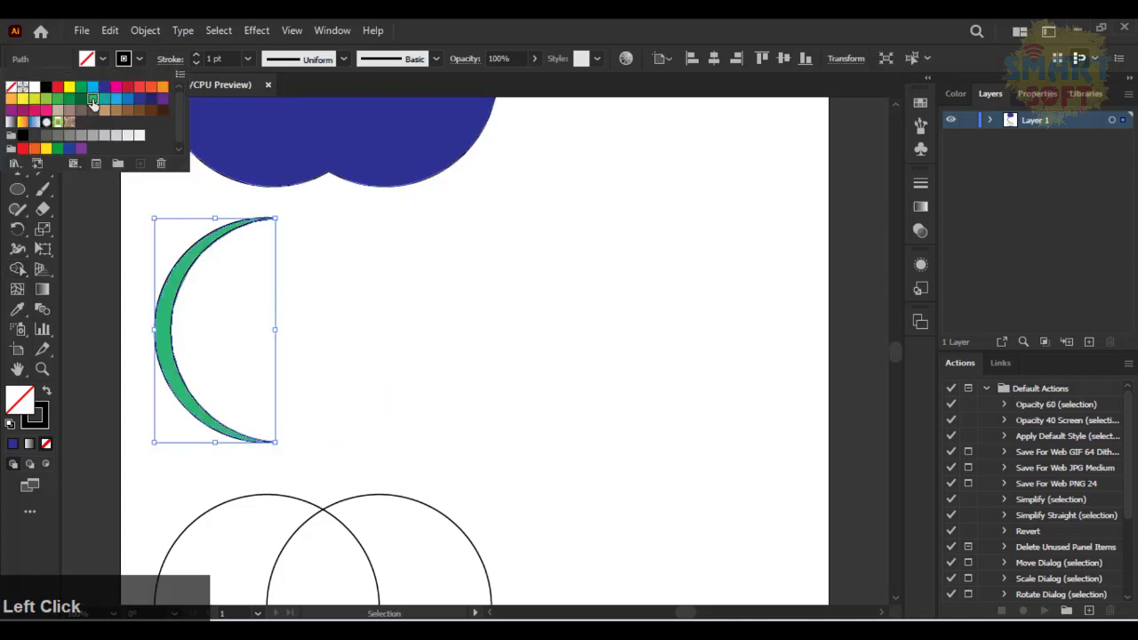
left_click(465, 395)
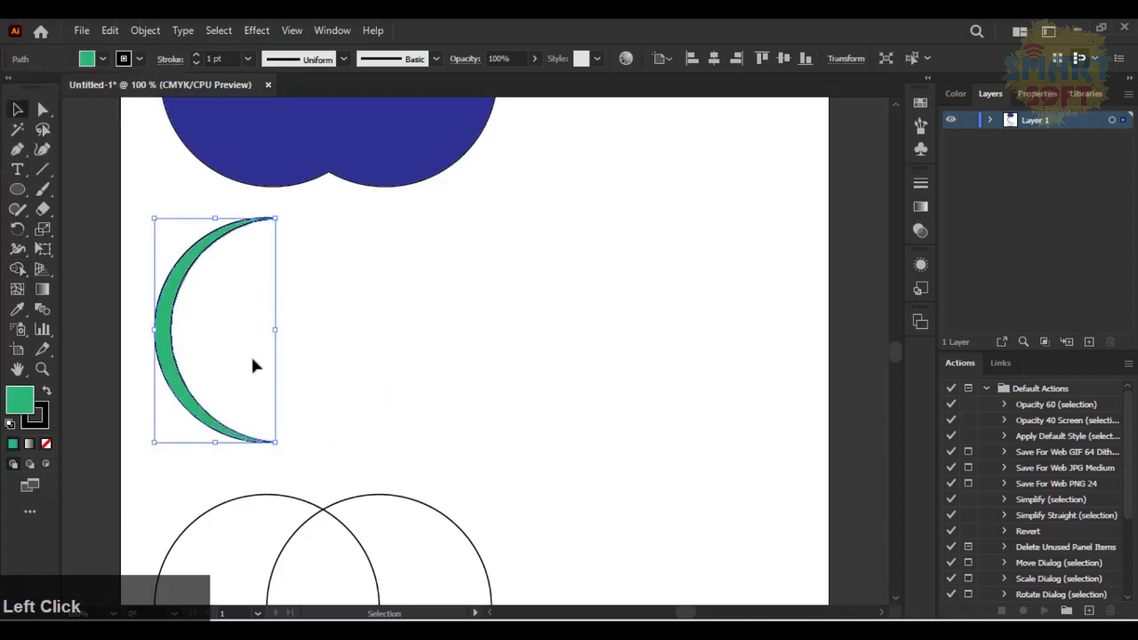
Set the green crescent's stroke to None and deselect it
left_click(247, 59)
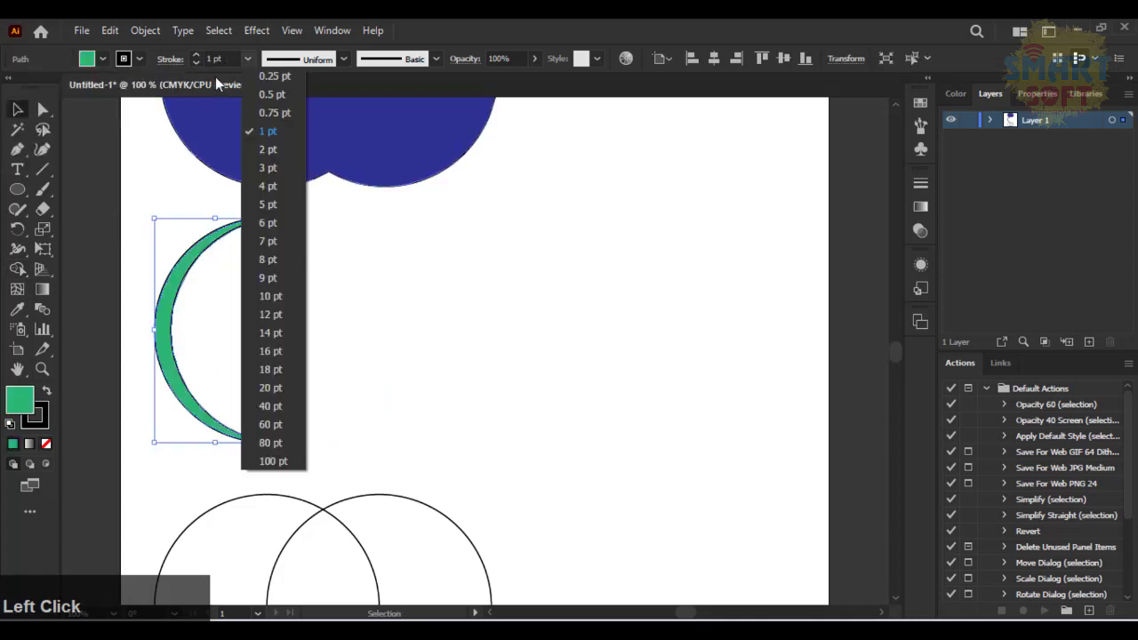
left_click(136, 59)
left_click(135, 60)
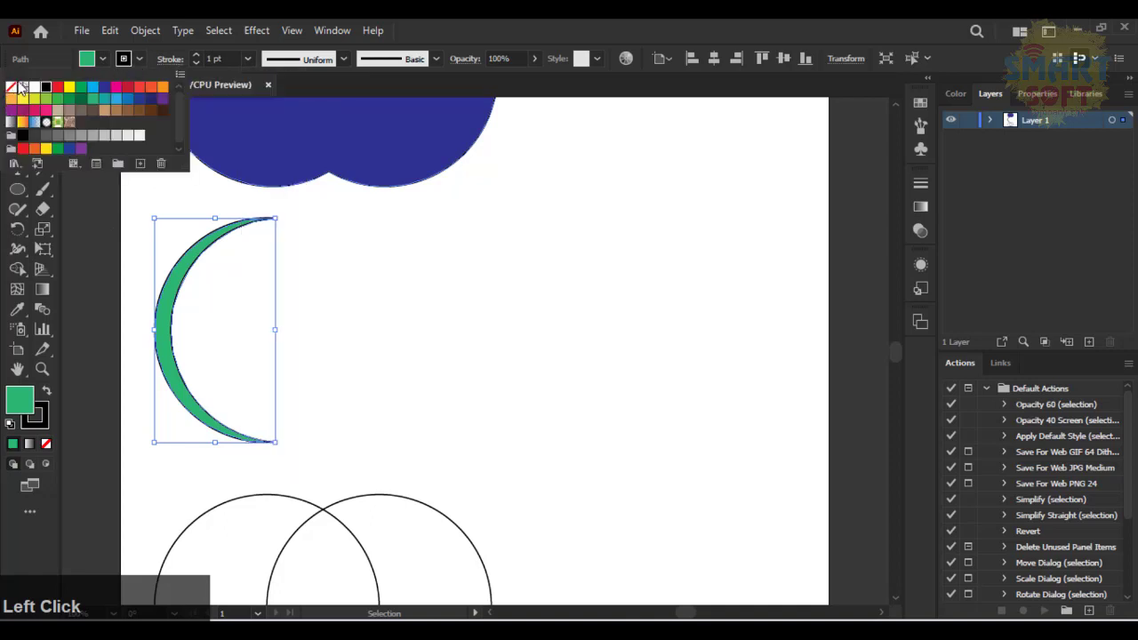
left_click(9, 89)
left_click(409, 294)
left_click(445, 308)
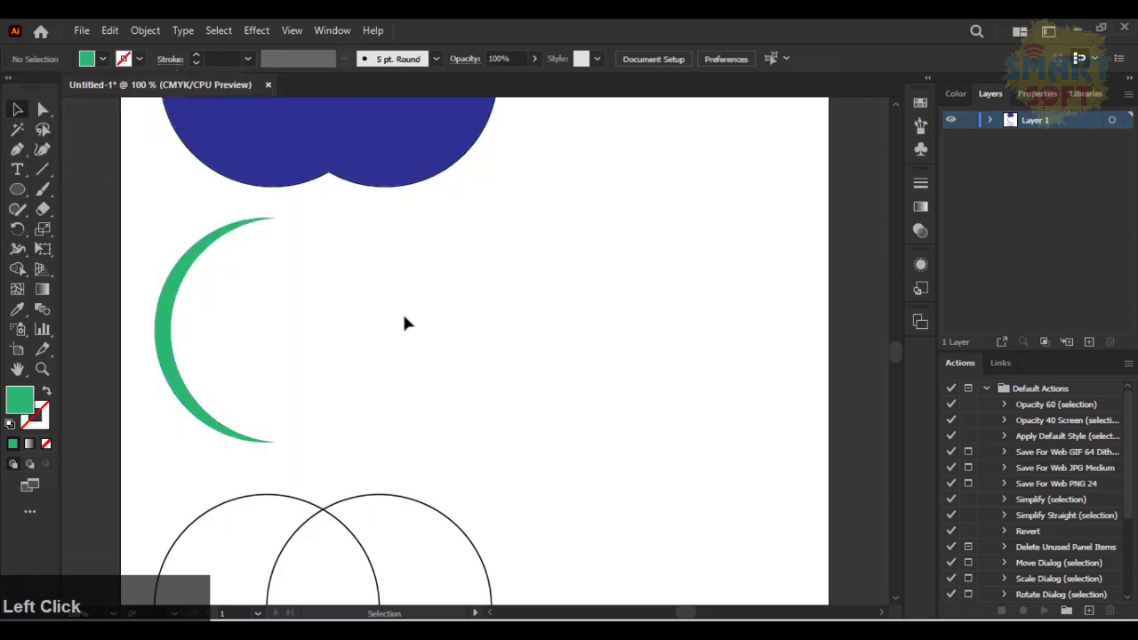
Move the right circle of the remaining pair to the right so that the two circles overlap less
scroll(377, 307, "down", 1)
scroll(379, 318, "down", 1)
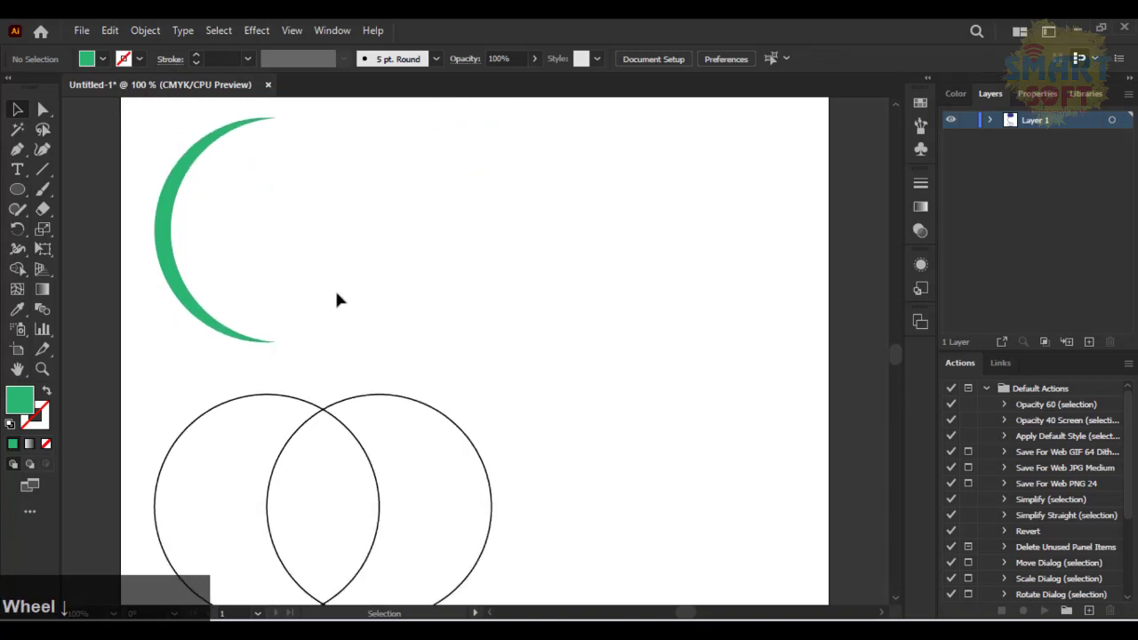
scroll(334, 295, "down", 3)
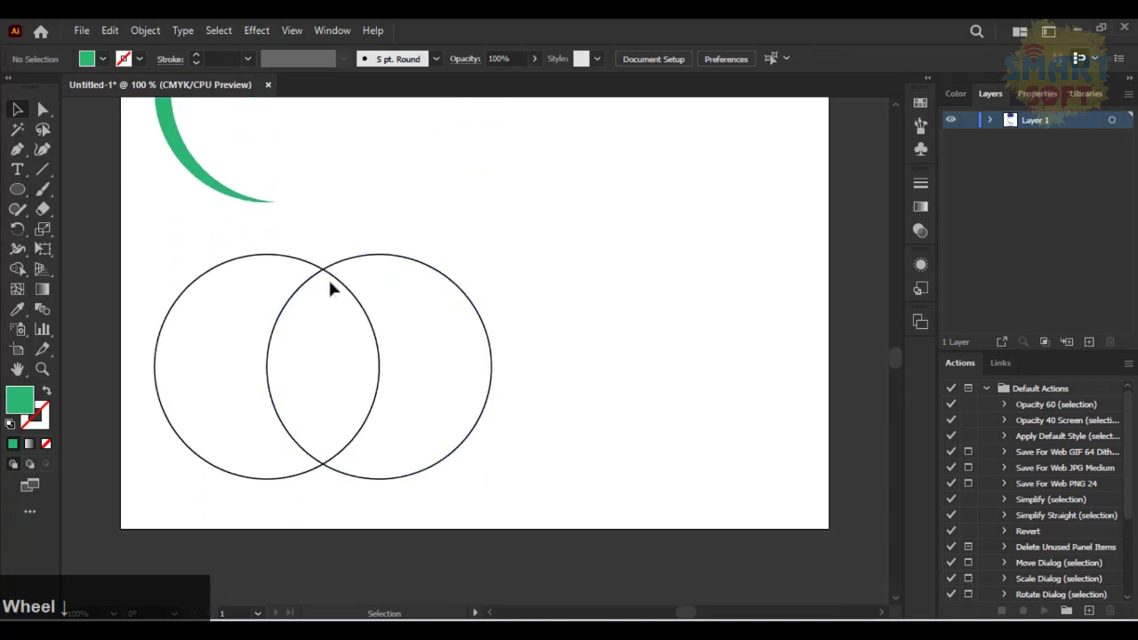
left_click(328, 270)
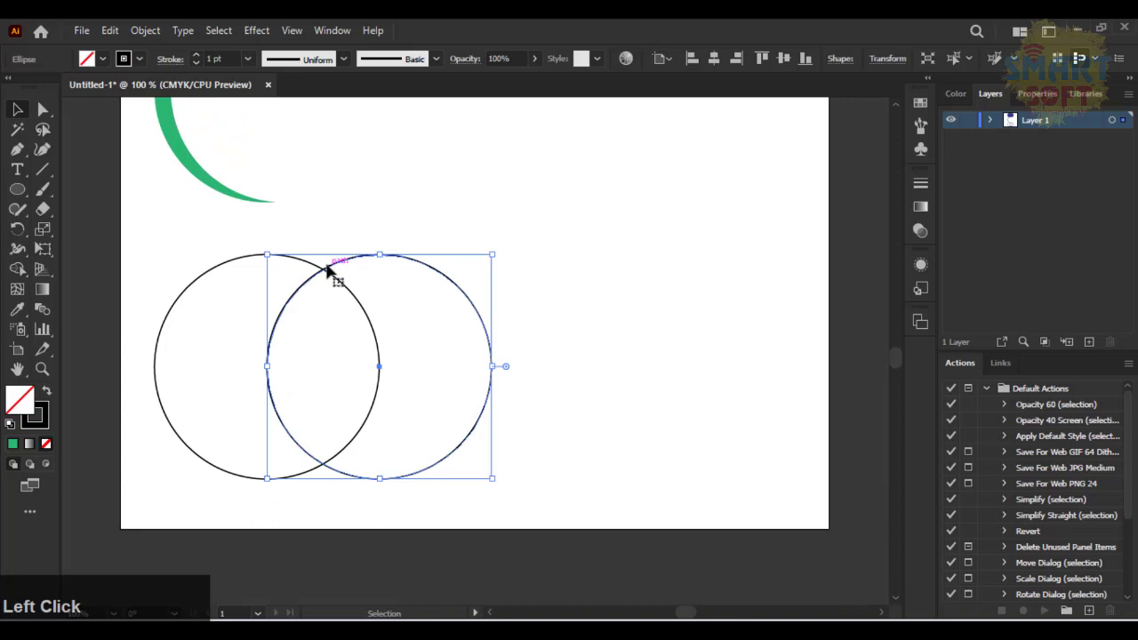
left_click_drag(327, 265, 377, 267)
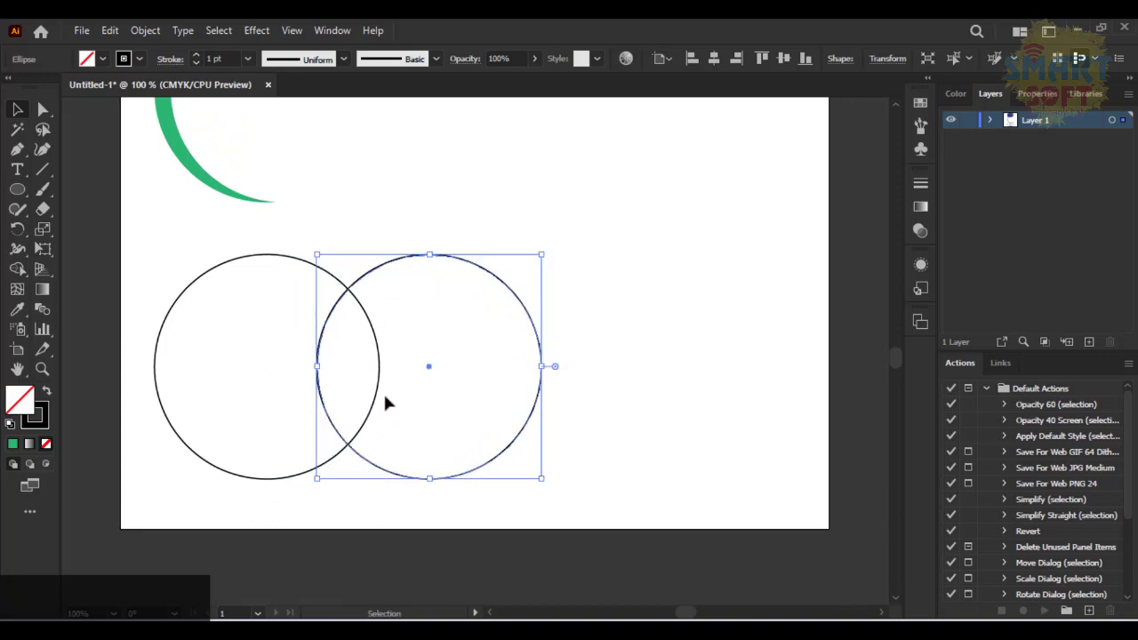
Subtract both outer regions of the remaining circle pair with the Shape Builder tool, keeping only the central leaf-shaped overlap
left_click_drag(594, 378, 271, 392)
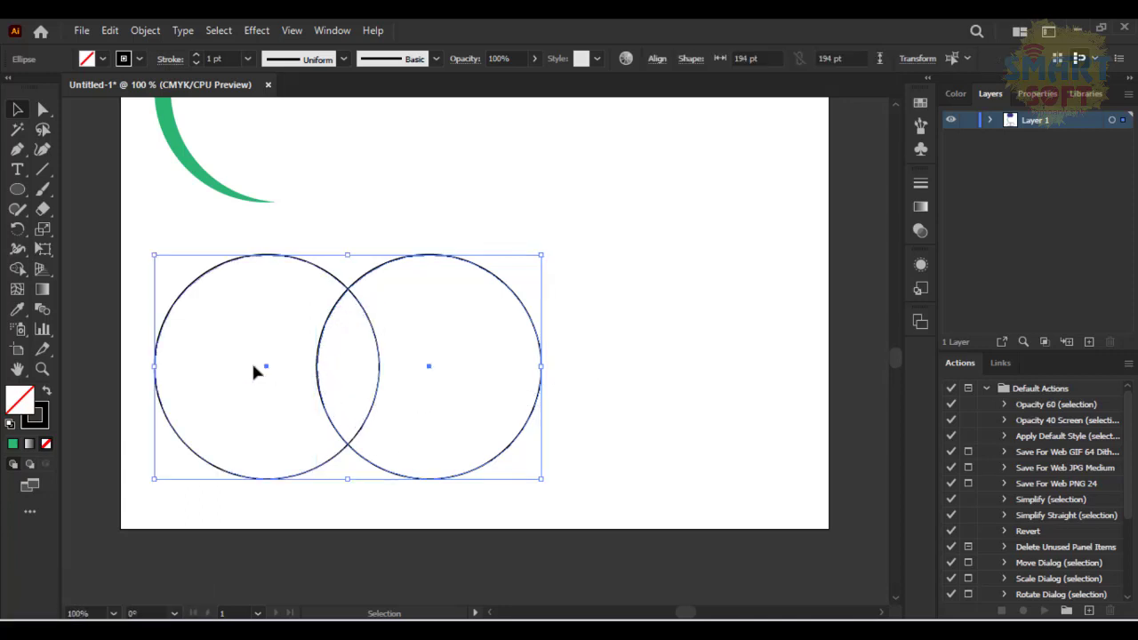
scroll(214, 353, "up", 1)
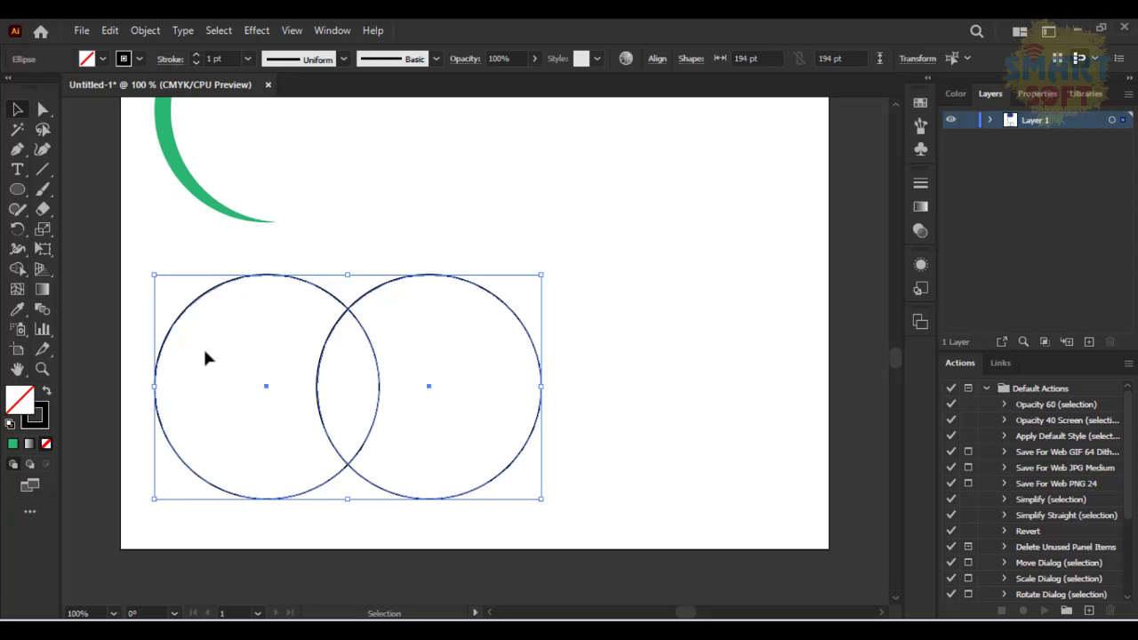
left_click(16, 271)
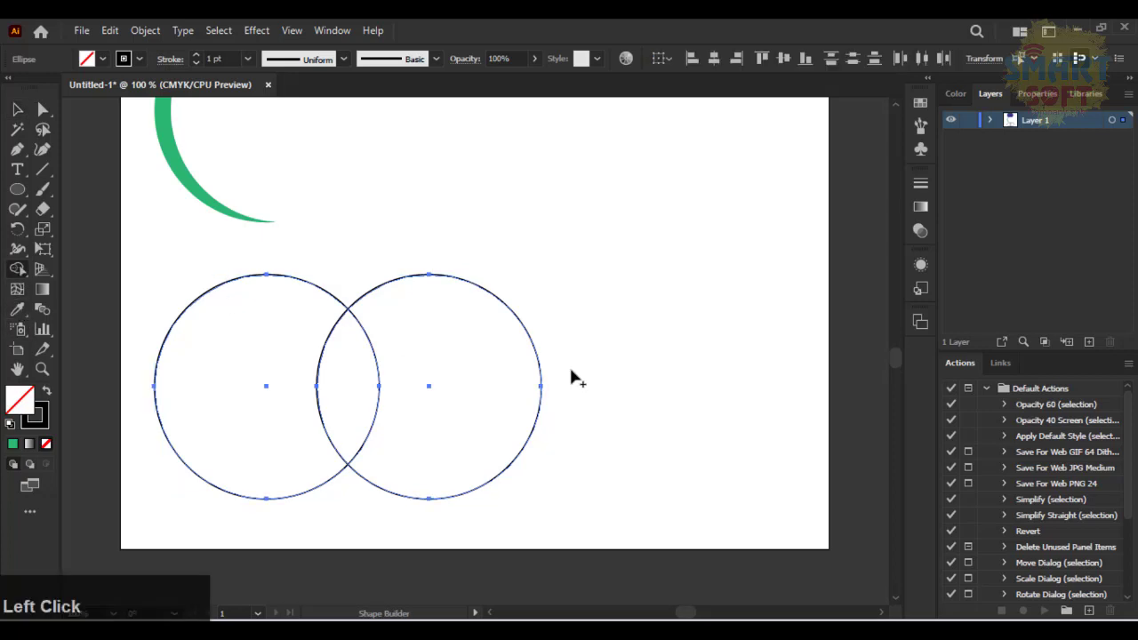
key("alt")
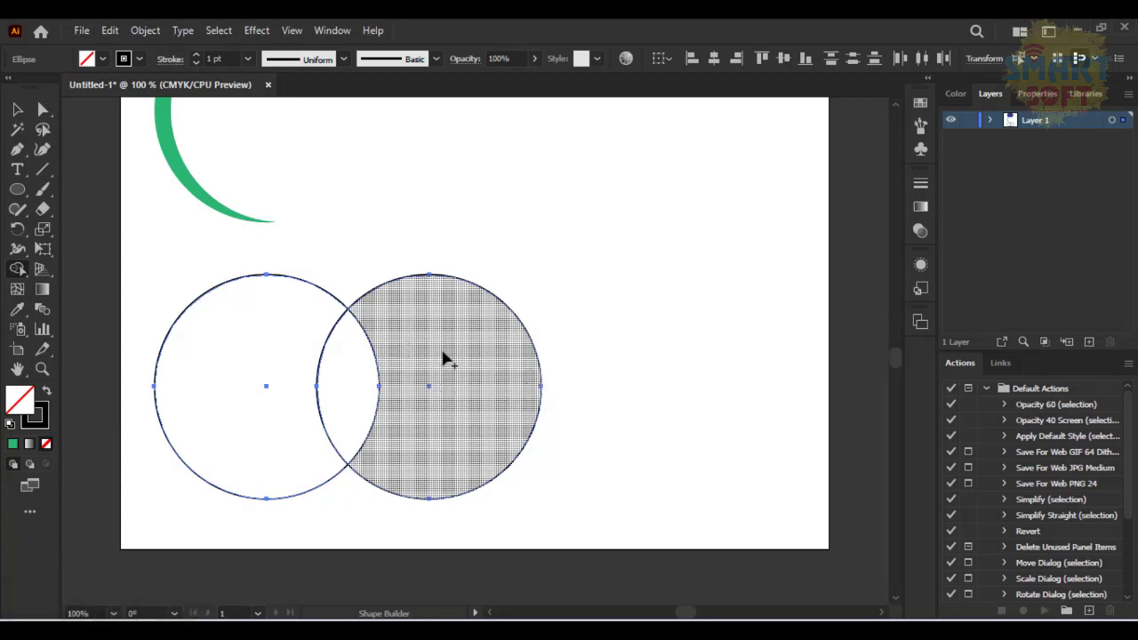
key("alt")
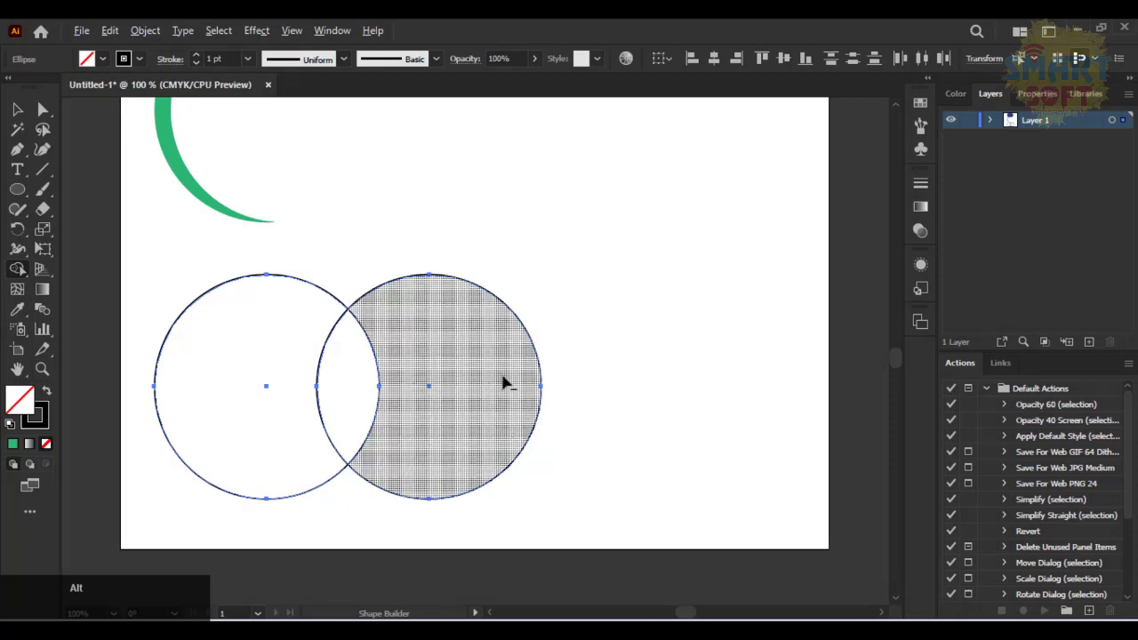
left_click_drag(539, 350, 508, 393)
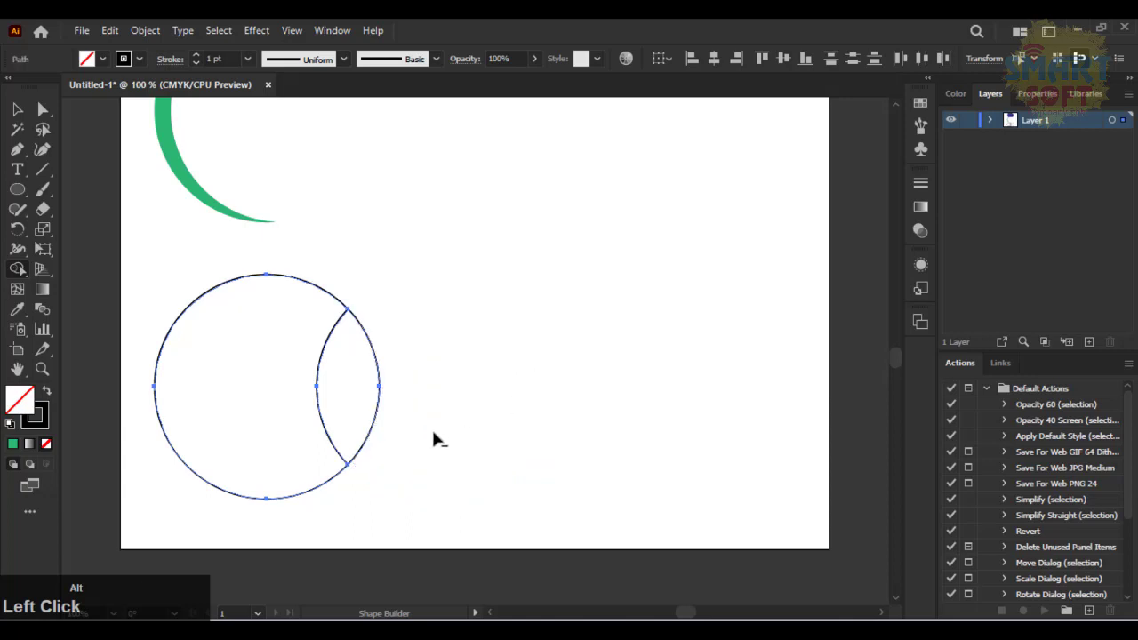
mouse_move(262, 278)
left_mouse_down()
mouse_move(203, 317)
mouse_move(194, 364)
left_mouse_up()
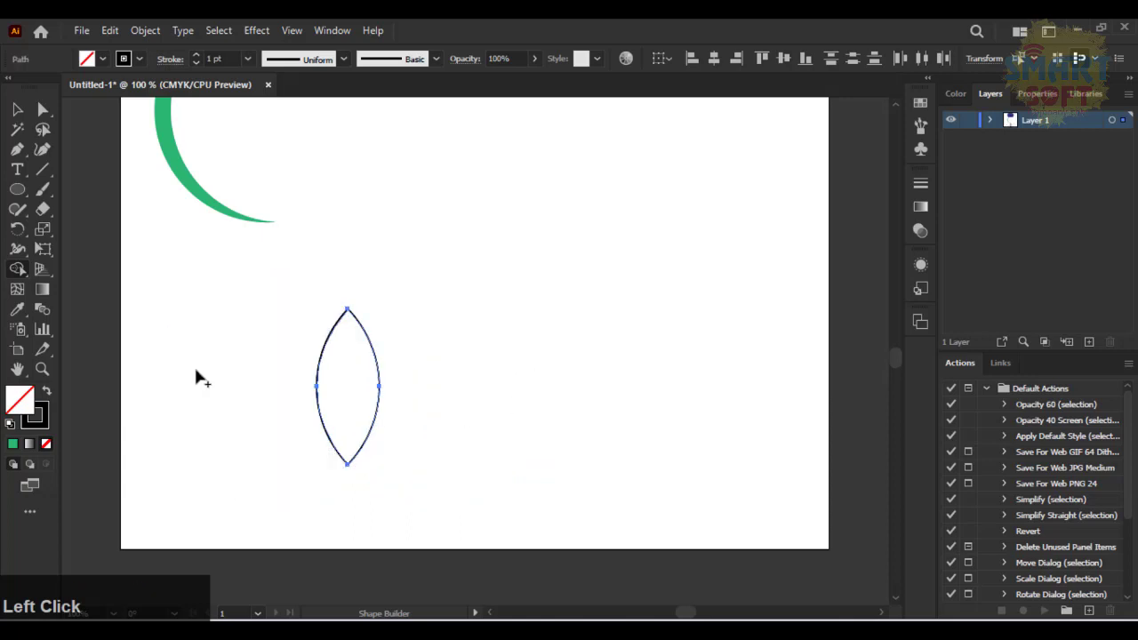
Fill the leaf shape with dark red and set its stroke to None
left_click(17, 108)
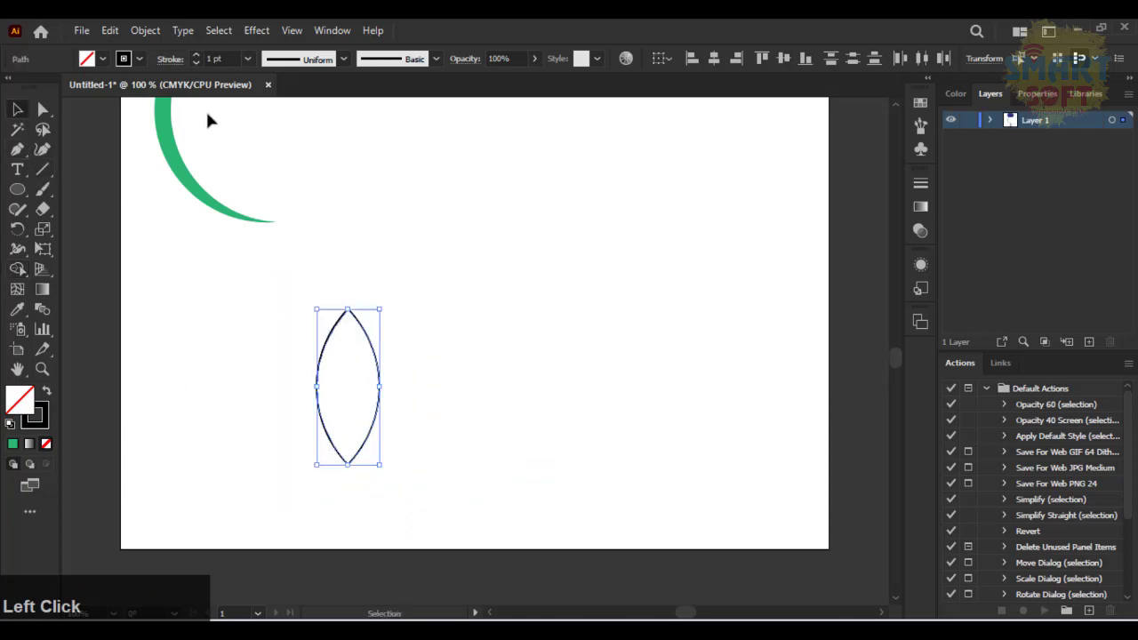
left_click(103, 59)
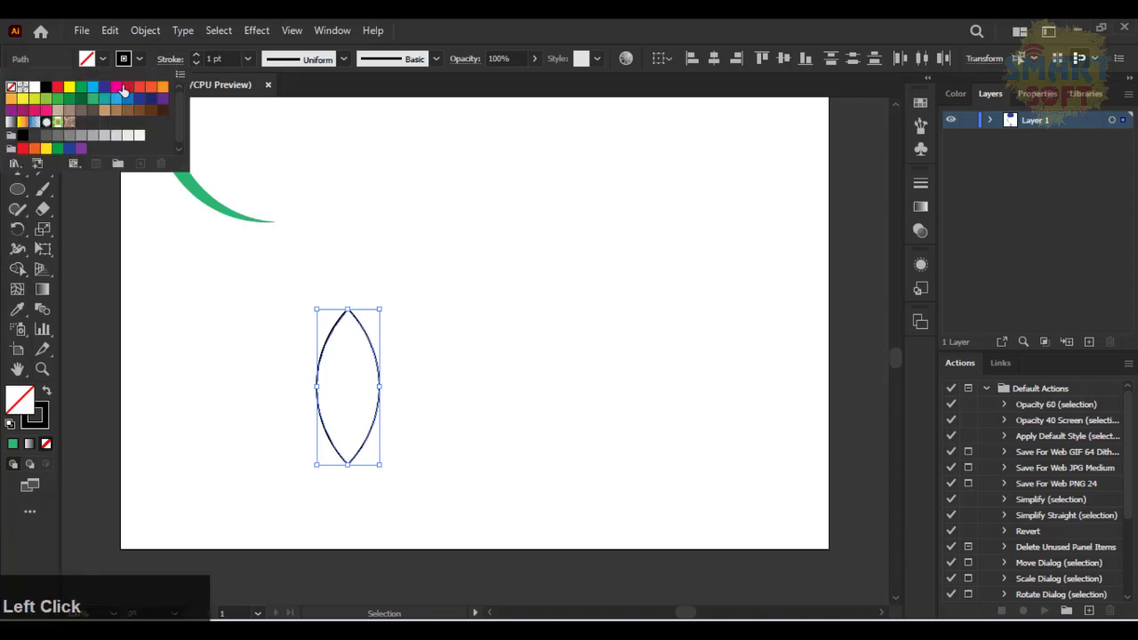
left_click(44, 85)
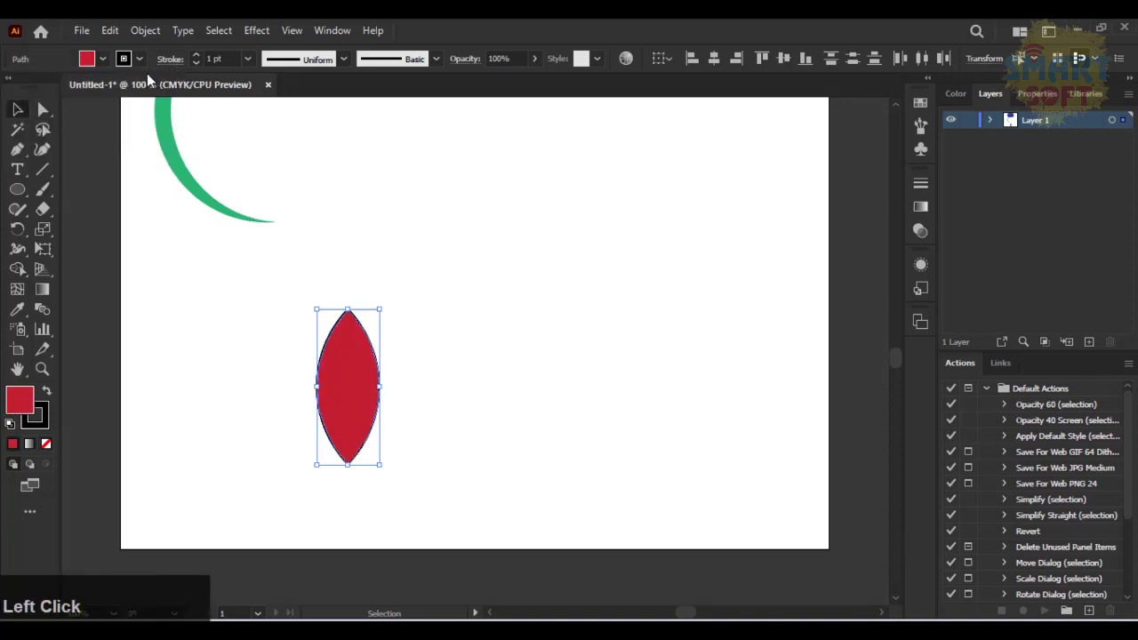
left_click(141, 62)
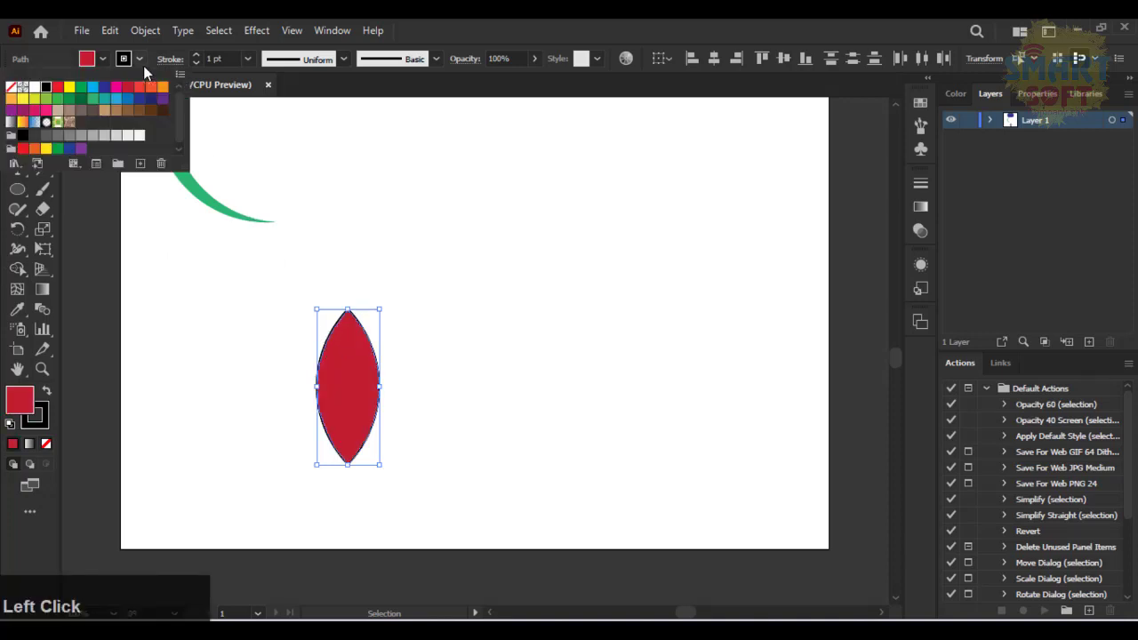
left_click(10, 88)
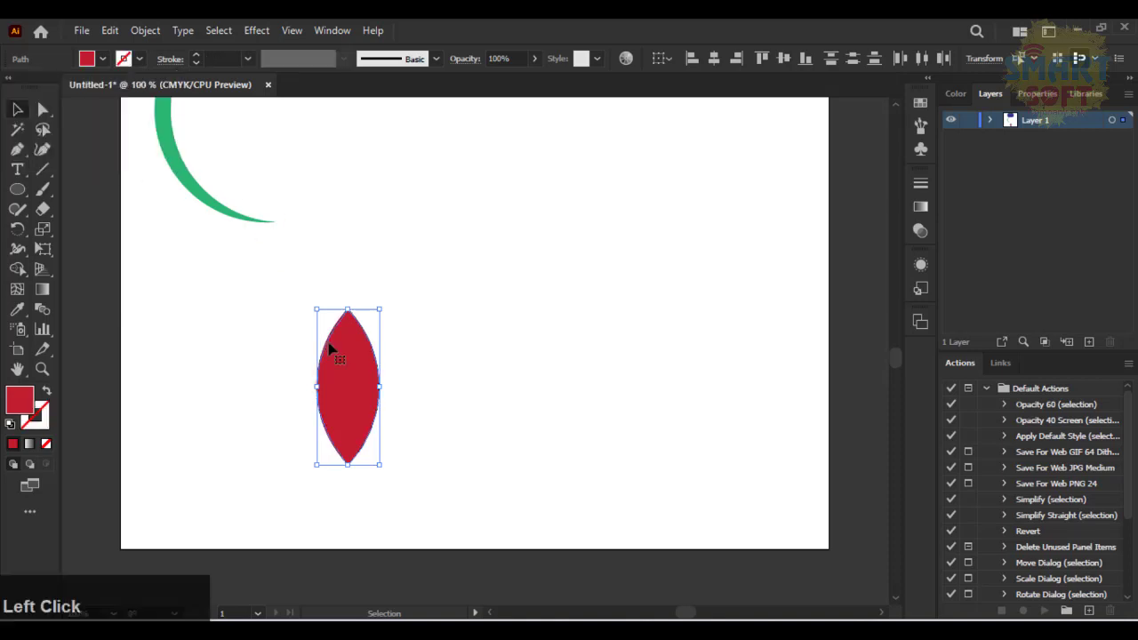
Move the red leaf shape up and left to sit just beneath the green crescent, and deselect it
left_click_drag(329, 349, 204, 289)
scroll(256, 305, "up", 5)
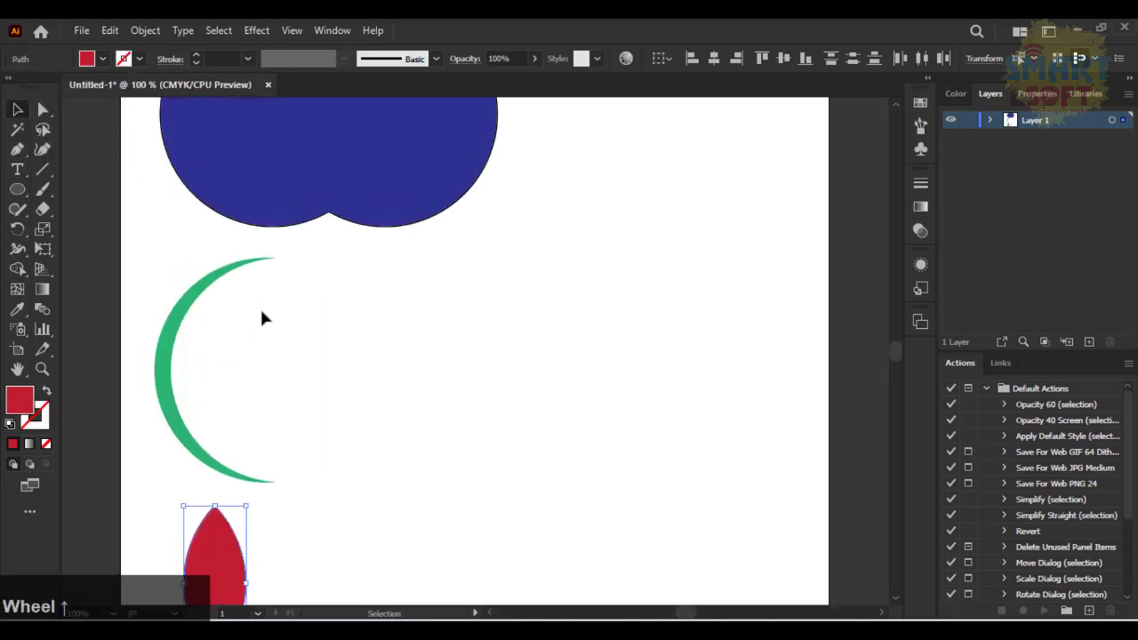
scroll(263, 318, "up", 3)
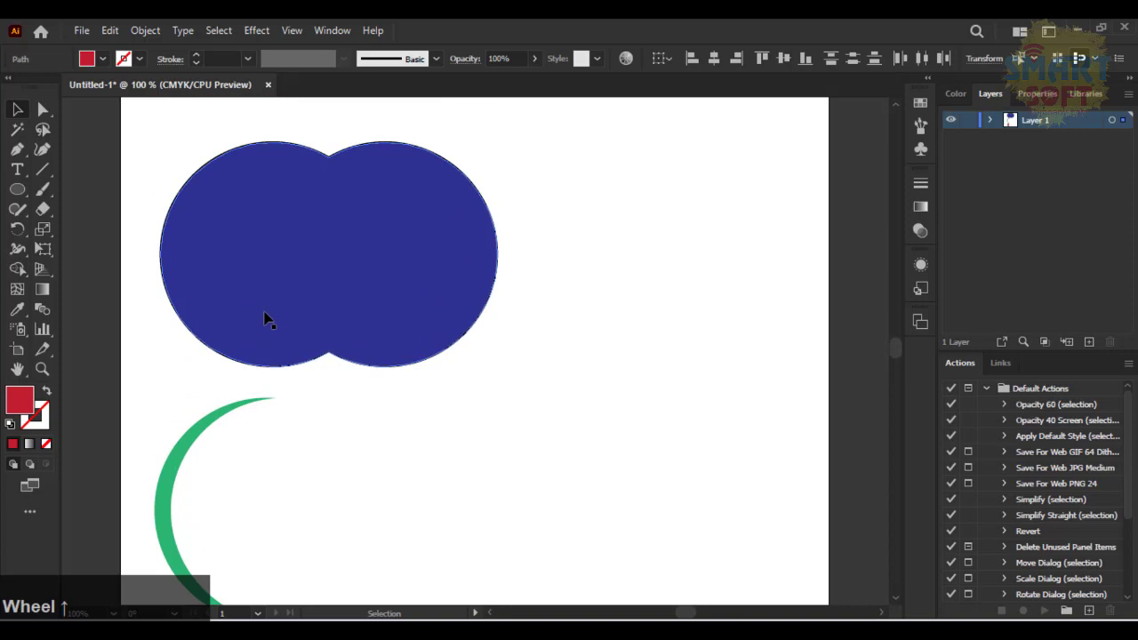
left_click(658, 449)
Move the blue double-circle shape up and slightly left toward the upper-left corner of the artboard
scroll(658, 449, "down", 3)
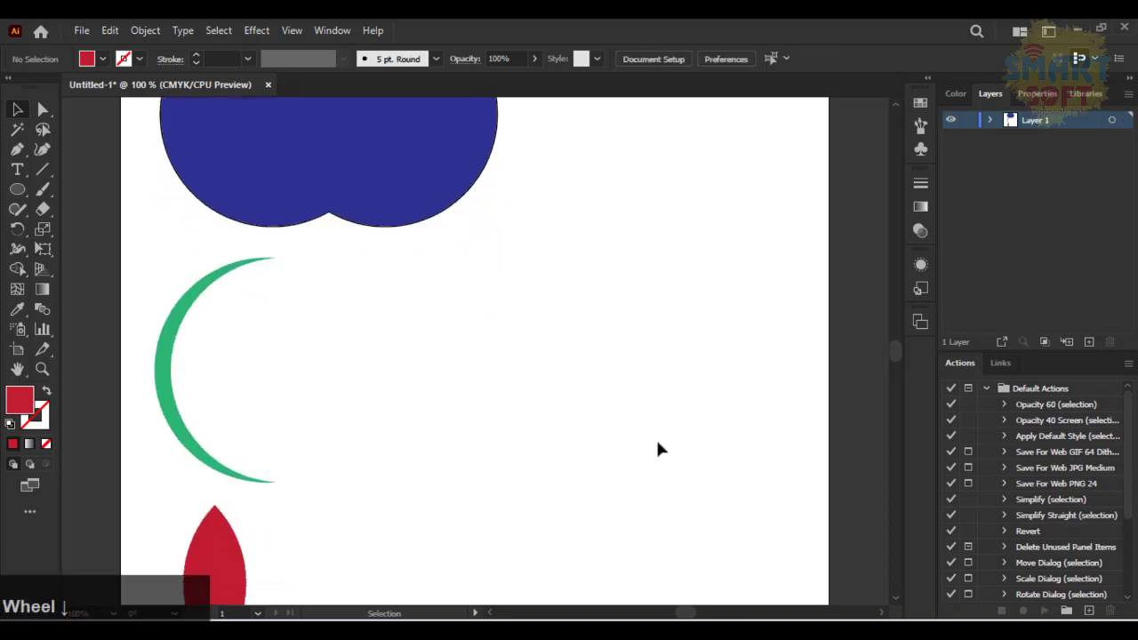
key("ctrl+minus")
key("ctrl+minus")
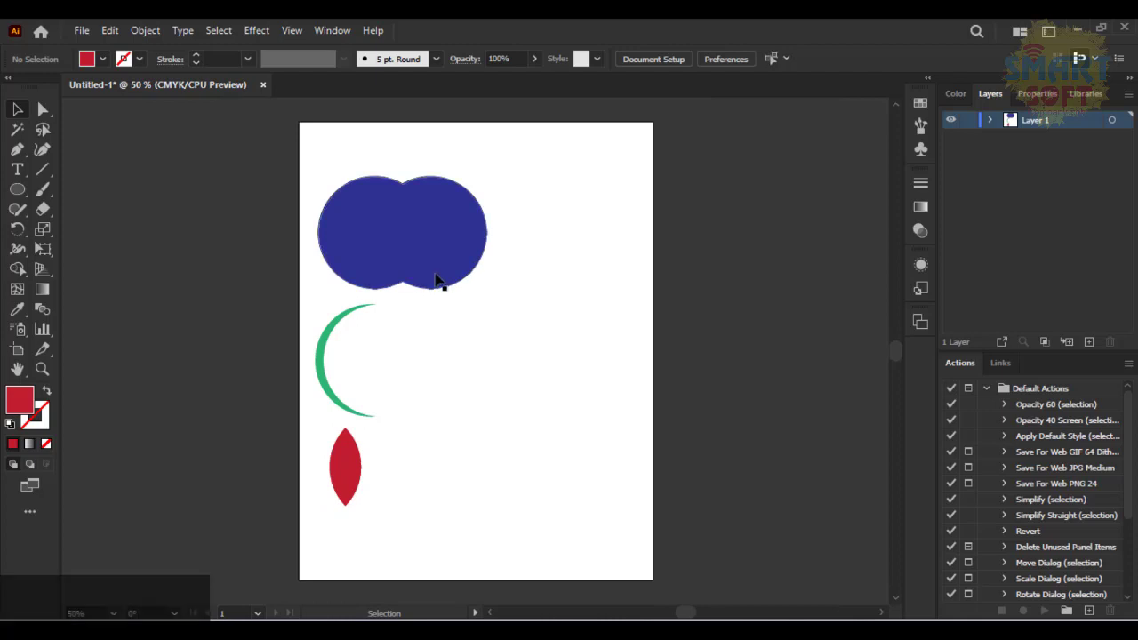
left_click_drag(428, 271, 413, 236)
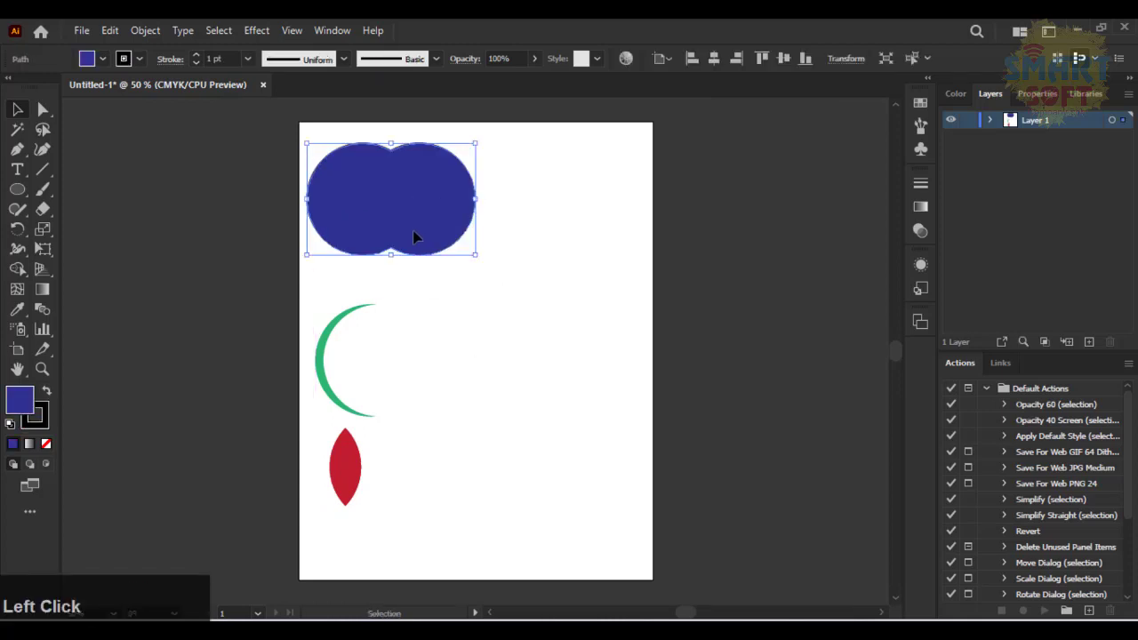
Shift the blue double-circle shape slightly left, scale it down to about three quarters of its size, and deselect it
scroll(453, 283, "up", 1)
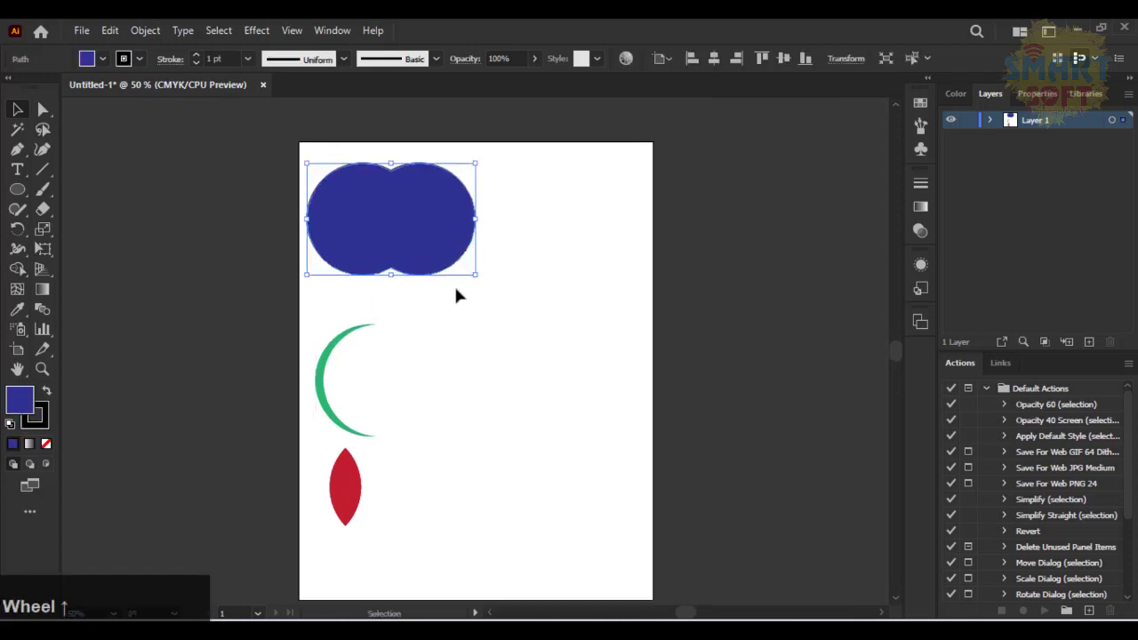
scroll(446, 299, "down", 4)
scroll(443, 299, "up", 3)
scroll(445, 307, "up", 1)
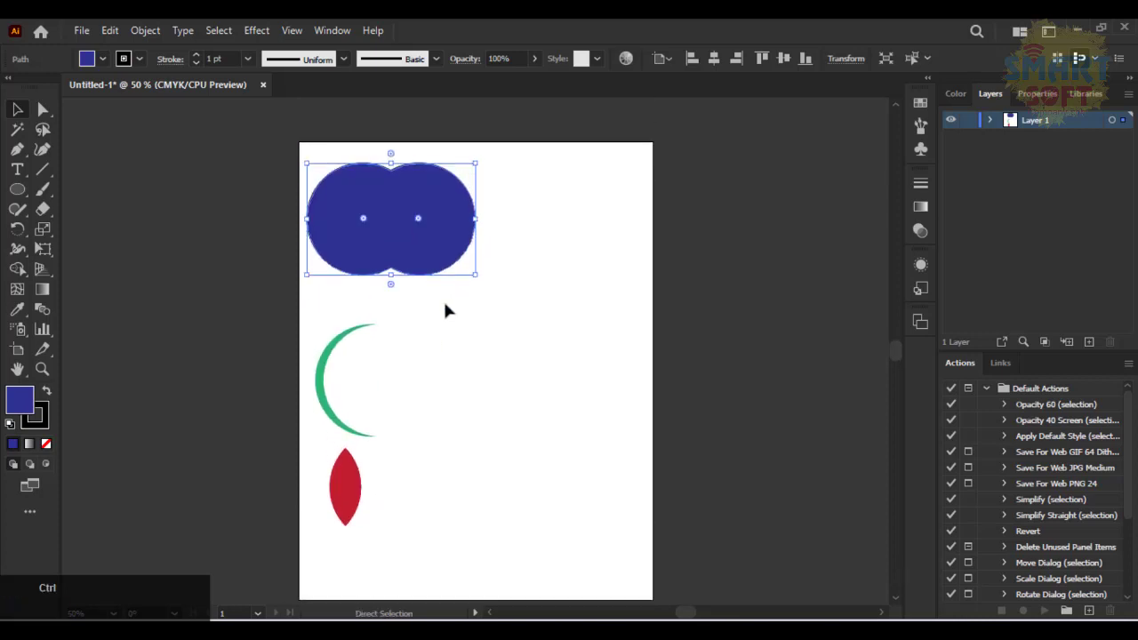
key("ctrl+equal")
left_click_drag(418, 351, 175, 221)
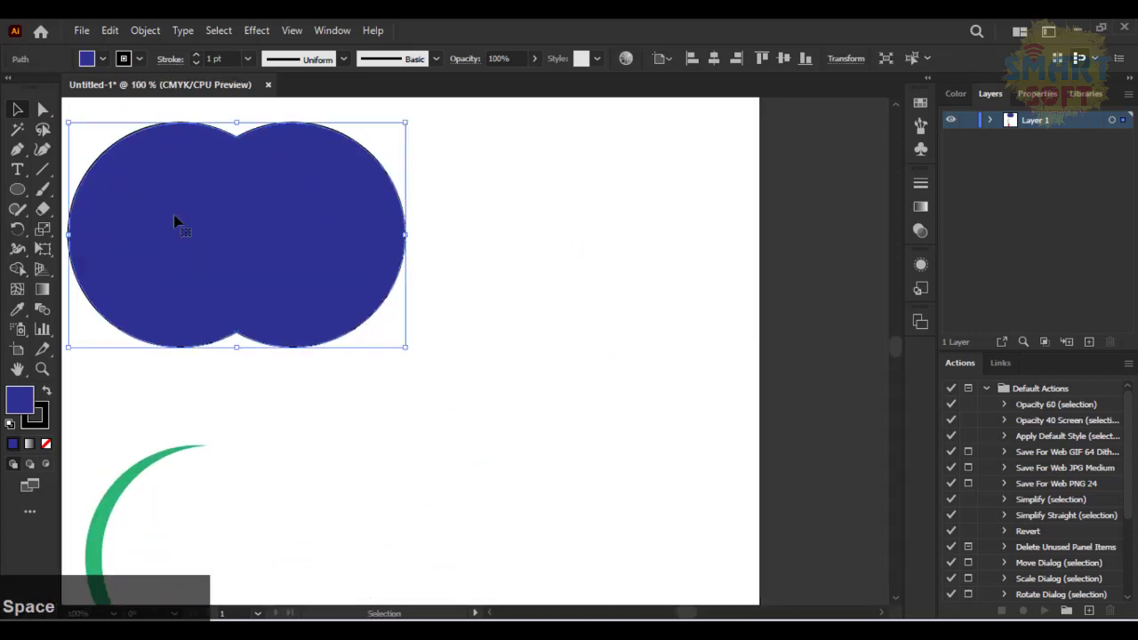
left_click(452, 314)
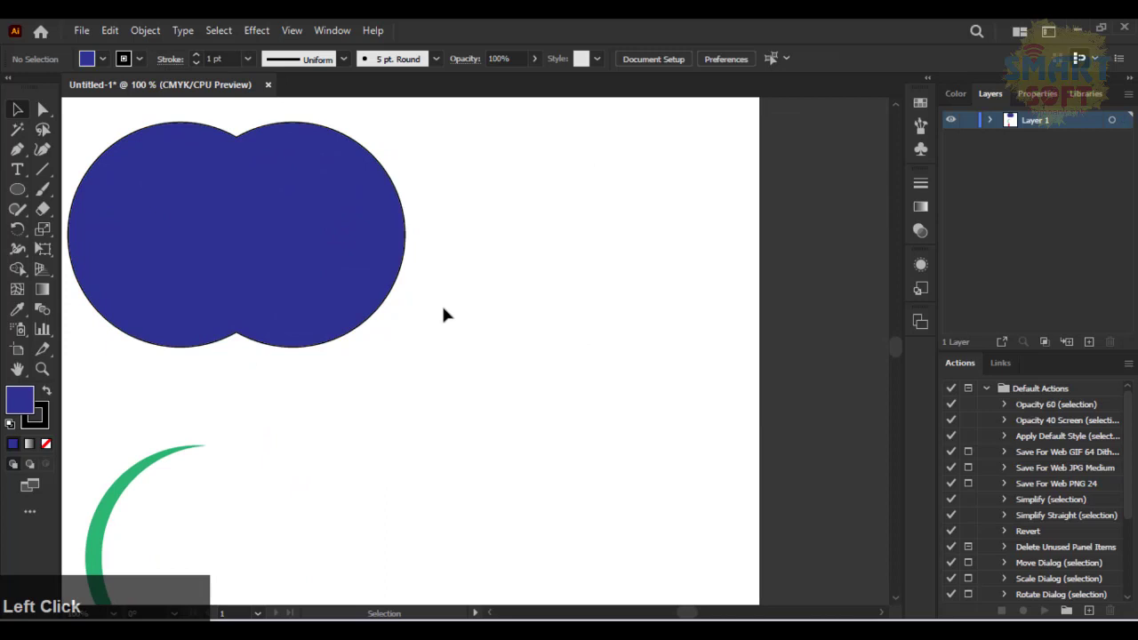
left_click_drag(281, 233, 266, 232)
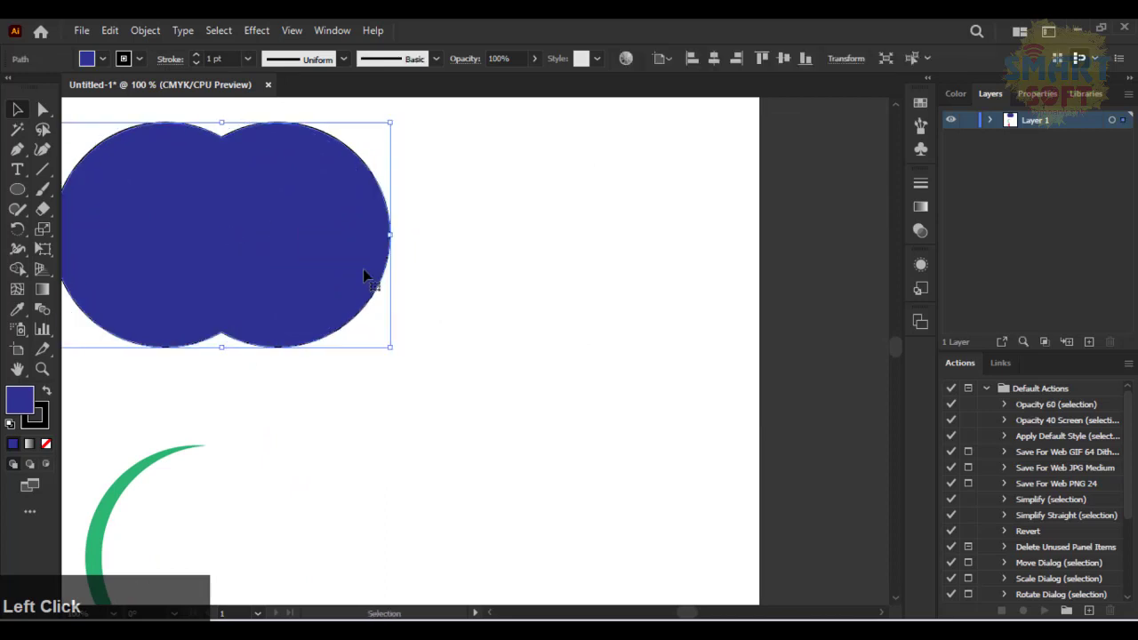
left_click_drag(395, 232, 271, 241)
left_click(457, 280)
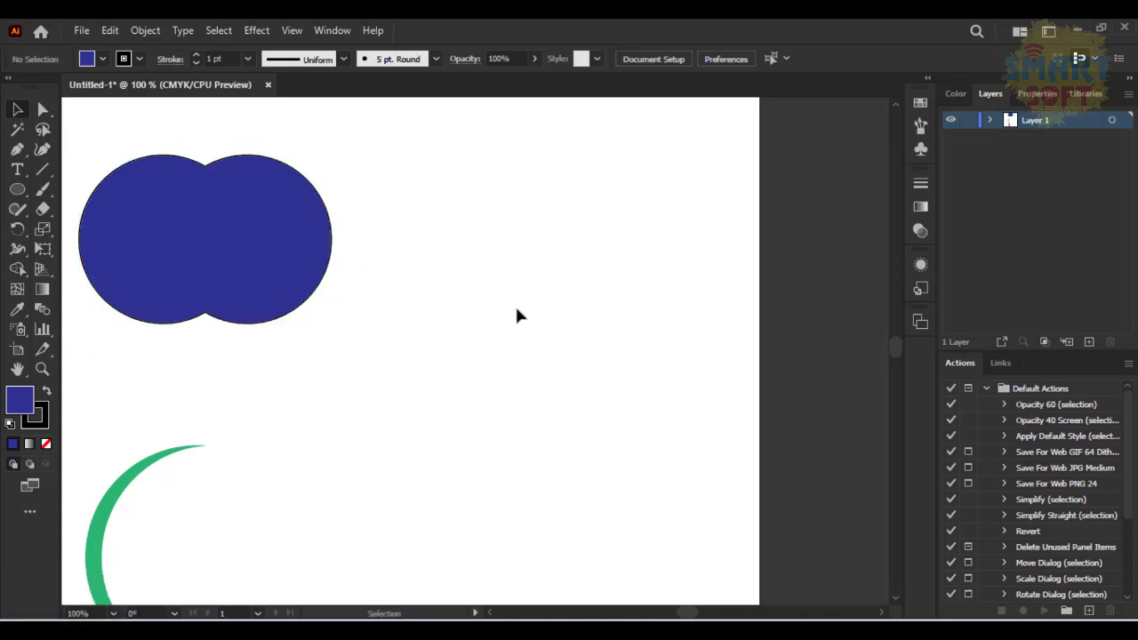
Draw a blue square about 141 pt wide with the Rectangle tool and place it just right of the double-circle shape
scroll(517, 309, "up", 3)
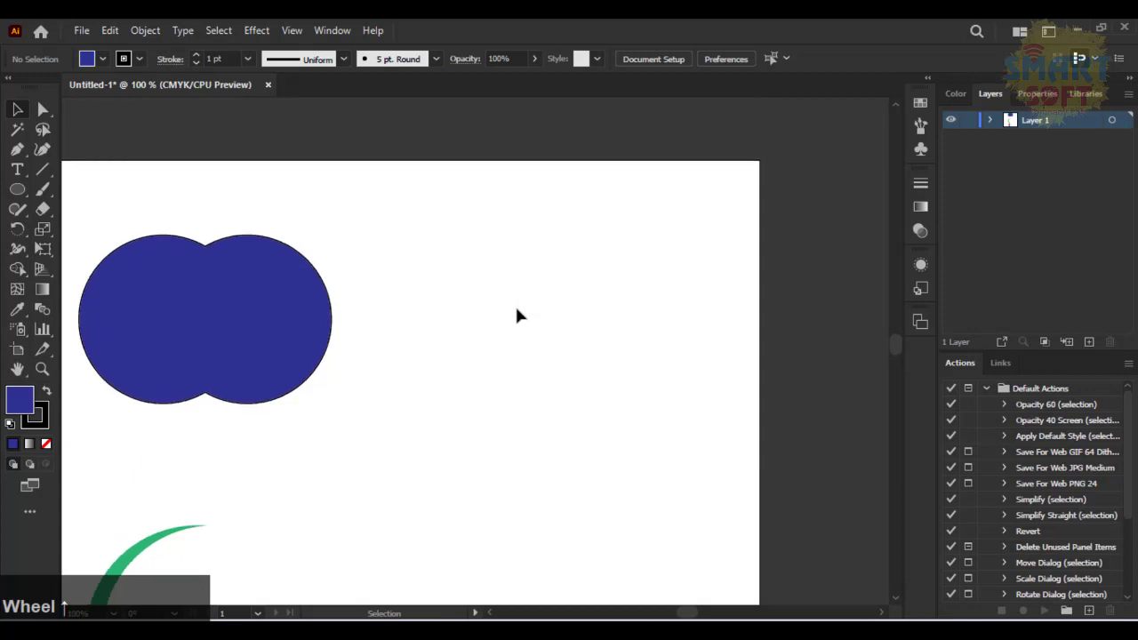
right_click(19, 191)
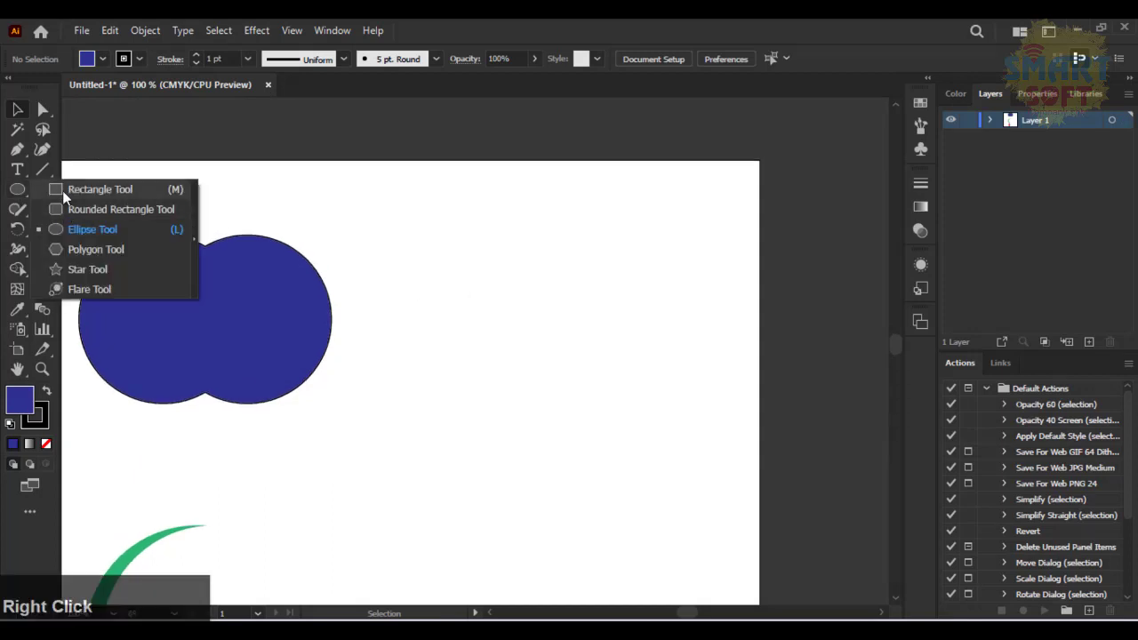
left_click(63, 190)
left_click_drag(559, 288, 698, 453)
left_click(14, 108)
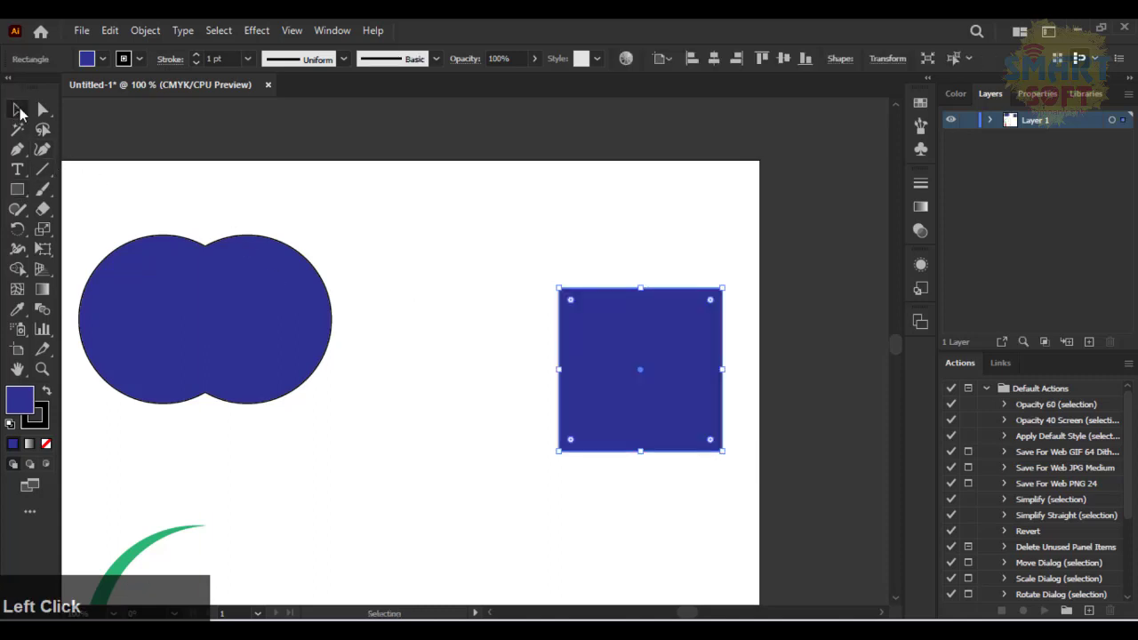
left_click_drag(638, 360, 472, 285)
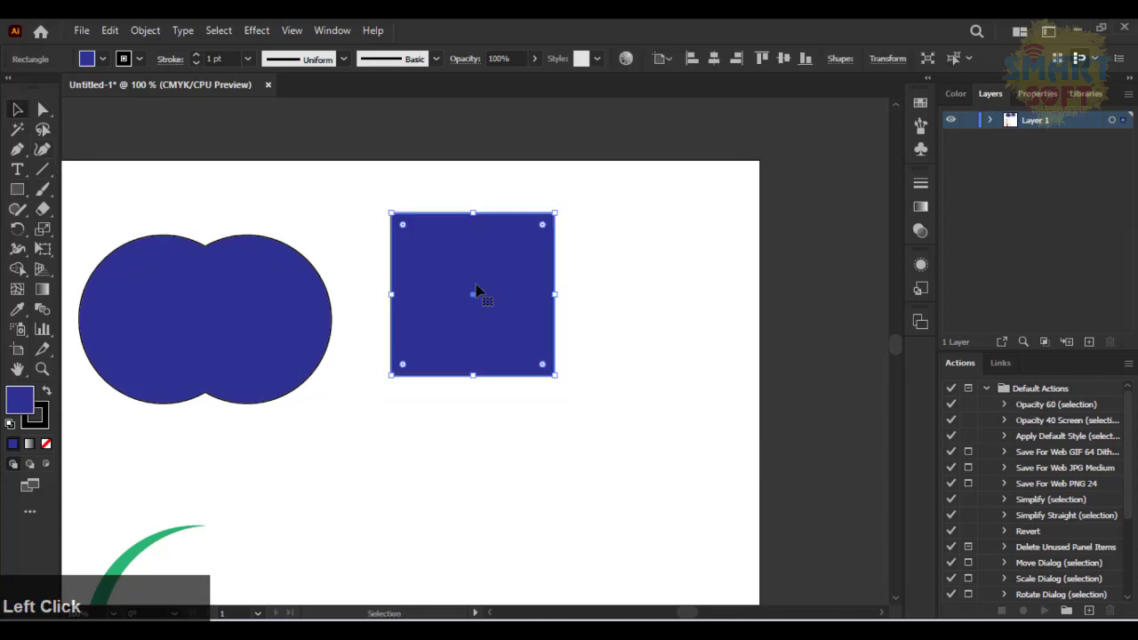
Show the rulers and place guides along the square's left, right, bottom and top edges
key("ctrl+r")
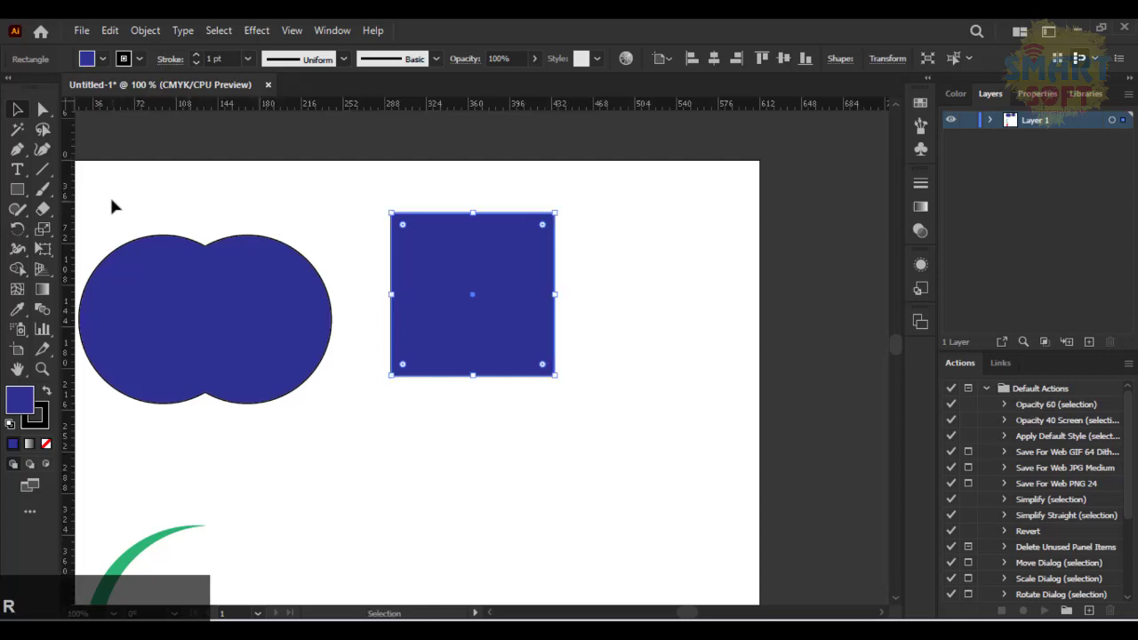
left_click_drag(76, 174, 406, 272)
left_click_drag(73, 218, 395, 248)
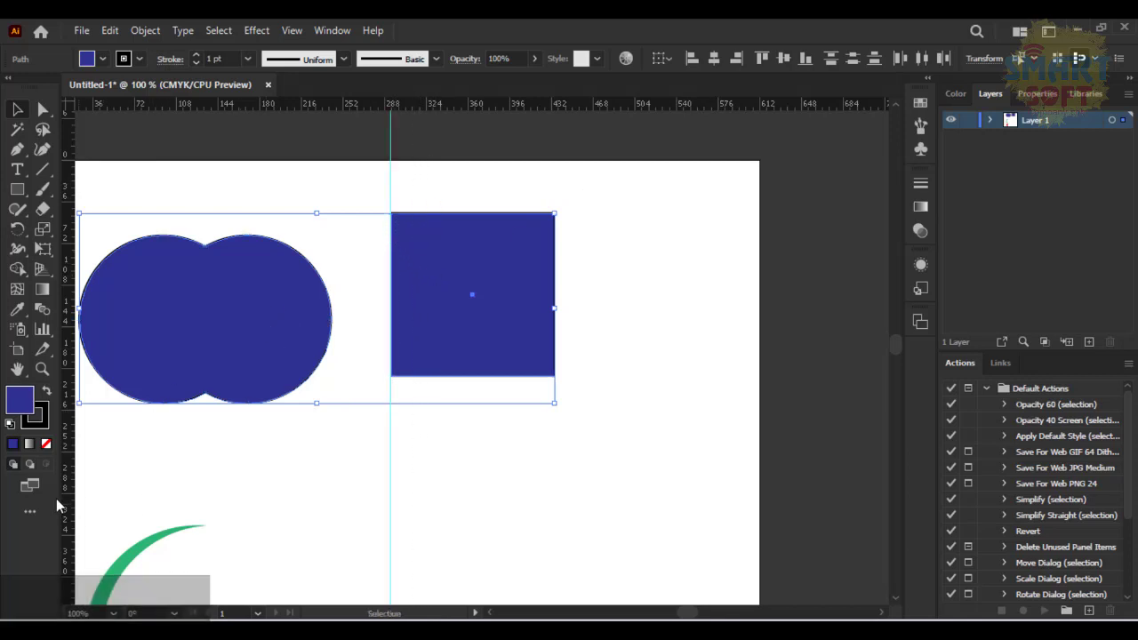
left_click_drag(67, 478, 552, 423)
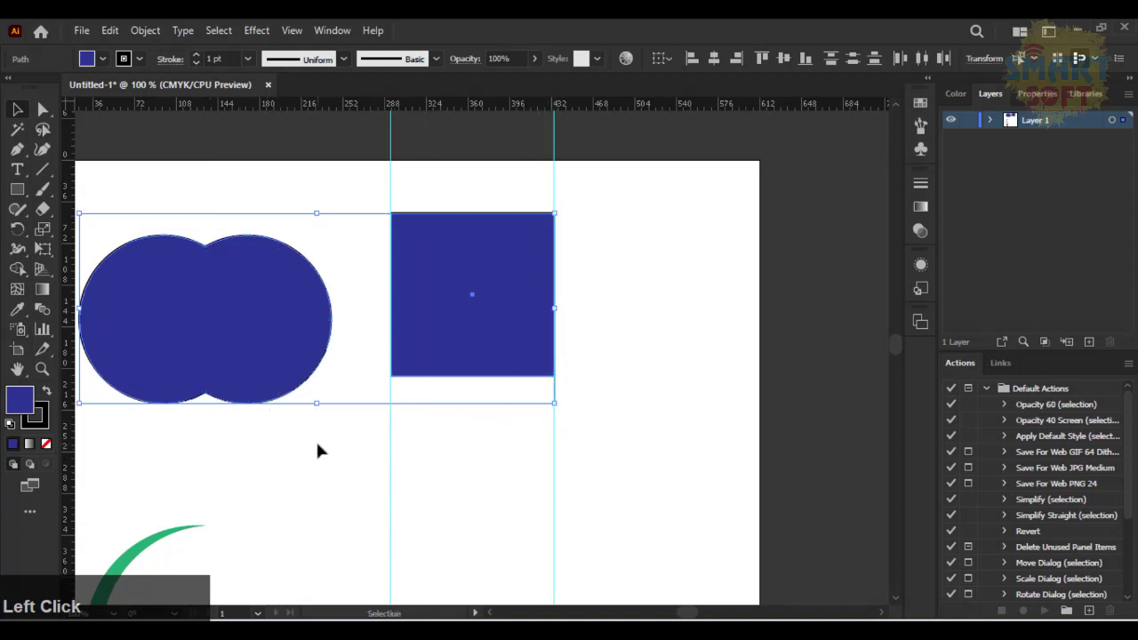
left_click_drag(543, 107, 544, 376)
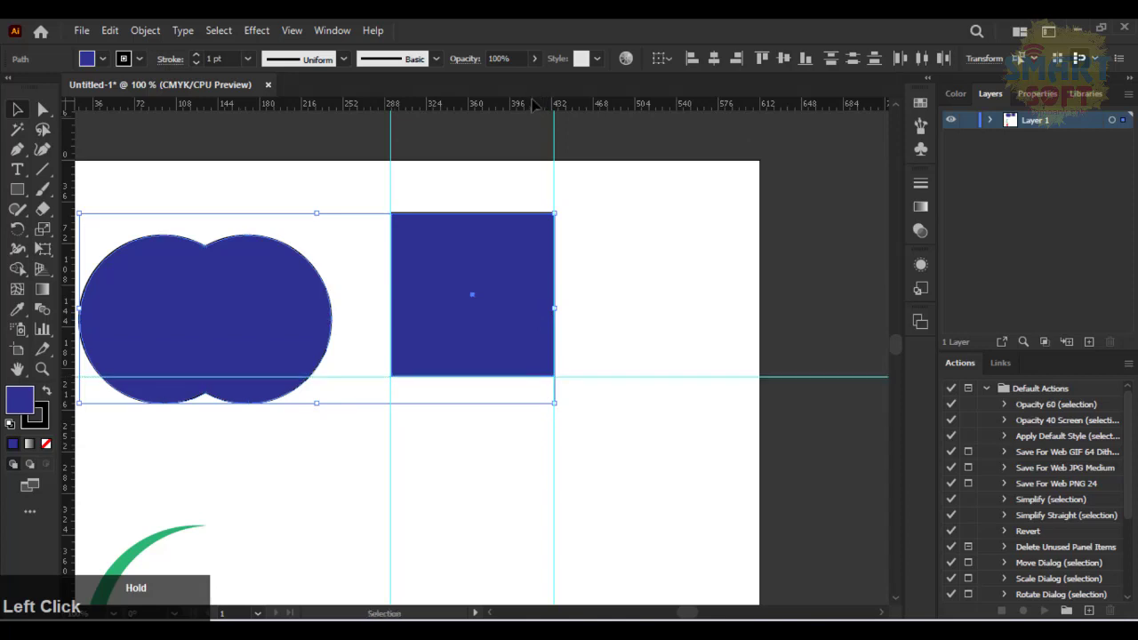
left_click_drag(544, 105, 546, 212)
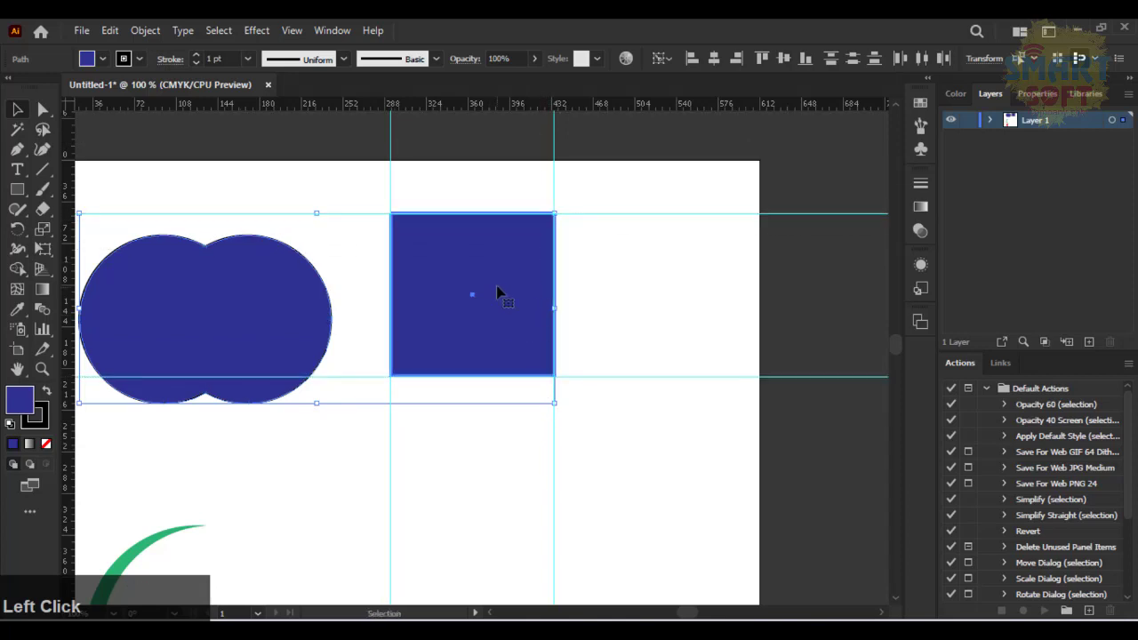
key("Delete")
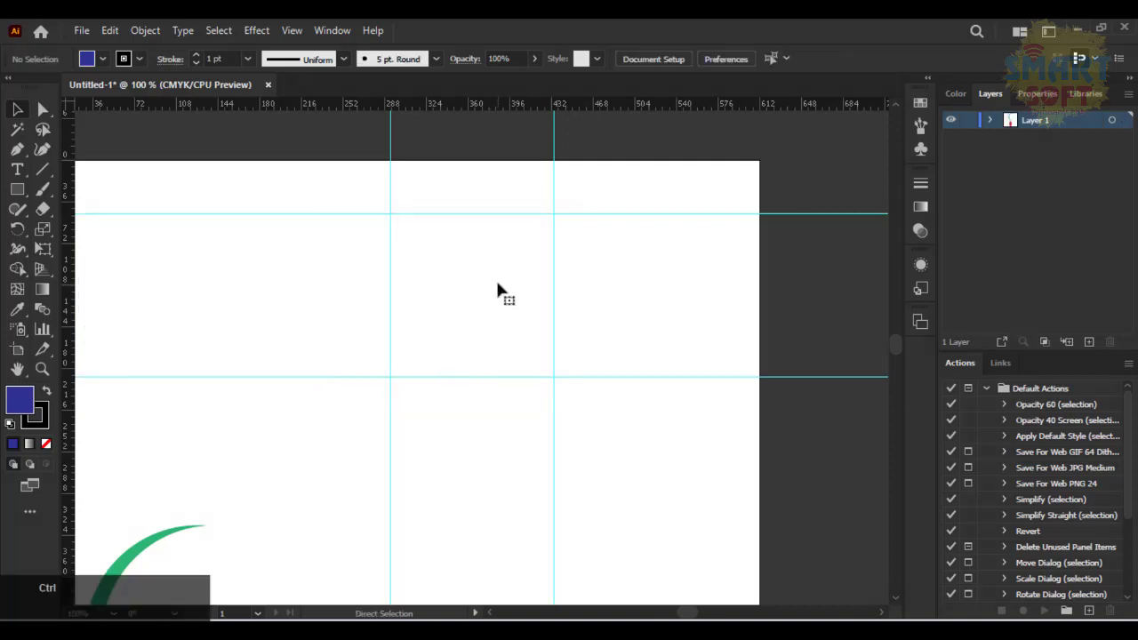
key("ctrl+z")
left_click(447, 278)
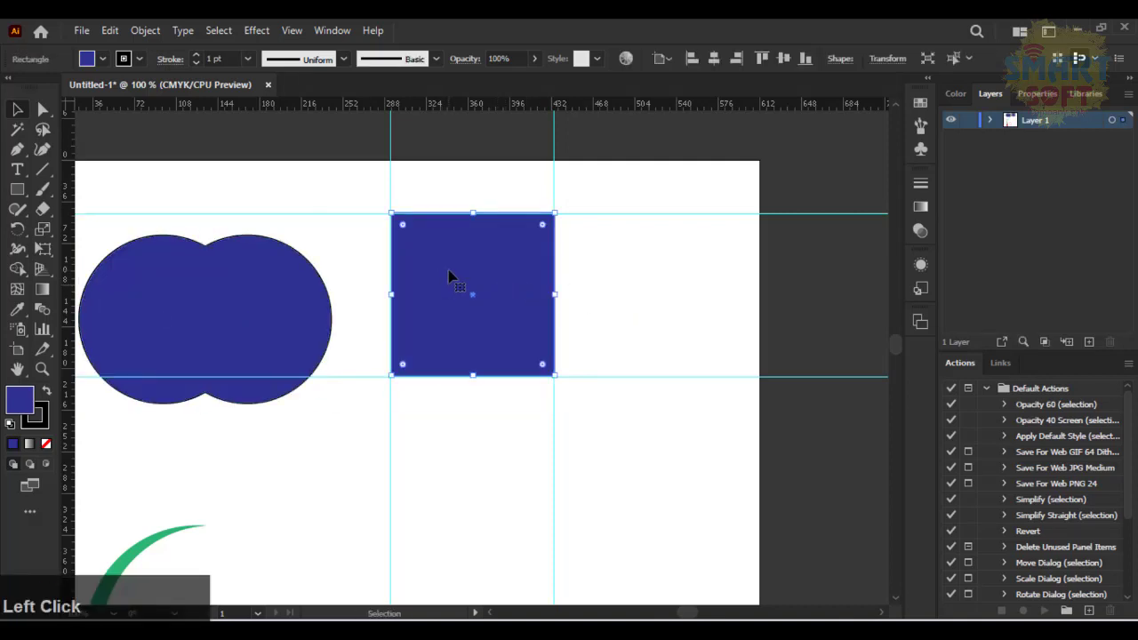
key("Delete")
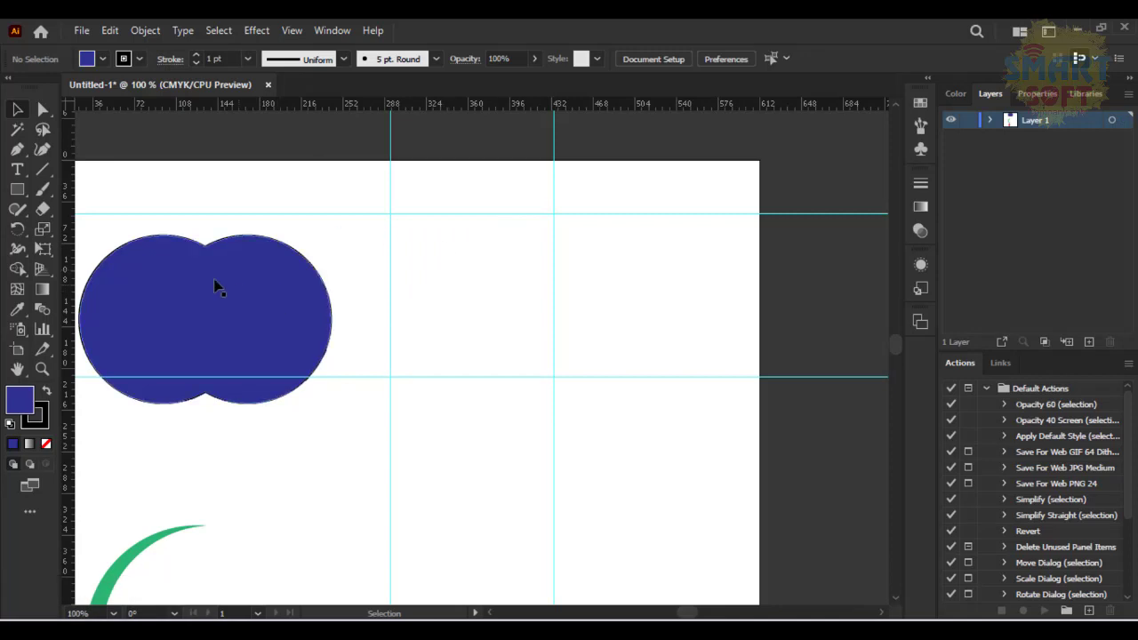
key("p")
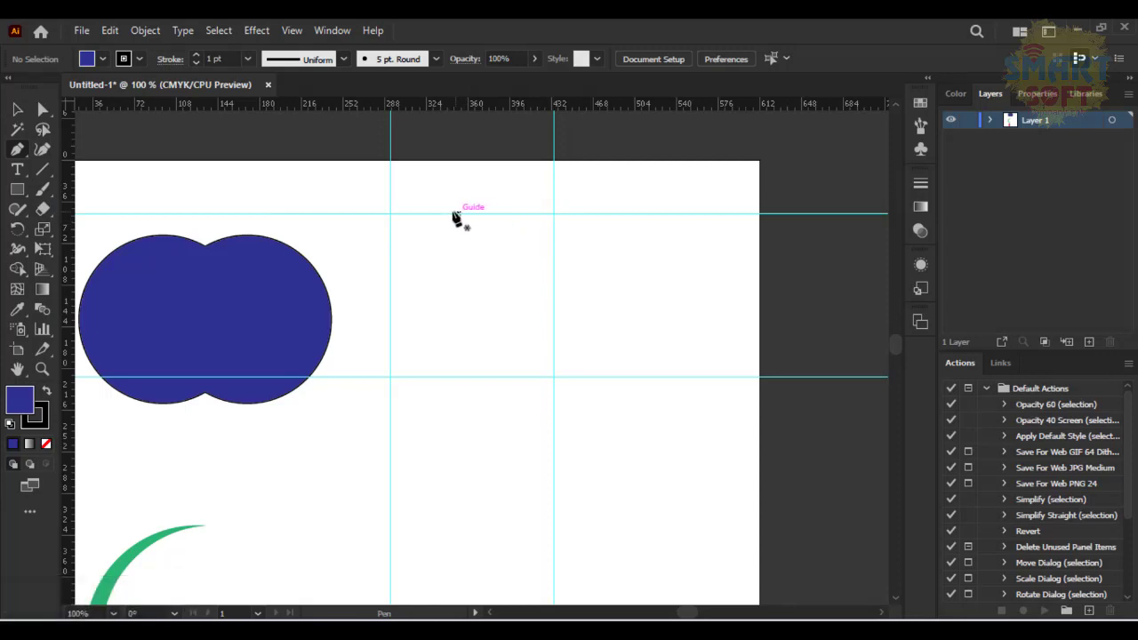
key("ctrl+z")
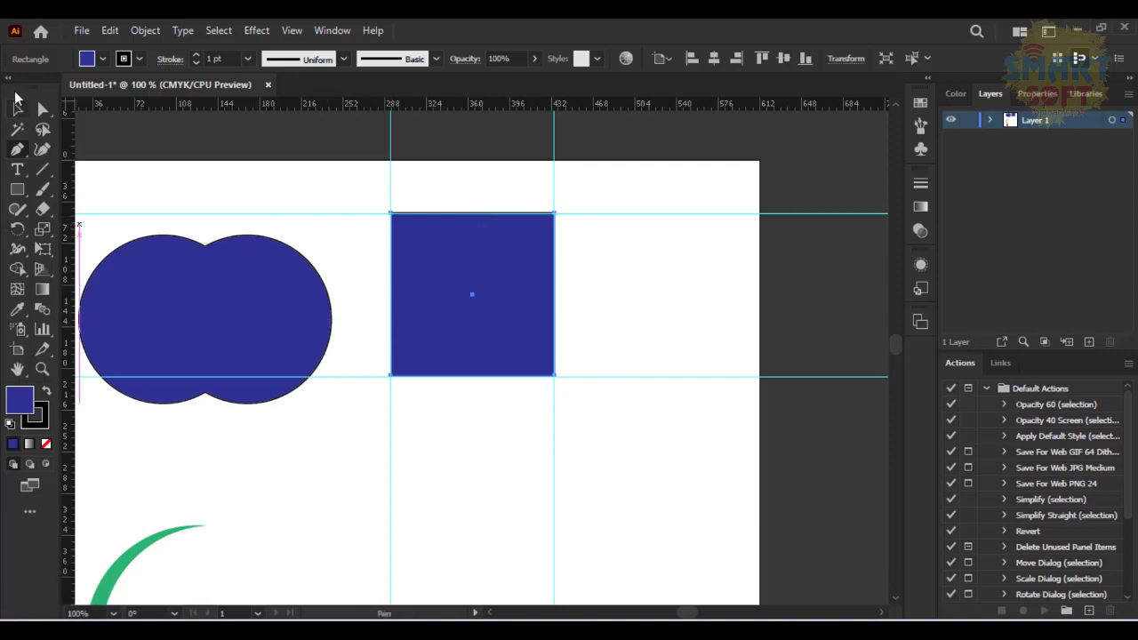
Add a vertical and a horizontal guide crossing at the square's centre point
key("ctrl+equal")
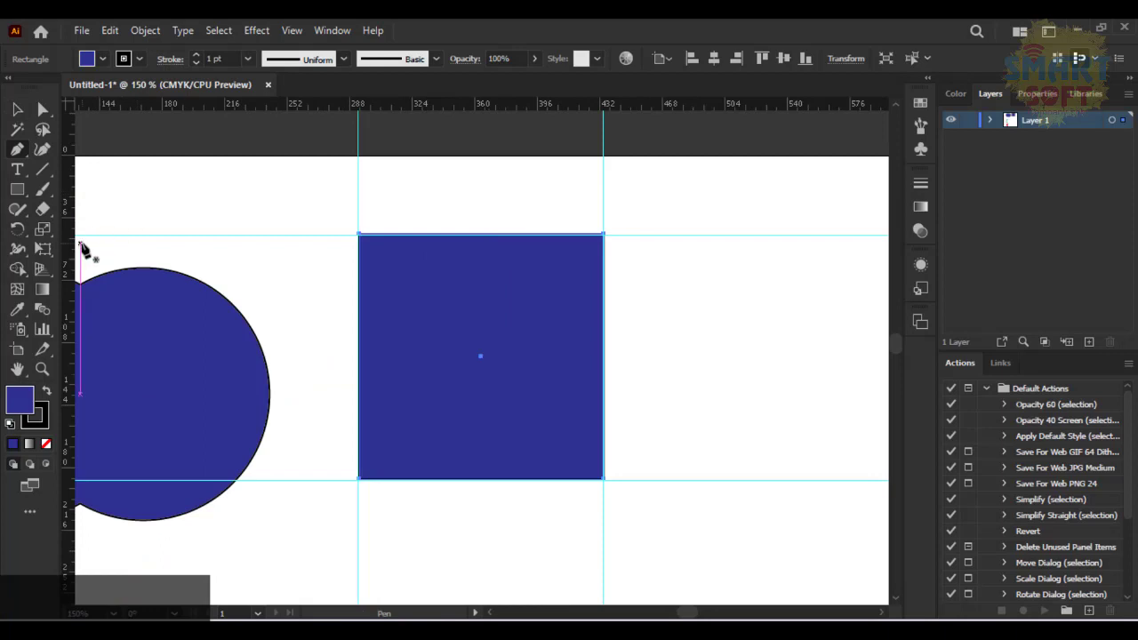
key("a")
left_click_drag(69, 242, 481, 373)
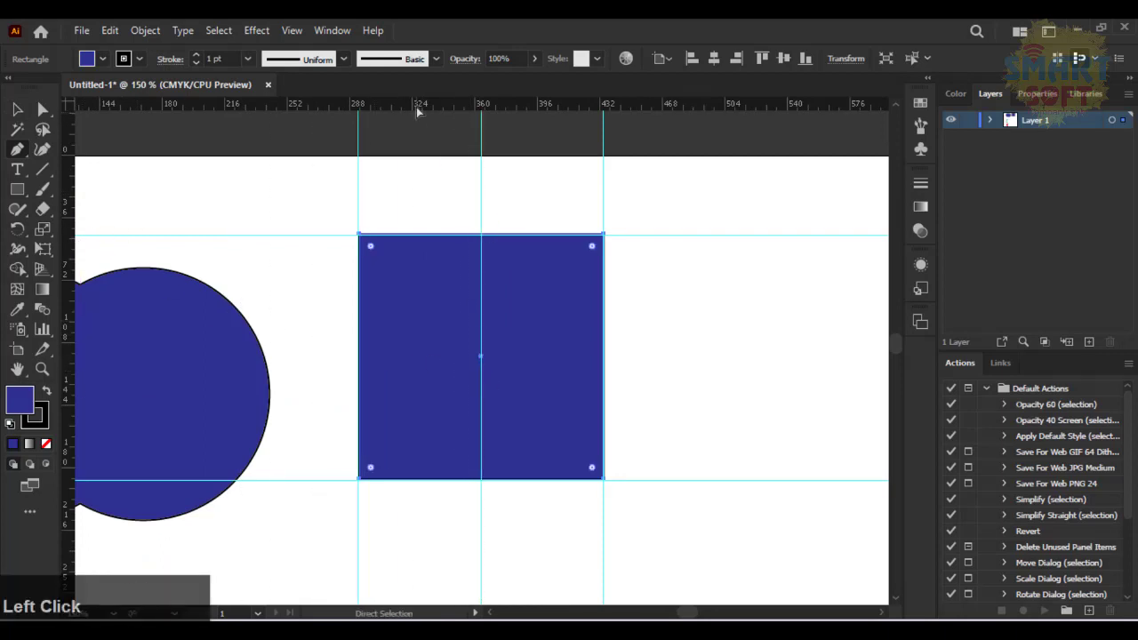
left_click_drag(416, 106, 483, 357)
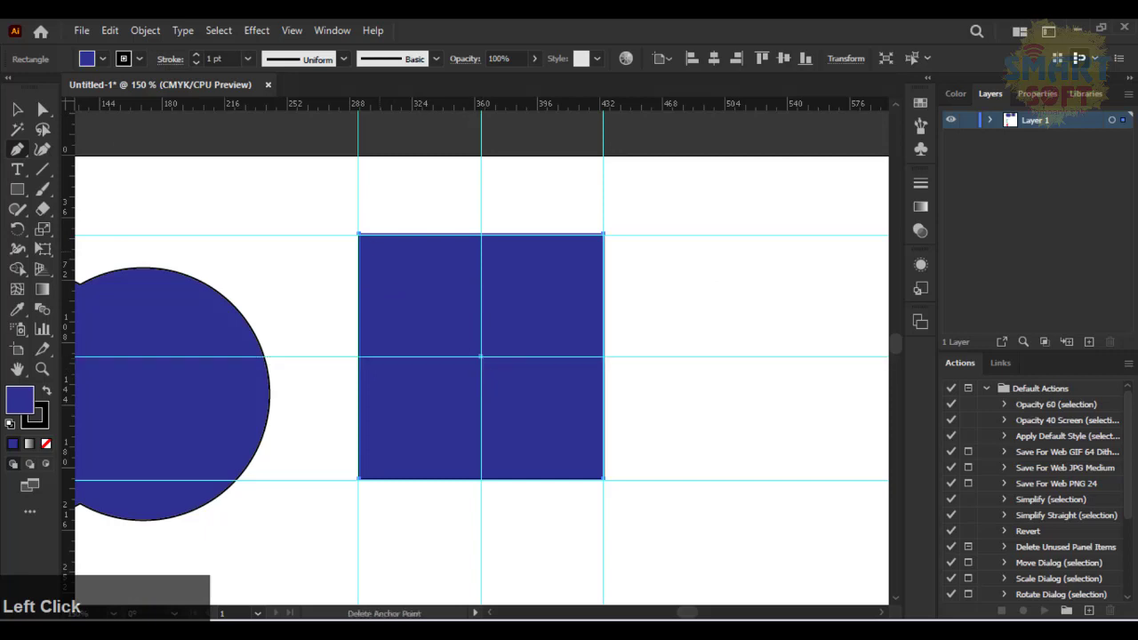
Delete the blue square, keeping the guide grid around it
left_click(16, 110)
left_click(380, 291)
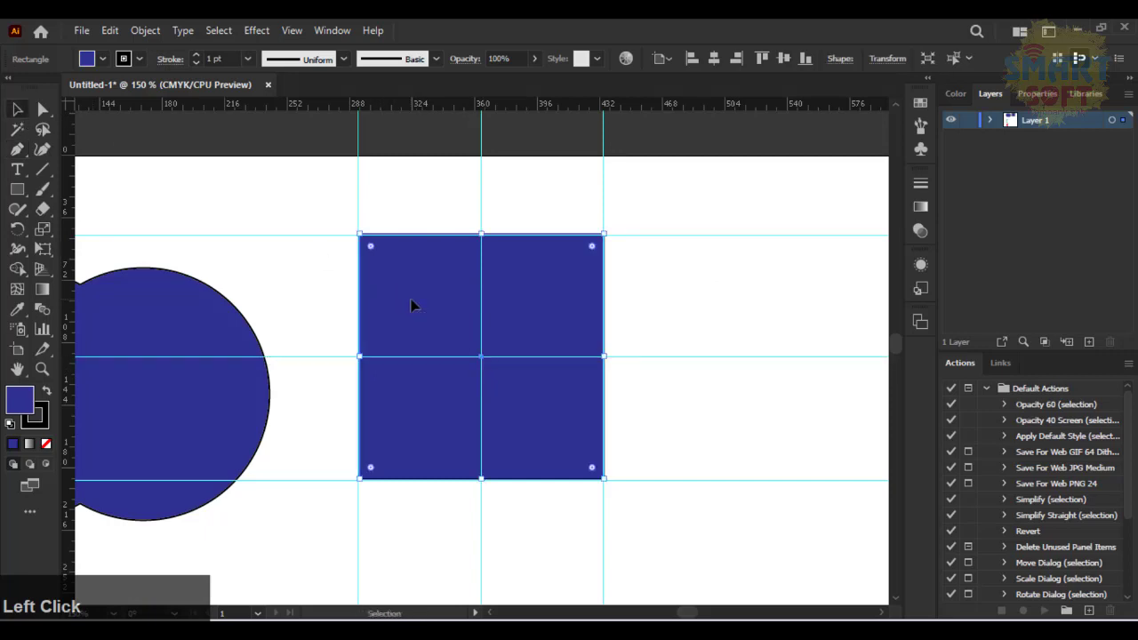
key("Delete")
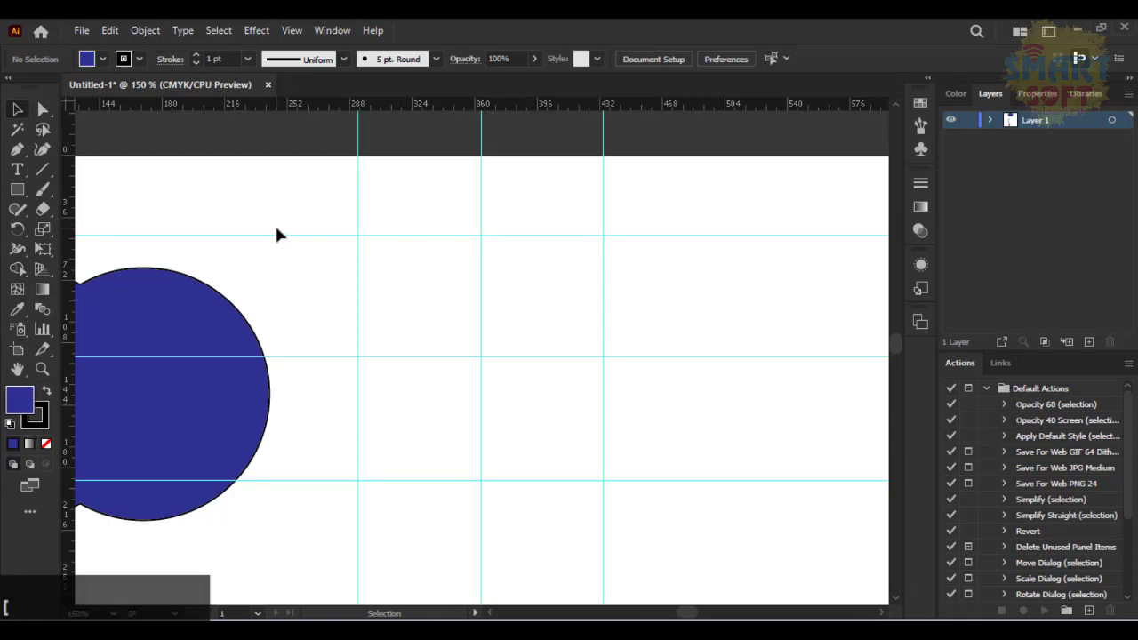
Draw the left half-curve with the Pen tool from the grid's top centre through its left midpoint to the bottom centre, removing the outgoing handle
key("p")
left_click(480, 236)
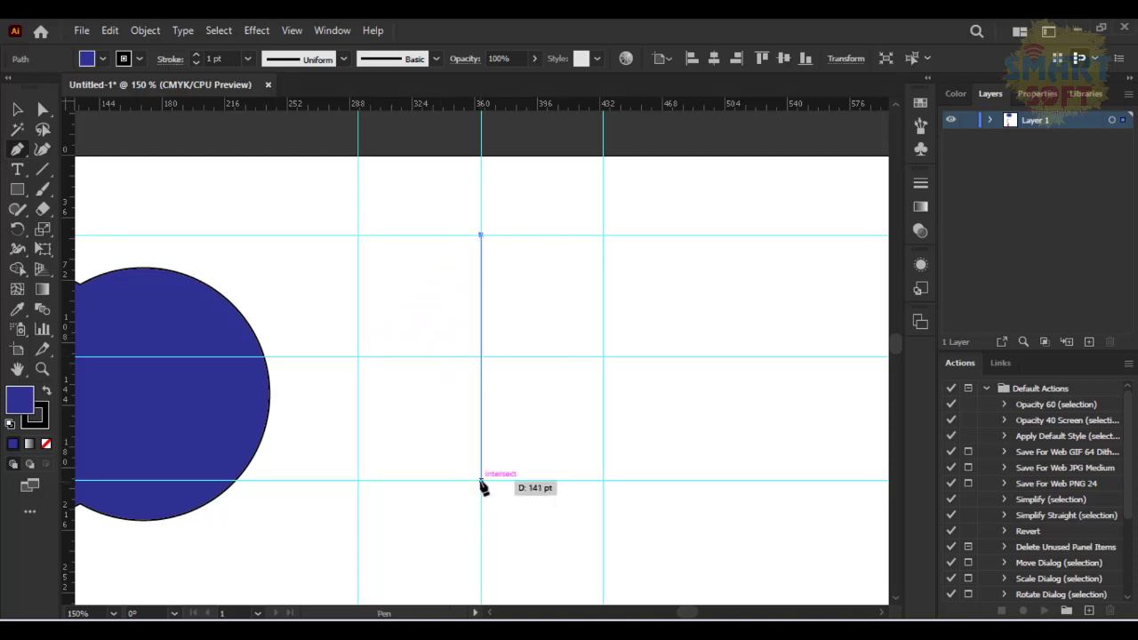
left_click_drag(480, 480, 775, 515)
mouse_move(765, 508)
left_mouse_down()
mouse_move(748, 498)
mouse_move(758, 507)
left_mouse_up()
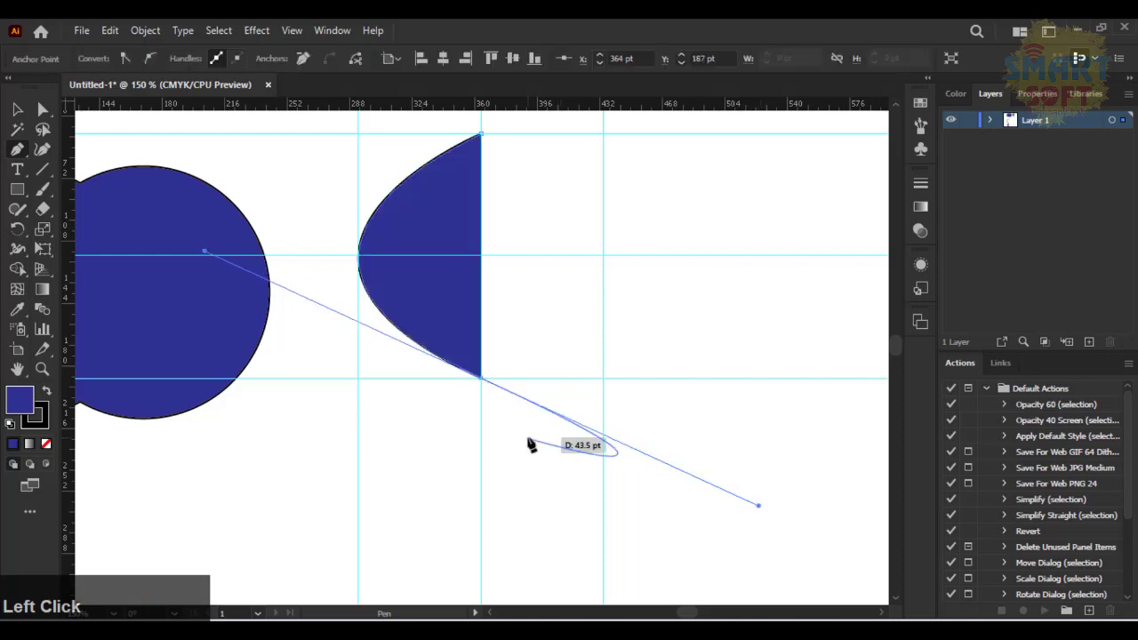
left_click(480, 381)
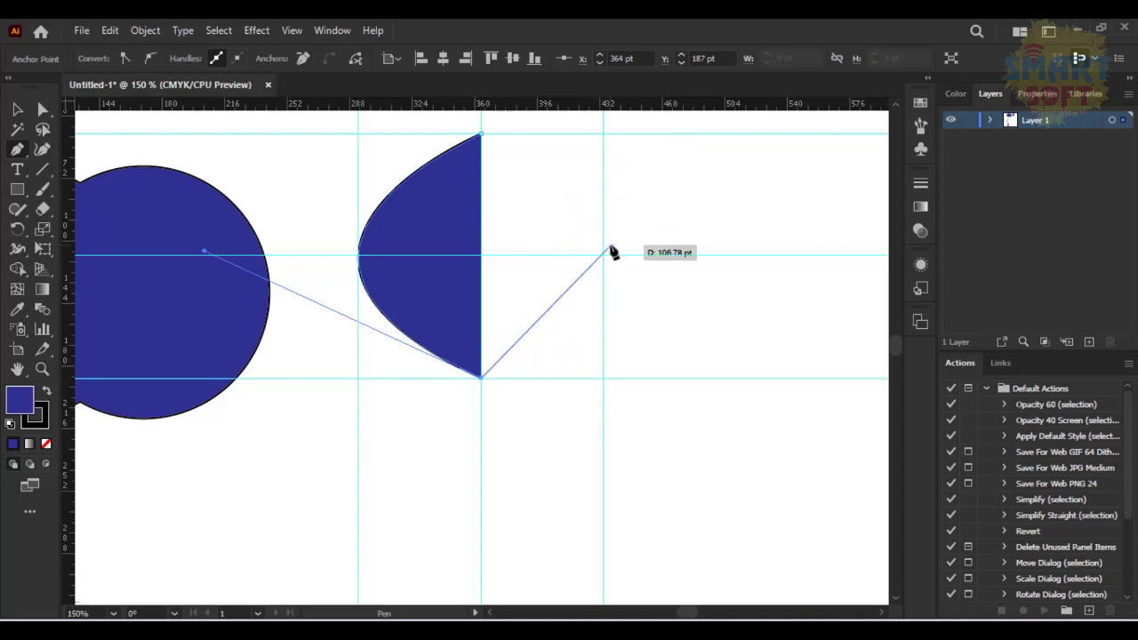
Continue the path with a curve through the grid's right midpoint and close it at the top-centre starting anchor
left_click_drag(602, 256, 602, 167)
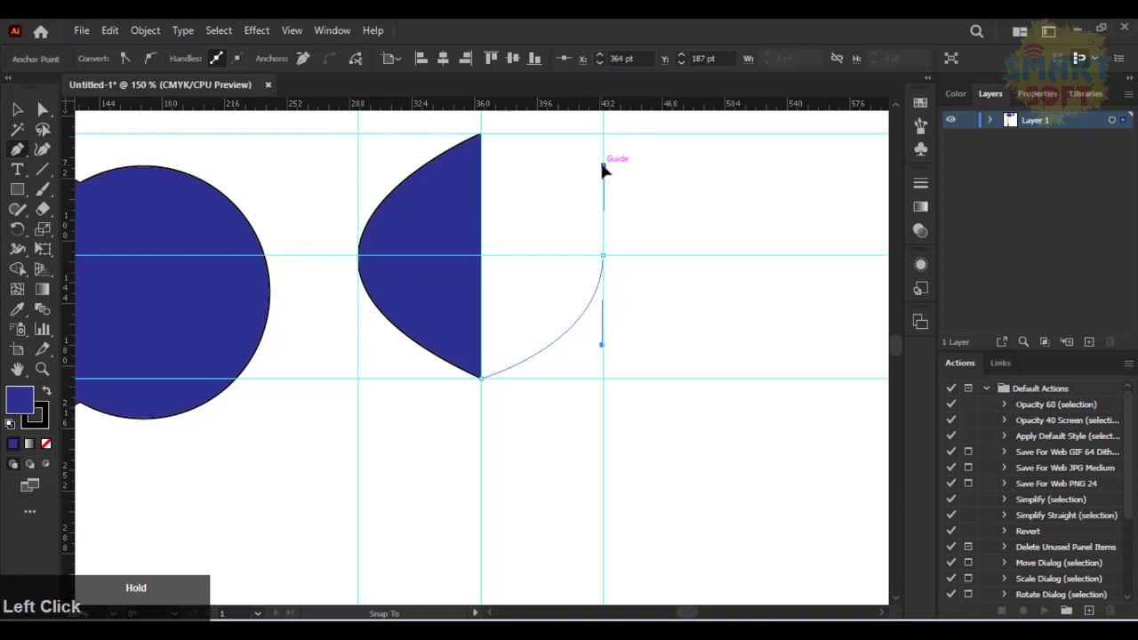
left_click_drag(603, 169, 555, 162)
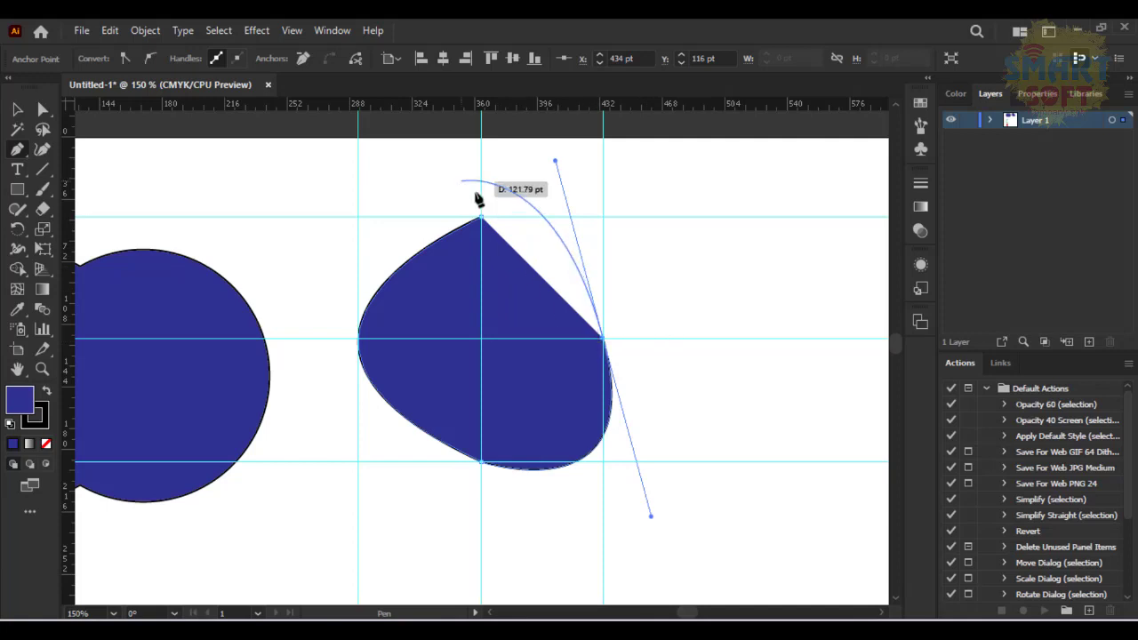
left_click_drag(480, 217, 203, 335)
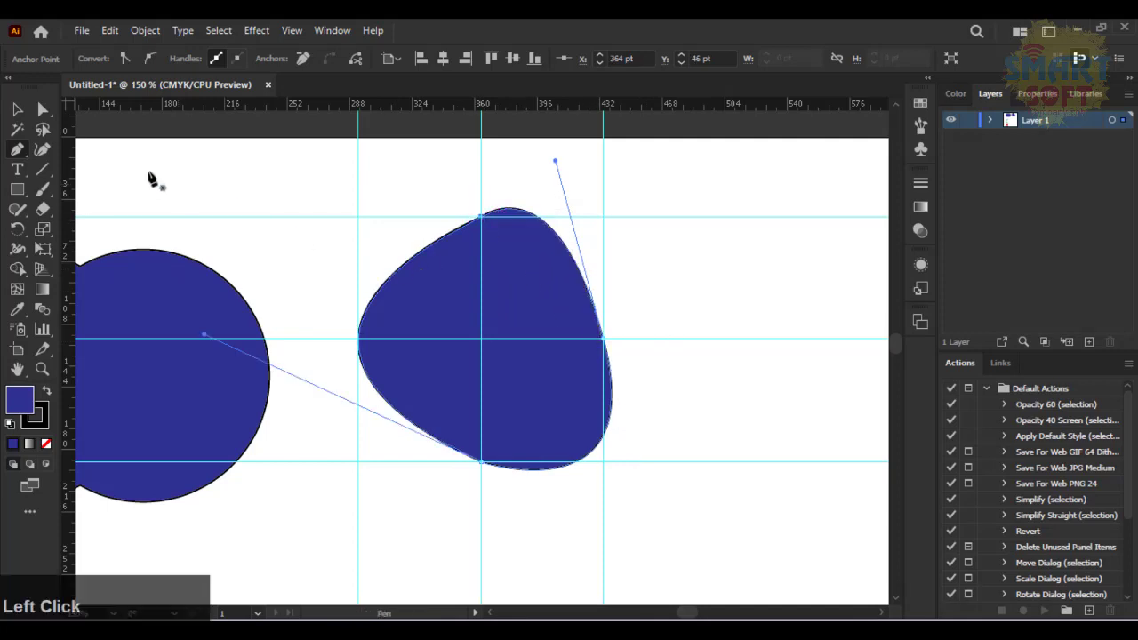
Activate the Smooth tool with the closed blue curved shape selected
left_click(43, 110)
left_click(12, 108)
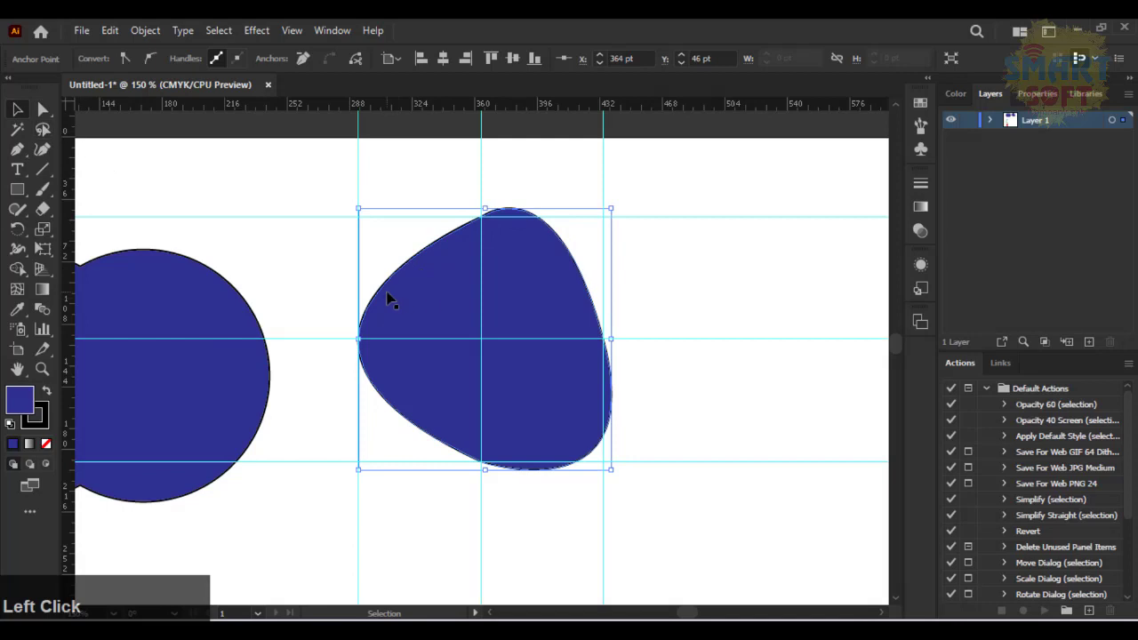
key("ctrl+plus")
key("ctrl+plus")
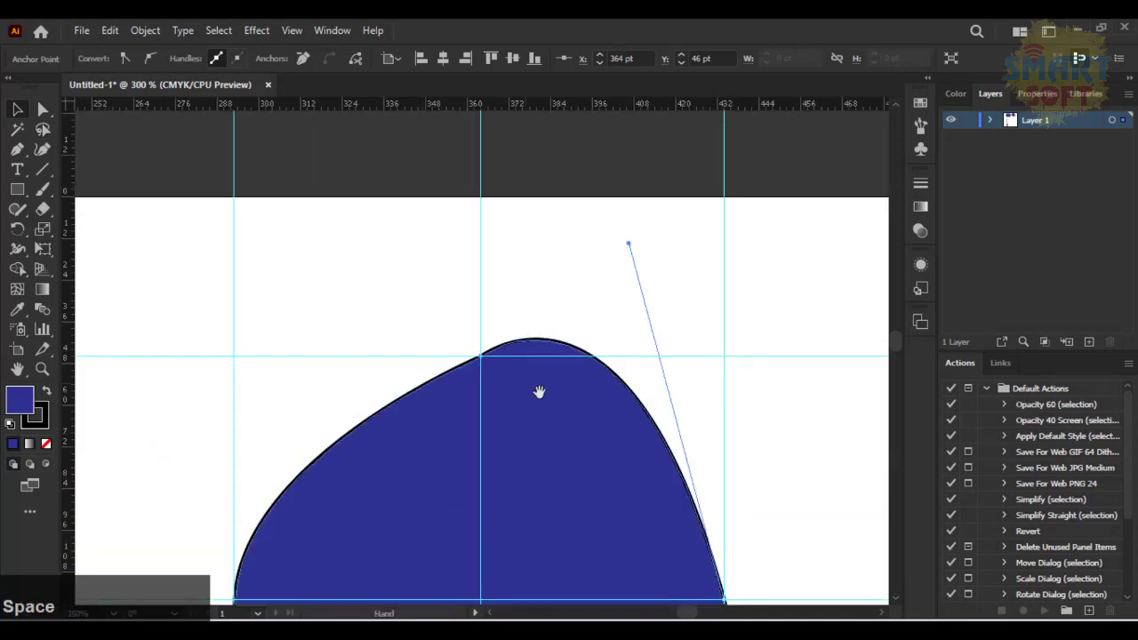
left_click_drag(484, 360, 209, 156)
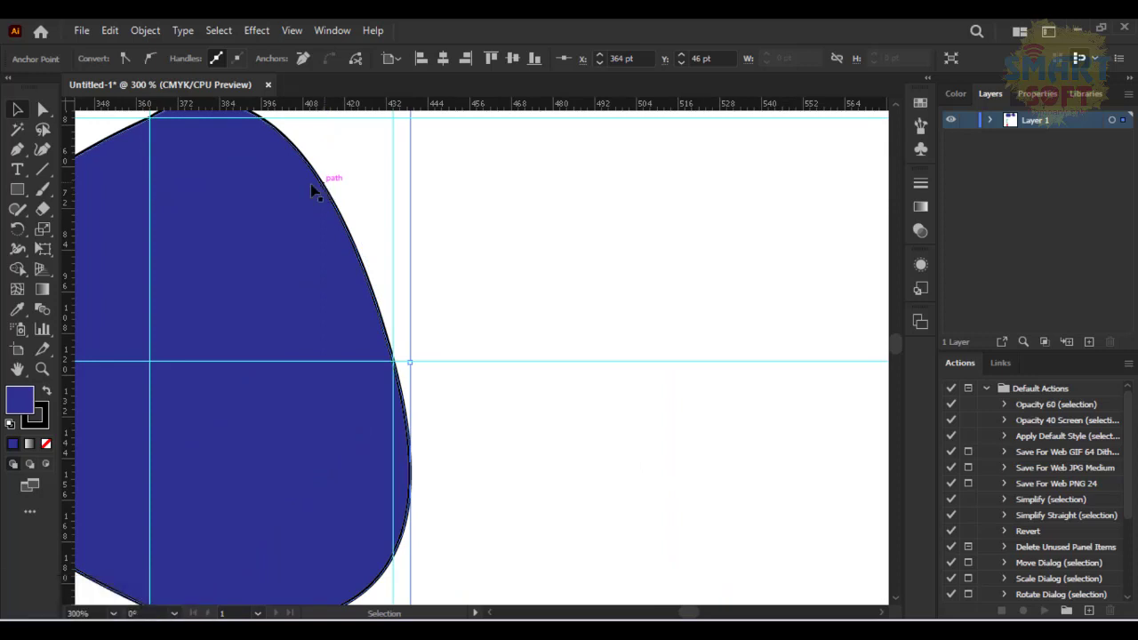
right_click(12, 153)
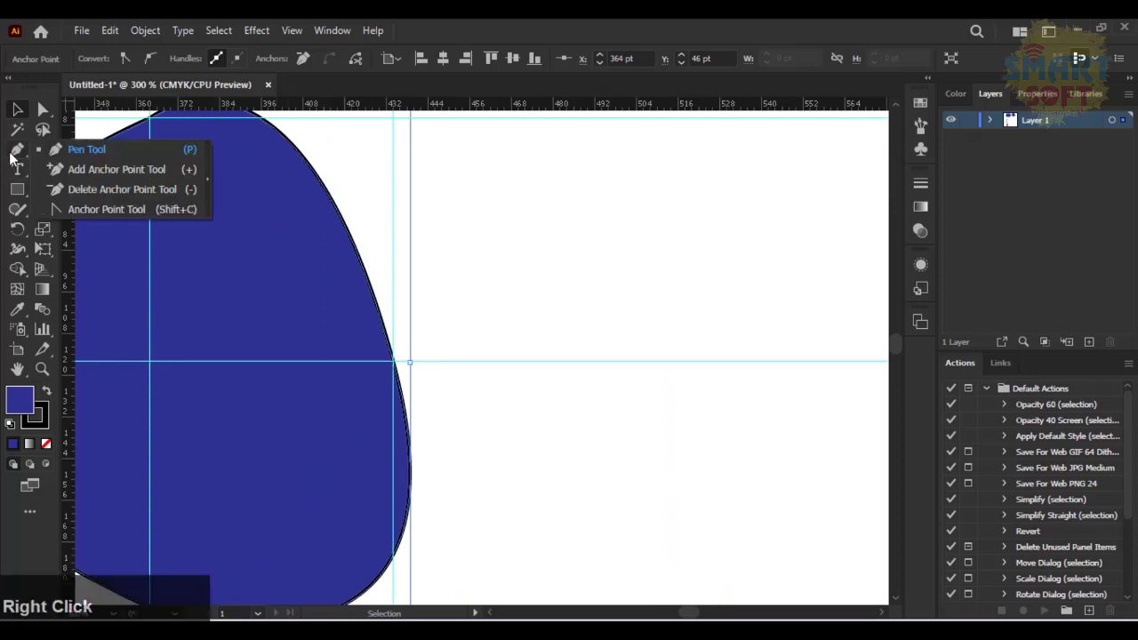
right_click(21, 176)
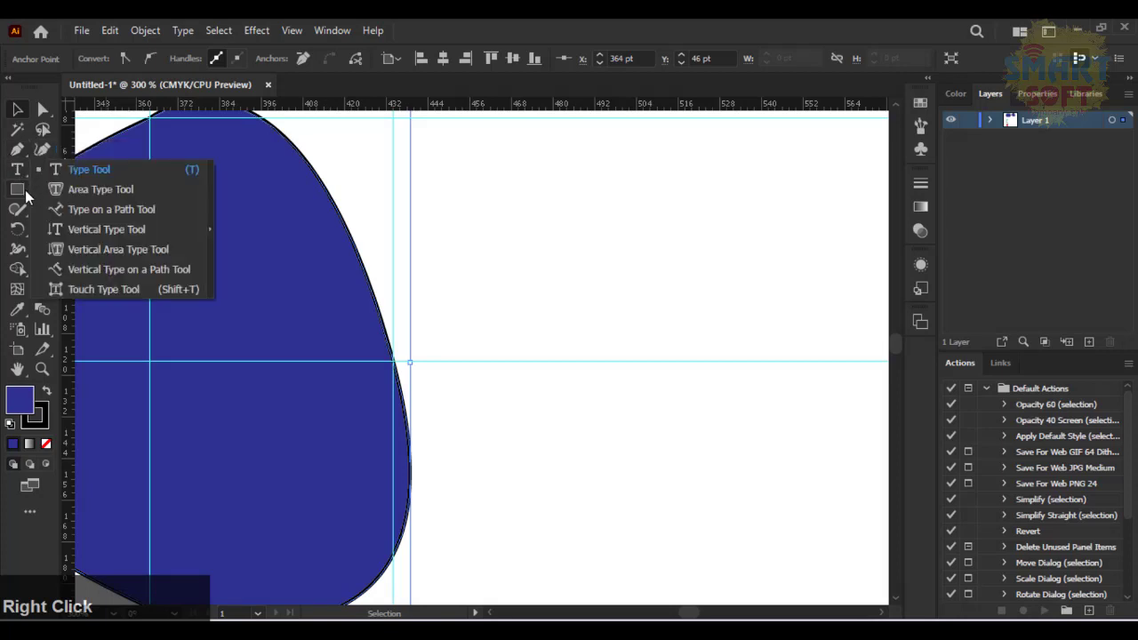
right_click(18, 189)
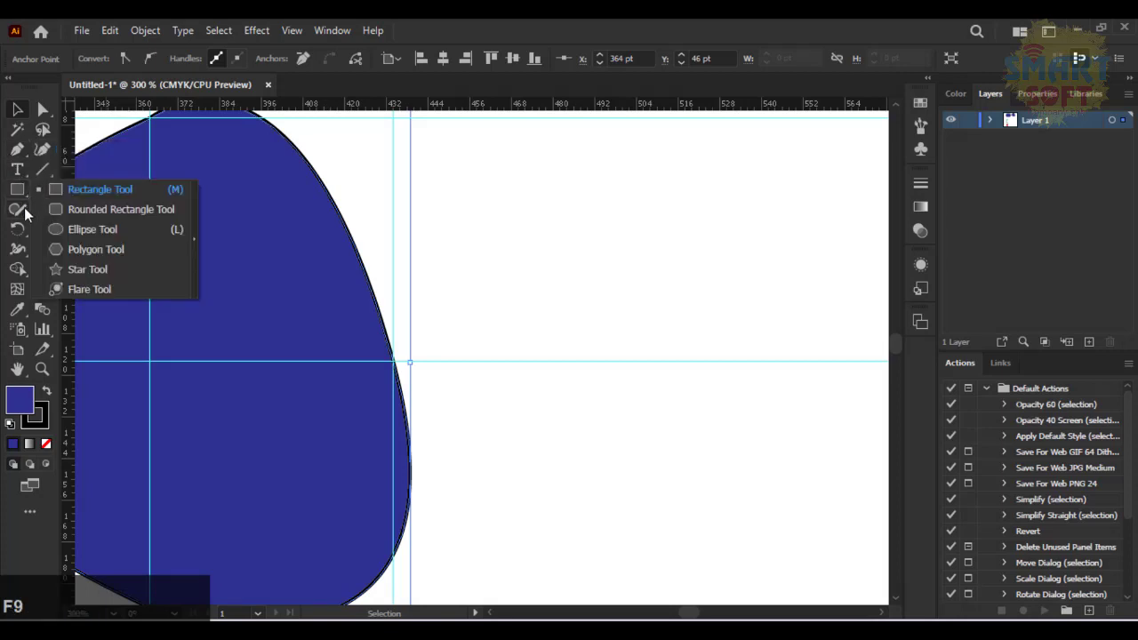
right_click(24, 209)
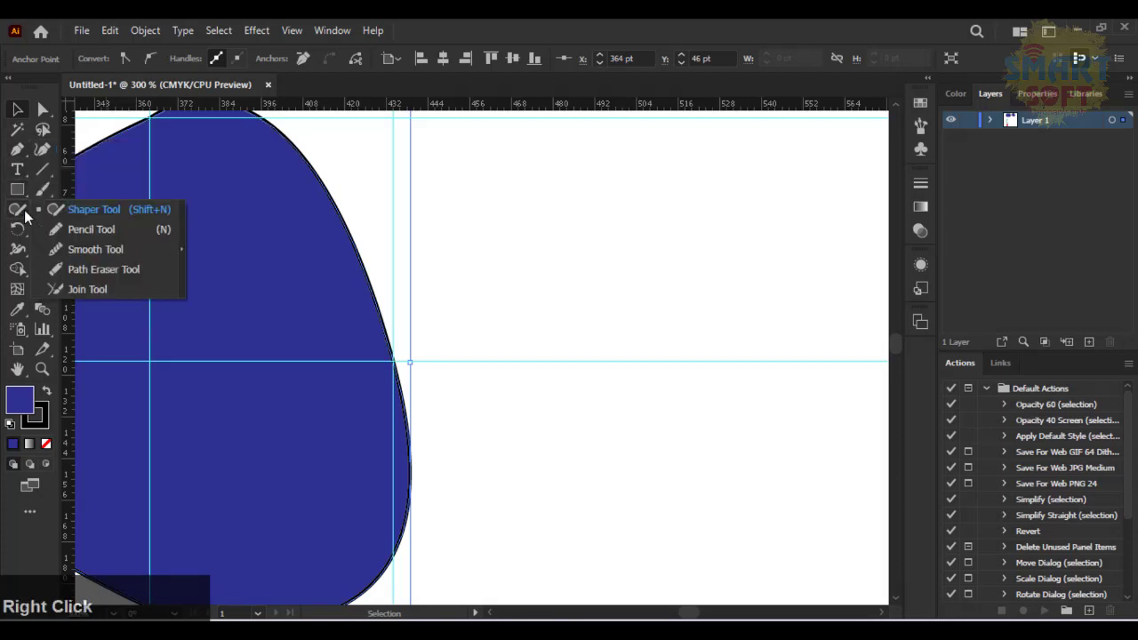
left_click(119, 249)
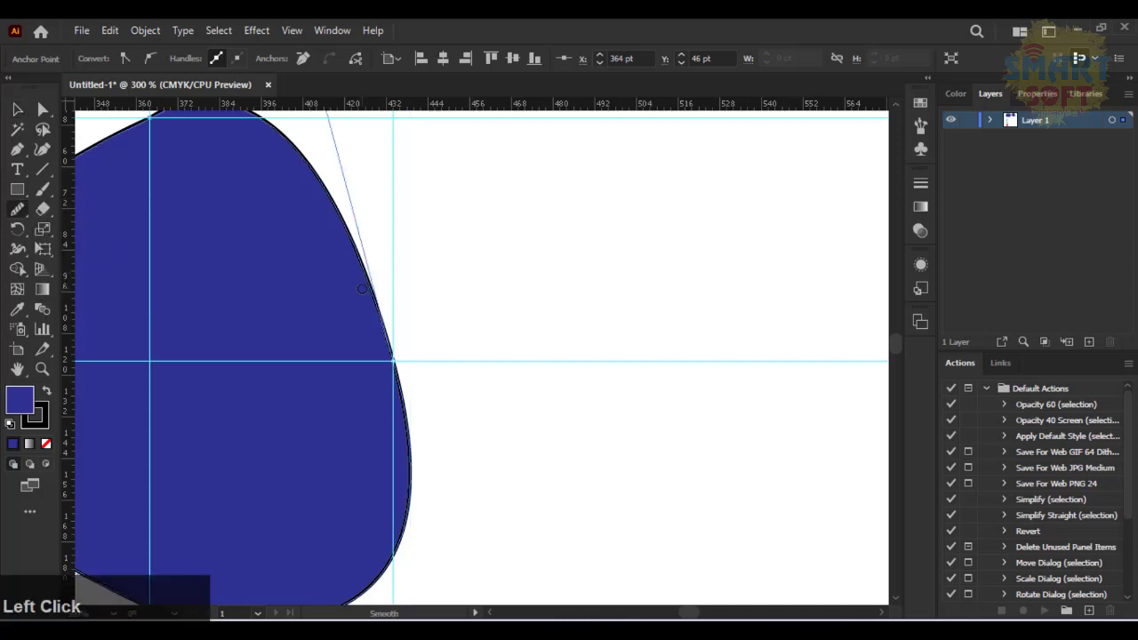
left_click(17, 109)
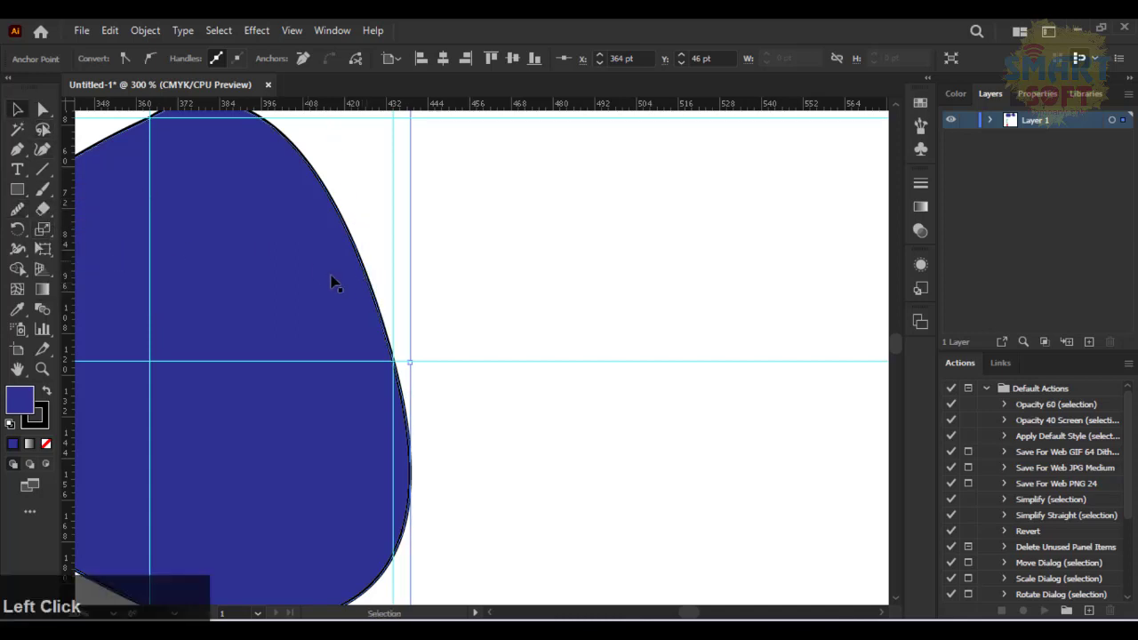
left_click_drag(353, 303, 459, 412)
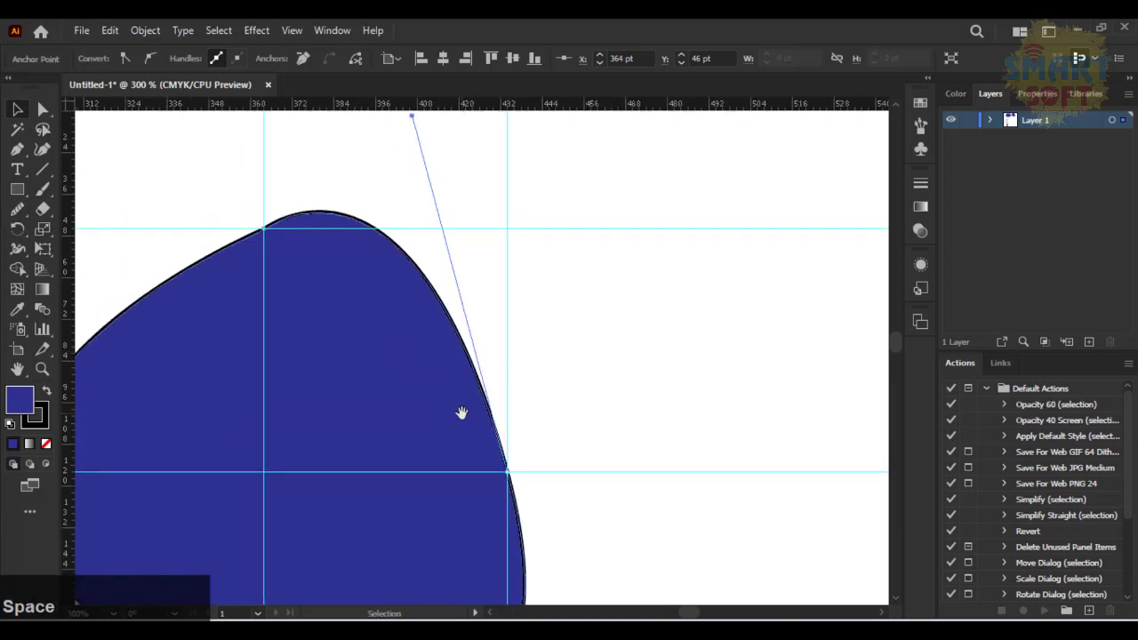
left_click(312, 291)
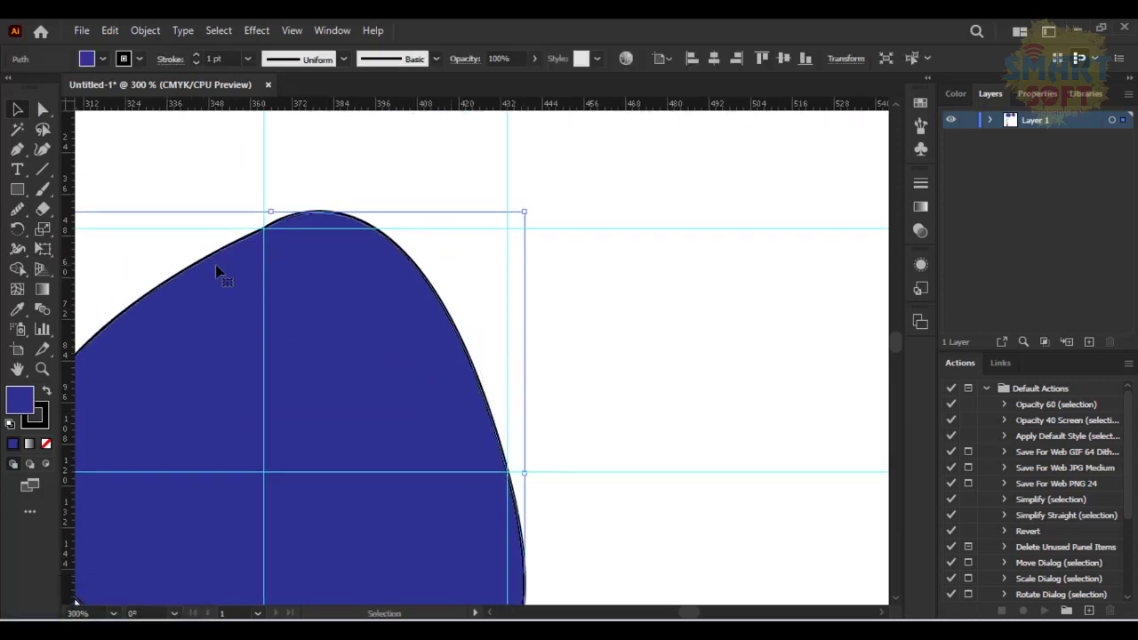
scroll(218, 270, "up", 3)
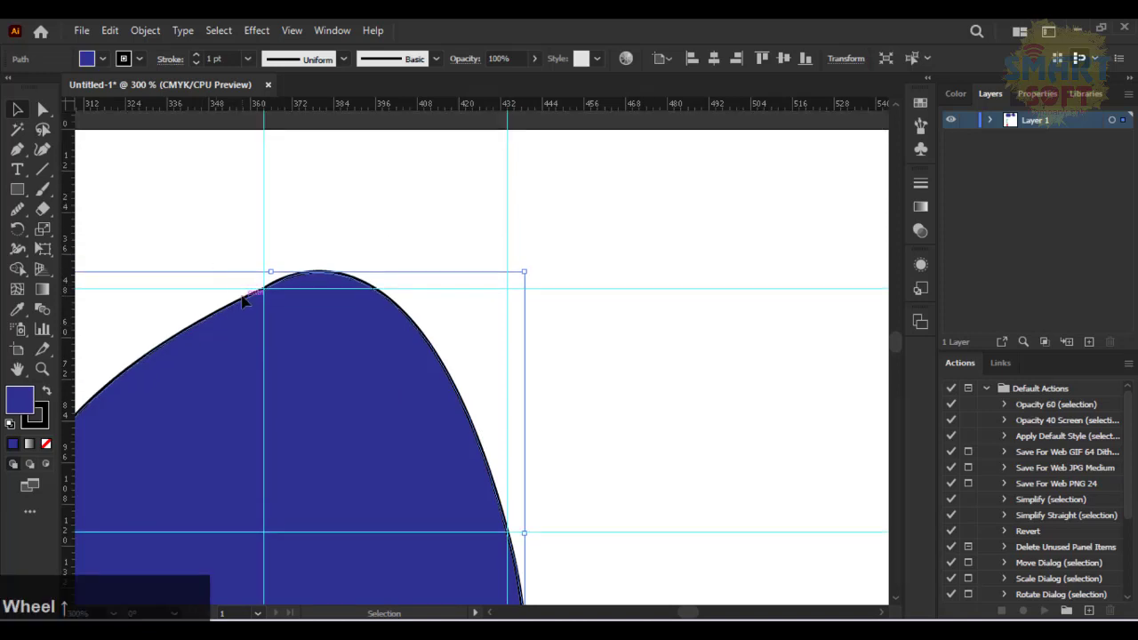
right_click(337, 271)
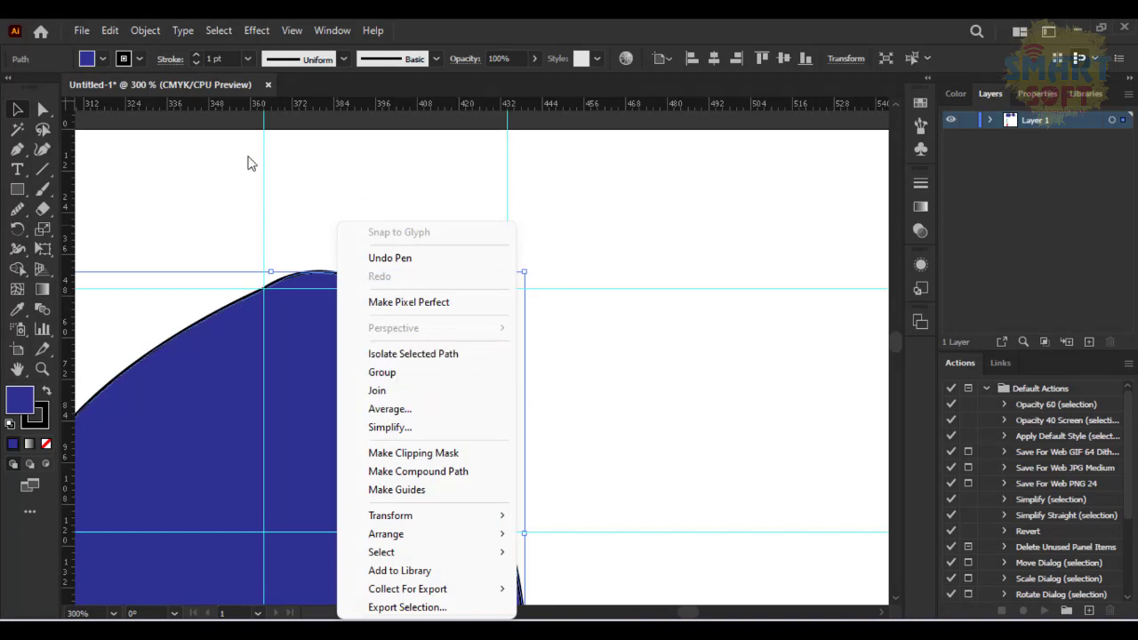
right_click(291, 112)
right_click(290, 111)
right_click(255, 185)
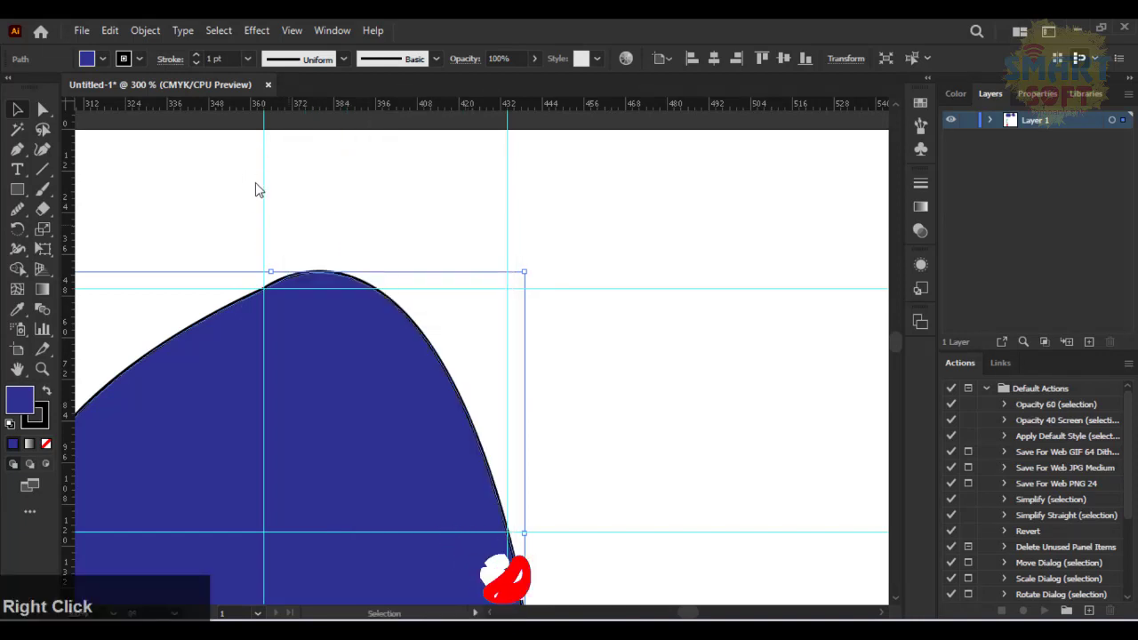
right_click(255, 185)
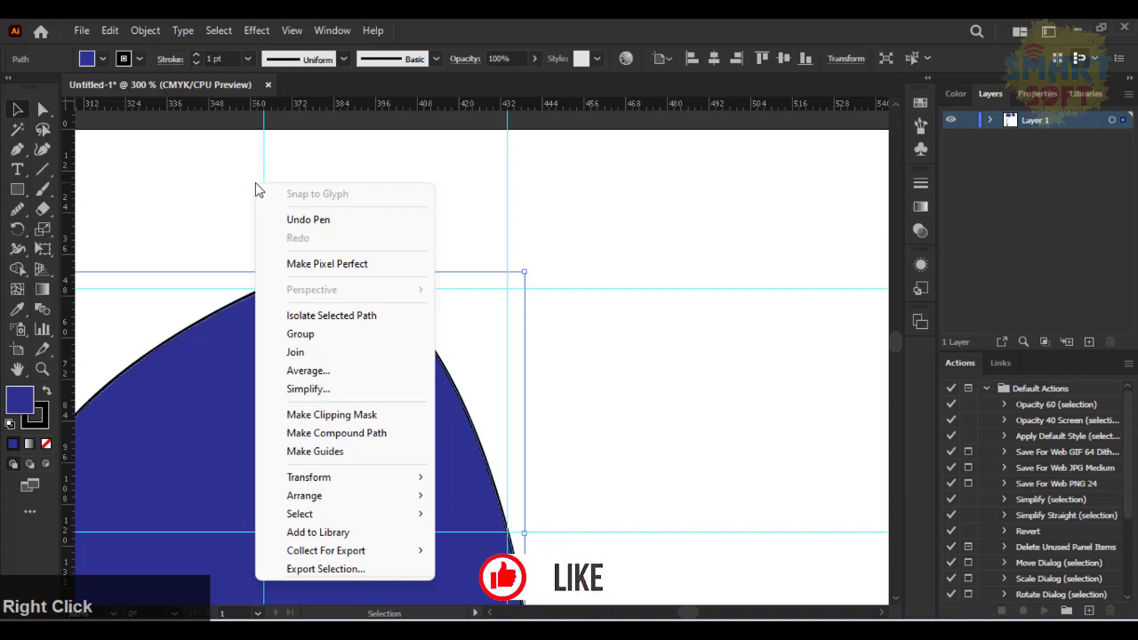
left_click(123, 29)
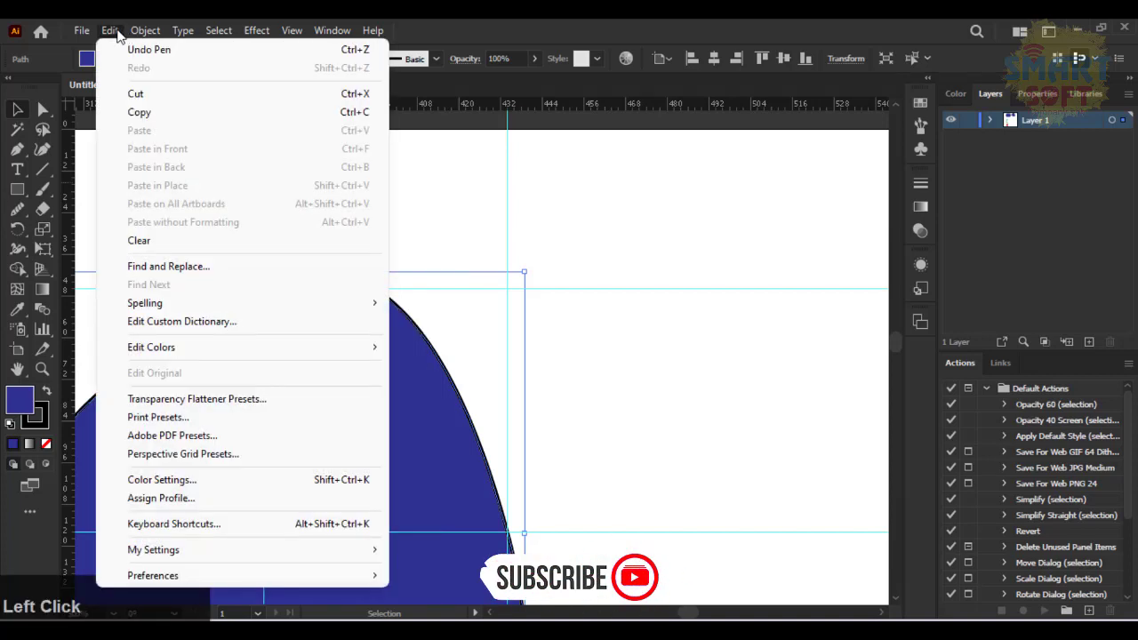
left_click(153, 30)
left_click(139, 30)
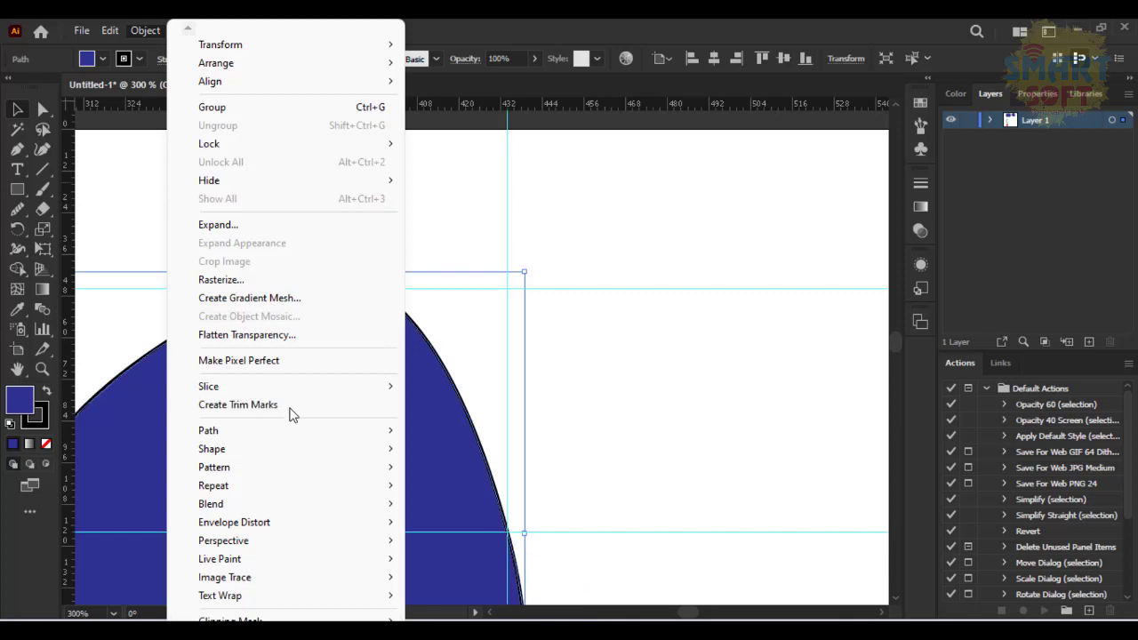
key("Left")
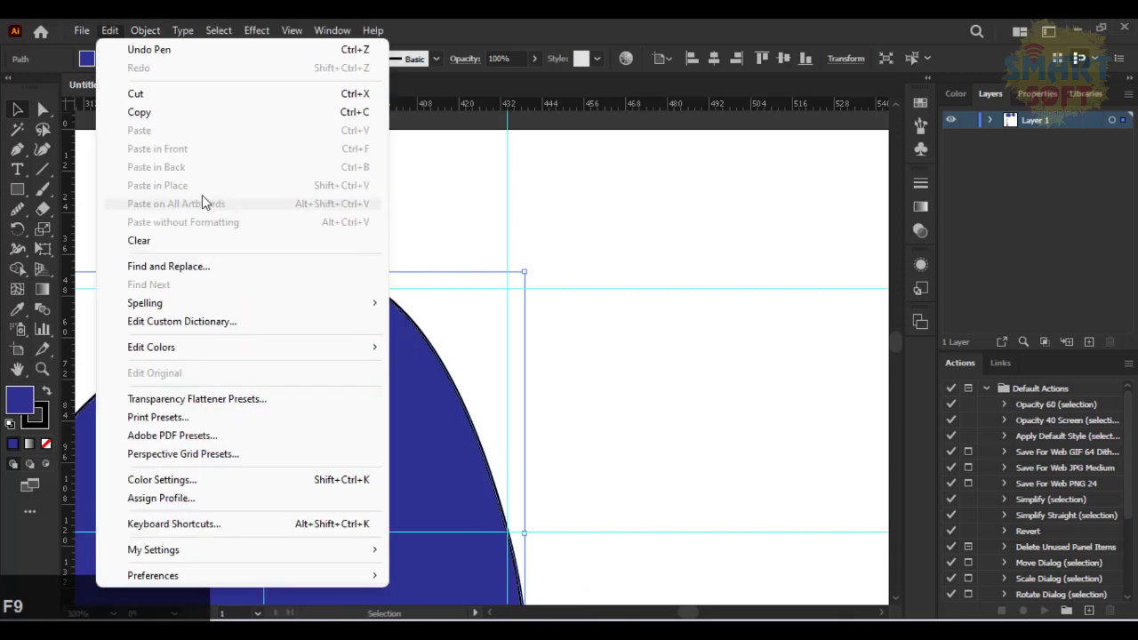
left_click(433, 239)
left_click(433, 238)
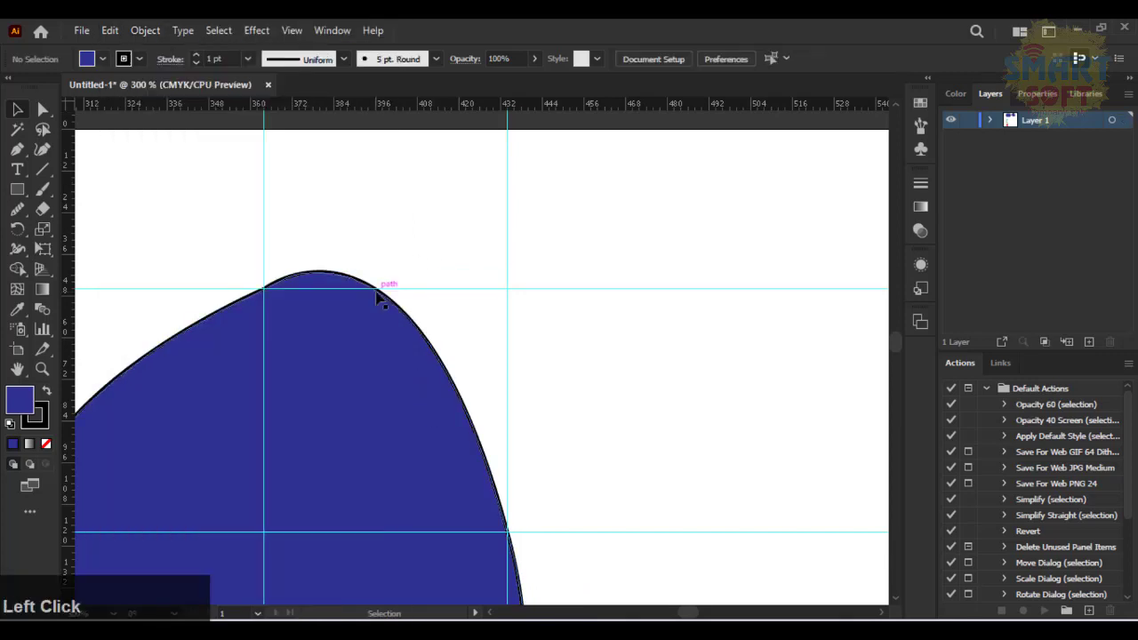
Show the document grid behind the artwork and hide the guides around the curved shape
left_click(376, 294)
left_click(366, 256)
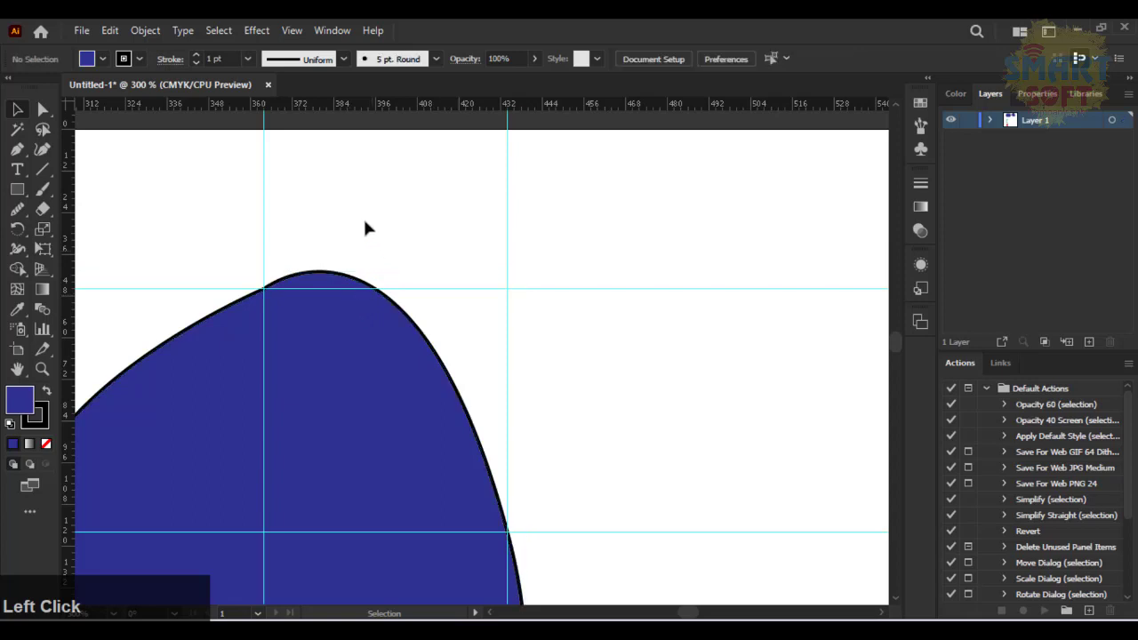
right_click(356, 203)
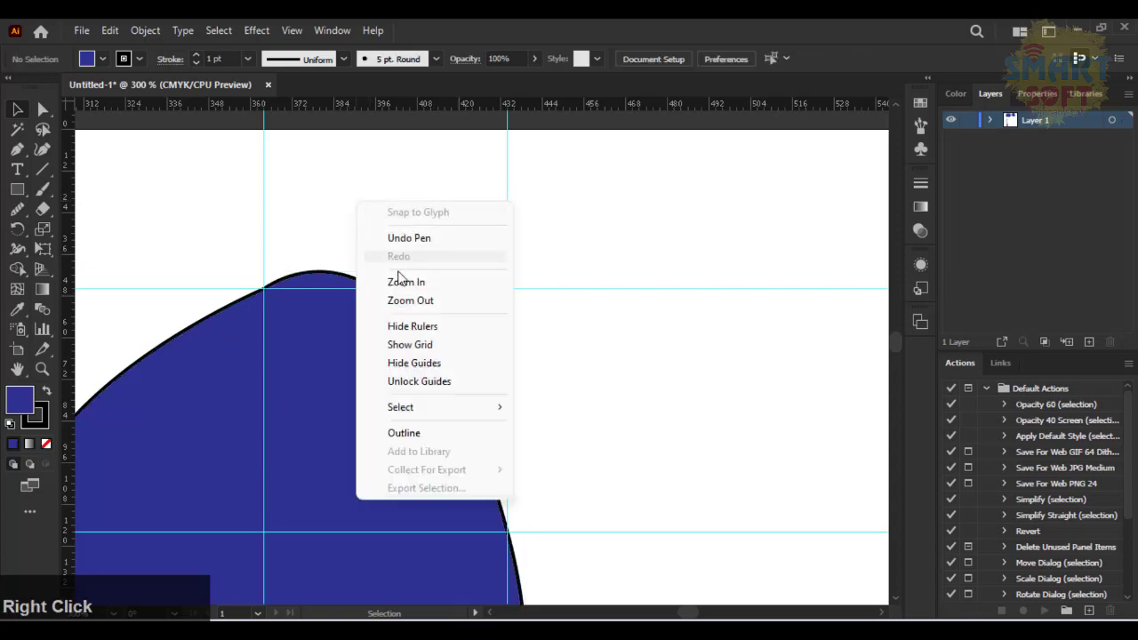
left_click(464, 345)
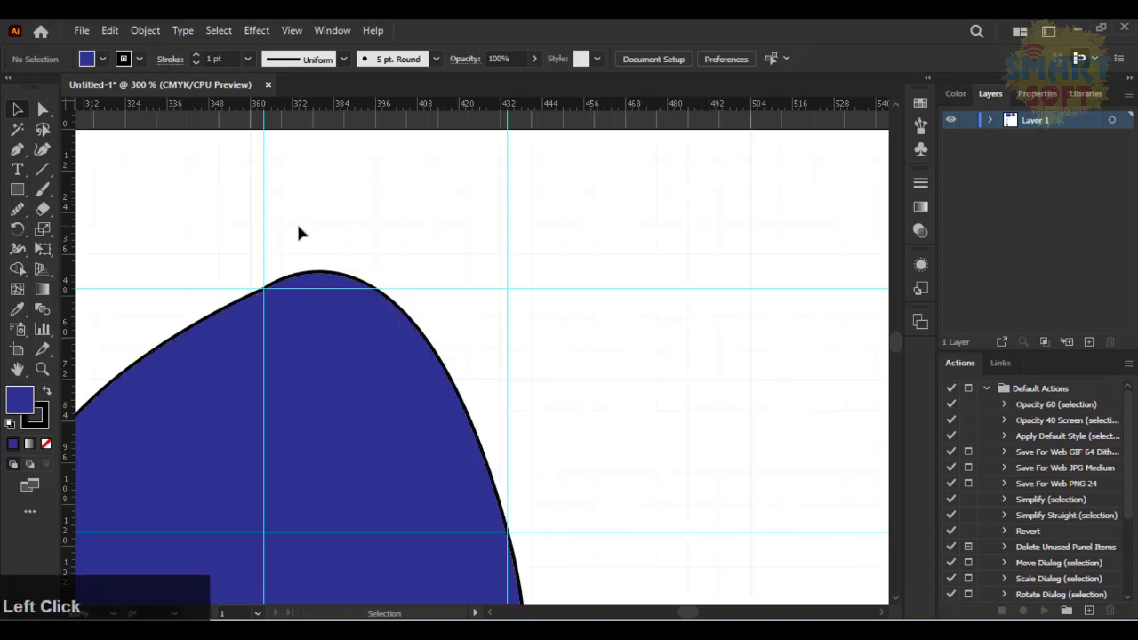
right_click(356, 209)
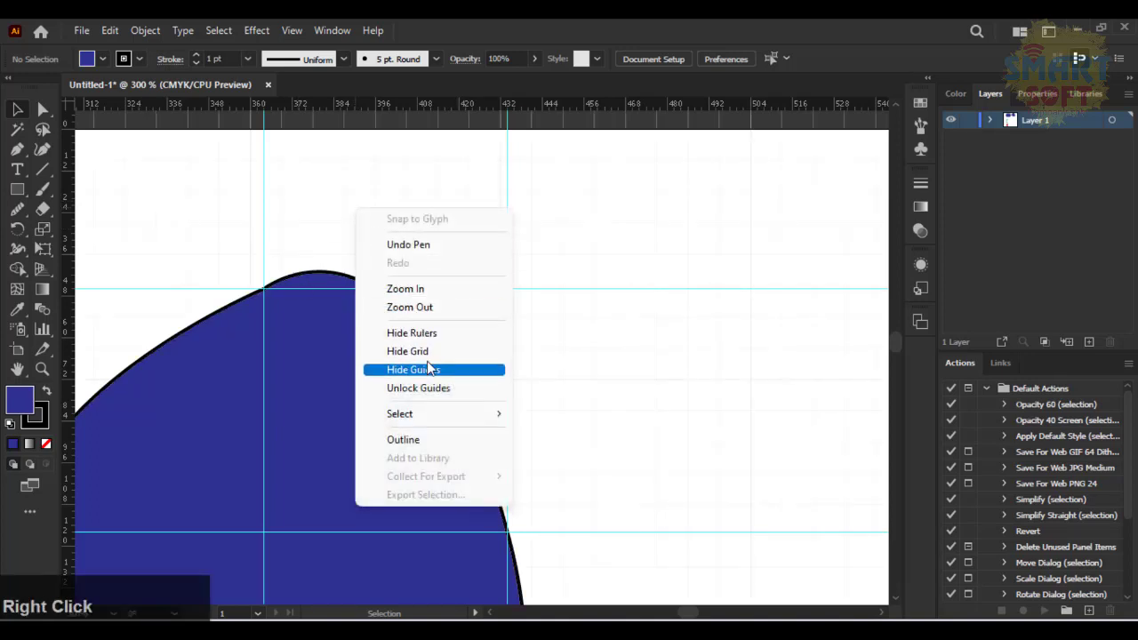
left_click(449, 372)
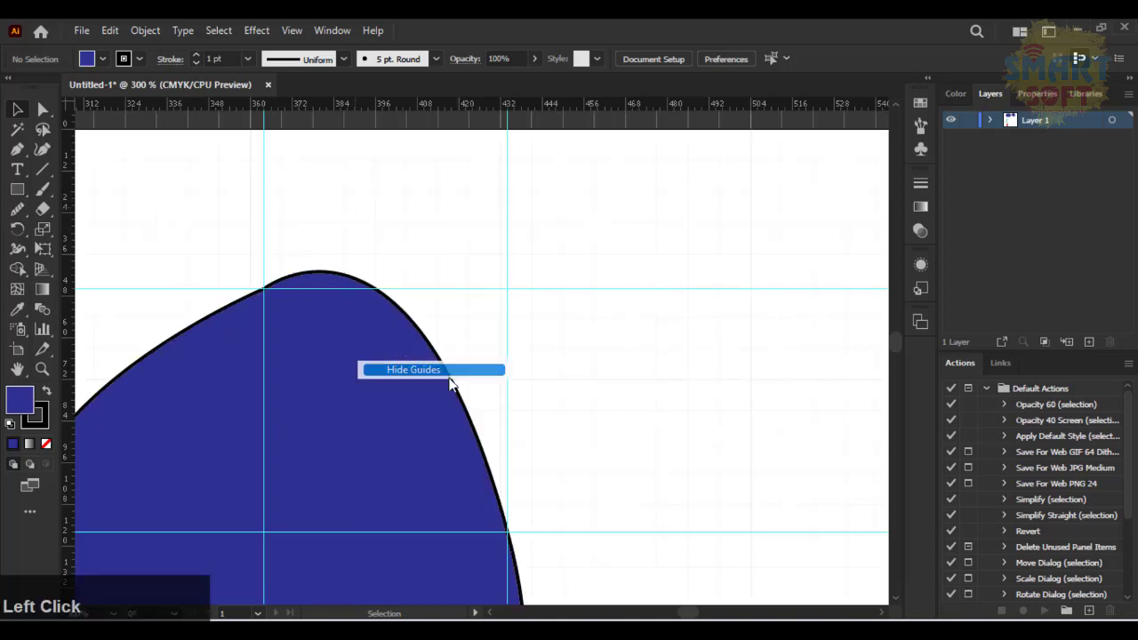
Move the curved shape's top anchor point down and to the right with Direct Selection so the outline forms a notch
left_click(406, 334)
key("space")
left_click_drag(272, 407, 445, 317)
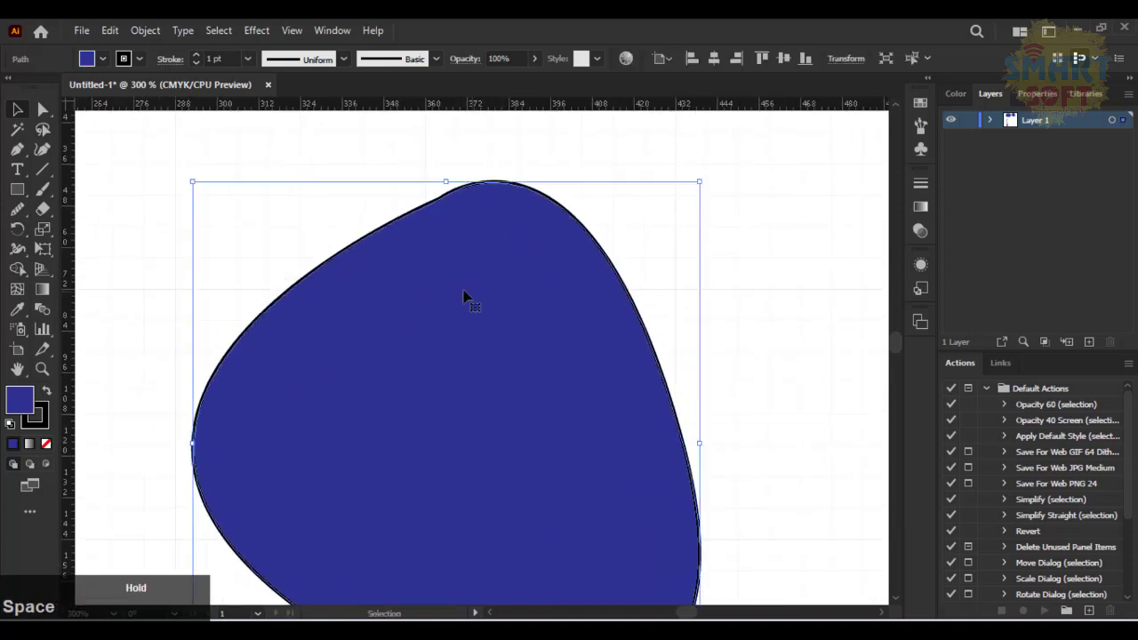
left_click(16, 214)
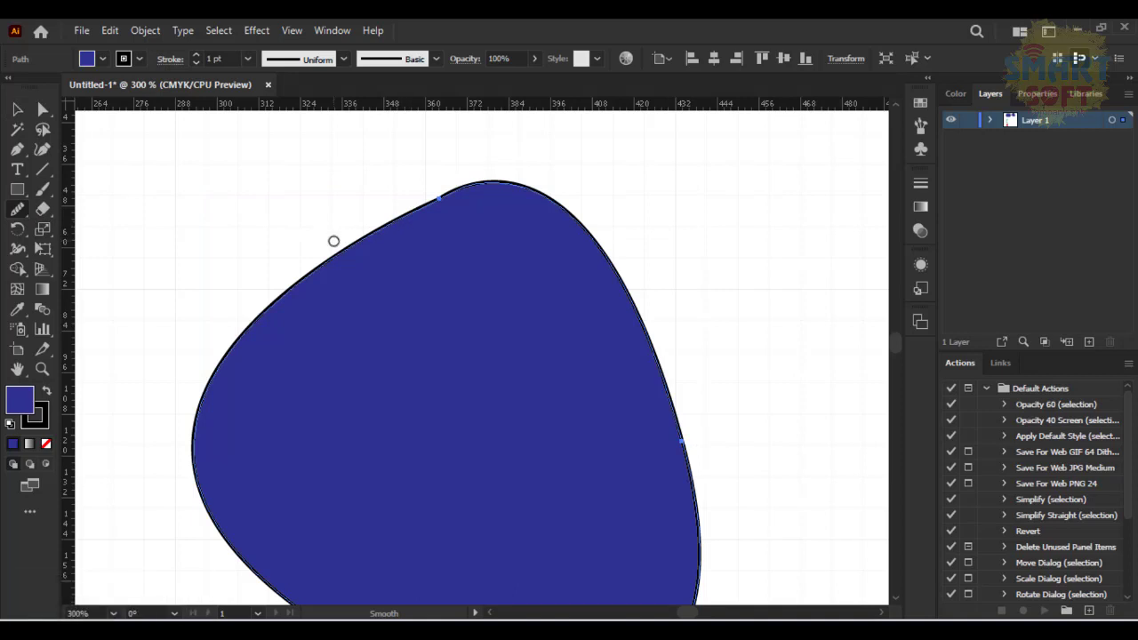
key("v")
left_click(42, 109)
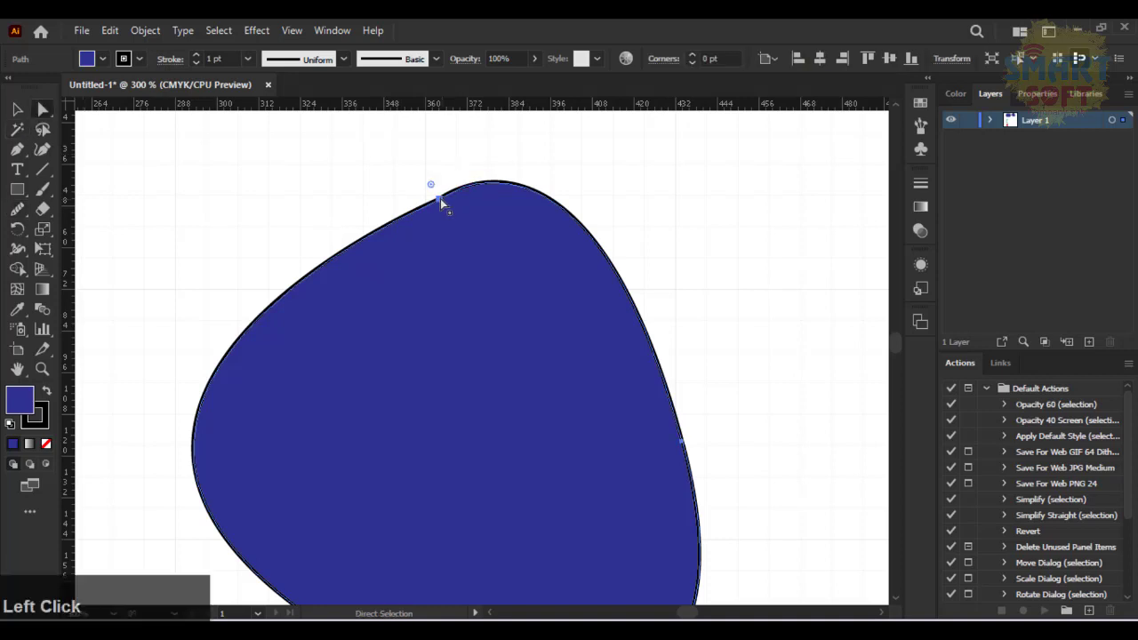
left_click(439, 200)
left_click_drag(438, 199, 479, 283)
left_click(451, 218)
left_click(464, 237)
left_click(379, 259)
scroll(482, 313, "down", 4)
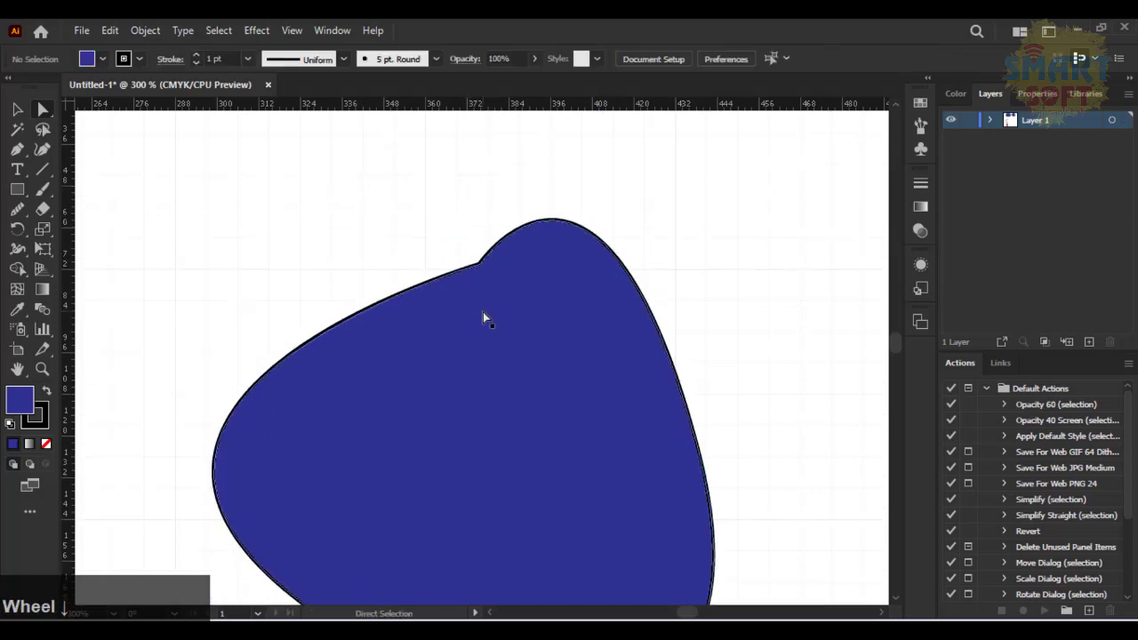
Soften the sharp notch at the top of the blue shape with a Smooth tool stroke across its corner
left_click(490, 287)
left_click(17, 108)
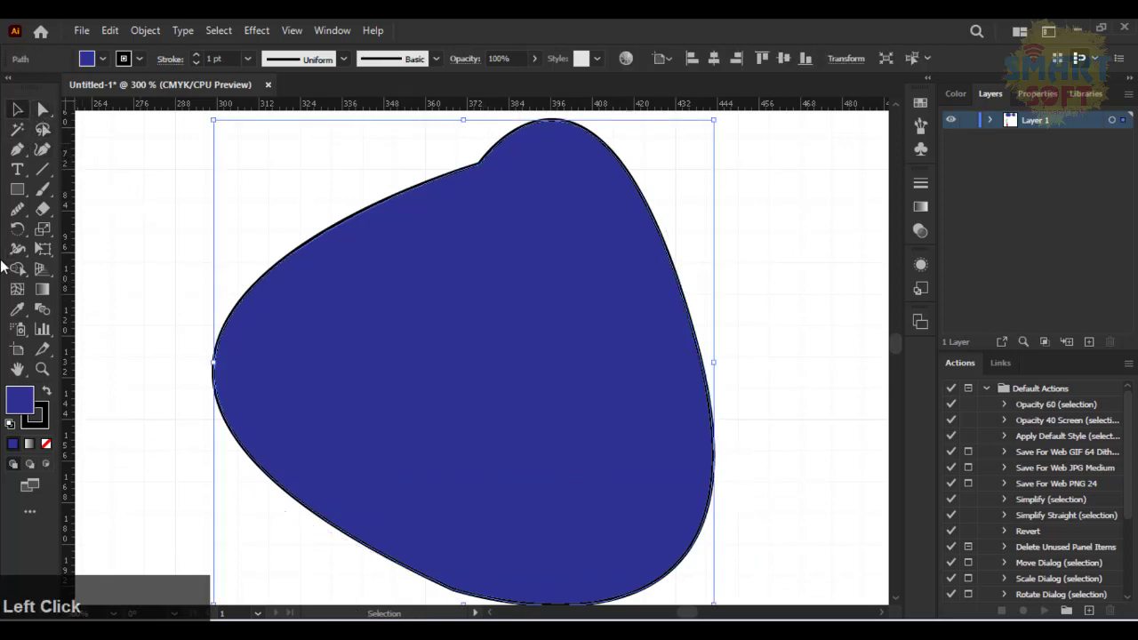
left_click(18, 211)
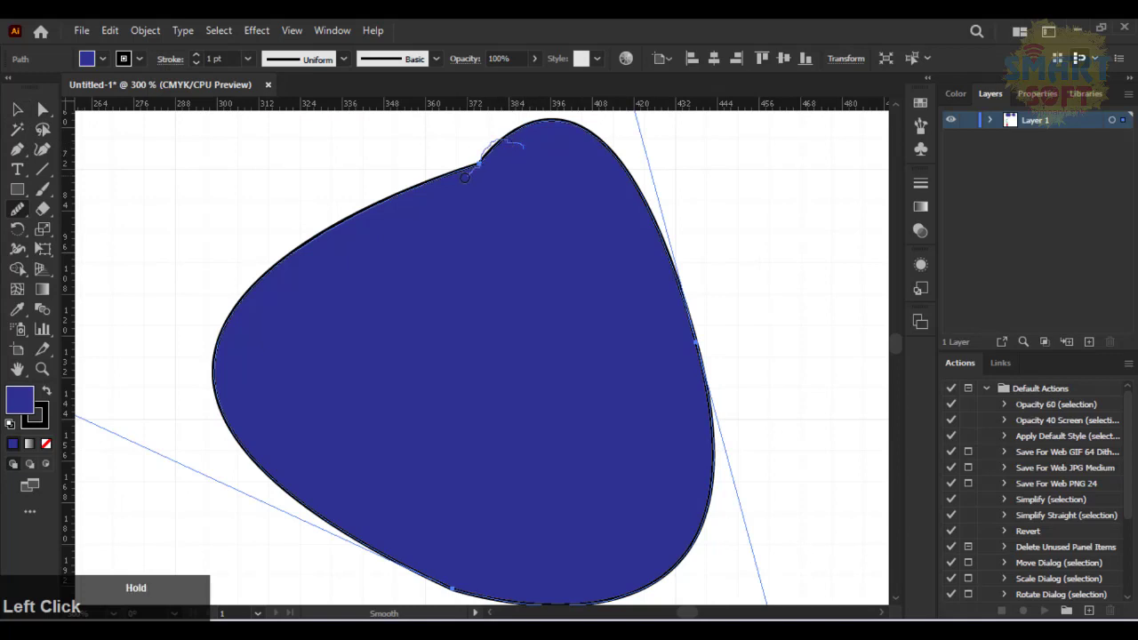
left_click_drag(435, 177, 414, 178)
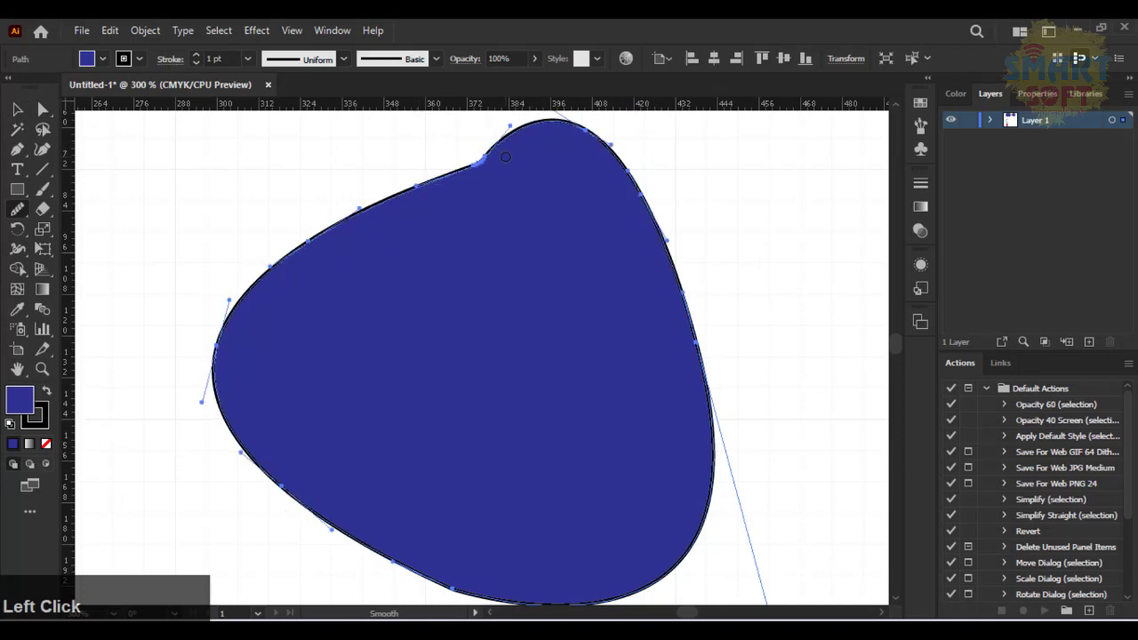
Try to smooth the outline further with a freehand Smooth tool stroke from the left slope past the notch, working at 800% magnification
key("ctrl+=")
key("ctrl+=")
key("ctrl+=")
key("space")
left_click_drag(562, 267, 475, 417)
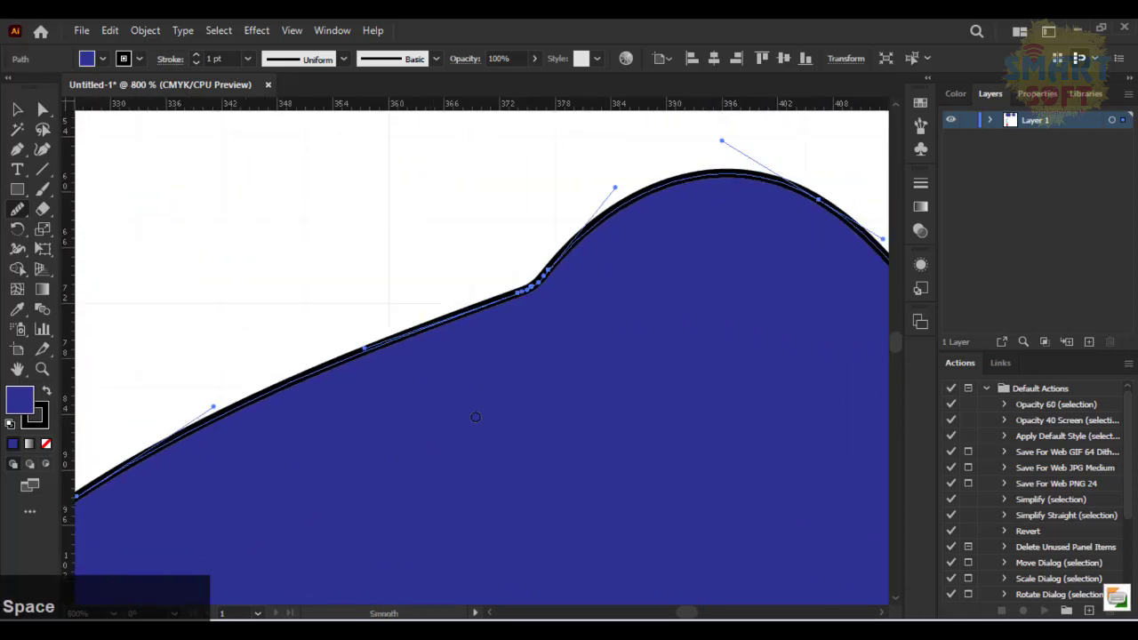
mouse_move(192, 474)
left_mouse_down()
mouse_move(192, 408)
mouse_move(225, 386)
mouse_move(299, 377)
left_mouse_up()
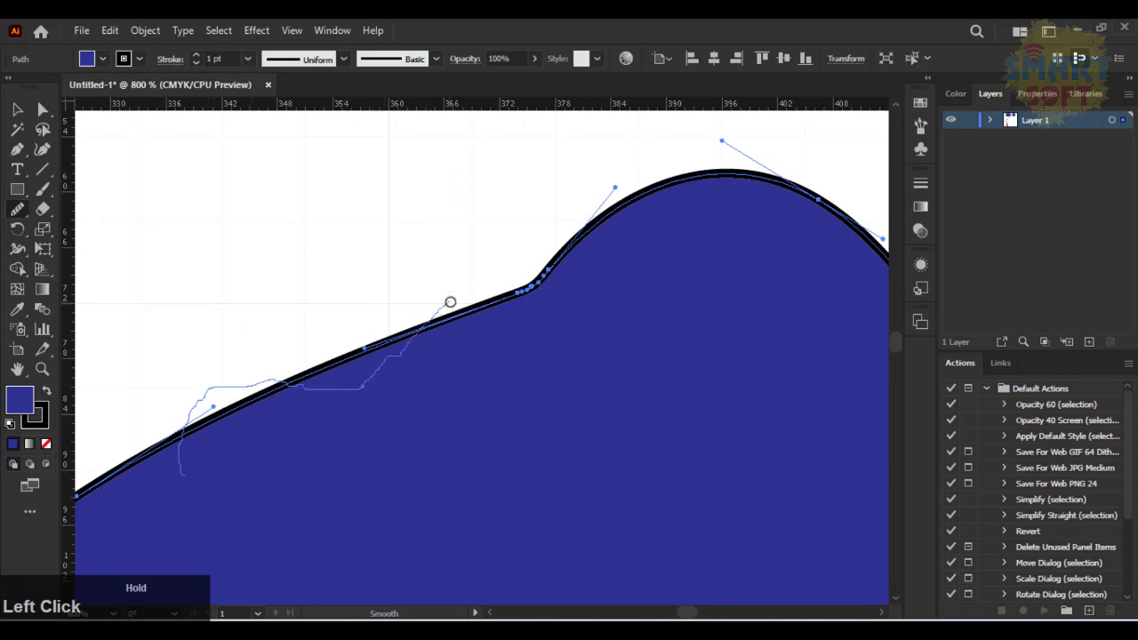
mouse_move(509, 280)
left_mouse_down()
mouse_move(588, 295)
mouse_move(627, 232)
mouse_move(618, 175)
mouse_move(633, 139)
left_mouse_up()
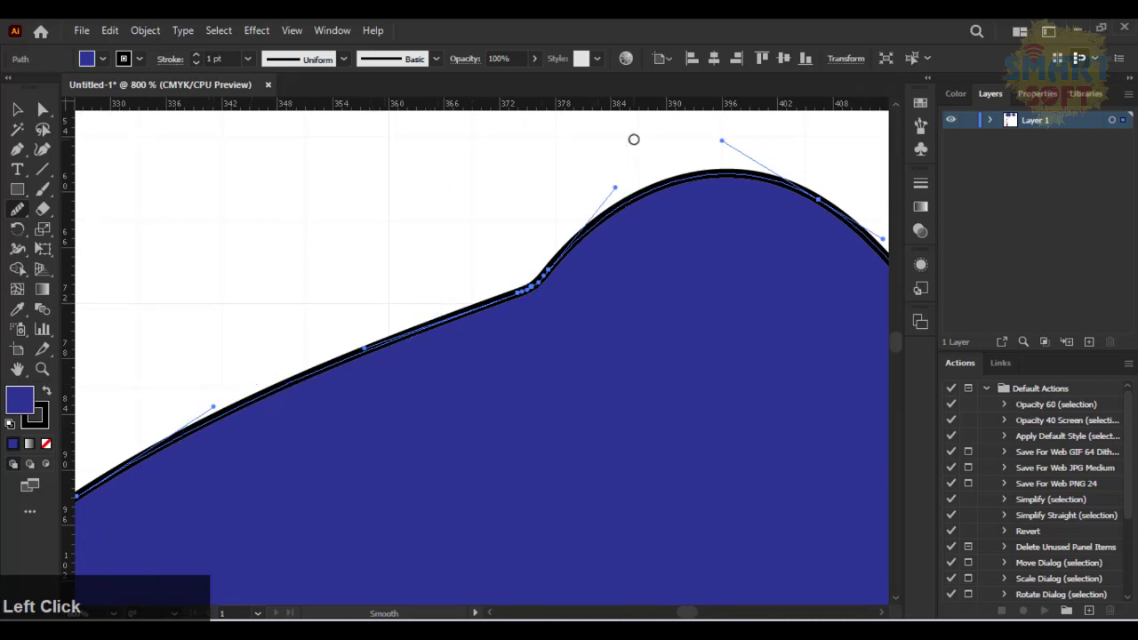
scroll(699, 223, "down", 3)
scroll(699, 223, "up", 3)
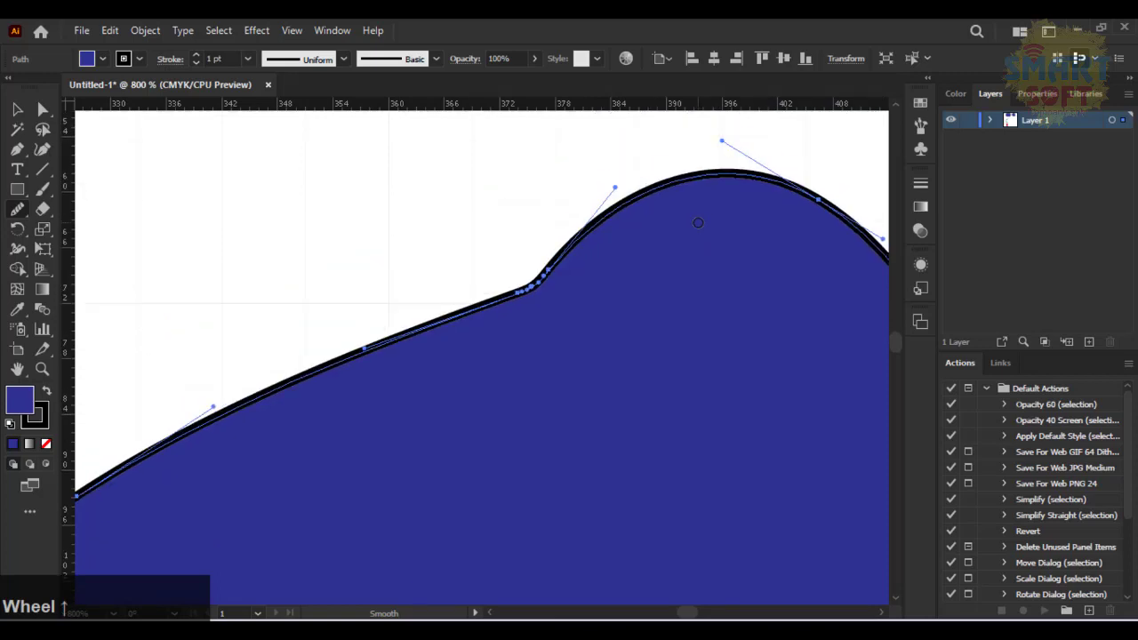
Smooth the notch's corner at the top of the blue shape with Smooth tool strokes along the outline, working at 1200% magnification
left_click_drag(700, 225, 641, 247)
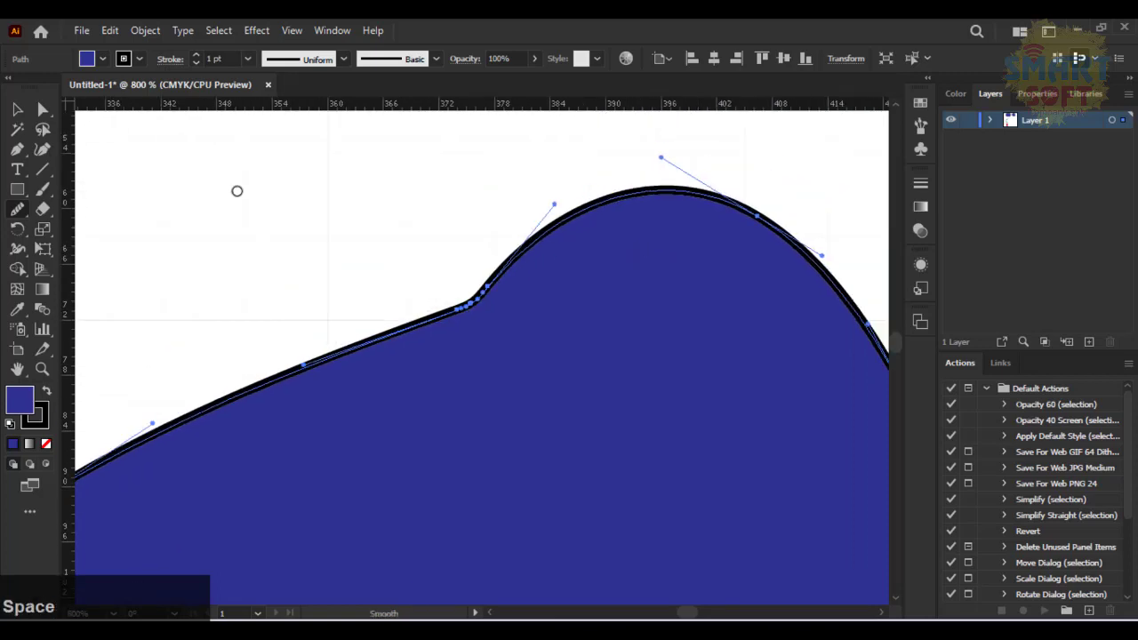
key("ctrl+minus")
left_click_drag(228, 193, 318, 292)
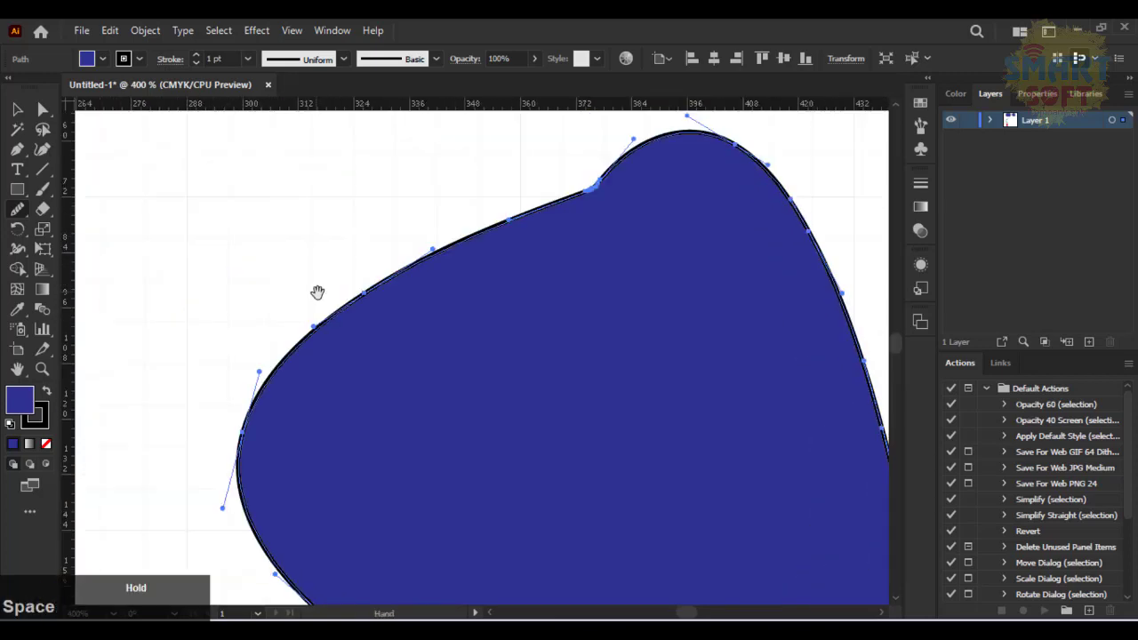
mouse_move(509, 242)
left_mouse_down()
mouse_move(525, 208)
mouse_move(673, 213)
left_mouse_up()
mouse_move(834, 143)
left_mouse_down()
mouse_move(841, 182)
mouse_move(785, 284)
left_mouse_up()
key("ctrl+plus")
key("ctrl+plus")
key("ctrl+plus")
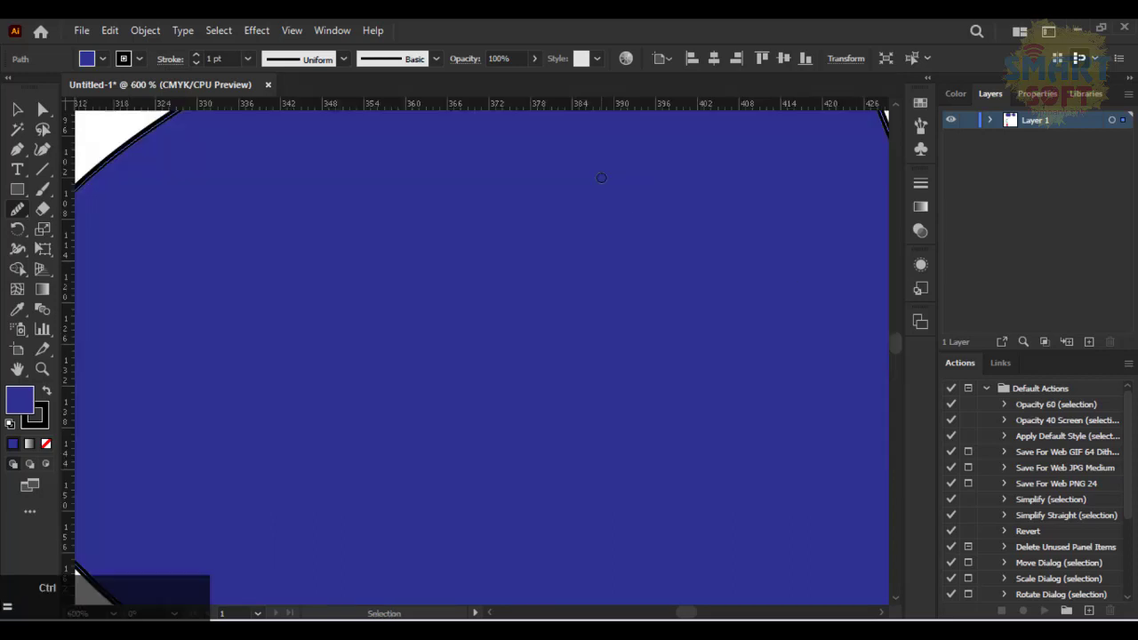
key("space")
left_click_drag(608, 185, 537, 428)
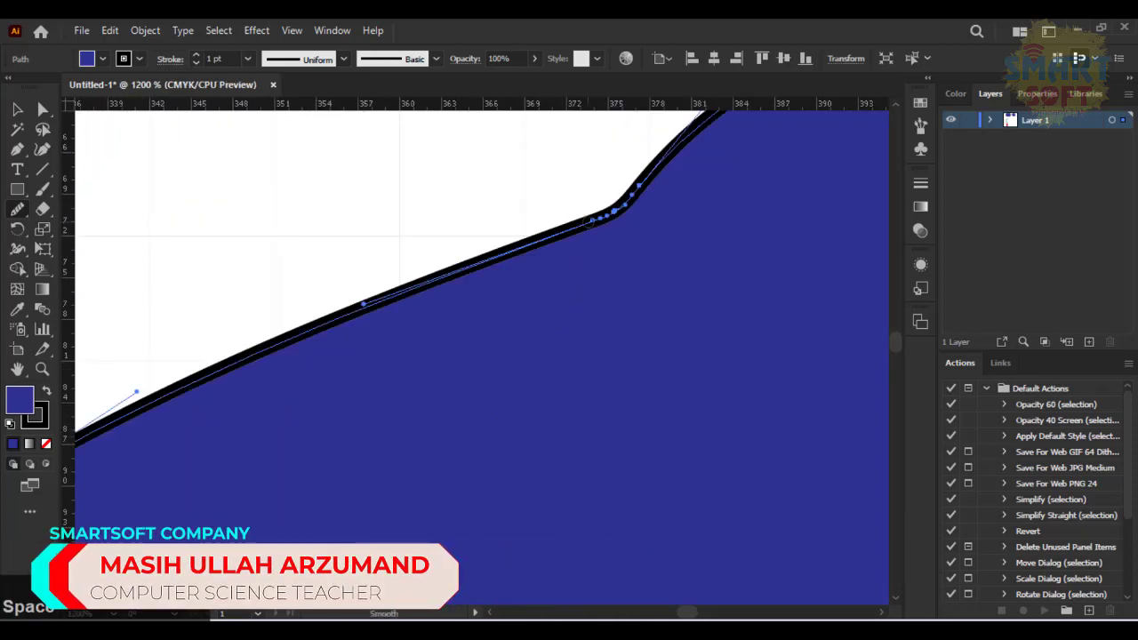
mouse_move(589, 221)
left_mouse_down()
mouse_move(134, 404)
mouse_move(570, 219)
mouse_move(143, 400)
mouse_move(541, 229)
left_mouse_up()
key("ctrl+z")
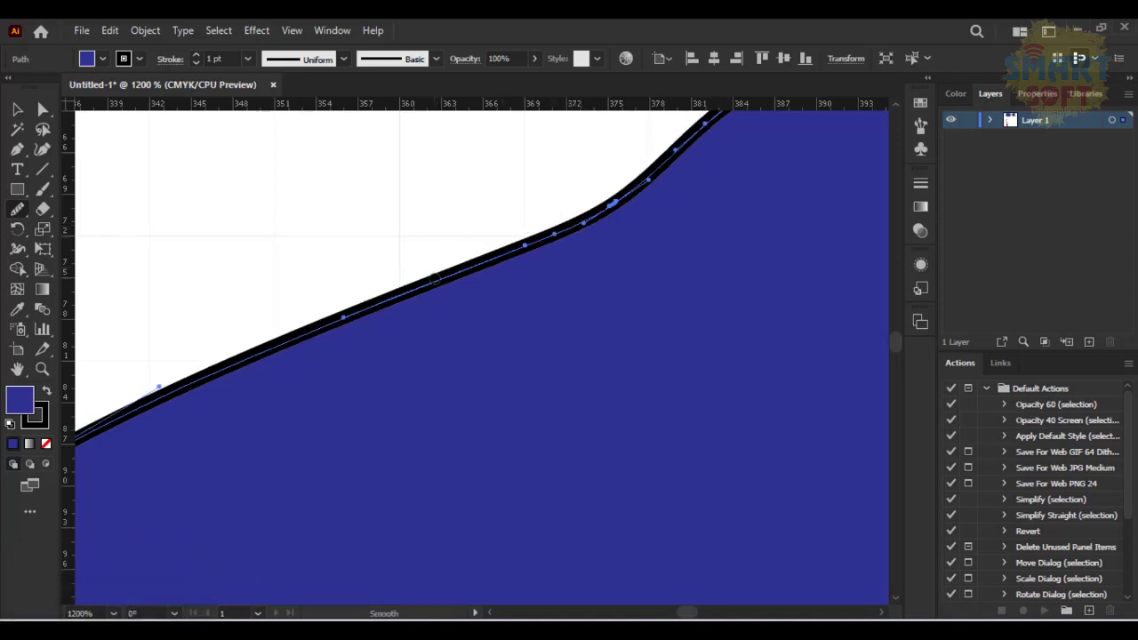
mouse_move(434, 277)
left_mouse_down()
mouse_move(577, 218)
mouse_move(435, 279)
mouse_move(603, 221)
mouse_move(435, 278)
mouse_move(458, 274)
left_mouse_up()
key("ctrl+z")
left_click(387, 298)
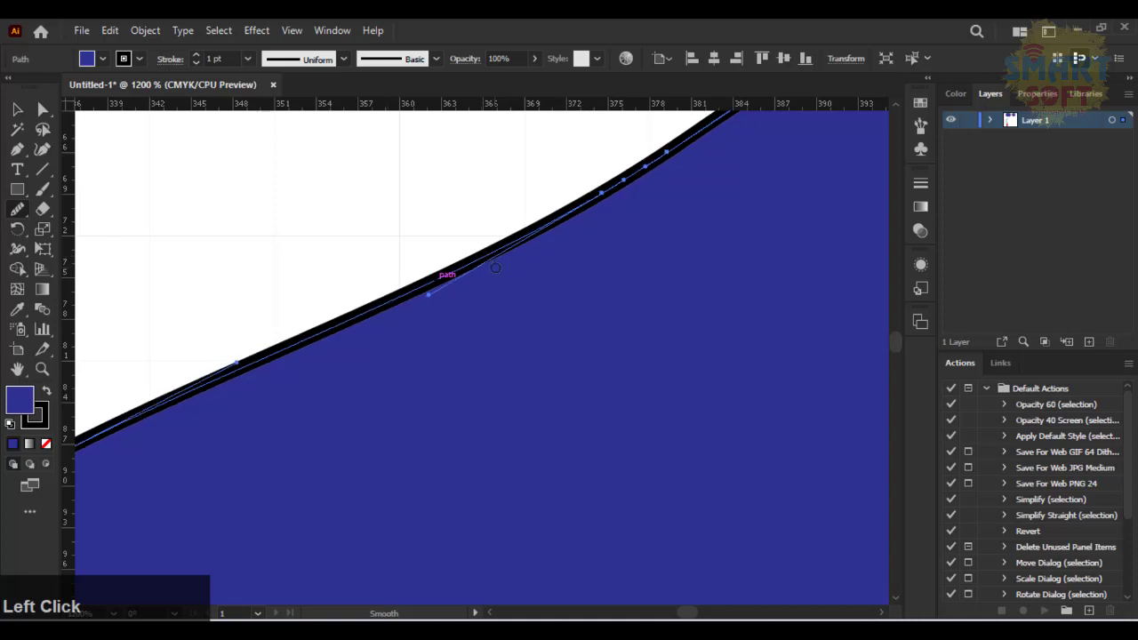
Refine the slope up to the rounded peak with repeated Smooth tool strokes so it forms one flowing curve
left_click_drag(525, 237, 542, 220)
key("space")
left_click_drag(504, 258, 414, 361)
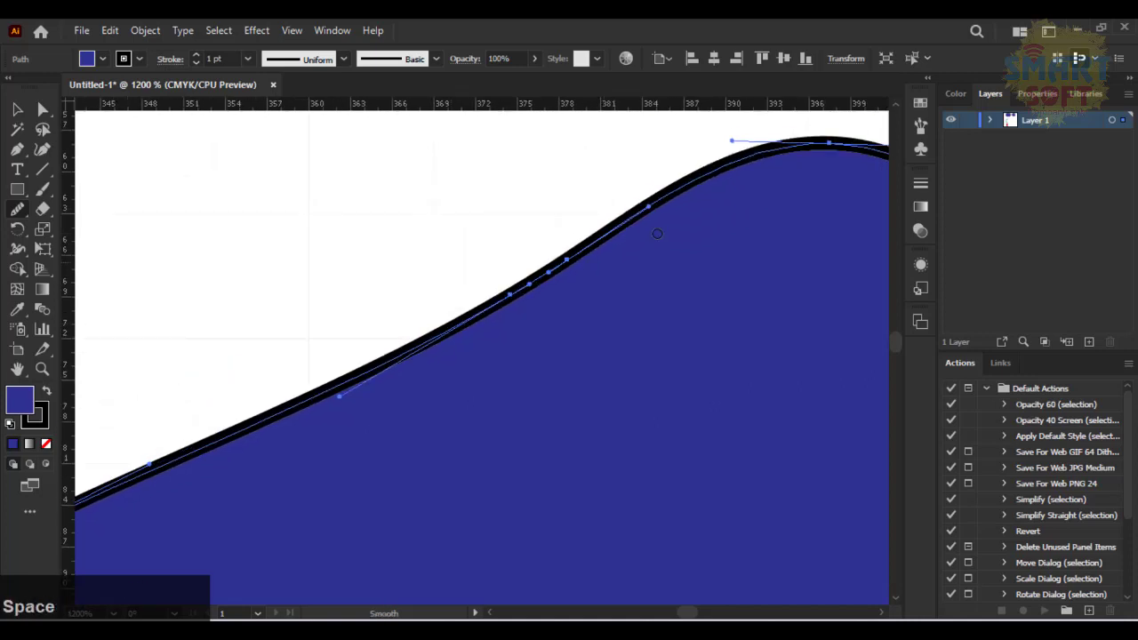
left_click_drag(597, 241, 575, 270)
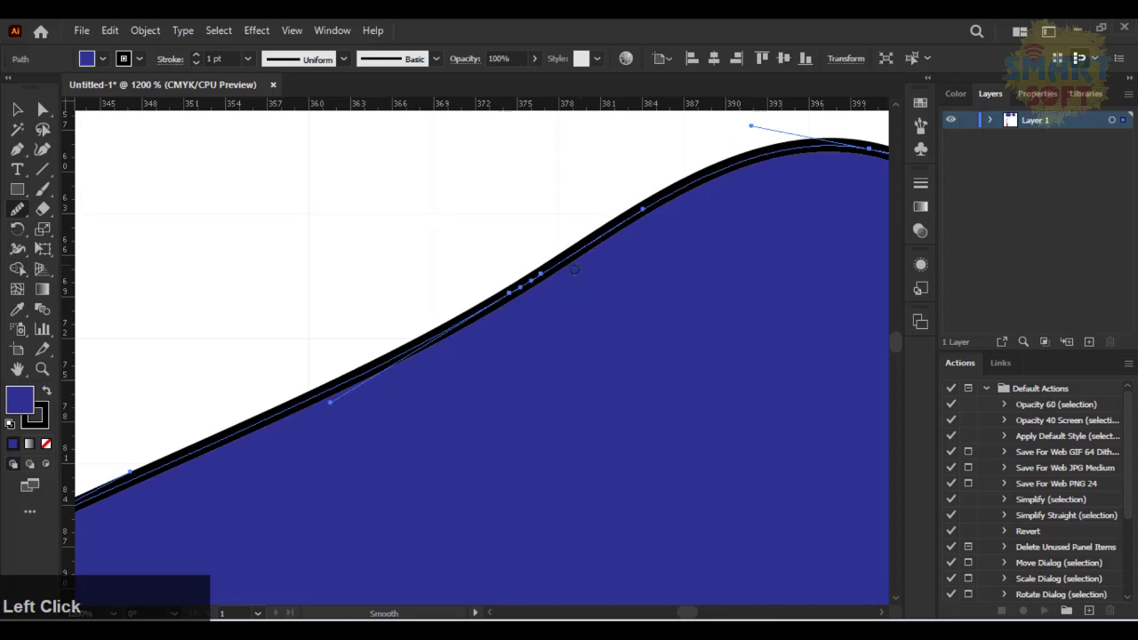
left_click(491, 306)
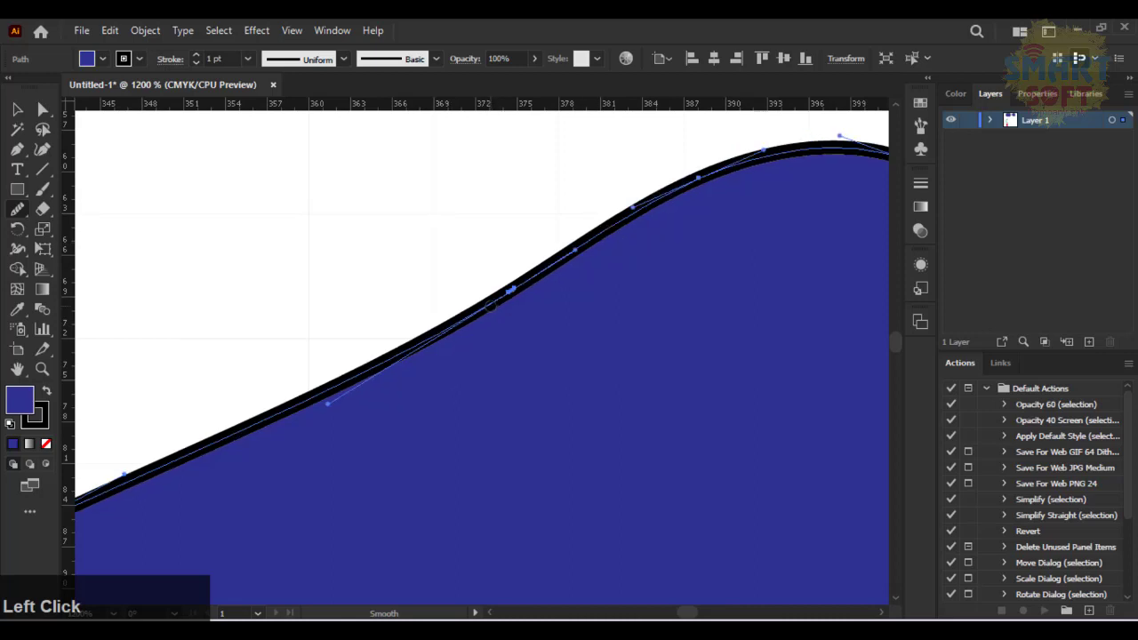
left_click(417, 345)
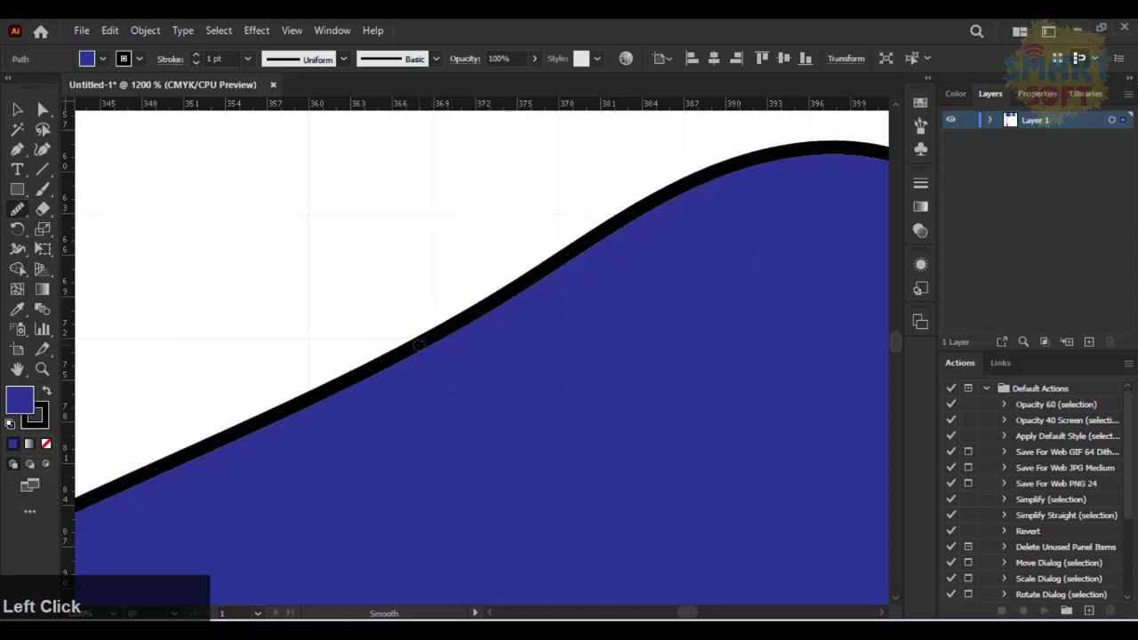
left_click(348, 382)
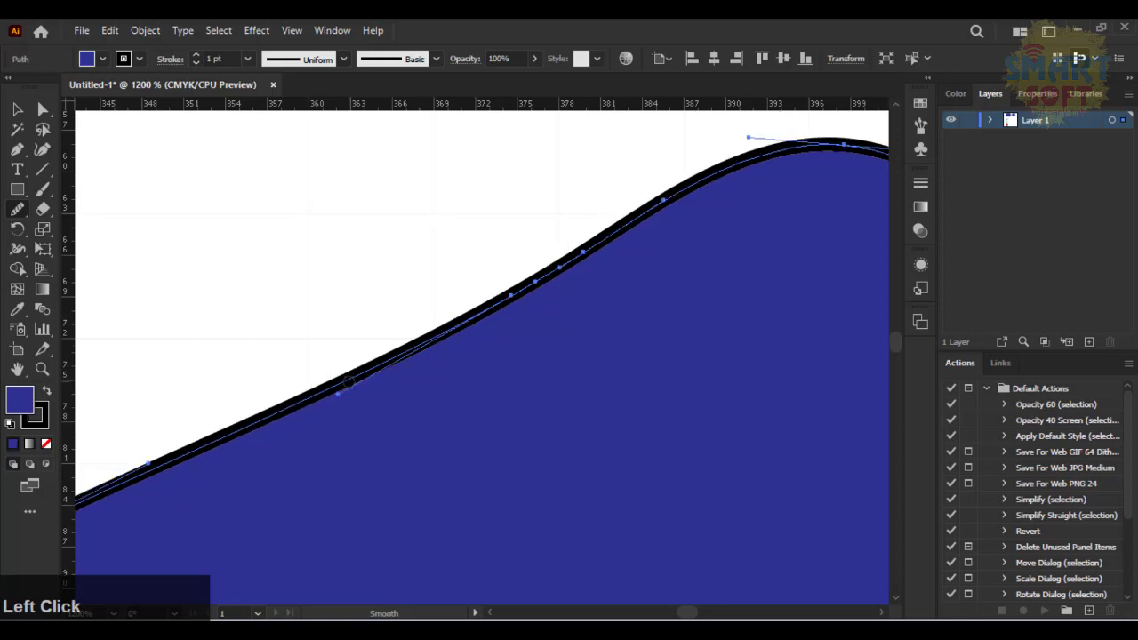
left_click(511, 295)
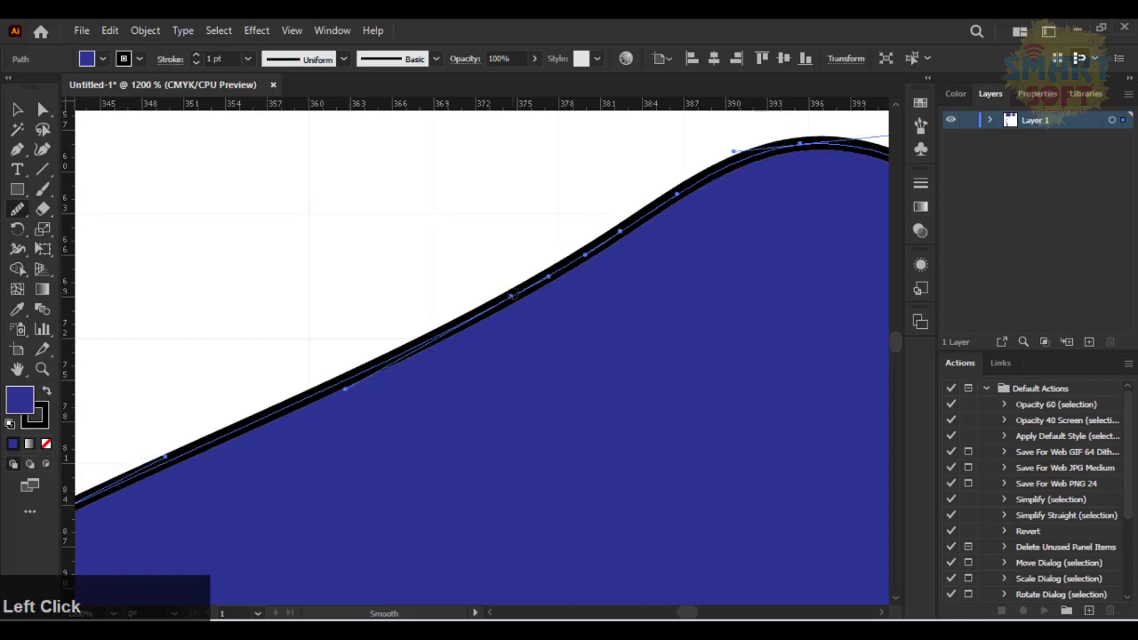
left_click(495, 303)
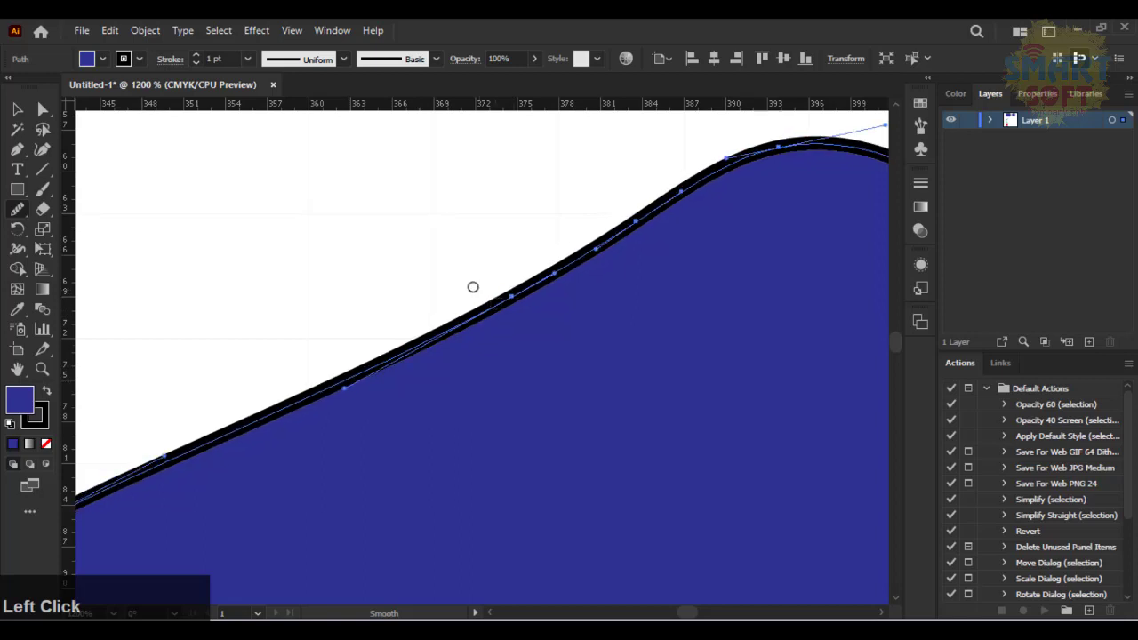
Fit the whole artboard in the window and deselect the smoothed shape with the Selection tool
key("ctrl+0")
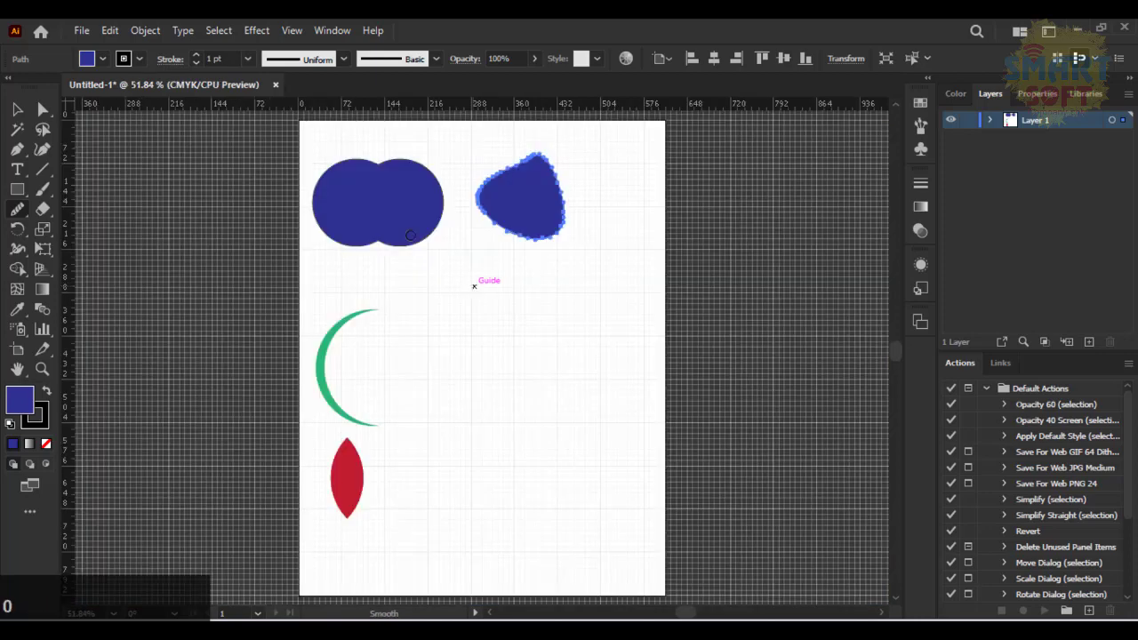
key("ctrl")
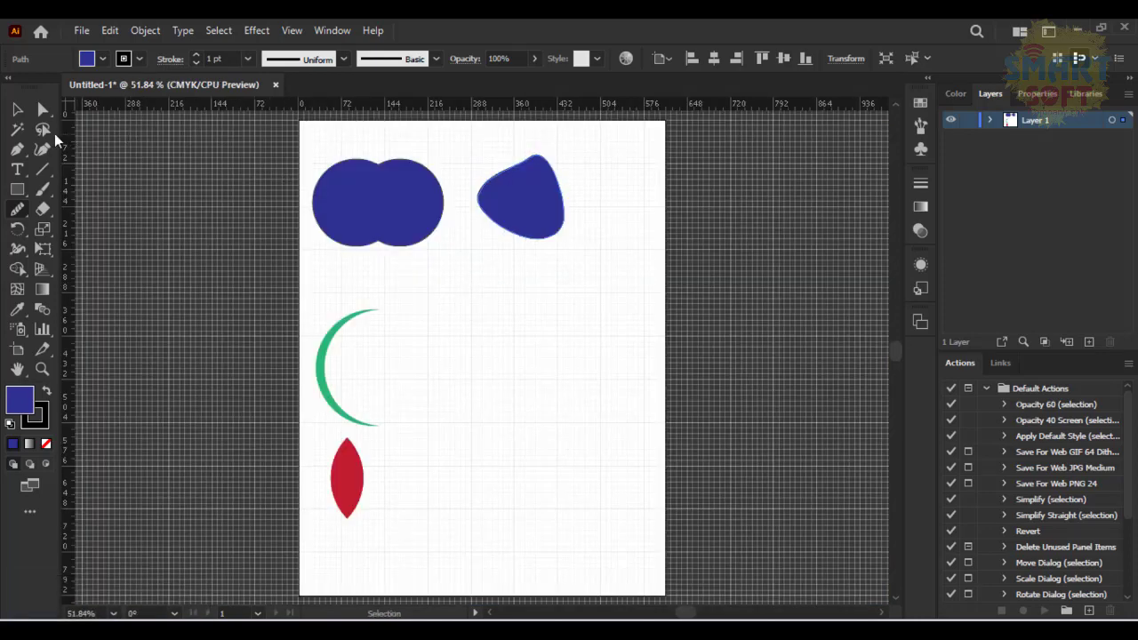
left_click(17, 109)
left_click(150, 220)
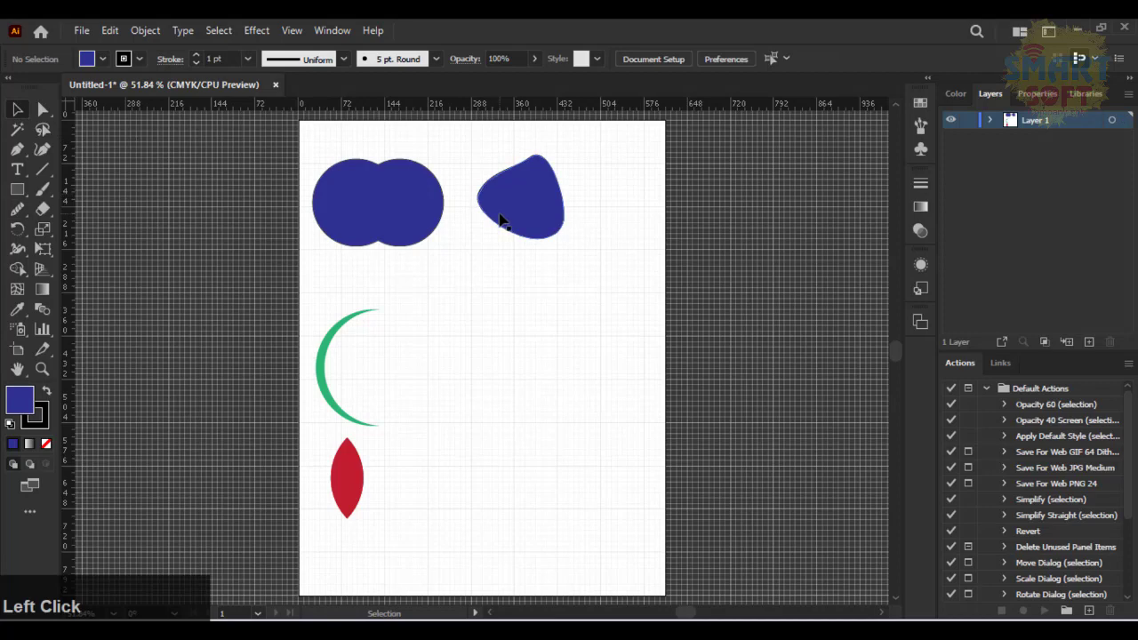
Hide the document grid and toggle the guides on and off again, leaving only the artwork on the artboard
scroll(322, 305, "up", 3)
right_click(549, 413)
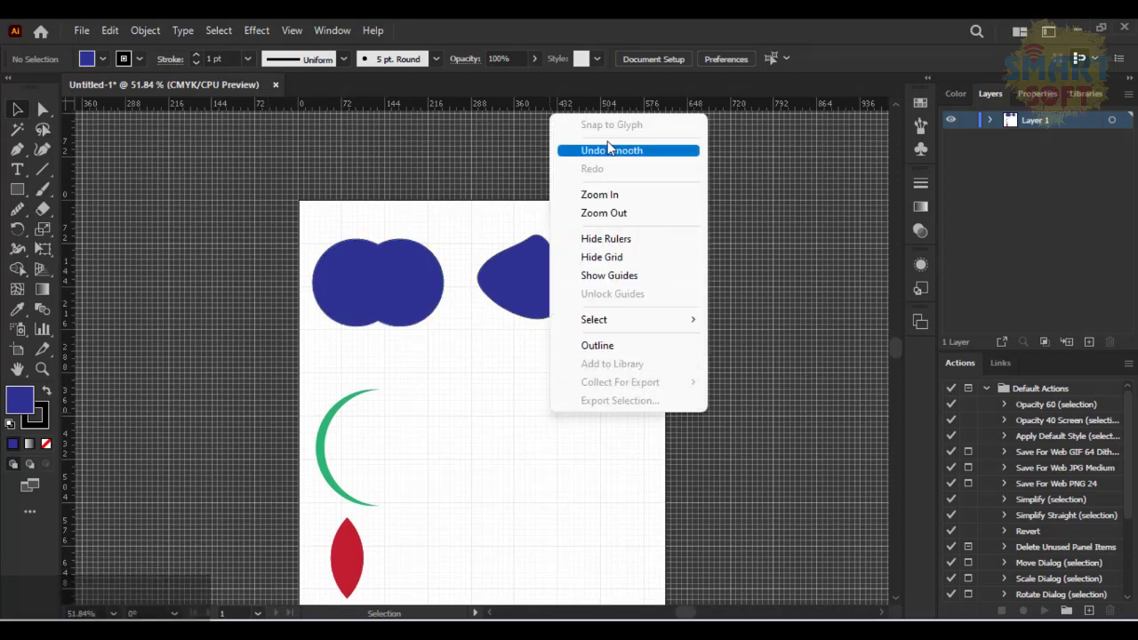
left_click(661, 275)
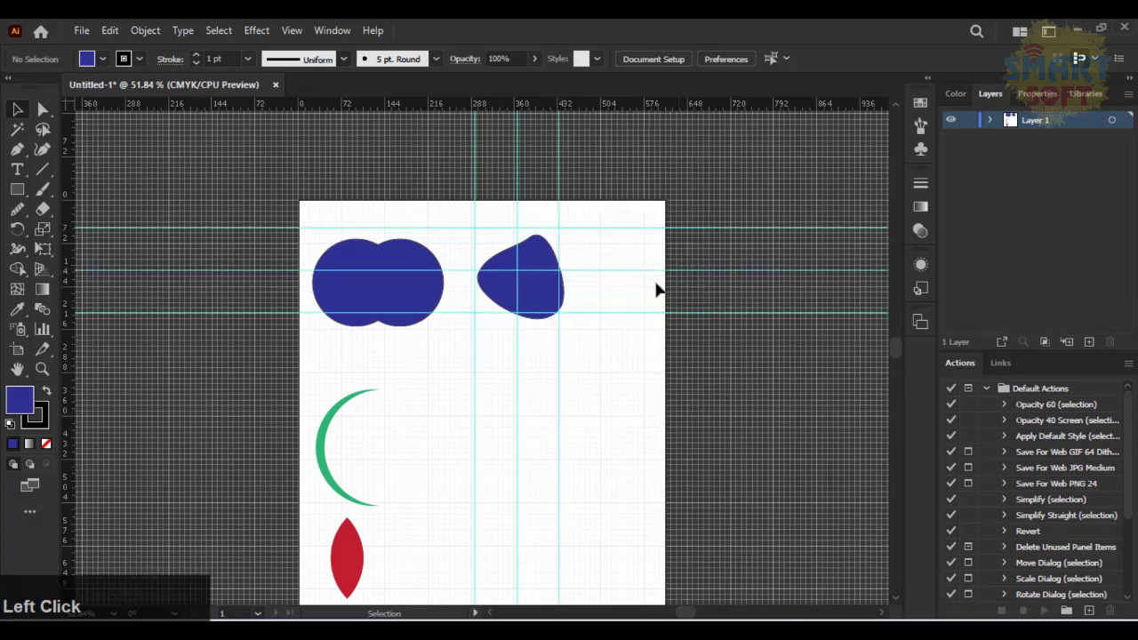
right_click(692, 257)
left_click(775, 387)
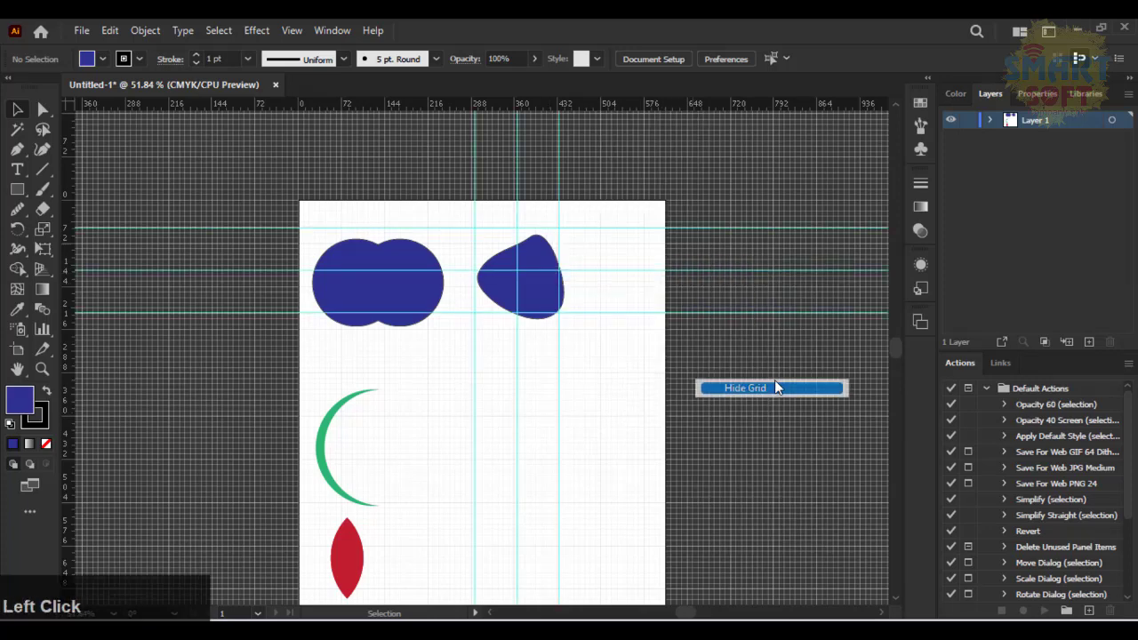
right_click(629, 322)
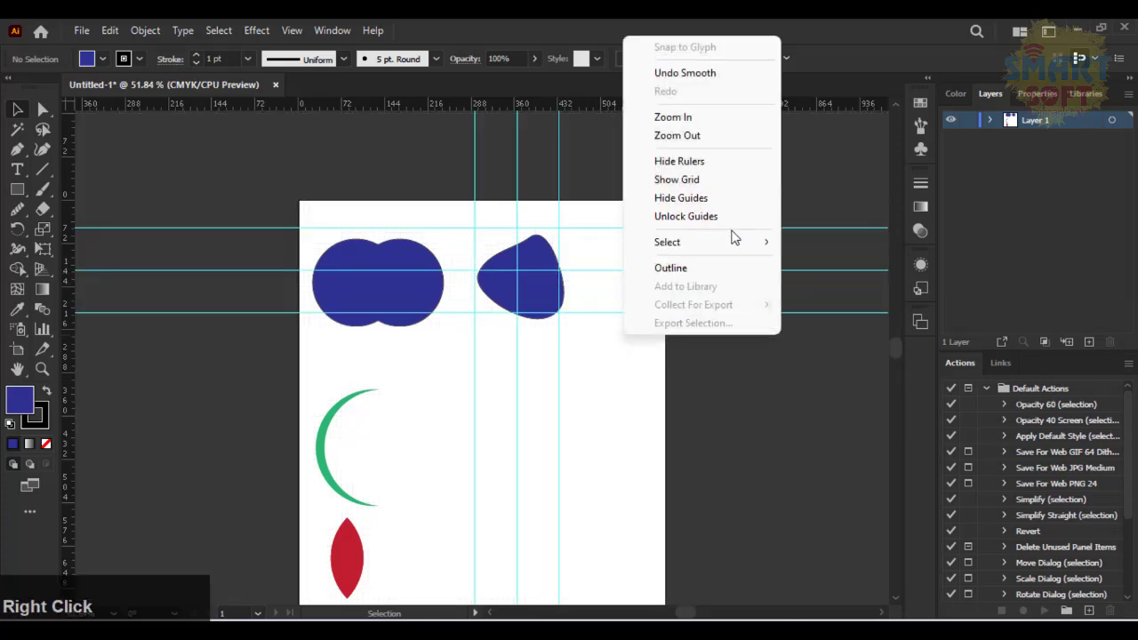
left_click(715, 200)
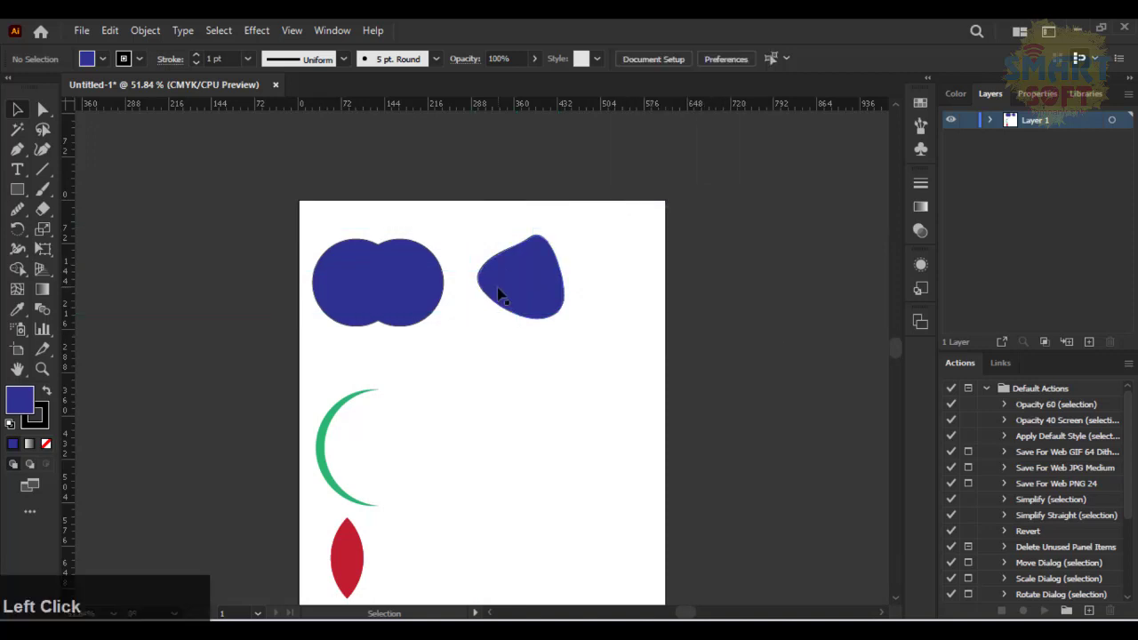
Reposition the curved blue shape slightly closer to the merged double-circle shape, viewing the artwork at 100%
key("ctrl+1")
scroll(498, 286, "up", 3)
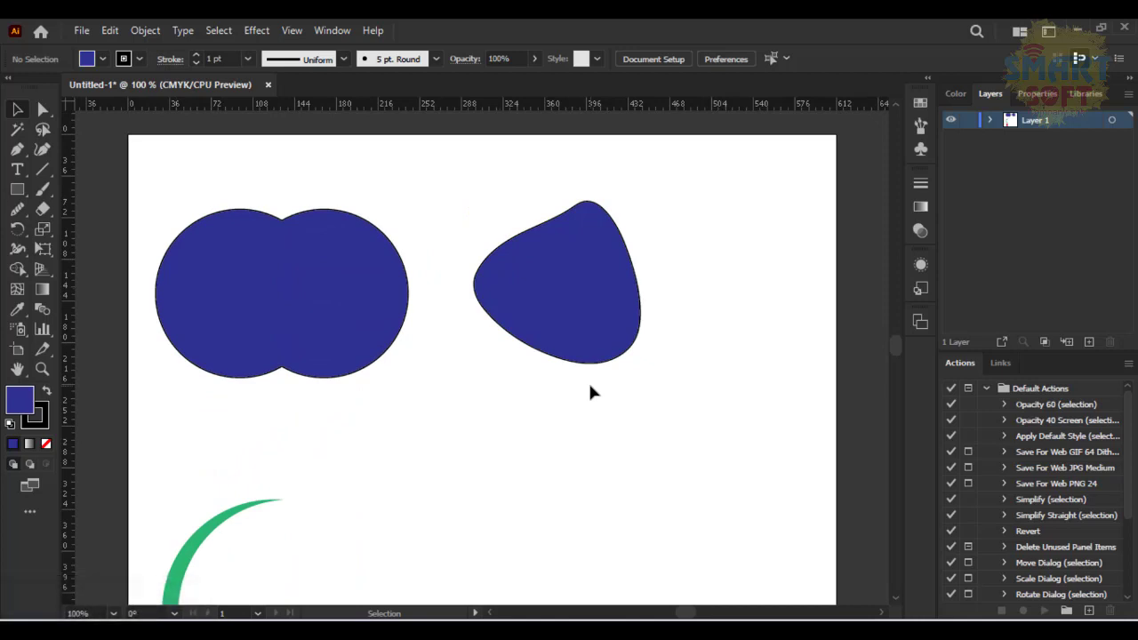
scroll(693, 525, "down", 5)
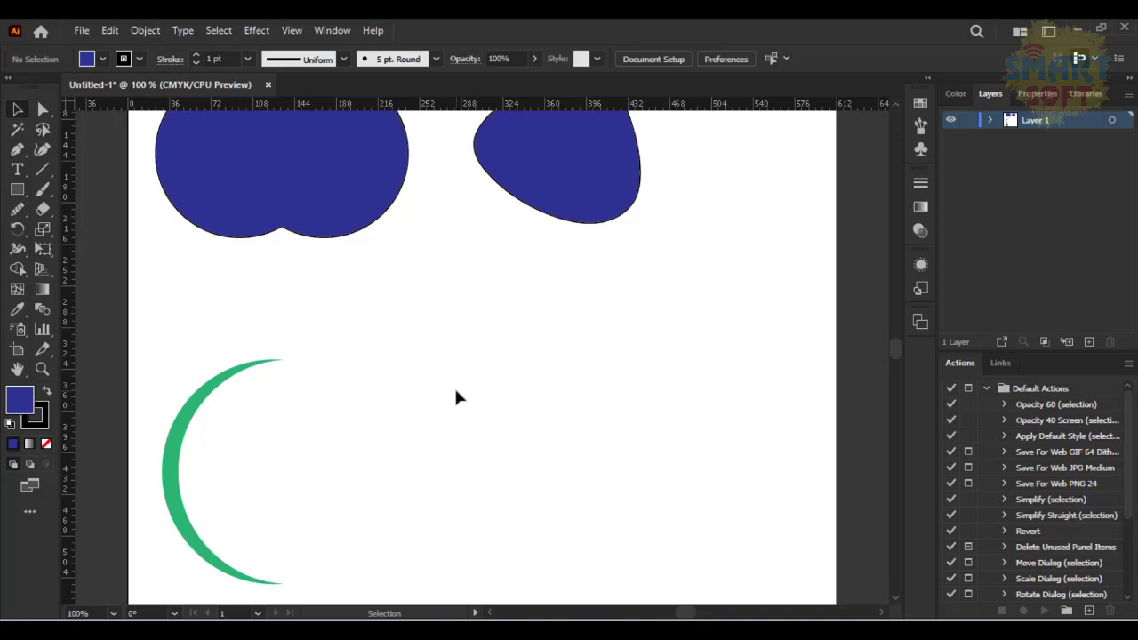
scroll(459, 406, "up", 3)
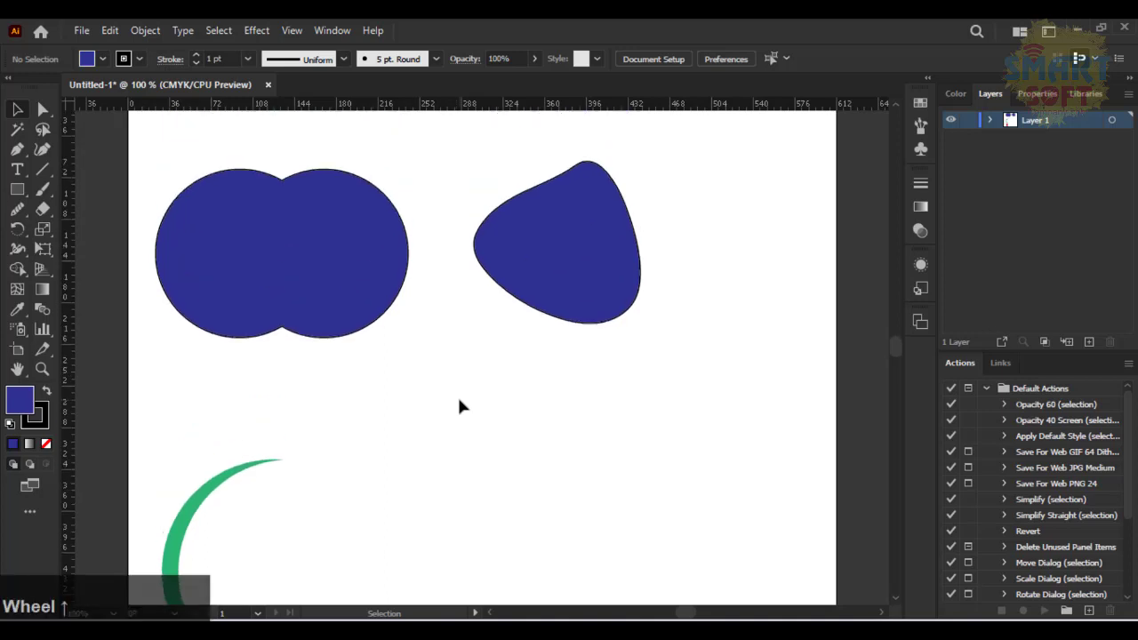
left_click(516, 292)
mouse_move(528, 279)
left_mouse_down()
mouse_move(307, 157)
mouse_move(472, 157)
mouse_move(450, 214)
mouse_move(502, 292)
mouse_move(524, 307)
mouse_move(546, 286)
left_mouse_up()
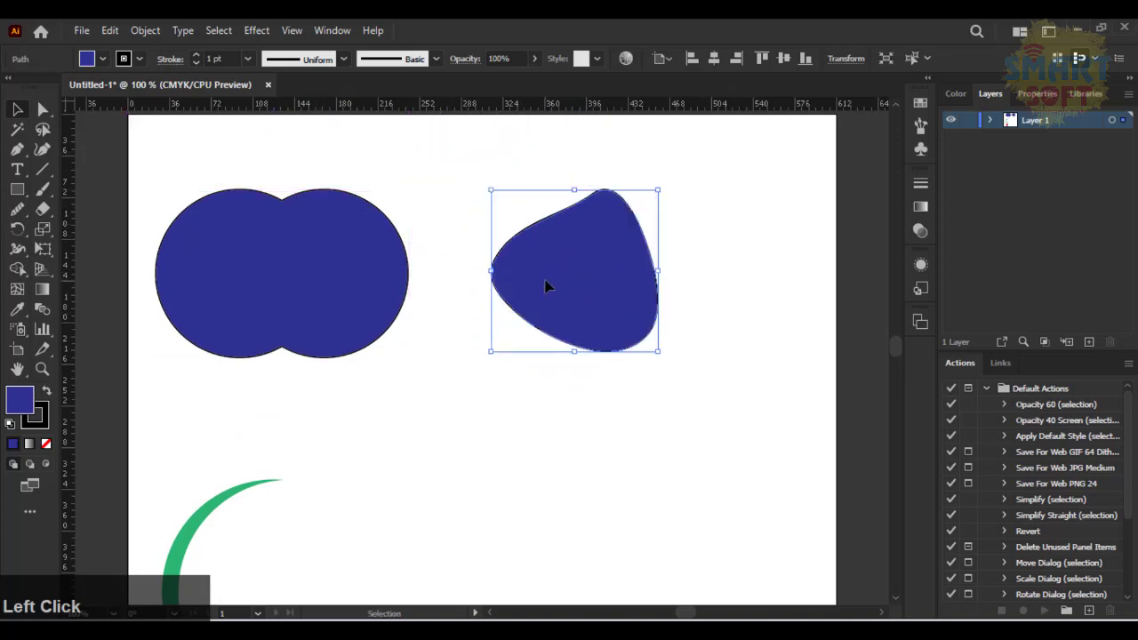
left_click(747, 261)
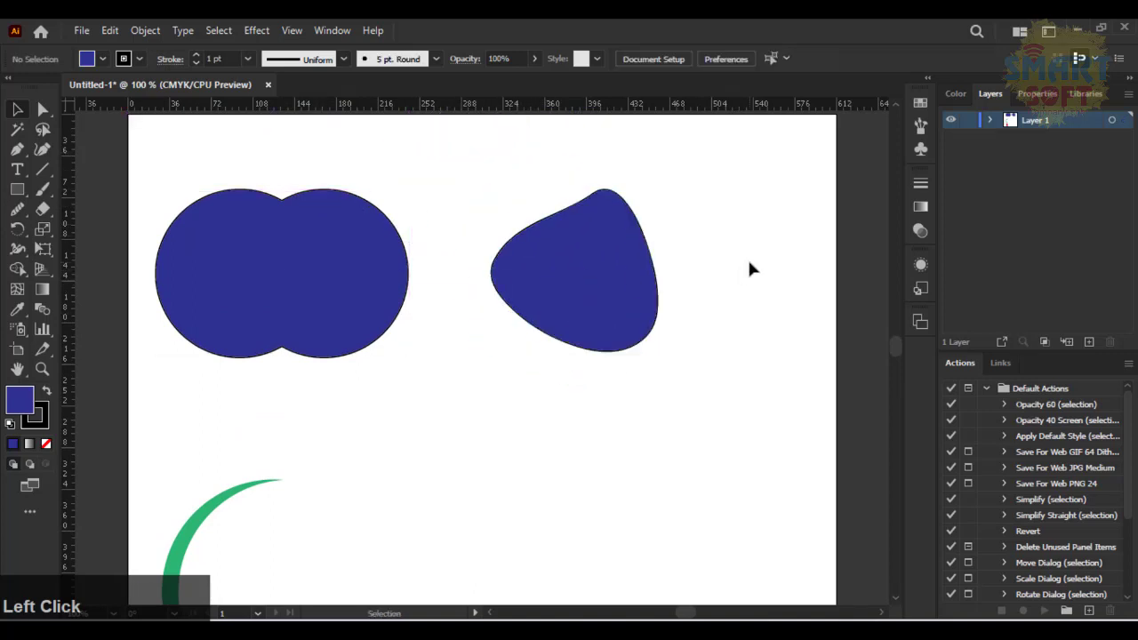
left_click(593, 260)
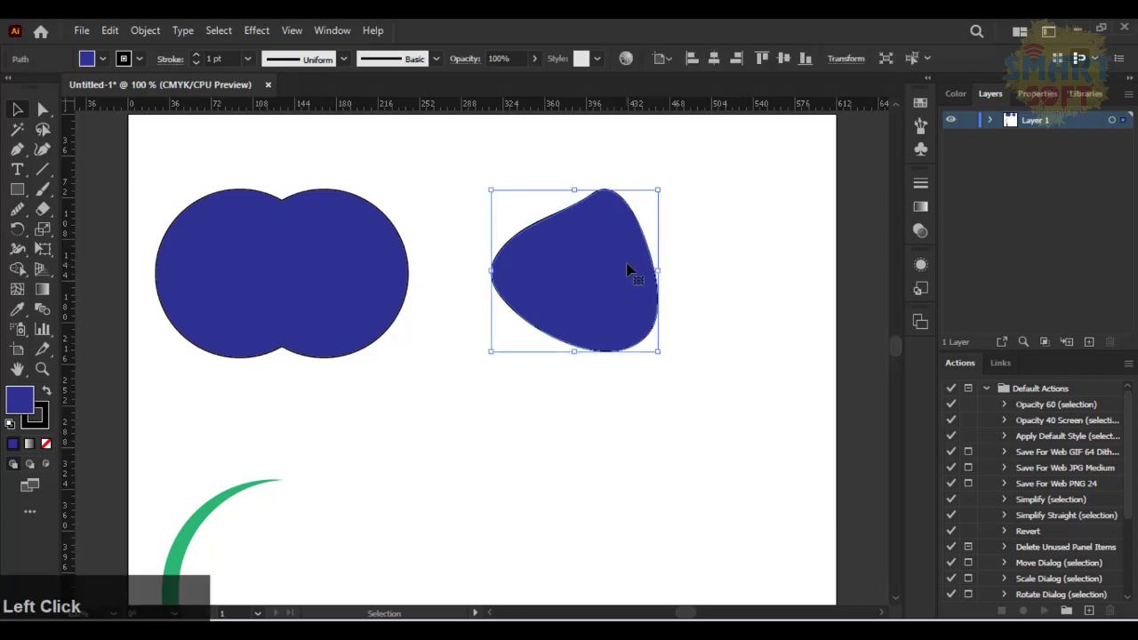
left_click_drag(628, 270, 582, 274)
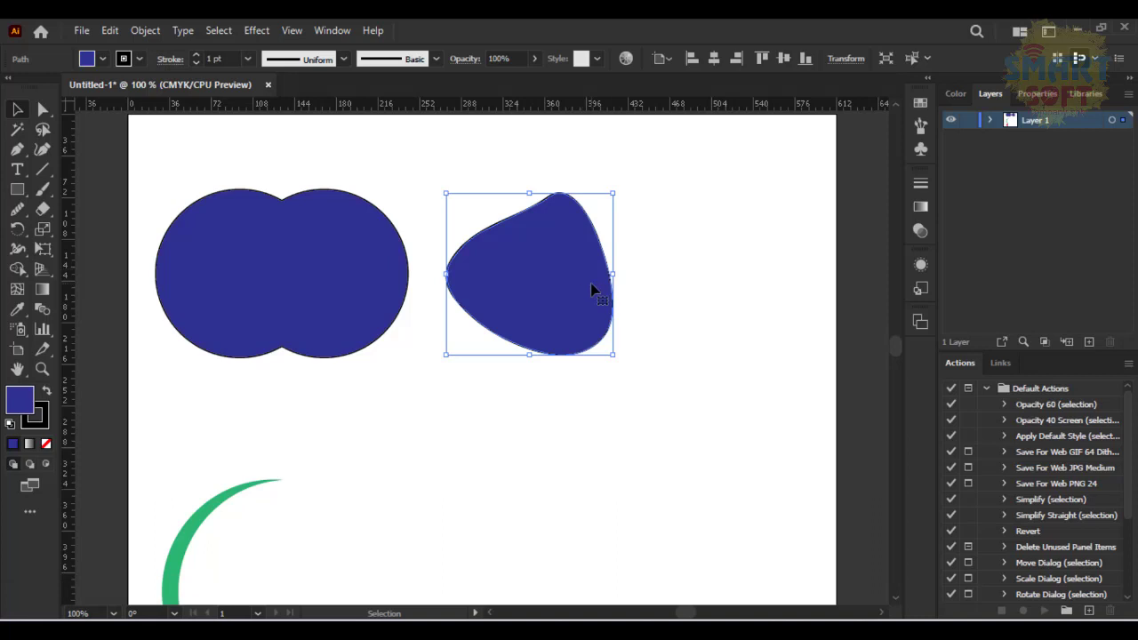
Duplicate the red leaf shape and place the copy beside the green crescent
key("ctrl+minus")
key("ctrl+minus")
key("space")
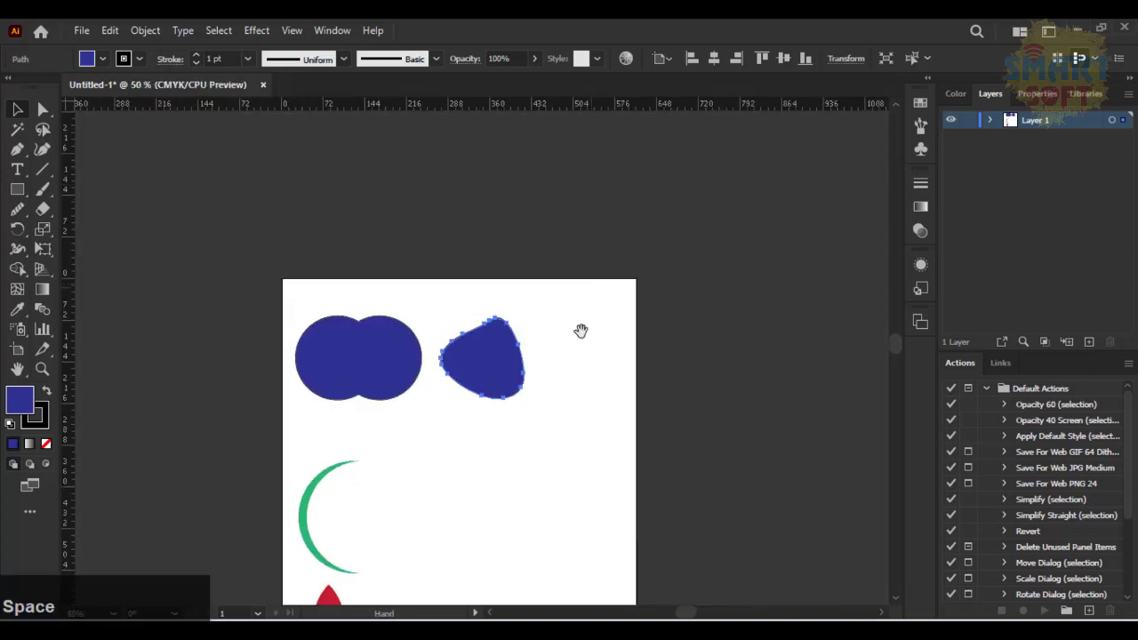
left_click_drag(579, 330, 458, 193)
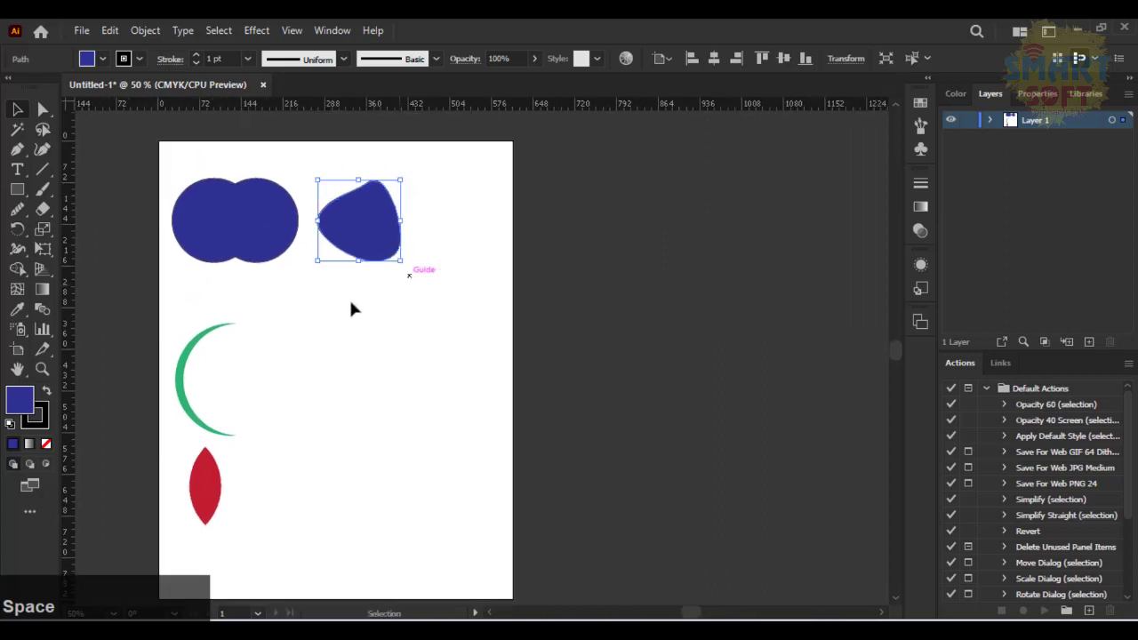
left_click_drag(216, 461, 297, 377)
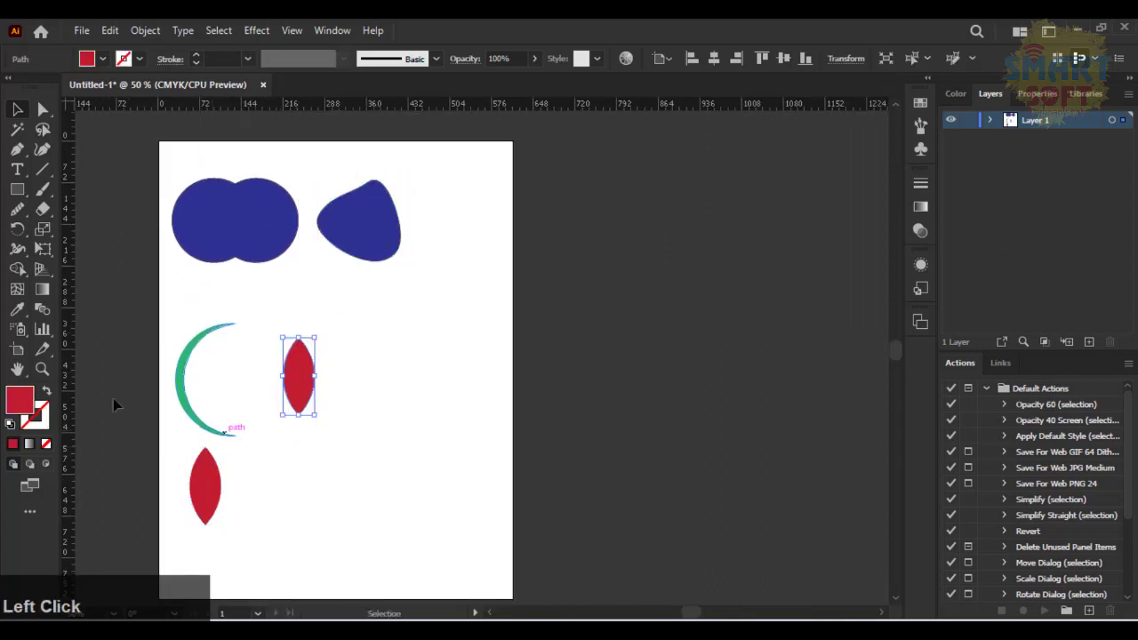
Shorten the artboard from its lower edge to a height of 529 pt with the Artboard tool, keeping its width
left_click(26, 352)
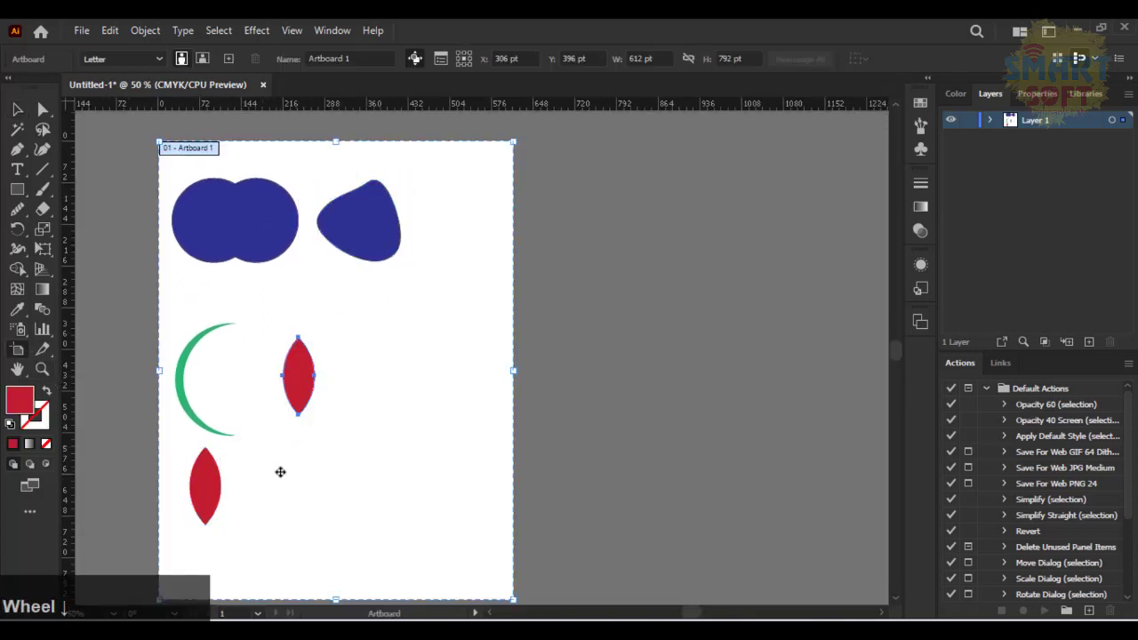
scroll(283, 475, "down", 3)
left_click_drag(340, 498, 339, 347)
scroll(342, 348, "up", 5)
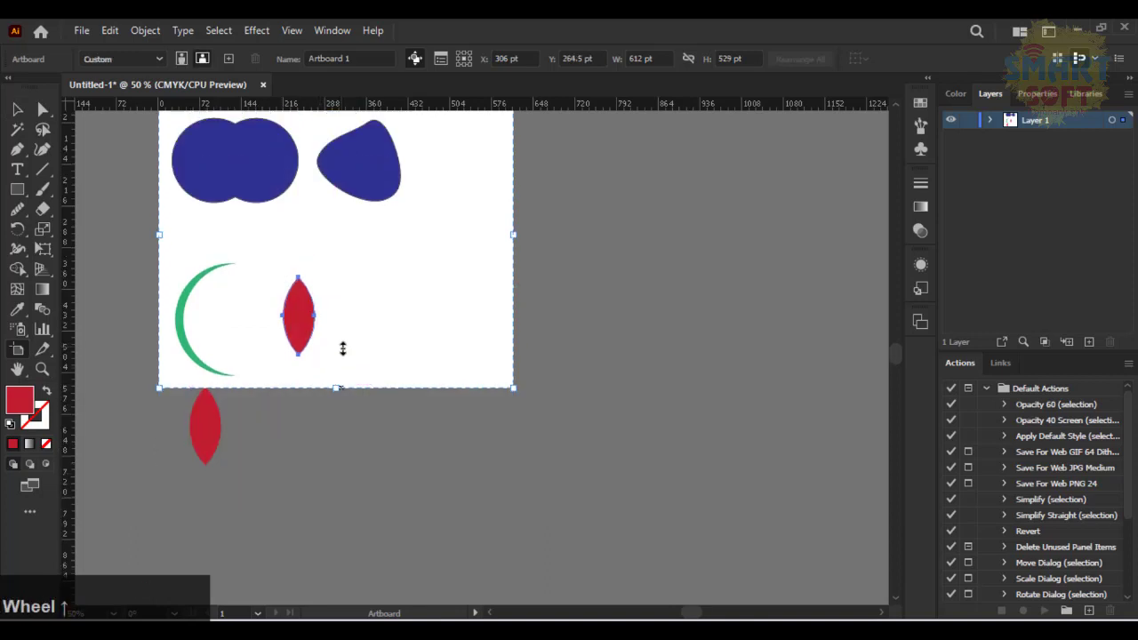
key("Escape")
key("v")
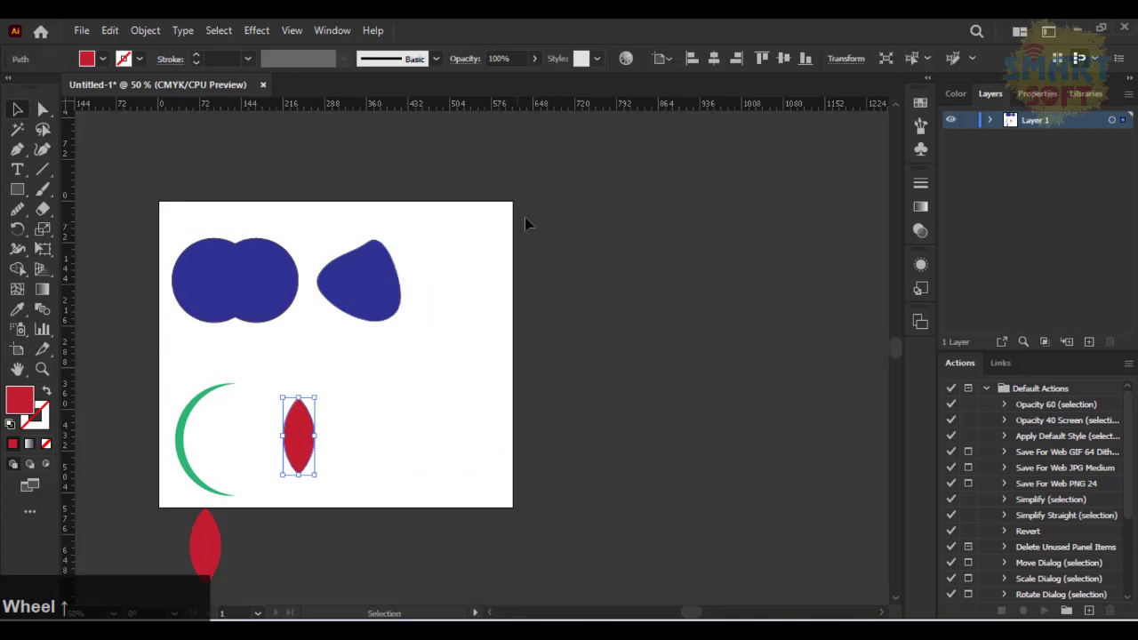
Draw a second artboard 529 pt high beside the first and narrow it to about the first one's width
left_click(17, 348)
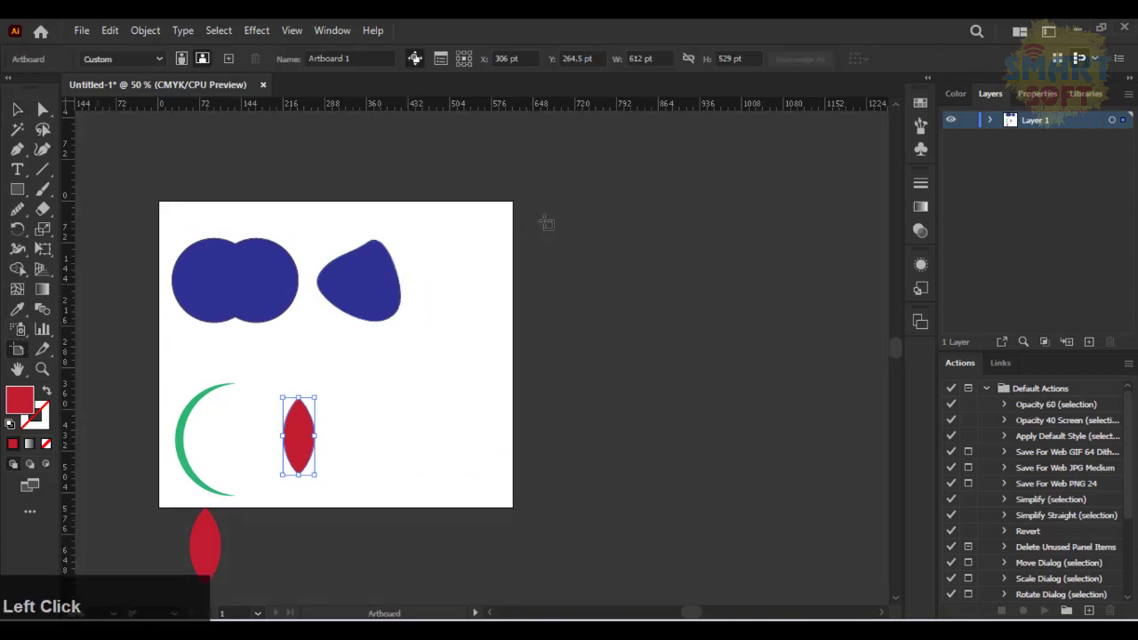
left_click_drag(528, 202, 842, 508)
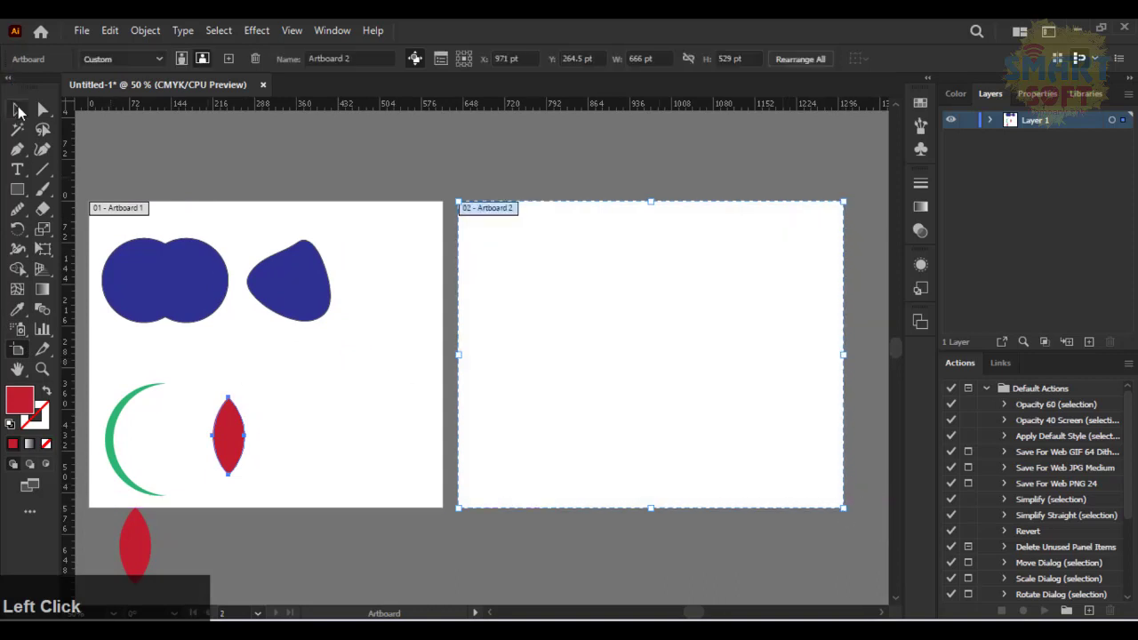
left_click_drag(843, 354, 815, 354)
left_click(16, 110)
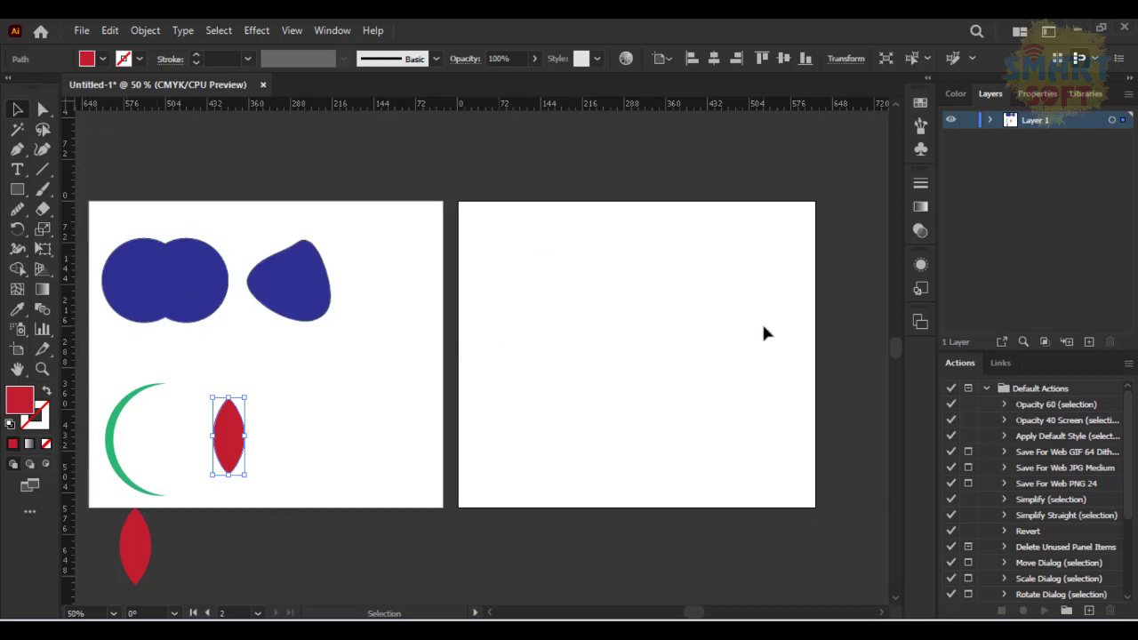
Delete the leftover red leaf shape lying below the first artboard
scroll(487, 383, "down", 4)
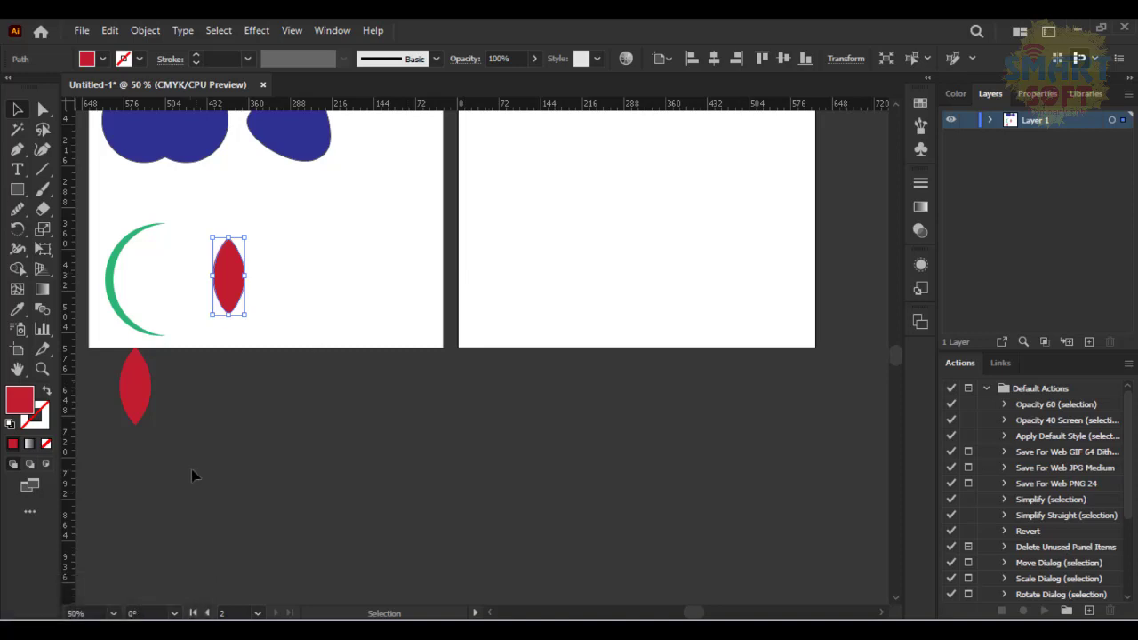
left_click(132, 392)
key("Delete")
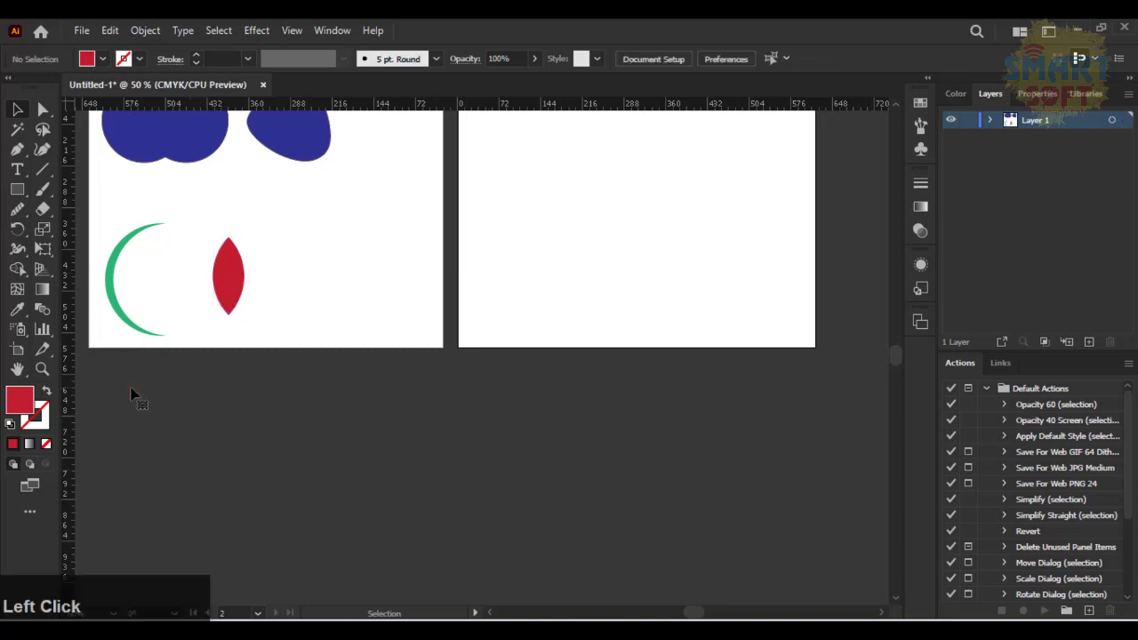
scroll(131, 393, "up", 4)
scroll(349, 340, "down", 2)
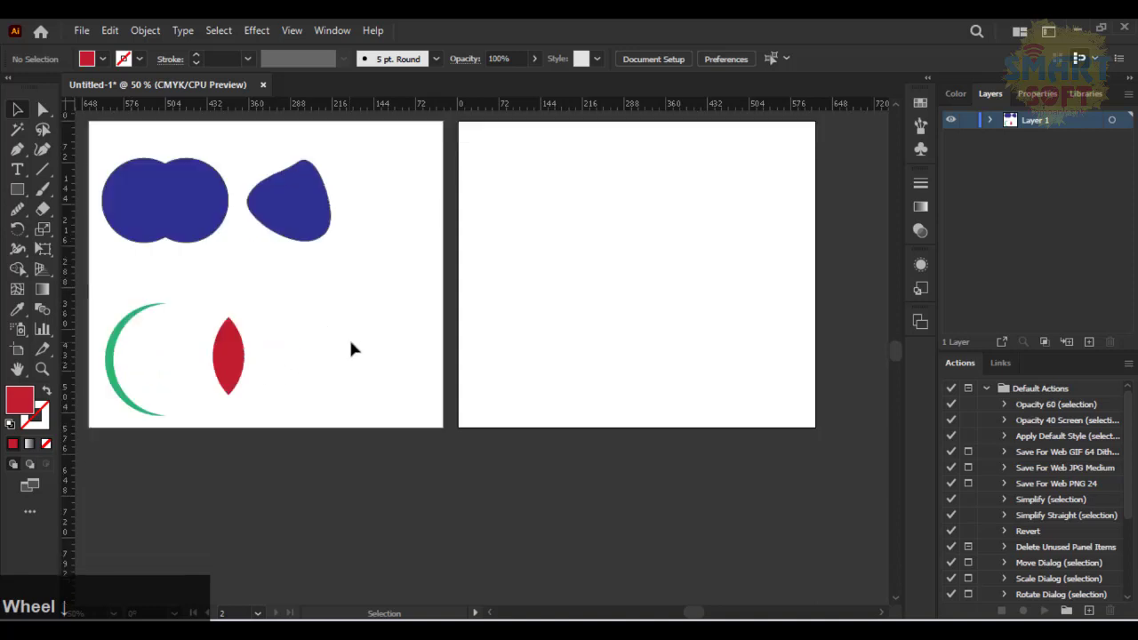
Make the empty second artboard active and fit it in the window
left_click_drag(458, 311, 396, 329)
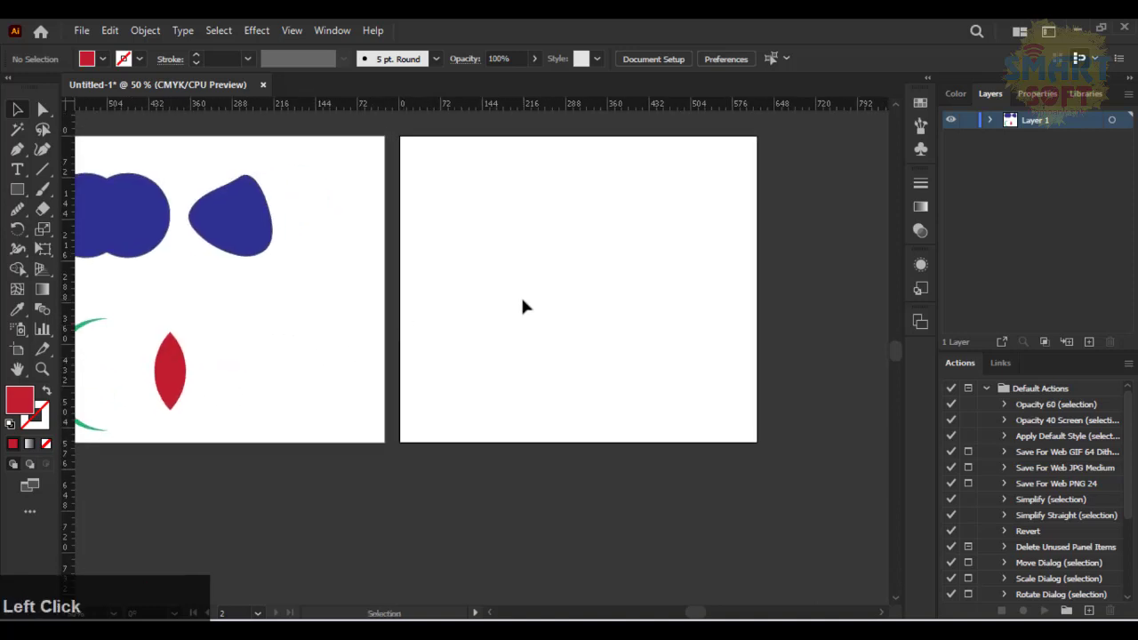
left_click(341, 277)
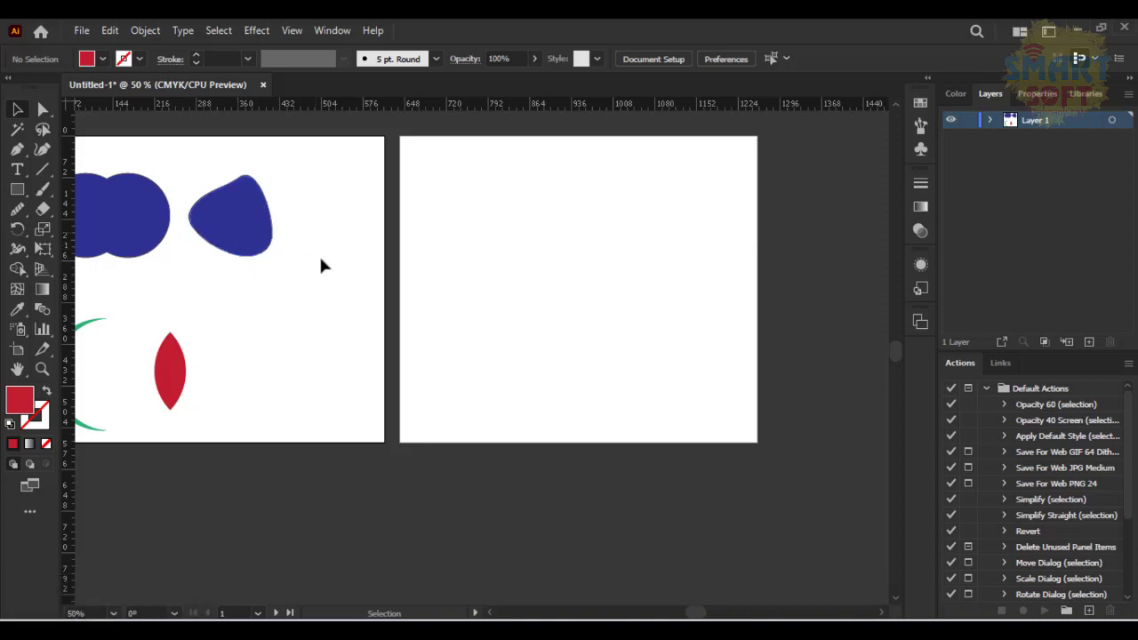
left_click(601, 287)
key("ctrl+0")
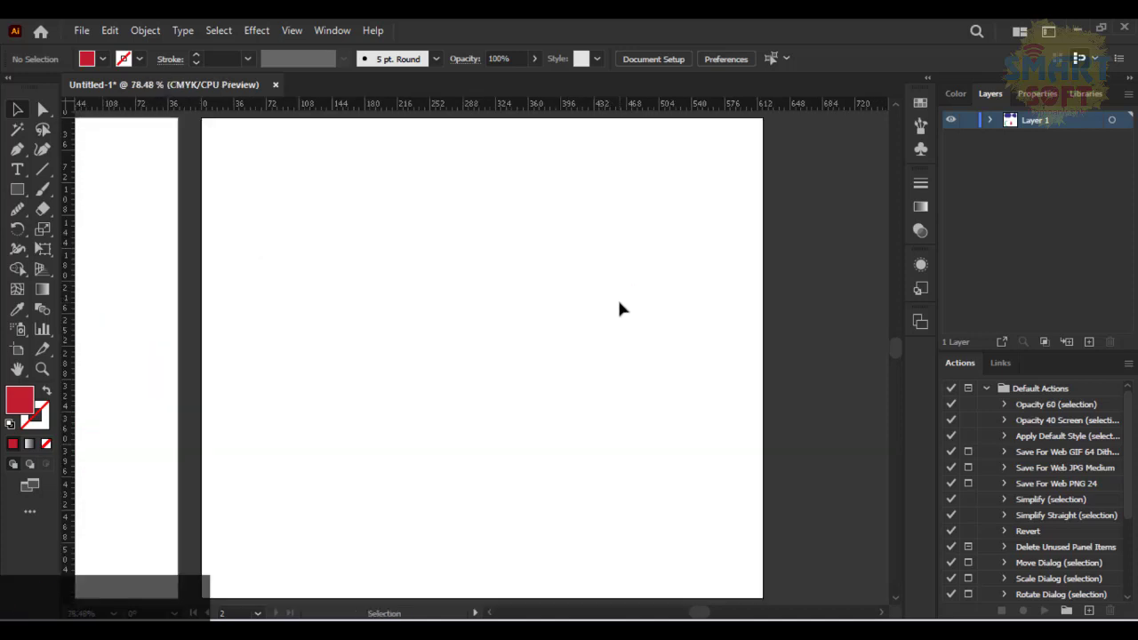
left_click_drag(564, 305, 613, 300)
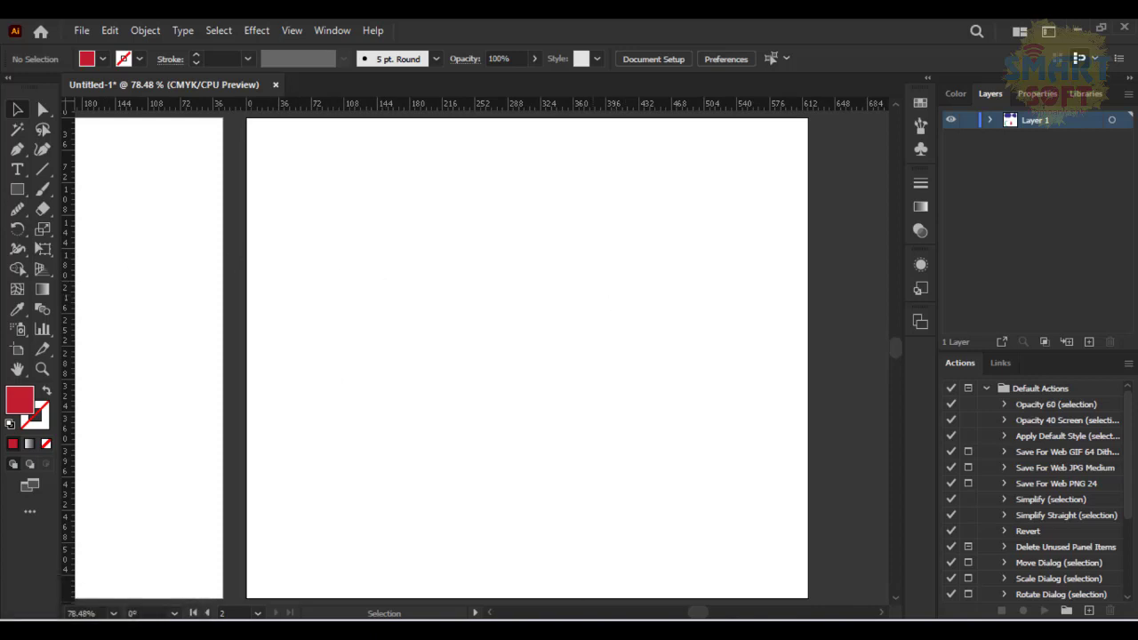
Place the eagle logo image images (2).jpeg from the Ai_Lesson_7 folder onto the second artboard
left_click(588, 629)
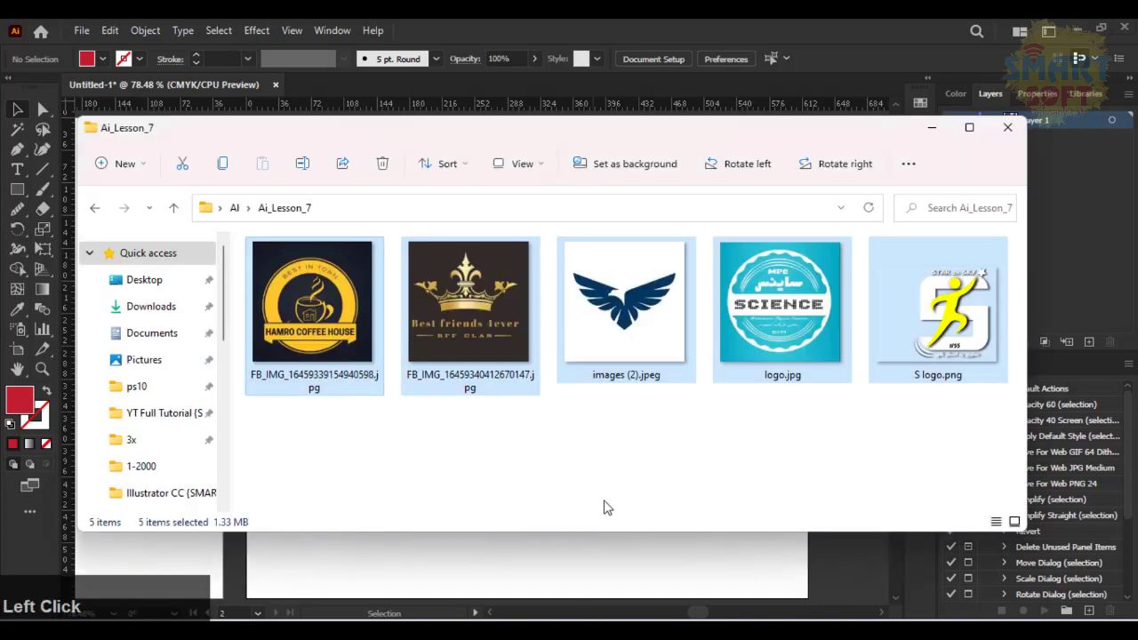
left_click(631, 342)
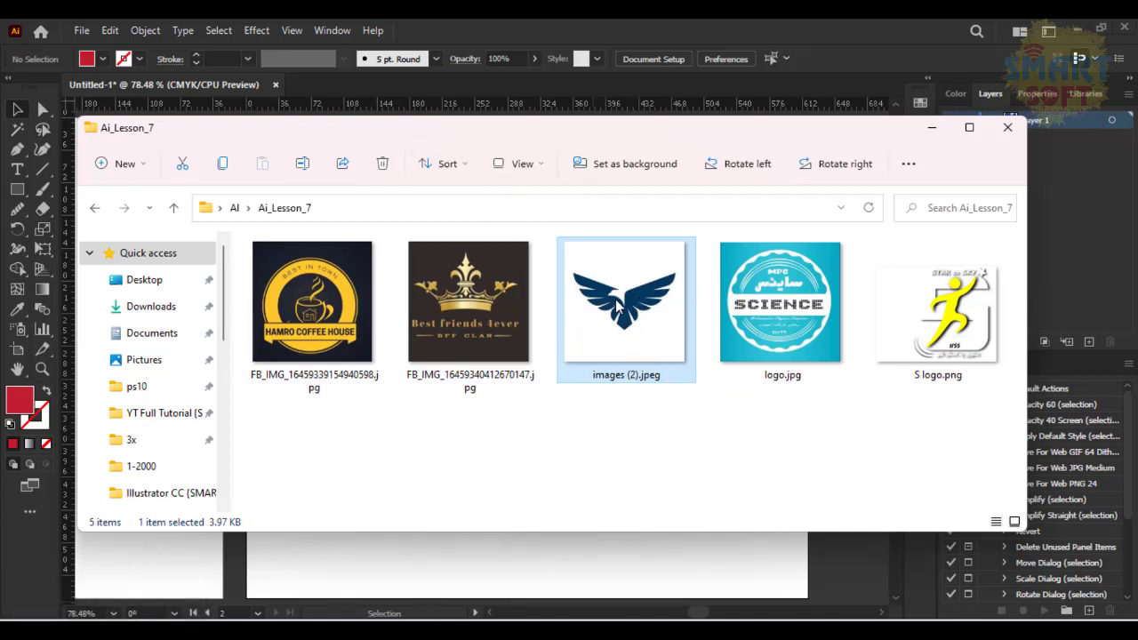
left_click_drag(617, 305, 623, 553)
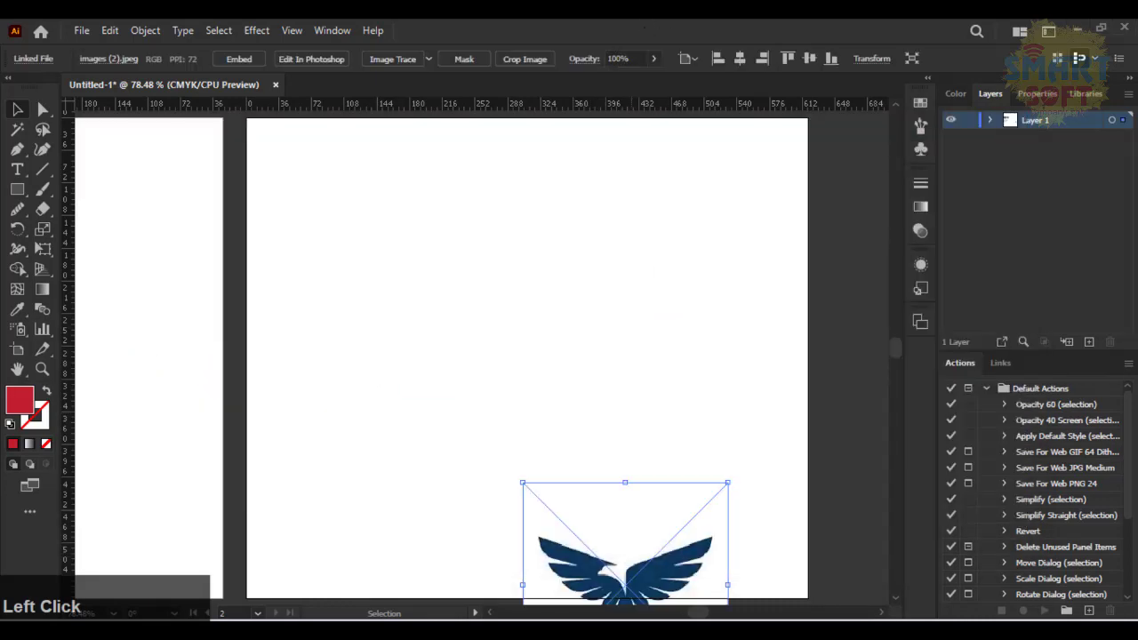
Position the eagle image in the middle of the second artboard and enlarge it proportionally to about twice its size
left_click_drag(604, 590, 502, 357)
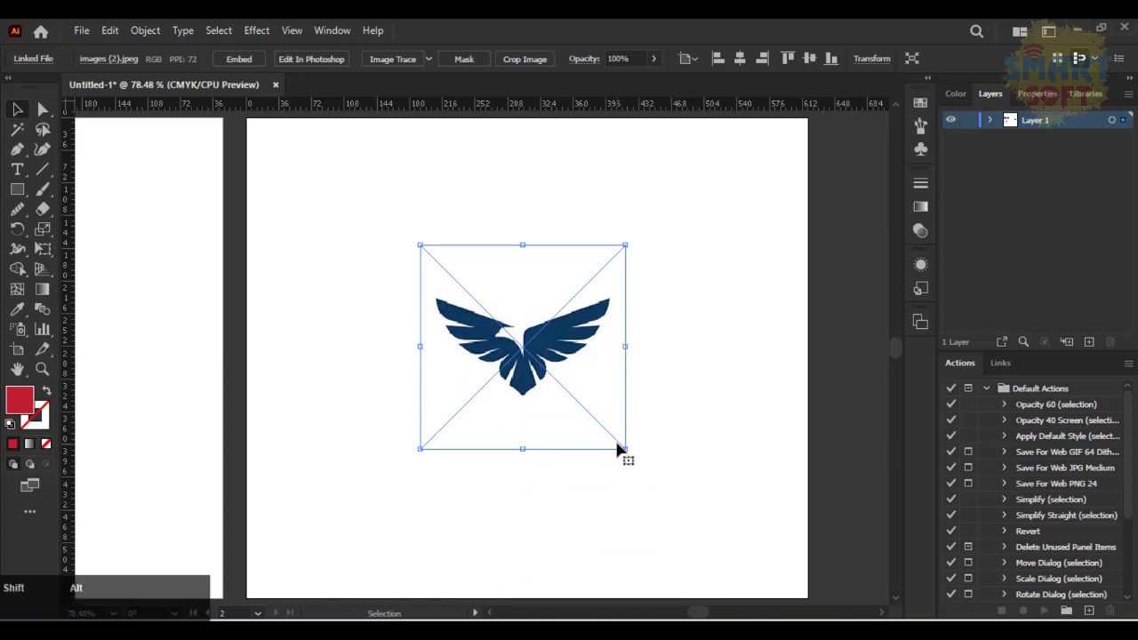
left_click_drag(624, 448, 747, 544)
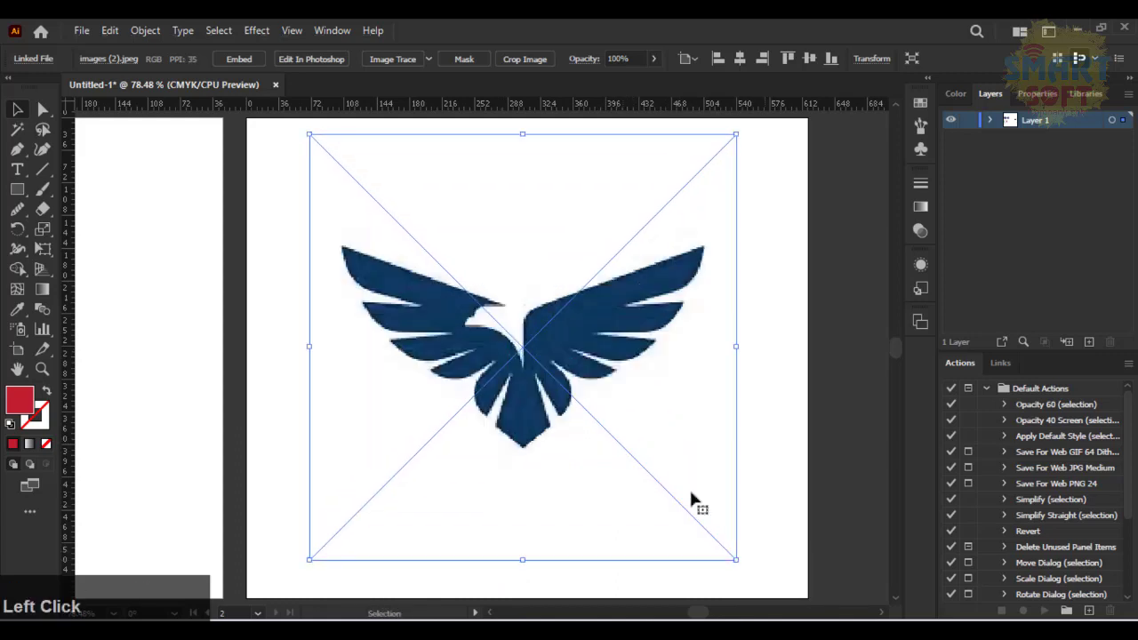
left_click_drag(565, 378, 564, 390)
scroll(565, 390, "down", 6)
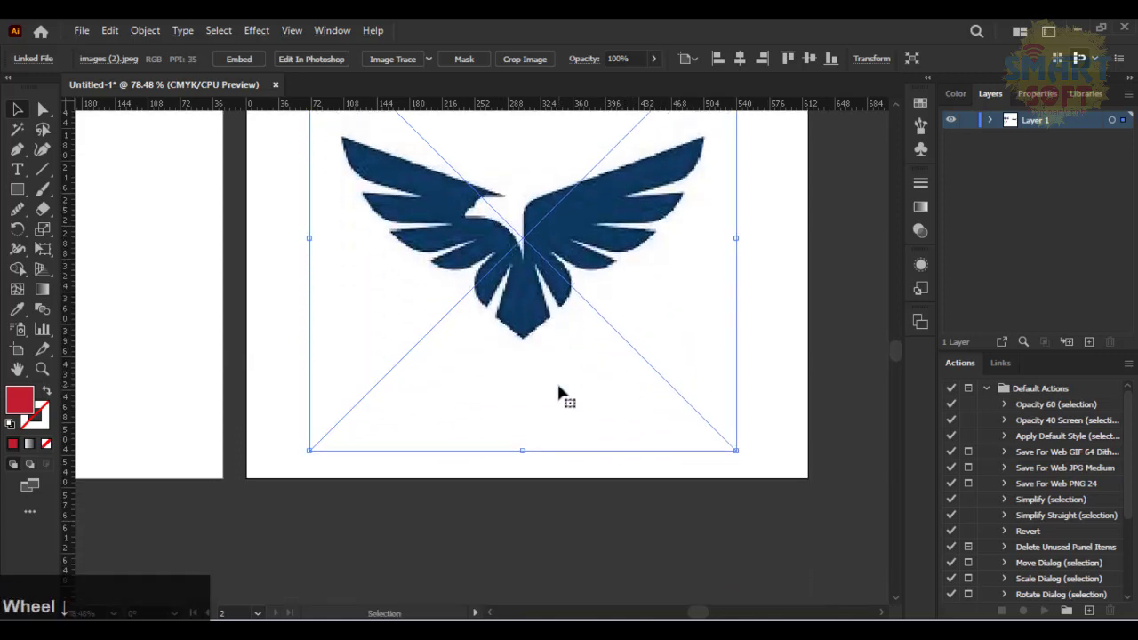
scroll(559, 386, "up", 5)
scroll(558, 391, "up", 3)
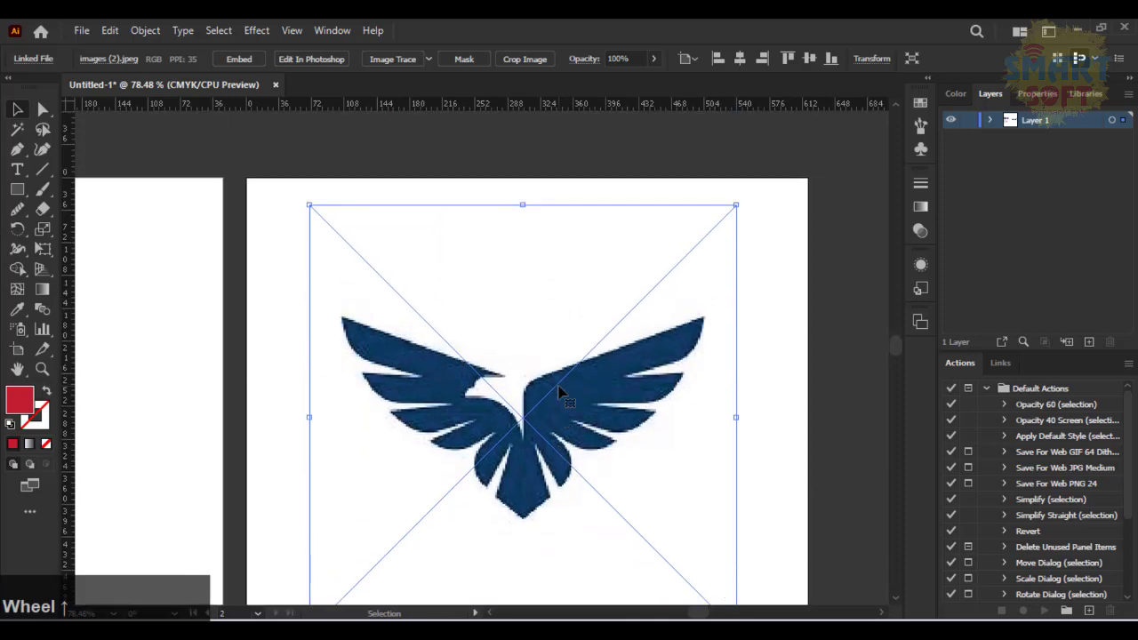
left_click_drag(558, 391, 565, 371)
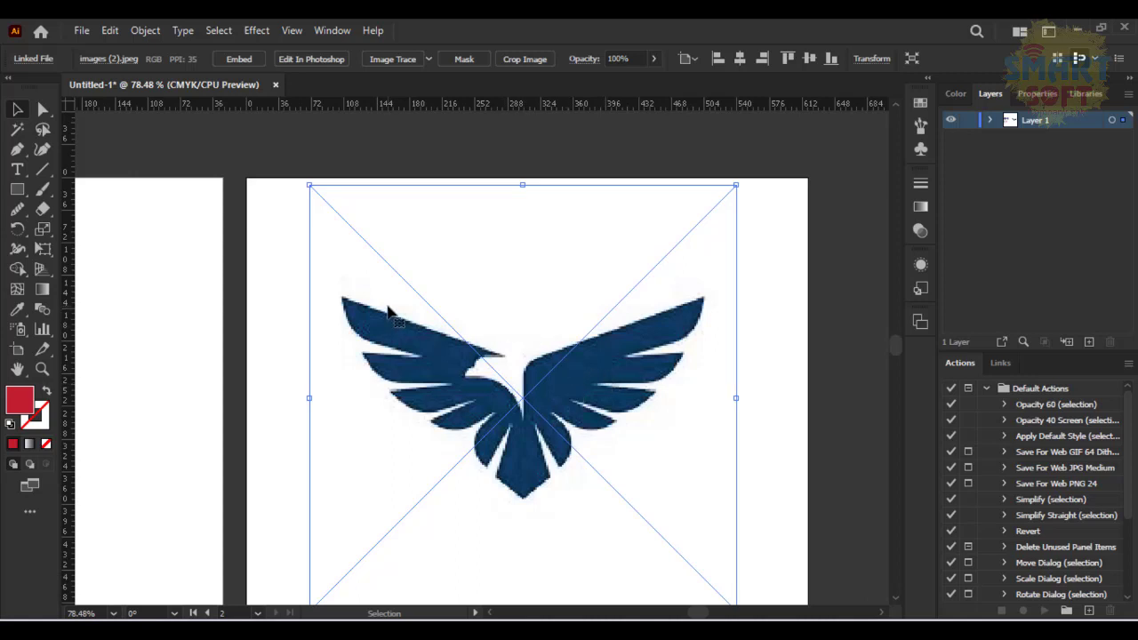
Embed the linked eagle image in the document and lower its opacity to 49%
left_click(237, 59)
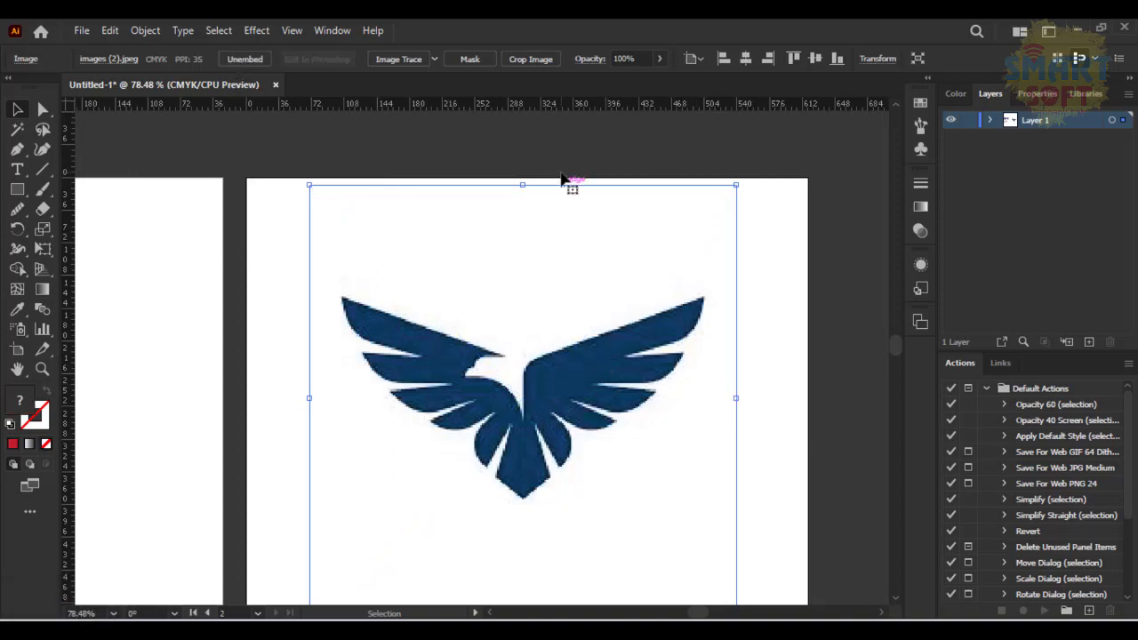
left_click(663, 57)
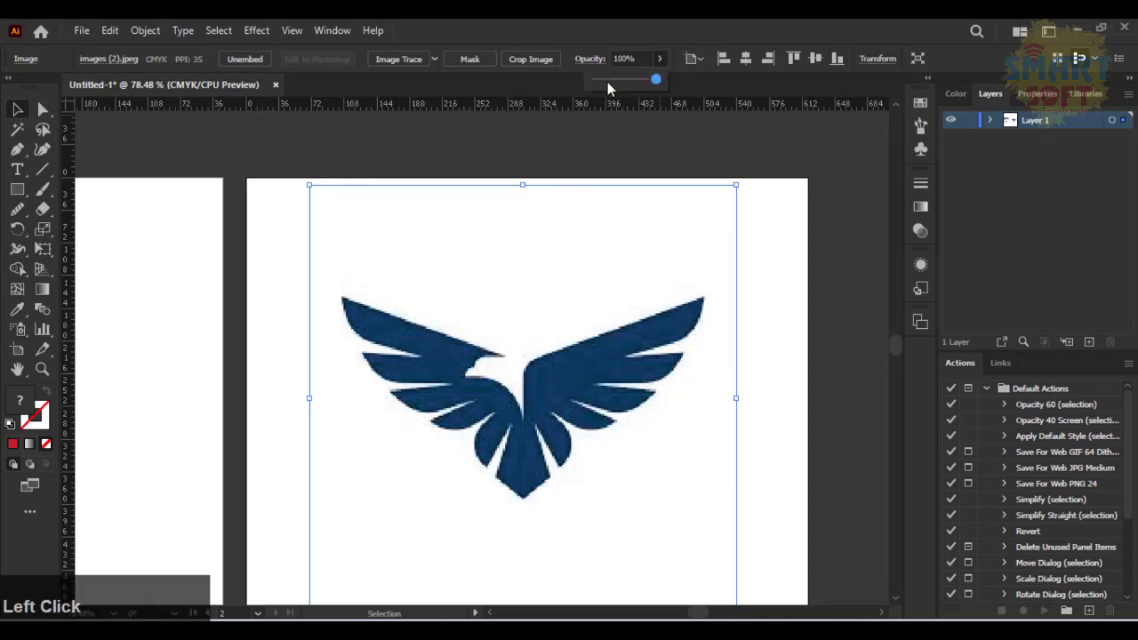
left_click(606, 82)
left_click(651, 82)
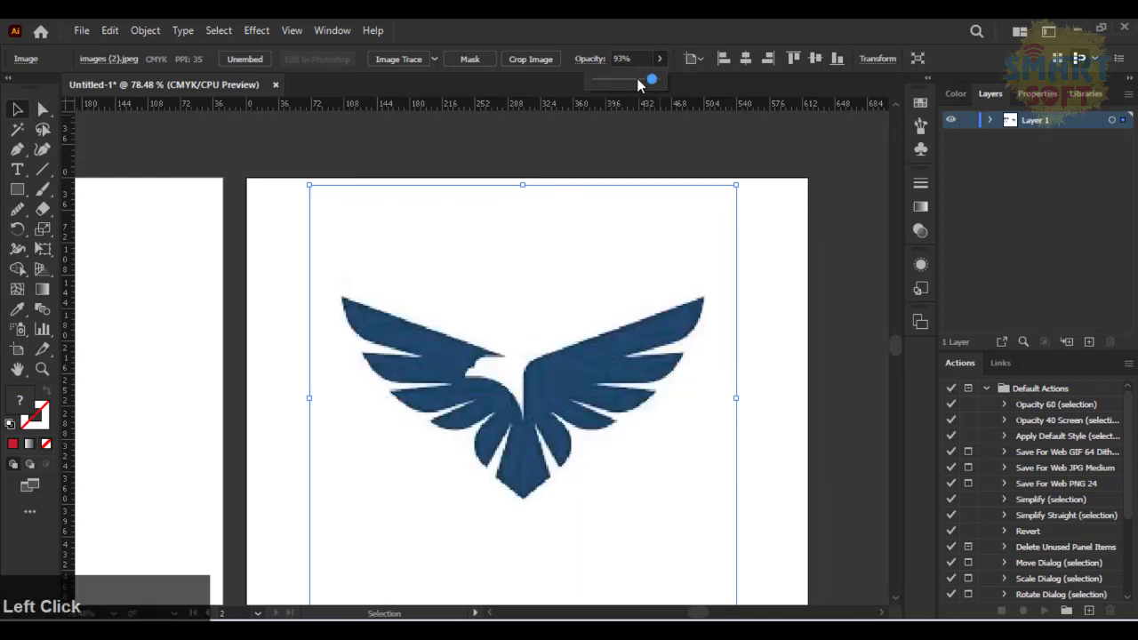
left_click_drag(638, 85, 624, 81)
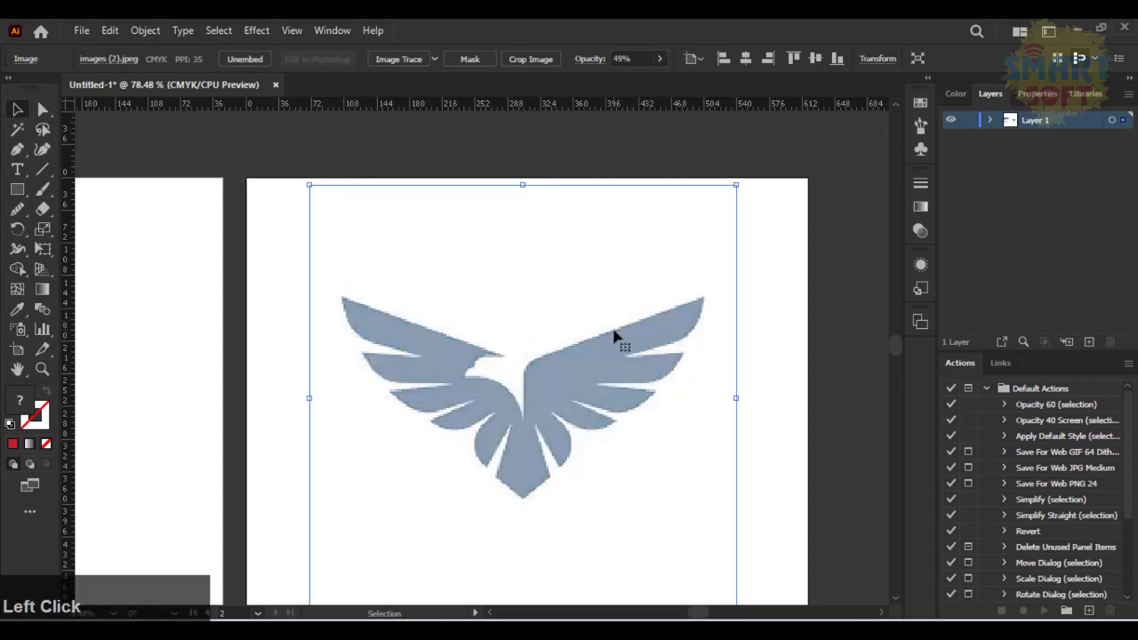
Lock the faded eagle image in place as a tracing template
key("ctrl")
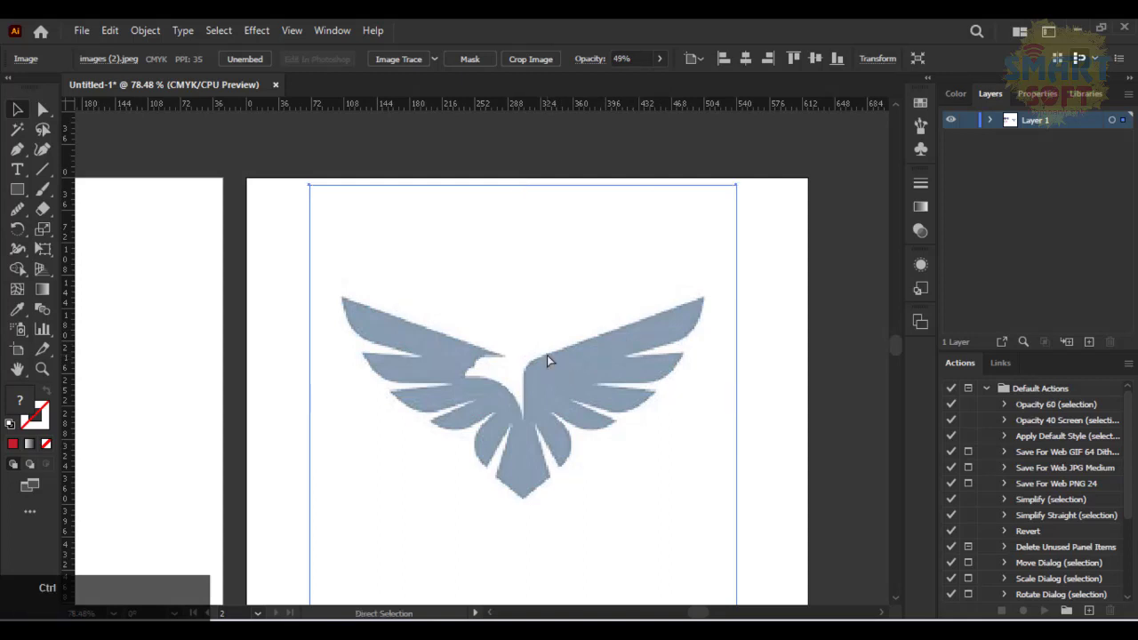
key("ctrl+2")
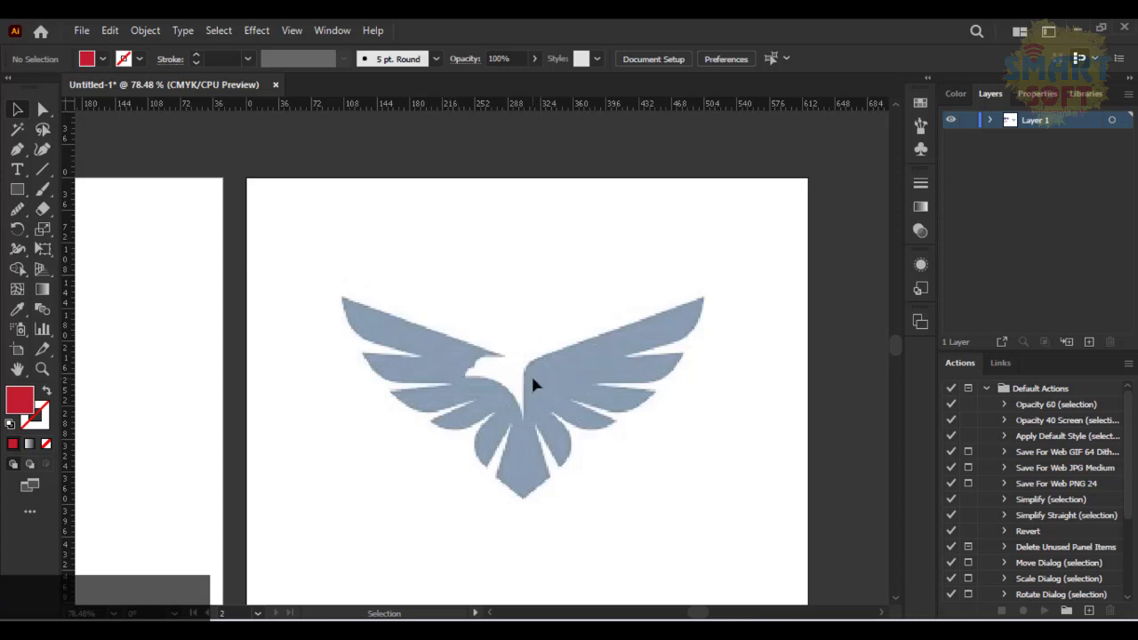
Unlock the eagle image and undo that unlock
right_click(533, 382)
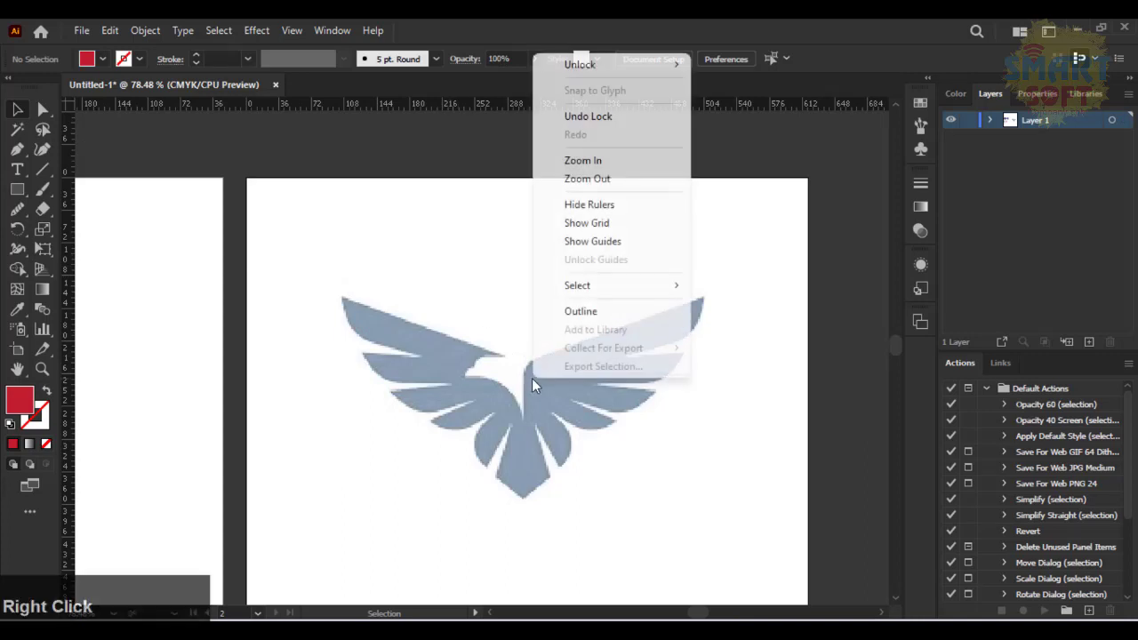
left_click(586, 64)
left_click(660, 64)
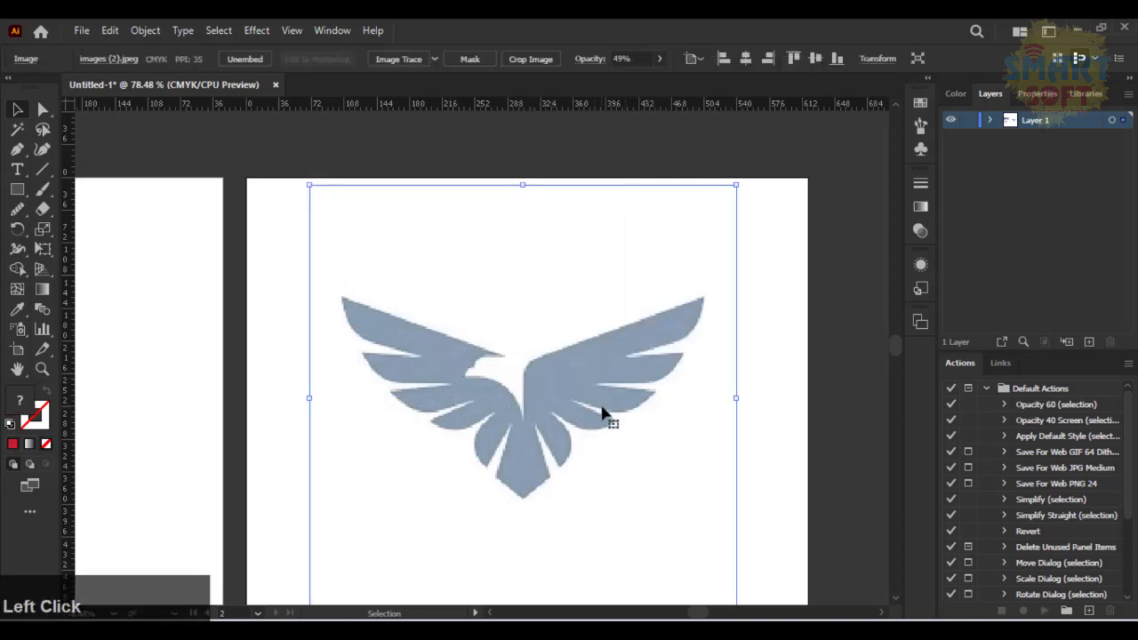
right_click(585, 374)
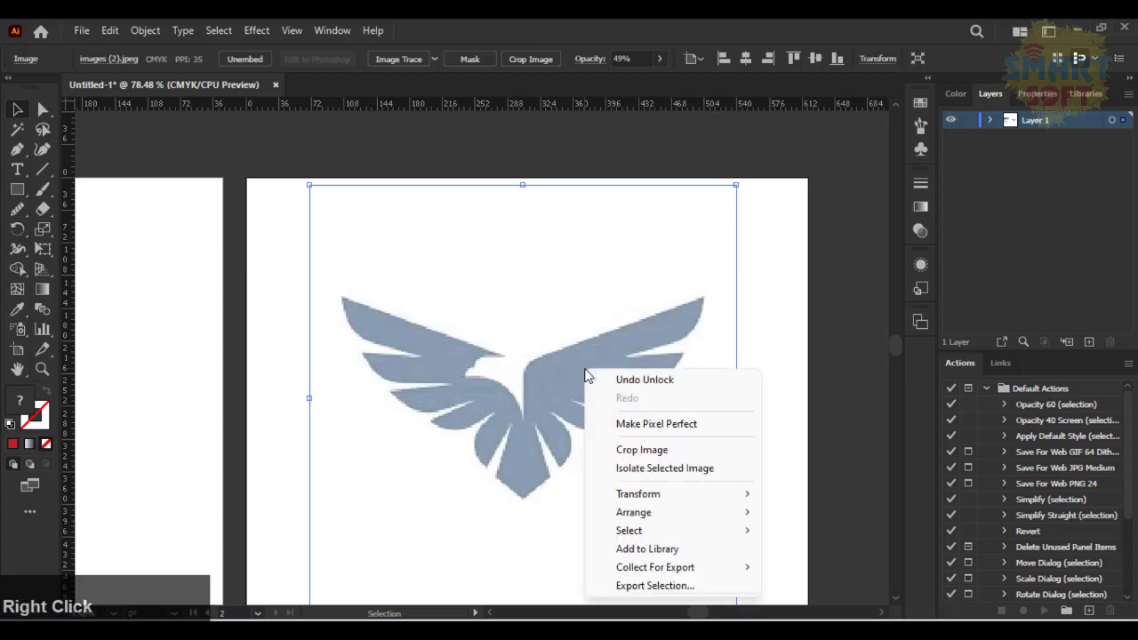
left_click(614, 380)
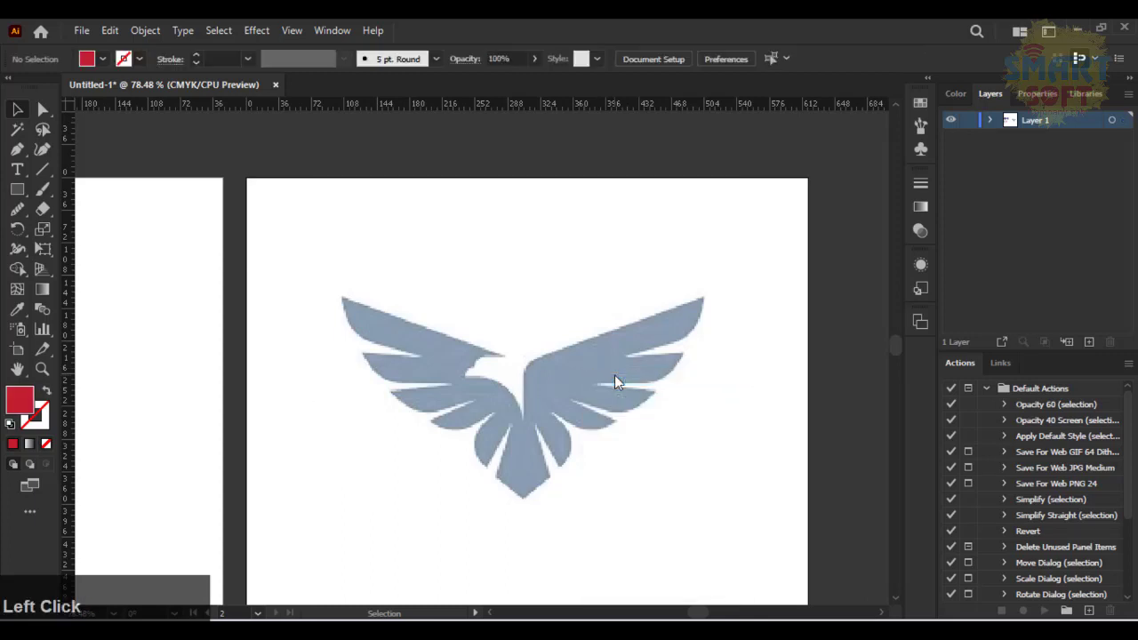
Add a new layer above Layer 1 for tracing the eagle, working at 150% magnification
scroll(581, 299, "down", 3)
scroll(582, 299, "up", 2)
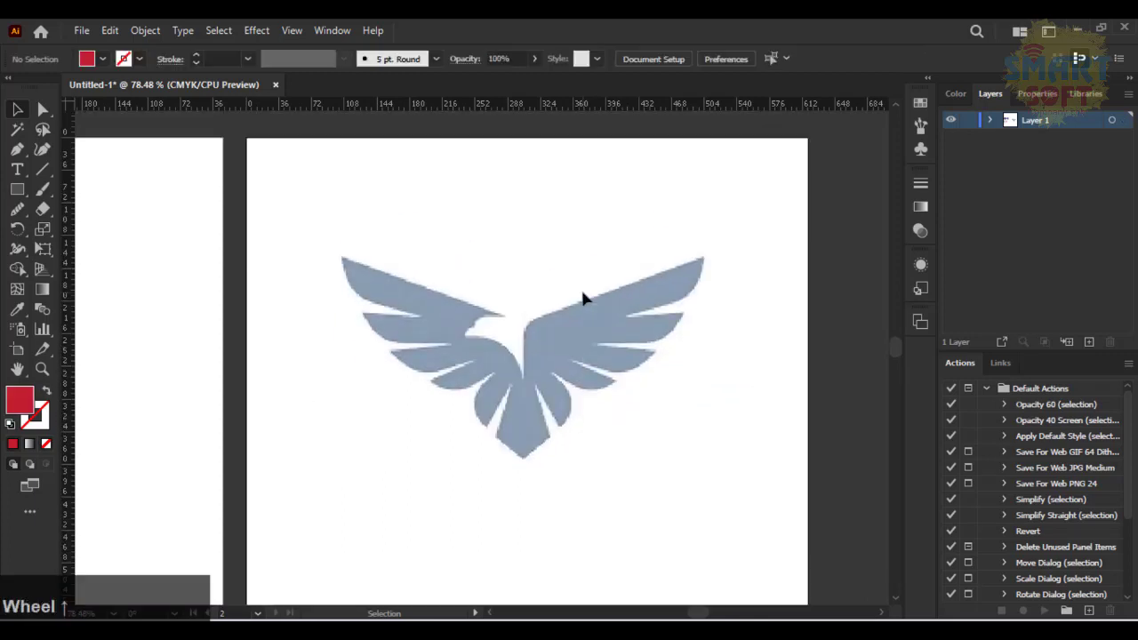
key("ctrl+equal")
key("ctrl+equal")
left_click_drag(580, 291, 444, 304)
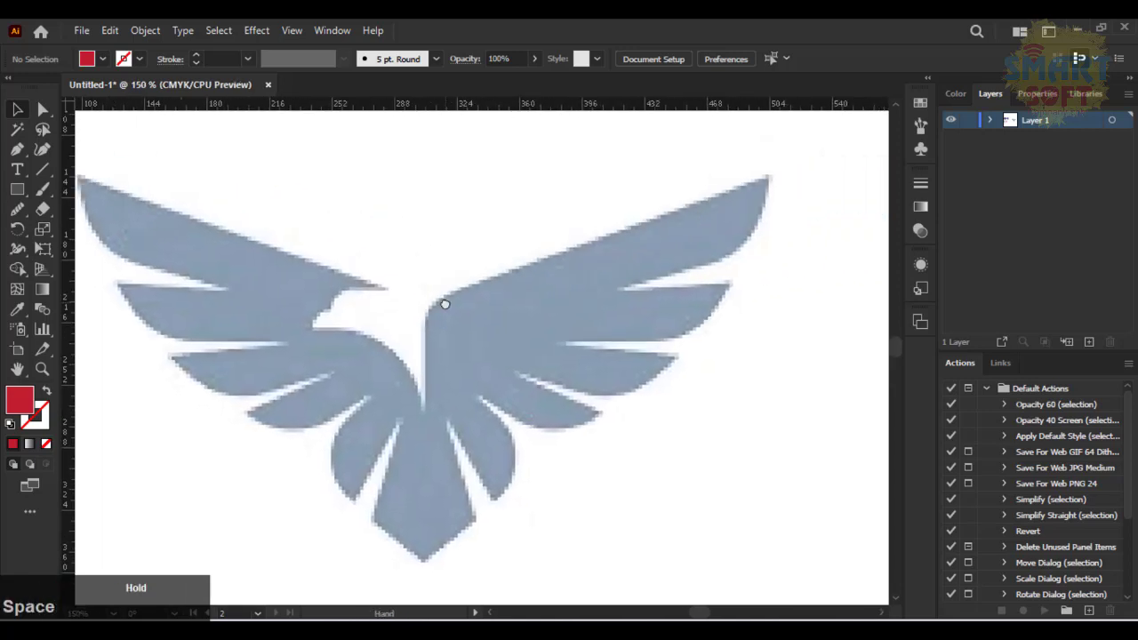
left_click(1088, 342)
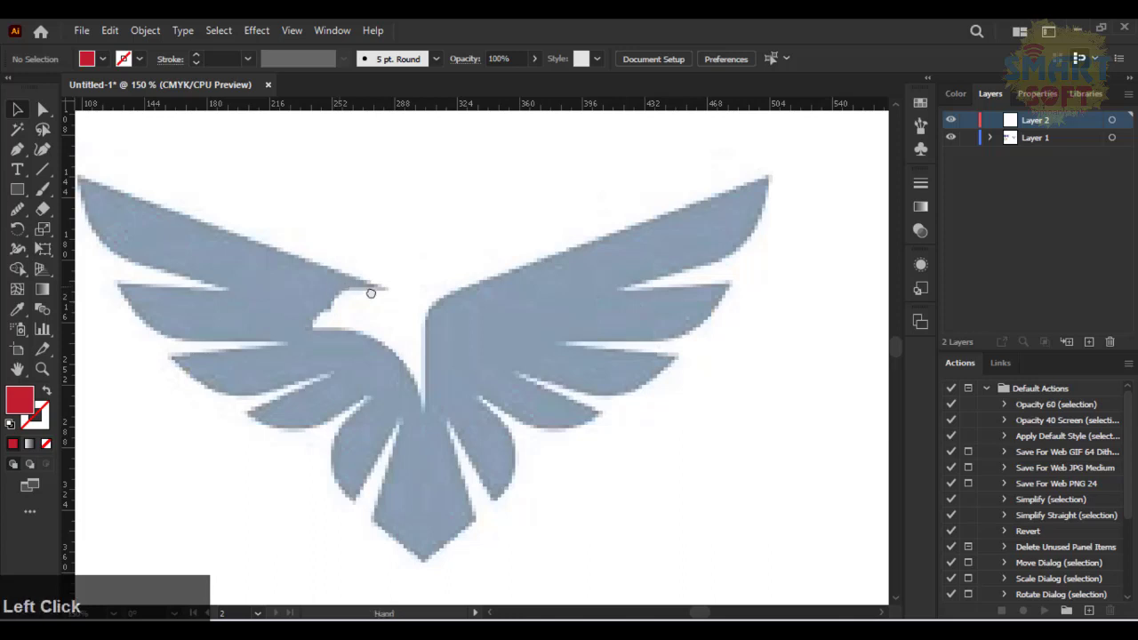
left_click_drag(371, 293, 381, 294)
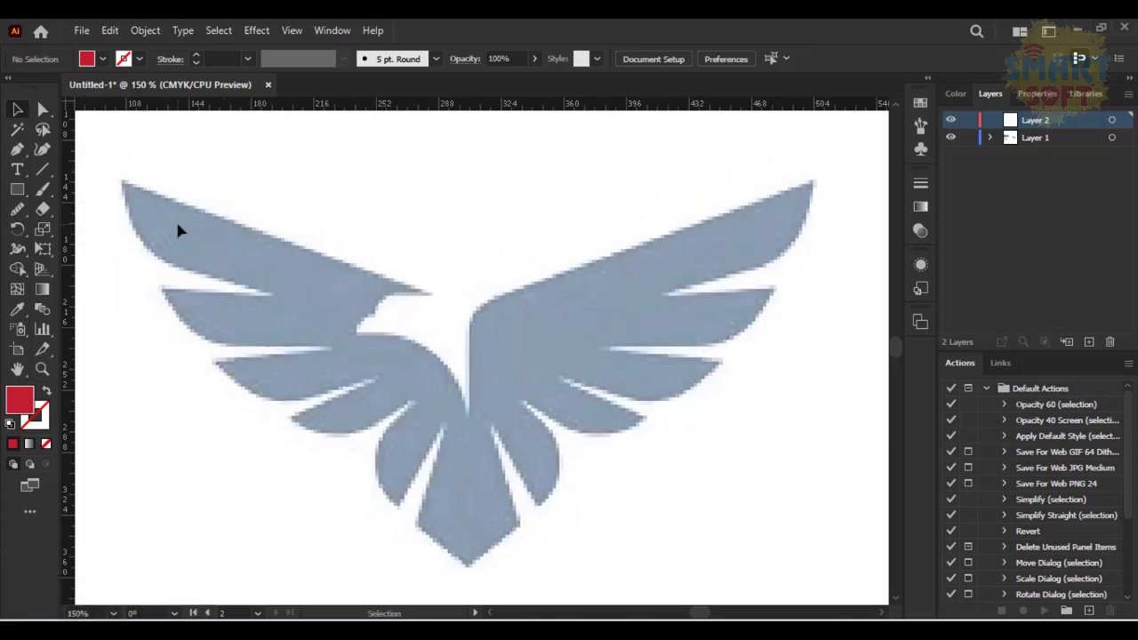
key("p")
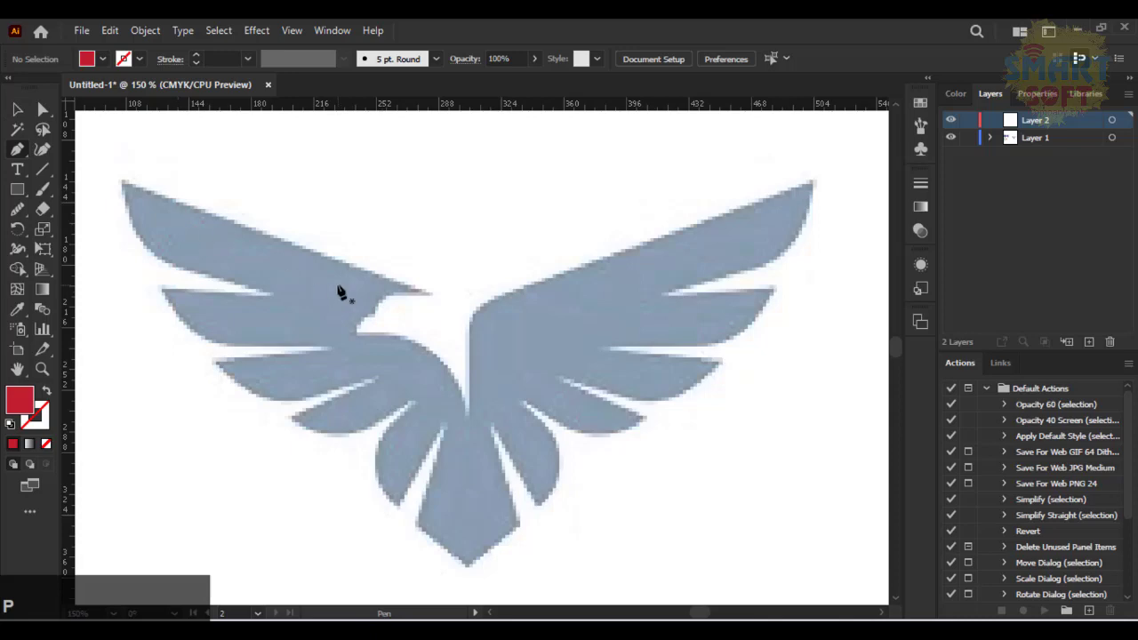
key("ctrl+plus")
left_click_drag(345, 307, 490, 379)
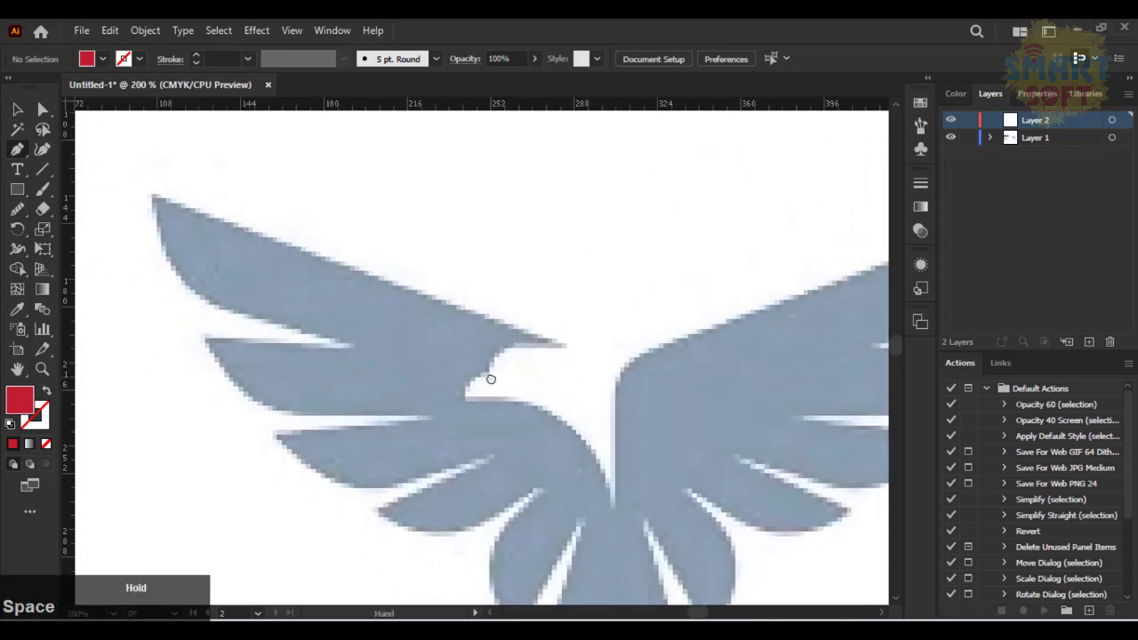
key("ctrl+equal")
key("ctrl+equal")
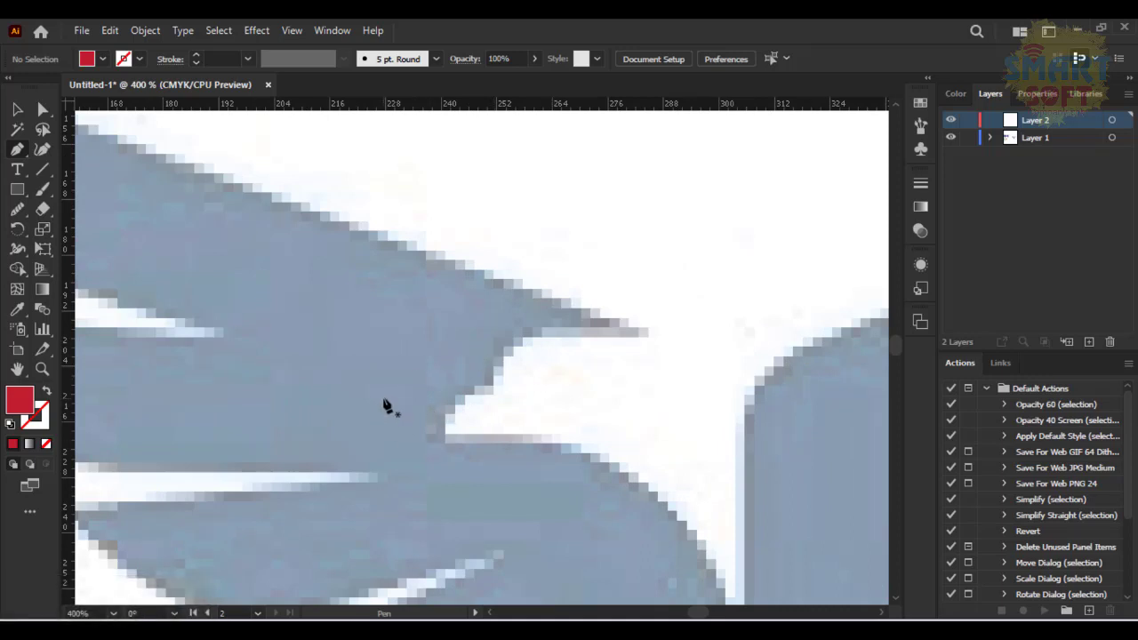
left_click(638, 333)
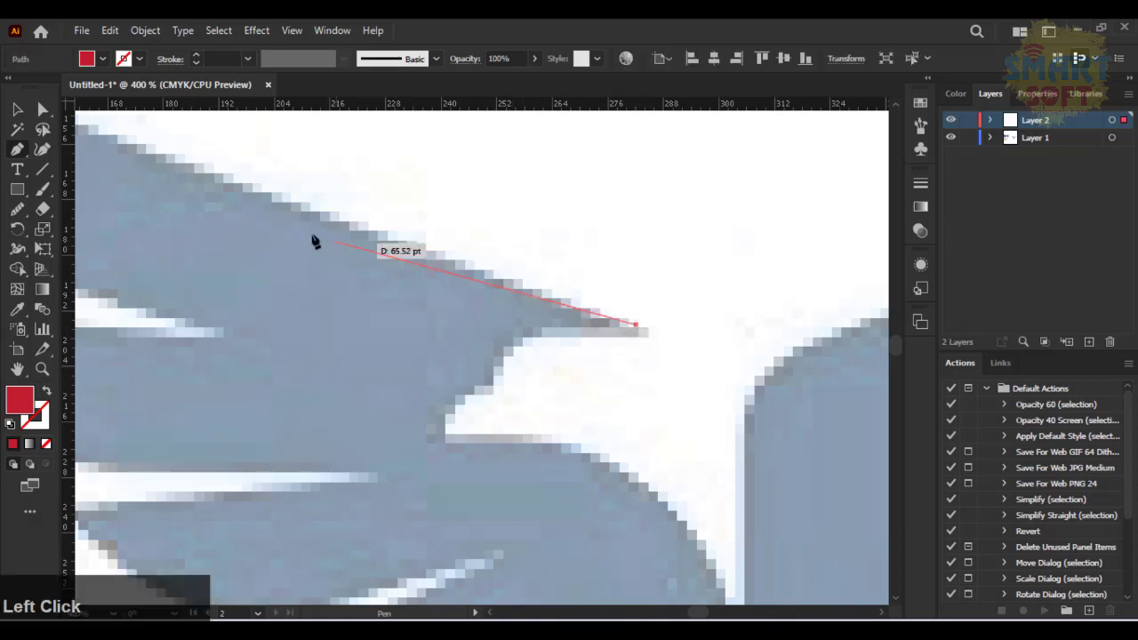
left_click_drag(312, 241, 531, 376)
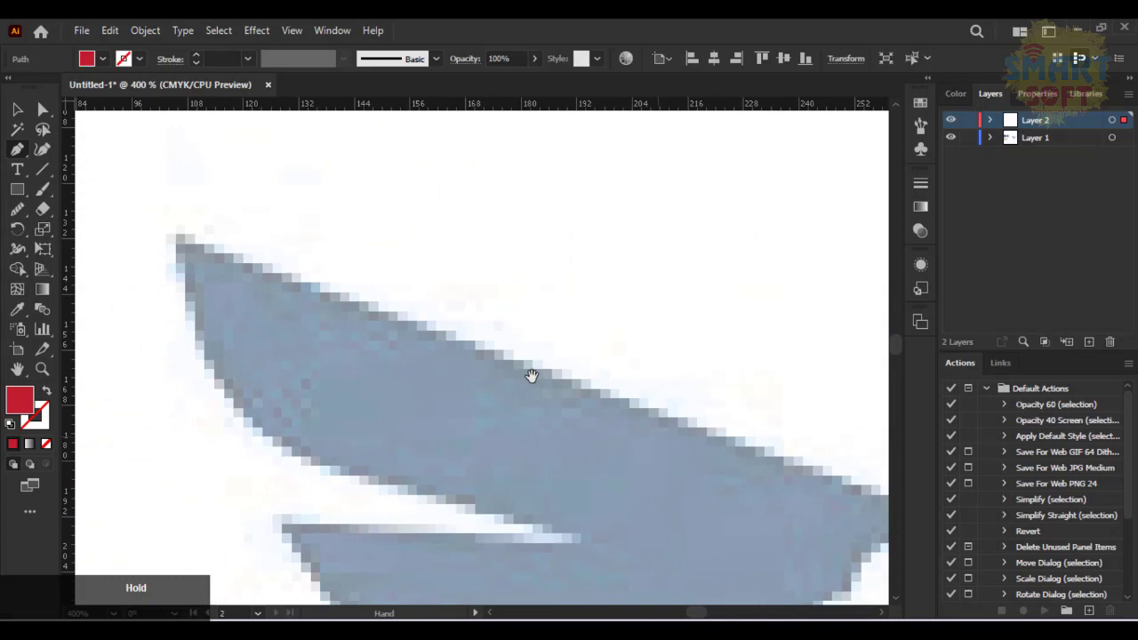
left_click(175, 239)
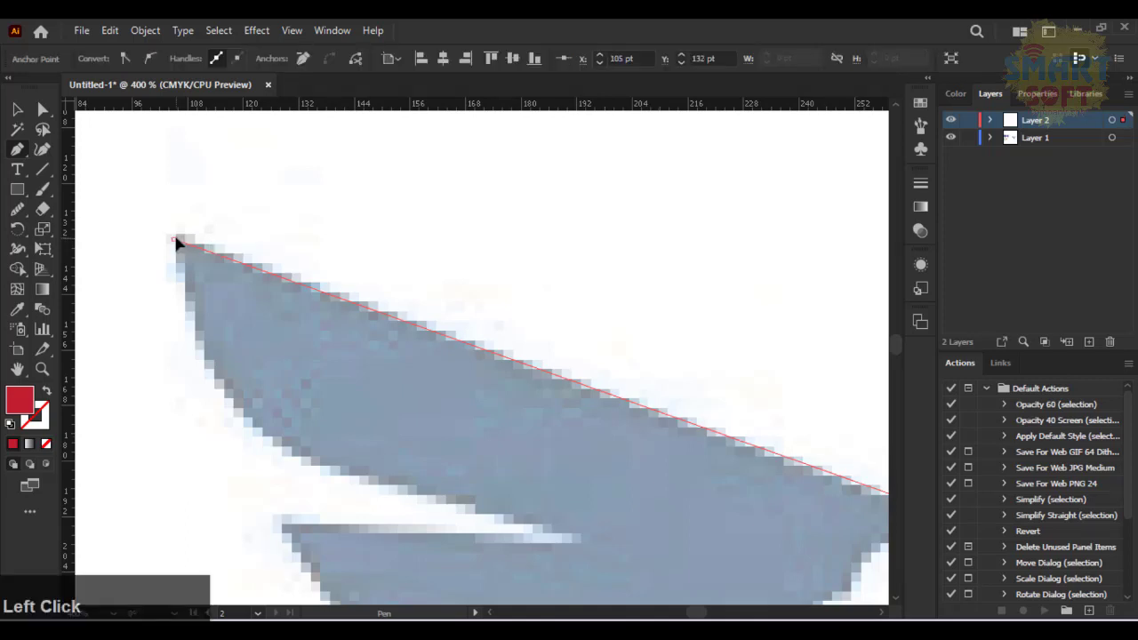
left_click(333, 466)
left_click_drag(481, 486, 446, 447)
key("space")
left_click_drag(526, 531, 436, 400)
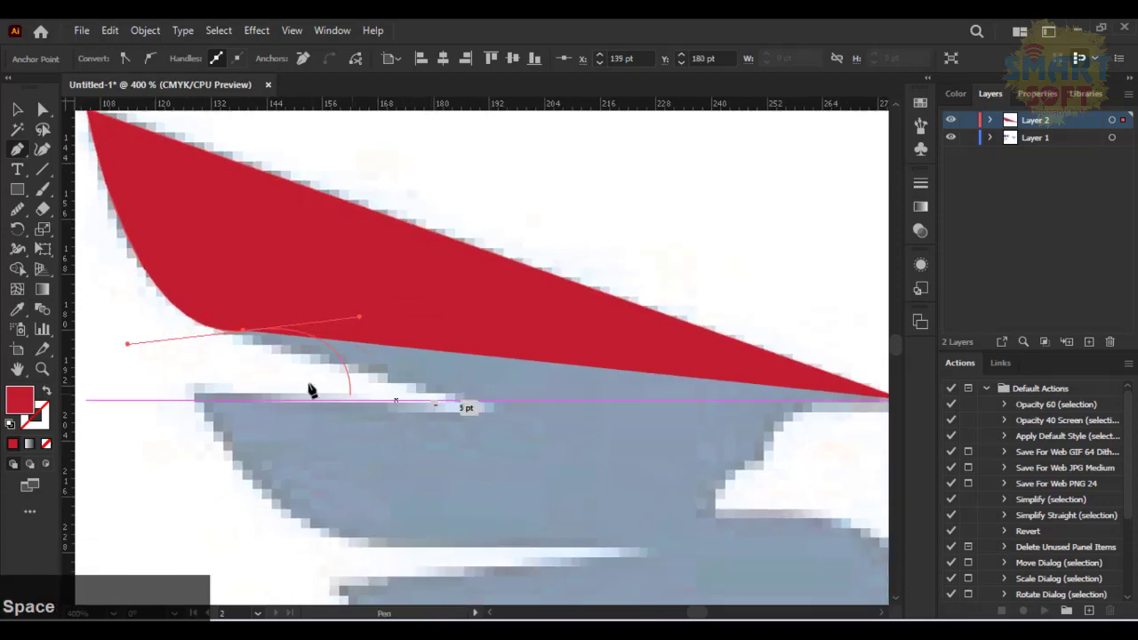
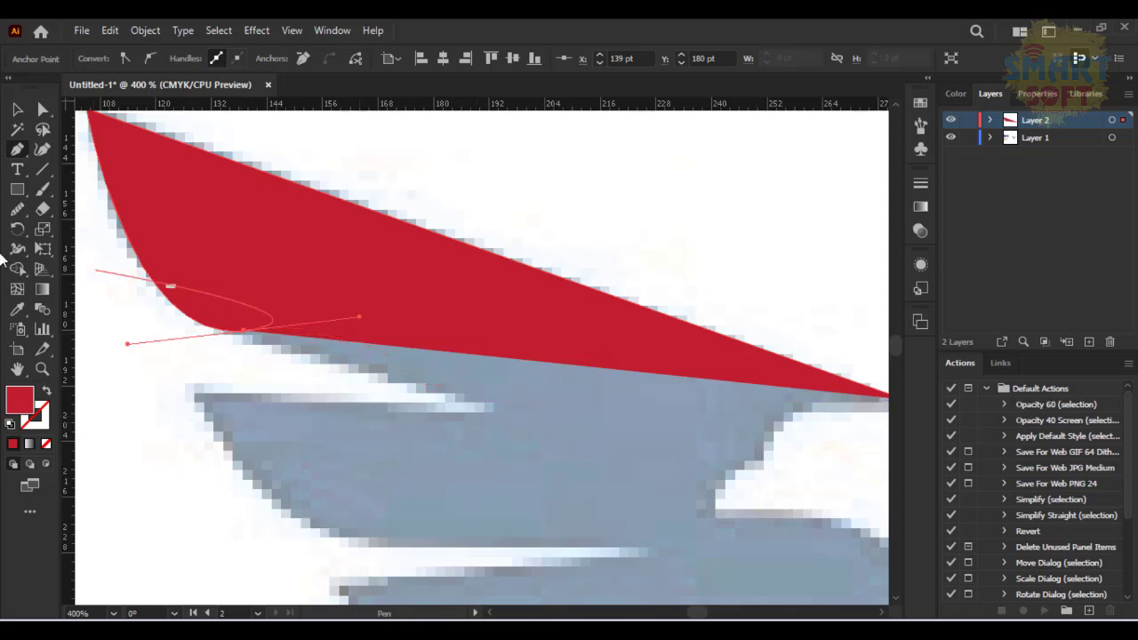
left_click(242, 334)
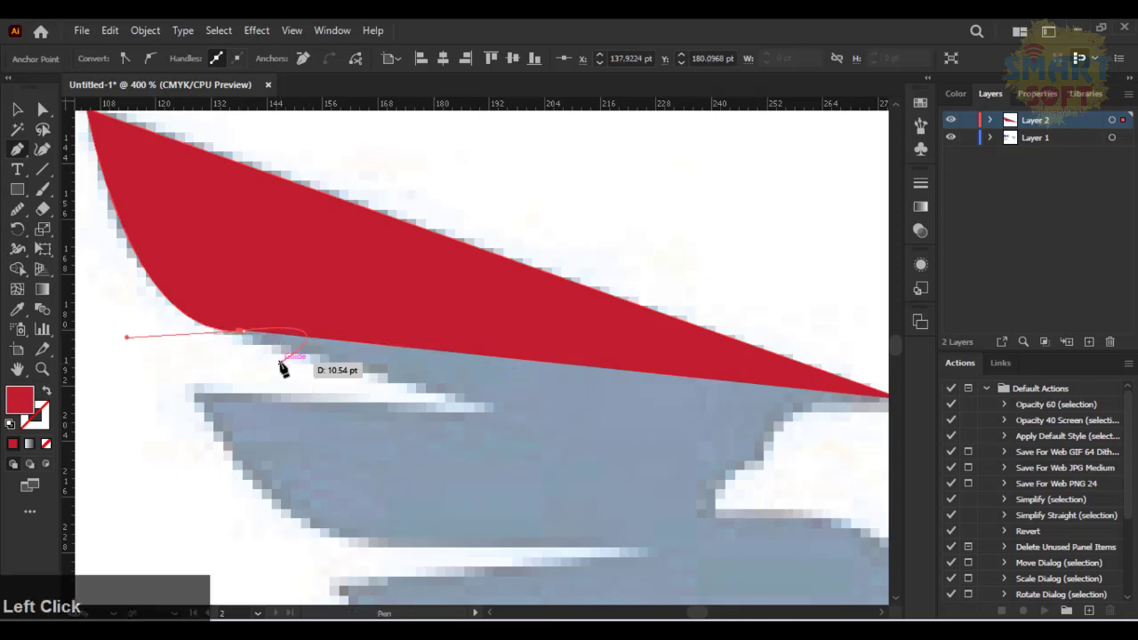
left_click(246, 333)
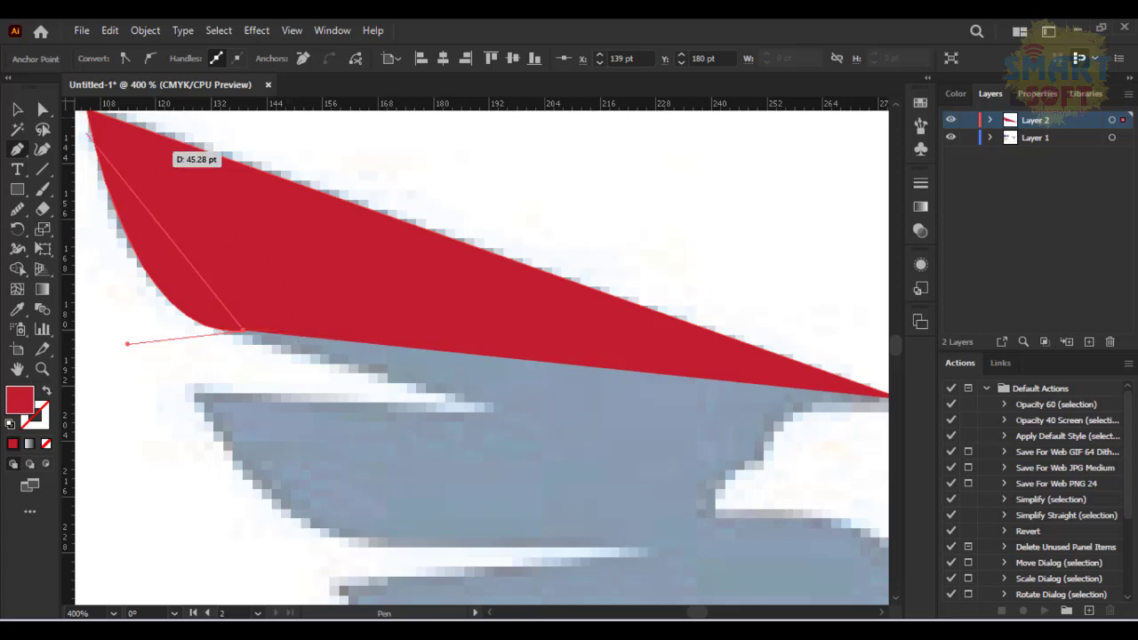
left_click(19, 111)
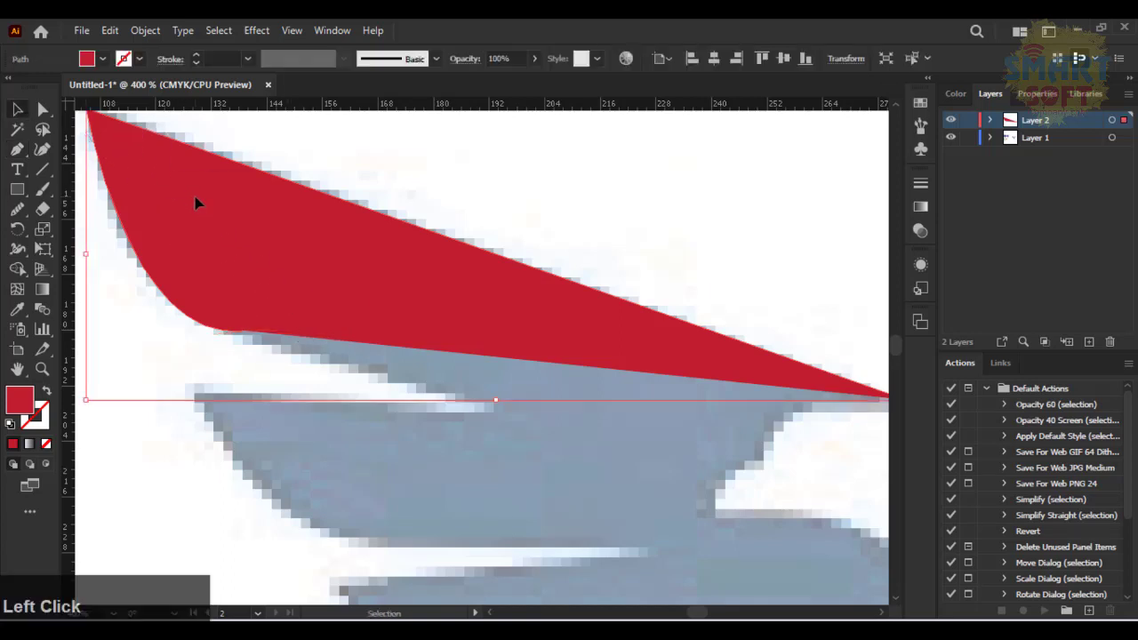
key("Delete")
Set the drawing colour to black (000000), apply it as the stroke with no fill, and set the stroke weight to 2 pt
double_click(26, 397)
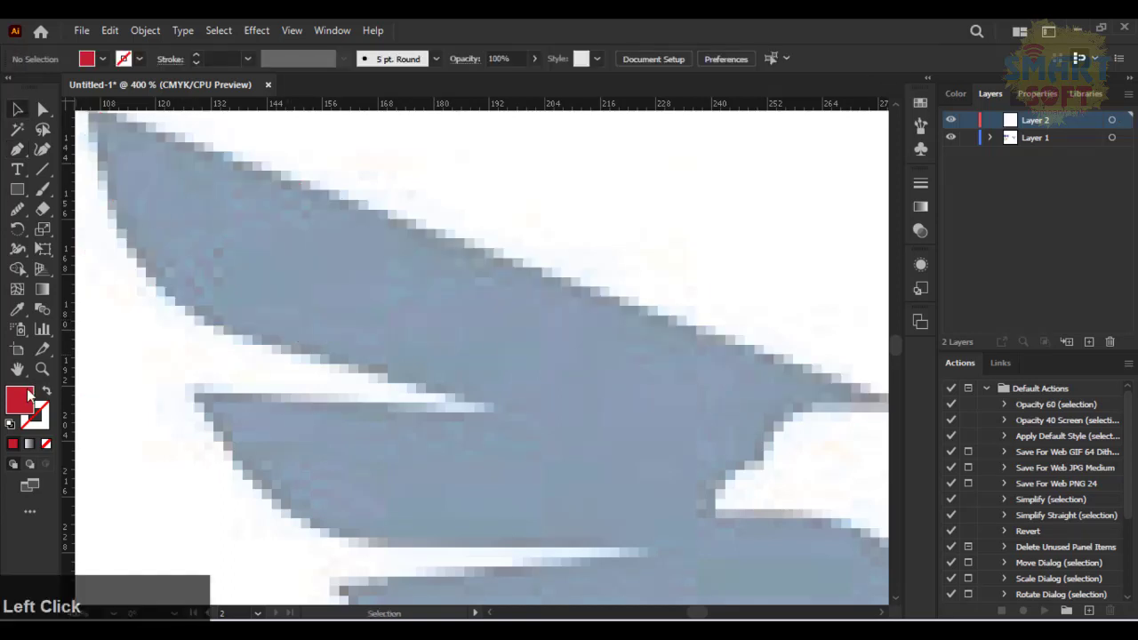
left_click_drag(684, 307, 675, 362)
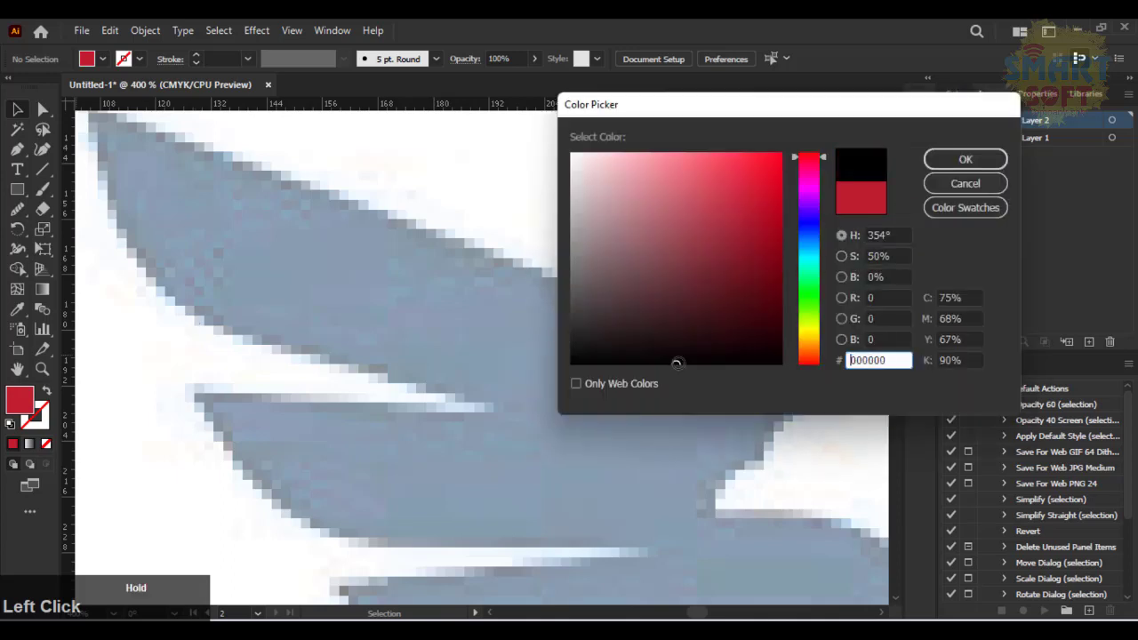
left_click(965, 158)
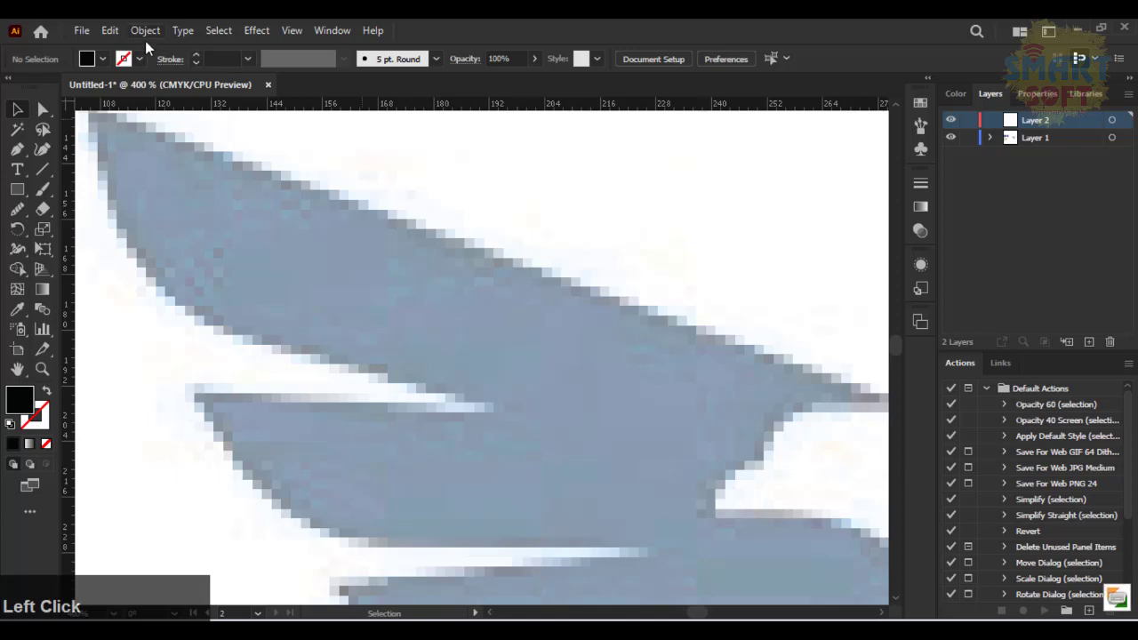
left_click(48, 391)
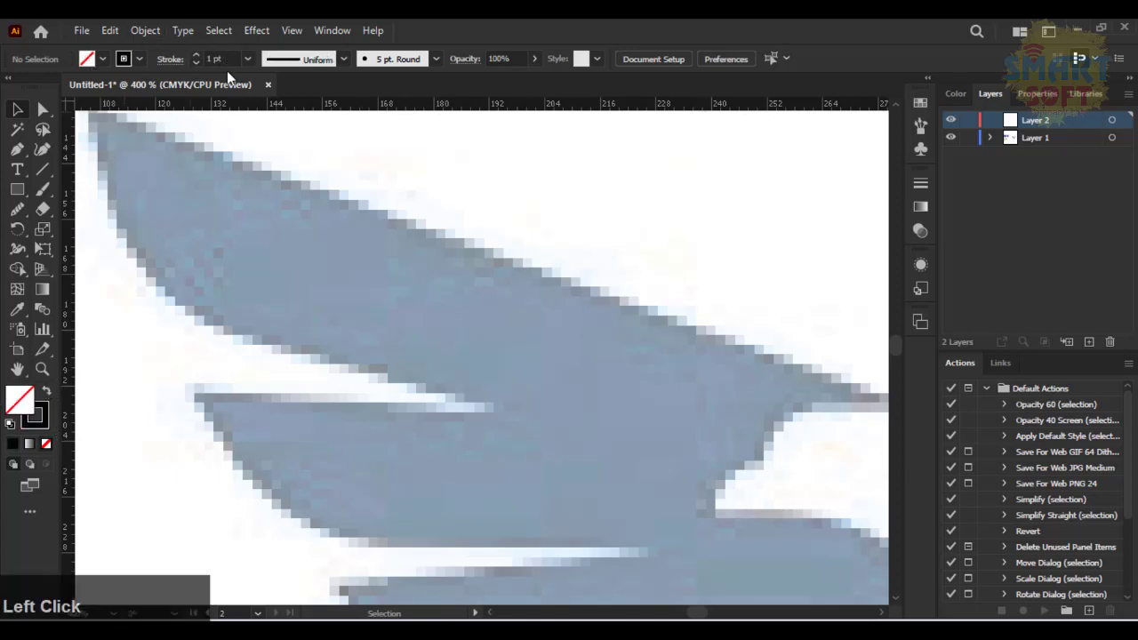
type("2")
key("Return")
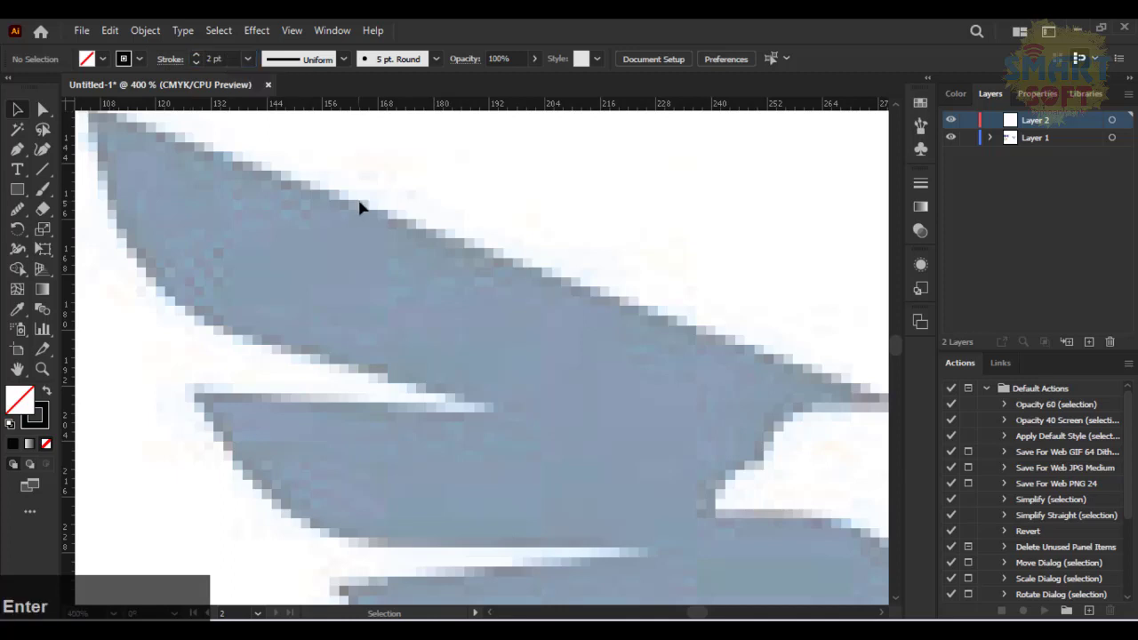
Trace the left wing's straight upper edge and the first feather's curved end with the Pen tool, removing the last anchor's outgoing handle
key("space")
left_click_drag(705, 362, 649, 356)
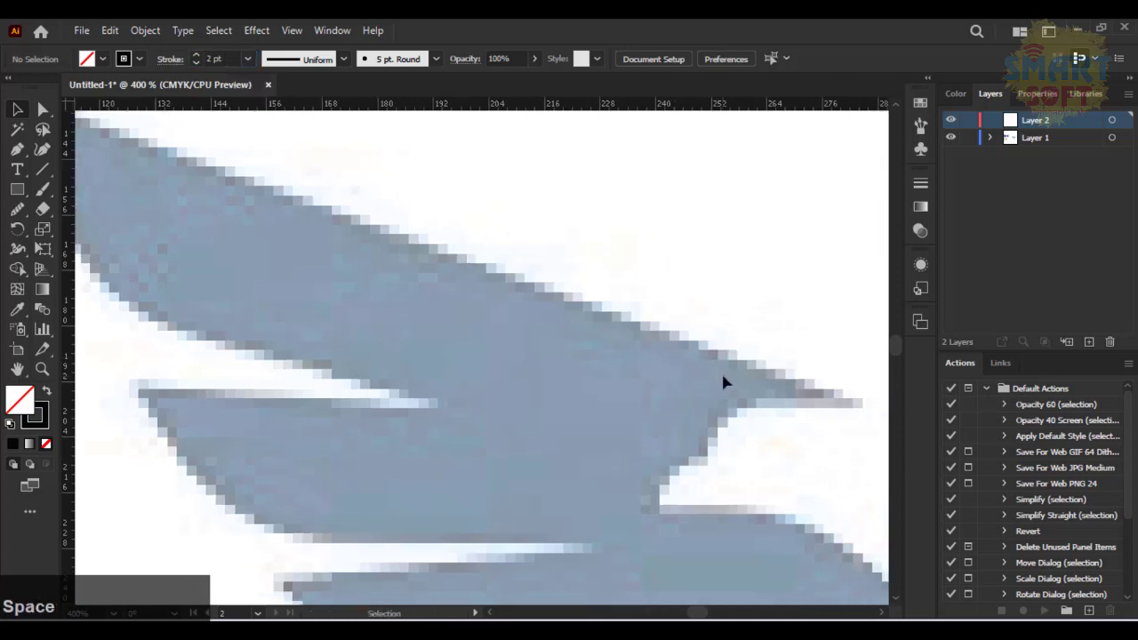
key("p")
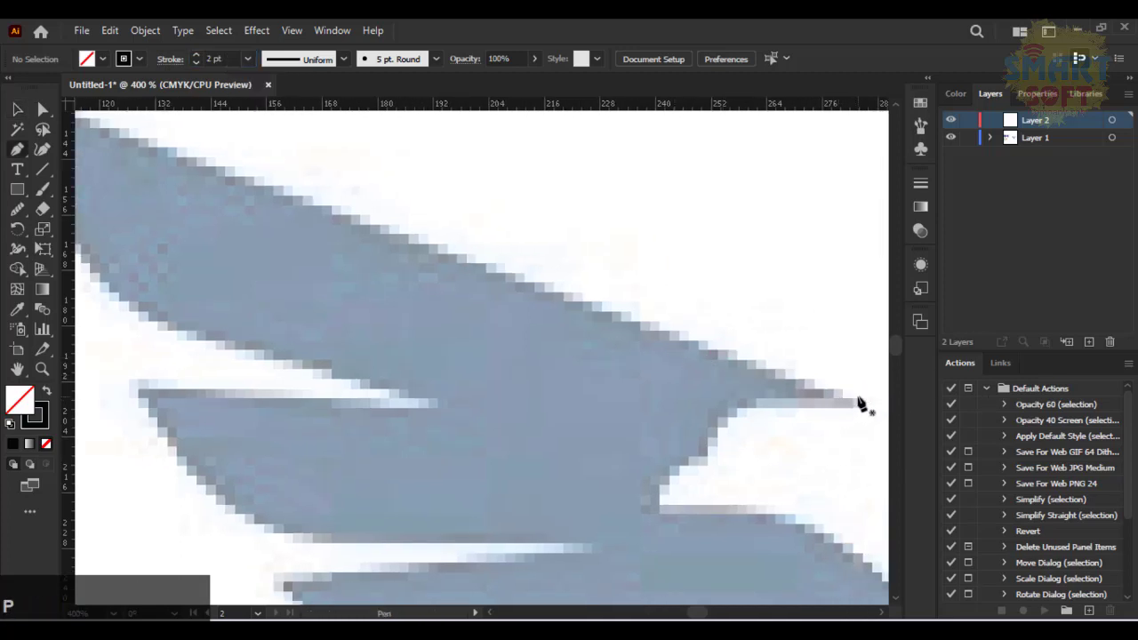
left_click(861, 404)
scroll(508, 343, "left", 4)
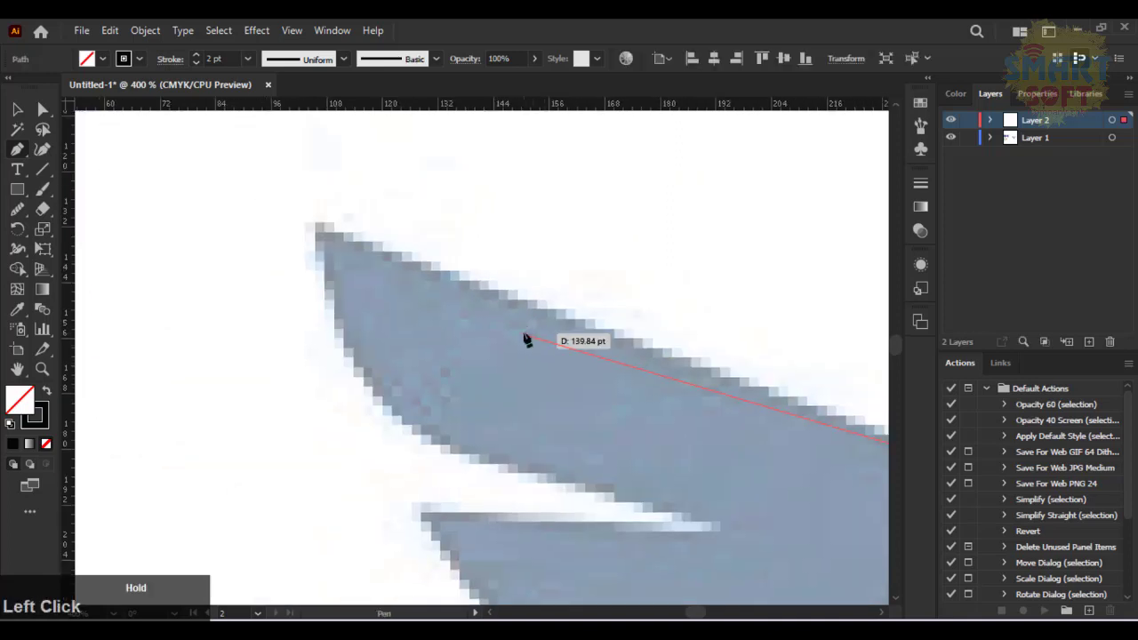
left_click(318, 228)
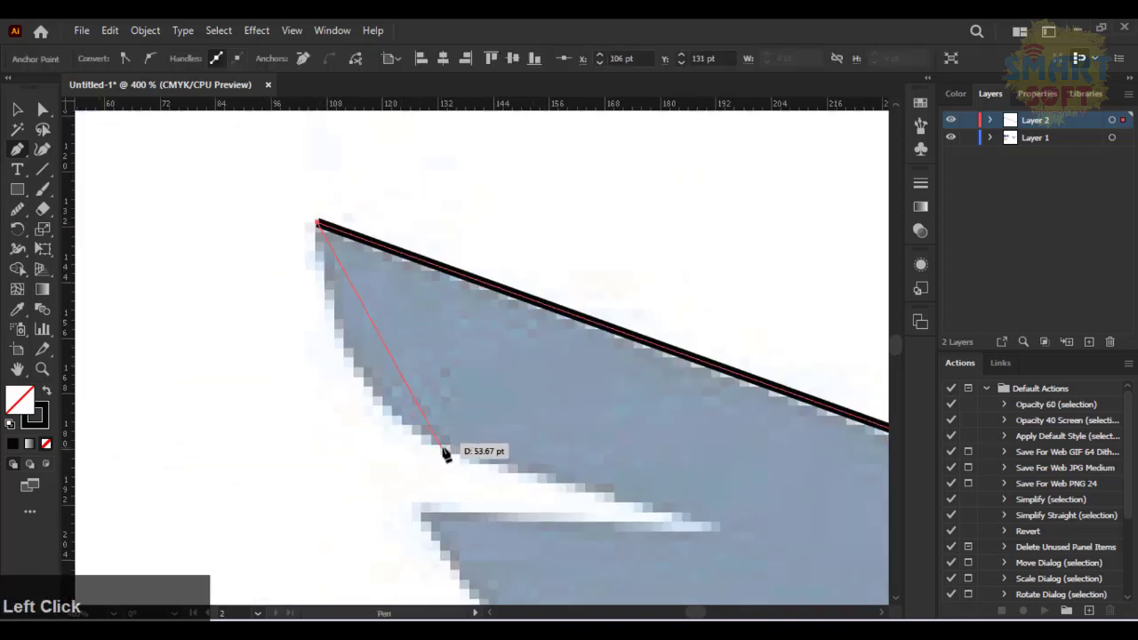
mouse_move(443, 450)
left_mouse_down()
mouse_move(545, 455)
mouse_move(560, 514)
left_mouse_up()
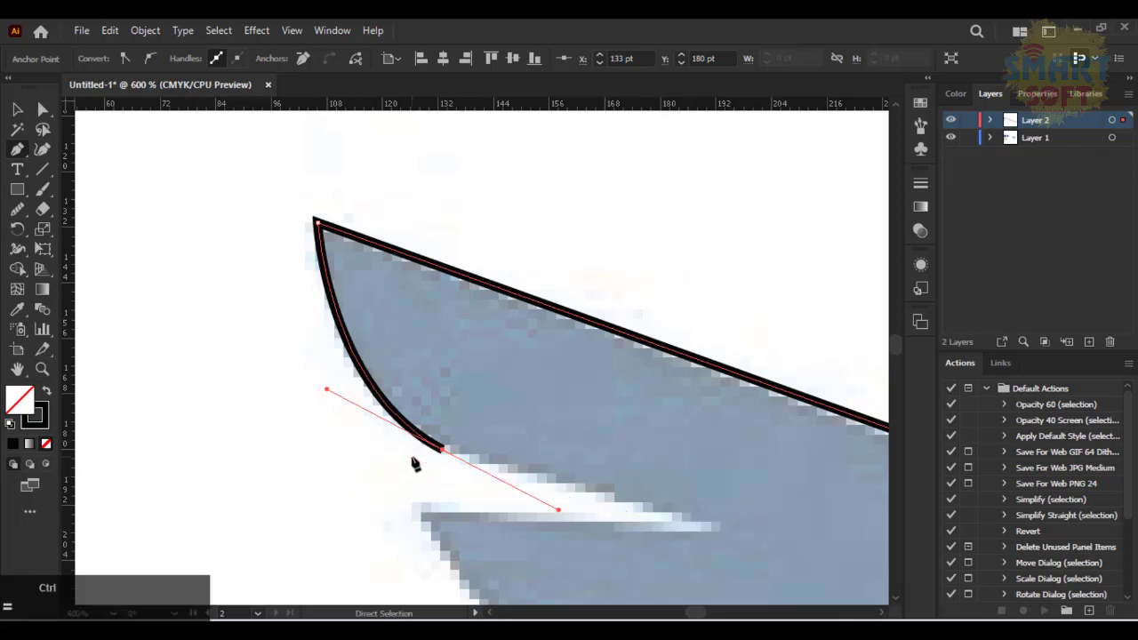
key("ctrl+plus")
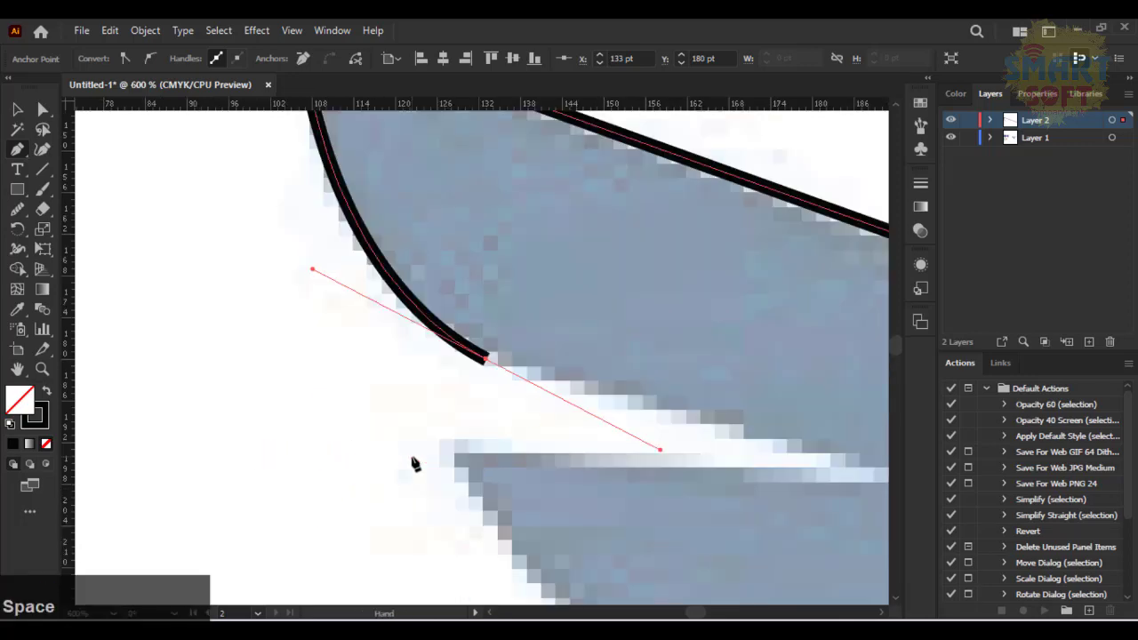
left_click(487, 359)
left_click_drag(497, 385, 290, 359)
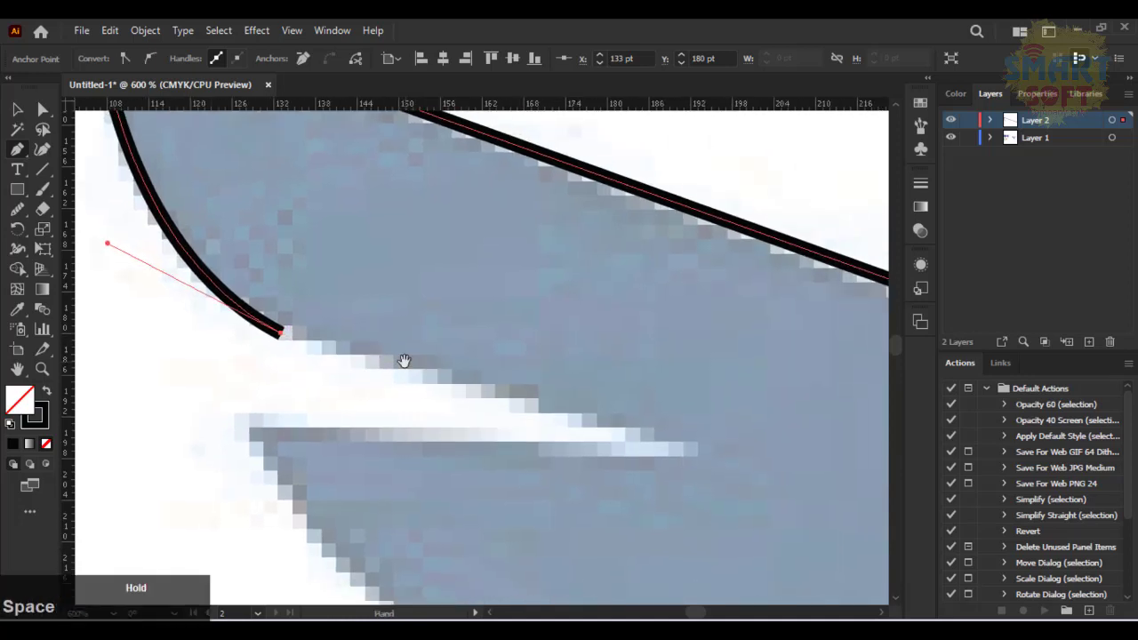
left_click(657, 439)
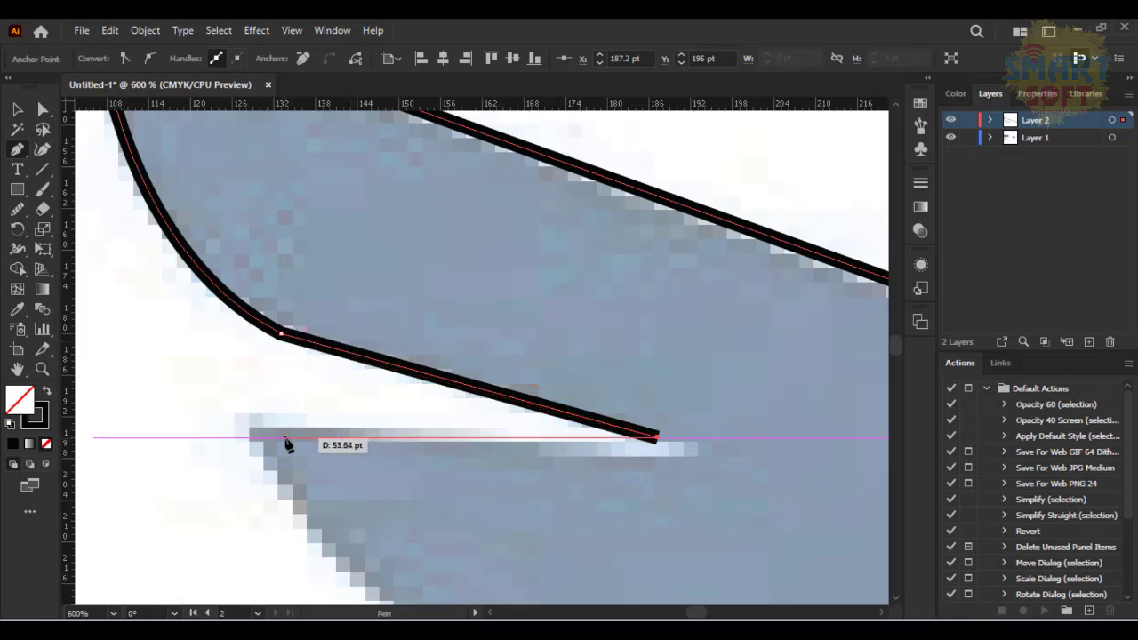
key("shift")
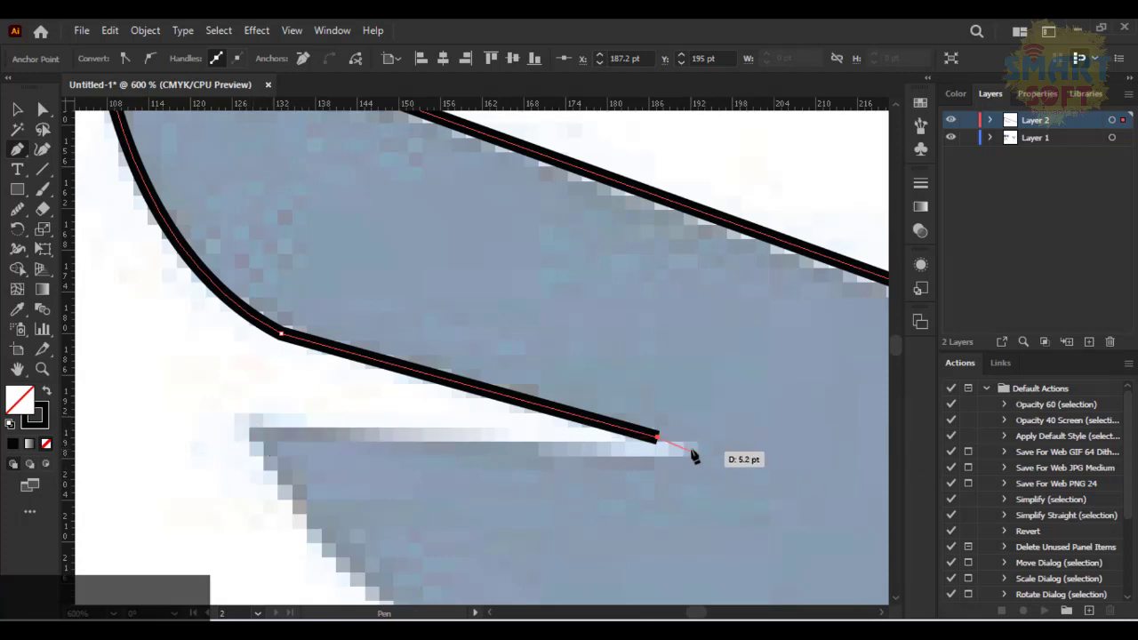
key("ctrl+z")
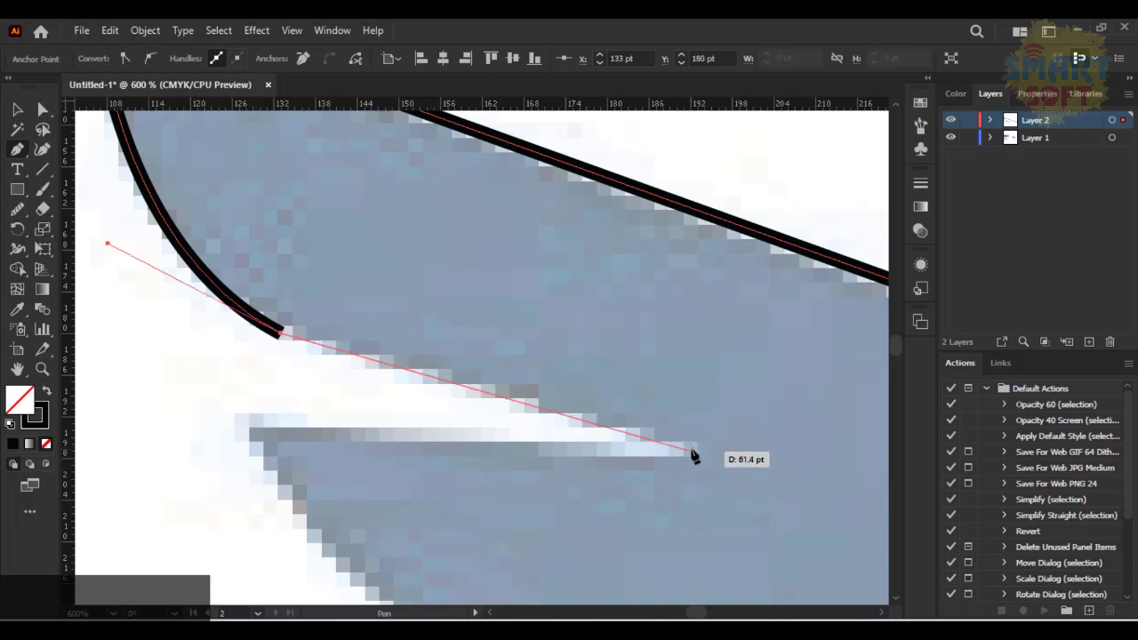
left_click(691, 452)
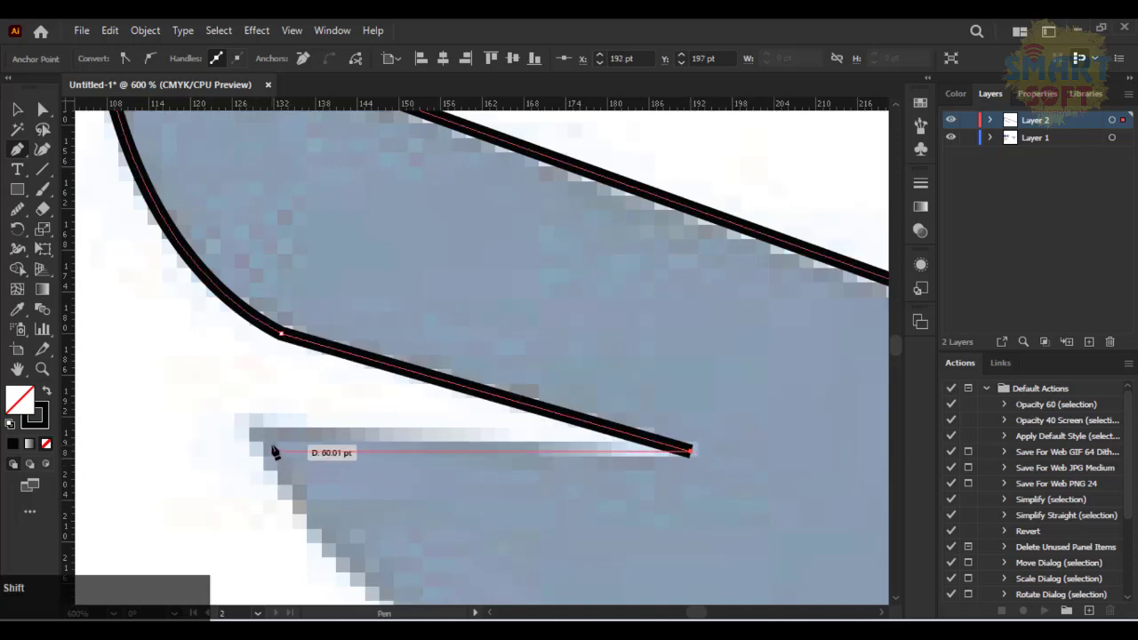
key("ctrl+z")
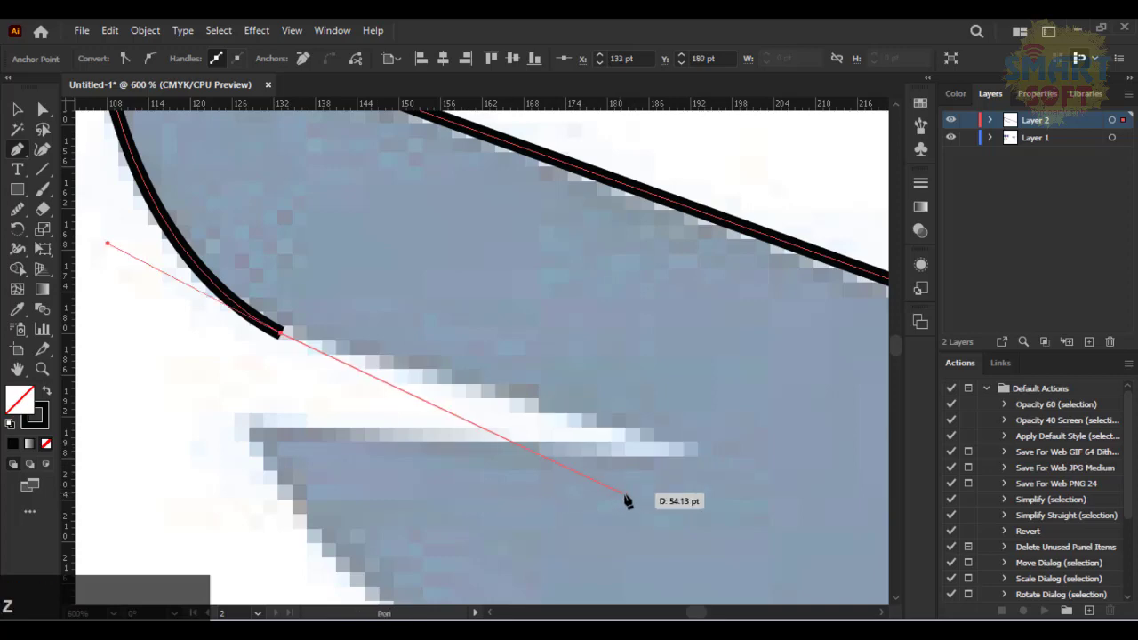
Continue the path into the notch below the first feather, out to the second feather's tip, and curve it along that feather's lower edge
left_click(670, 437)
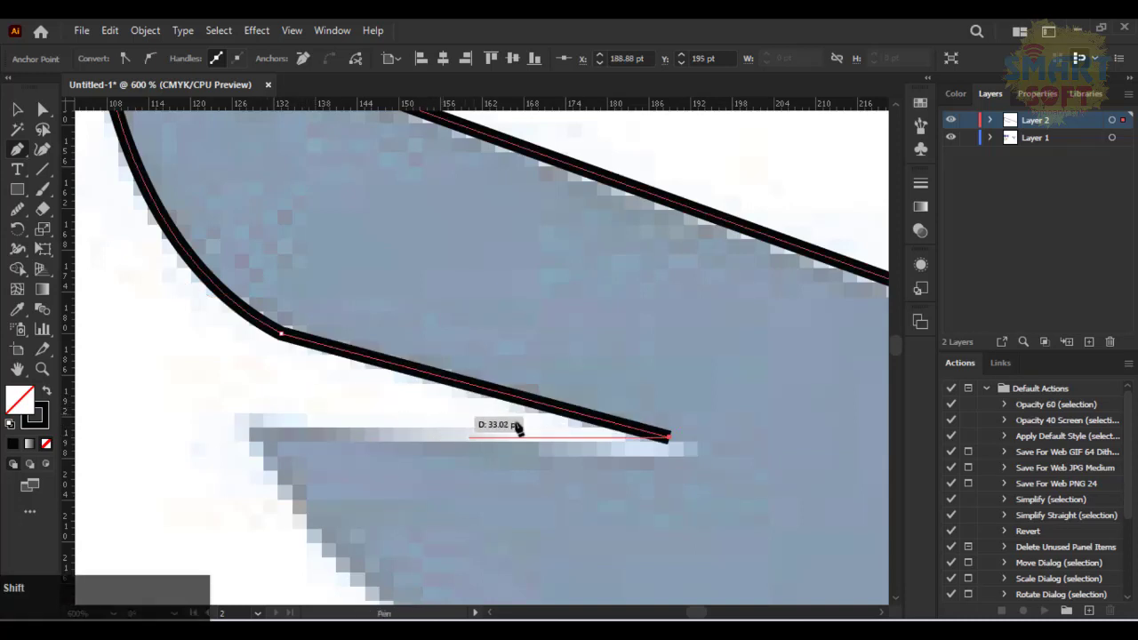
left_click(254, 435)
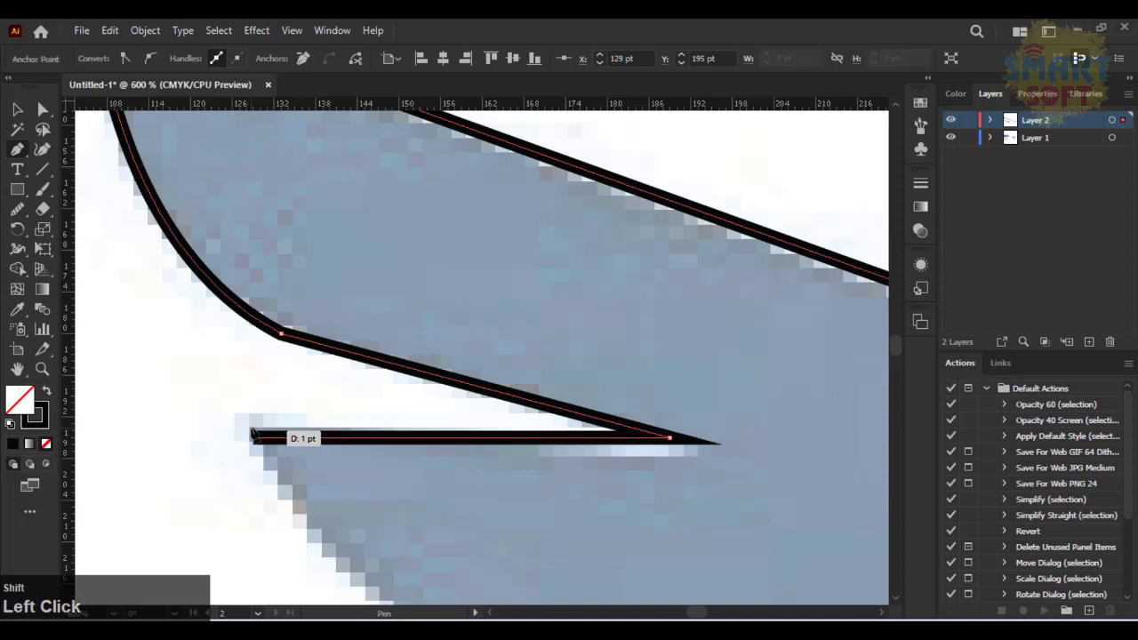
key("space")
left_click_drag(279, 495, 234, 306)
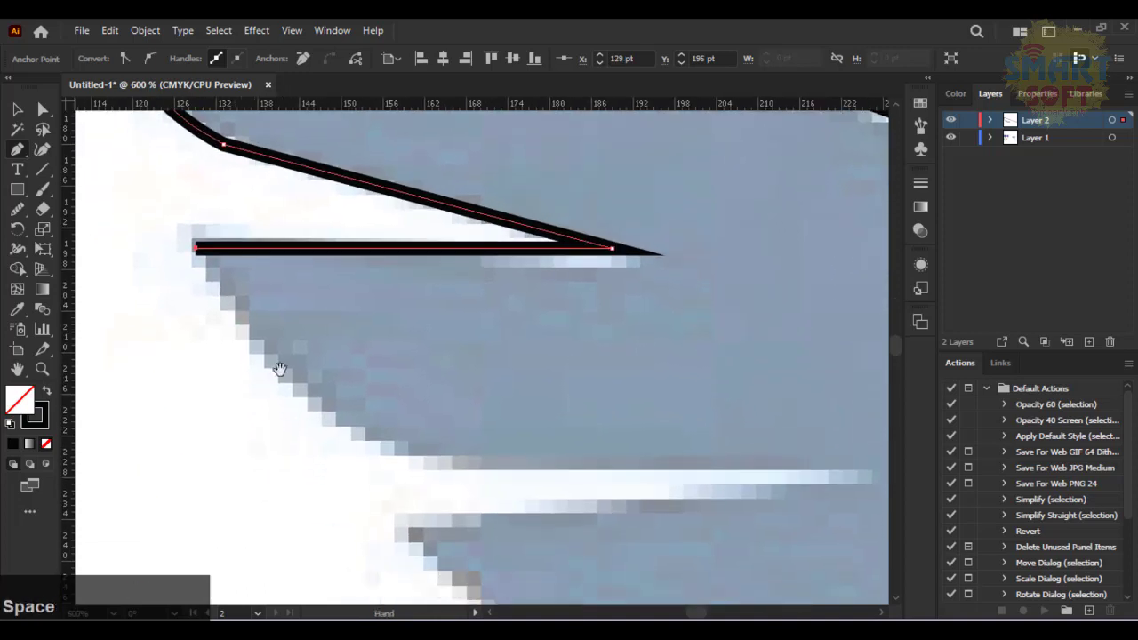
mouse_move(412, 457)
left_mouse_down()
mouse_move(546, 475)
mouse_move(393, 328)
mouse_move(356, 345)
left_mouse_up()
Extend the path into the notch below the second feather, out to the third feather's tip, and curve it along that feather's lower edge
key("space")
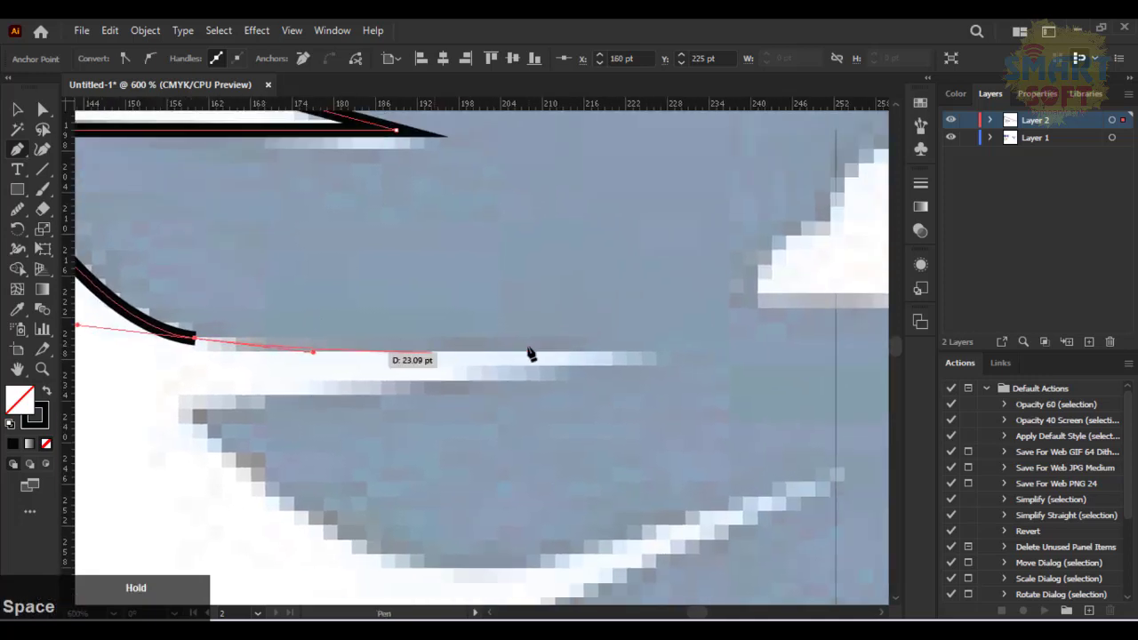
left_click(640, 353)
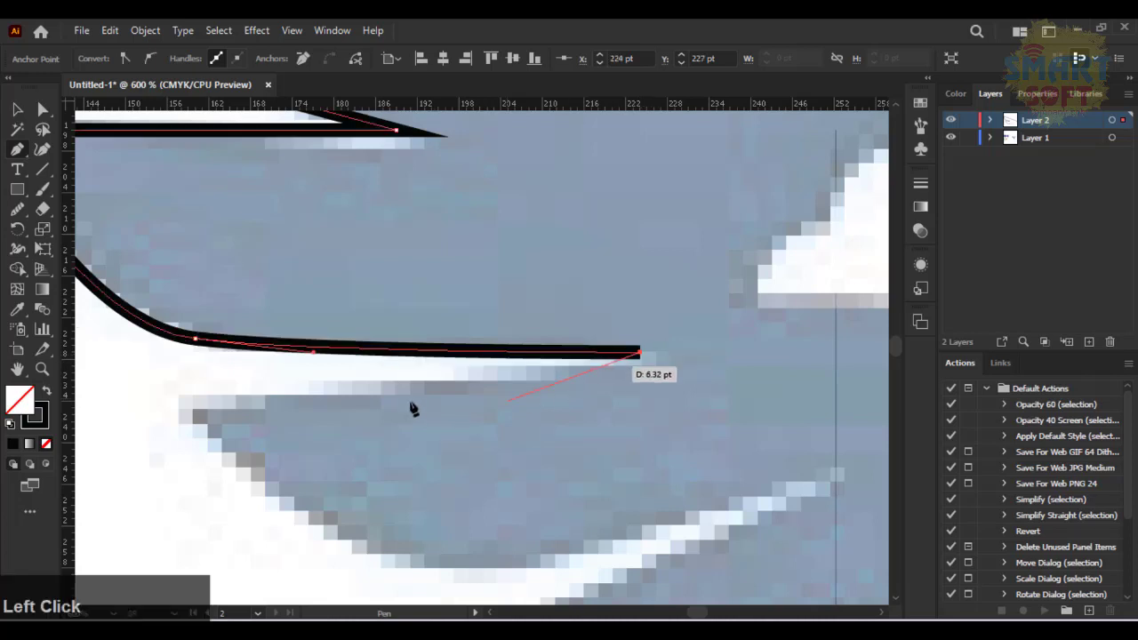
left_click(203, 413)
key("space")
left_click_drag(275, 442, 293, 272)
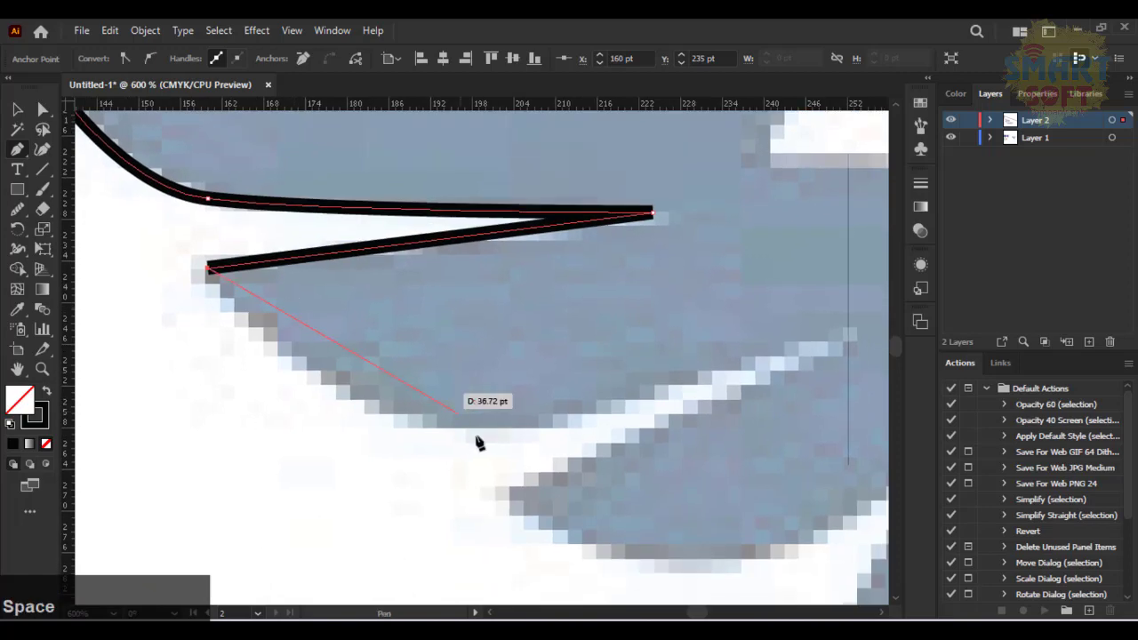
left_click(439, 428)
mouse_move(521, 436)
left_mouse_down()
mouse_move(560, 435)
mouse_move(432, 419)
left_mouse_up()
key("space")
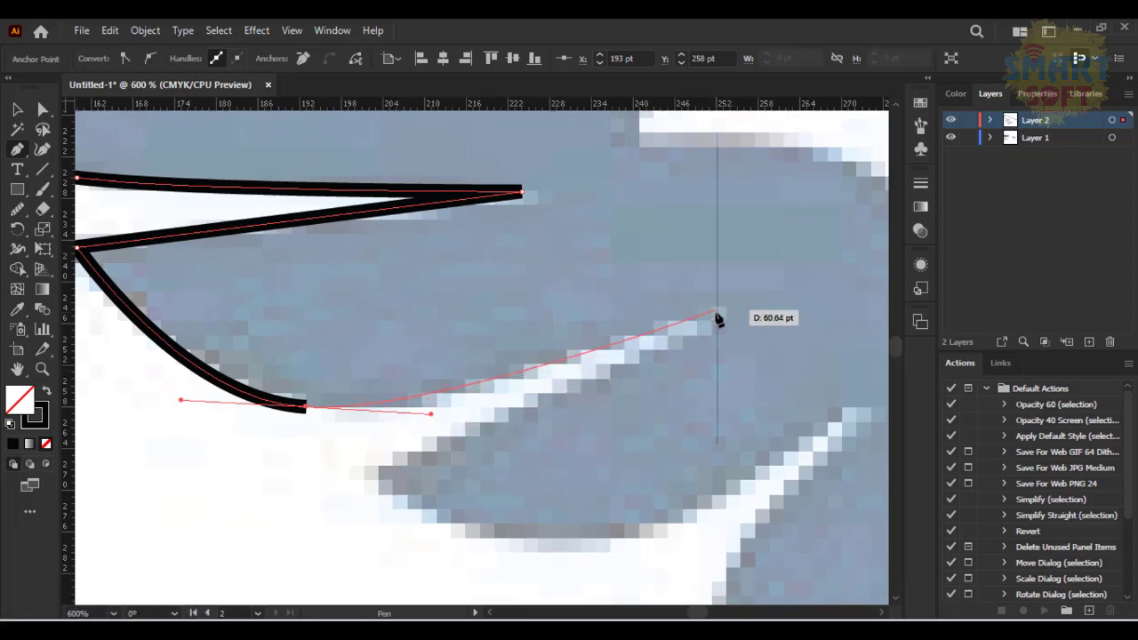
Curve the path along the third feather's lower edge into the notch below it, removing the outgoing handle at each end anchor
left_click(306, 406)
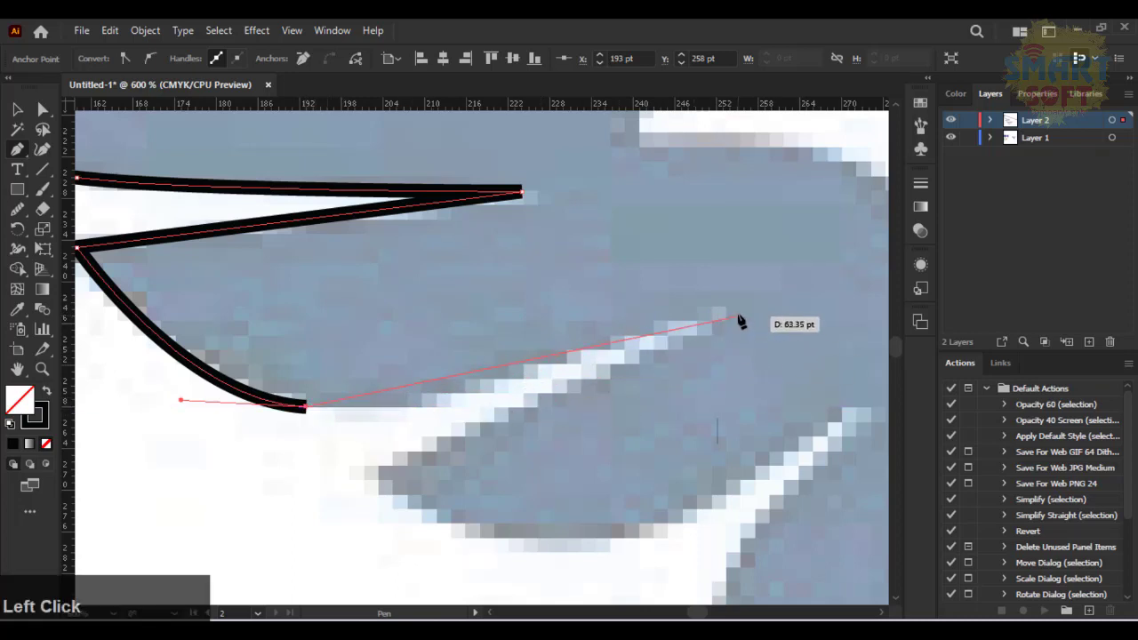
left_click_drag(717, 317, 725, 302)
mouse_move(804, 271)
left_mouse_down()
mouse_move(818, 246)
mouse_move(878, 243)
mouse_move(892, 222)
mouse_move(798, 207)
mouse_move(794, 193)
mouse_move(835, 203)
mouse_move(847, 222)
mouse_move(832, 191)
mouse_move(842, 201)
mouse_move(872, 191)
left_mouse_up()
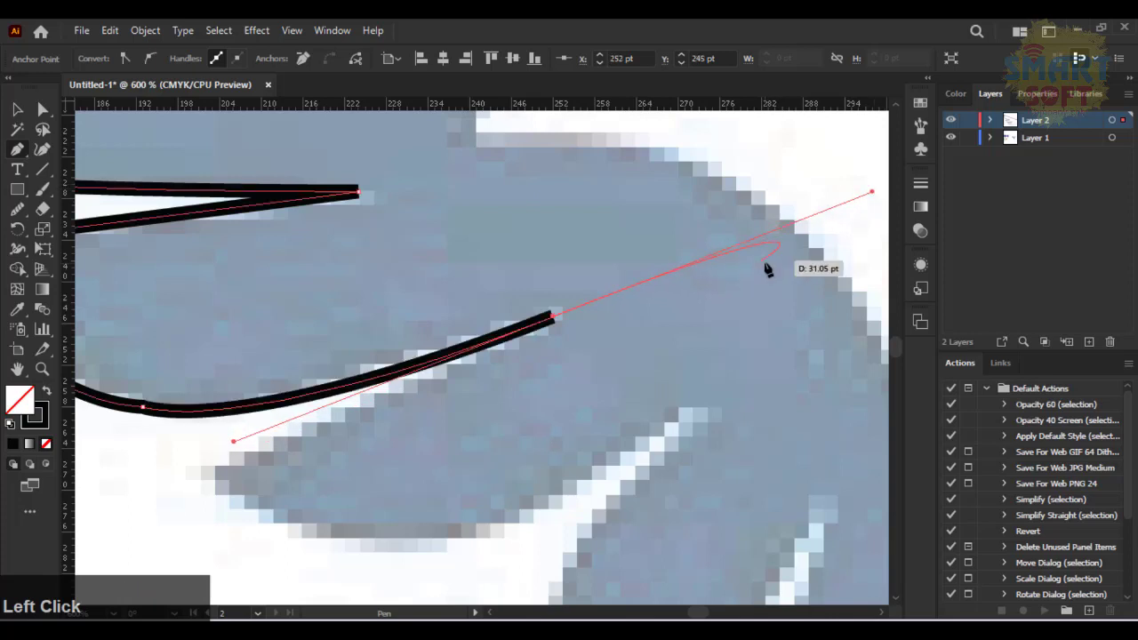
left_click(551, 318)
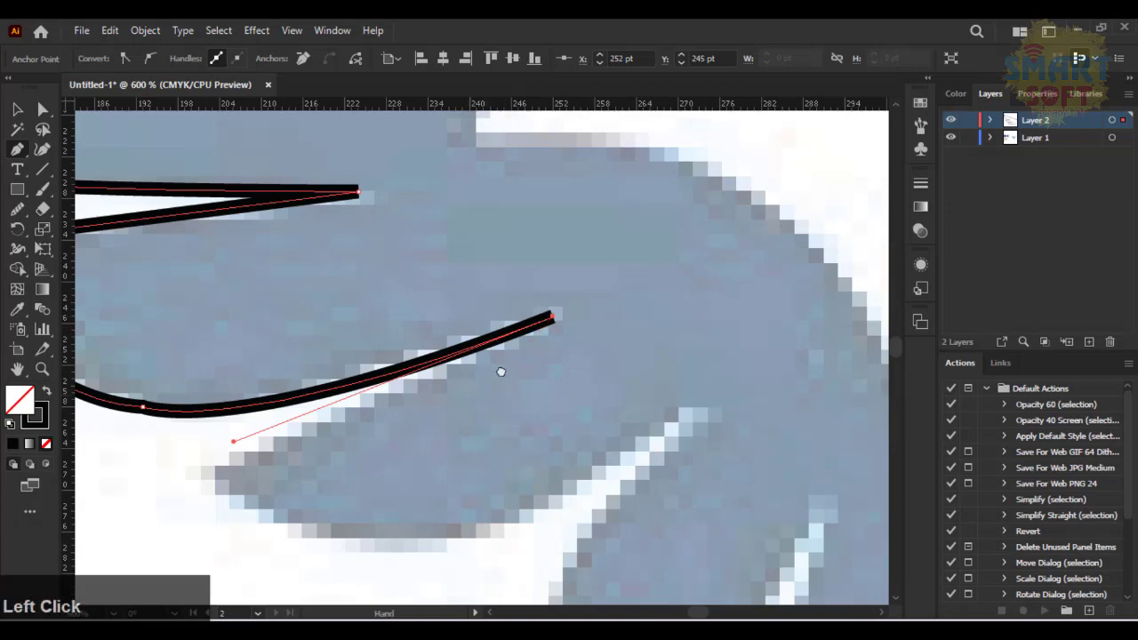
Extend the path to the fourth feather's tip, curve along its lower edge, remove the outgoing handle and run straight into the next notch
key("space")
left_click_drag(473, 398, 554, 323)
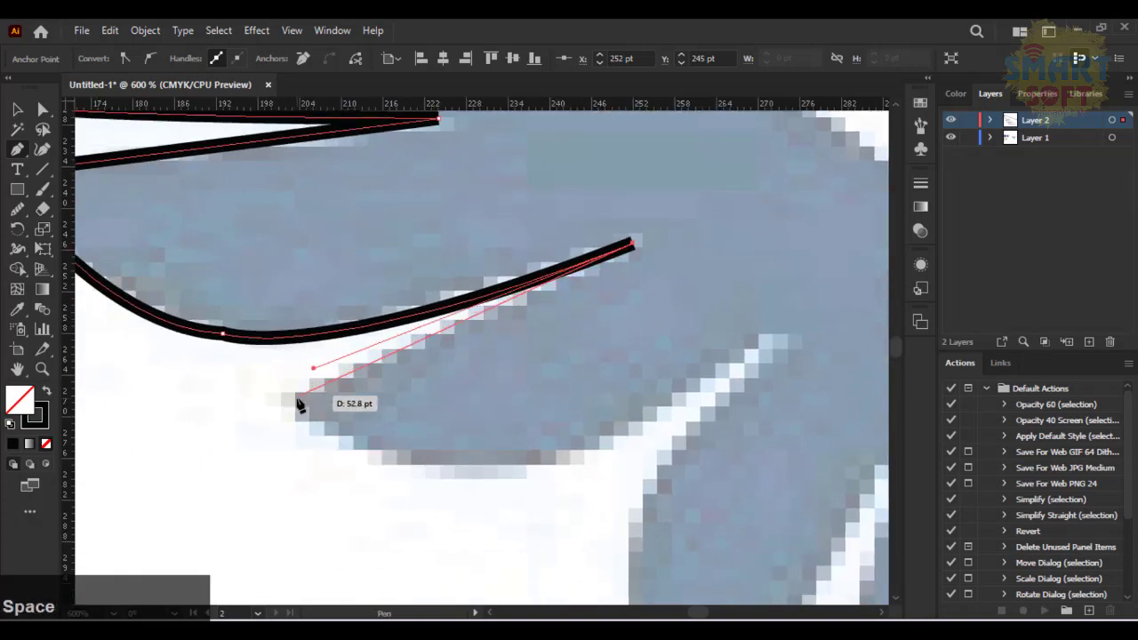
left_click(299, 396)
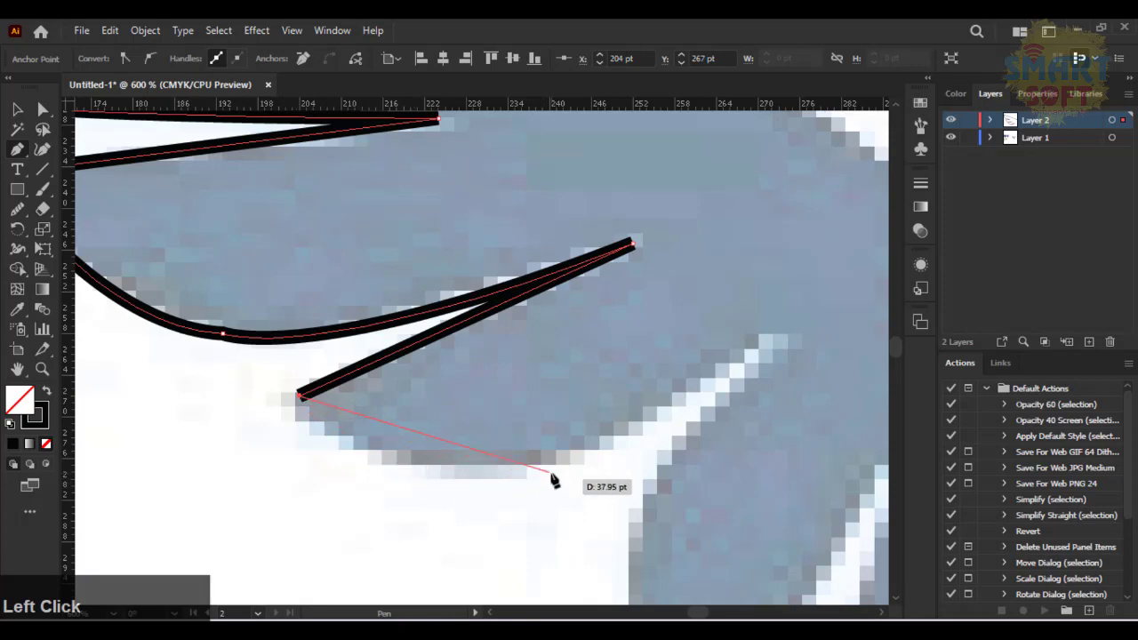
mouse_move(549, 459)
left_mouse_down()
mouse_move(660, 450)
mouse_move(735, 382)
mouse_move(761, 423)
left_mouse_up()
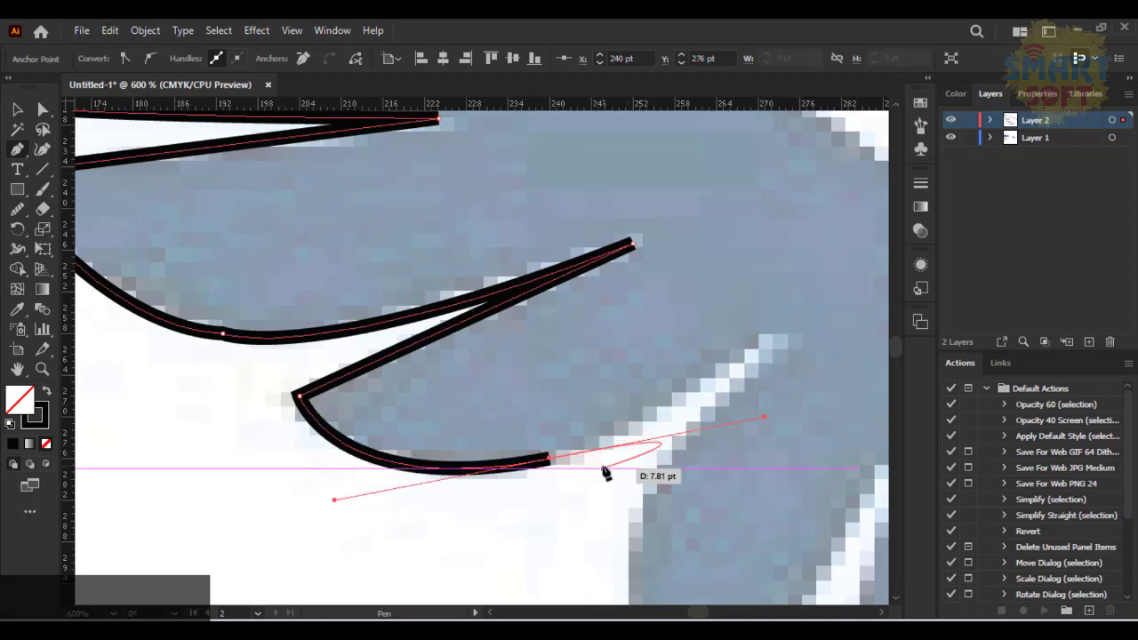
left_click(549, 458)
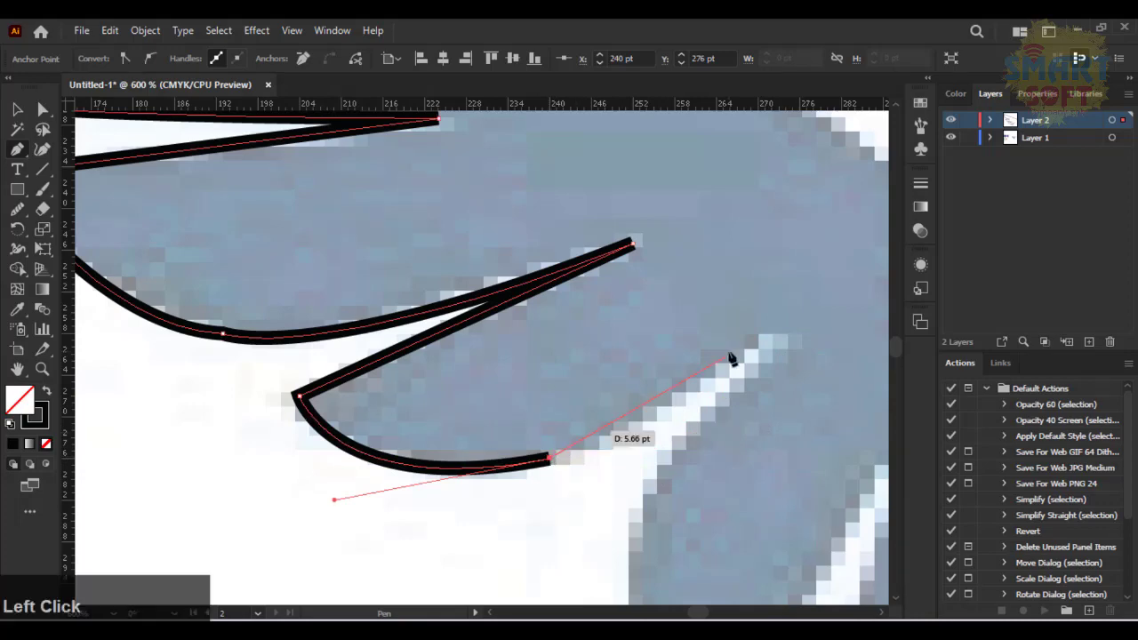
left_click(784, 340)
key("space")
left_click_drag(749, 370, 644, 205)
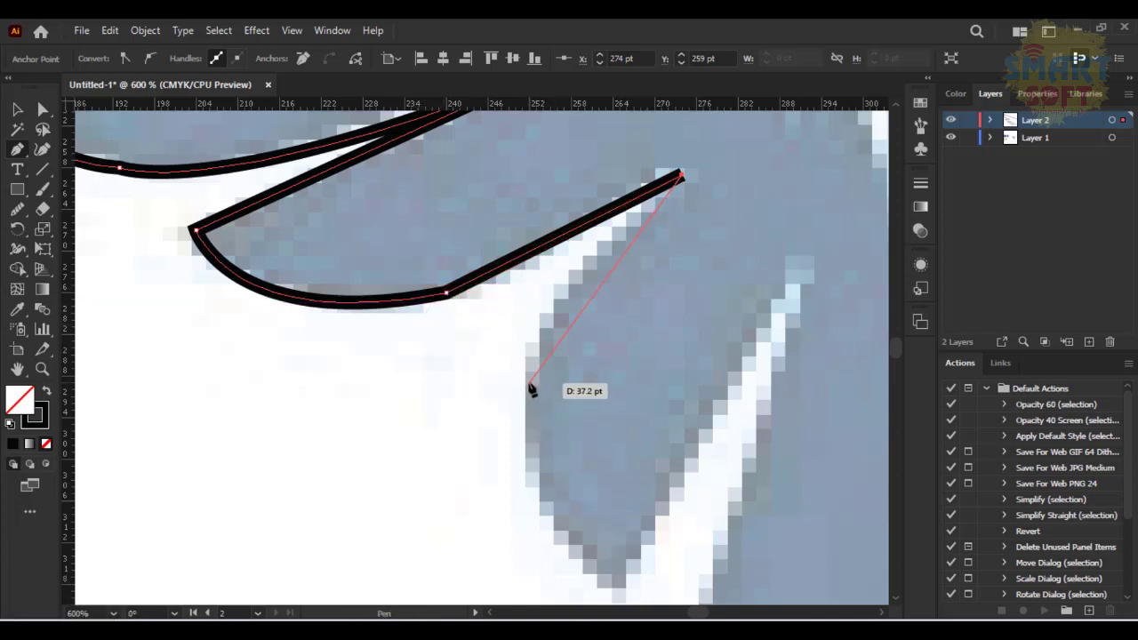
mouse_move(620, 584)
left_mouse_down()
mouse_move(787, 578)
mouse_move(773, 600)
mouse_move(762, 584)
mouse_move(762, 604)
mouse_move(759, 537)
mouse_move(769, 608)
mouse_move(724, 608)
mouse_move(749, 536)
mouse_move(765, 609)
mouse_move(817, 596)
mouse_move(815, 579)
mouse_move(858, 598)
left_mouse_up()
scroll(630, 381, "up", 5)
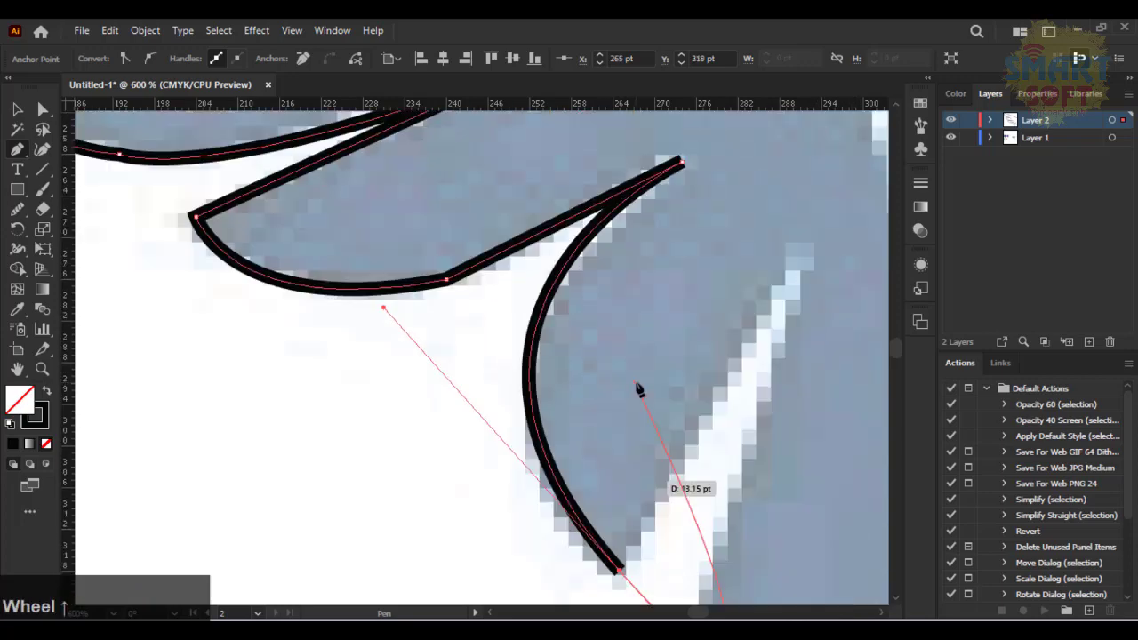
key("ctrl+minus")
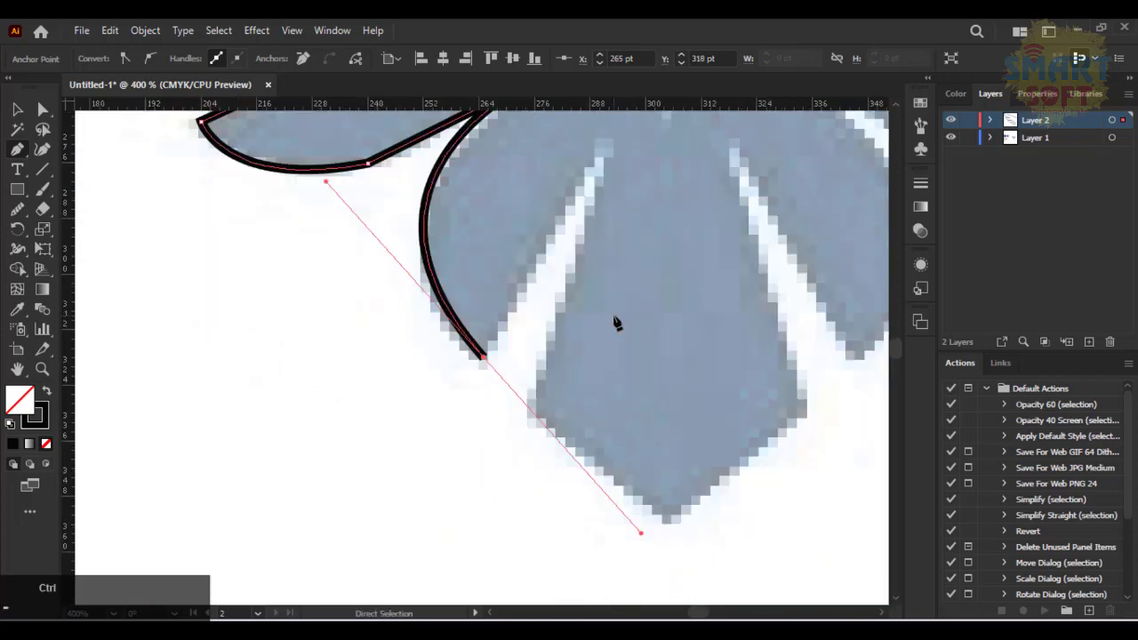
key("ctrl+minus")
left_click_drag(611, 310, 627, 415)
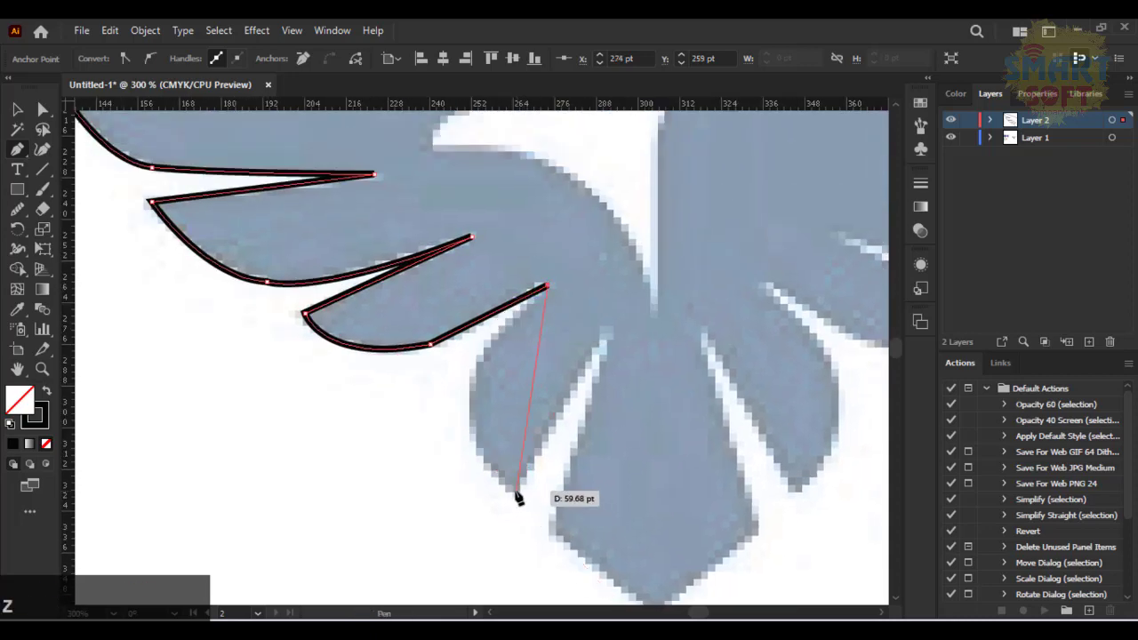
Curve the path around the fifth feather's outer edge to its tip, remove the outgoing handle and run straight up into the notch beside the tail
left_click_drag(516, 490, 631, 503)
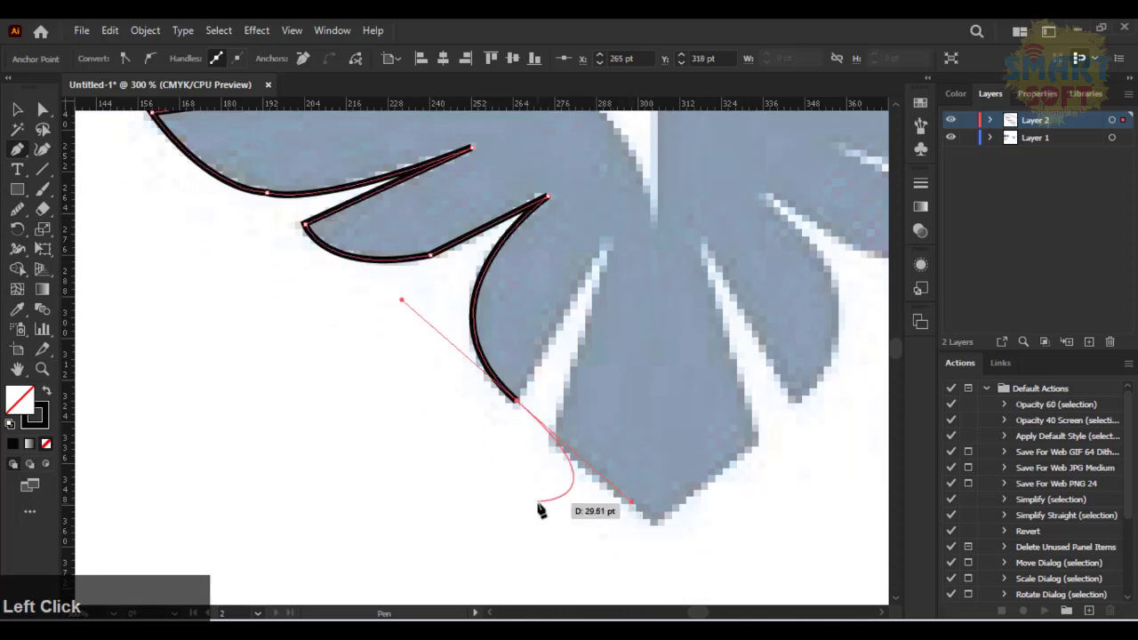
left_click(516, 399)
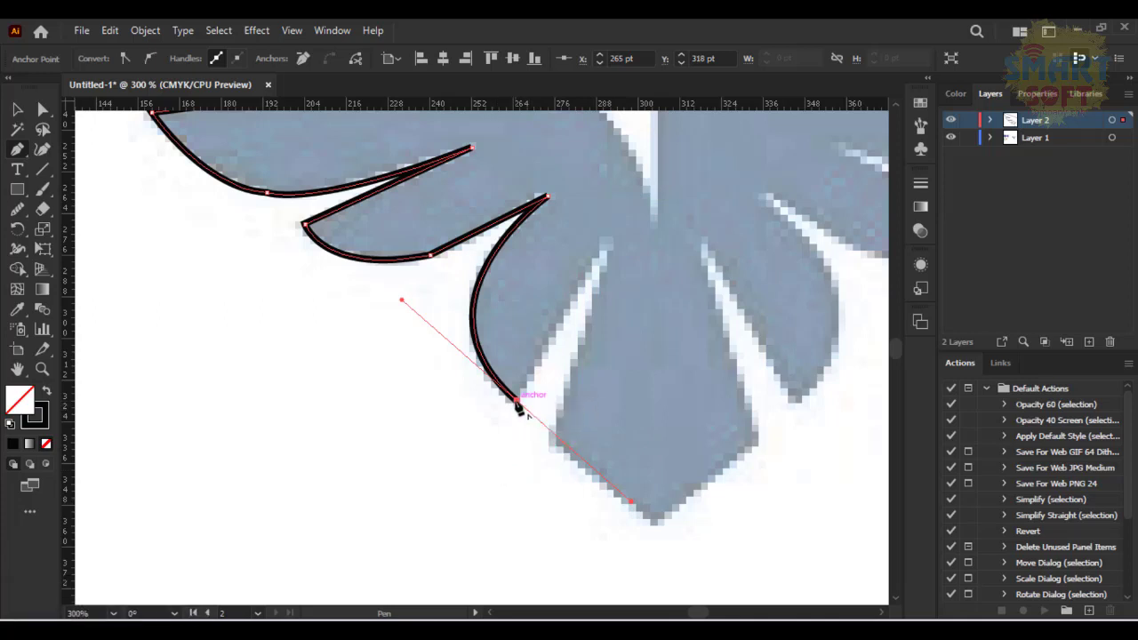
left_click(606, 242)
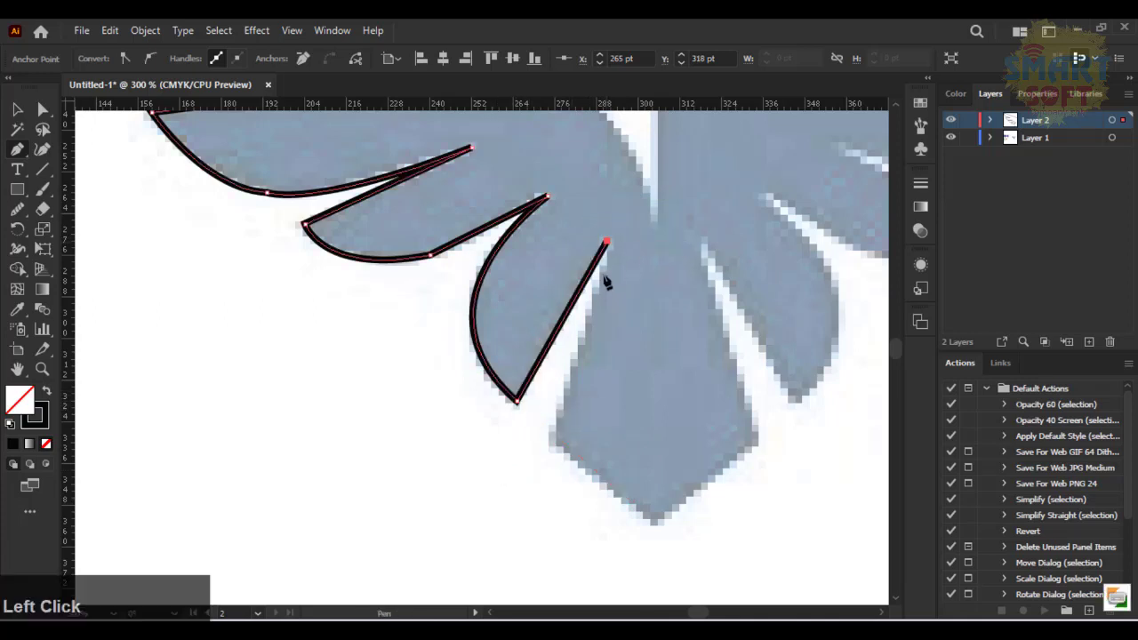
Trace the tail's left side down to its bottom point, and close the half-eagle outline with straight segments up the centre to the starting anchor
left_click(551, 426)
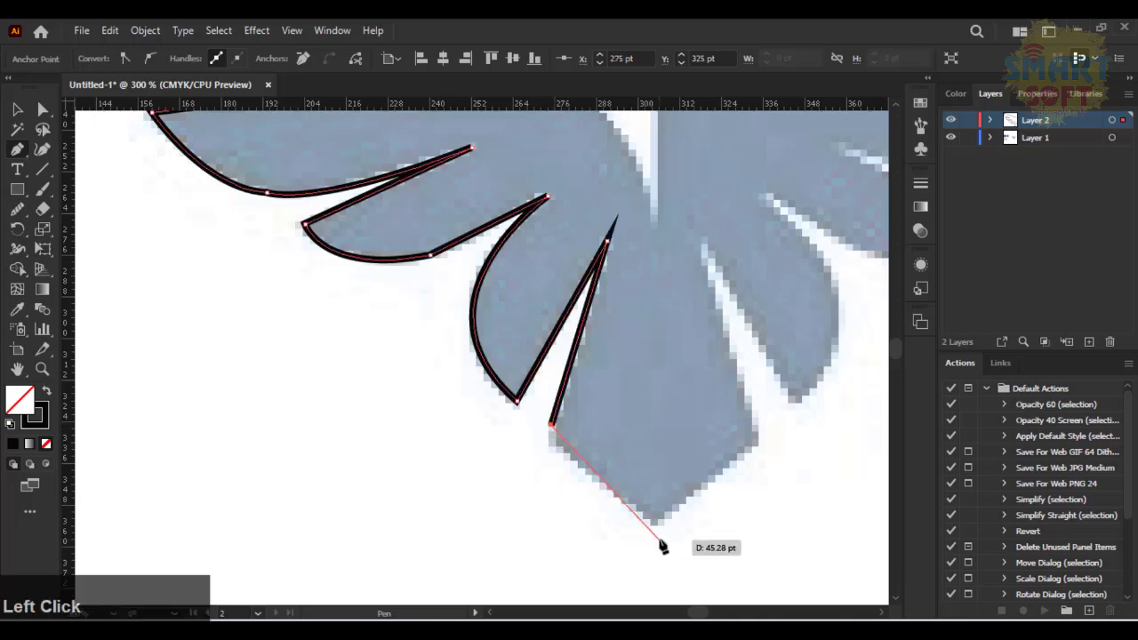
left_click(653, 528)
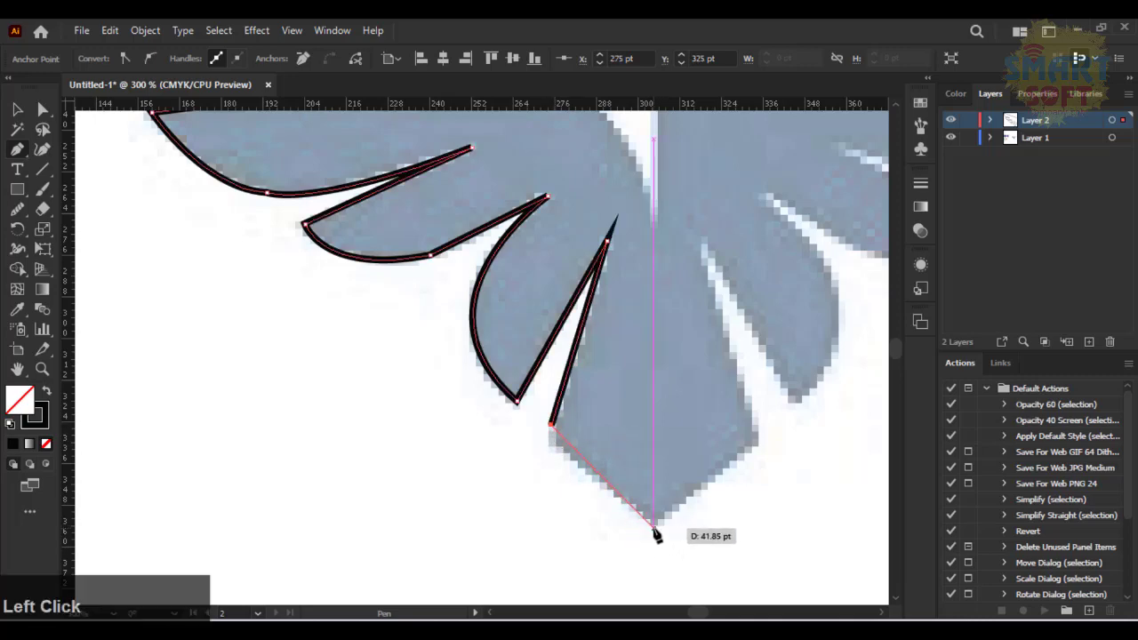
scroll(655, 531, "up", 3)
key("ctrl+minus")
key("ctrl+minus")
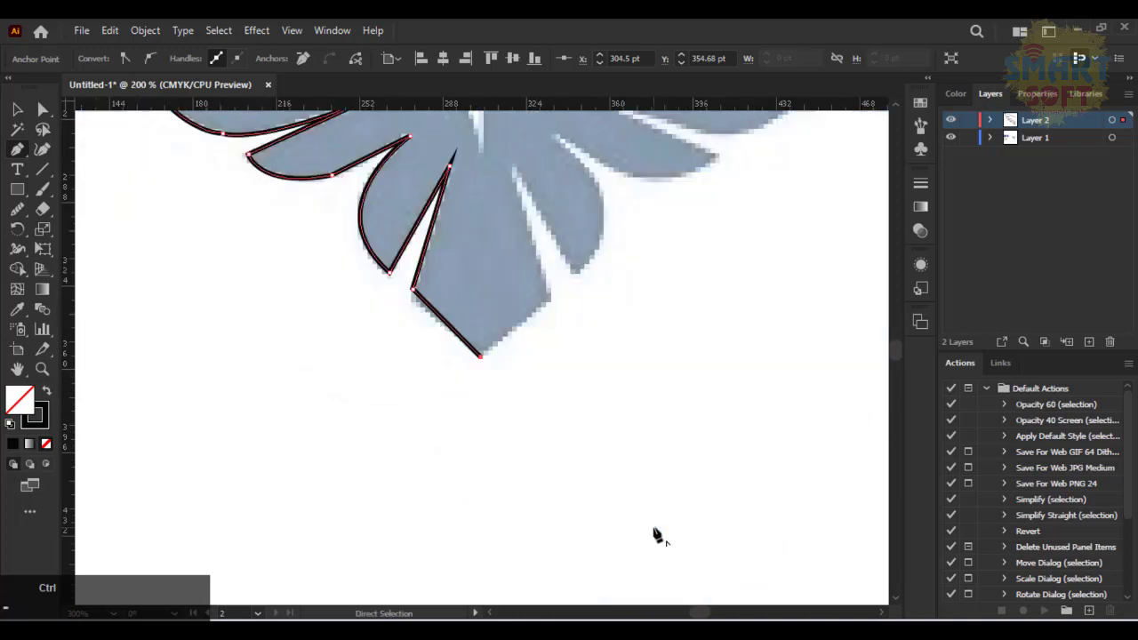
scroll(624, 522, "up", 2)
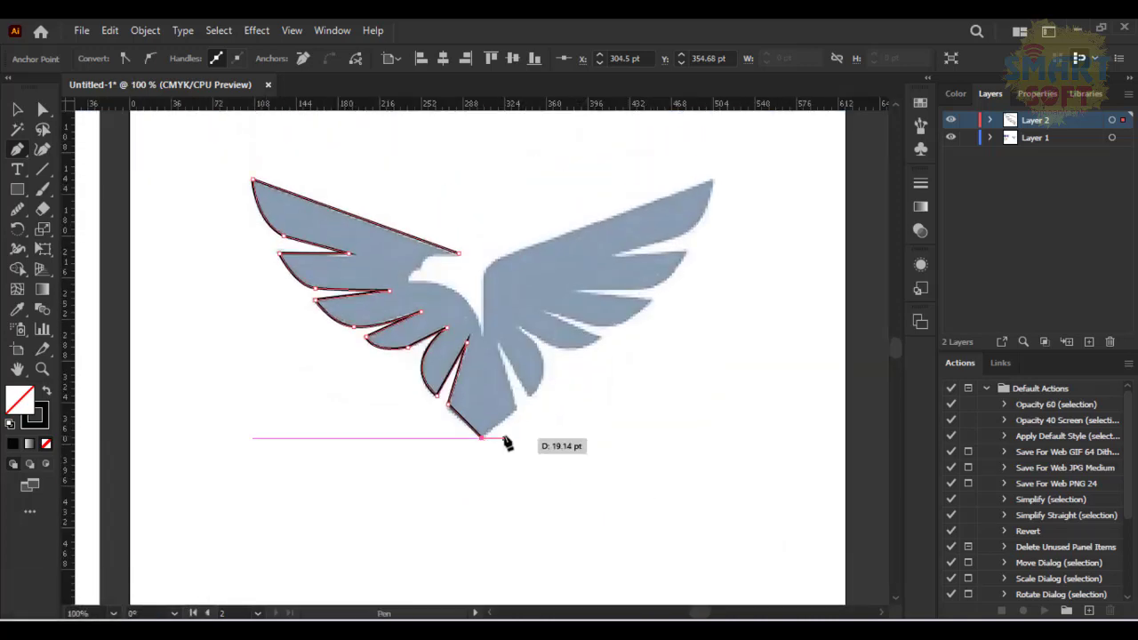
left_click(482, 261)
left_click(458, 253)
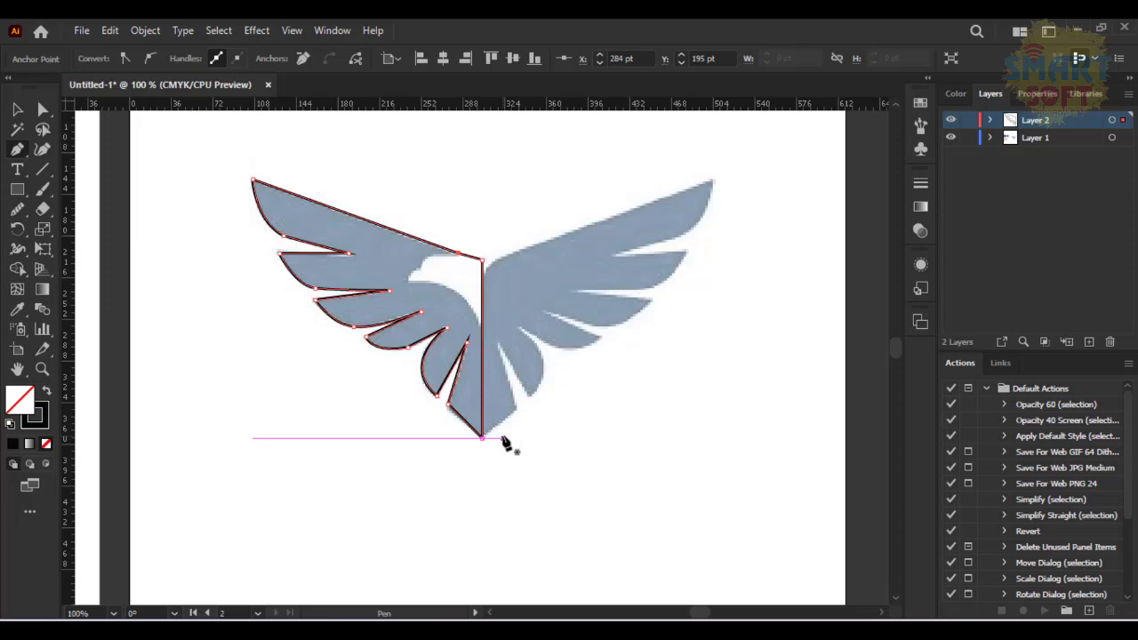
key("ctrl")
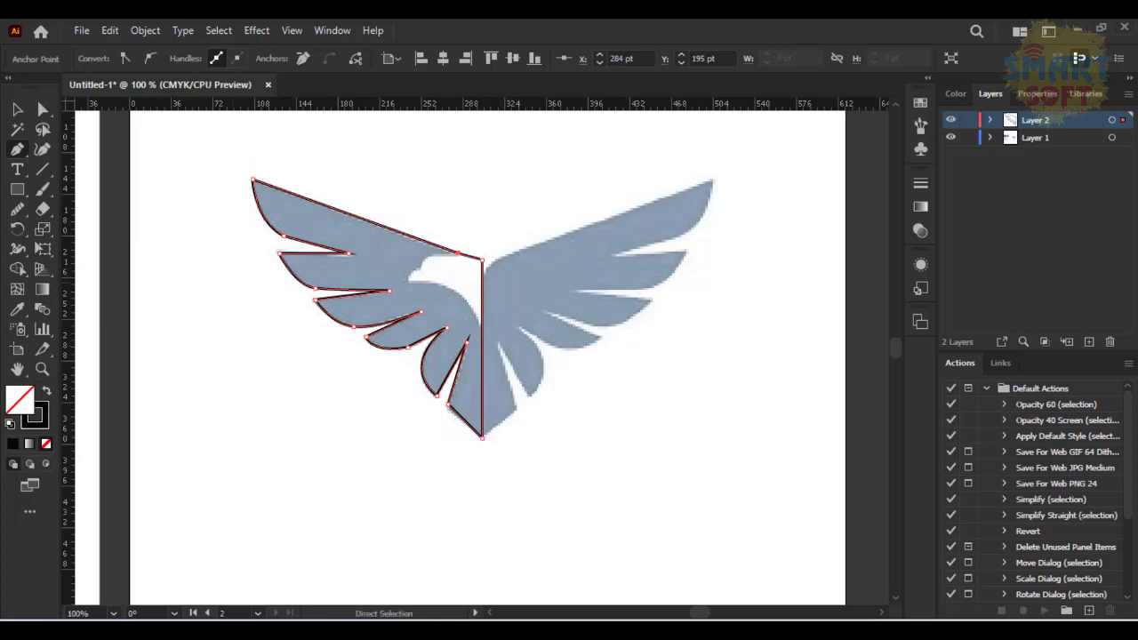
left_click(17, 108)
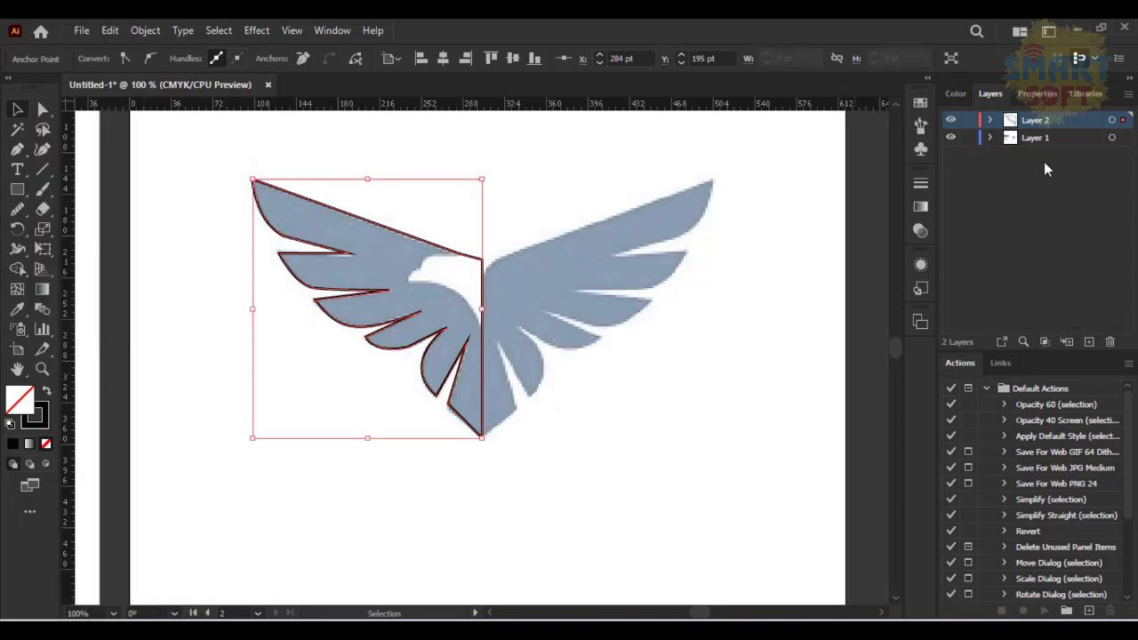
Try to reflect a copy of the traced left-half outline across the vertical axis
left_click(990, 120)
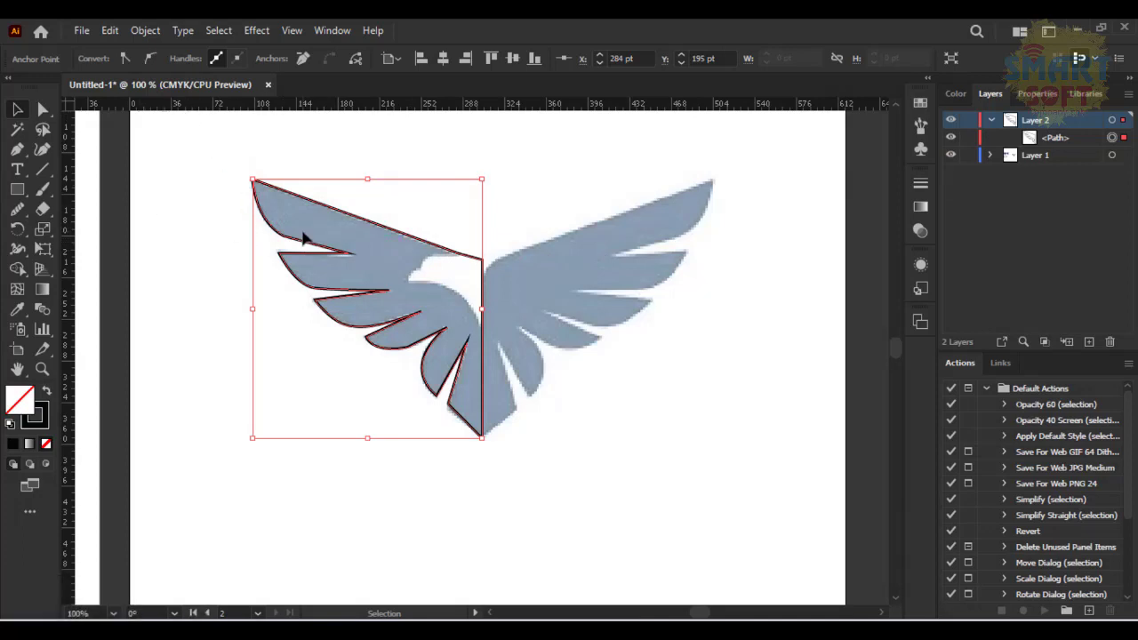
right_click(327, 213)
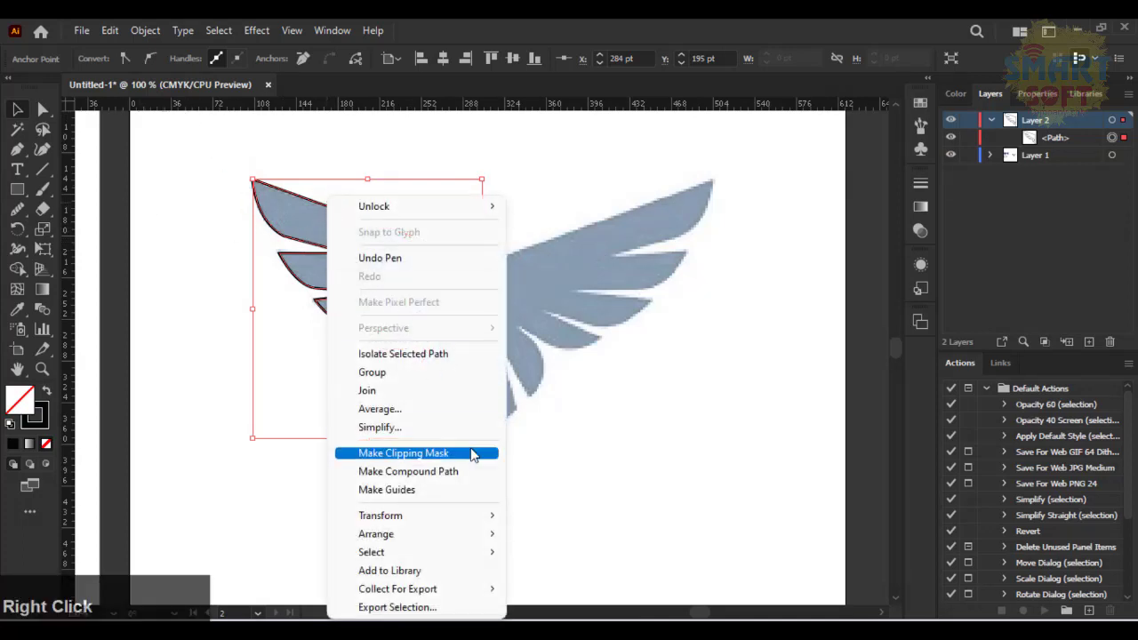
left_click(490, 514)
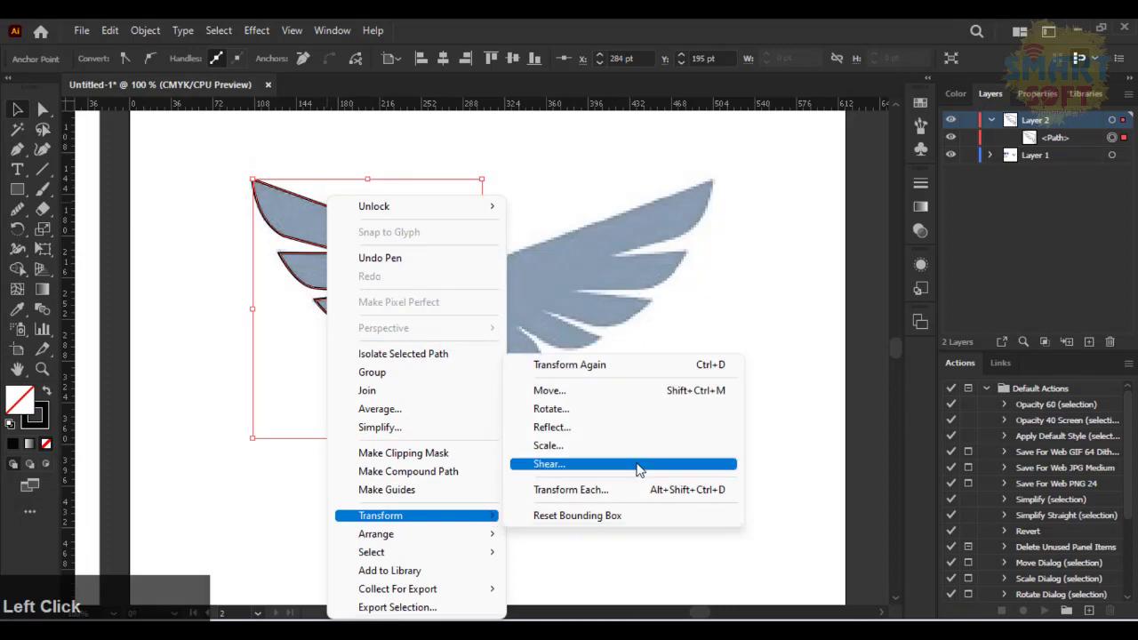
left_click(629, 431)
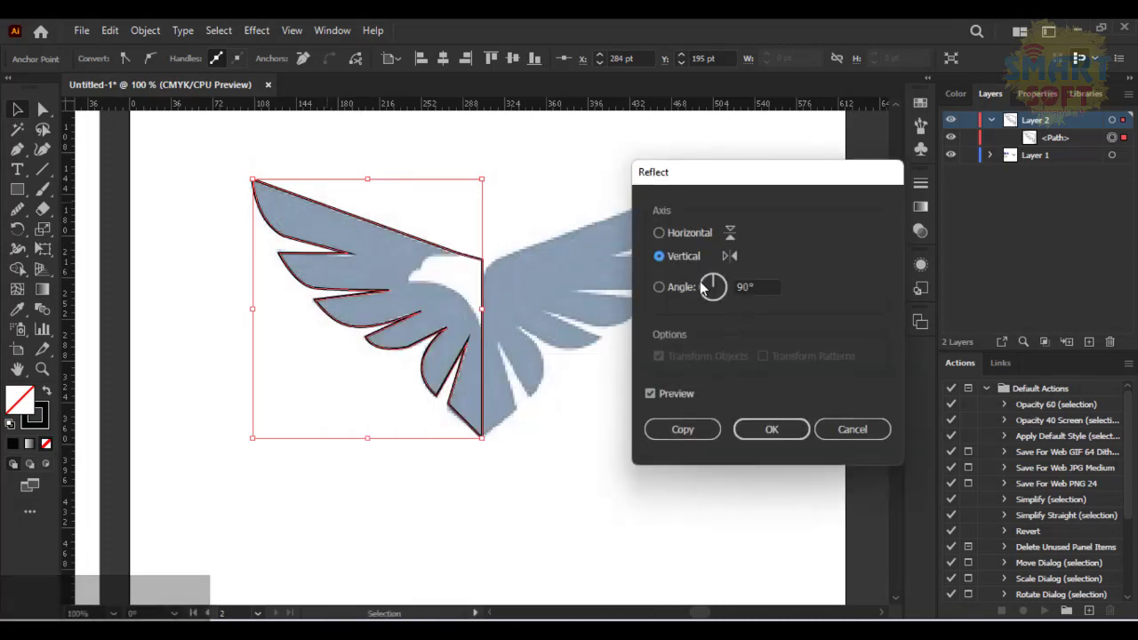
left_click(661, 234)
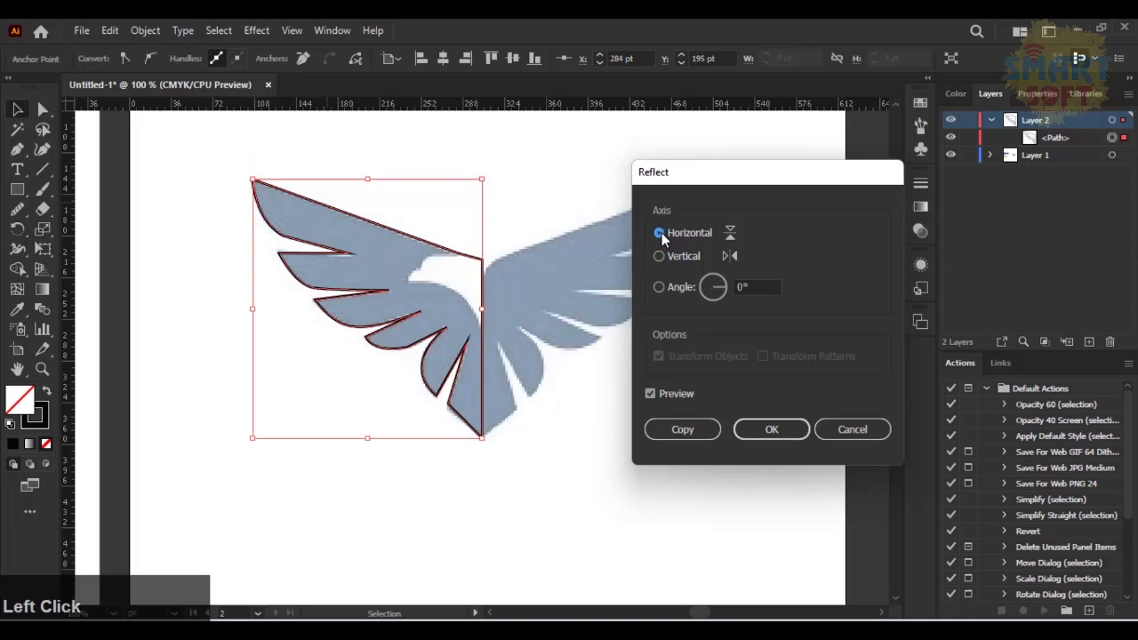
left_click(673, 256)
left_click(677, 432)
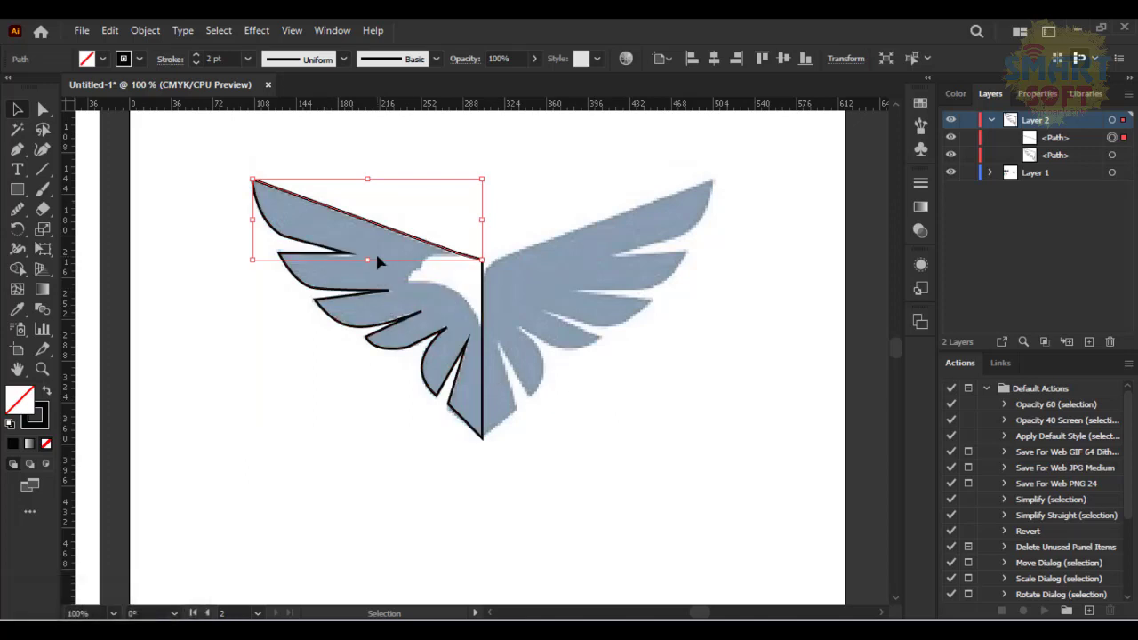
key("ctrl+z")
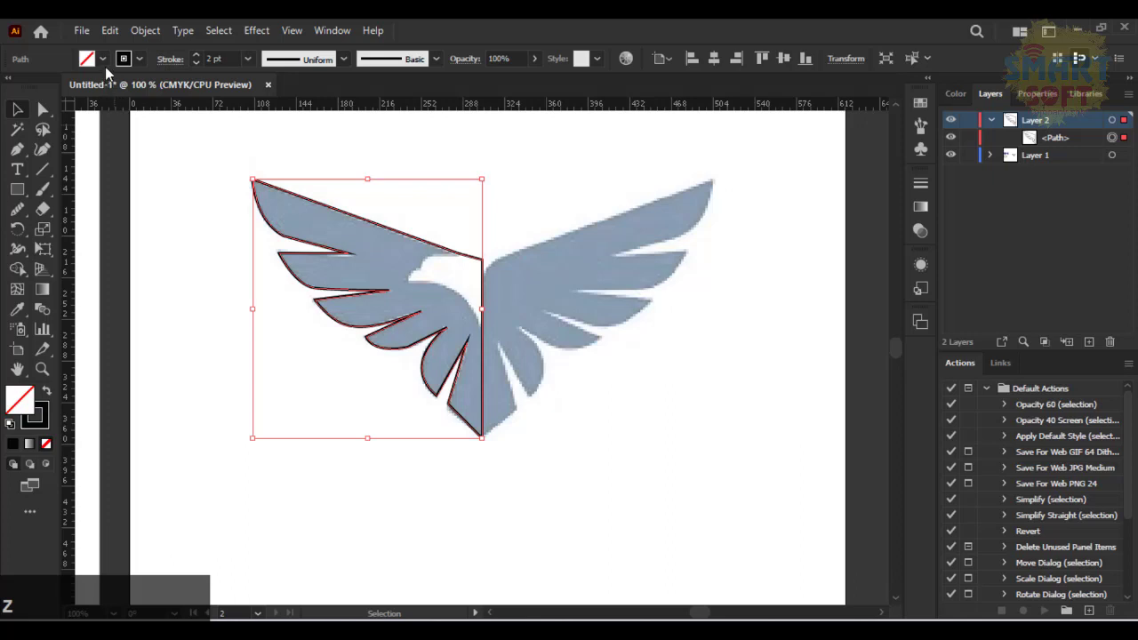
Fill the traced left-half shape with CMYK Green
left_click(102, 58)
left_click(80, 90)
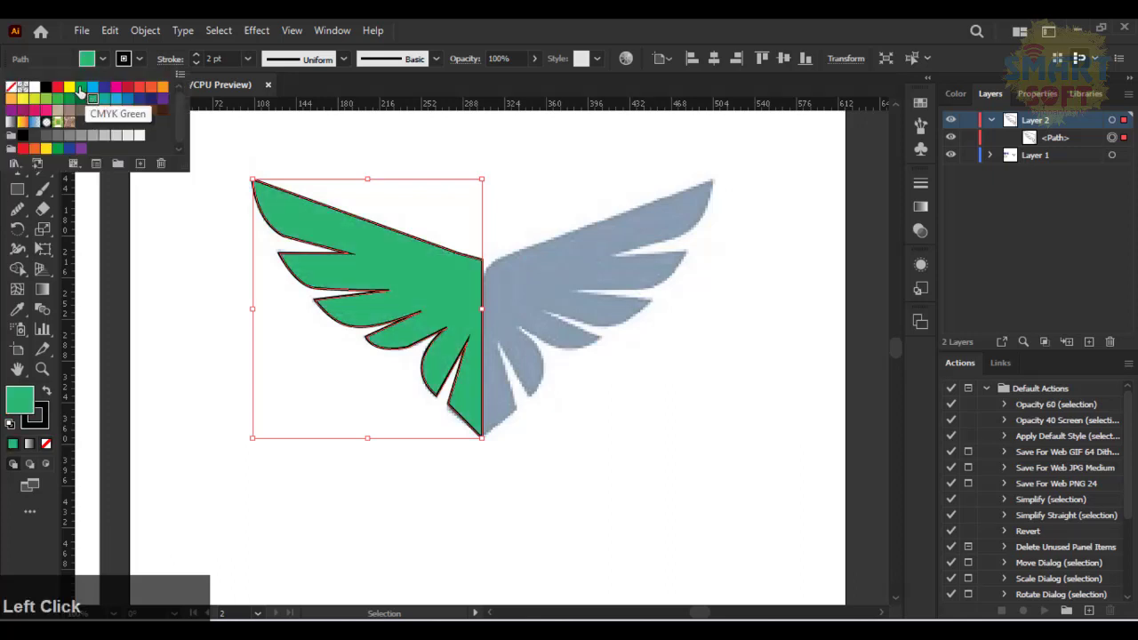
left_click(80, 91)
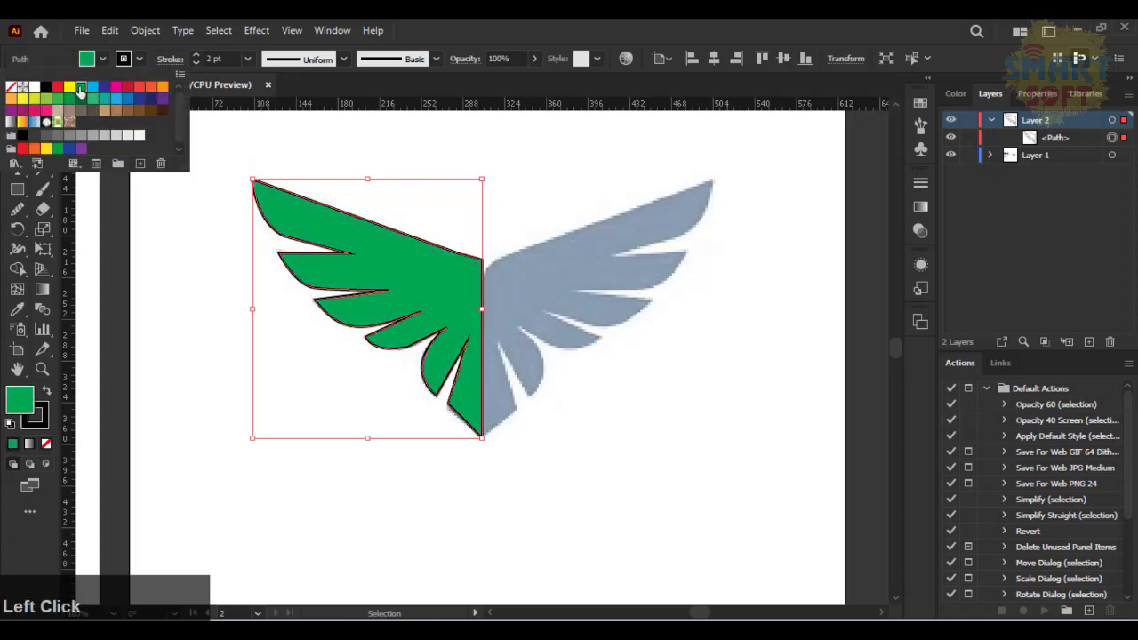
Apply the logo's dark blue to the traced left half with the Eyedropper by sampling the right wing, and set its opacity to 100%
left_click(10, 308)
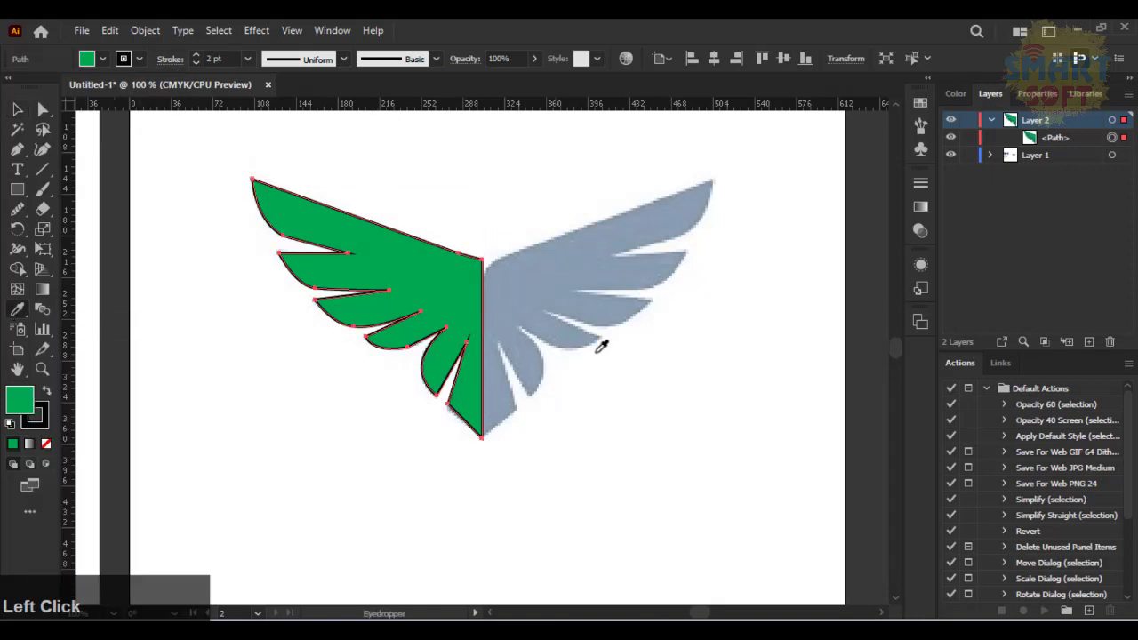
left_click(580, 278)
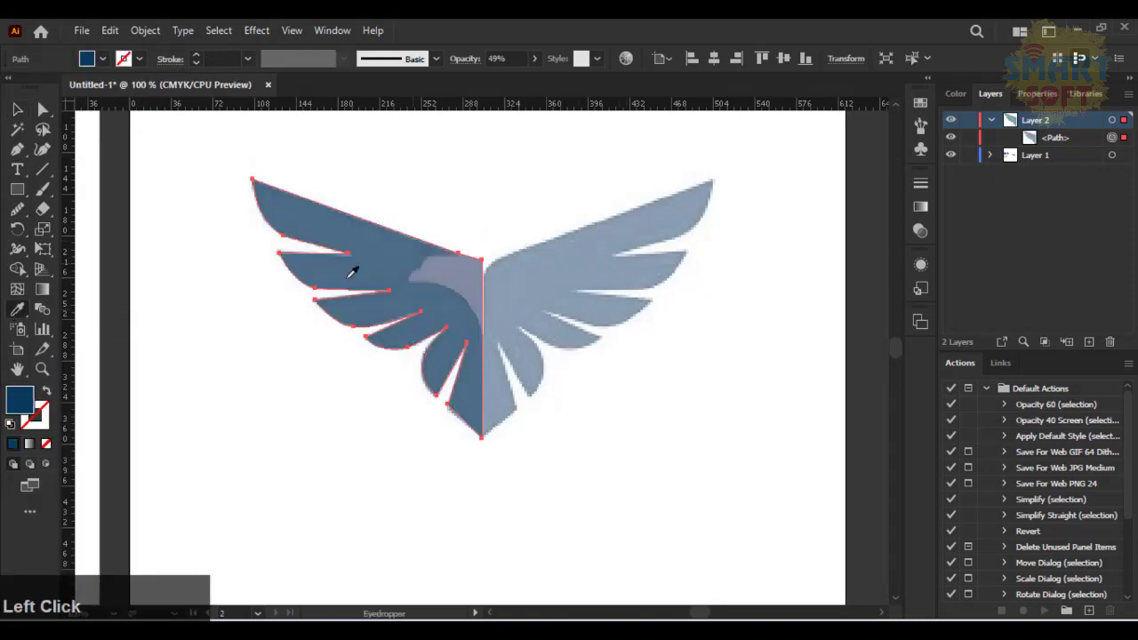
left_click(32, 113)
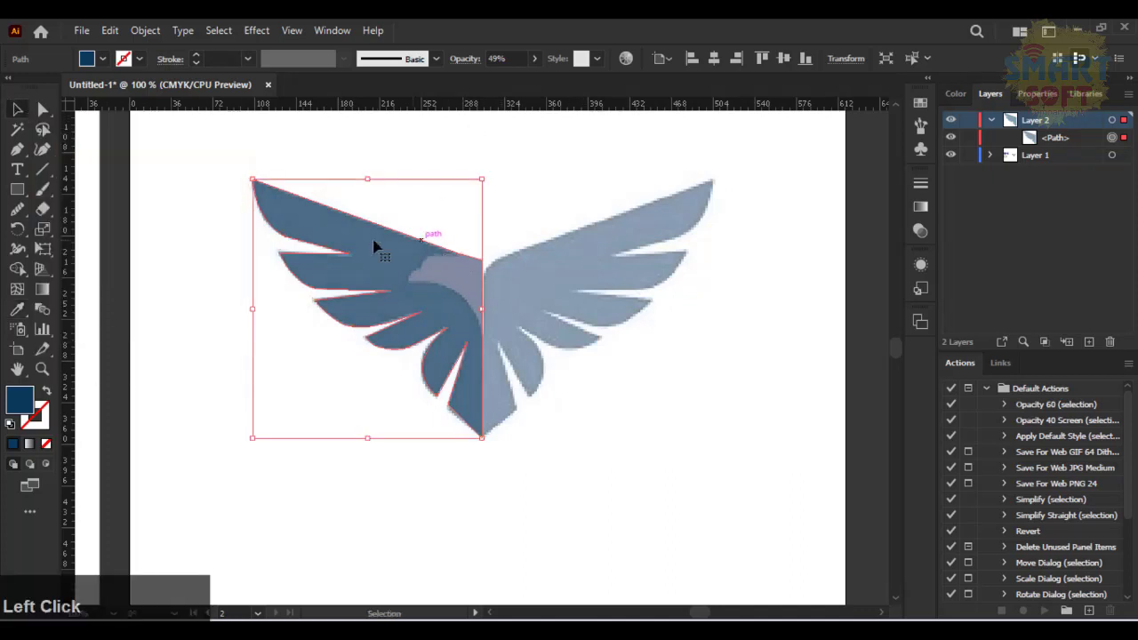
left_click(532, 61)
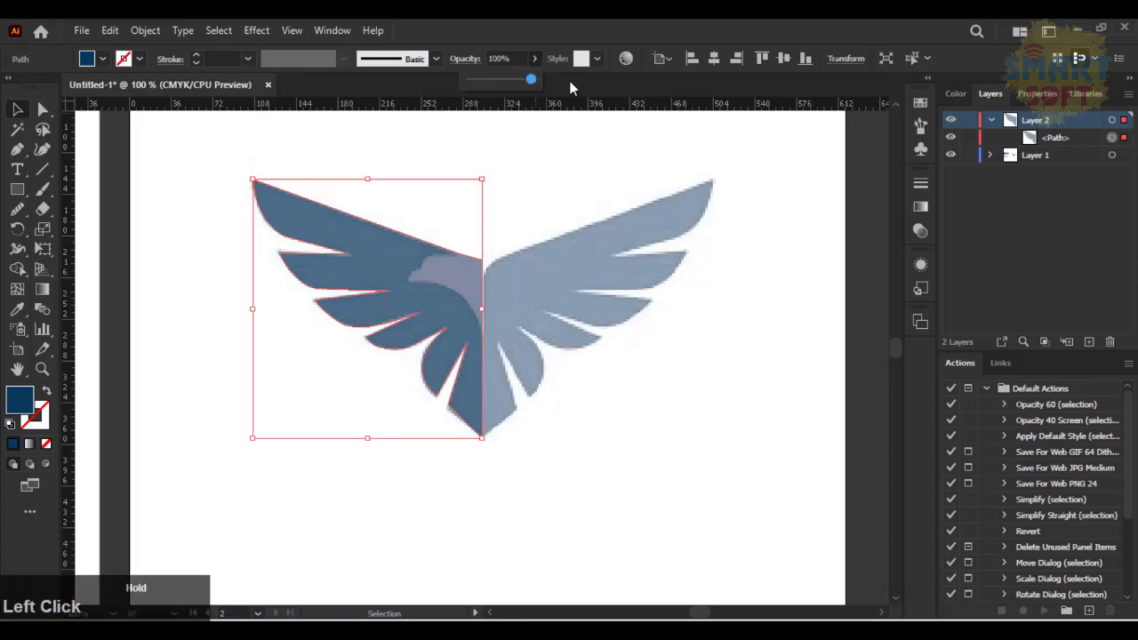
left_click_drag(570, 87, 570, 87)
left_click(441, 265)
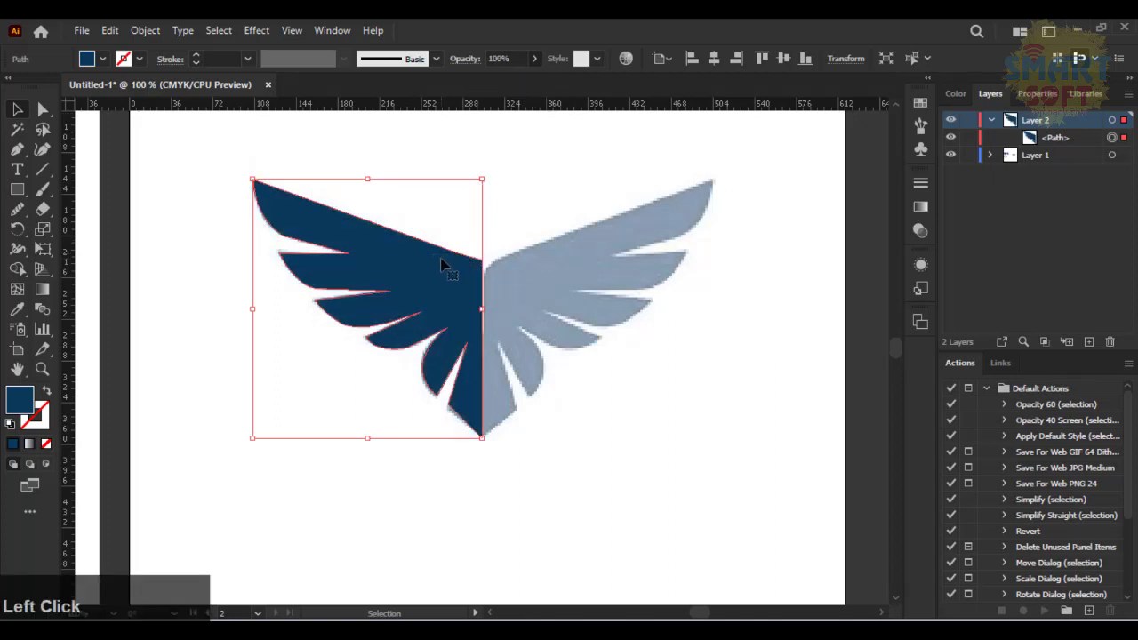
Reflect a copy of the blue wing across the vertical axis and place it against the original over the faded right half
right_click(441, 265)
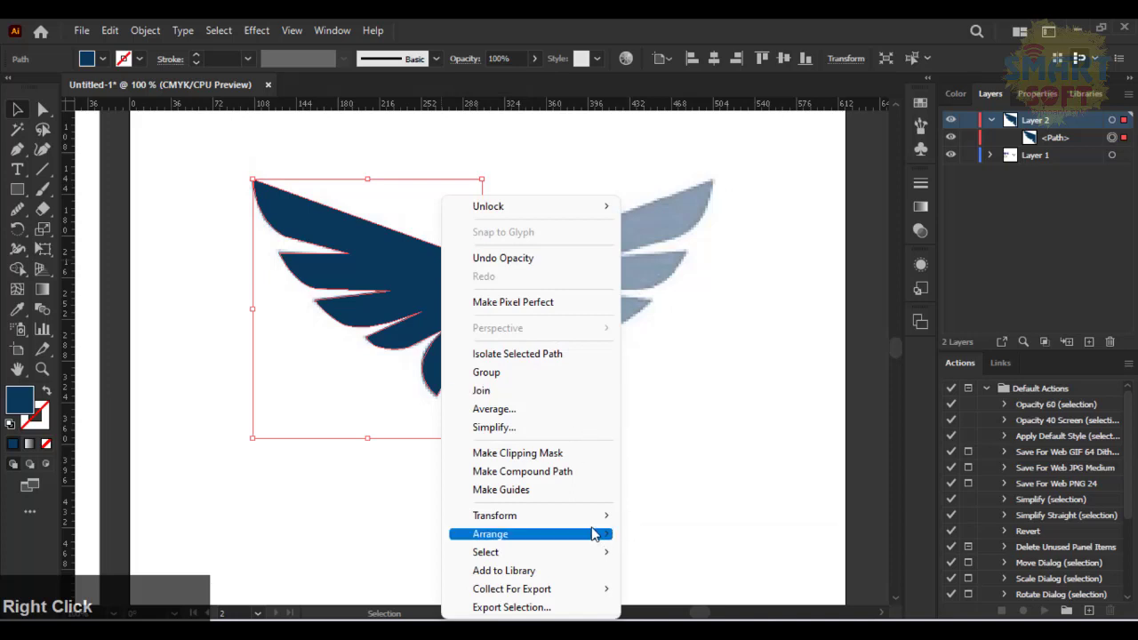
mouse_move(593, 524)
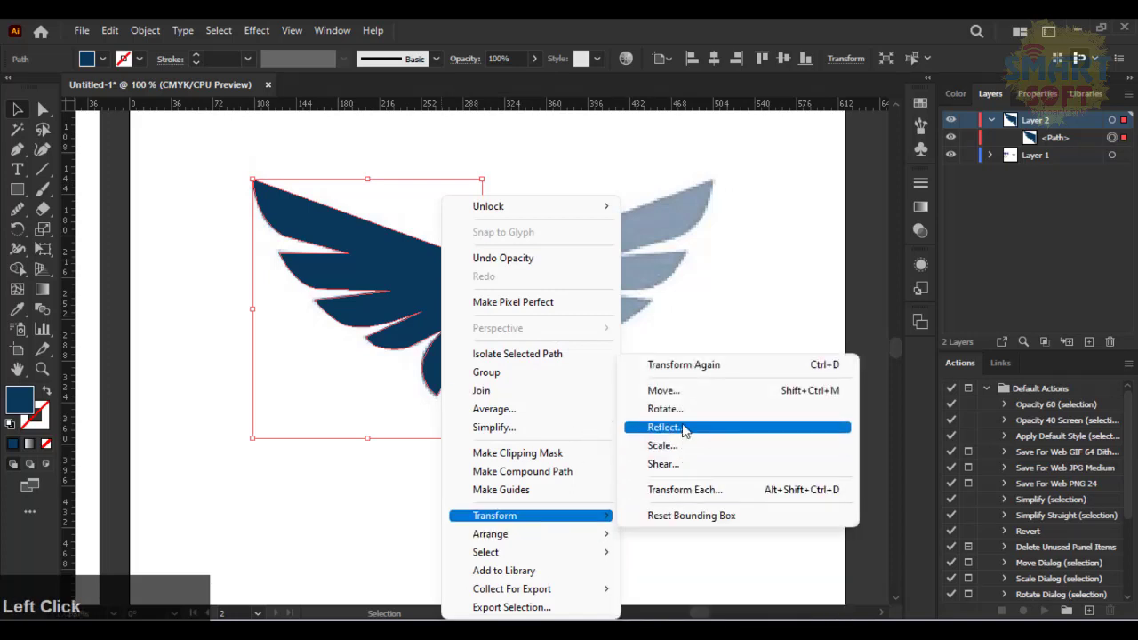
left_click(685, 431)
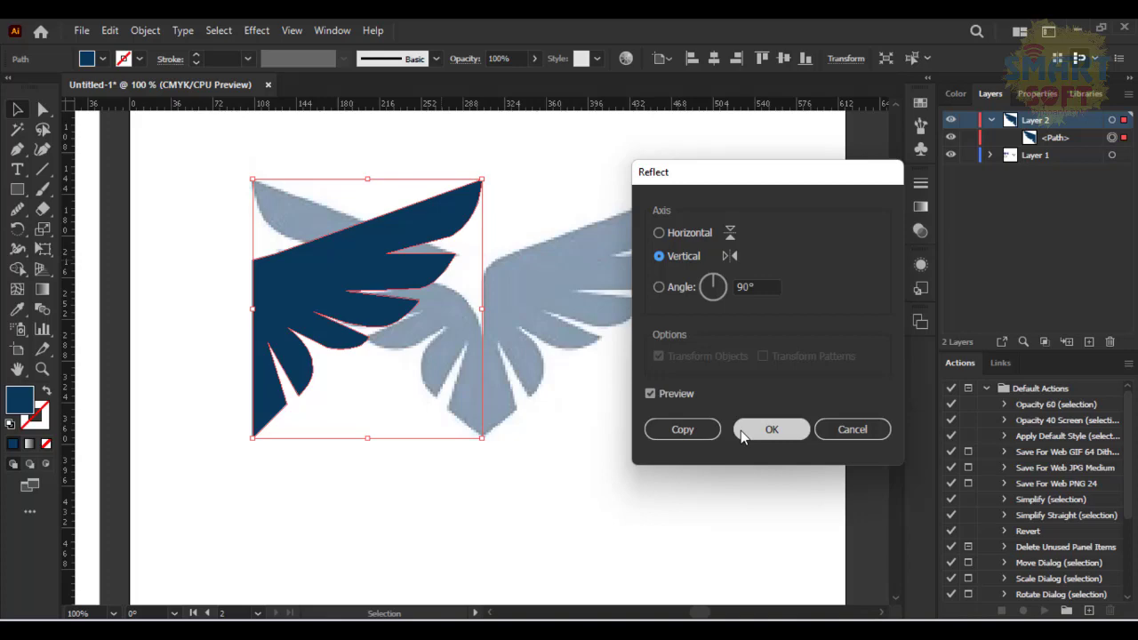
left_click(711, 430)
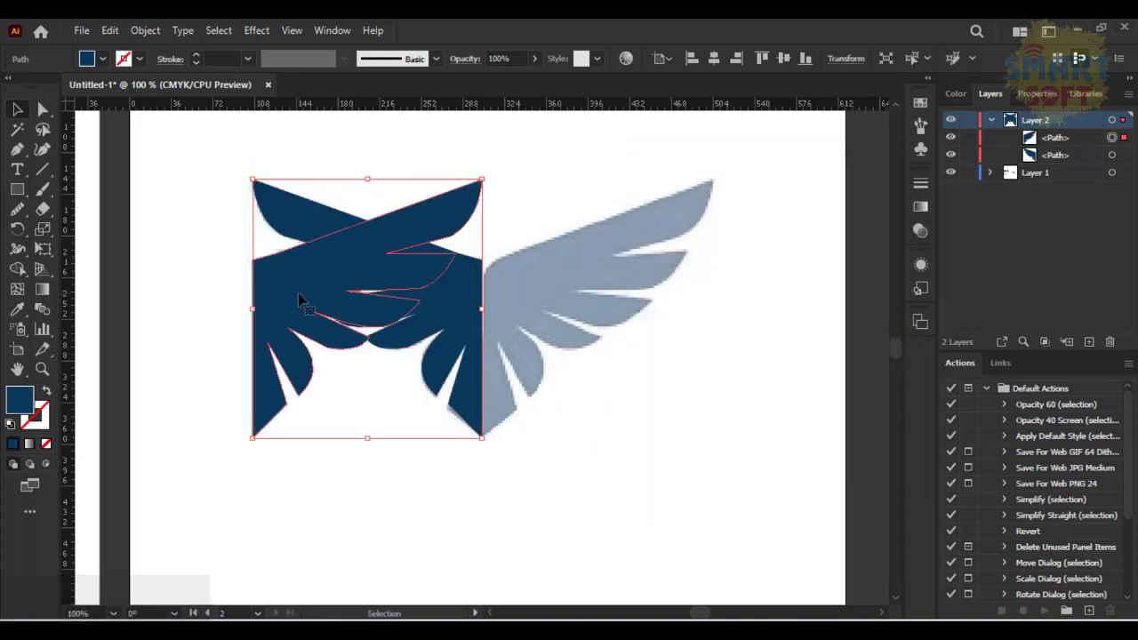
left_click_drag(299, 298, 530, 313)
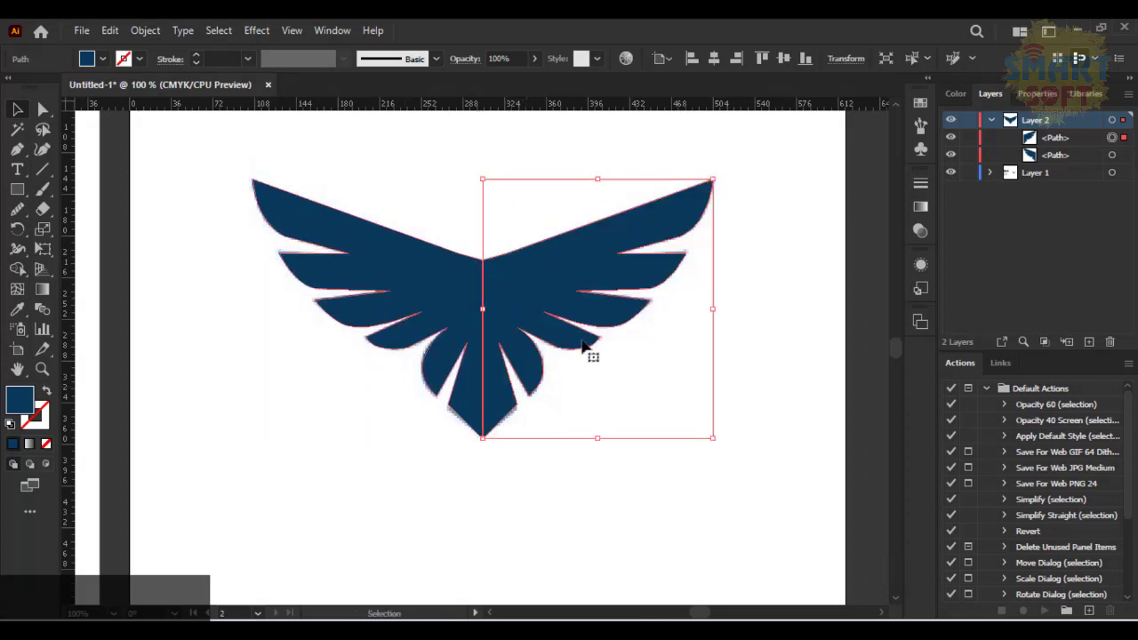
left_click(418, 211)
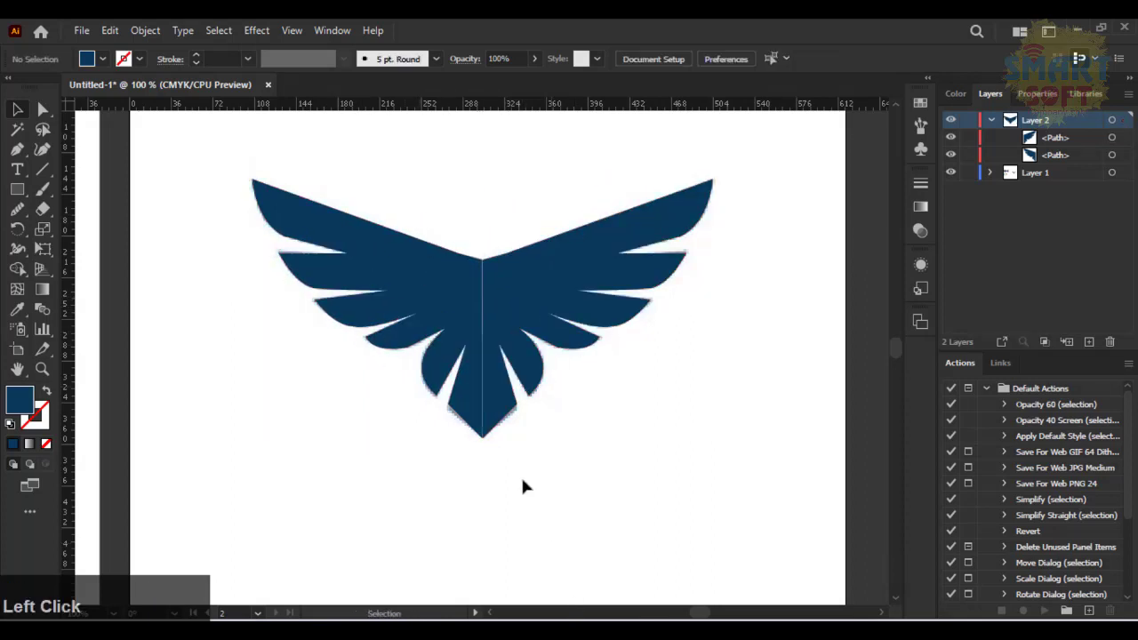
Examine the seam between the two wings up close at the bottom tip
left_click(488, 368)
key("ctrl+equal")
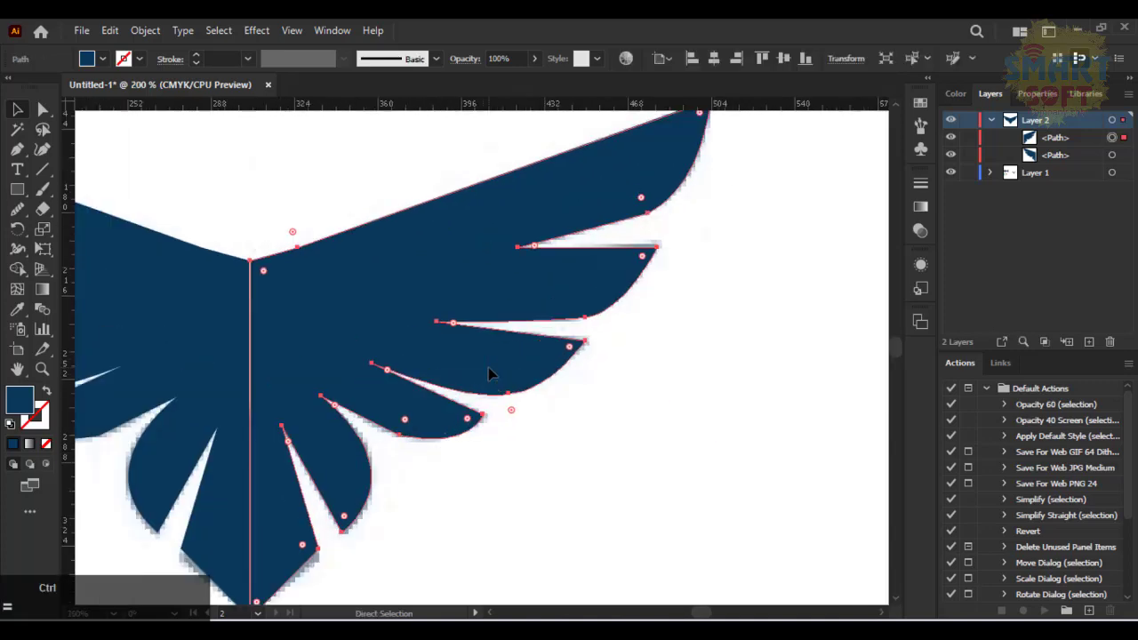
key("space")
left_click_drag(505, 417, 665, 332)
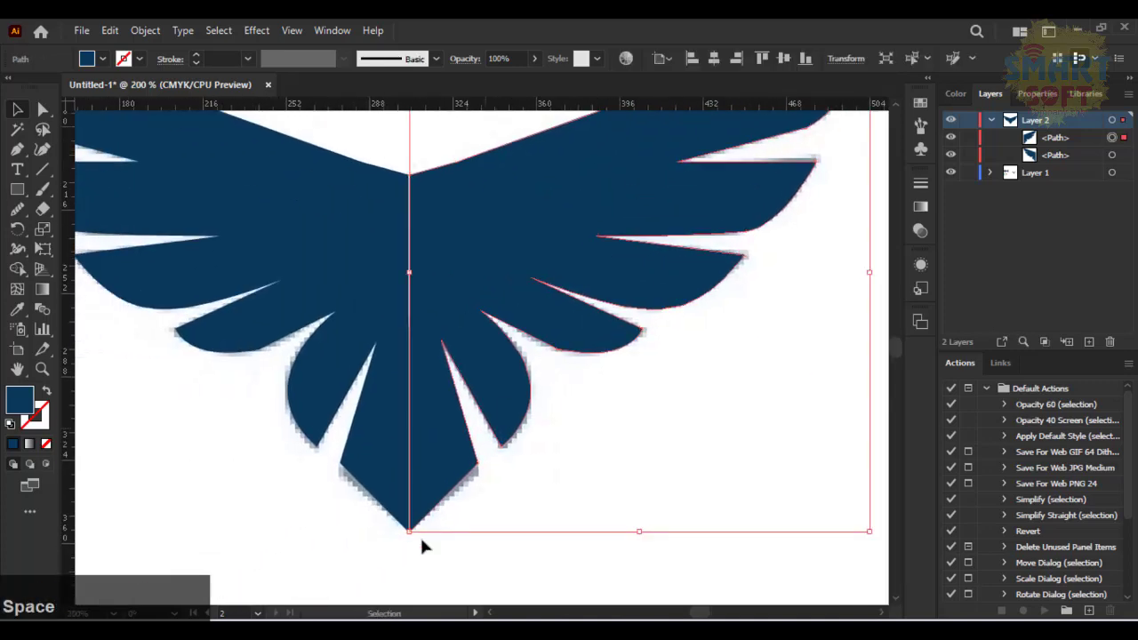
key("ctrl+equal")
key("space")
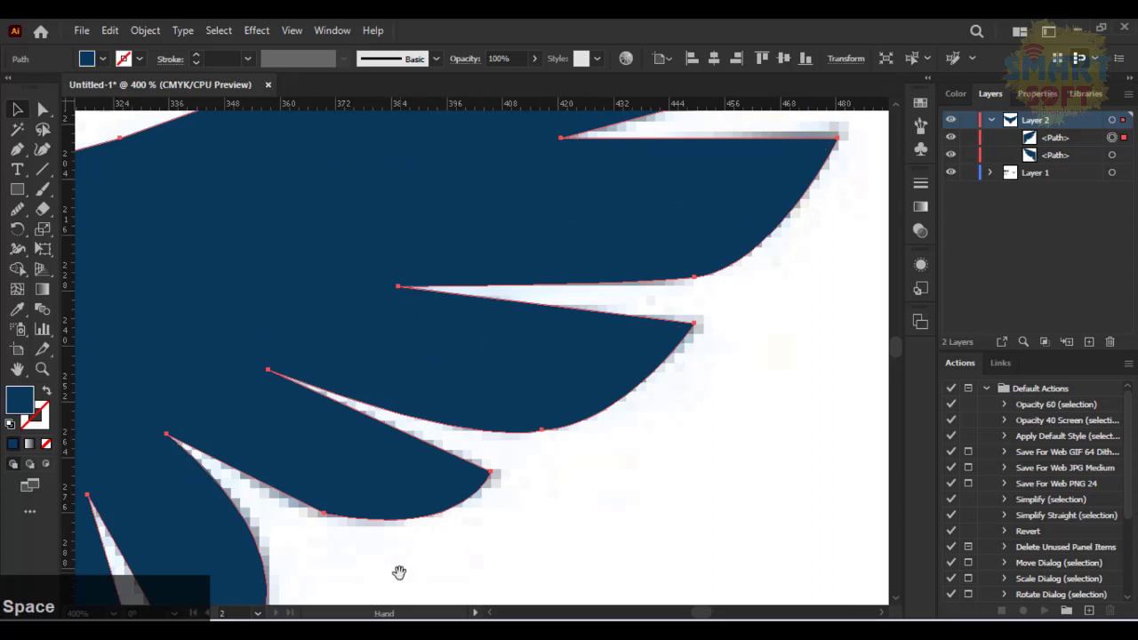
left_click_drag(399, 524, 703, 203)
left_click(472, 322)
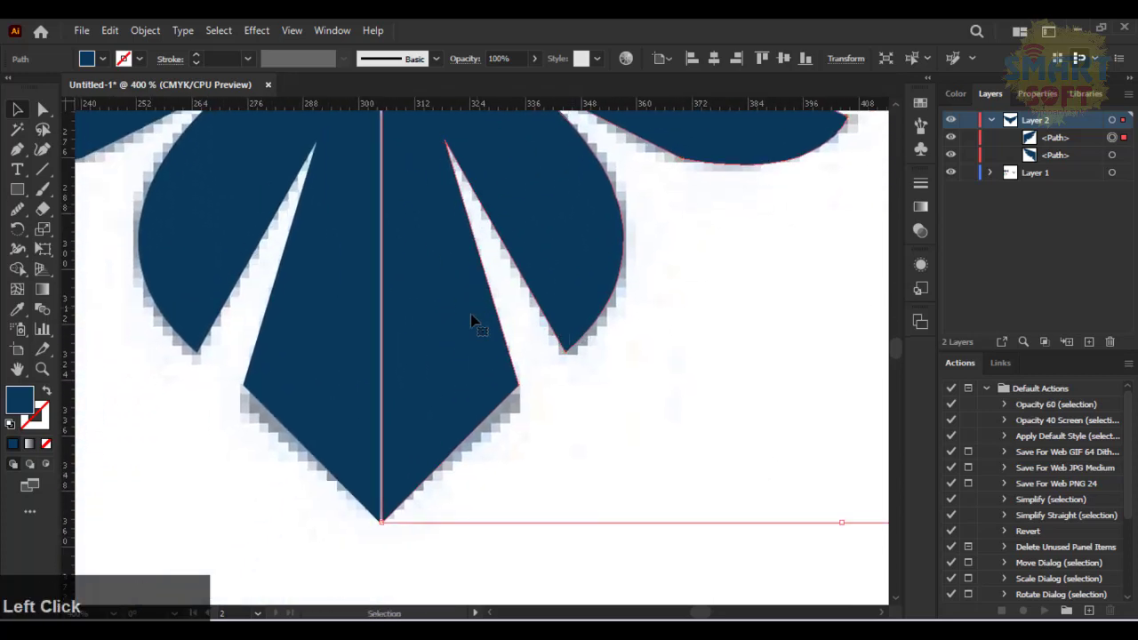
scroll(87, 388, "down", 3)
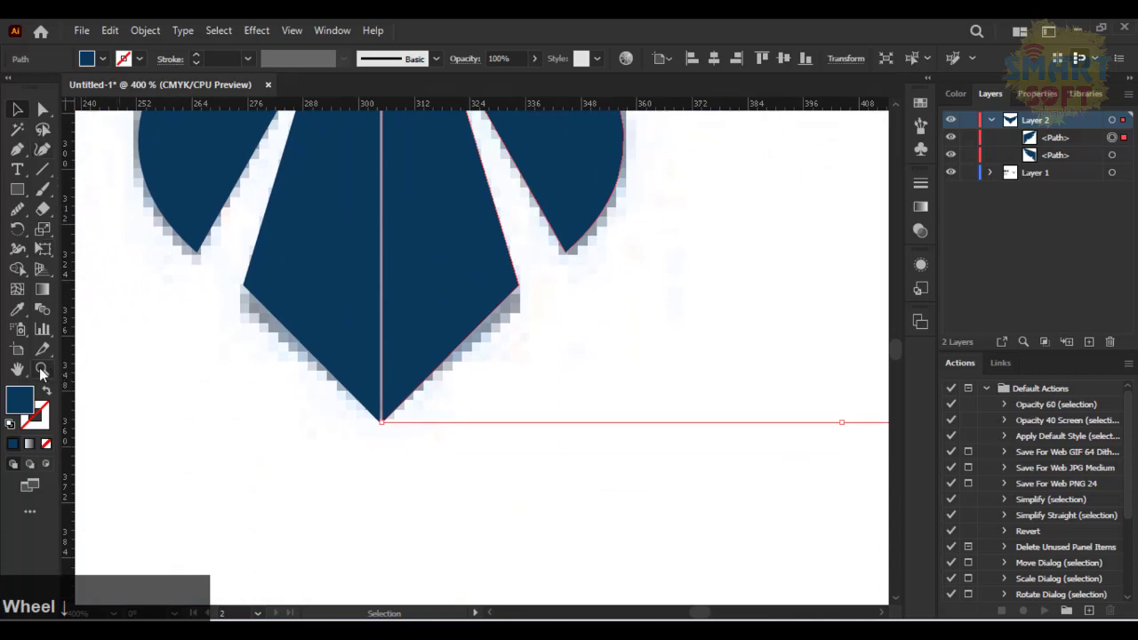
left_click(41, 370)
left_click_drag(353, 358, 516, 525)
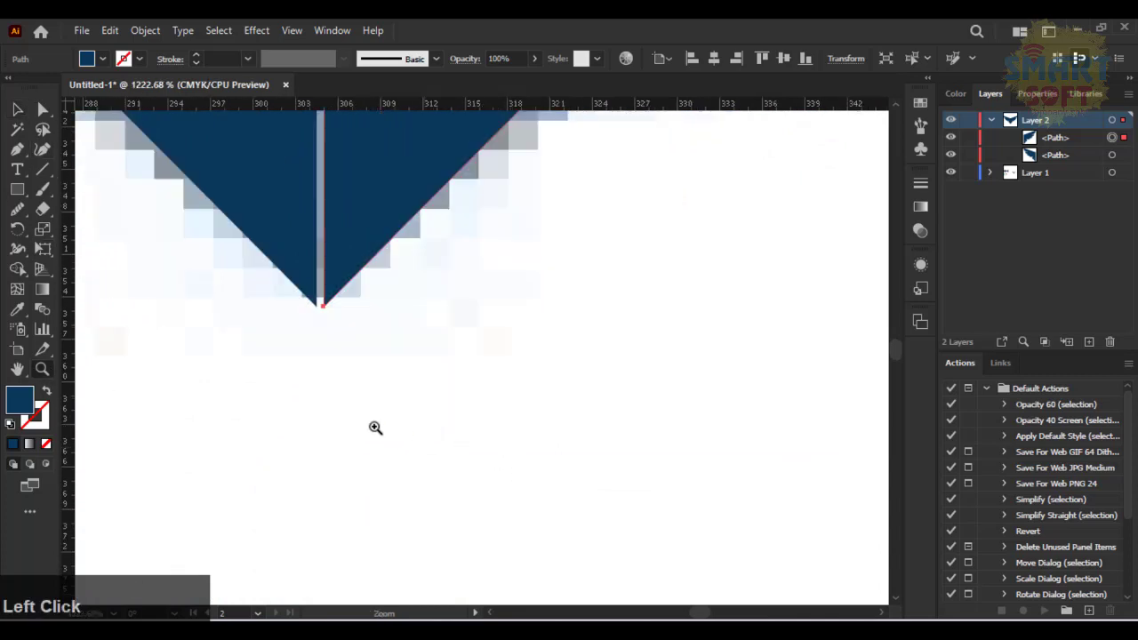
left_click_drag(267, 234, 545, 457)
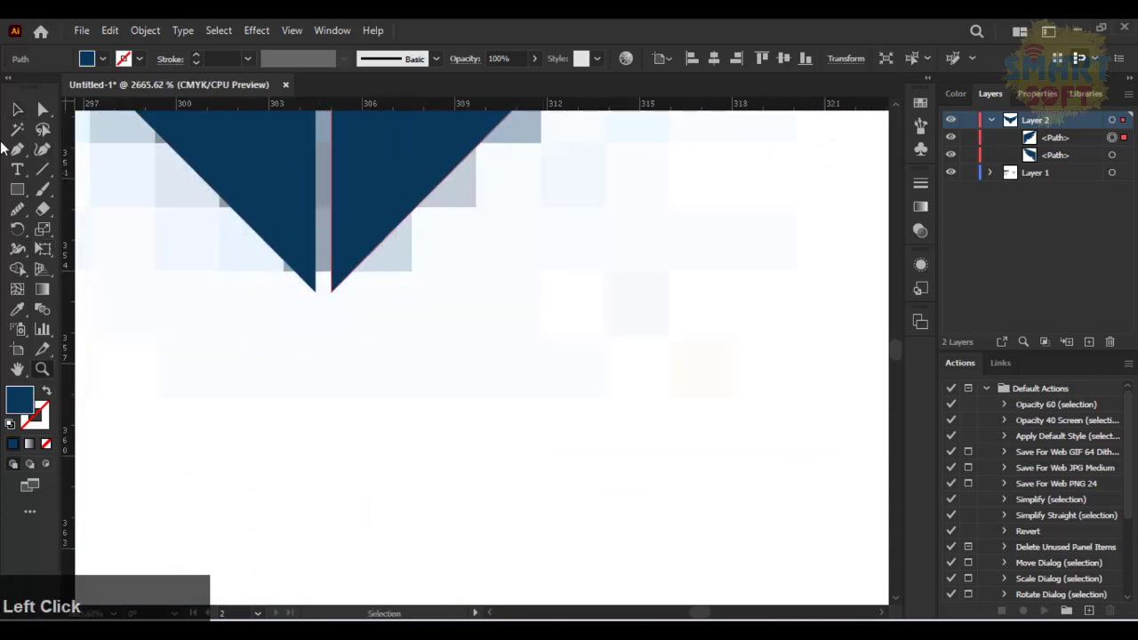
Try to close the centre gap by nudging the right wing toward the left wing
left_click(16, 109)
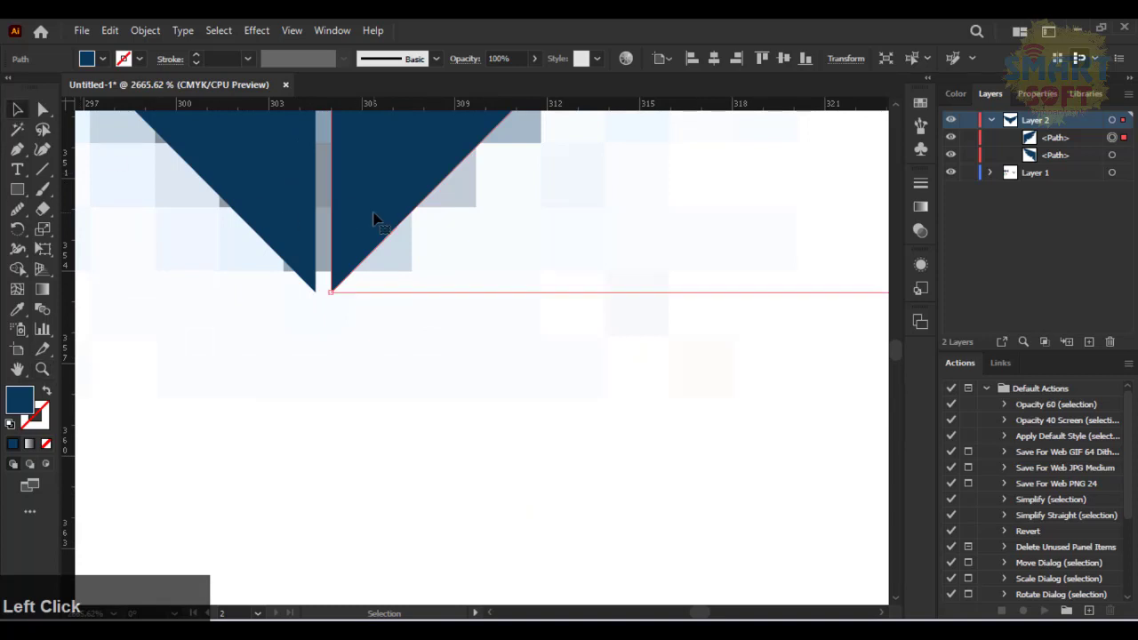
key("Left")
key("Left")
key("Right")
key("Right")
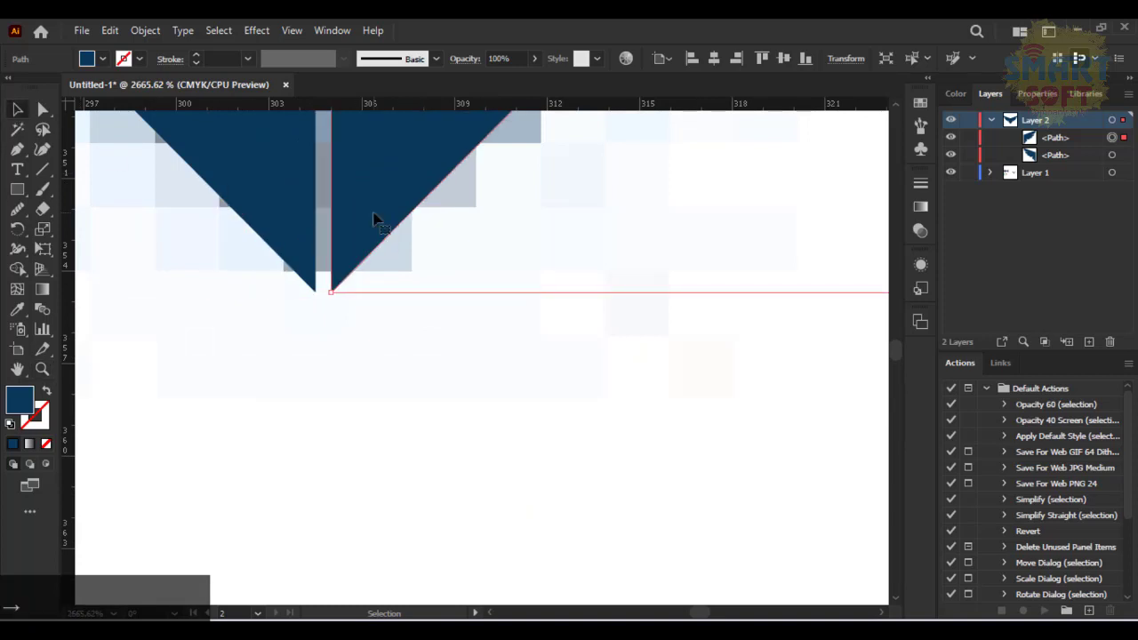
left_click_drag(374, 218, 371, 217)
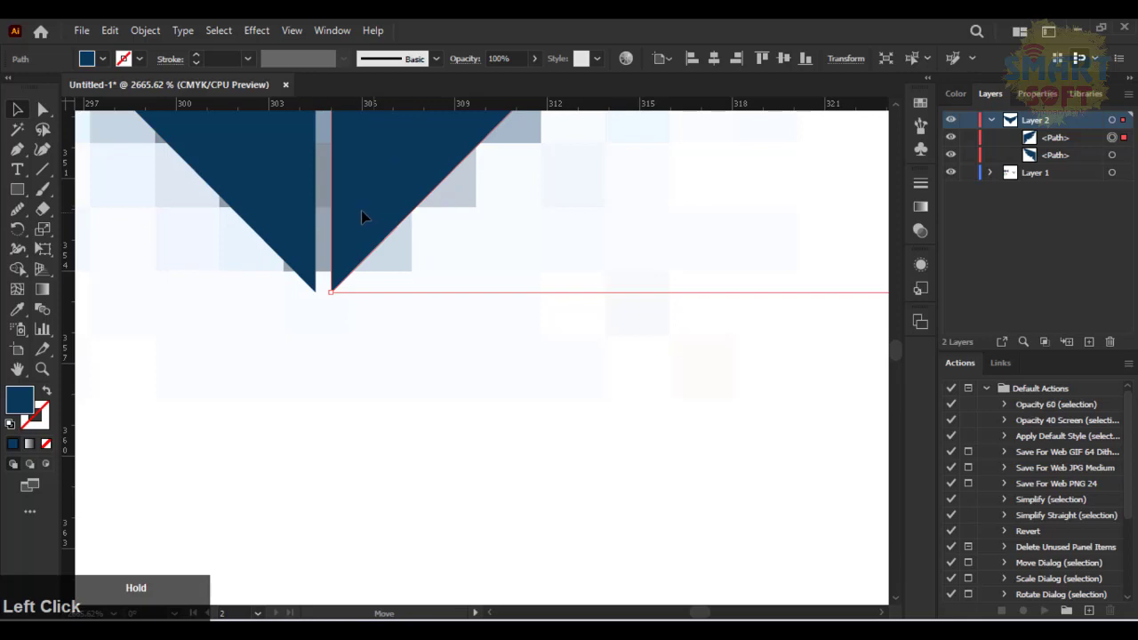
Average the two wings' bottom-tip anchor points on both axes so they coincide
left_click(41, 110)
left_click_drag(397, 342, 157, 222)
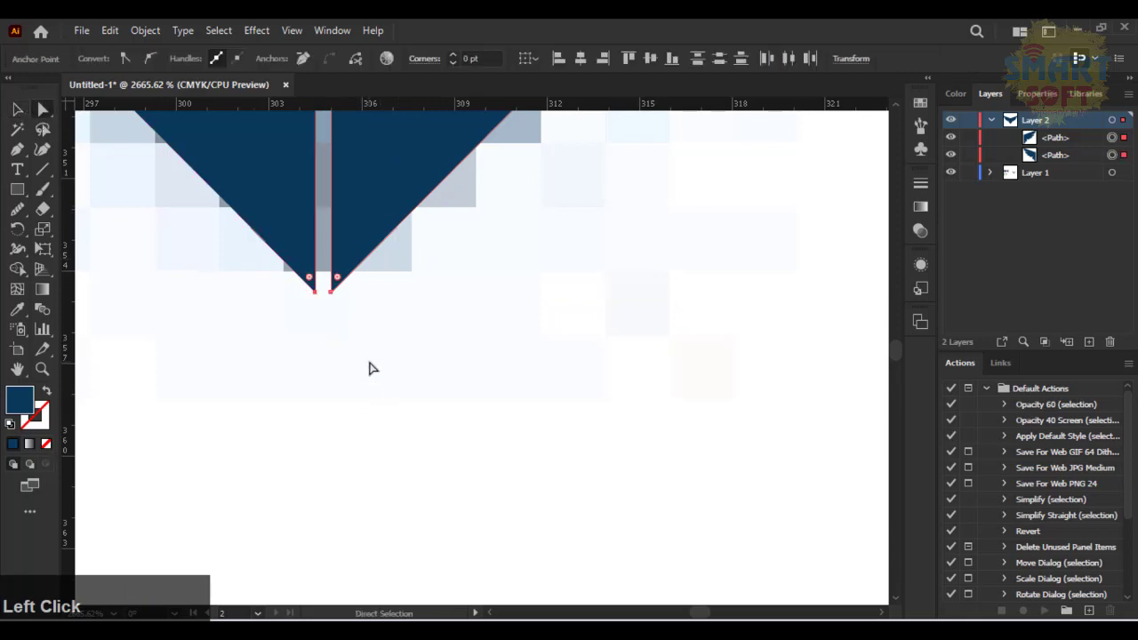
right_click(274, 229)
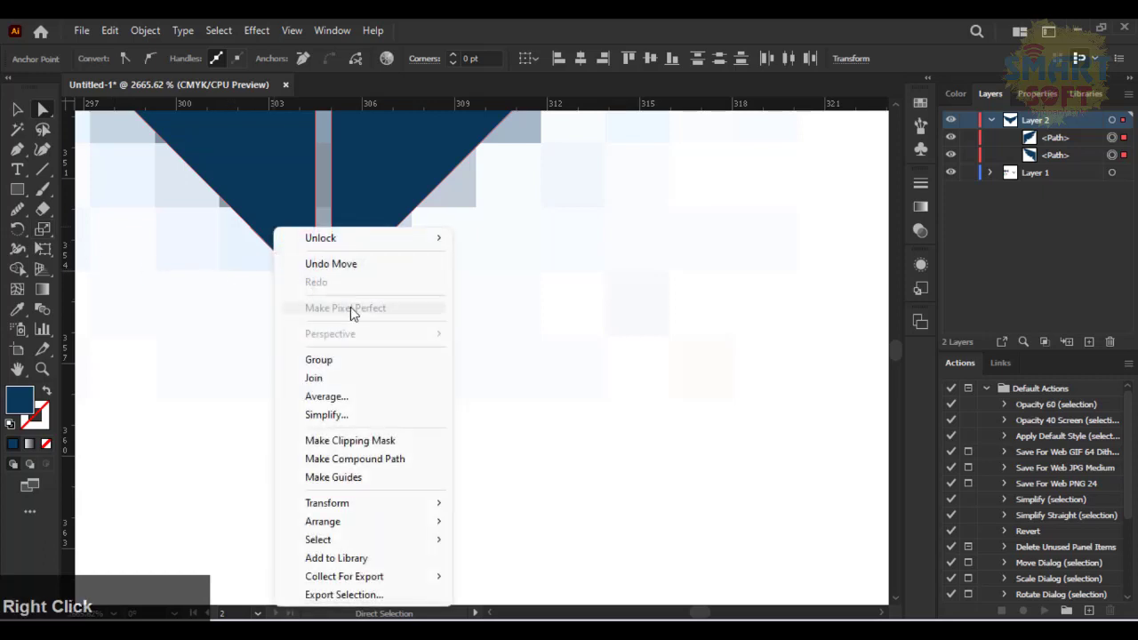
left_click(399, 396)
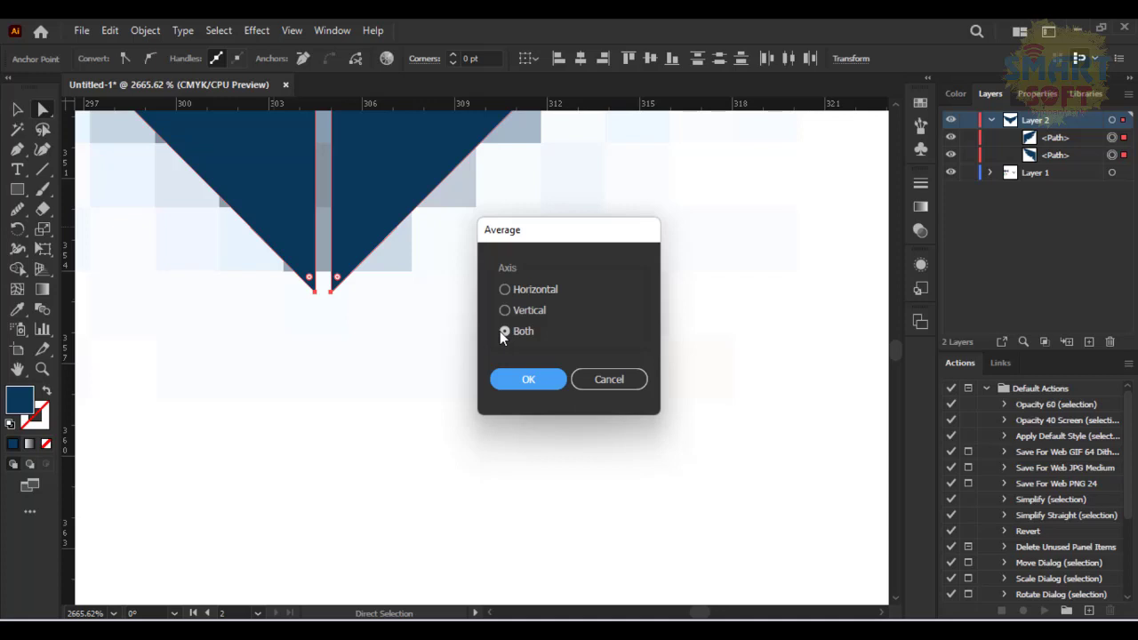
left_click(533, 380)
Try to join the two overlapping anchor points at the bottom tip
right_click(338, 248)
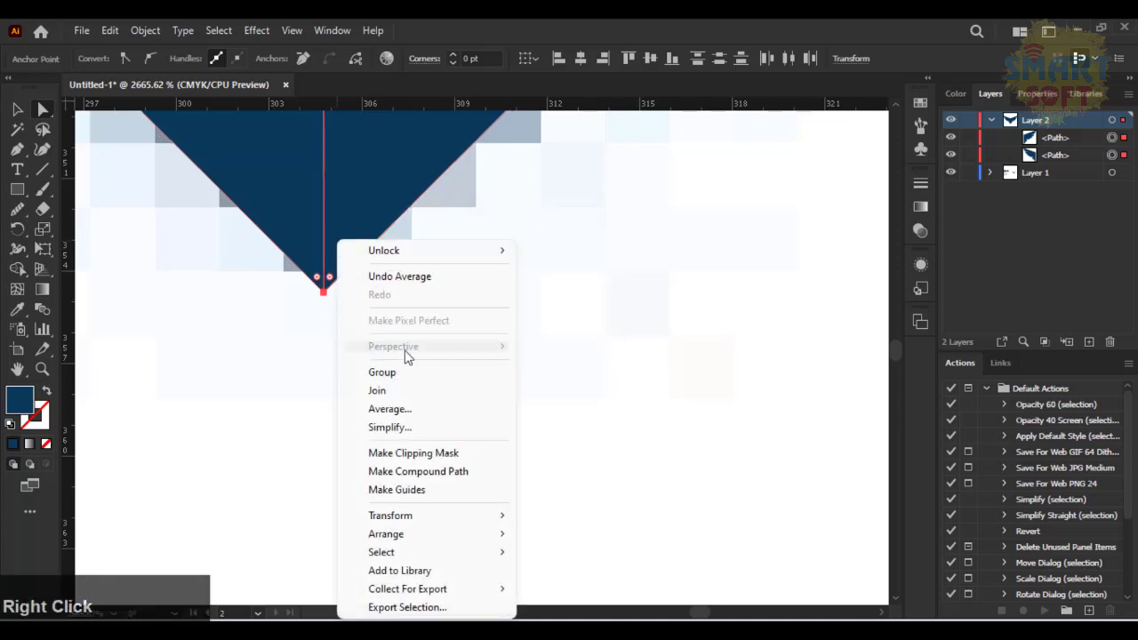
left_click(413, 390)
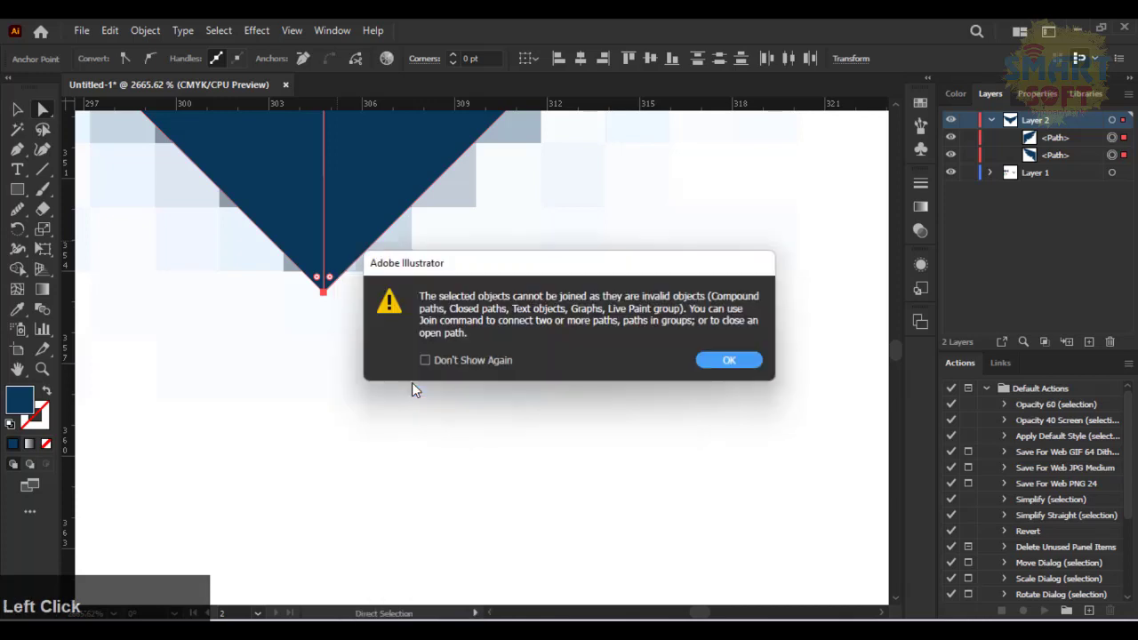
left_click(729, 360)
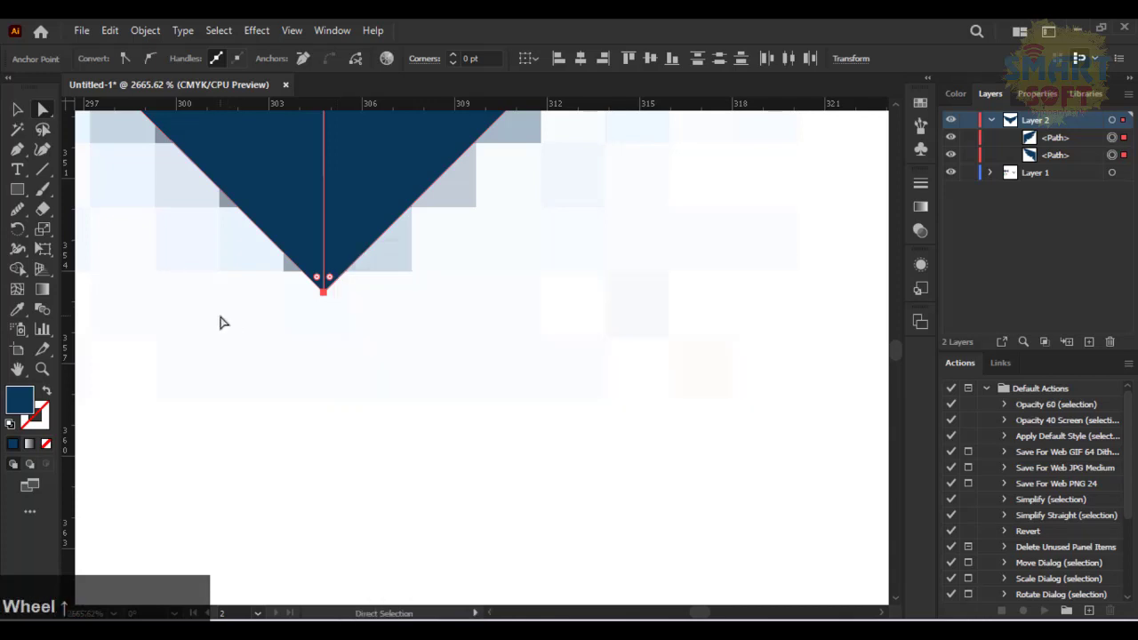
Average the two wings' anchor points at the top of the centre seam on both axes
scroll(220, 315, "up", 4)
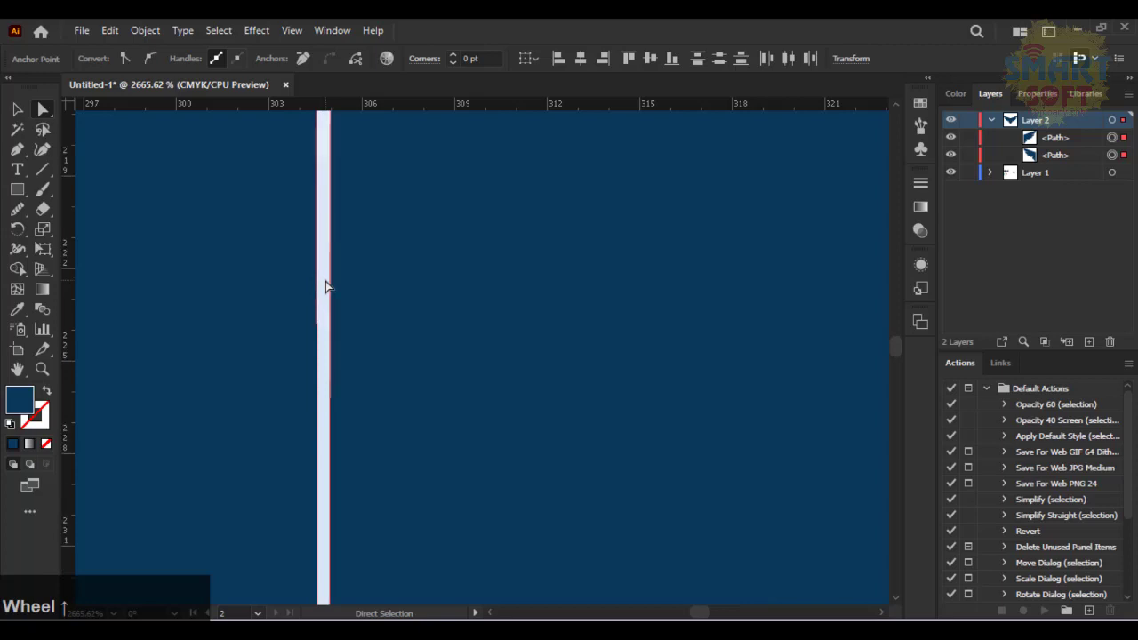
scroll(331, 291, "up", 3)
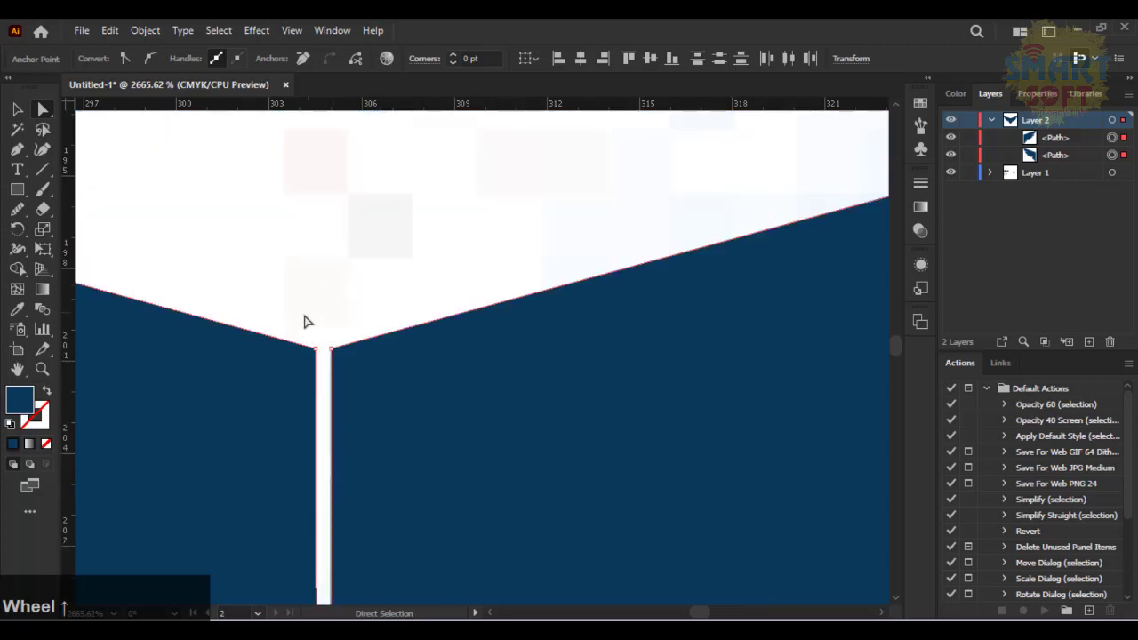
left_click_drag(293, 325, 405, 386)
right_click(409, 387)
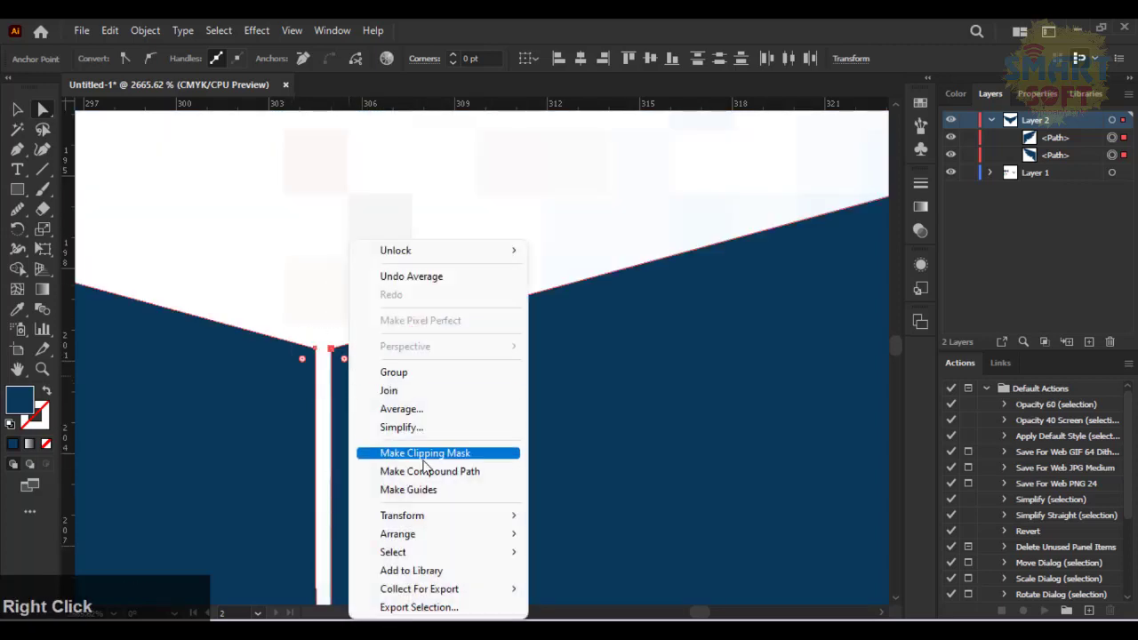
left_click(436, 407)
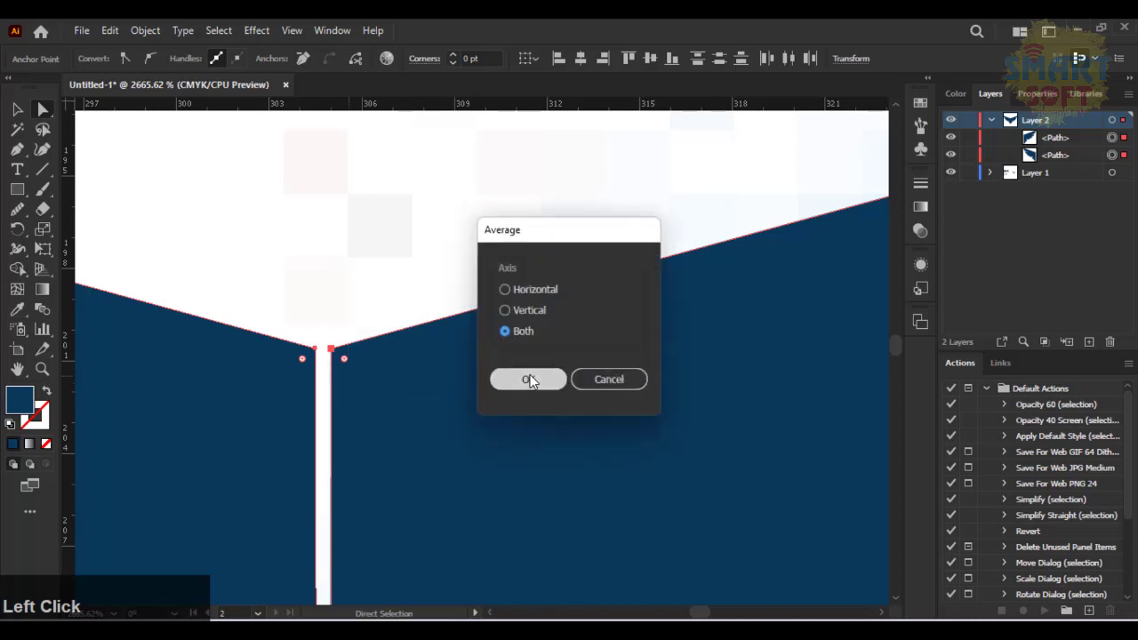
left_click(527, 379)
Inspect the top of the centre seam, checking each wing's path for any remaining gap
left_click(18, 109)
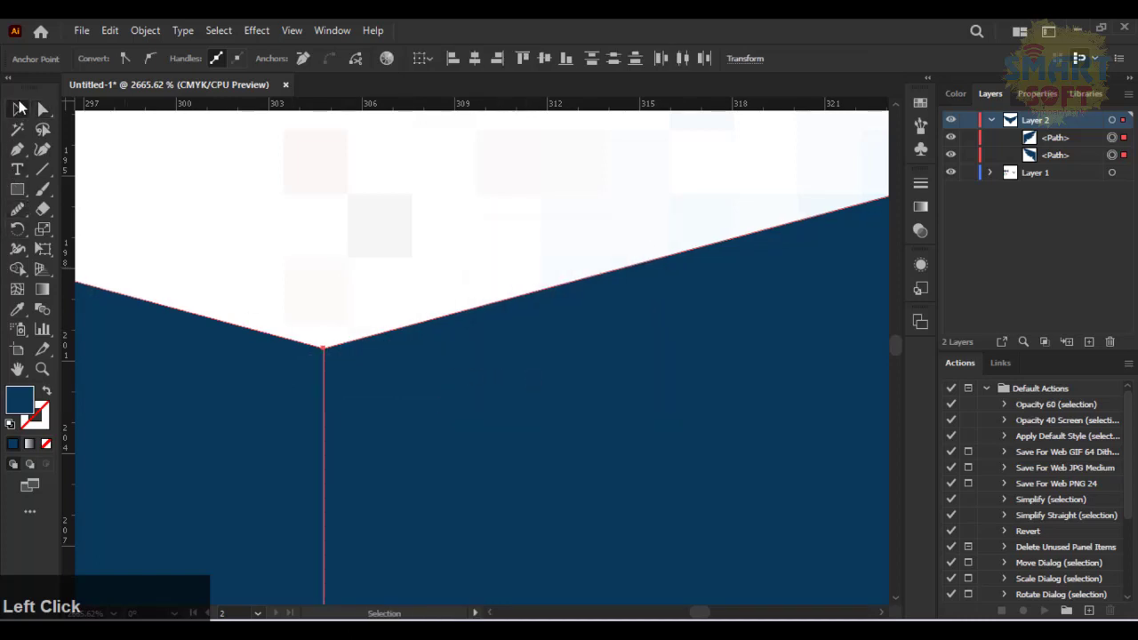
left_click(272, 229)
left_click(244, 396)
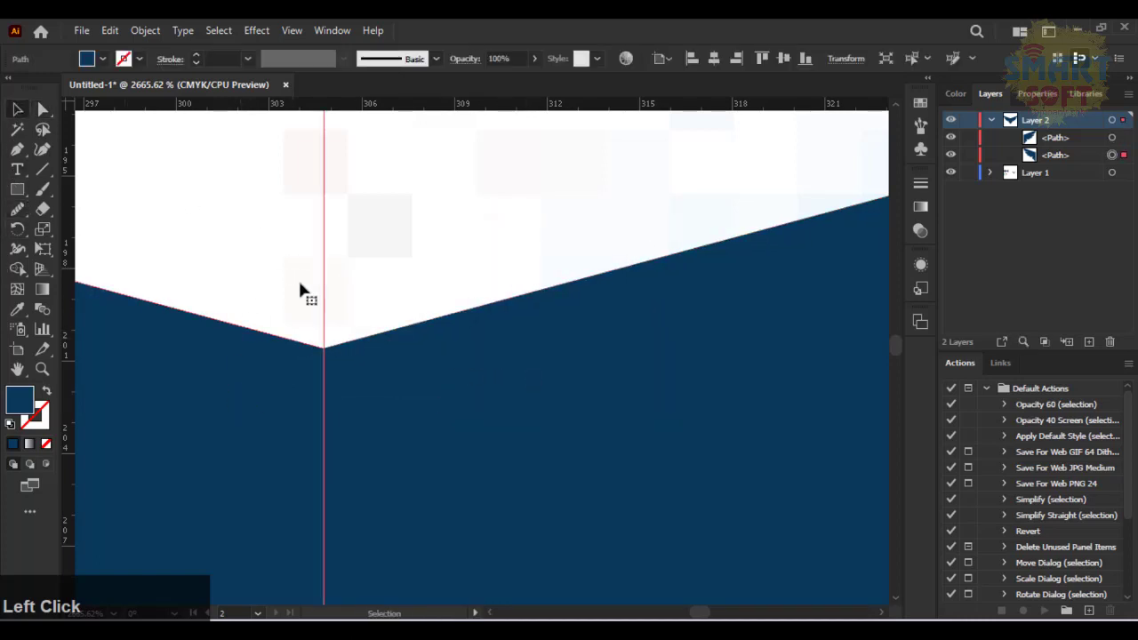
left_click(329, 250)
scroll(510, 401, "down", 5)
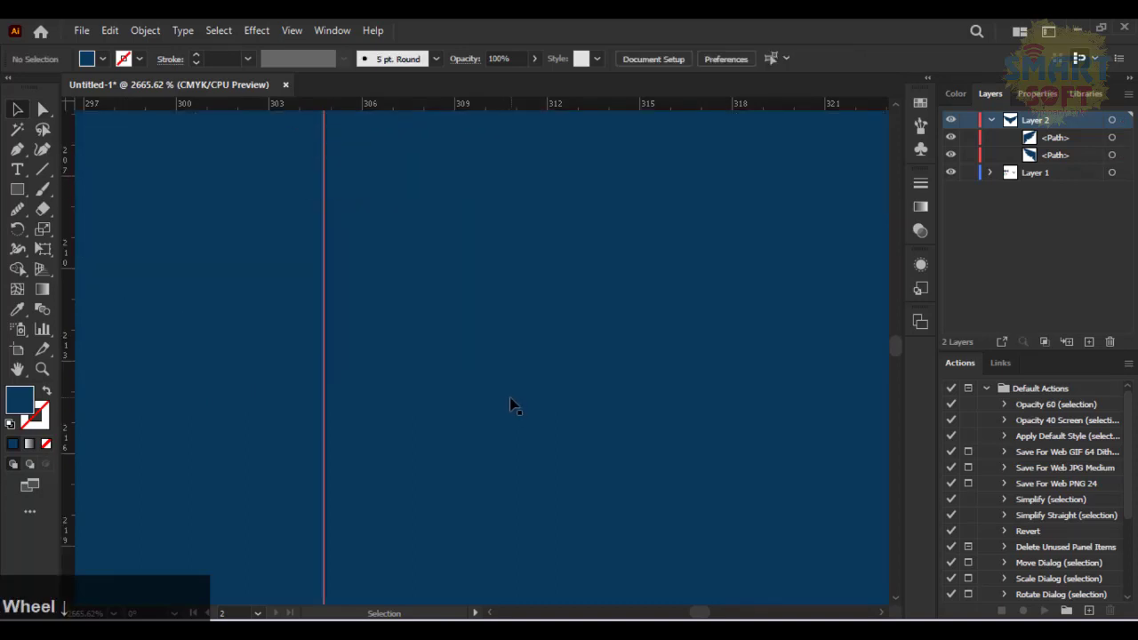
scroll(360, 222, "up", 1)
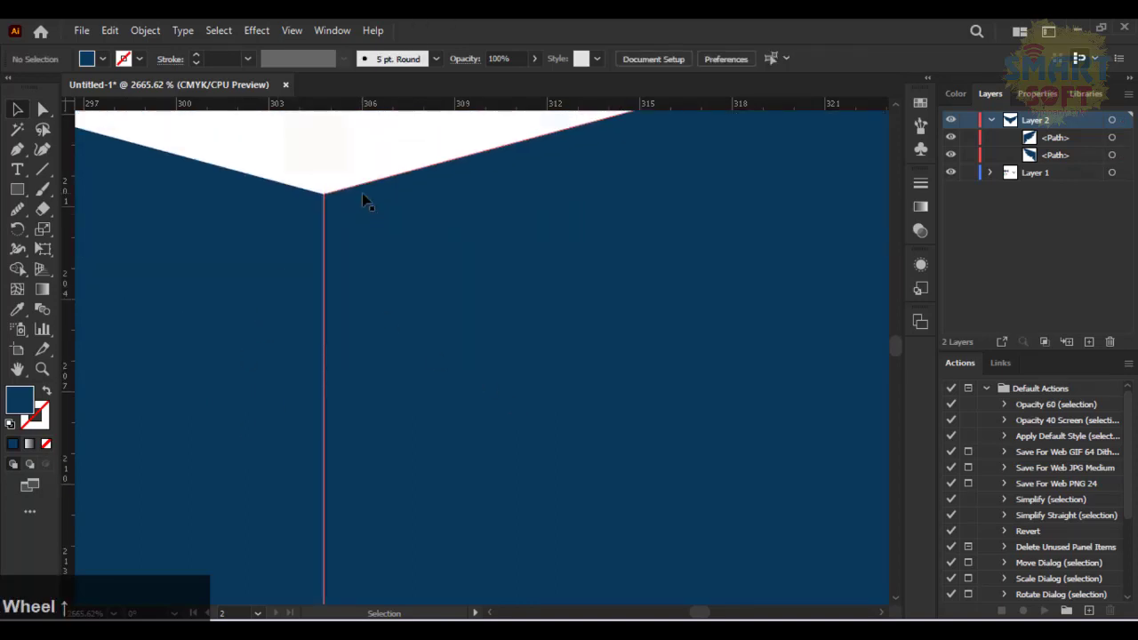
left_click(313, 137)
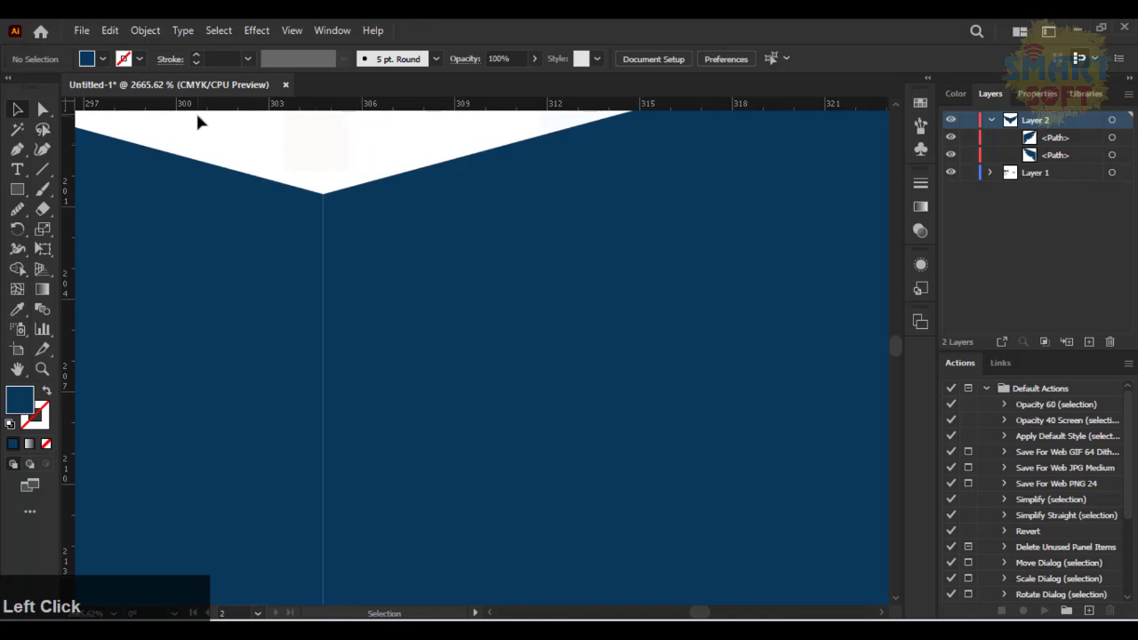
key("space")
left_click_drag(356, 213, 702, 273)
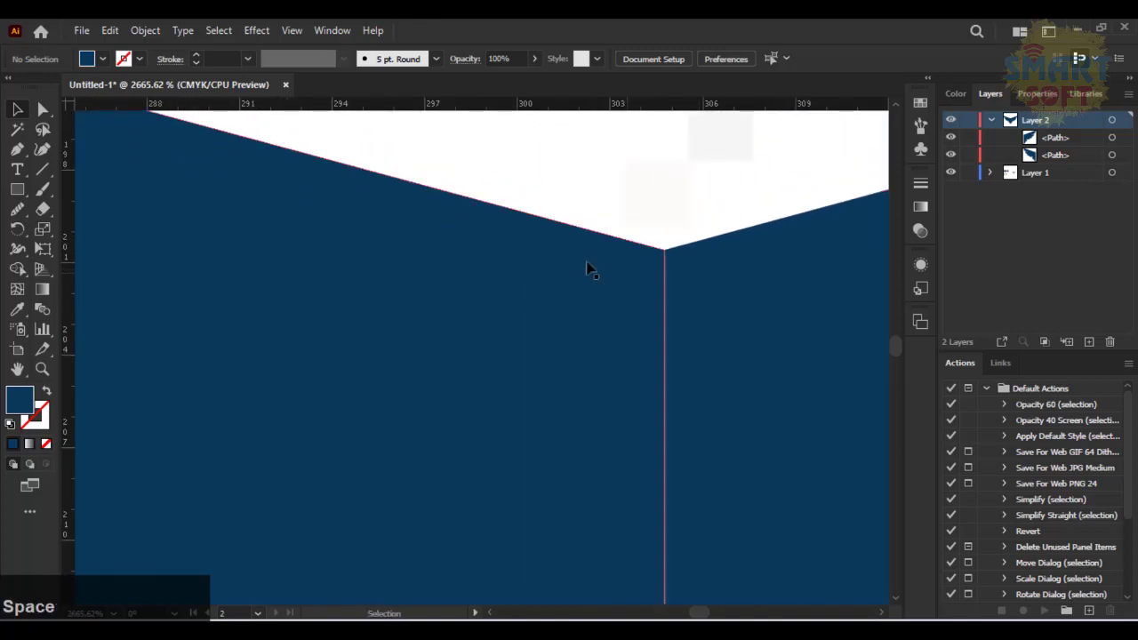
left_click(587, 269)
scroll(549, 262, "up", 3)
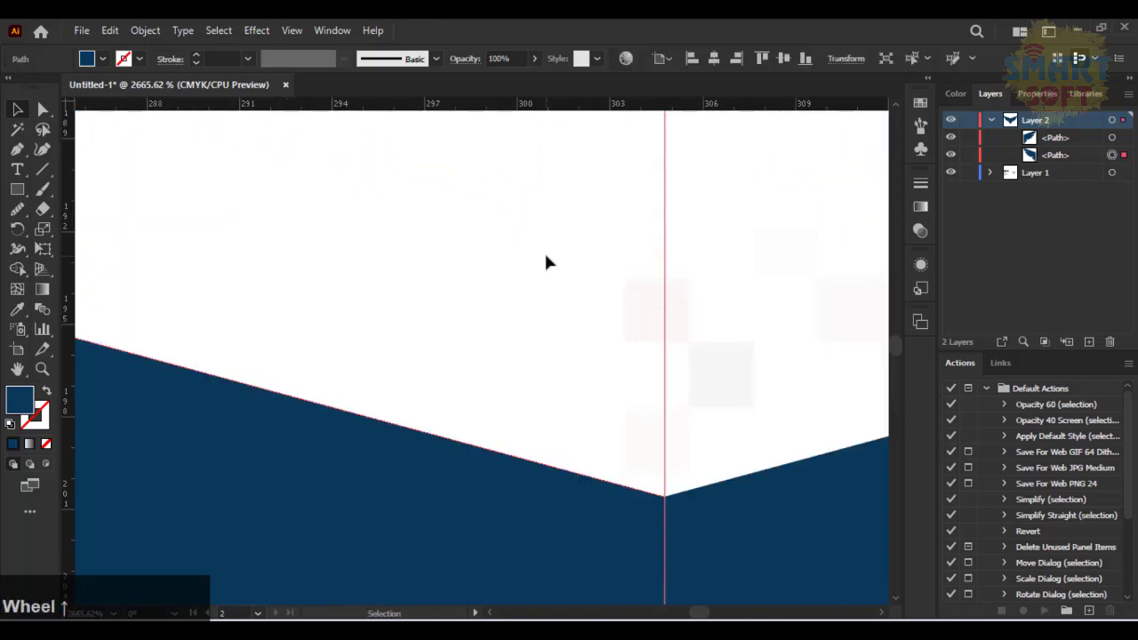
scroll(544, 258, "down", 4)
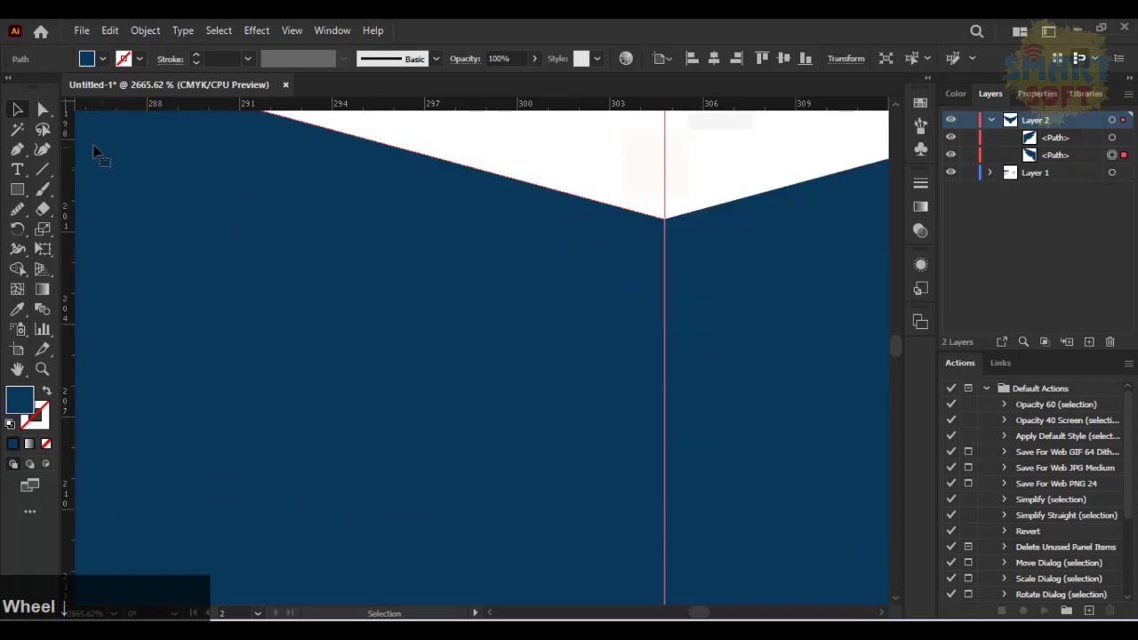
left_click(41, 110)
scroll(759, 257, "up", 1)
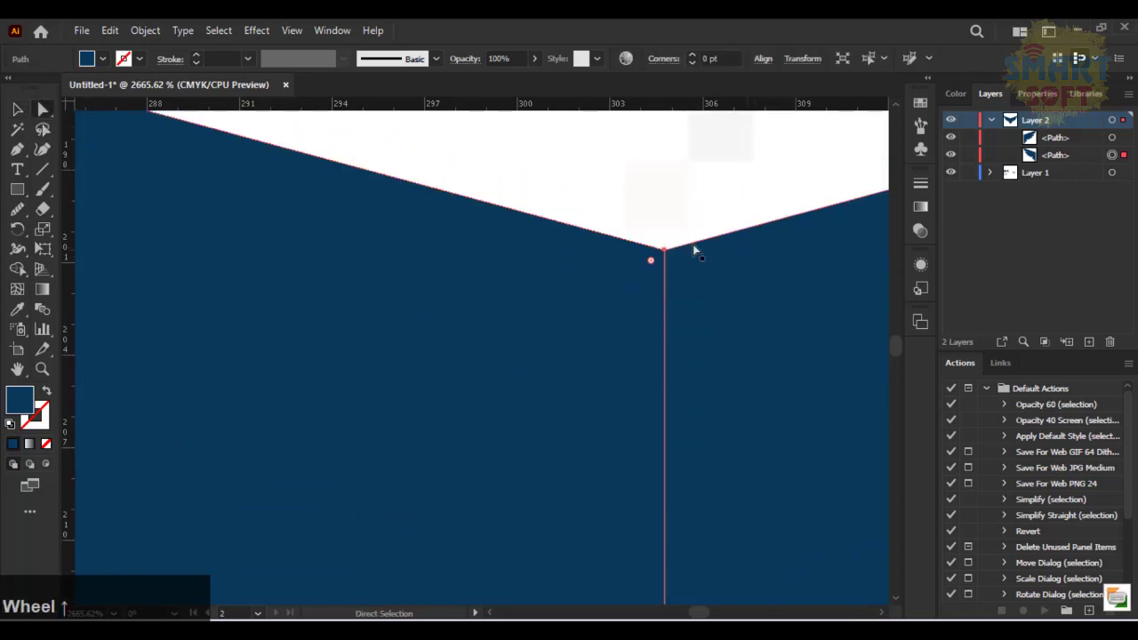
Try to join the two wings' overlapping anchor points at the top of the centre seam
left_click(686, 260)
left_click_drag(686, 264, 712, 280)
scroll(712, 282, "down", 3)
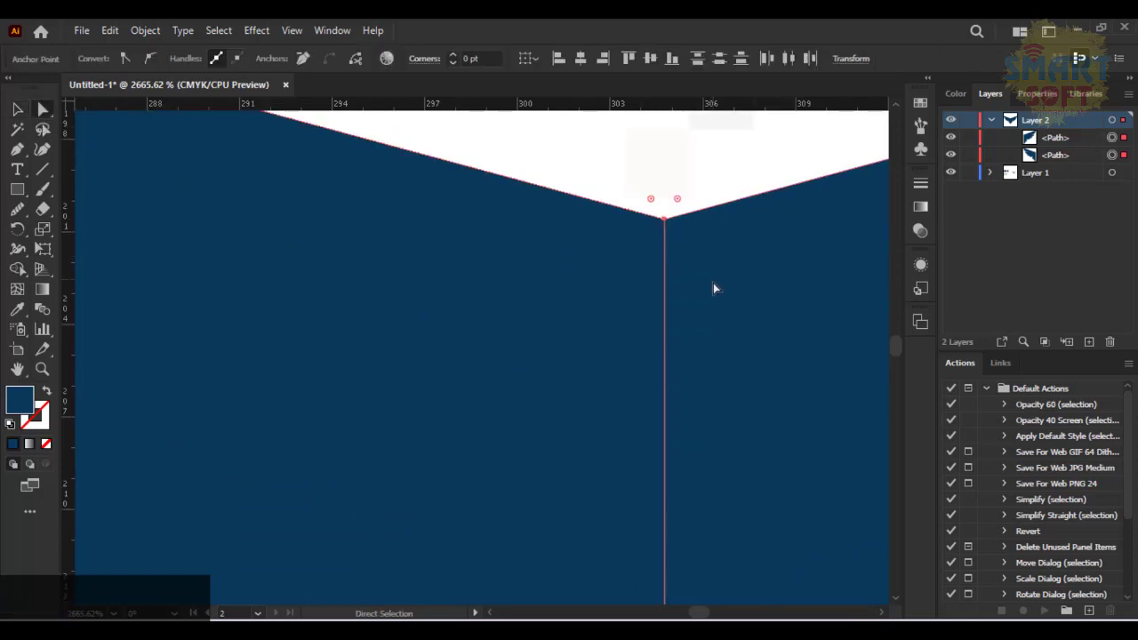
scroll(705, 309, "up", 3)
right_click(704, 300)
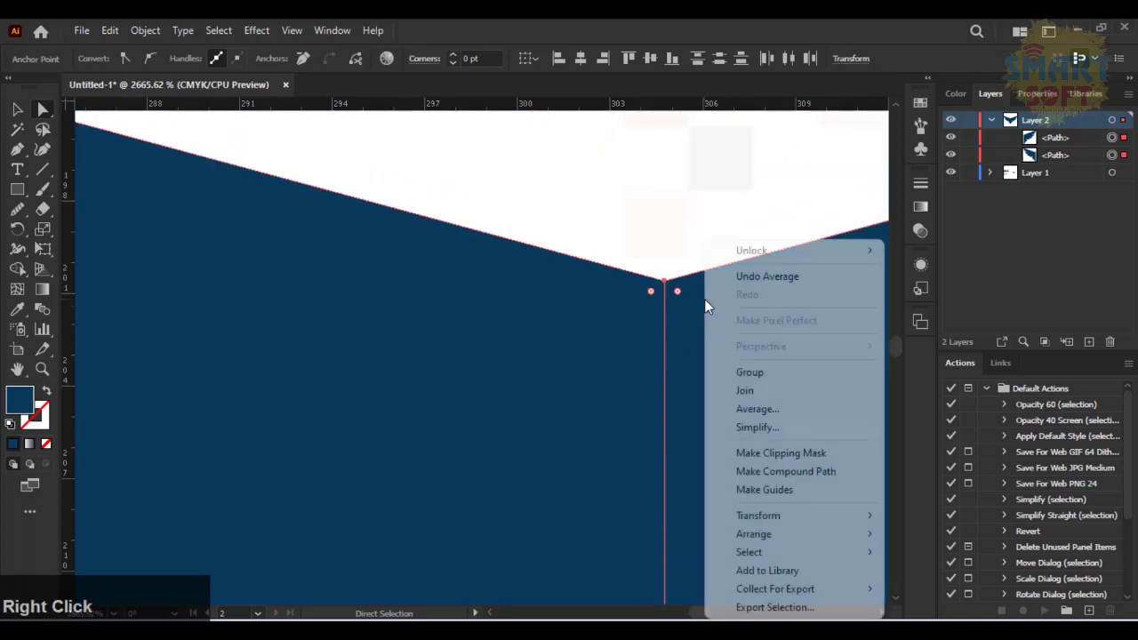
left_click(778, 395)
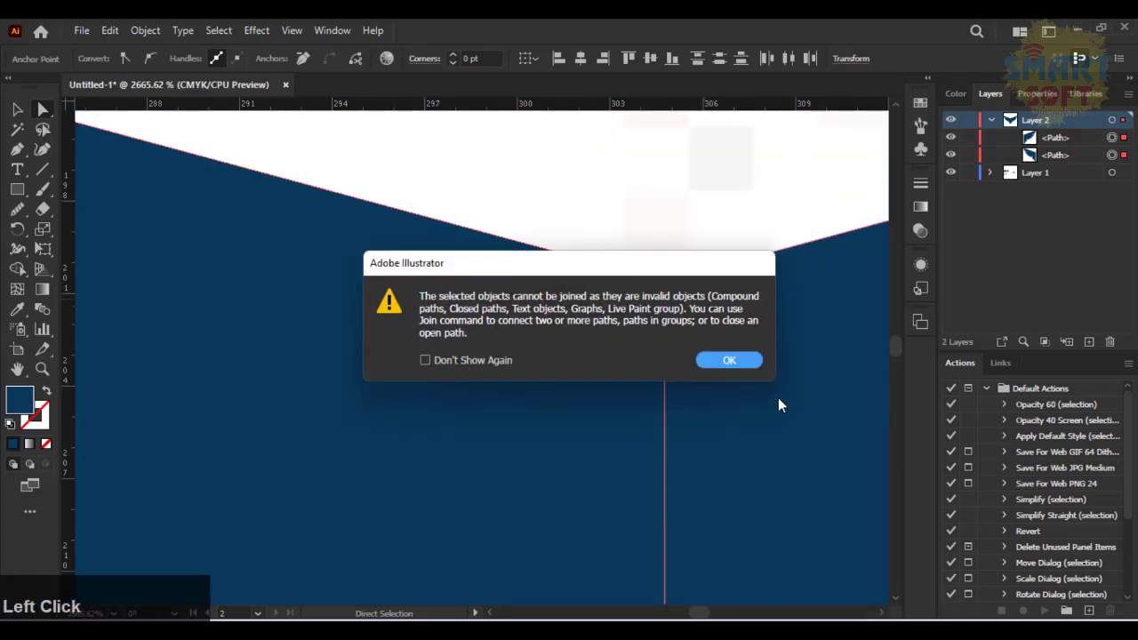
key("space")
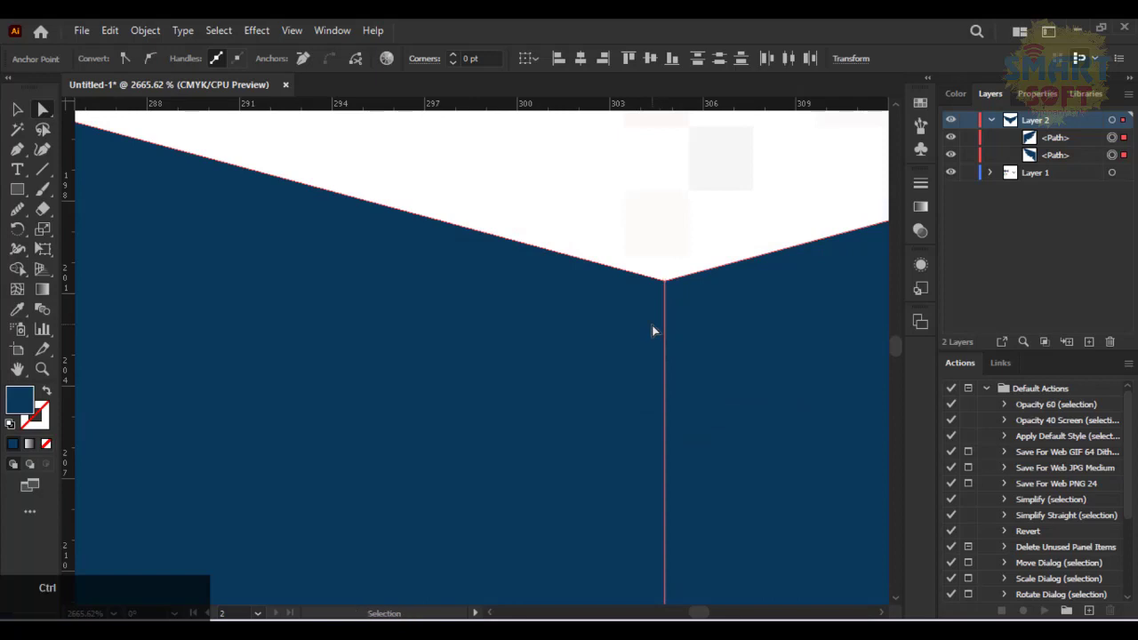
Undo the averaging of the two wings' anchor points at the top of the centre seam
key("ctrl+z")
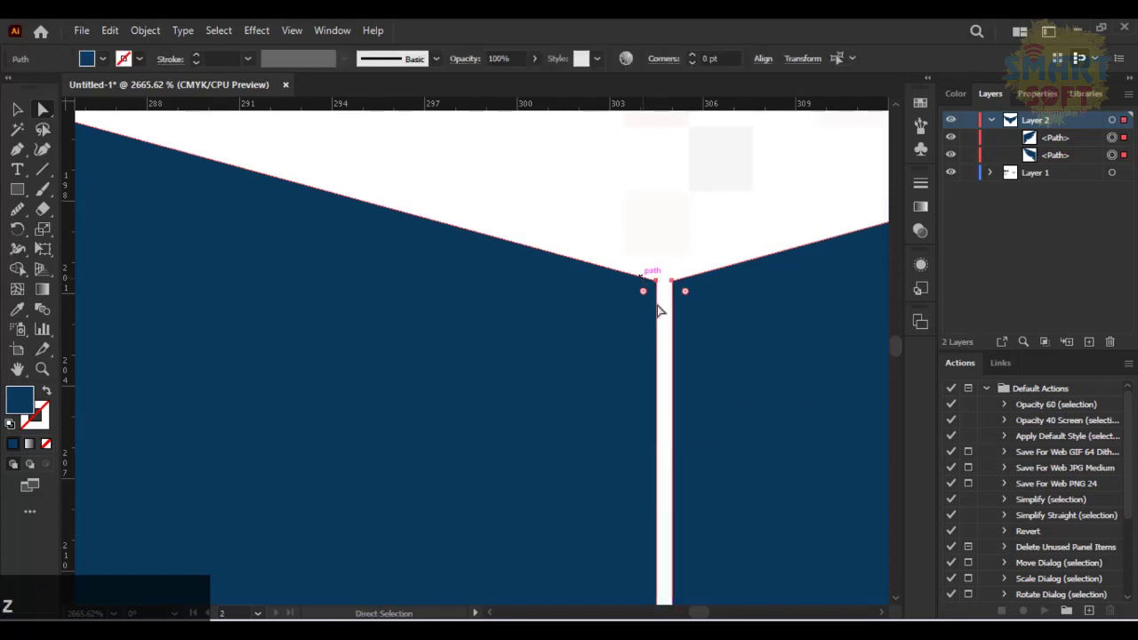
scroll(656, 306, "down", 2)
key("ctrl+0")
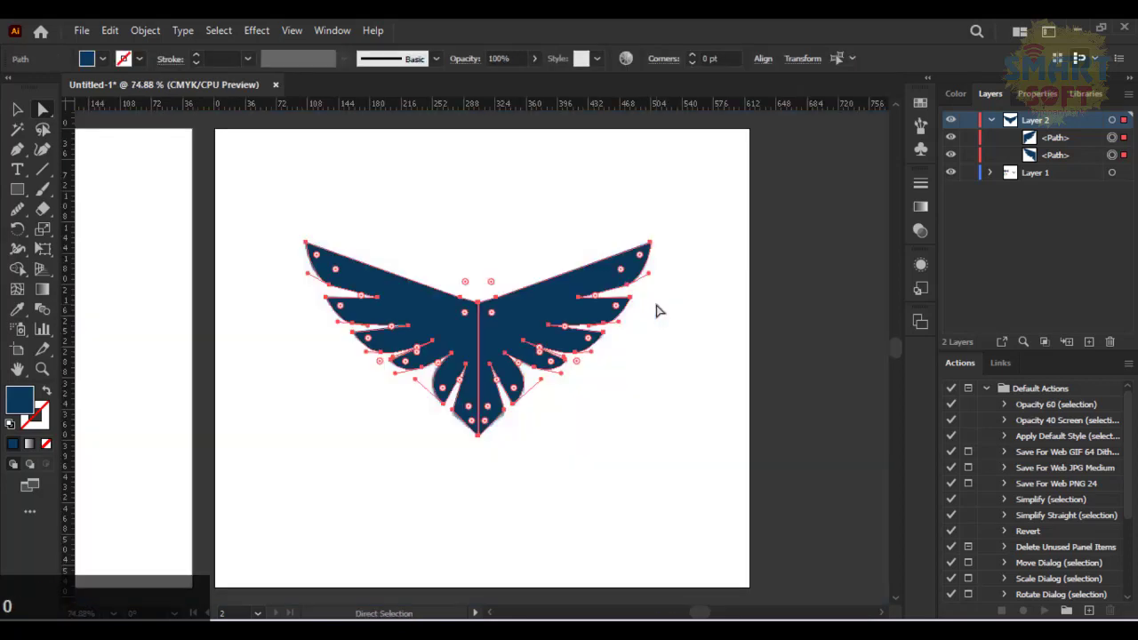
Inspect the gap between the two wings along the centre seam down to the bottom tip
key("ctrl+equal")
key("ctrl+equal")
key("ctrl+equal")
key("ctrl+equal")
key("ctrl+equal")
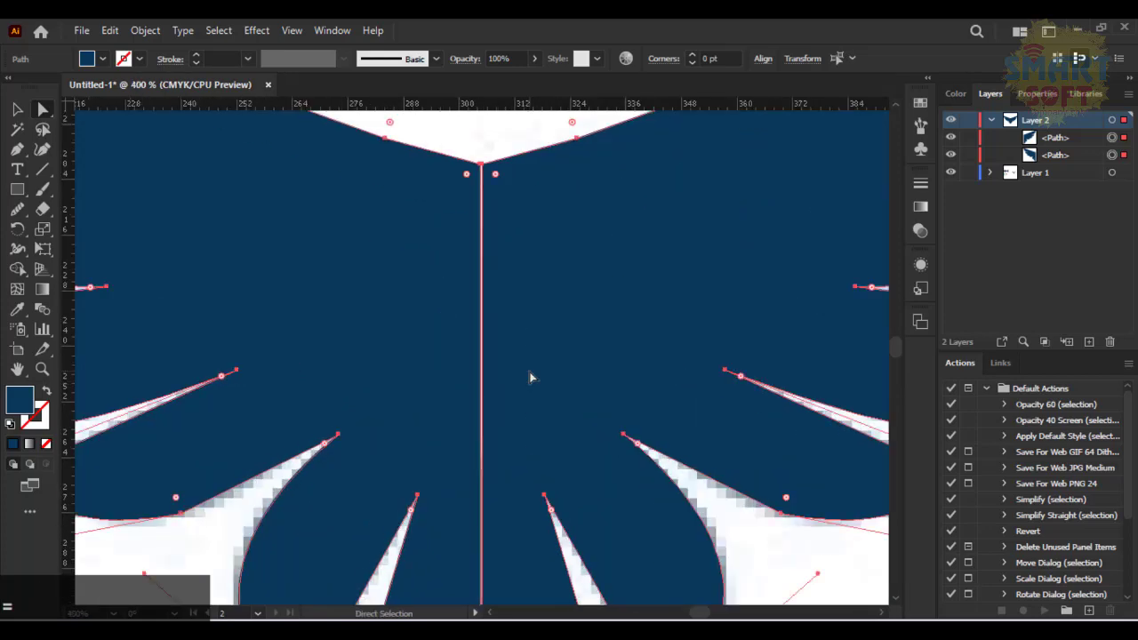
left_click_drag(528, 378, 482, 160)
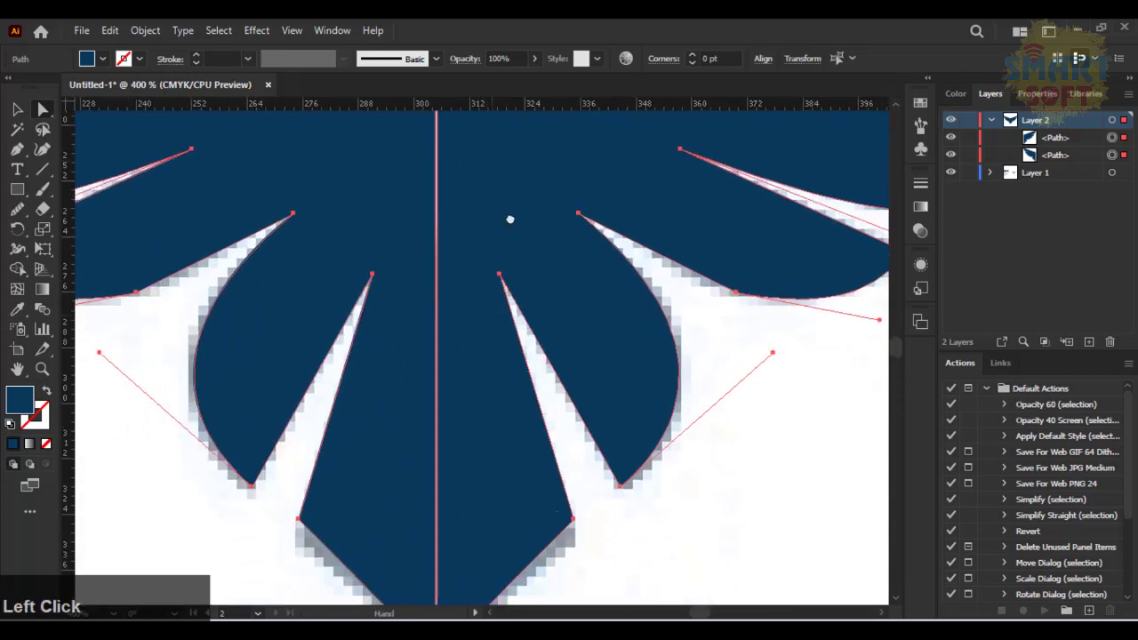
left_click_drag(510, 218, 511, 523)
key("ctrl+equal")
key("ctrl+equal")
key("ctrl+equal")
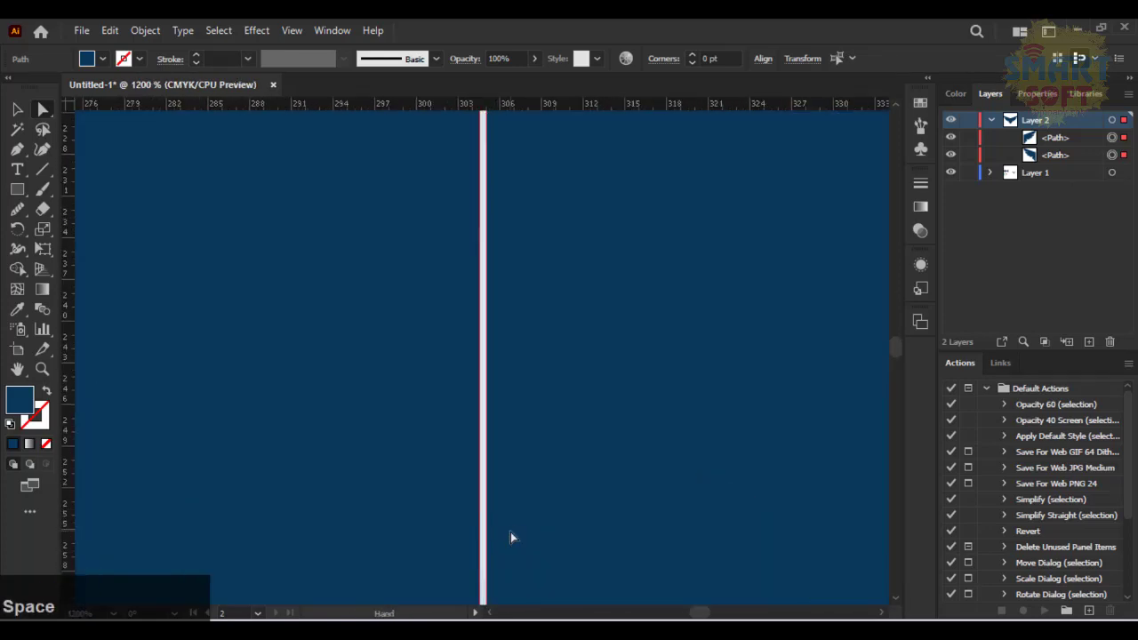
left_click_drag(525, 387, 574, 31)
left_click_drag(600, 499, 592, 290)
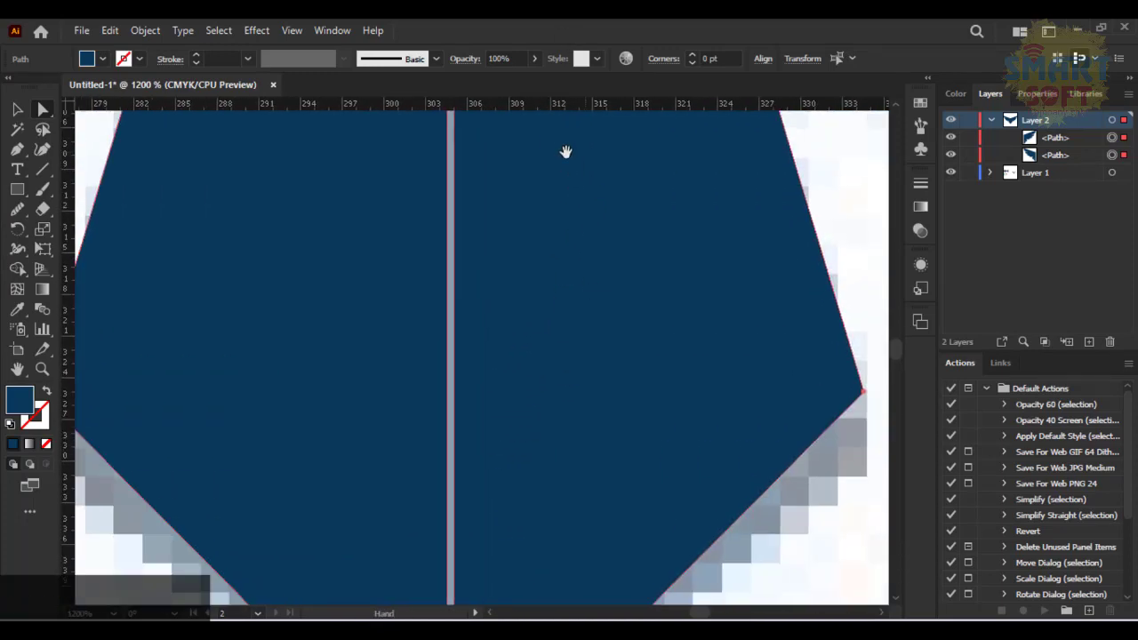
left_click_drag(501, 352, 477, 207)
left_click_drag(513, 391, 500, 119)
Try to join the two wings' separate anchor points at the bottom tip of the centre seam
left_click(367, 352)
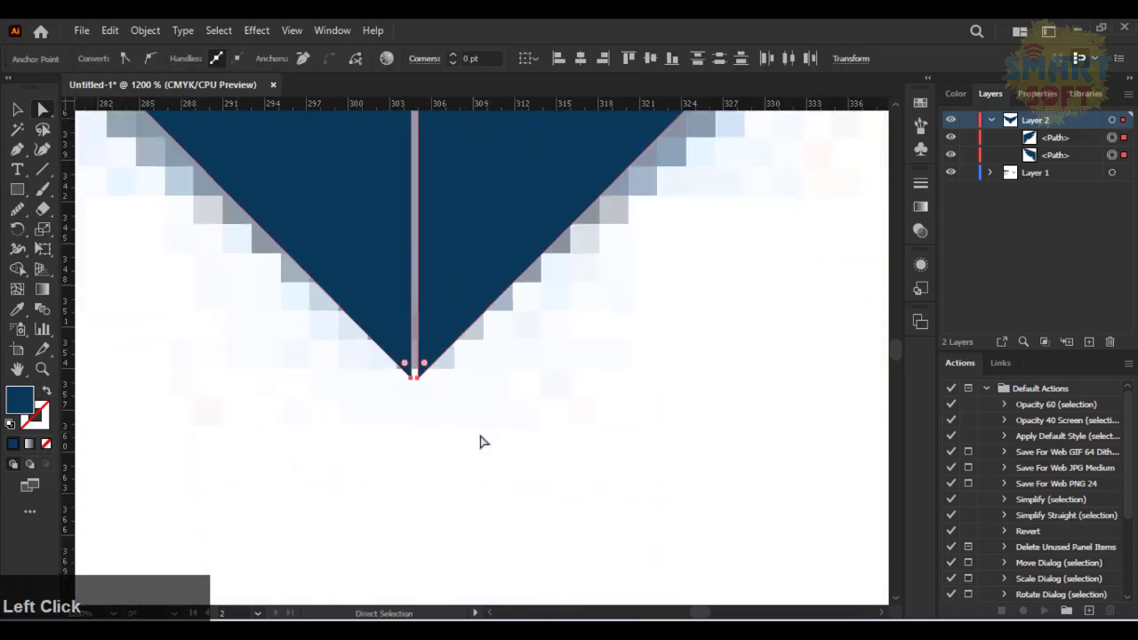
scroll(481, 442, "up", 1)
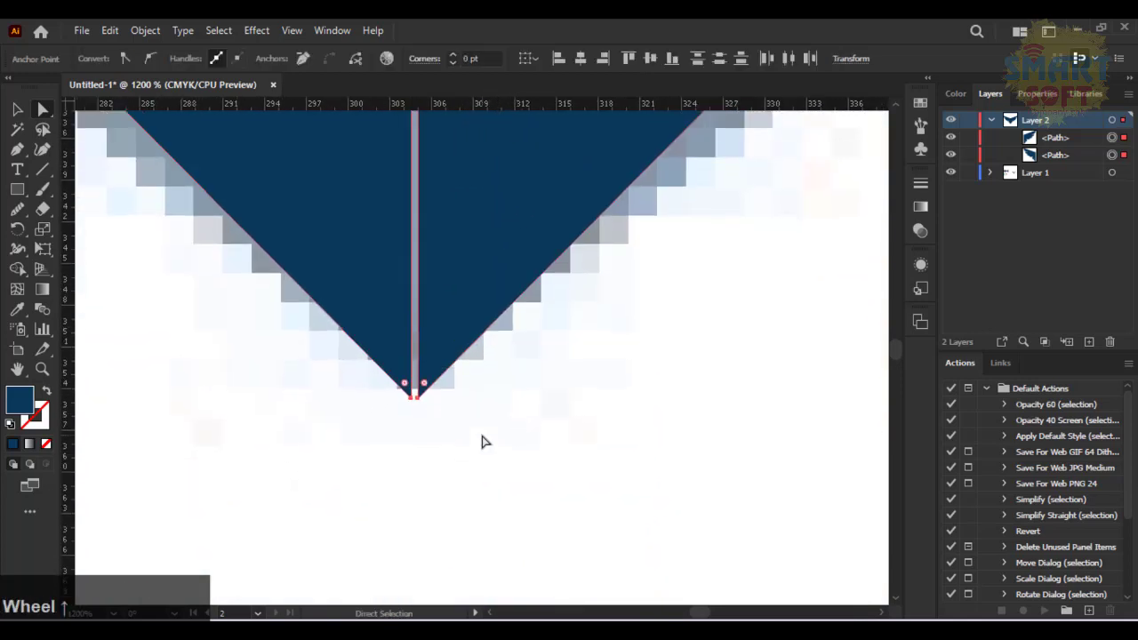
scroll(482, 441, "up", 1)
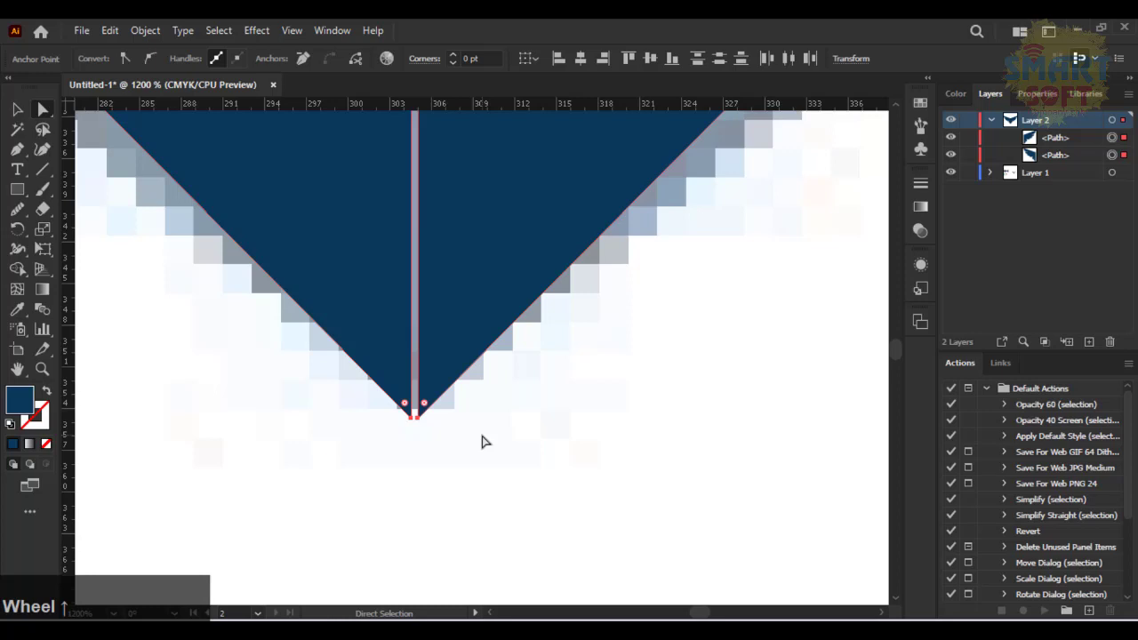
right_click(412, 343)
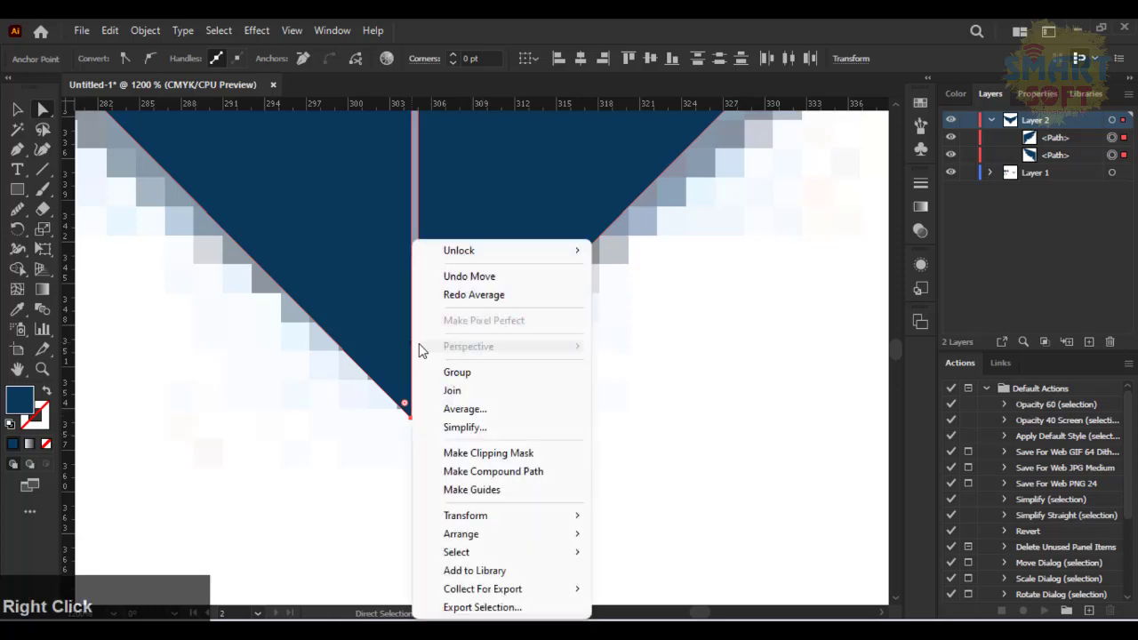
left_click(454, 391)
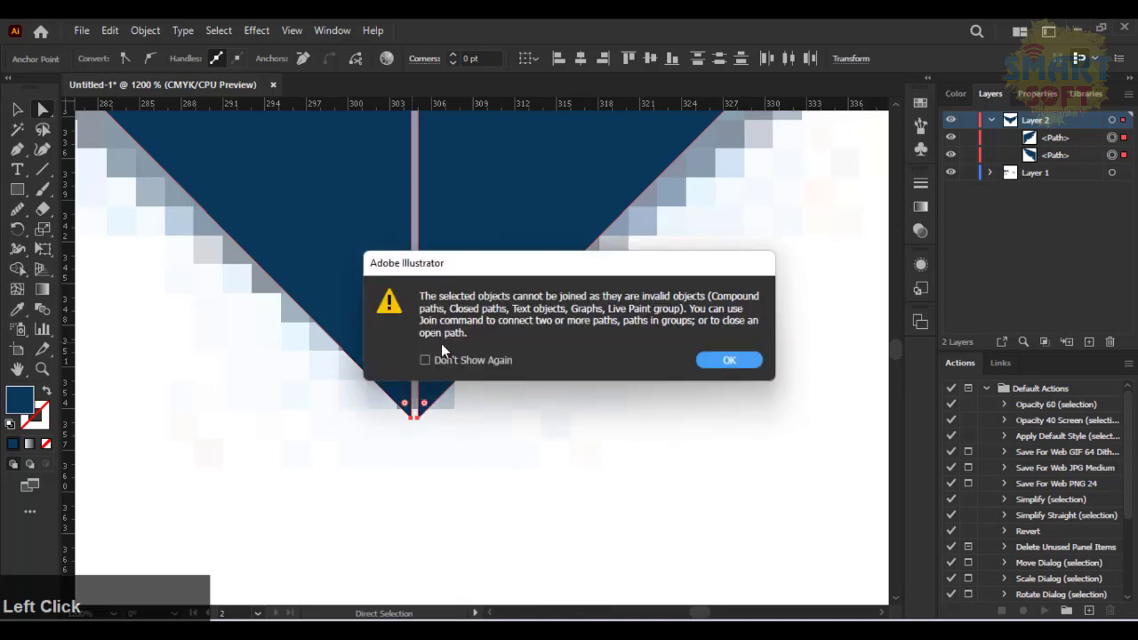
key("F9")
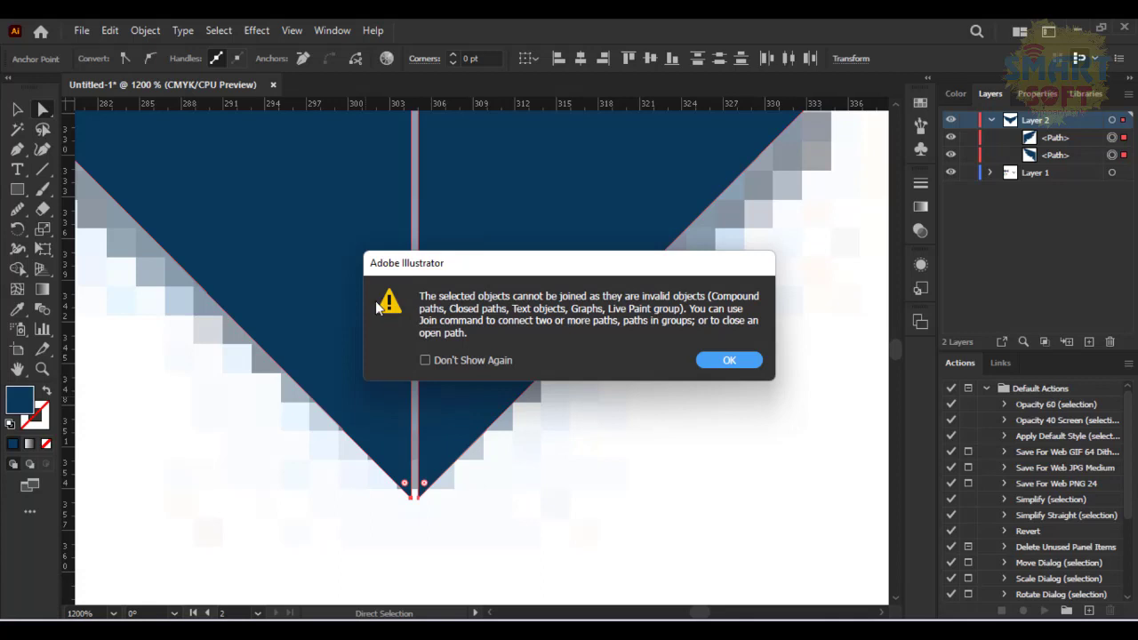
scroll(374, 306, "up", 1)
left_click(721, 364)
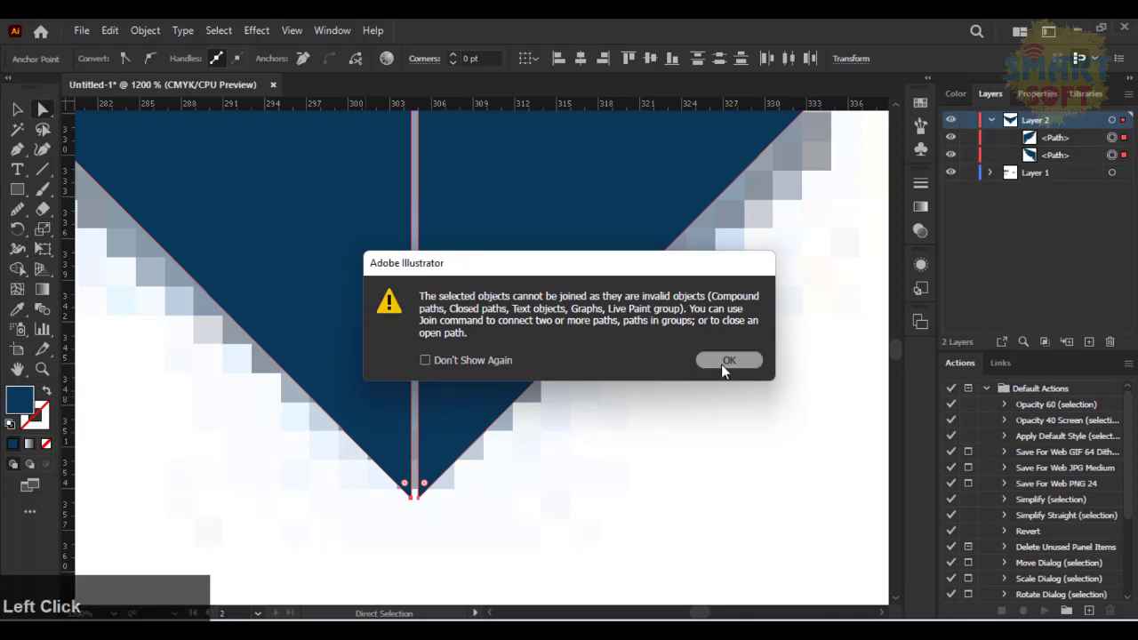
Undo the edits back past the wing's mirroring, recolouring and fill until the left wing's outline is open at its top inner corner
scroll(653, 397, "up", 10)
scroll(652, 394, "up", 8)
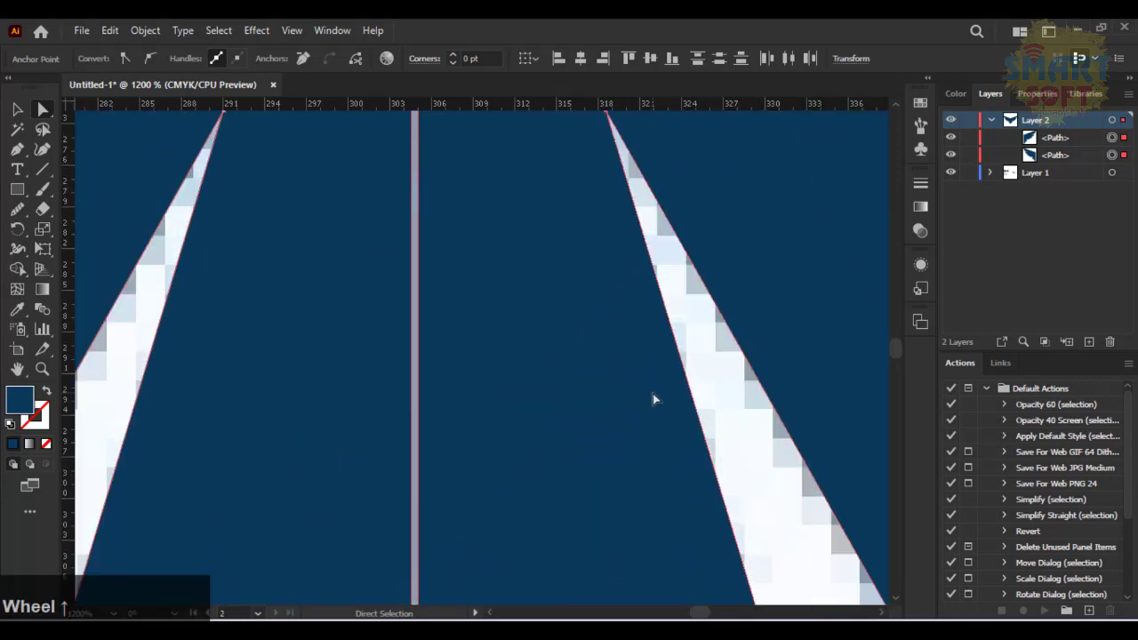
key("ctrl+minus")
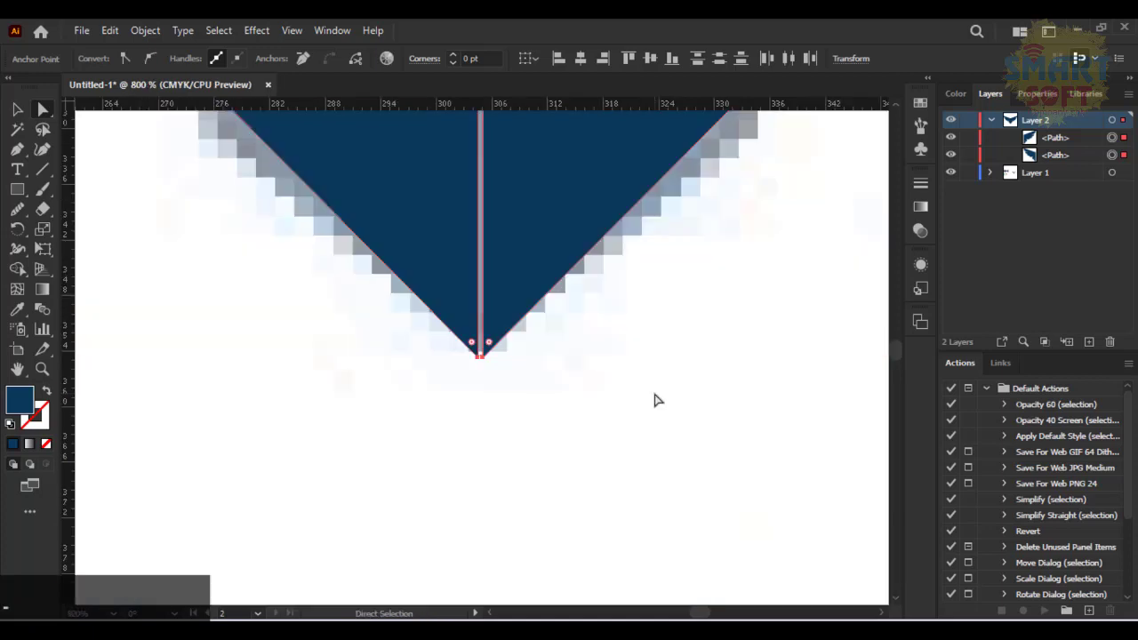
scroll(655, 395, "up", 10)
scroll(654, 391, "up", 10)
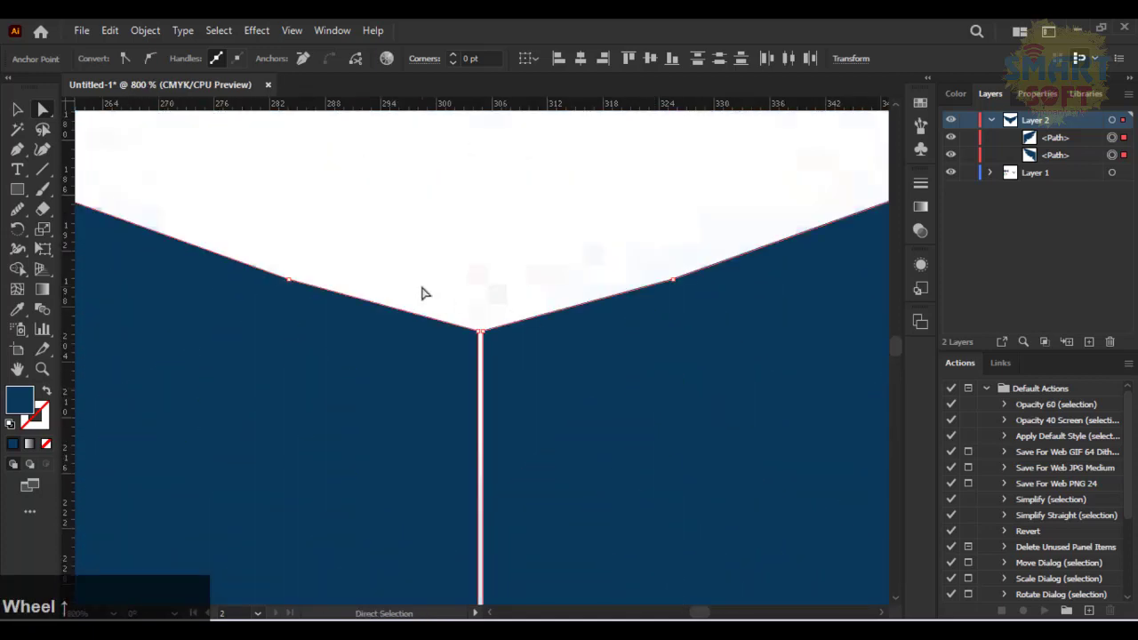
left_click_drag(423, 294, 788, 299)
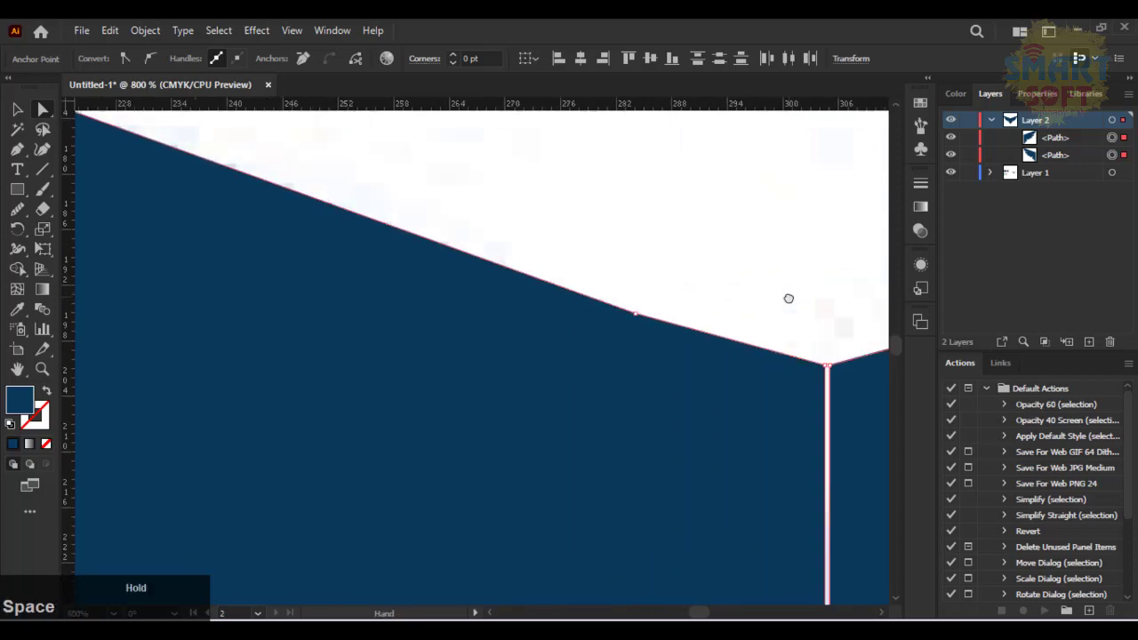
key("ctrl+0")
key("ctrl+z")
key("ctrl+z")
key("ctrl+z")
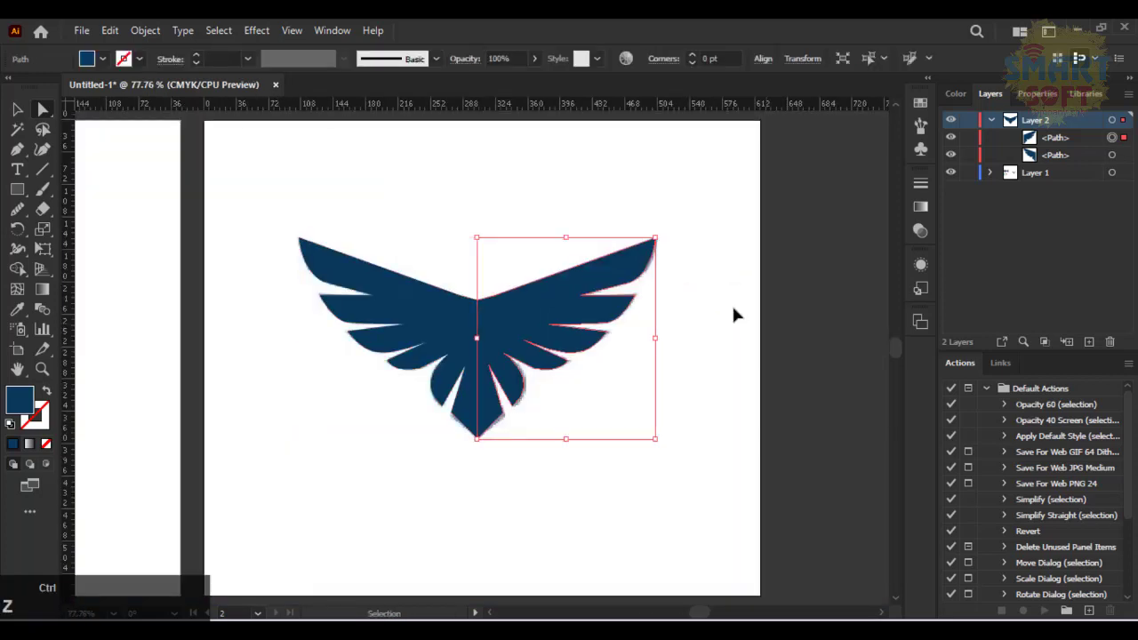
key("ctrl+z")
key("ctrl+z")
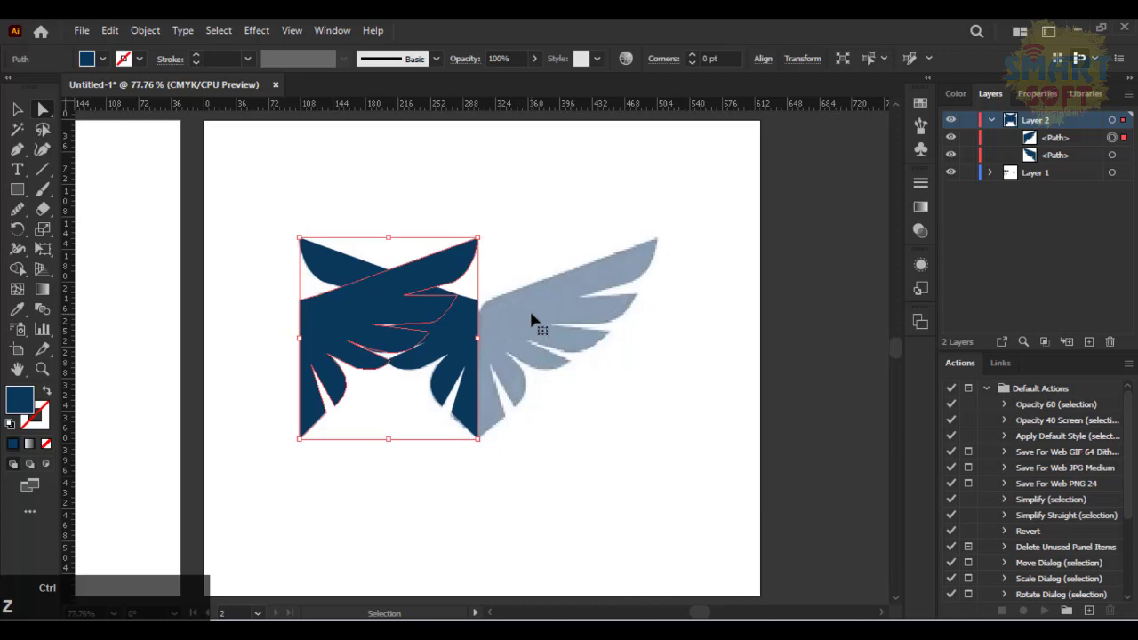
key("ctrl+z")
key("ctrl+z")
key("ctrl+z")
key("ctrl+z")
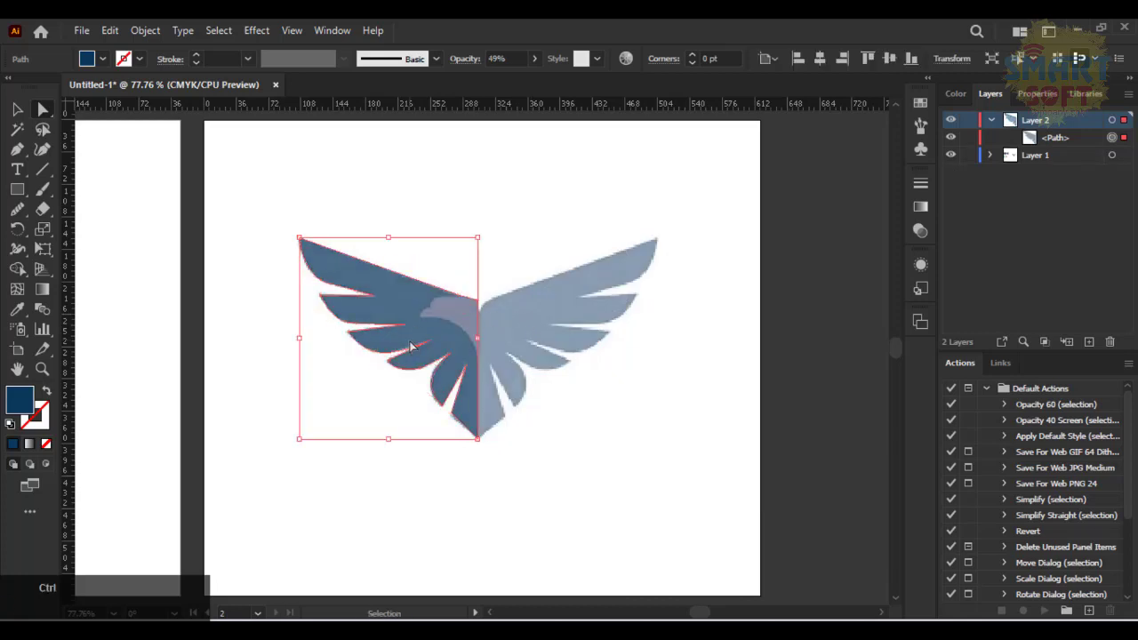
key("ctrl+z")
key("ctrl+z")
key("ctrl+z")
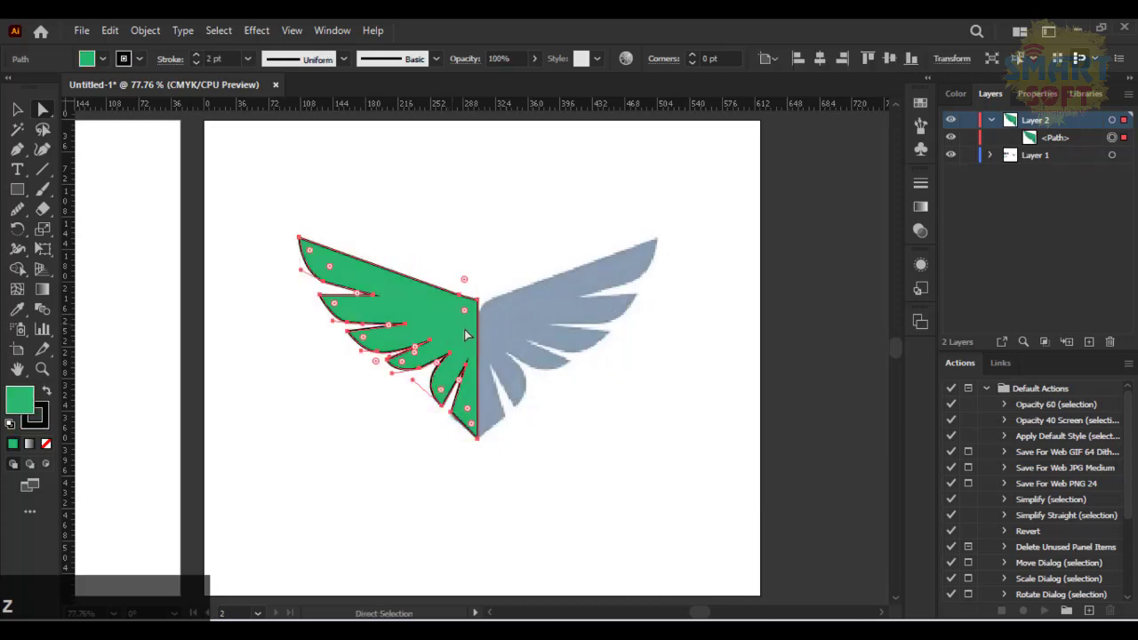
left_click(477, 301)
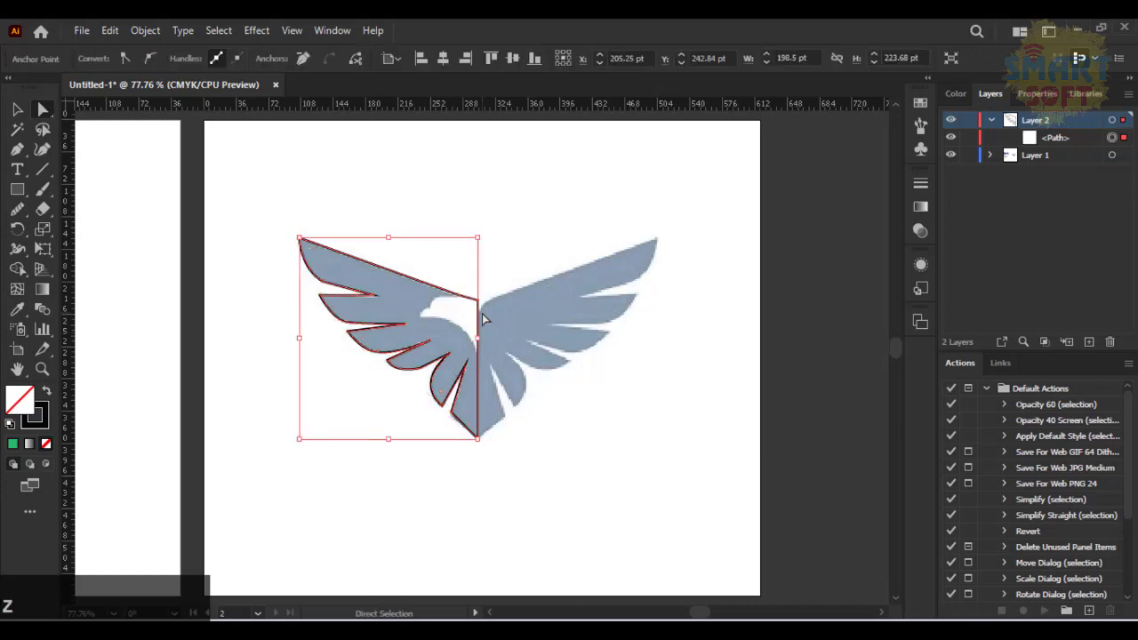
Move the upper edge's end anchor onto the top of the vertical seam line and join the two endpoints
key("ctrl+plus")
key("ctrl+plus")
key("ctrl+plus")
key("ctrl+plus")
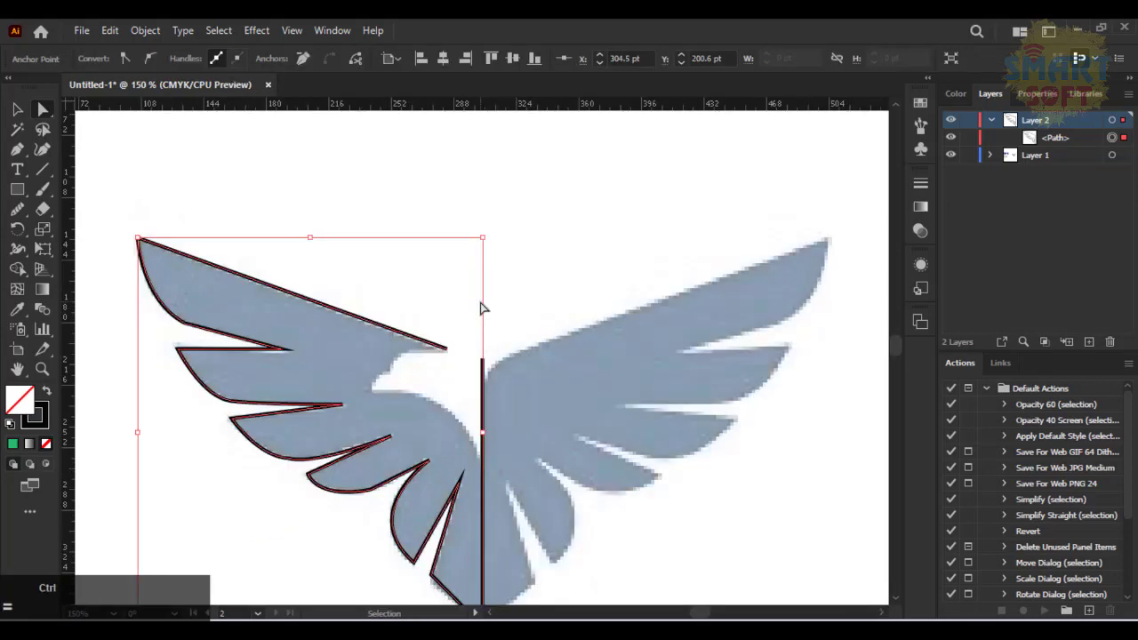
key("ctrl+plus")
key("ctrl+plus")
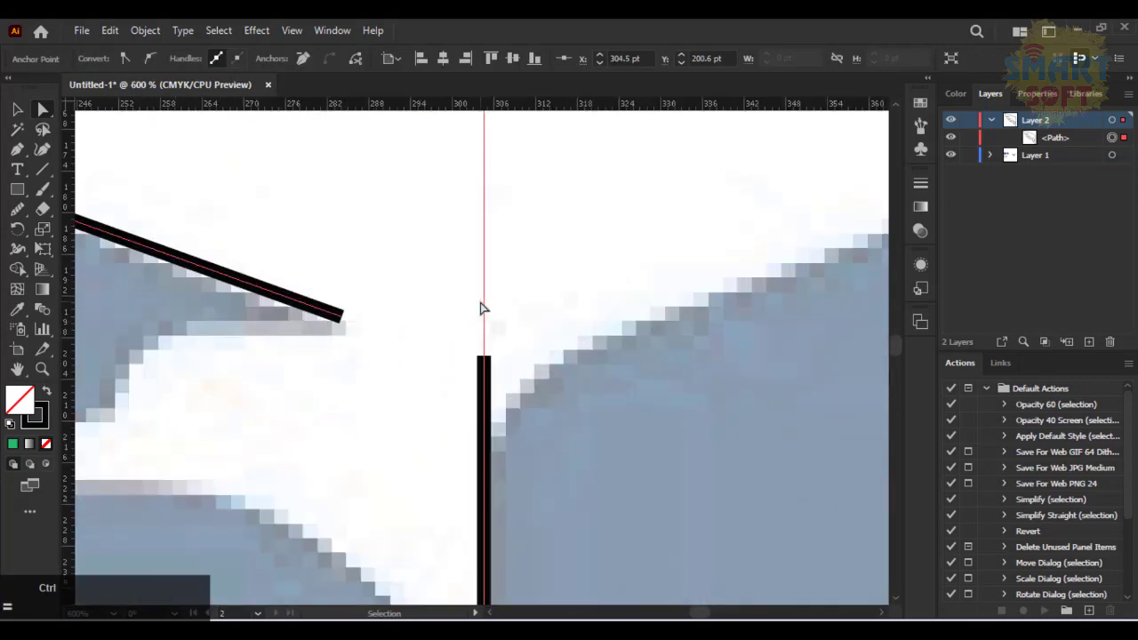
left_click(340, 317)
left_click_drag(341, 317, 475, 386)
right_click(485, 360)
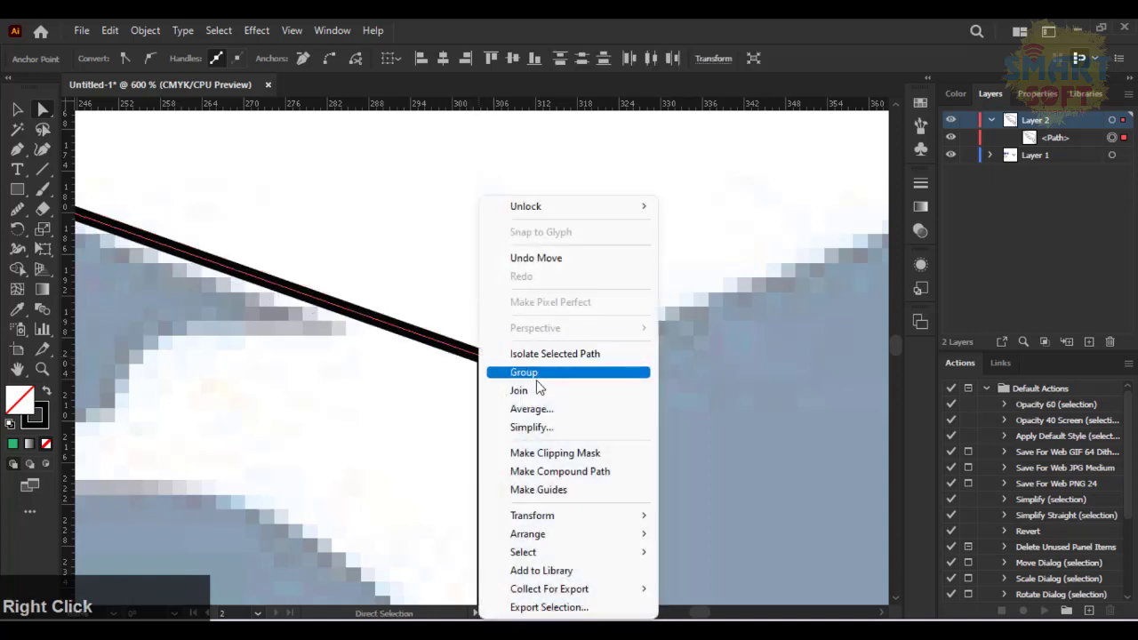
left_click(543, 393)
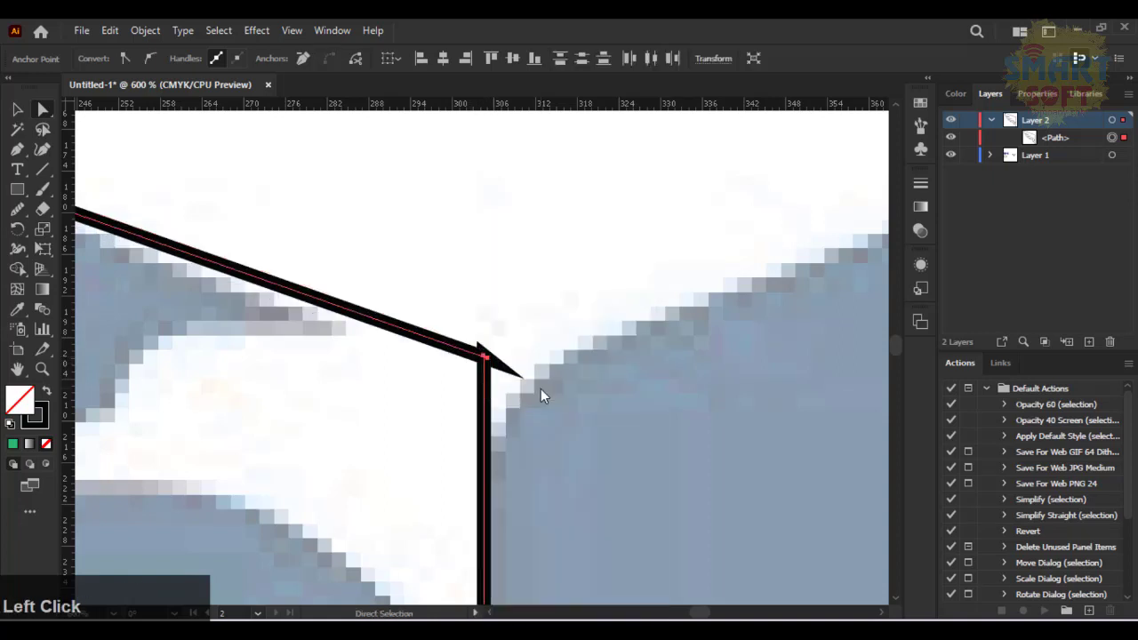
Undo the join and try averaging the two overlapping end anchors on both axes
left_click(496, 374)
right_click(475, 360)
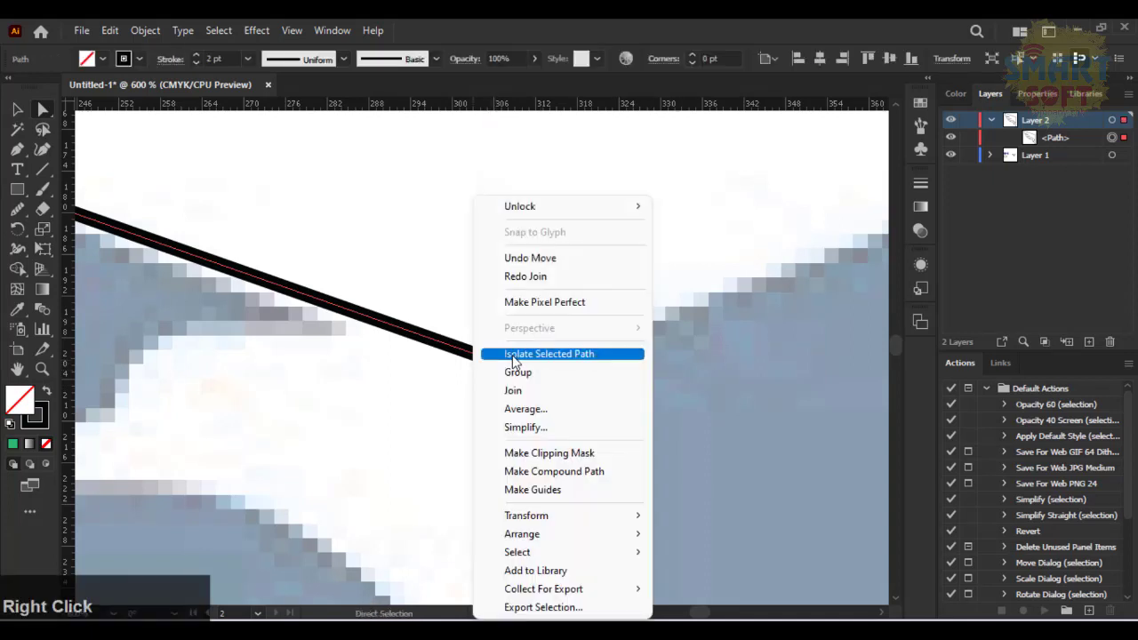
left_click(531, 408)
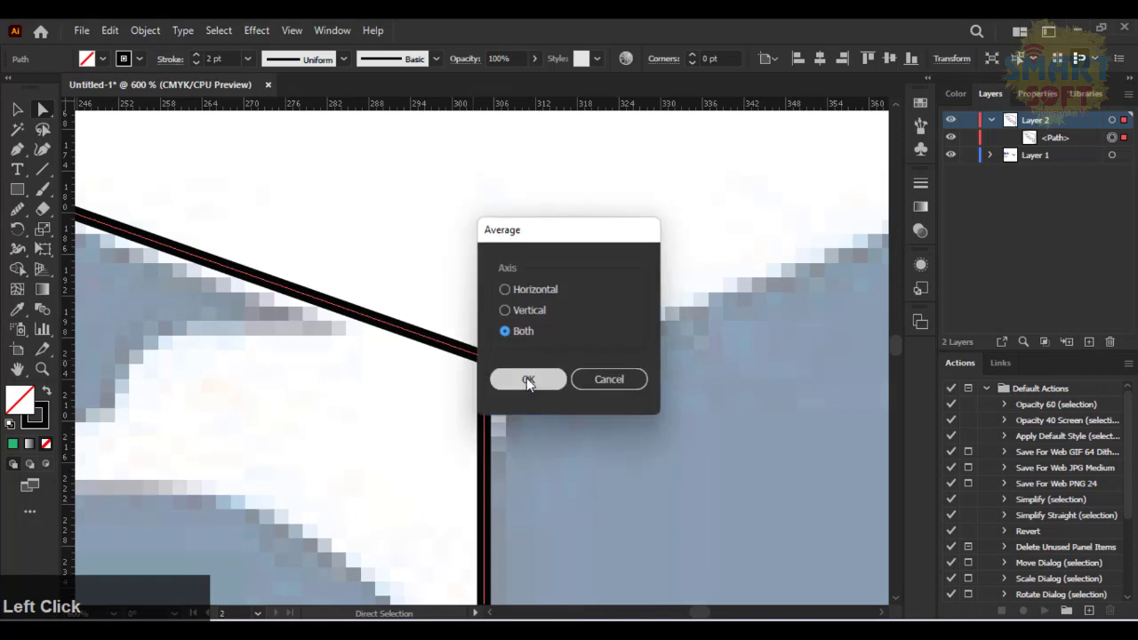
left_click(528, 379)
key("ctrl+z")
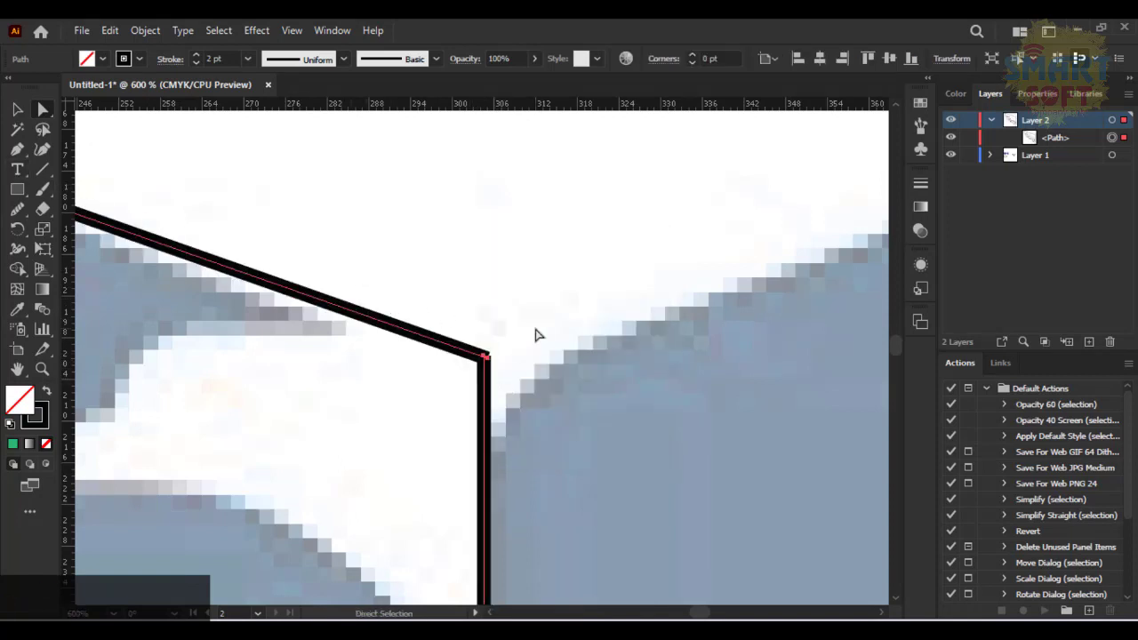
Undo the end anchor's move onto the seam, try averaging the two separated end anchors on both axes, and undo the averaging
left_click_drag(450, 319, 452, 264)
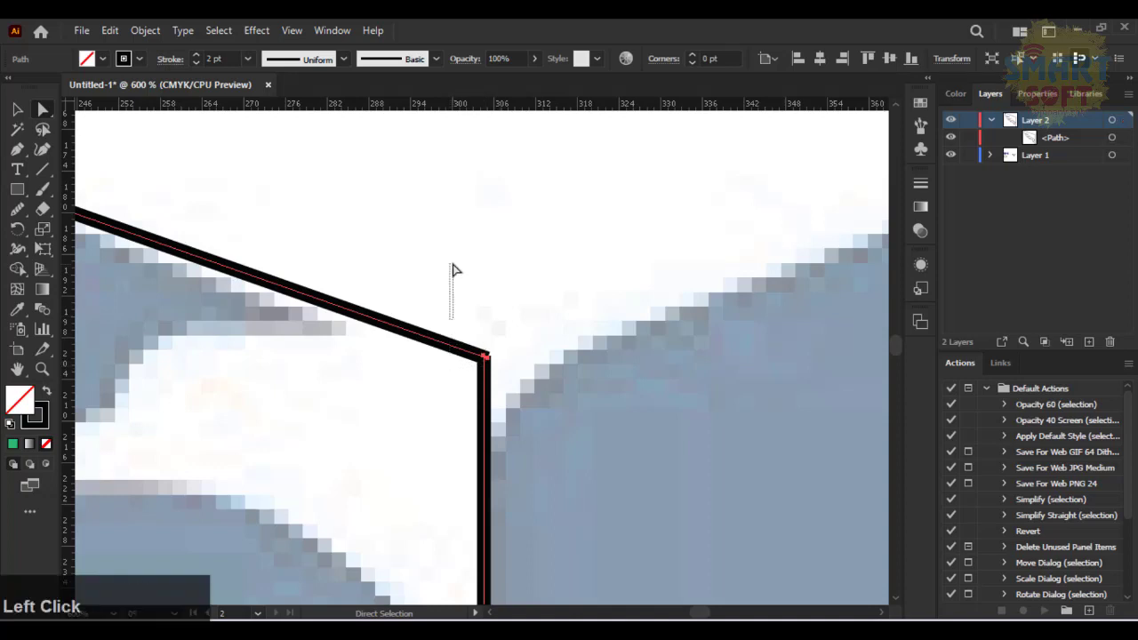
key("ctrl+z")
left_click_drag(316, 290, 560, 374)
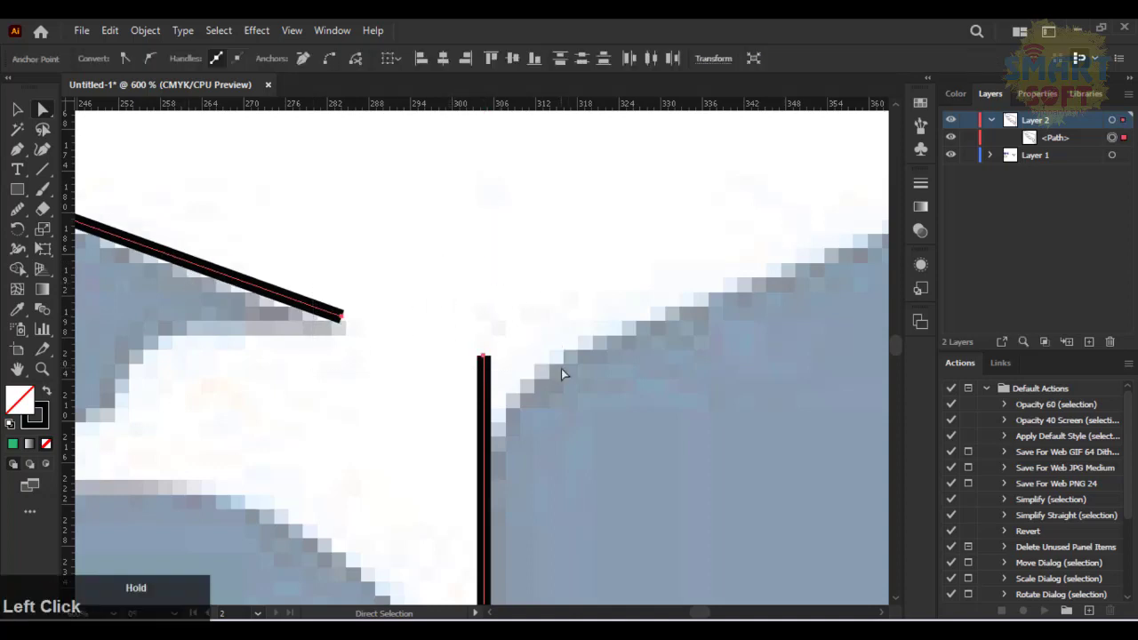
right_click(337, 324)
left_click(424, 406)
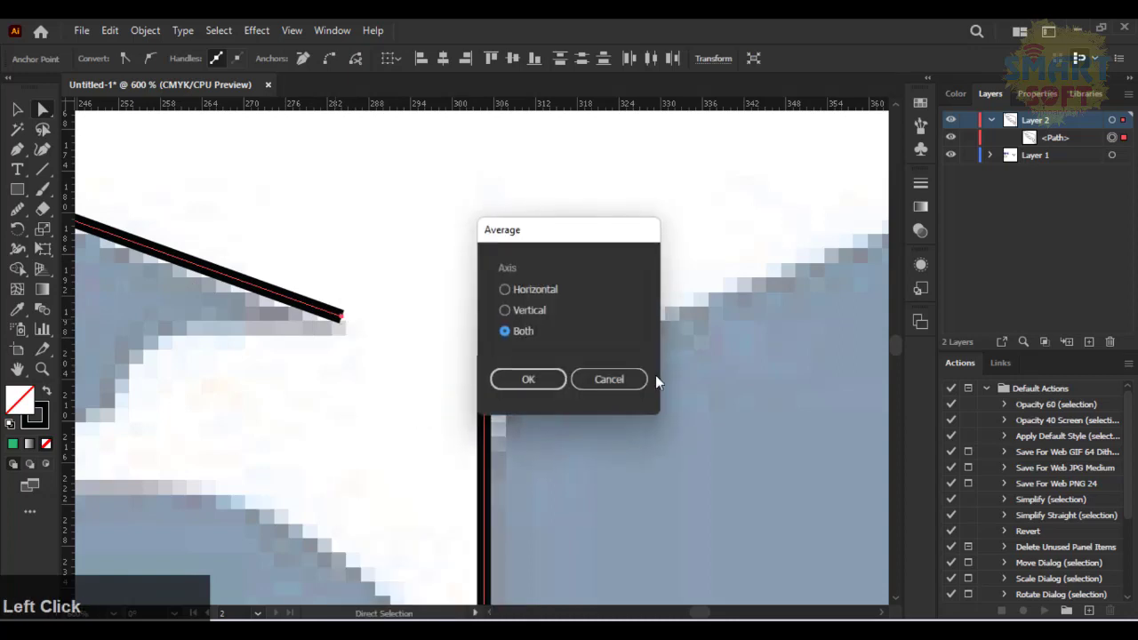
left_click(531, 379)
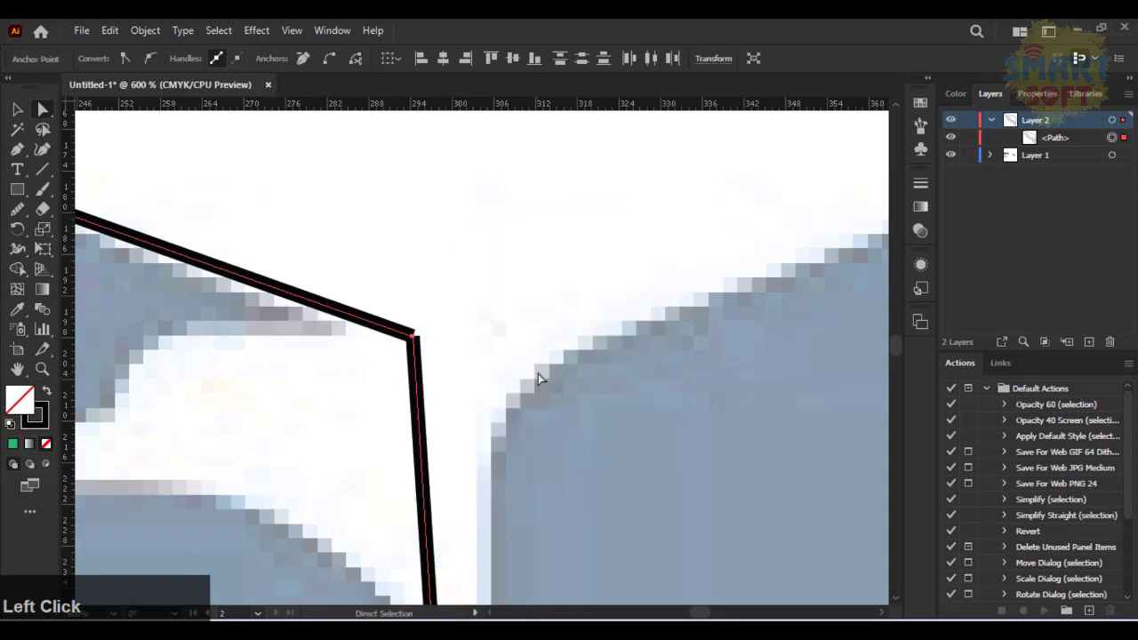
scroll(537, 373, "down", 3)
scroll(533, 371, "up", 3)
key("ctrl+z")
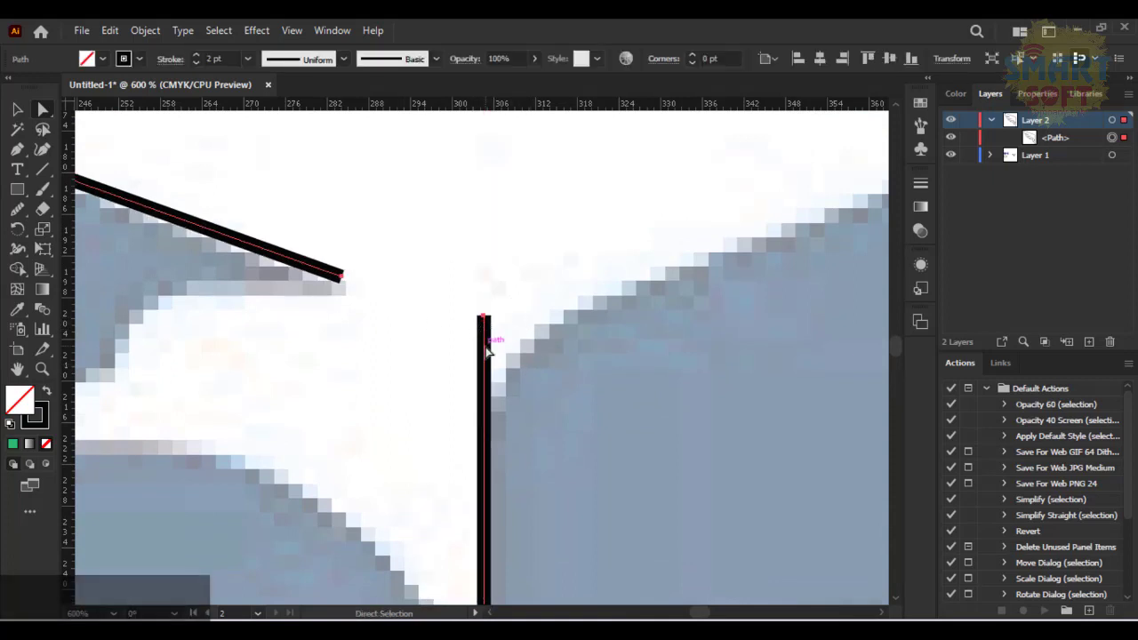
Move the upper edge's end anchor just above the seam line, try averaging the two end anchors, and undo the averaging
left_click(322, 281)
left_click(341, 275)
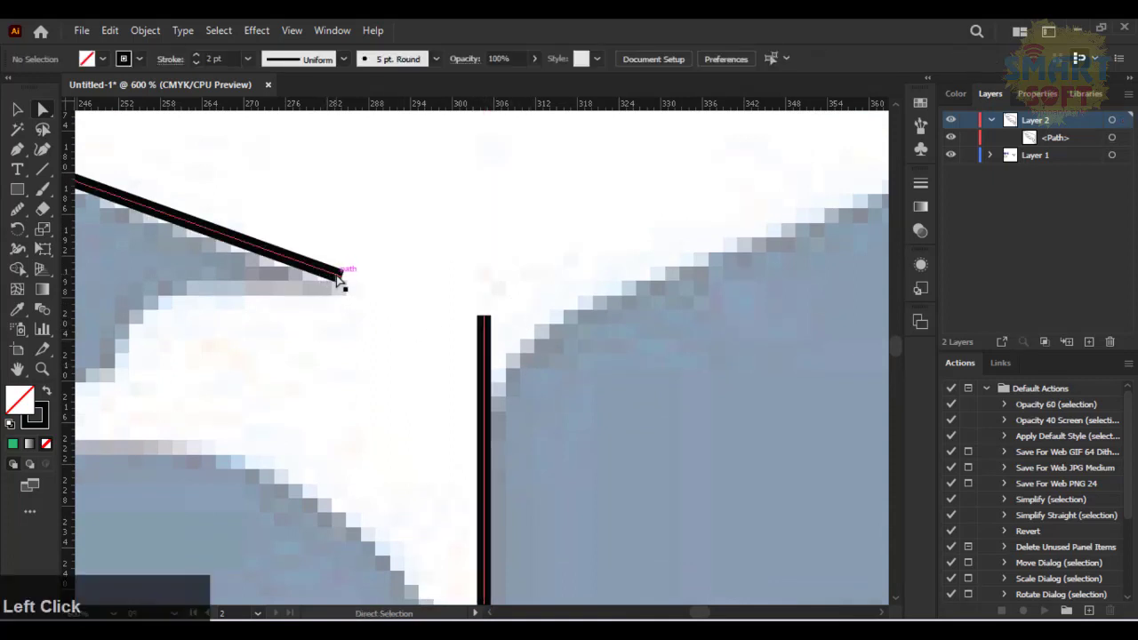
left_click_drag(343, 280, 483, 320)
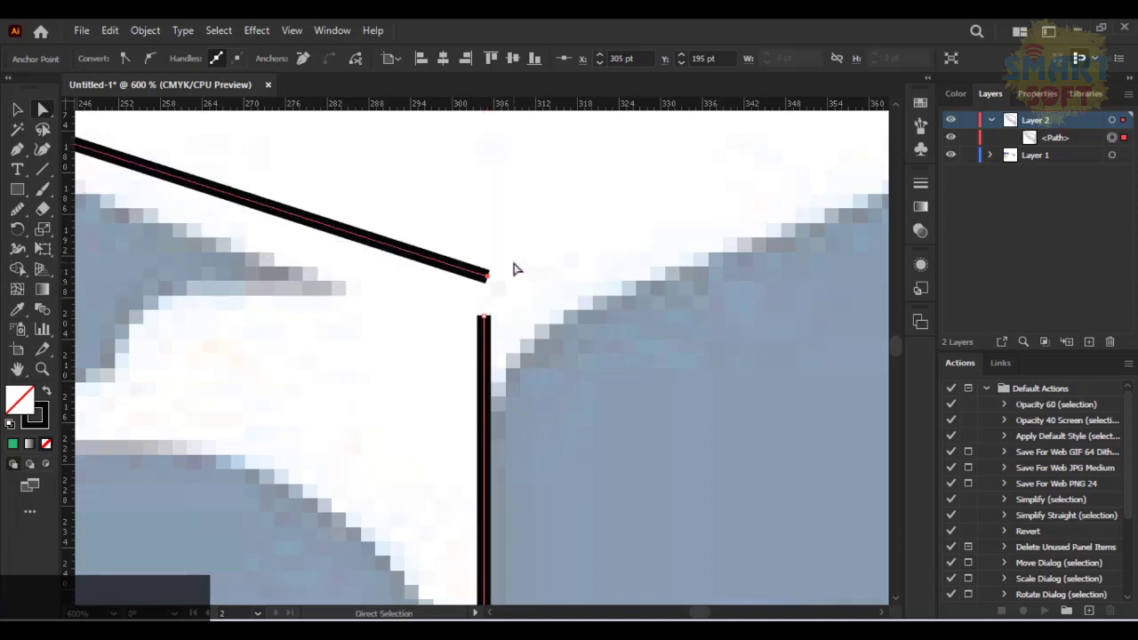
left_click_drag(520, 250, 458, 364)
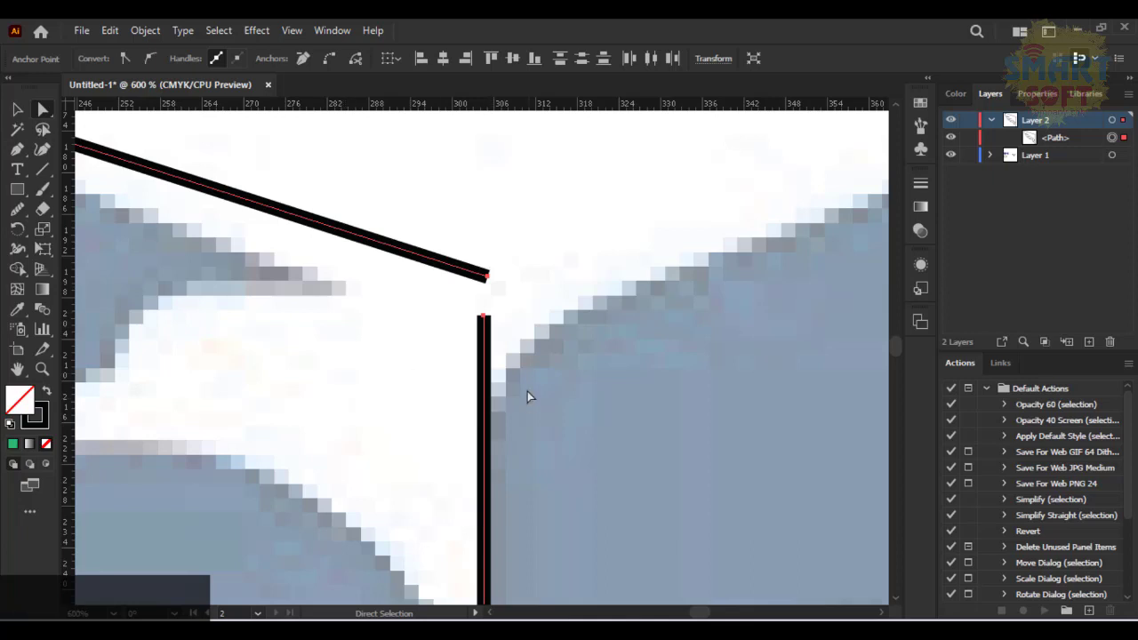
right_click(487, 330)
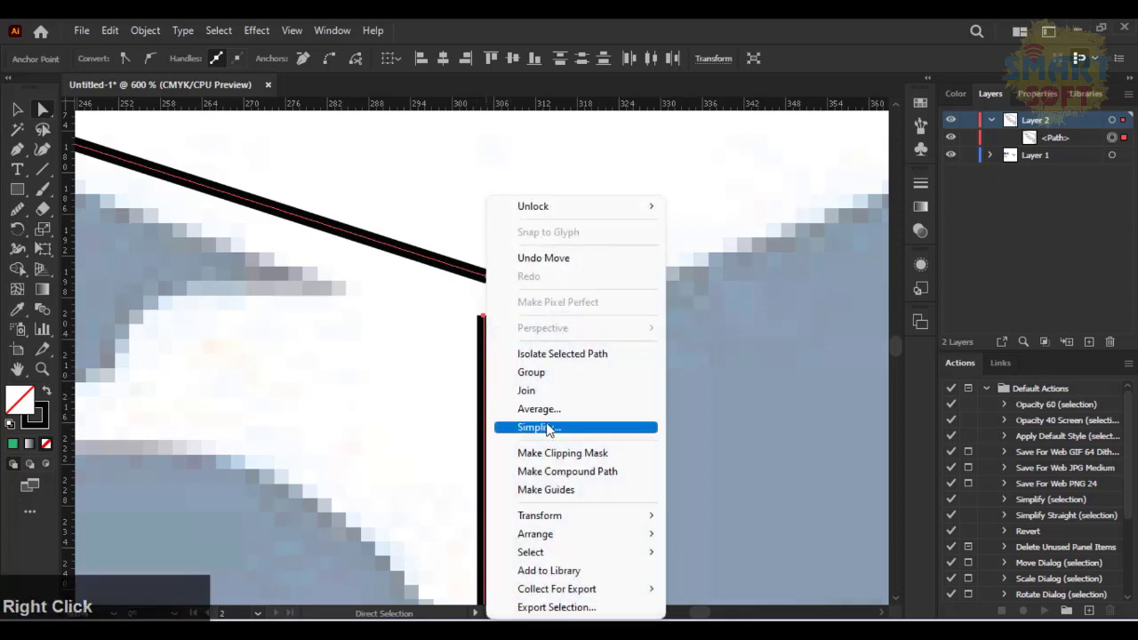
left_click(538, 412)
left_click(530, 382)
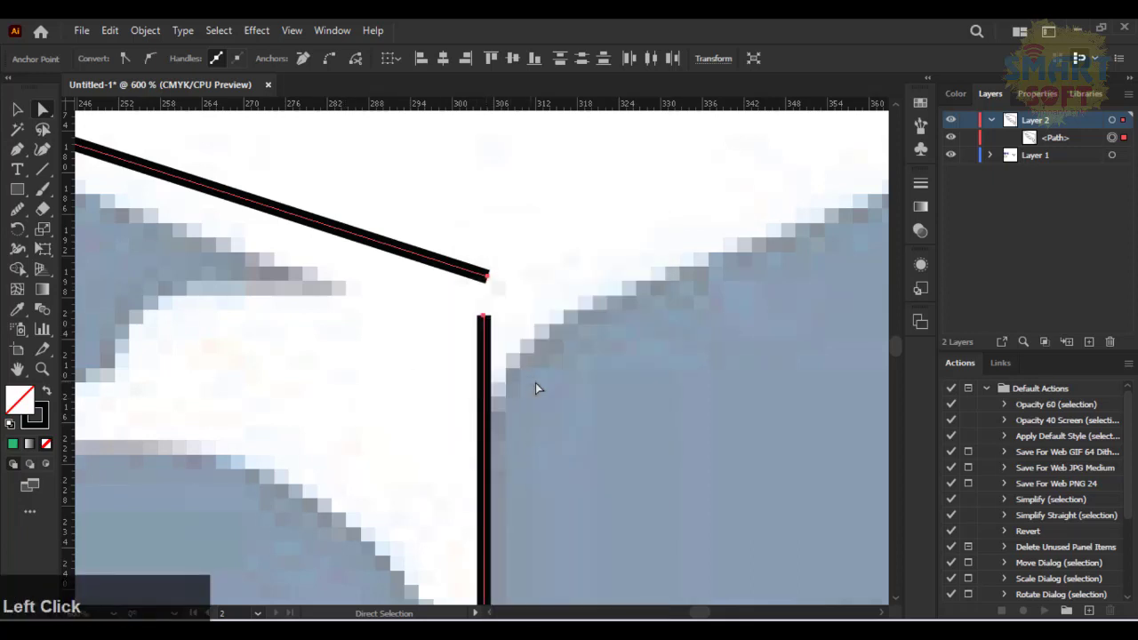
scroll(517, 343, "down", 1)
key("ctrl+z")
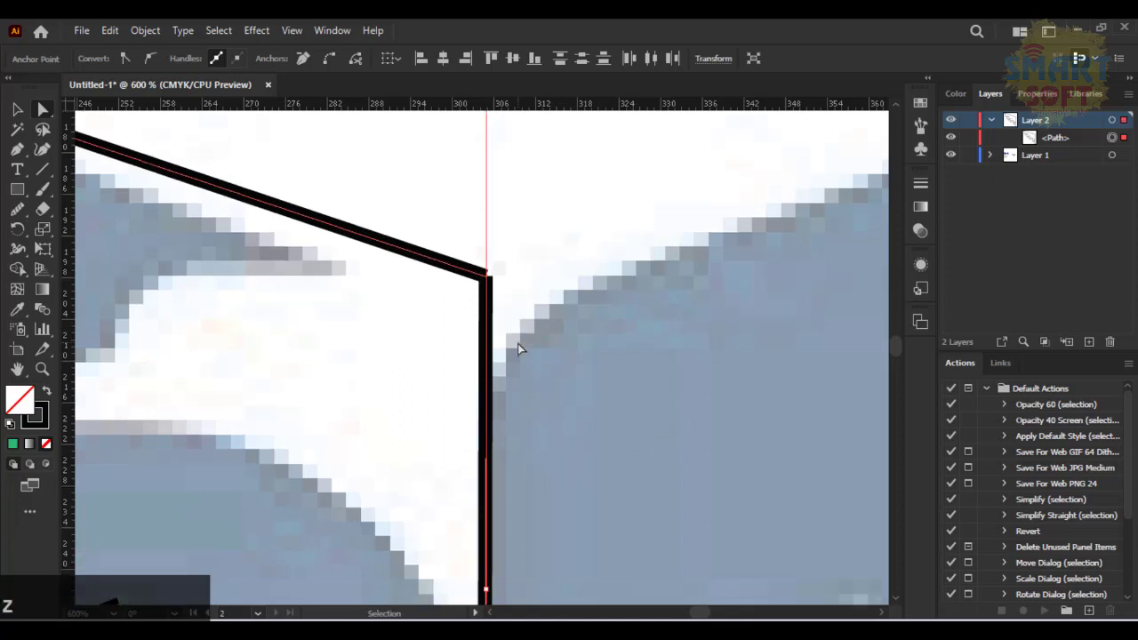
Move the upper edge's end anchor onto the seam's top end, average both end anchors on both axes and join them
left_click(481, 257)
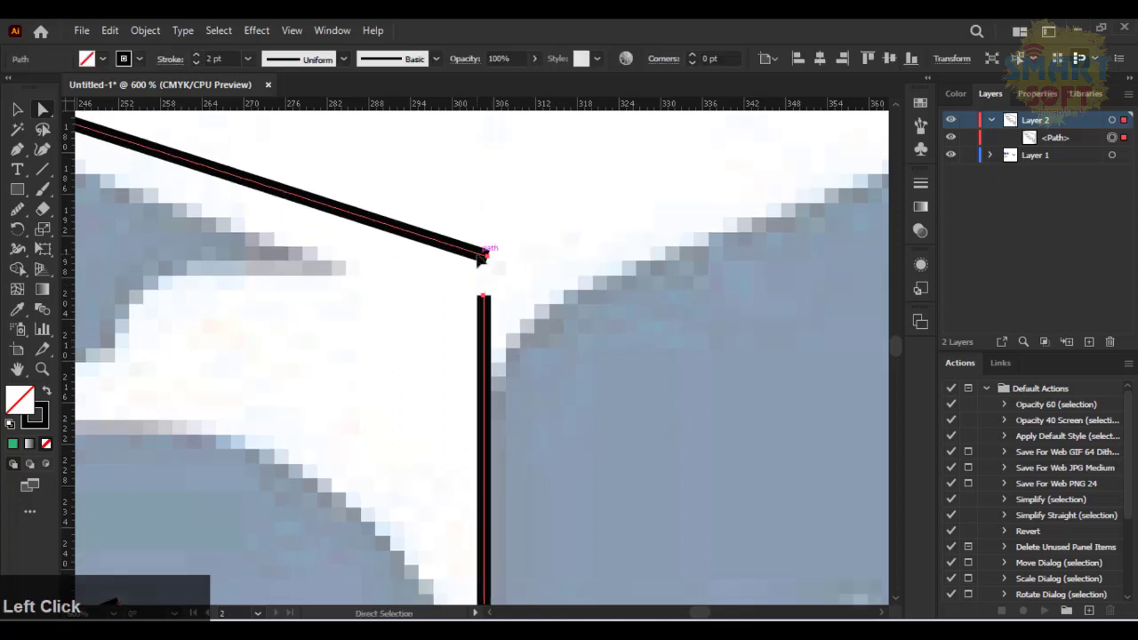
left_click_drag(481, 257, 481, 293)
left_click_drag(488, 337, 482, 330)
right_click(486, 327)
left_click(545, 408)
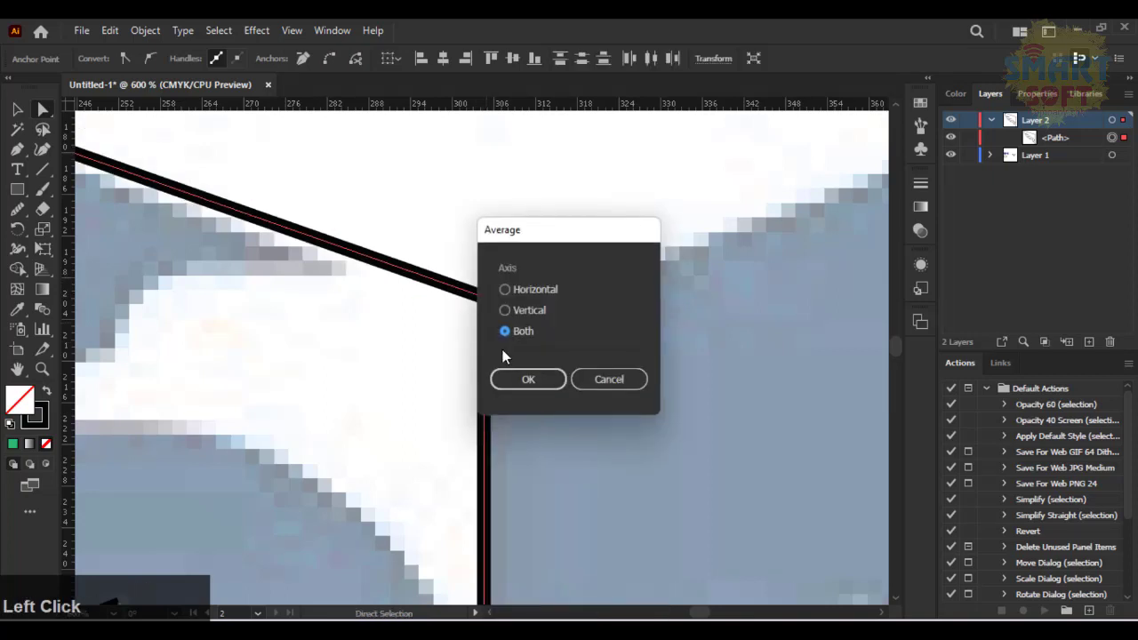
left_click(524, 377)
right_click(488, 312)
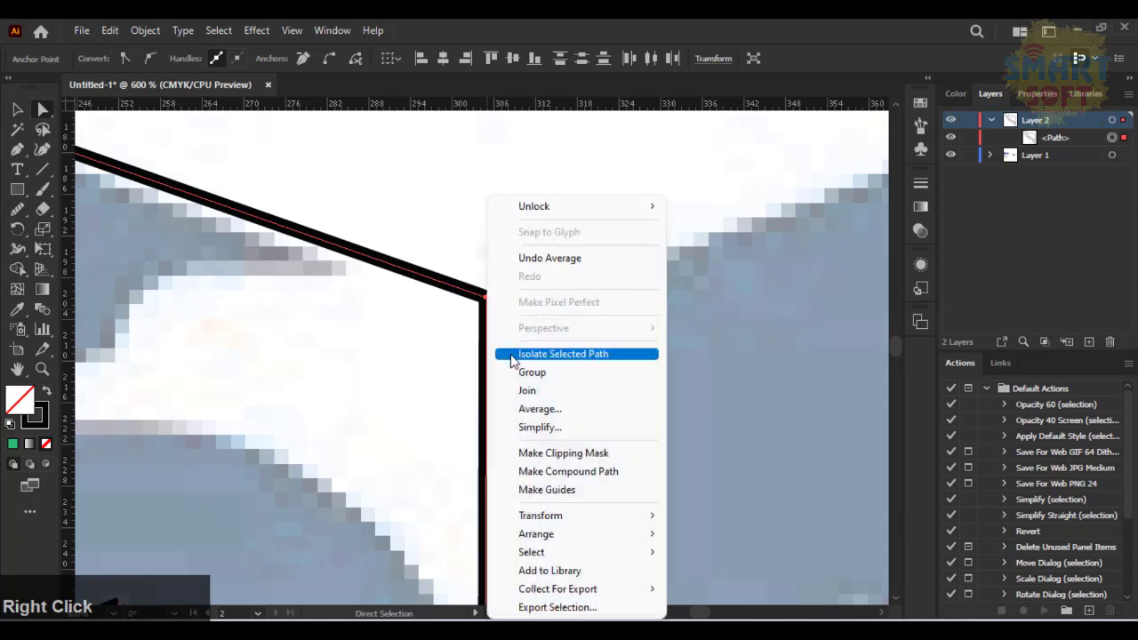
left_click(538, 391)
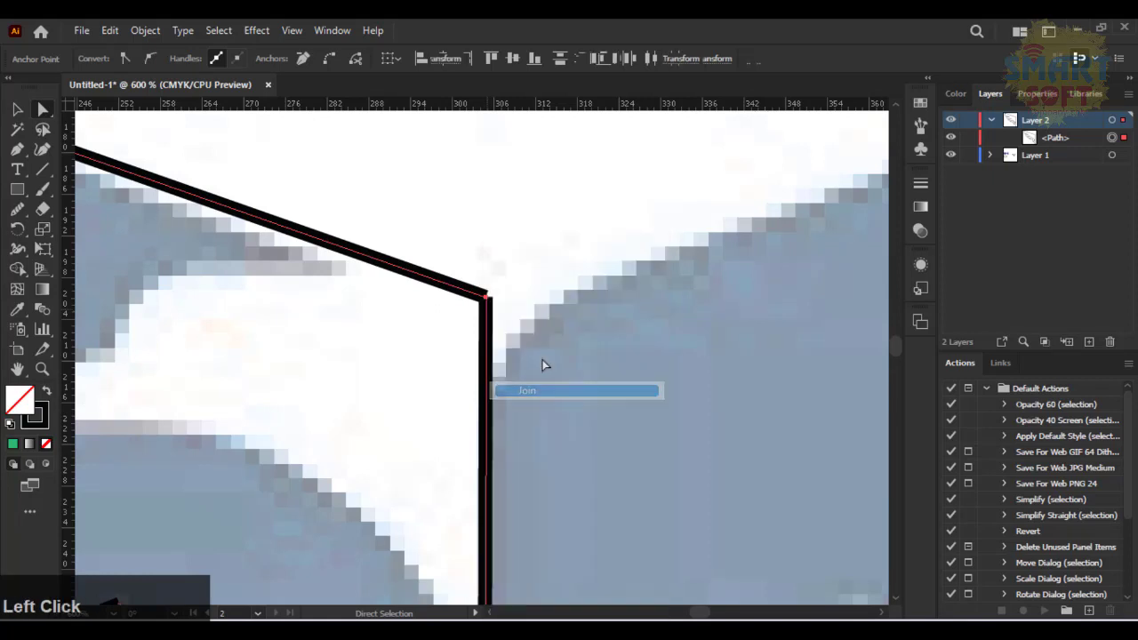
Try copying the left wing outline with the Rotate transform and undo it
key("ctrl+0")
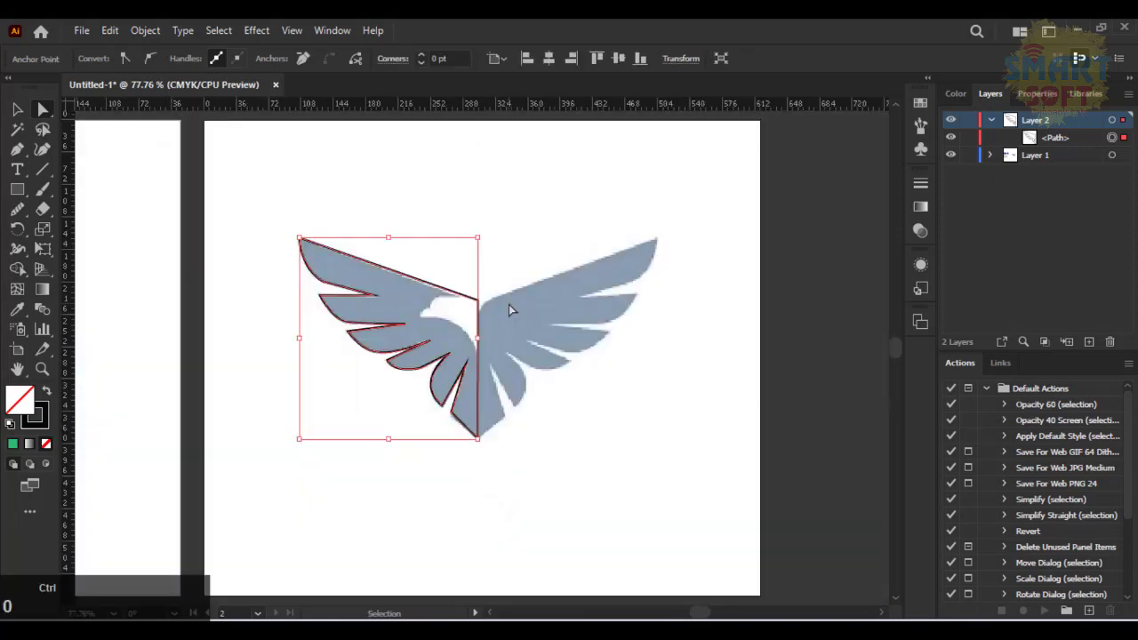
left_click(18, 109)
scroll(423, 331, "down", 2)
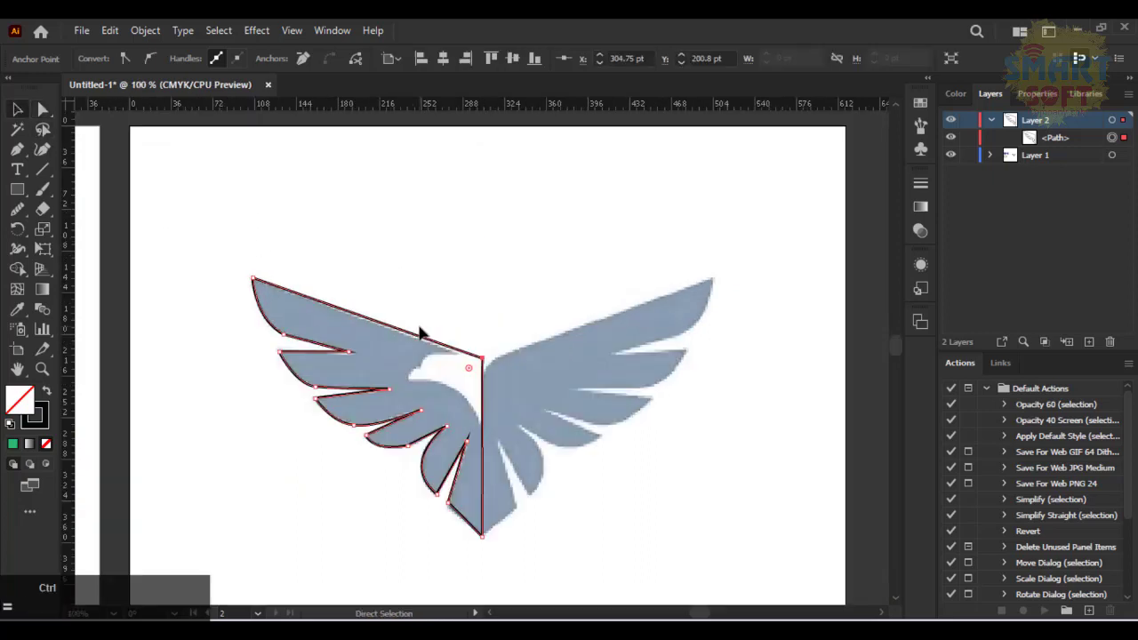
scroll(423, 332, "down", 1)
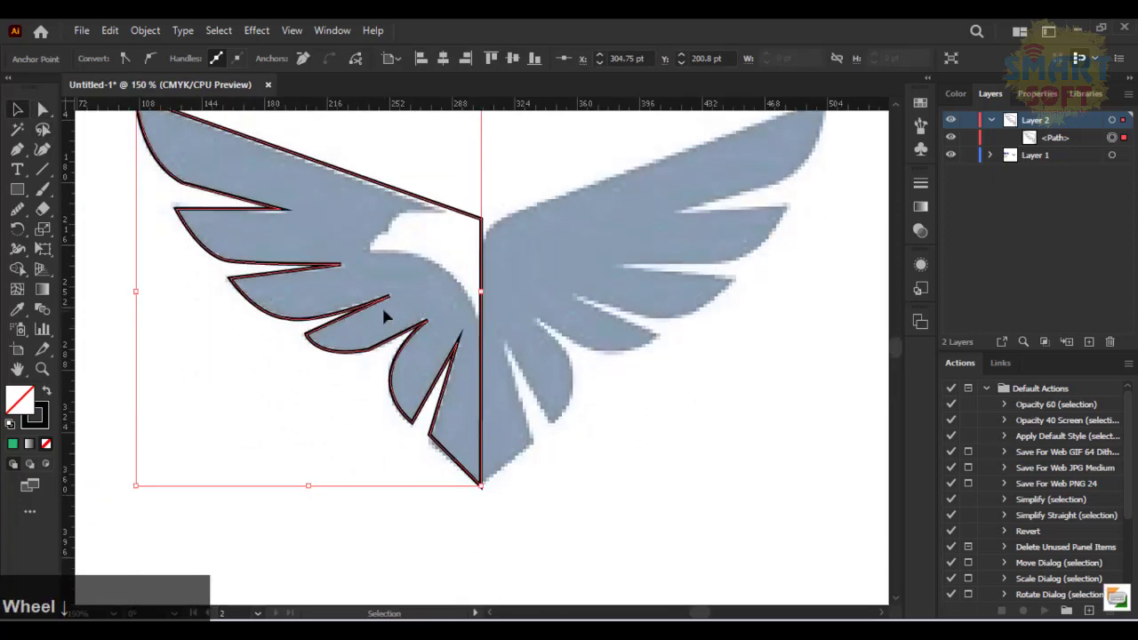
right_click(373, 311)
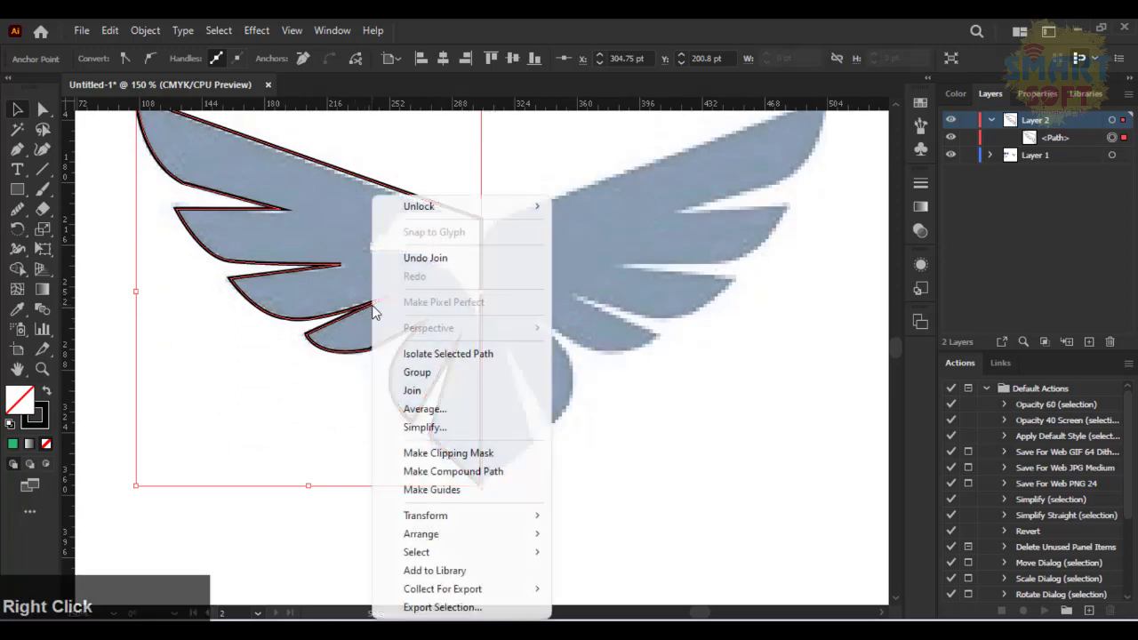
left_click(525, 515)
left_click(587, 414)
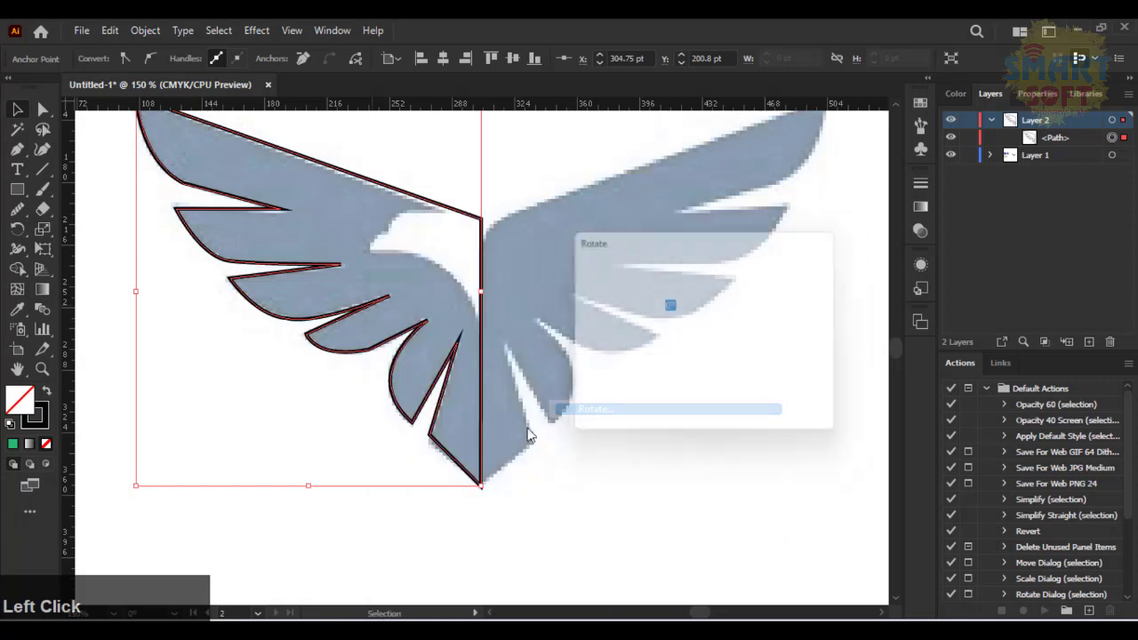
left_click(630, 412)
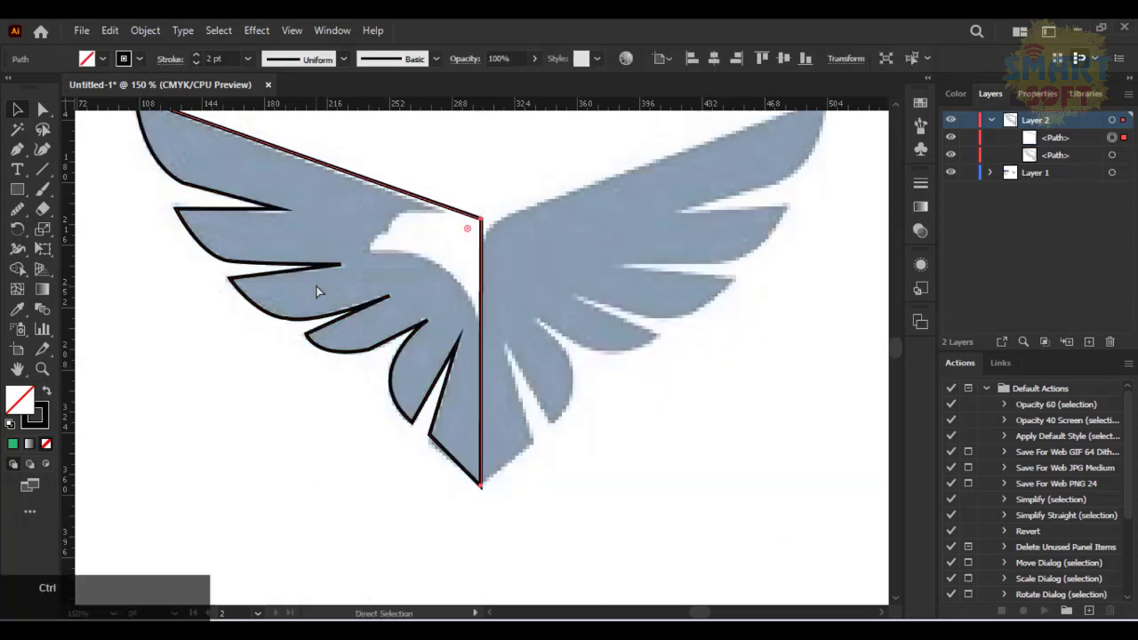
key("ctrl+z")
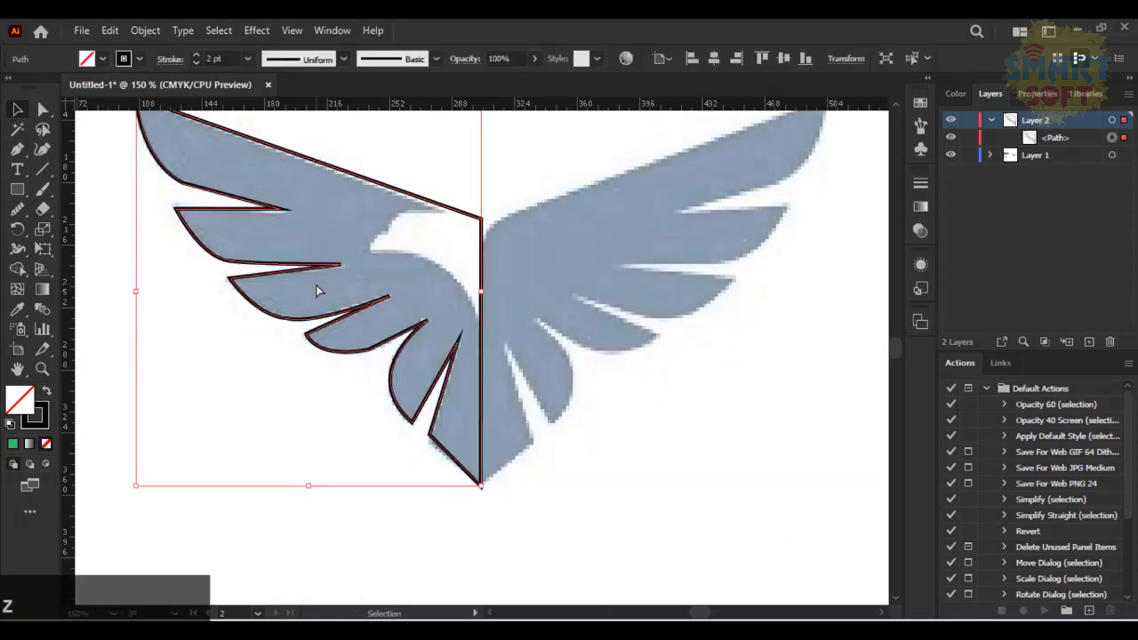
Reflect a copy of the left wing outline across the vertical axis and place it over the right wing, flush with the centre seam
right_click(414, 194)
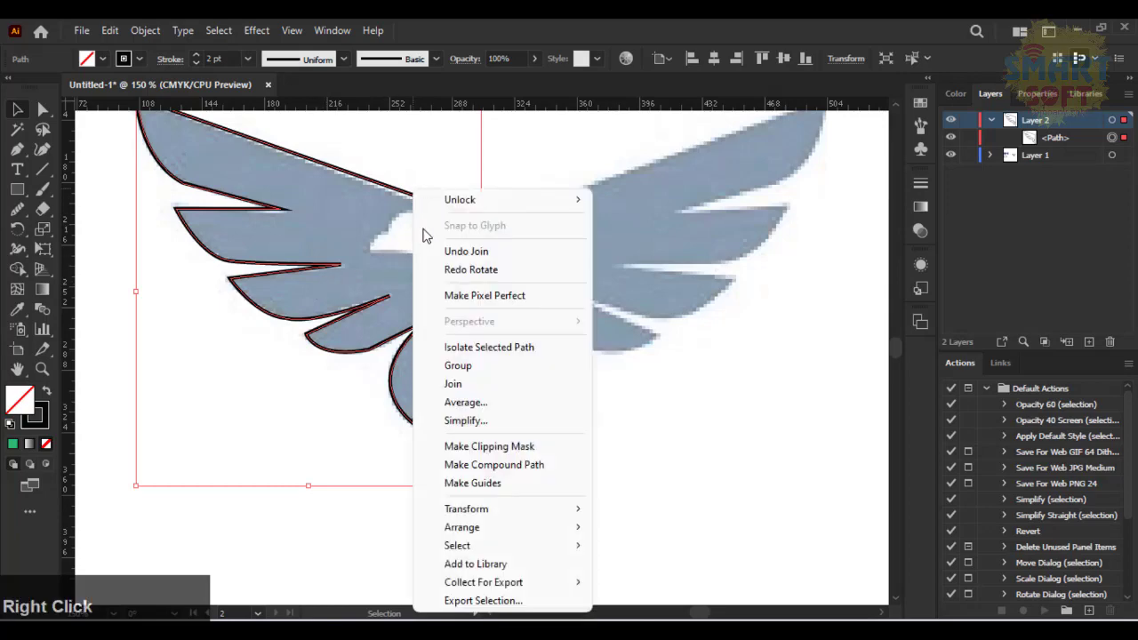
left_click(576, 514)
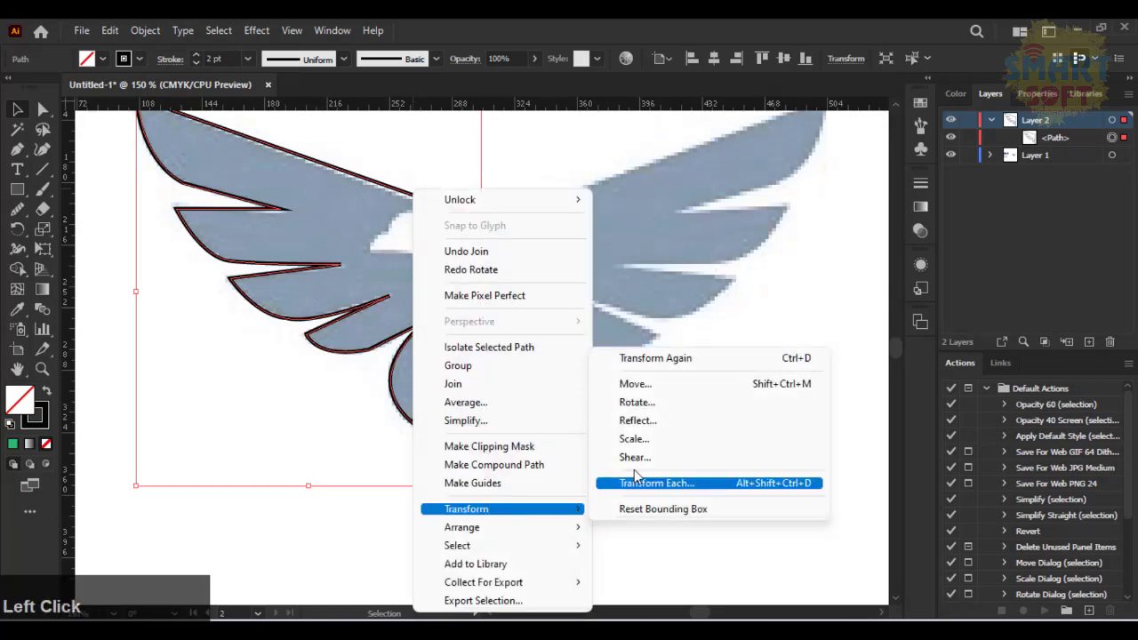
left_click(645, 425)
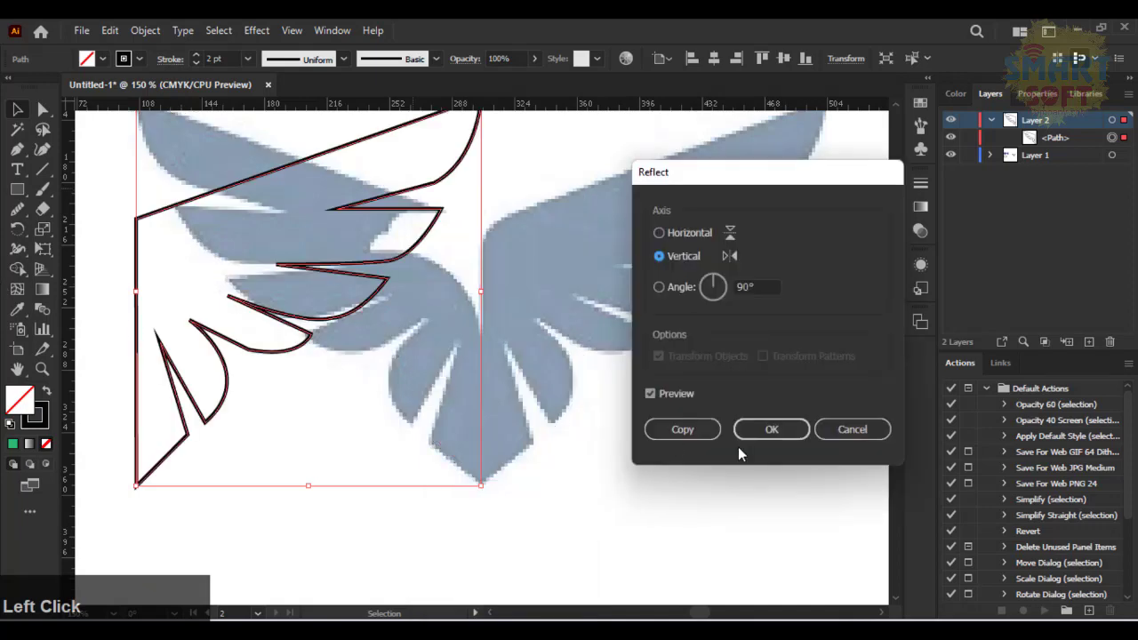
left_click(681, 430)
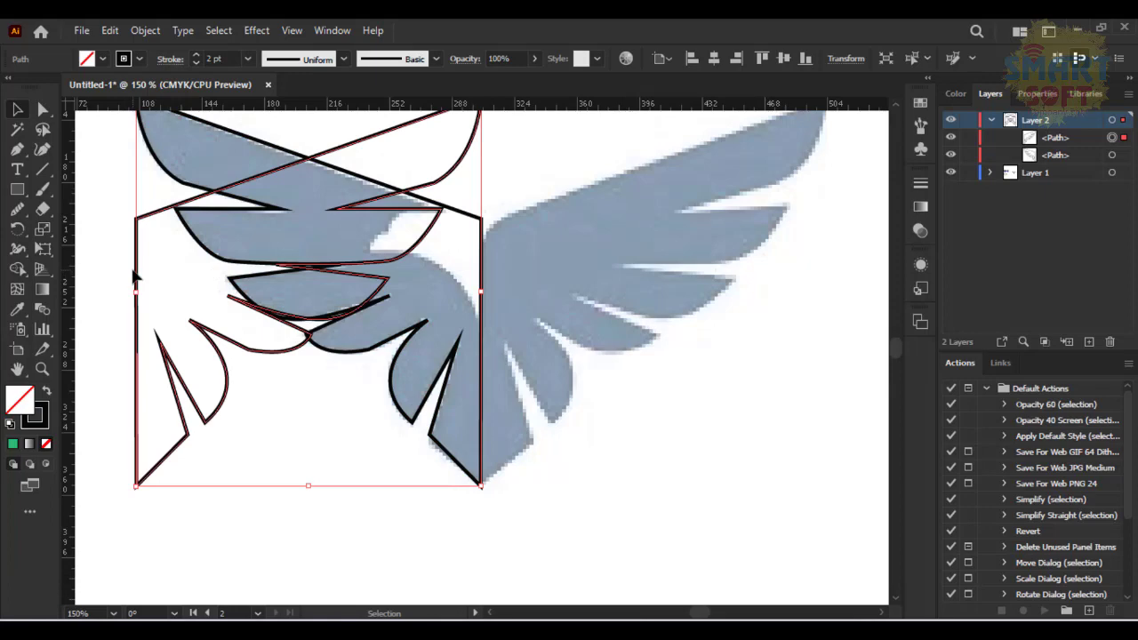
left_click_drag(138, 267, 485, 261)
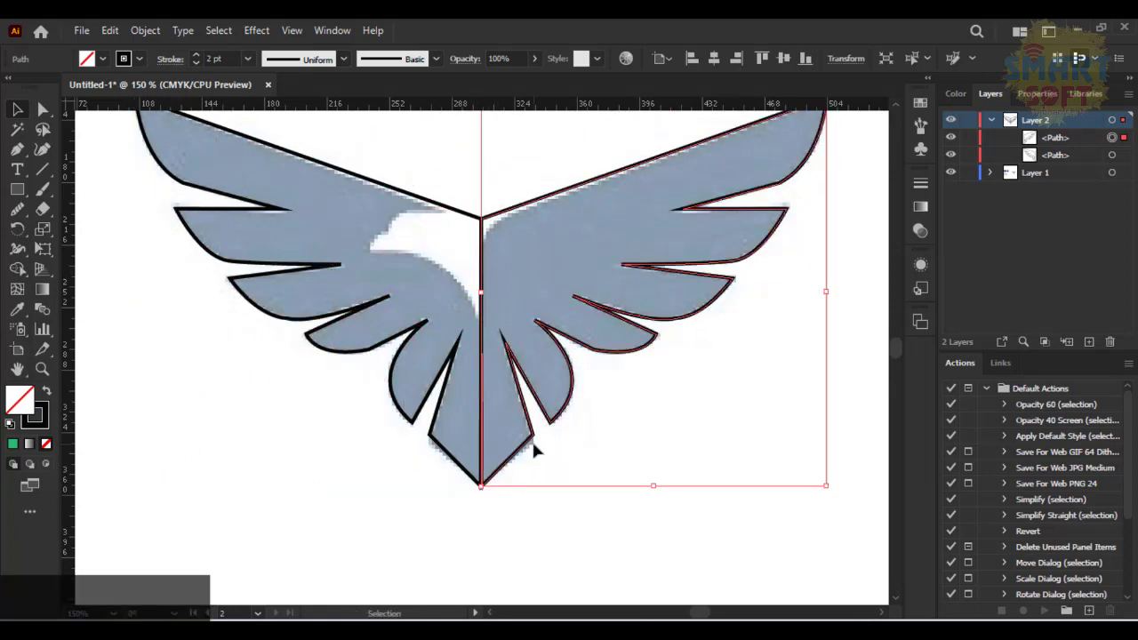
Select both wing outlines at the centre seam and open the fill colour swatches
key("ctrl+plus")
key("ctrl+plus")
key("ctrl+plus")
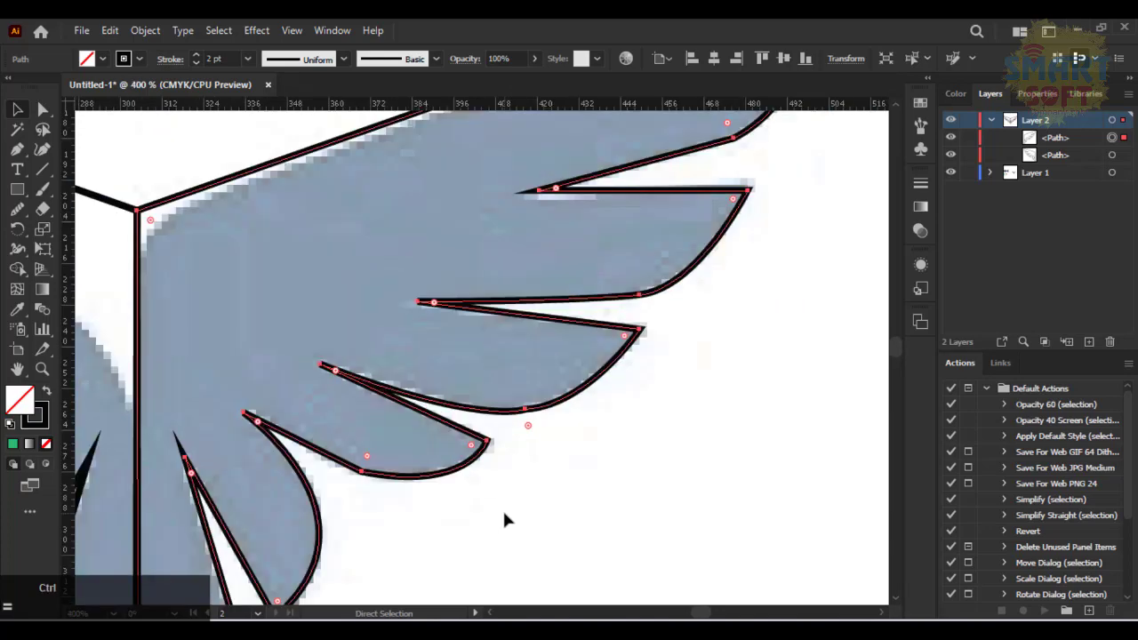
left_click_drag(503, 445, 887, 533)
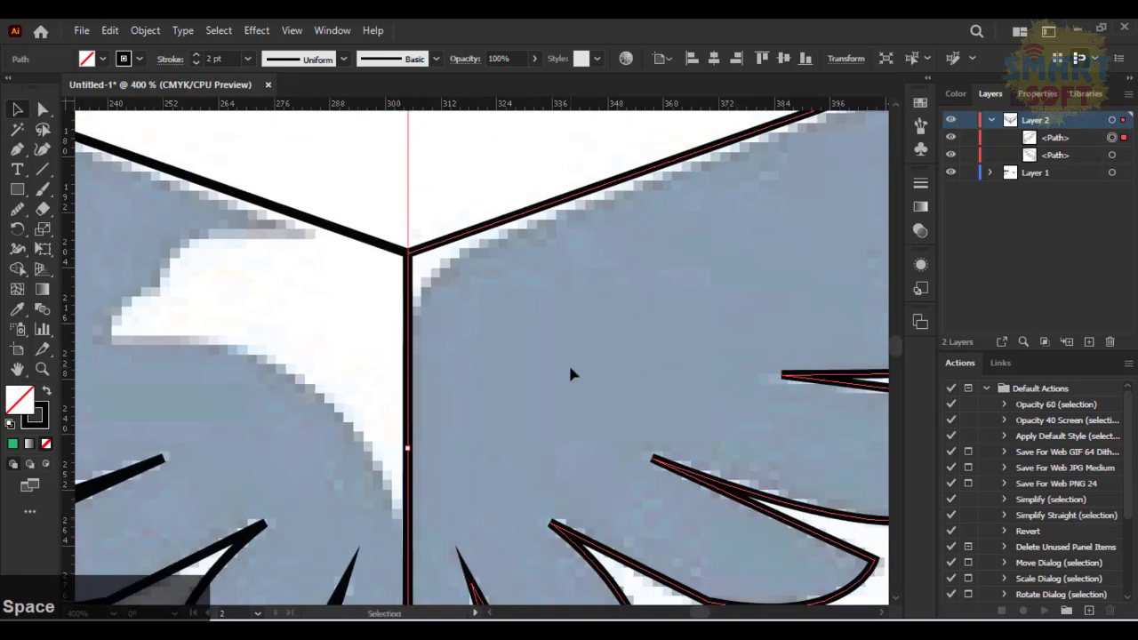
left_click(14, 110)
left_click_drag(375, 221, 462, 300)
left_click(103, 66)
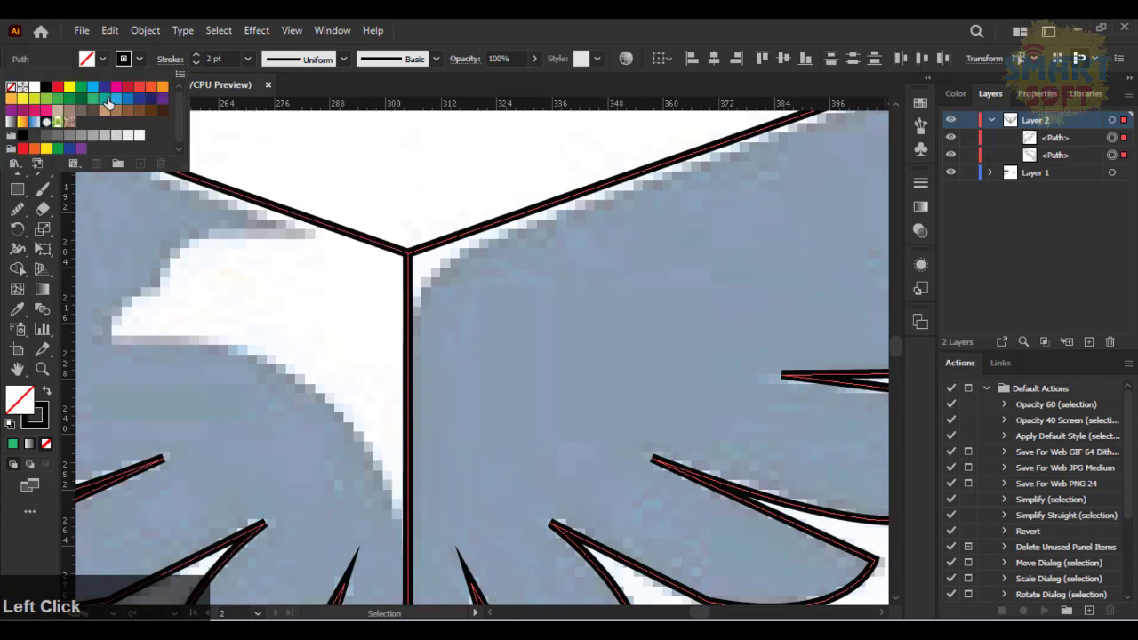
left_click(38, 332)
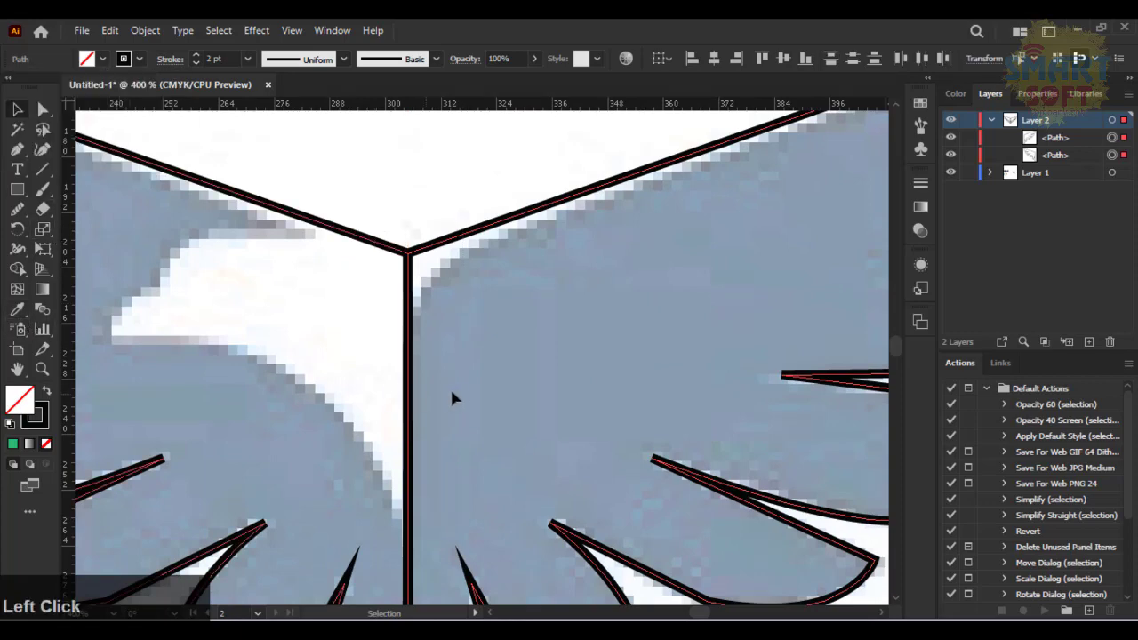
Sample the reference wing's blue with the Eyedropper while nothing is selected, and reselect both wing outlines
left_click(374, 342)
left_click(27, 309)
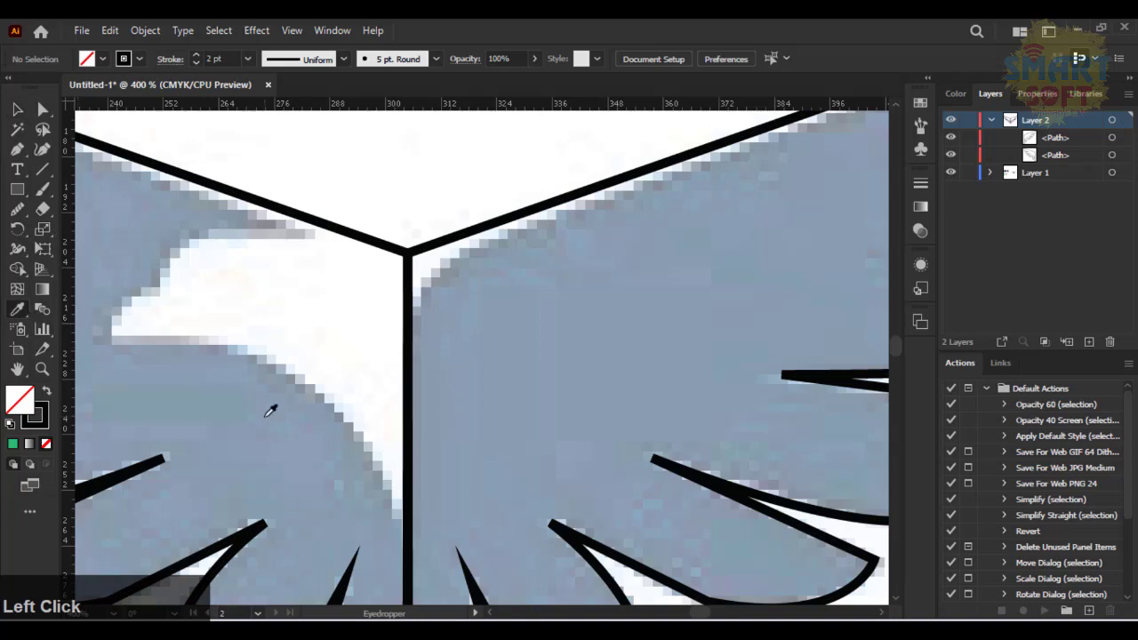
left_click(270, 410)
left_click(18, 111)
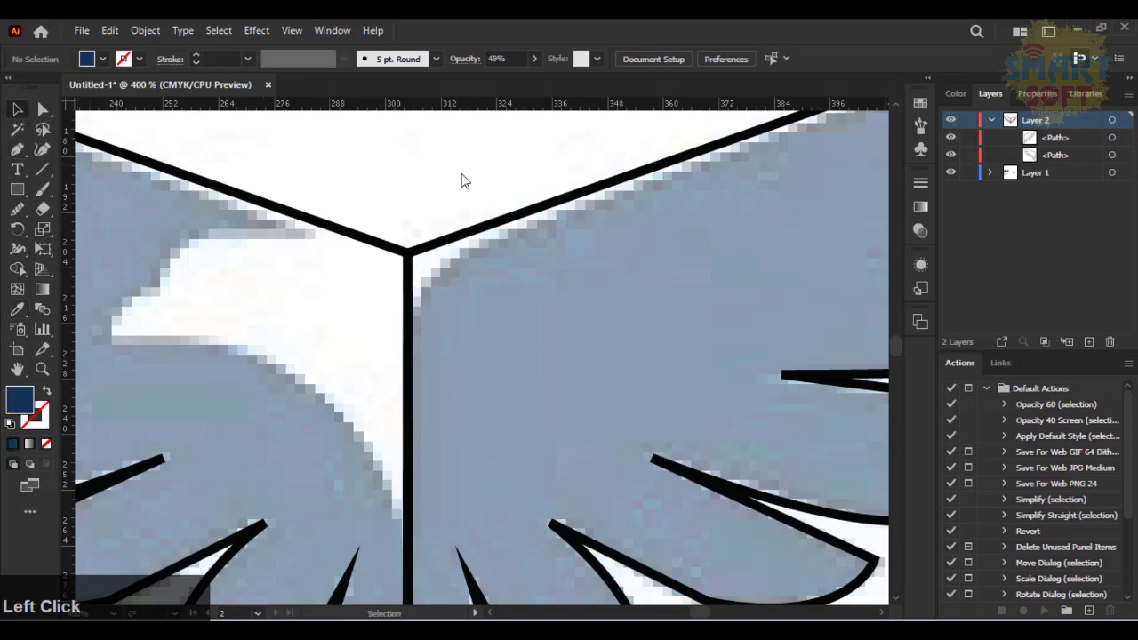
mouse_move(401, 167)
left_mouse_down()
mouse_move(409, 208)
mouse_move(632, 451)
left_mouse_up()
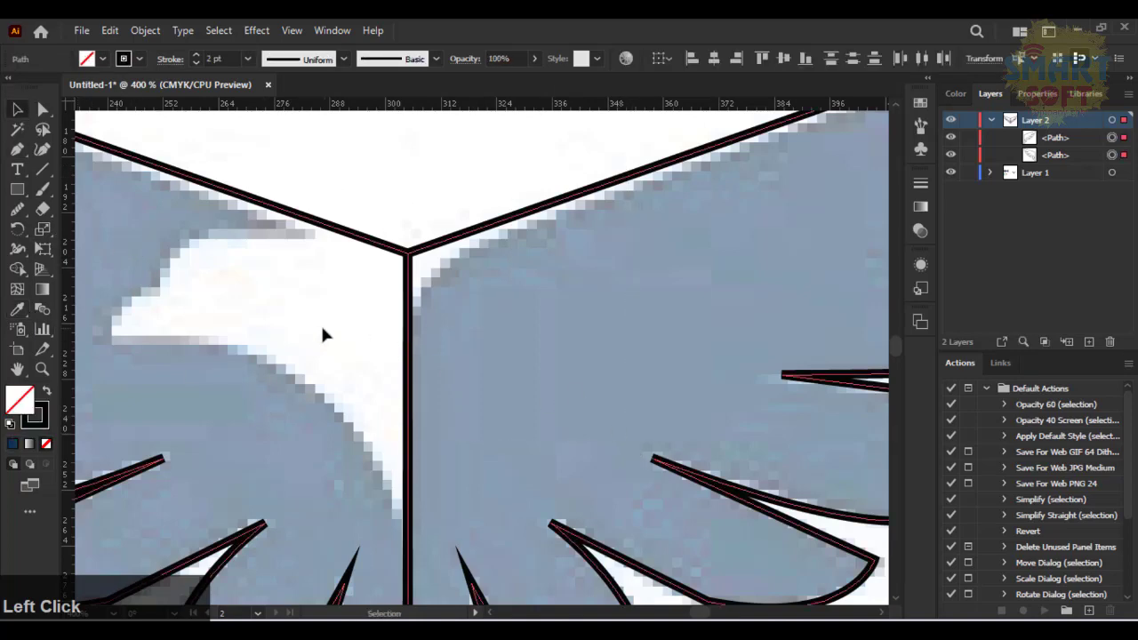
scroll(311, 322, "up", 3)
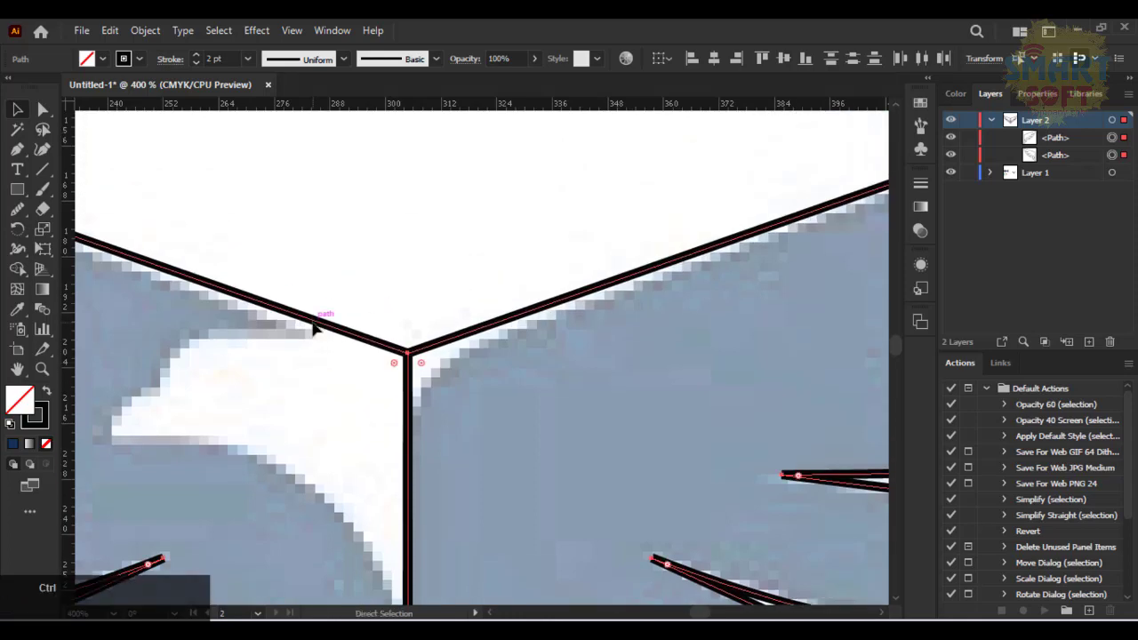
Fill both wing outlines with the reference wing's blue using the Eyedropper and set their opacity to 100%
key("ctrl+0")
left_click(21, 307)
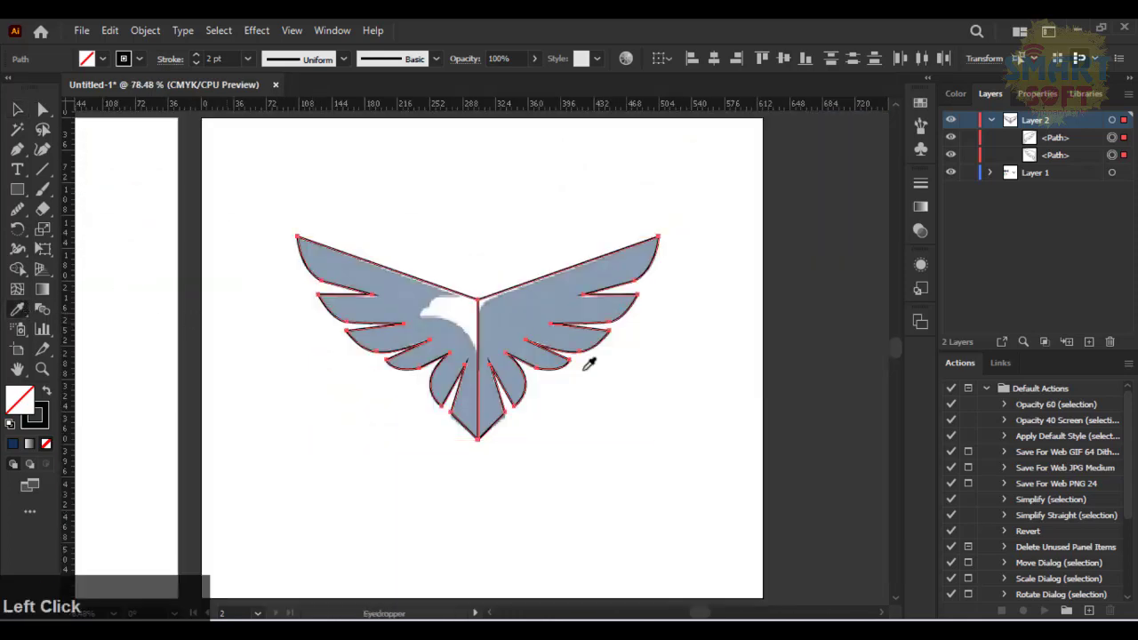
left_click(515, 306)
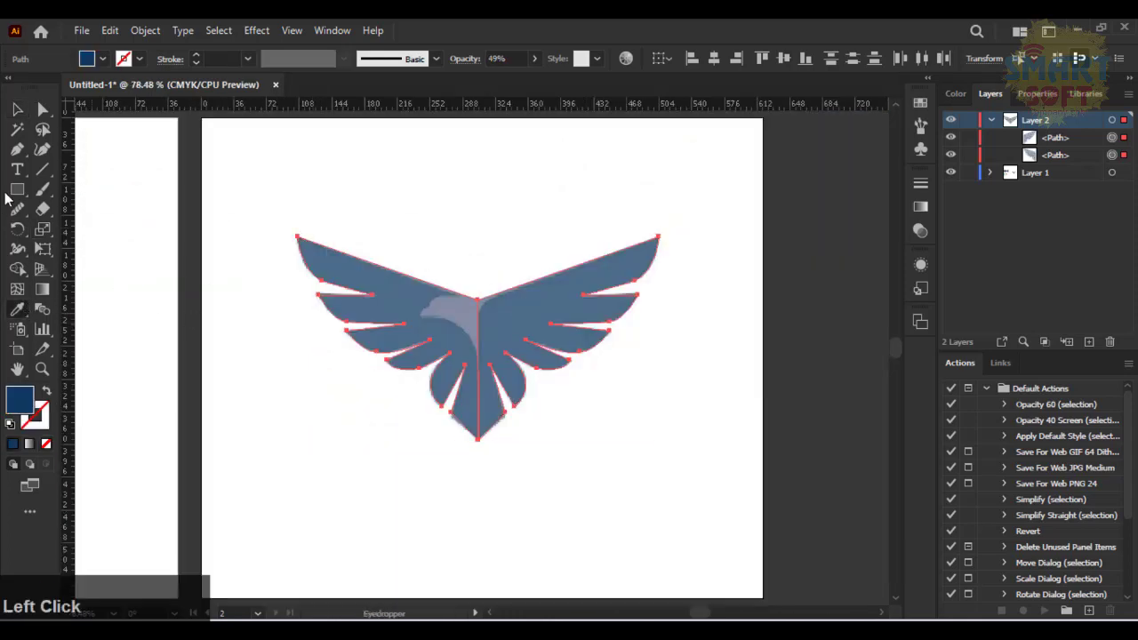
left_click(17, 109)
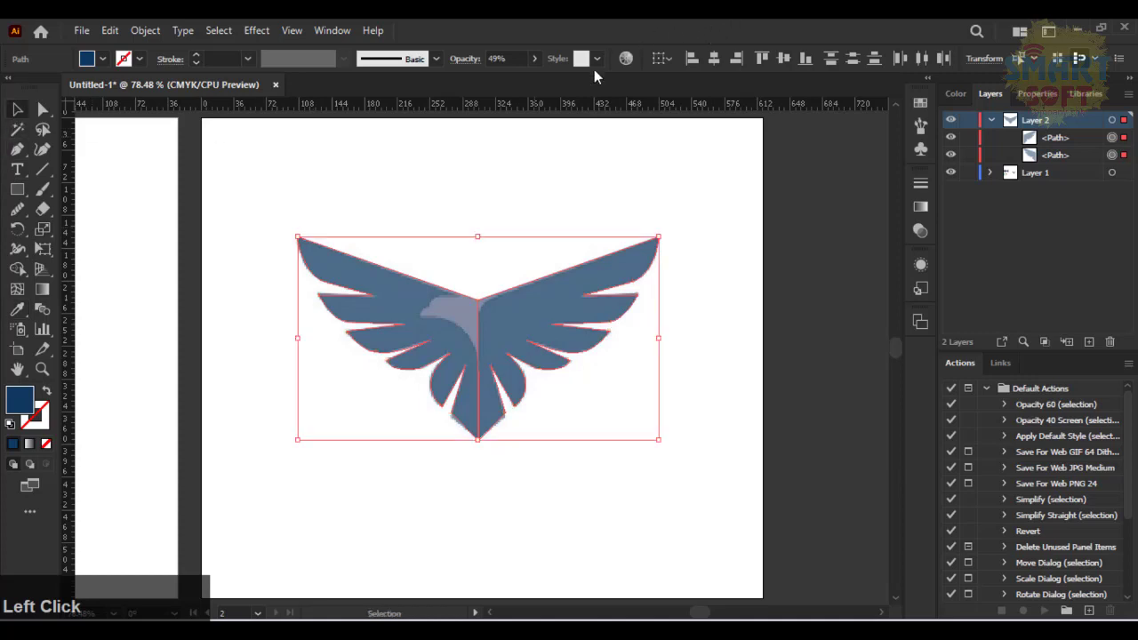
left_click(534, 58)
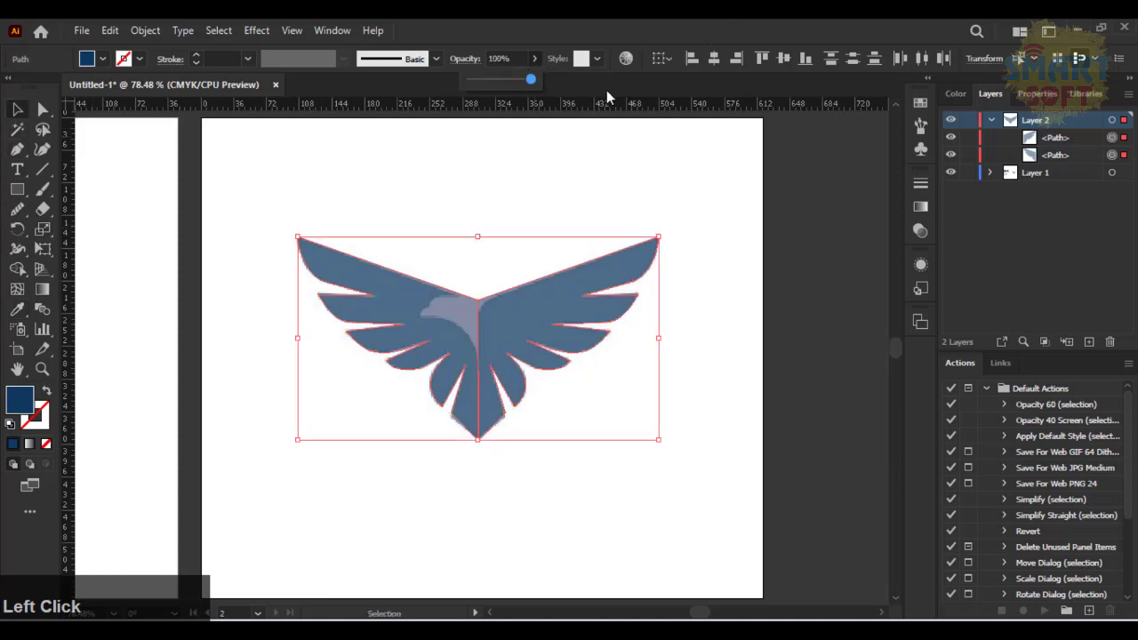
left_click_drag(606, 90, 590, 117)
left_click(552, 145)
Examine the filled wings up close along the centre seam and the lower feathers
key("ctrl+=")
key("ctrl+=")
key("ctrl+=")
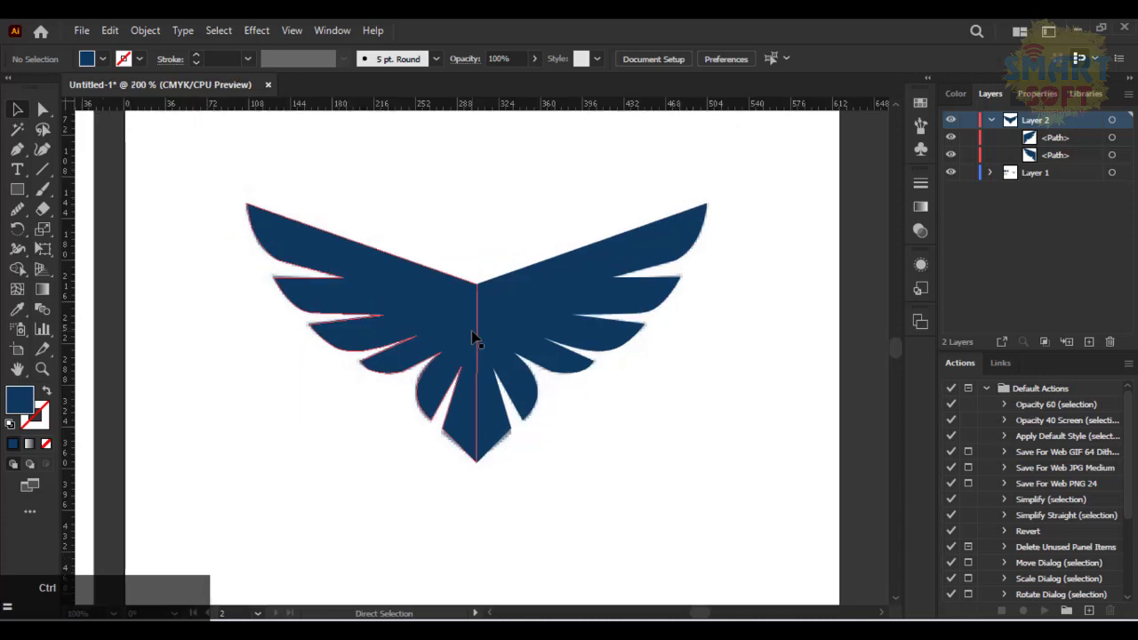
key("ctrl+=")
key("ctrl+minus")
key("ctrl+minus")
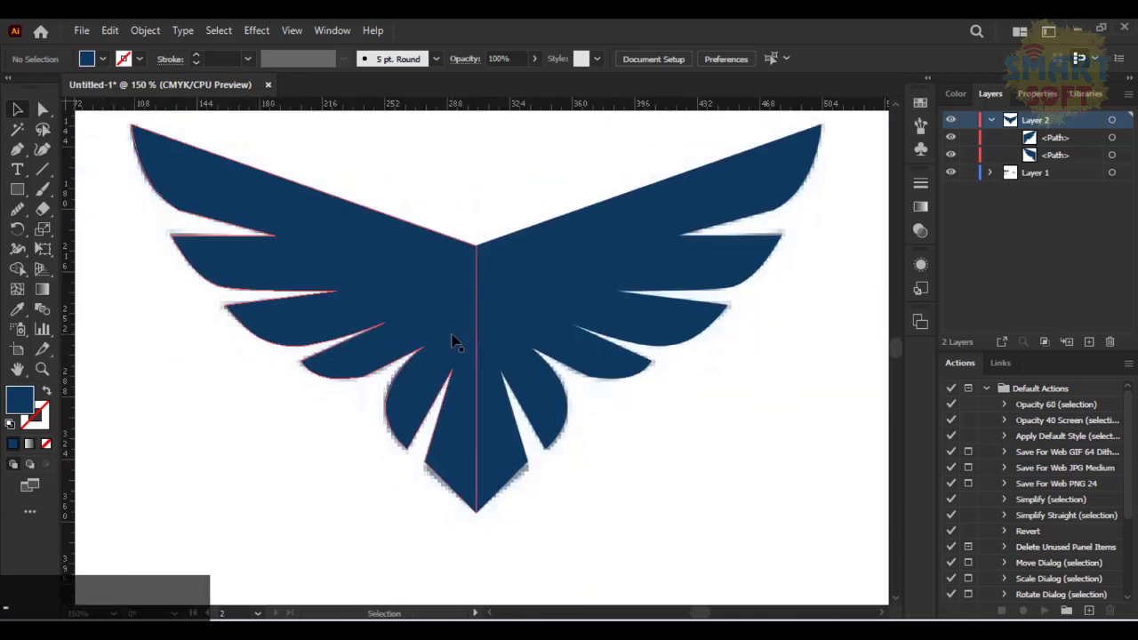
left_click(495, 193)
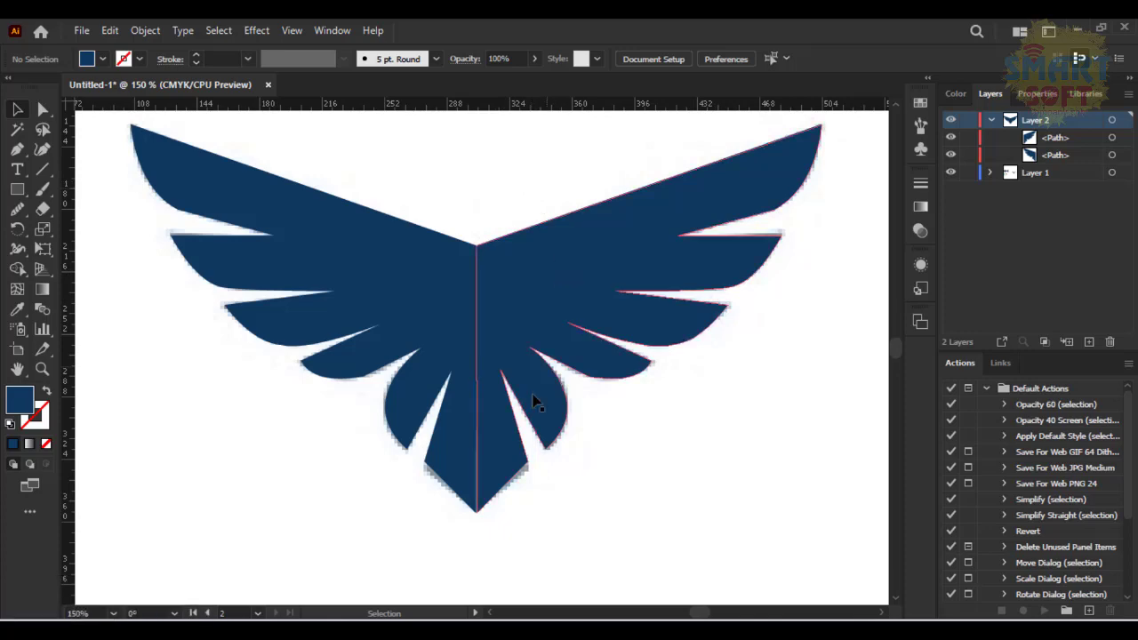
left_click(497, 487)
key("ctrl+plus")
key("ctrl+plus")
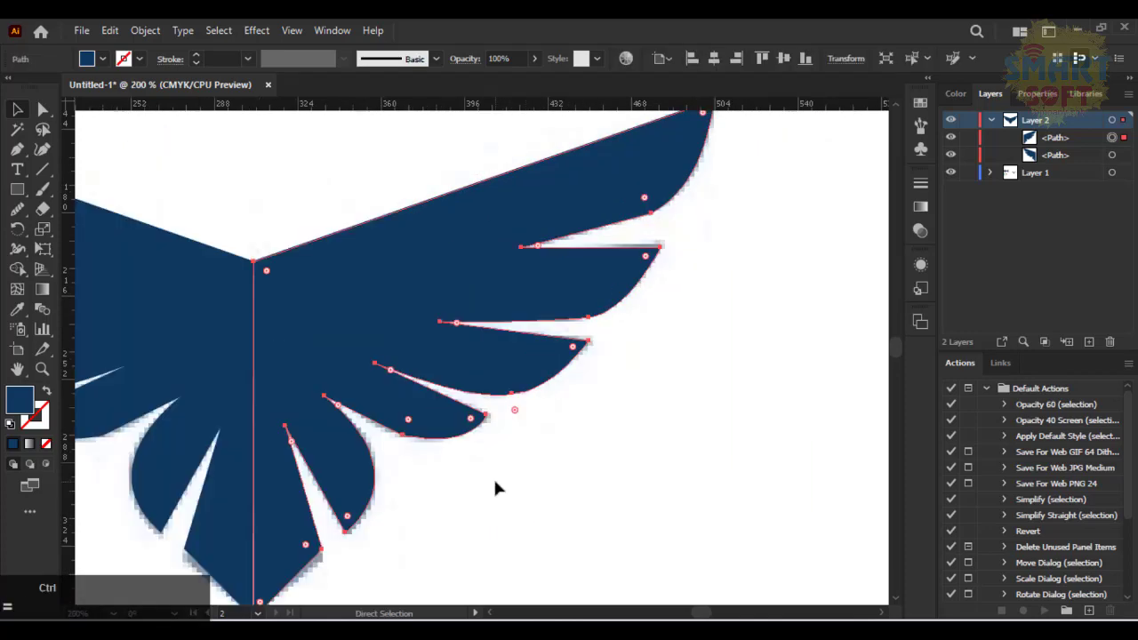
key("space")
left_click_drag(445, 452, 637, 405)
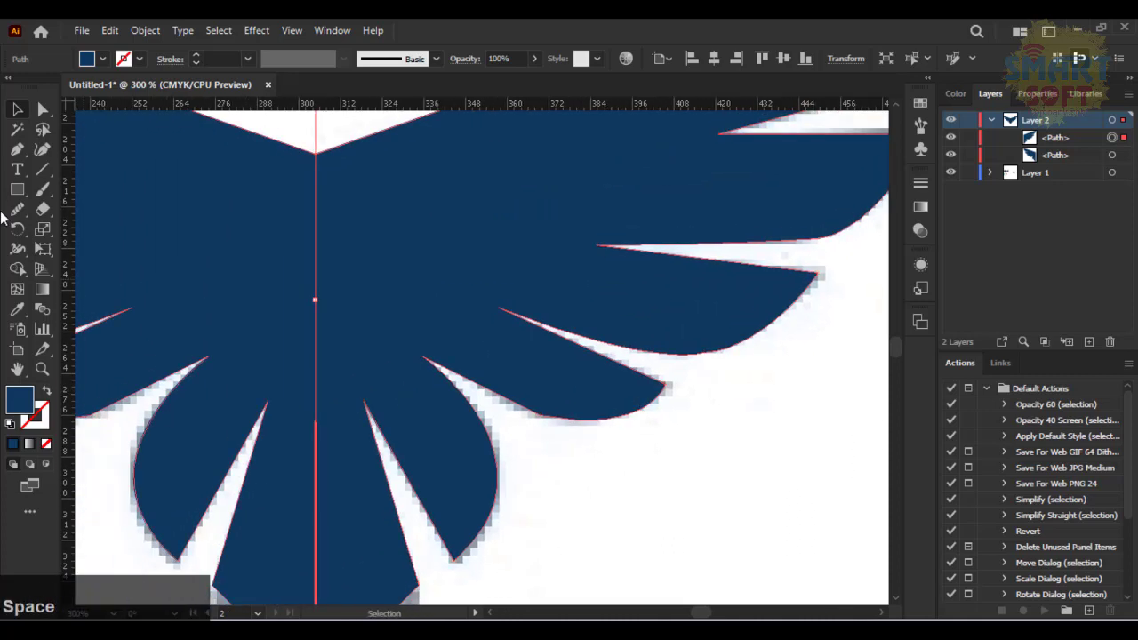
Try averaging all anchor points of both wings on both axes and undo it
left_click(43, 109)
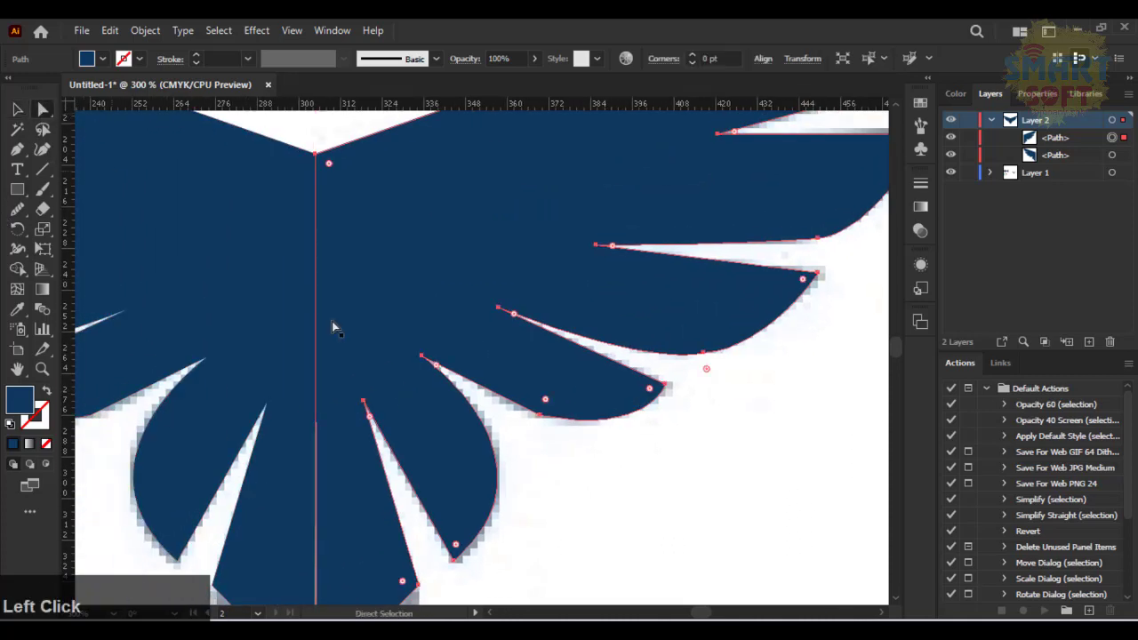
scroll(346, 330, "up", 4)
right_click(345, 336)
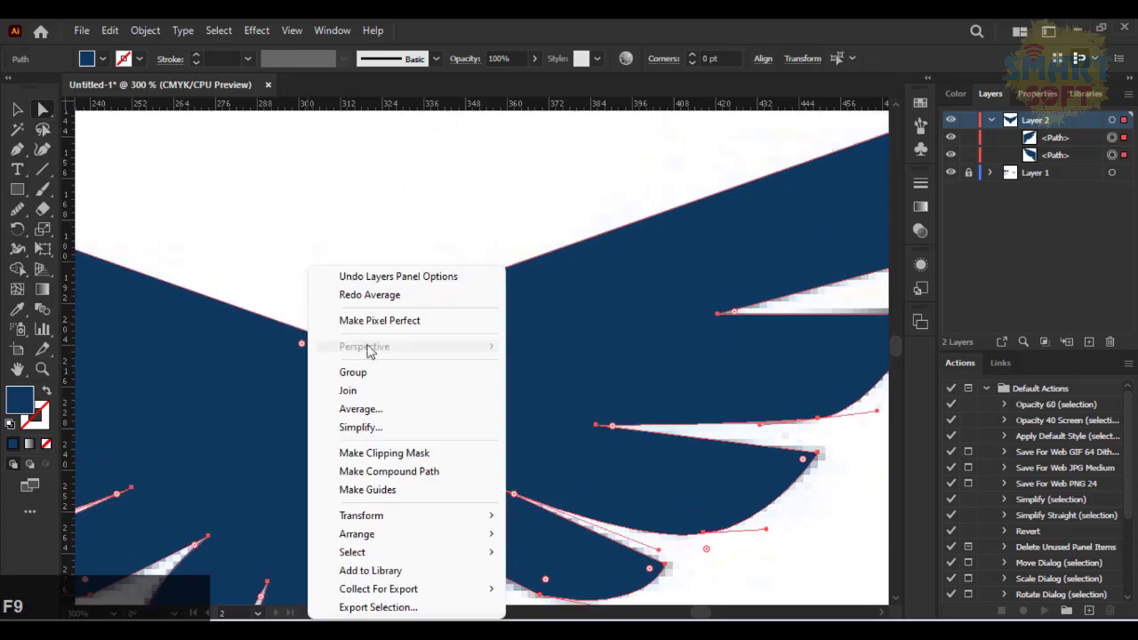
left_click(393, 408)
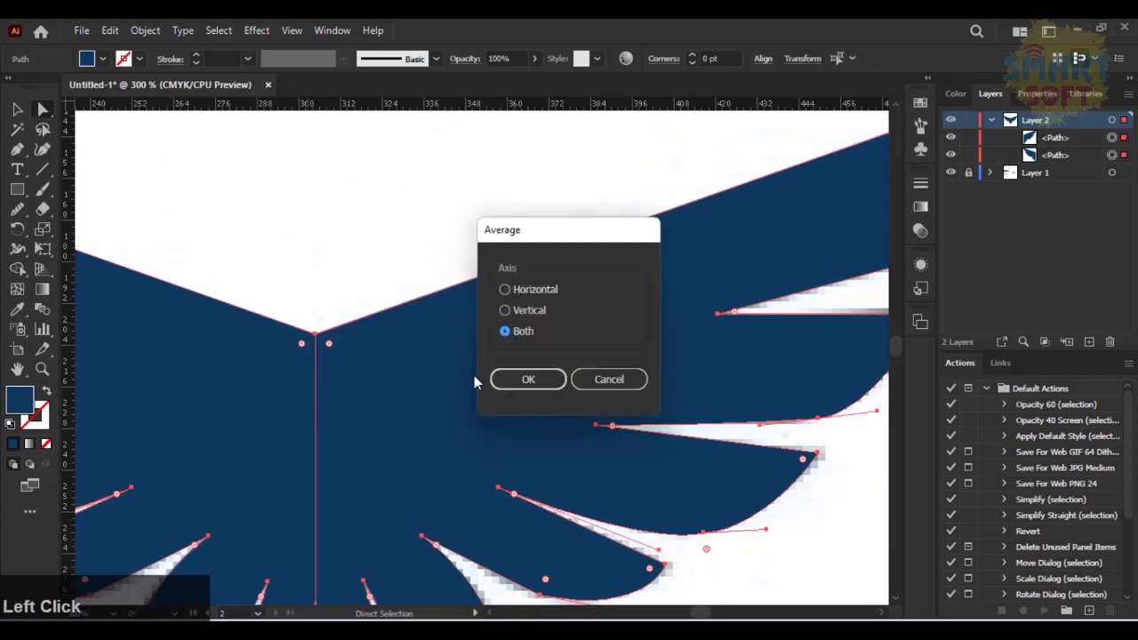
left_click(506, 379)
left_click_drag(358, 472, 377, 351)
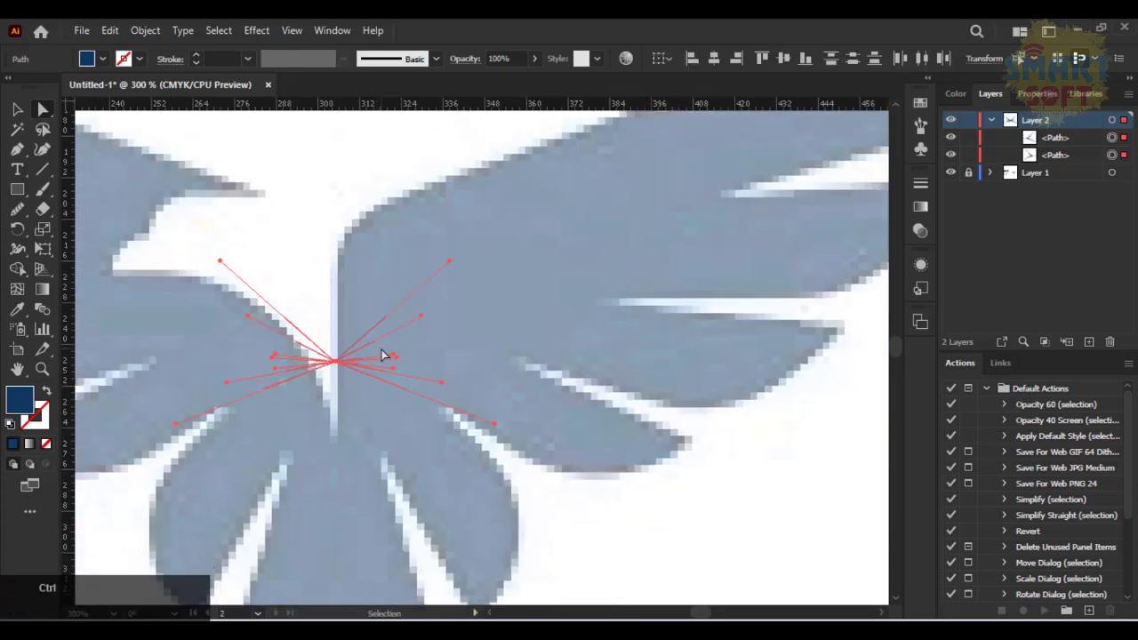
key("ctrl+z")
Average only the overlapping anchor points at the upper end of the centre seam on both axes
left_click_drag(313, 183, 360, 226)
scroll(375, 233, "down", 3)
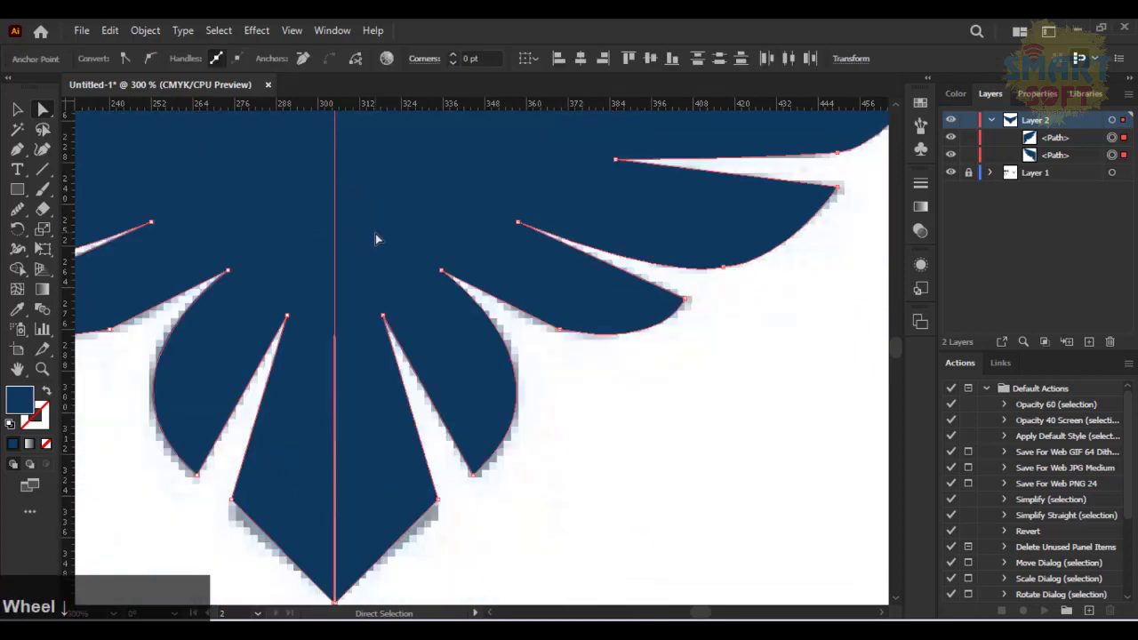
scroll(375, 232, "up", 3)
right_click(375, 233)
left_click(428, 376)
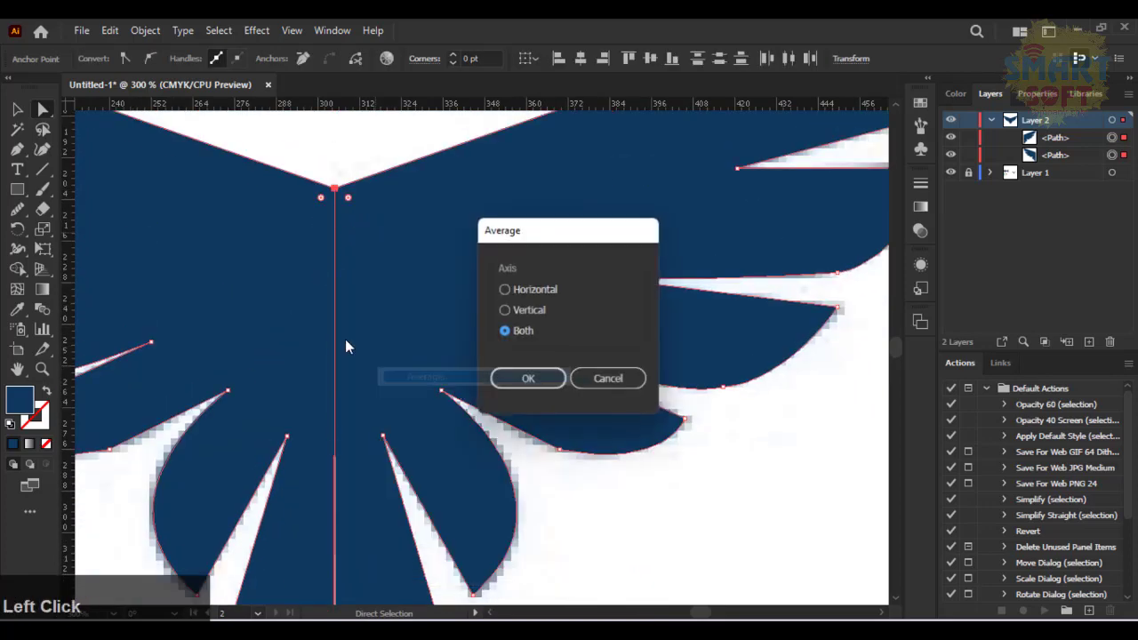
left_click(502, 376)
Average the overlapping anchor points at the lower tip of the centre seam on both axes
scroll(261, 295, "down", 5)
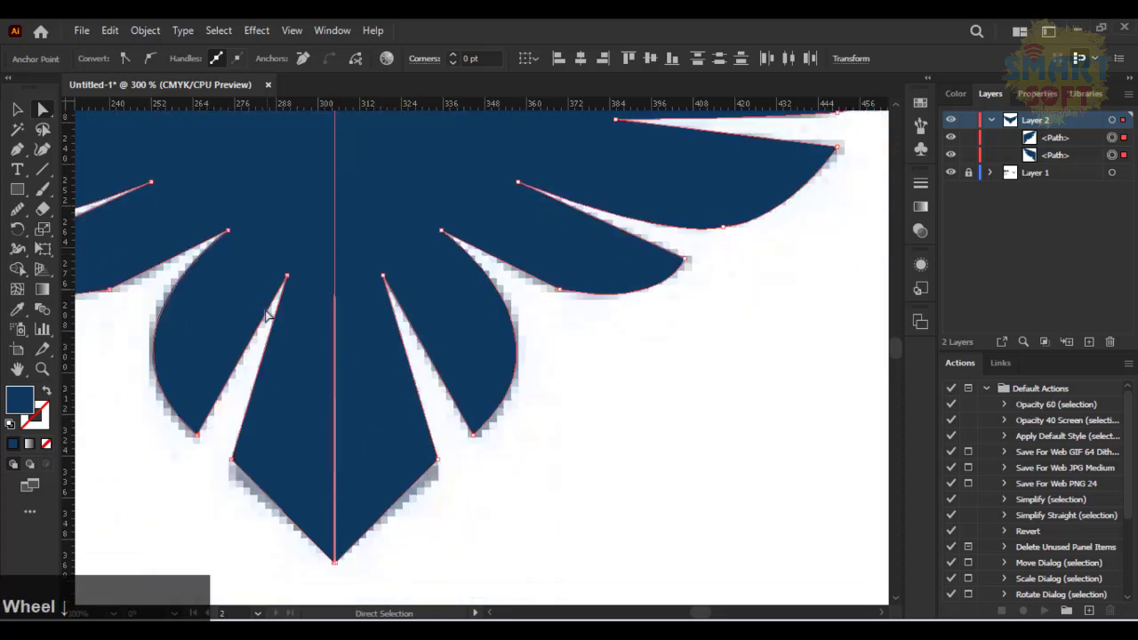
left_click_drag(373, 483, 279, 406)
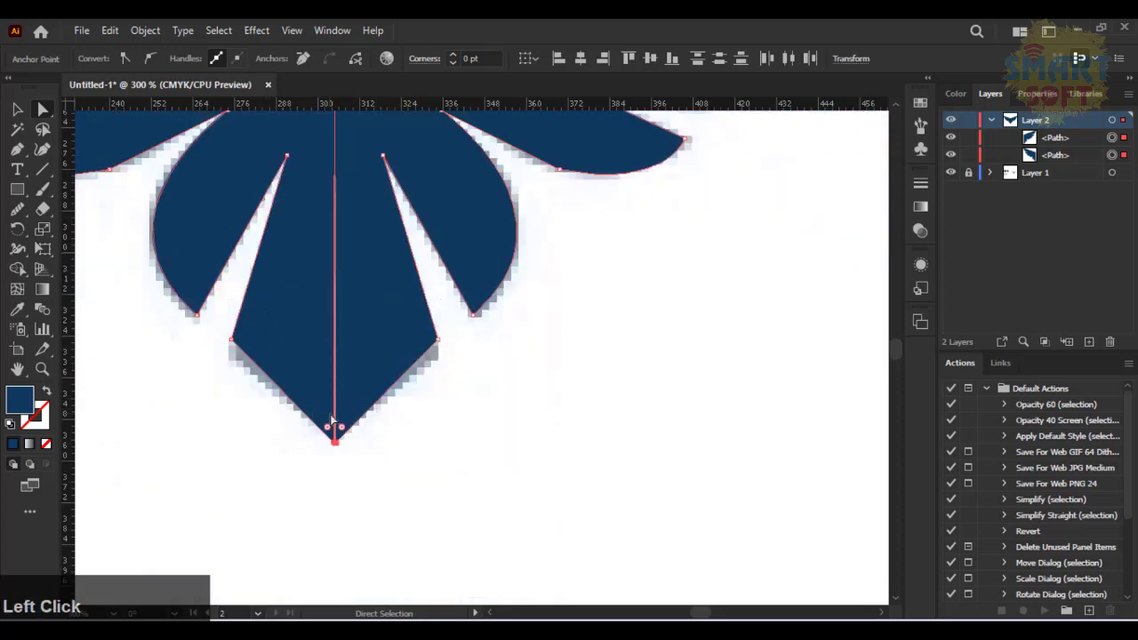
right_click(347, 407)
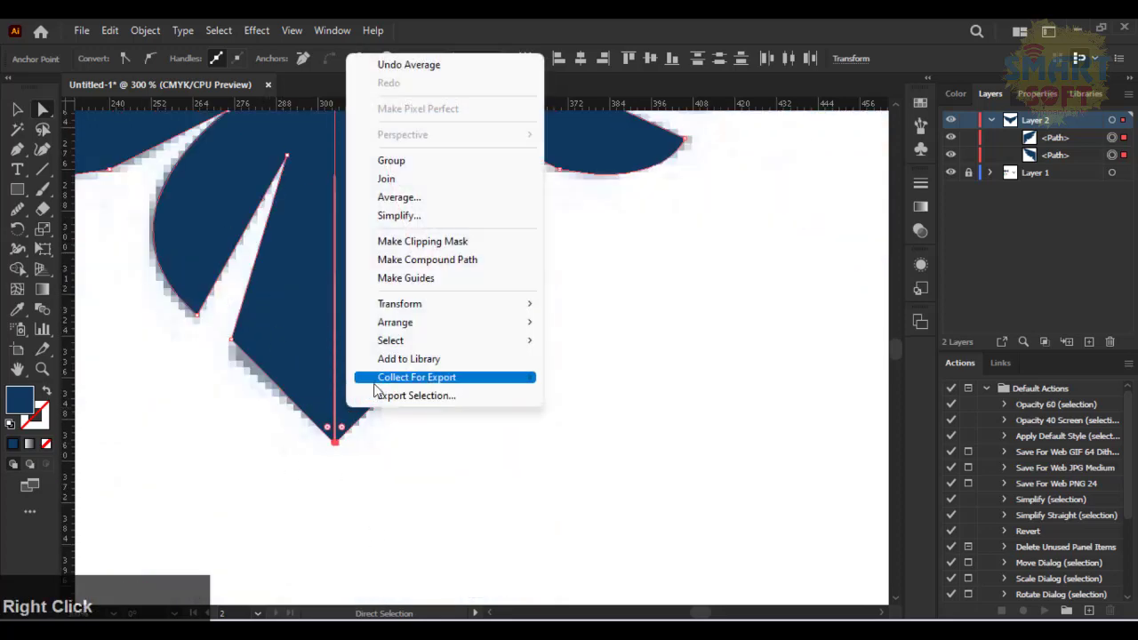
left_click(397, 199)
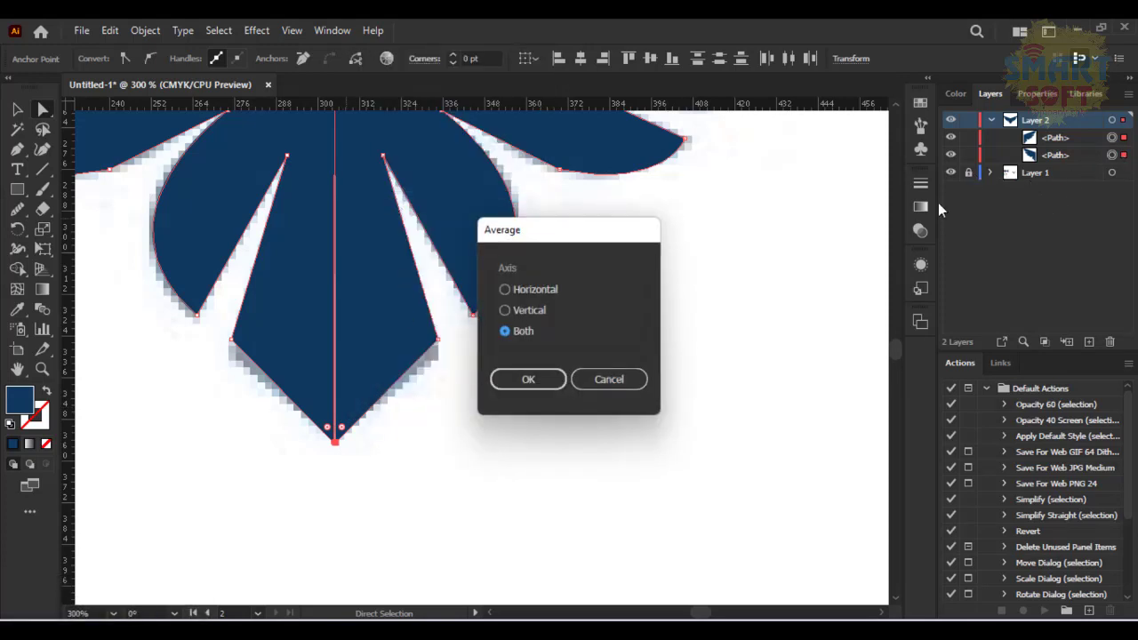
left_click(557, 376)
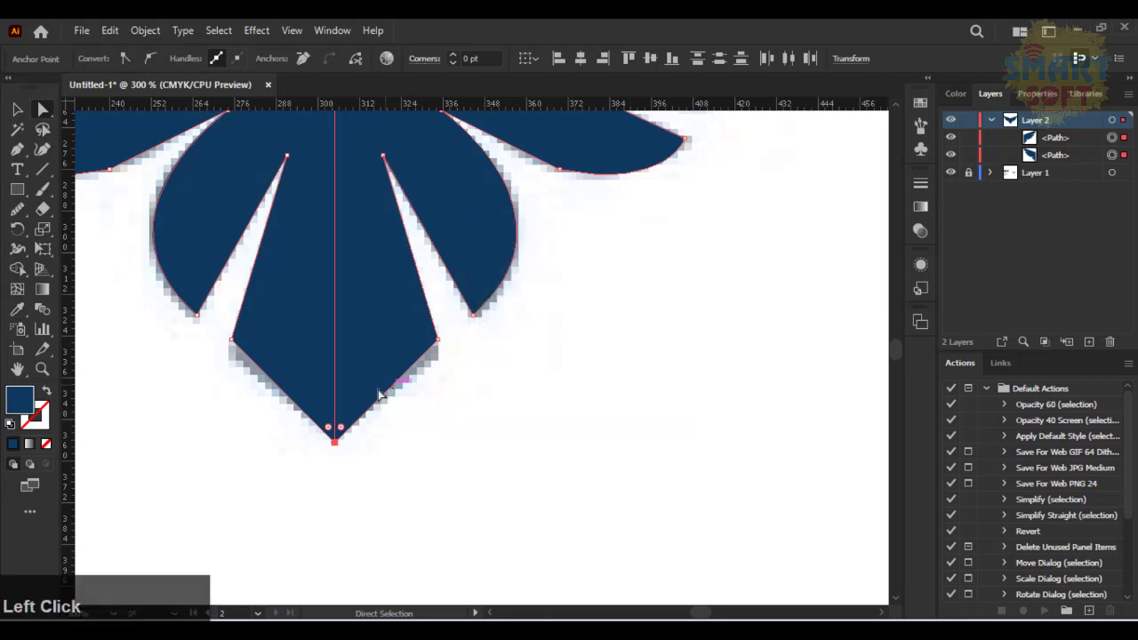
left_click(404, 455)
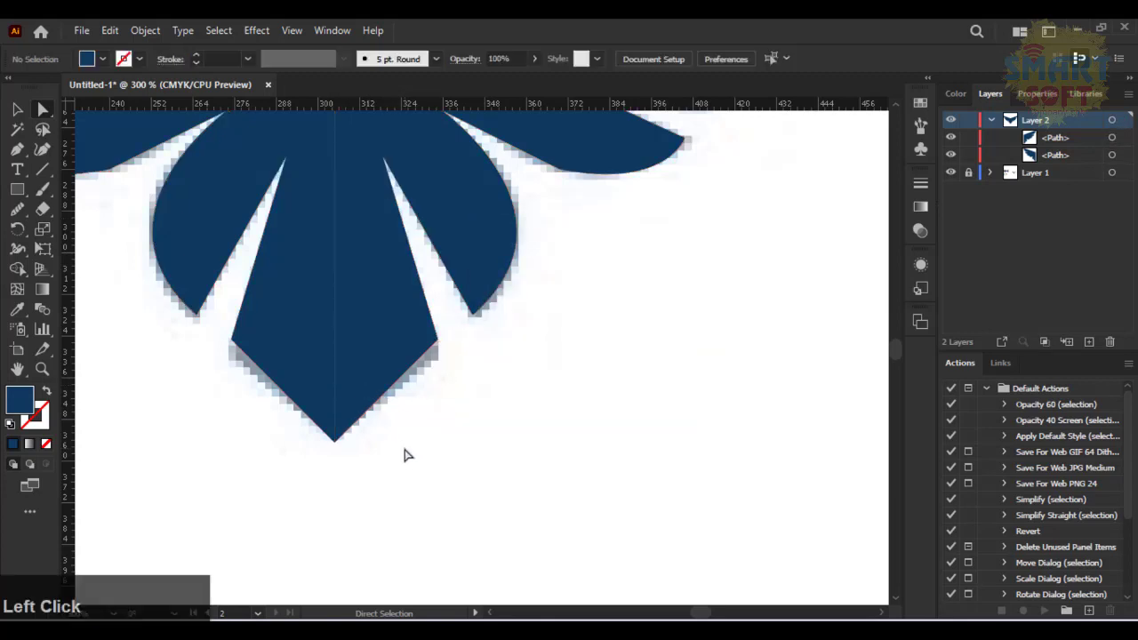
Test the seam by nudging each wing half slightly left and restoring its position
left_click(383, 306)
left_click(318, 318)
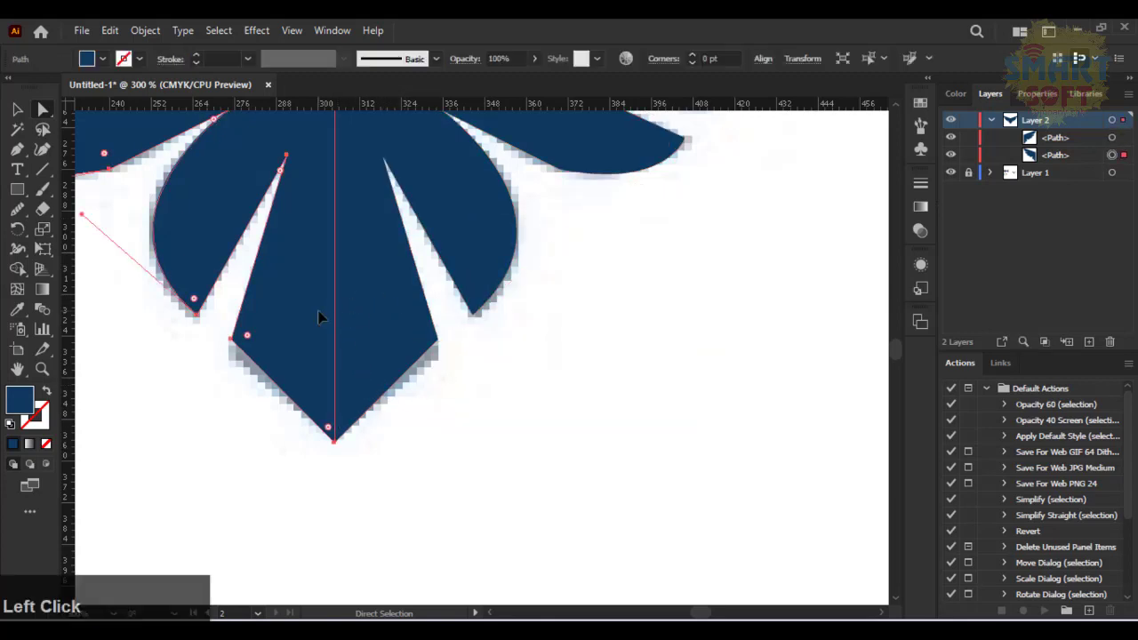
key("Left")
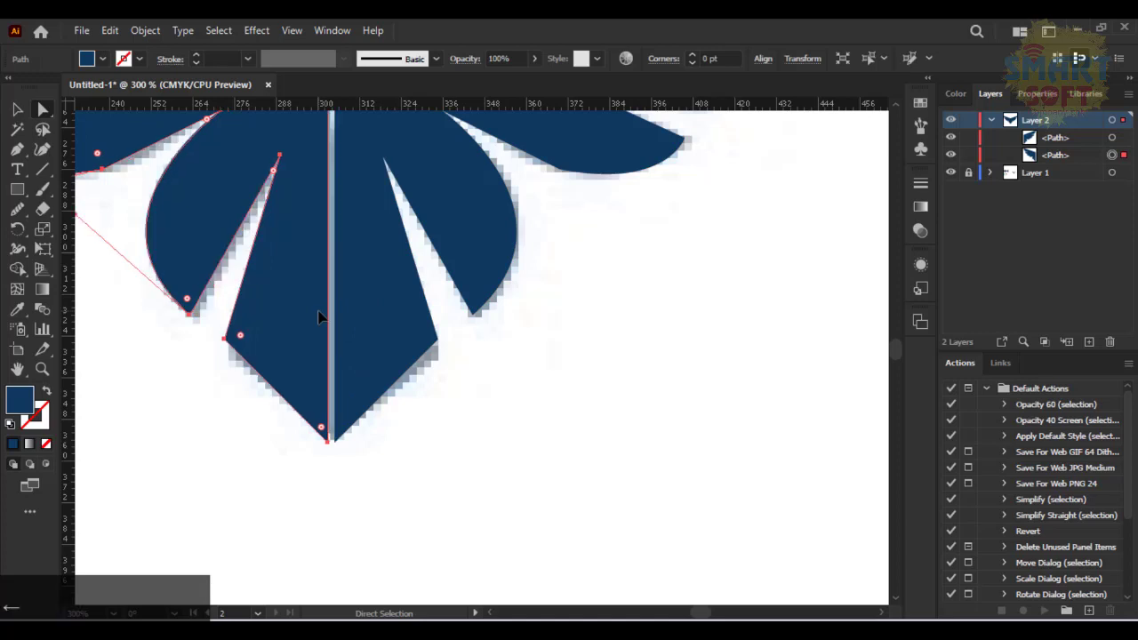
key("ctrl+z")
left_click(379, 336)
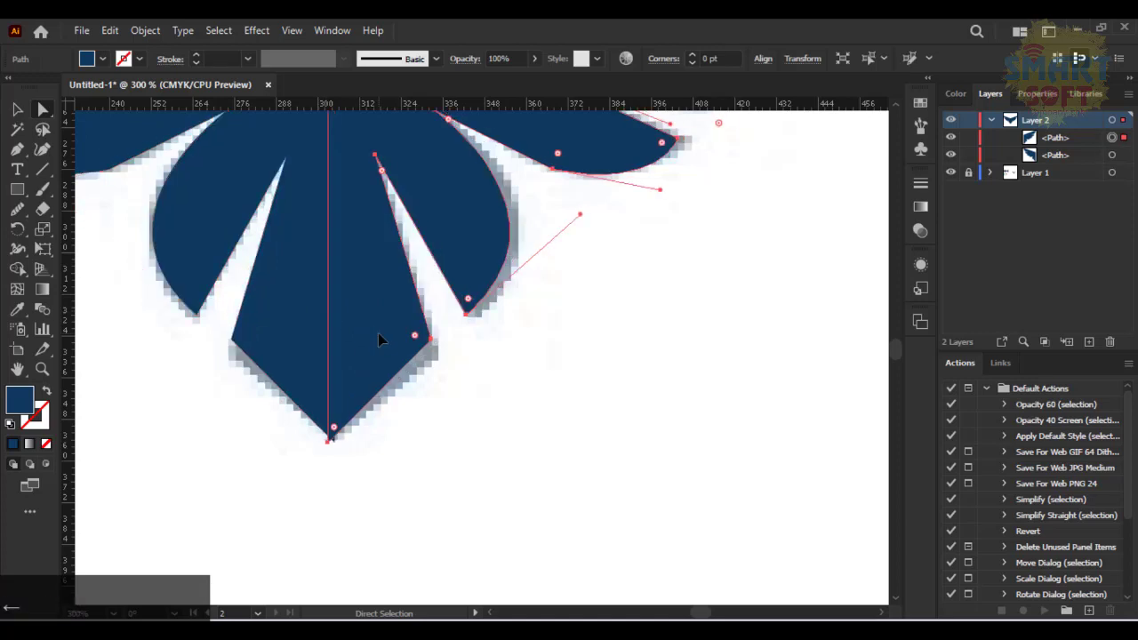
key("Right")
left_click(454, 481)
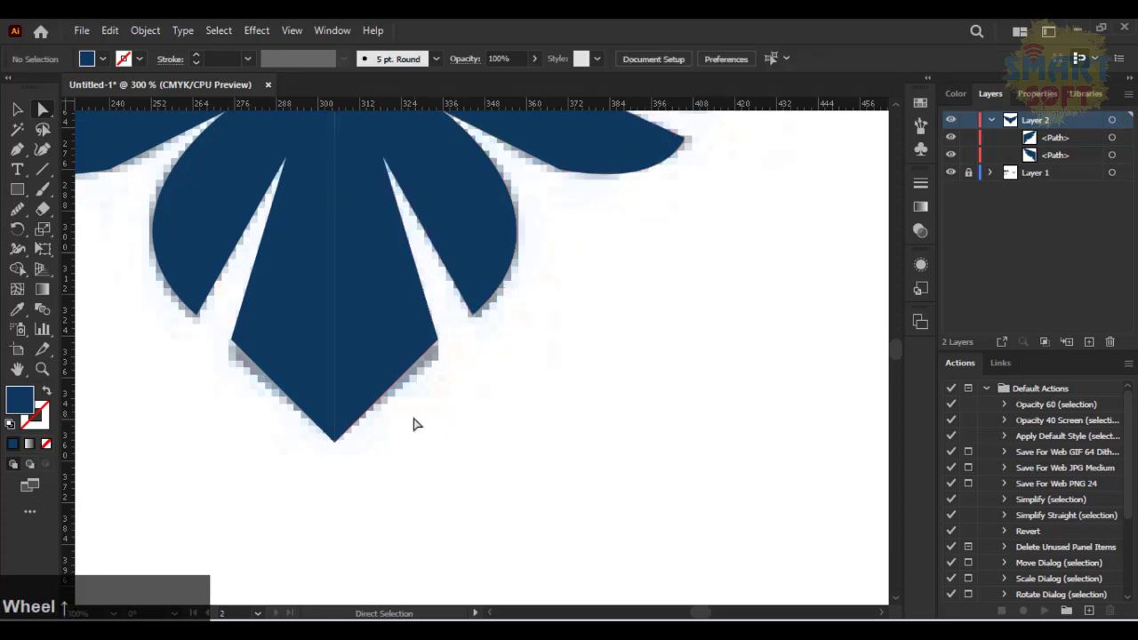
Inspect the centre seam at 800% zoom from the tail tip to the upper notch for gaps
scroll(417, 423, "up", 8)
scroll(417, 423, "down", 8)
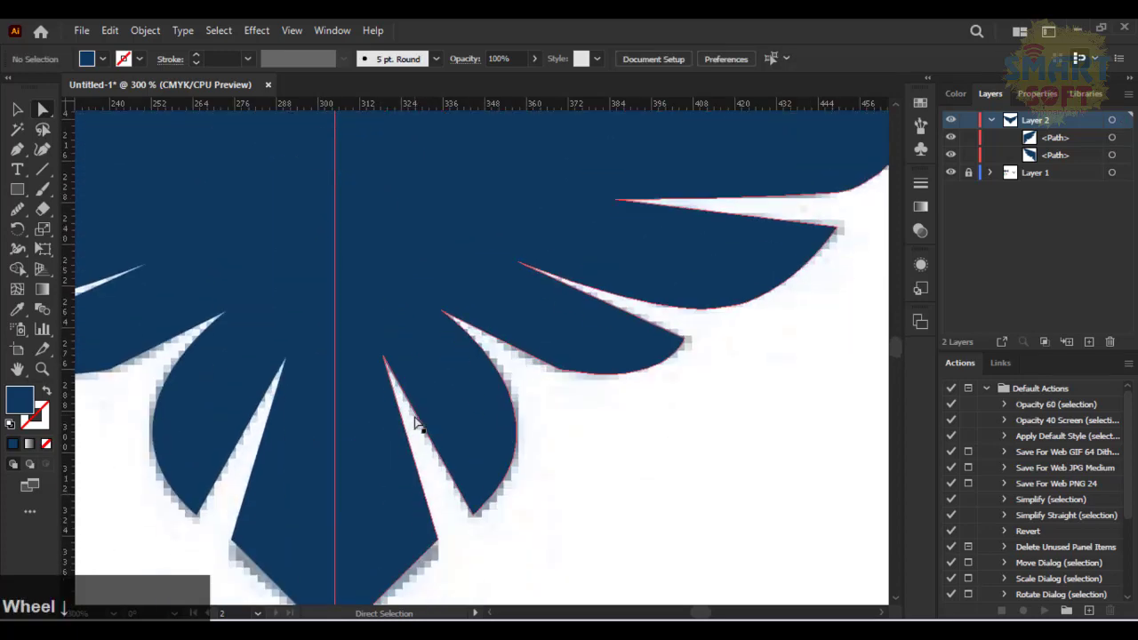
left_click(303, 367)
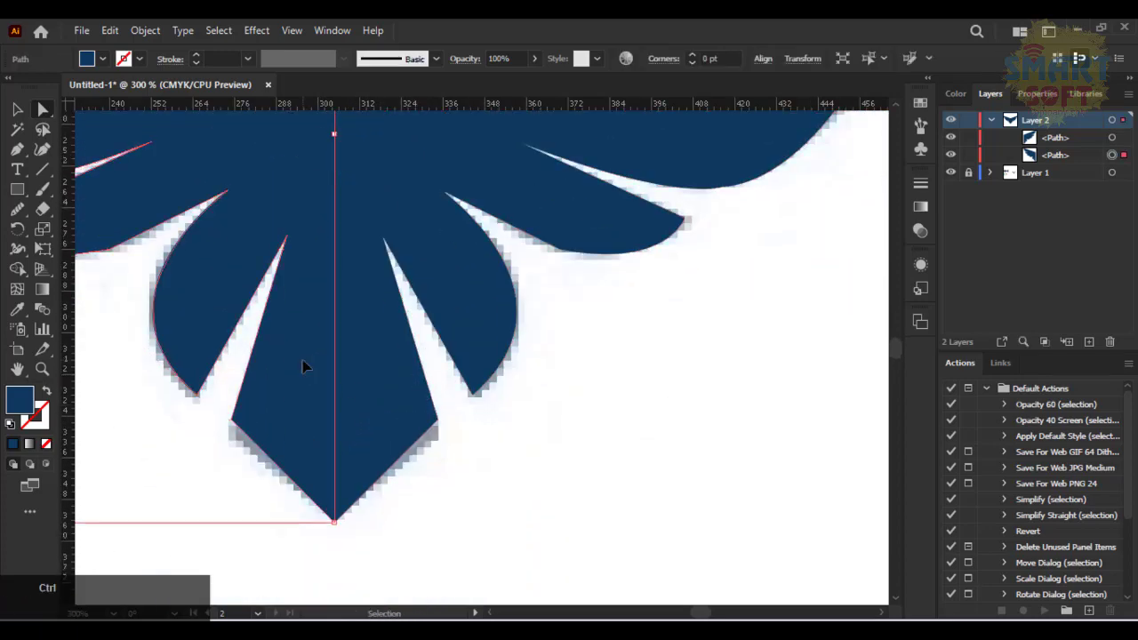
key("ctrl+plus")
key("ctrl+plus")
key("ctrl+plus")
left_click_drag(681, 527, 212, 228)
left_click_drag(522, 357, 200, 280)
left_click_drag(485, 393, 476, 188)
left_click(672, 475)
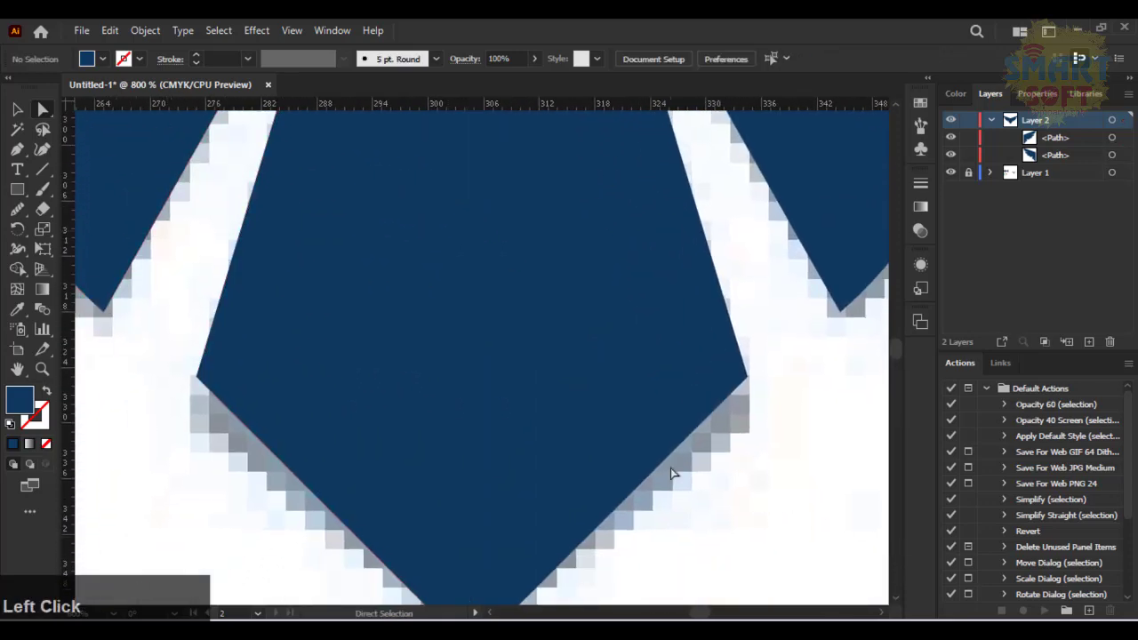
scroll(854, 501, "down", 3)
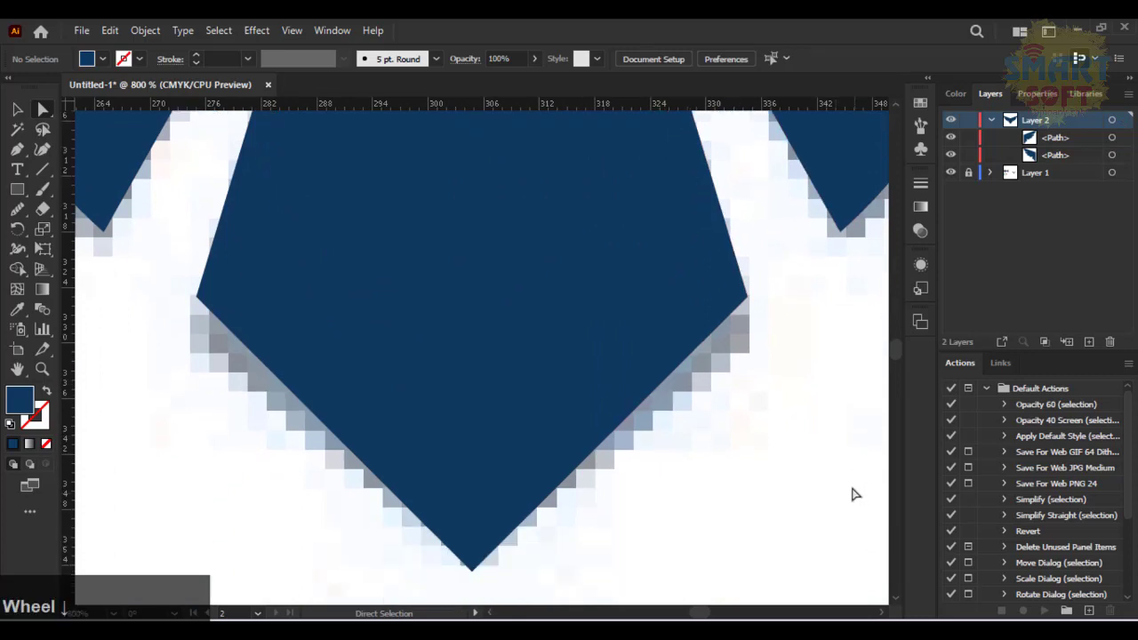
scroll(773, 476, "up", 10)
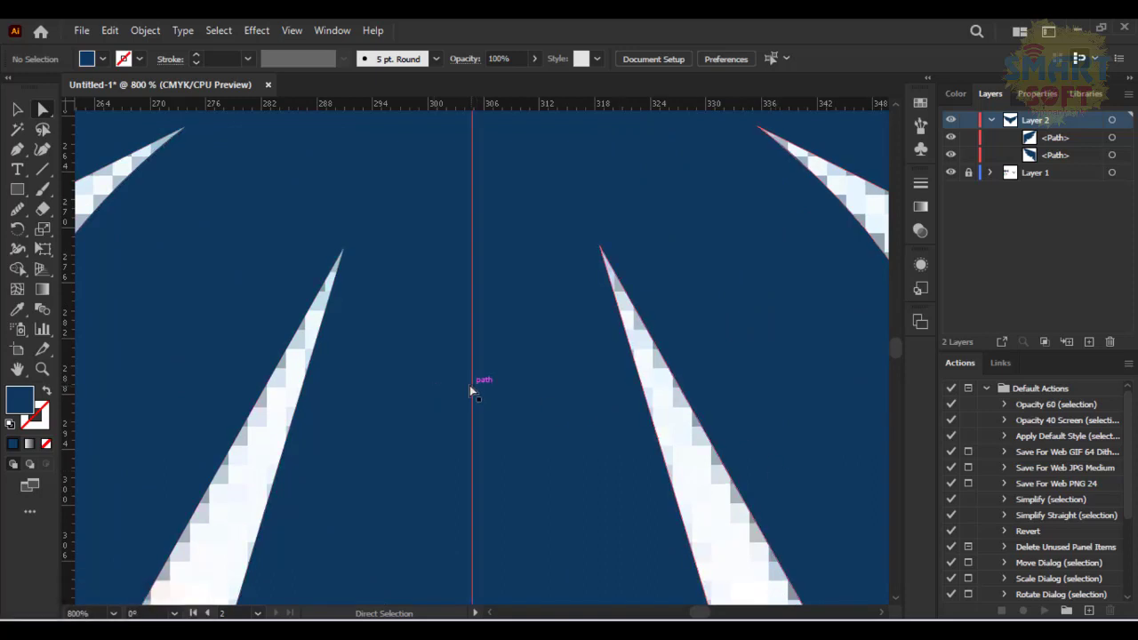
scroll(473, 400, "up", 15)
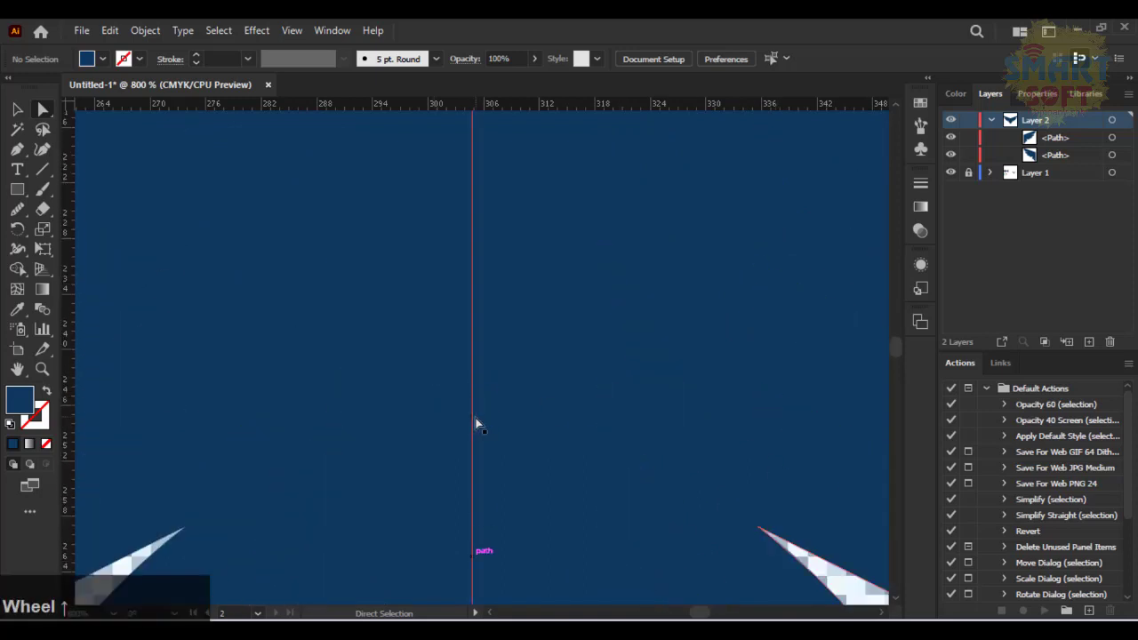
scroll(476, 424, "up", 10)
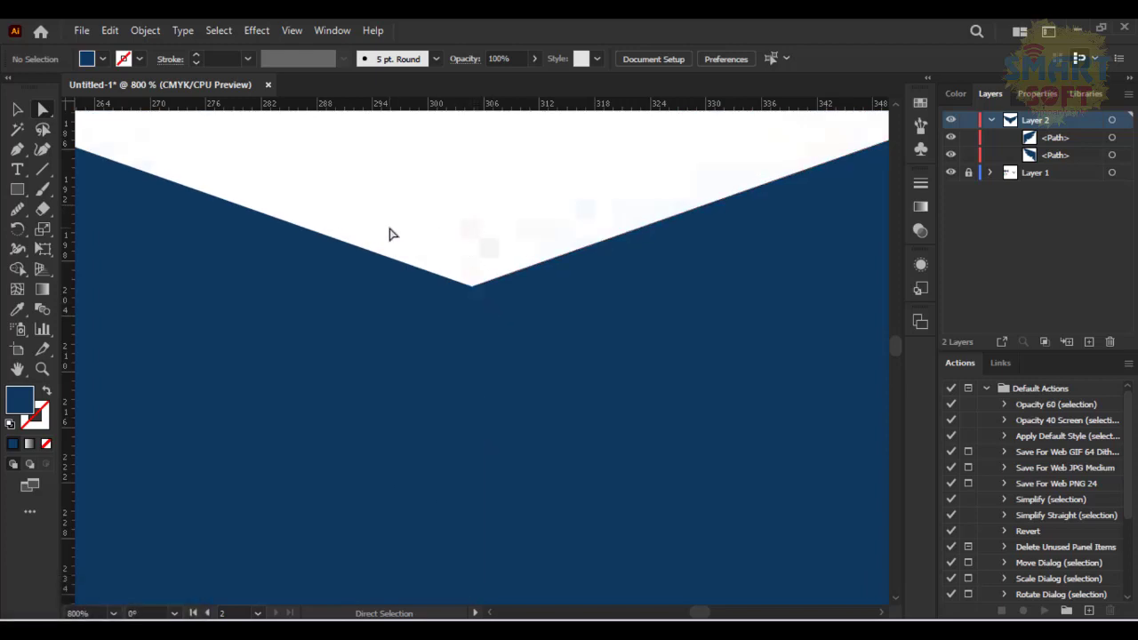
scroll(454, 237, "down", 2)
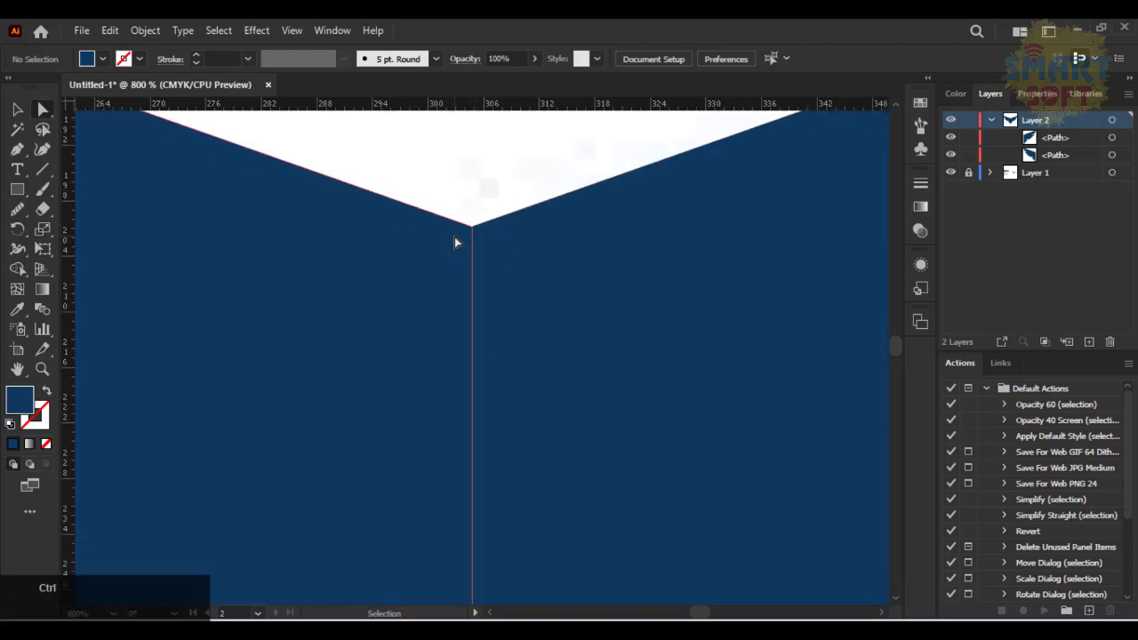
Select both wing halves across the centre seam and group them
key("ctrl+0")
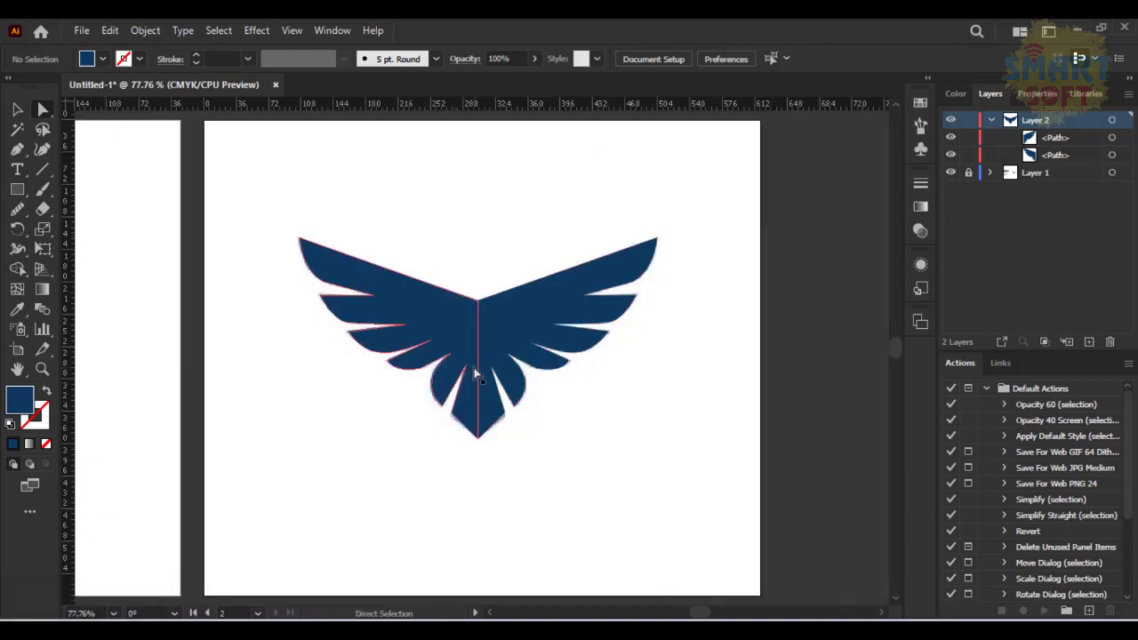
left_click_drag(433, 283, 575, 384)
key("ctrl+g")
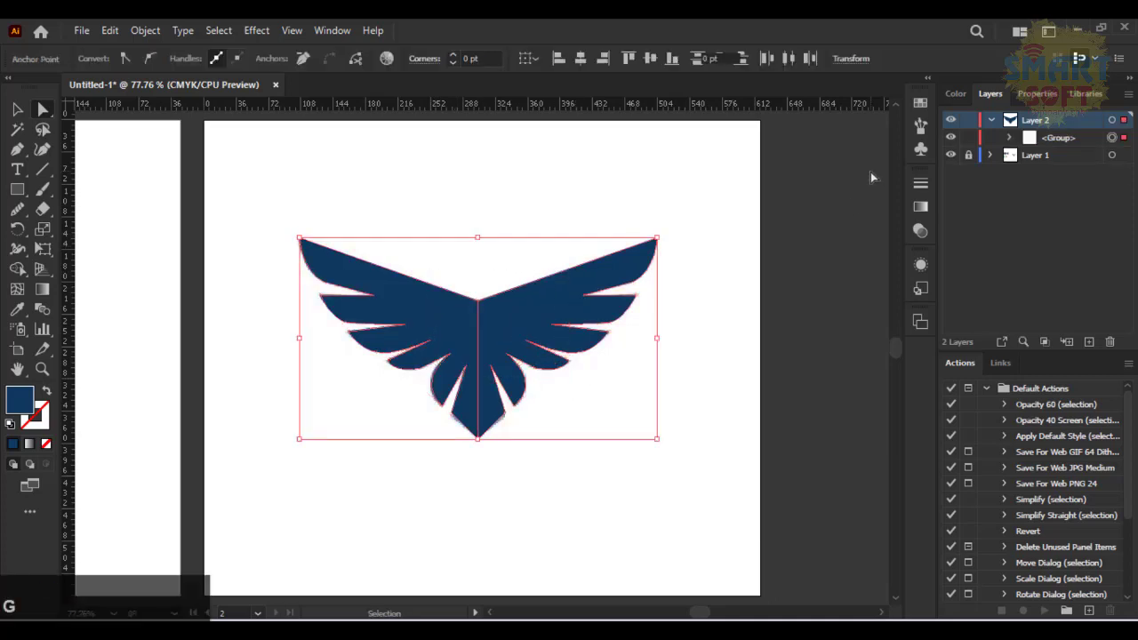
Test the wing group by moving it slightly up and right and restoring its position
left_click(19, 114)
left_click(486, 247)
left_click_drag(524, 313, 578, 297)
key("ctrl+z")
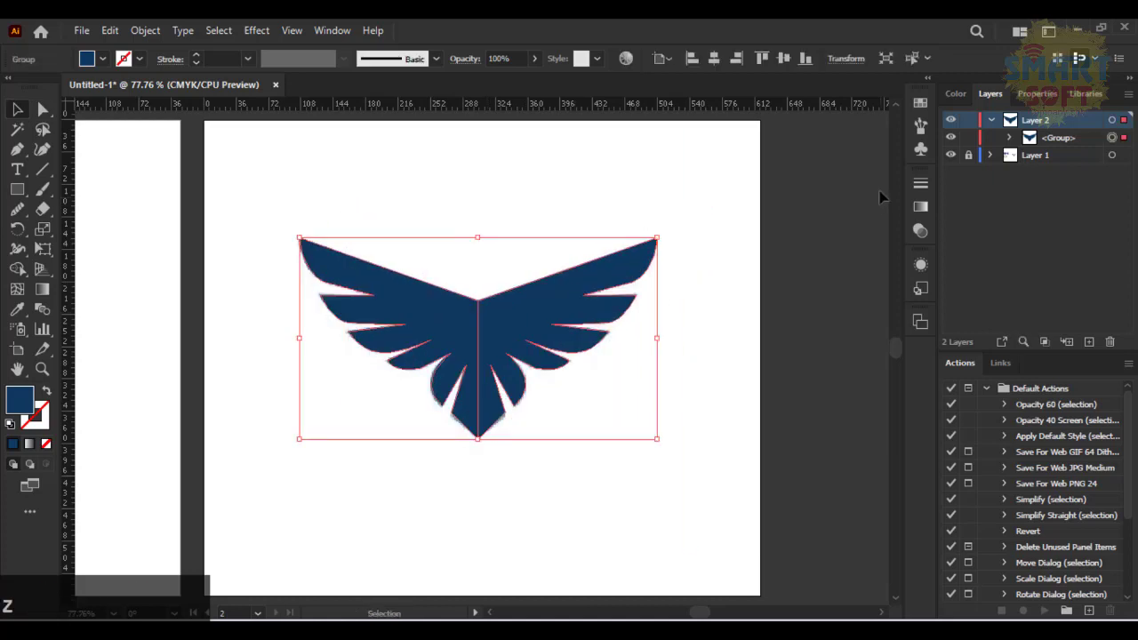
Hide Layer 2 to expose the reference image and add a new layer above it
left_click(948, 120)
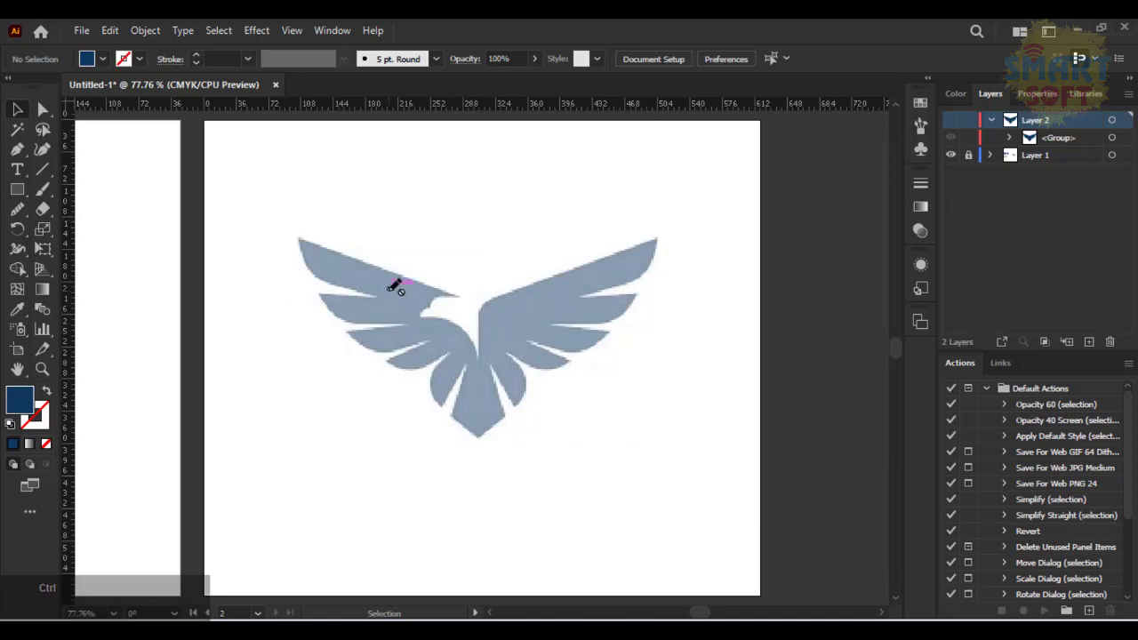
key("ctrl+plus")
key("ctrl+plus")
key("ctrl+plus")
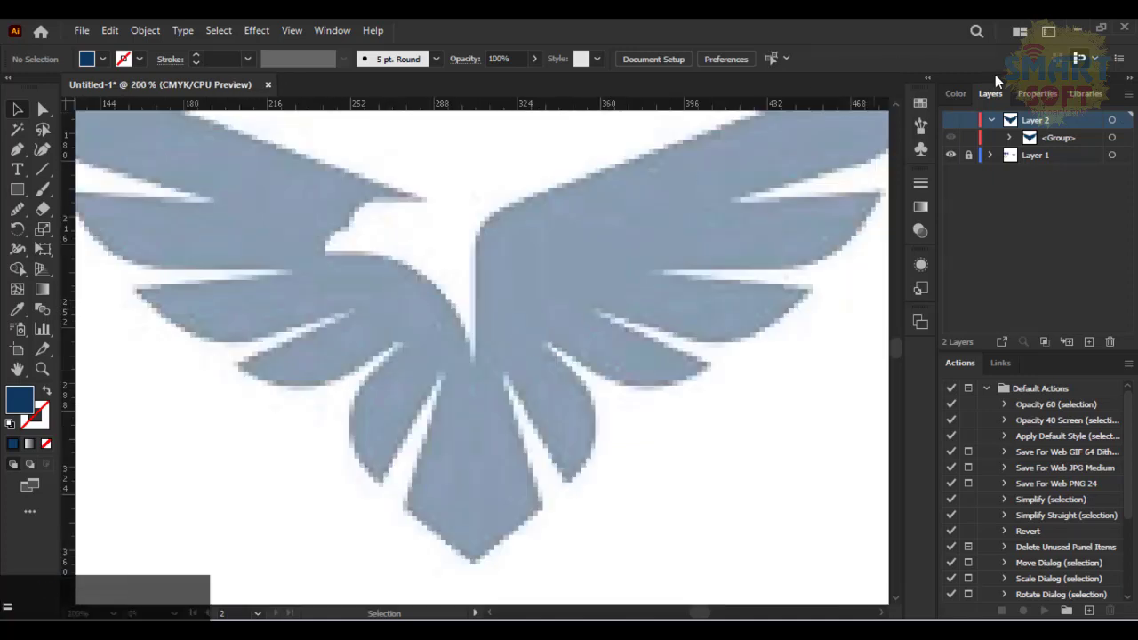
left_click(1086, 342)
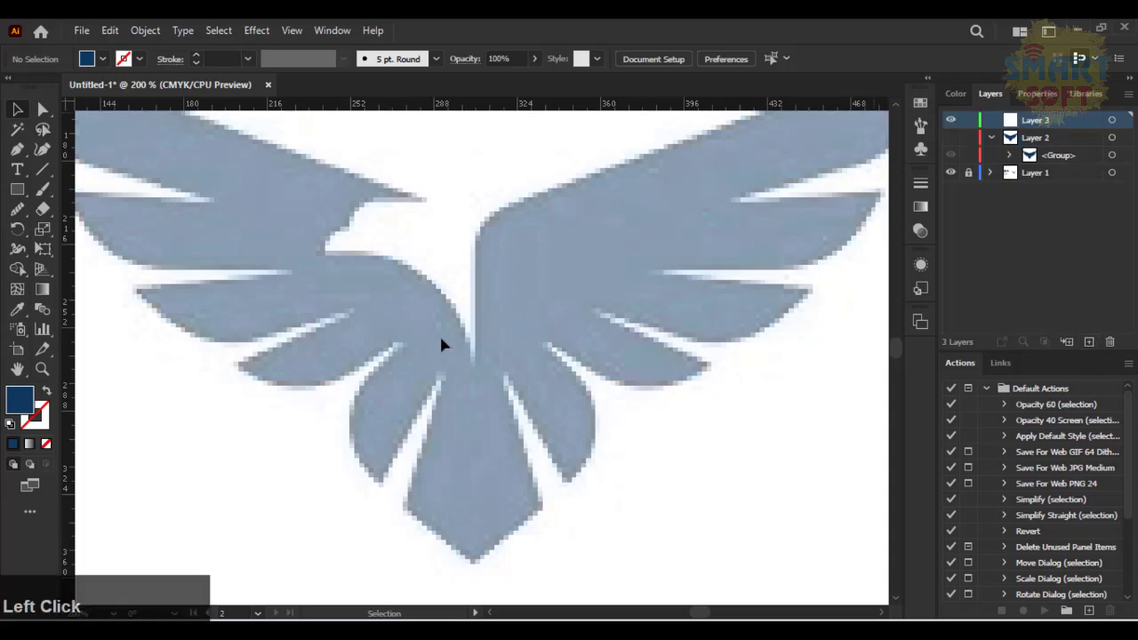
With the Pen tool, trace the eagle head's negative space from the lower neck tip up the vertical edge and across the head's top
scroll(442, 331, "up", 3)
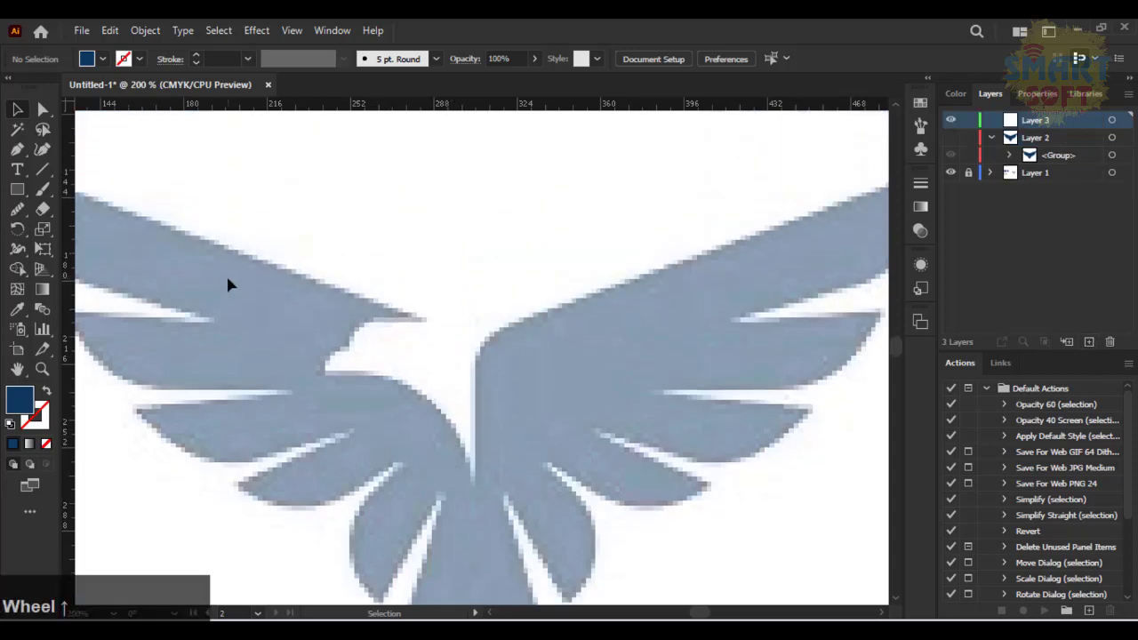
key("p")
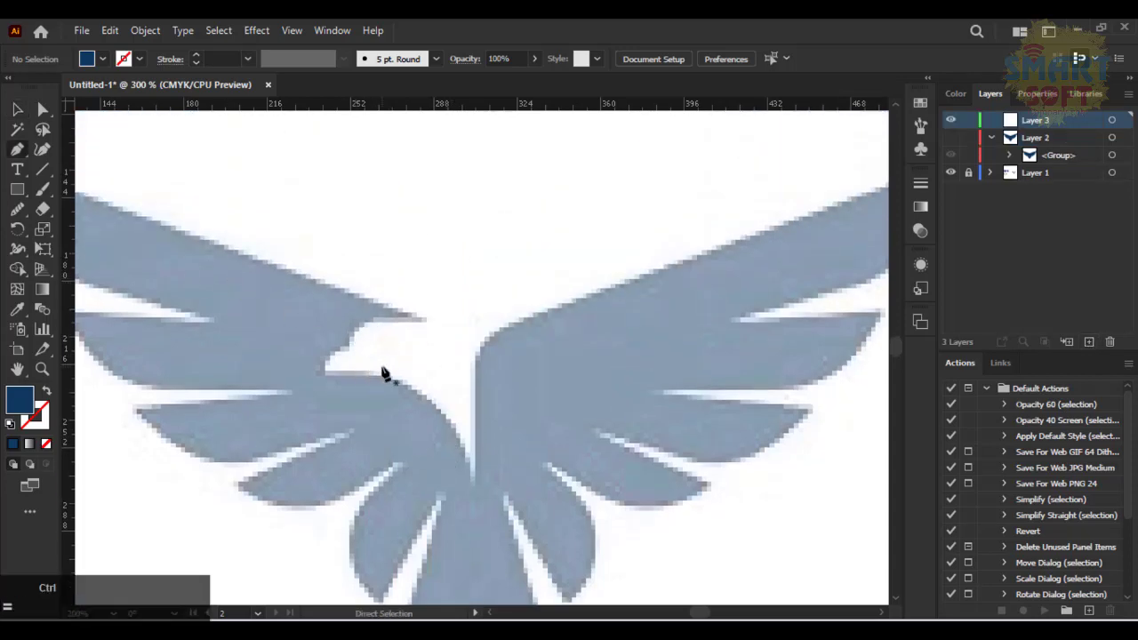
key("ctrl+plus")
key("ctrl+plus")
left_click_drag(419, 373, 423, 310)
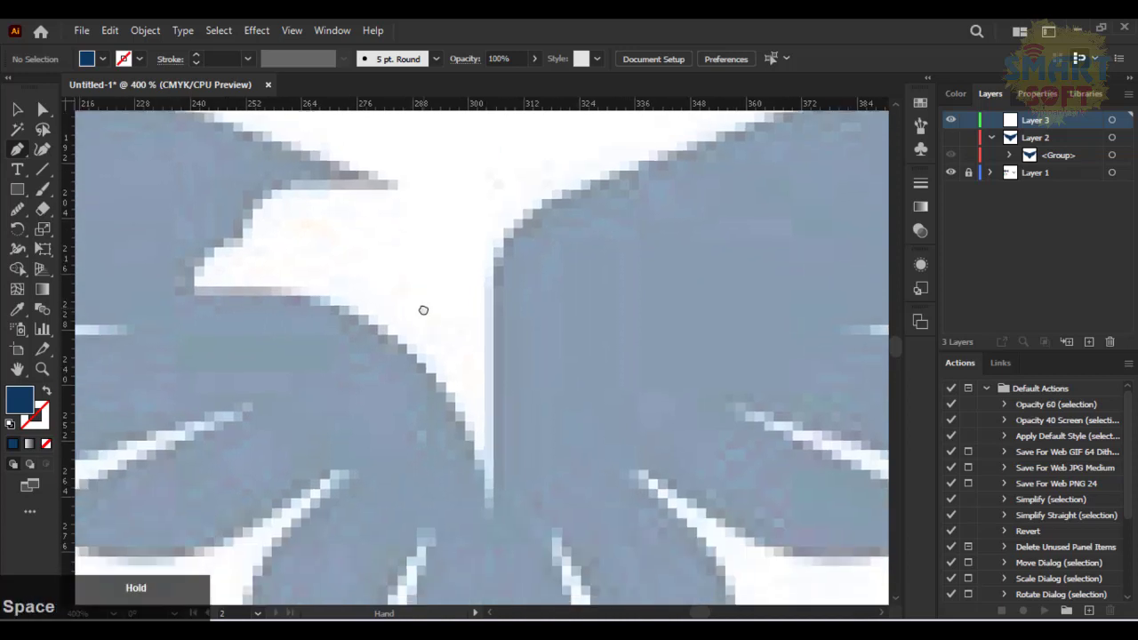
left_click(491, 510)
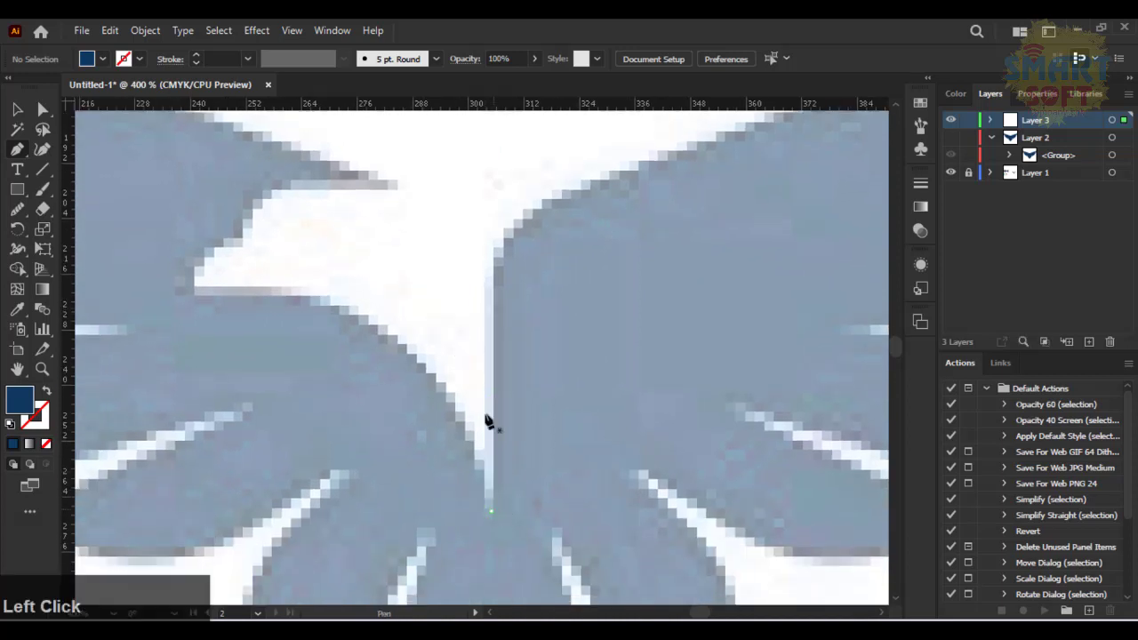
left_click(499, 262)
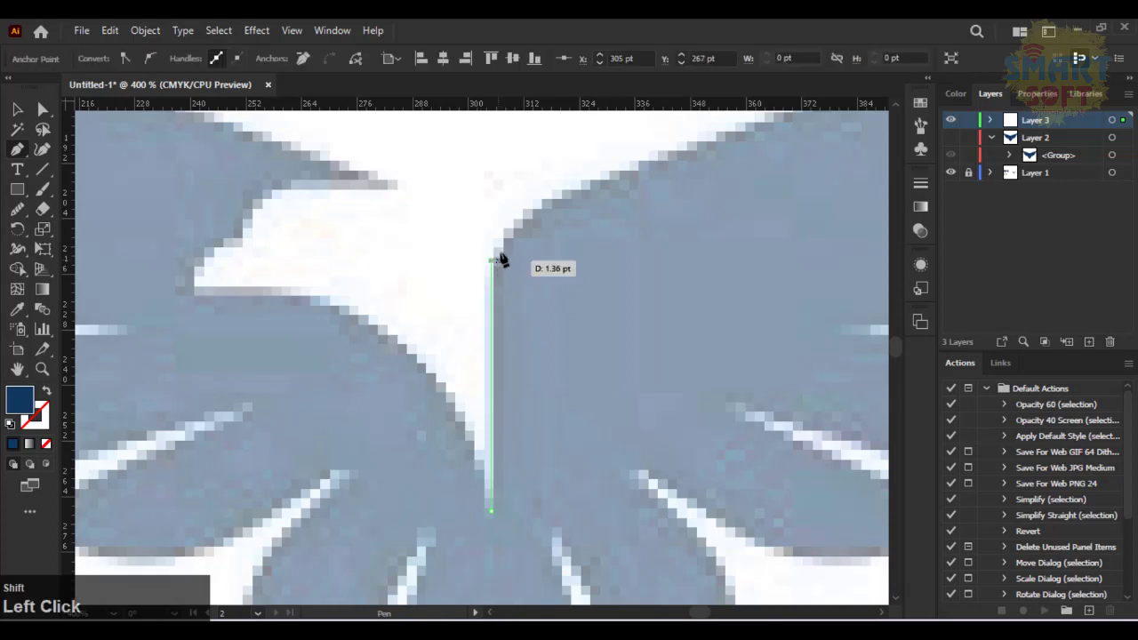
left_click(543, 208)
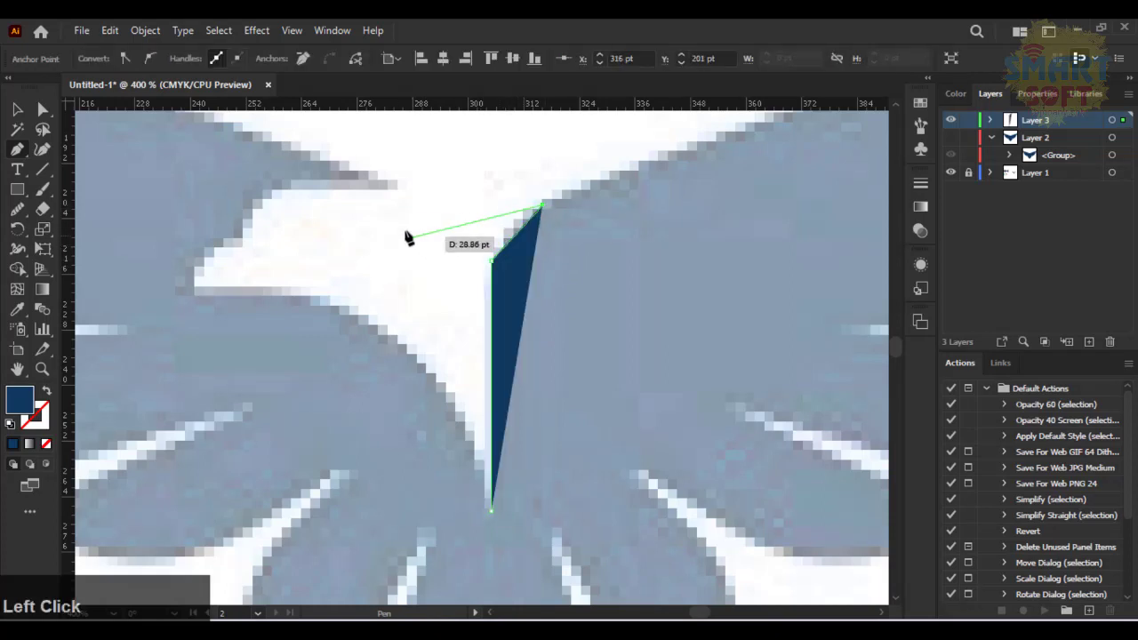
left_click(378, 191)
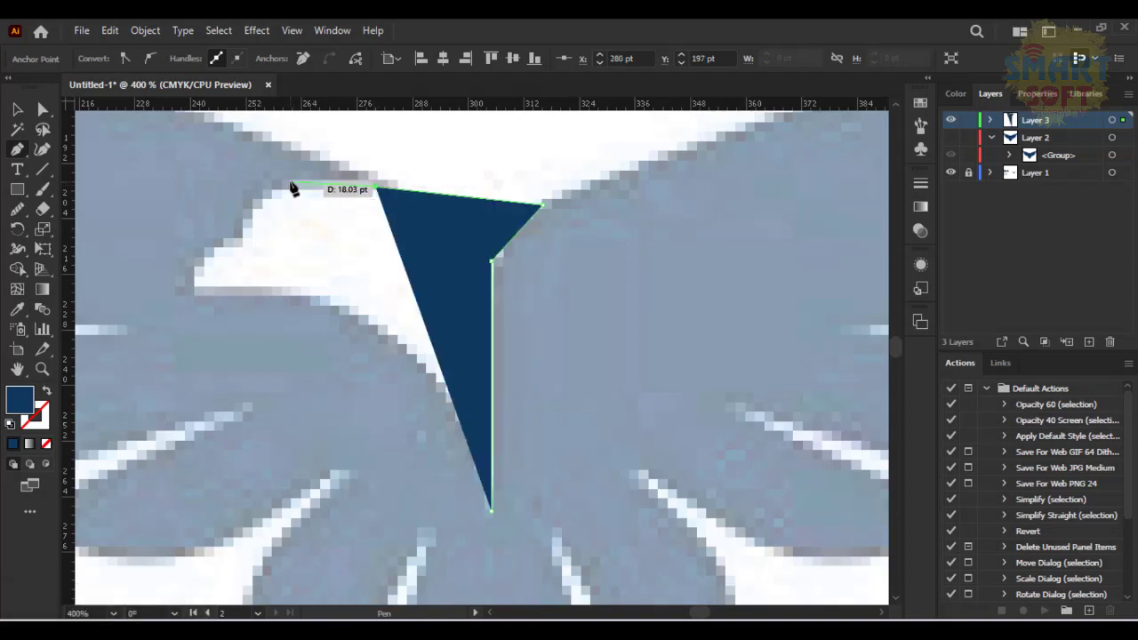
left_click(293, 186)
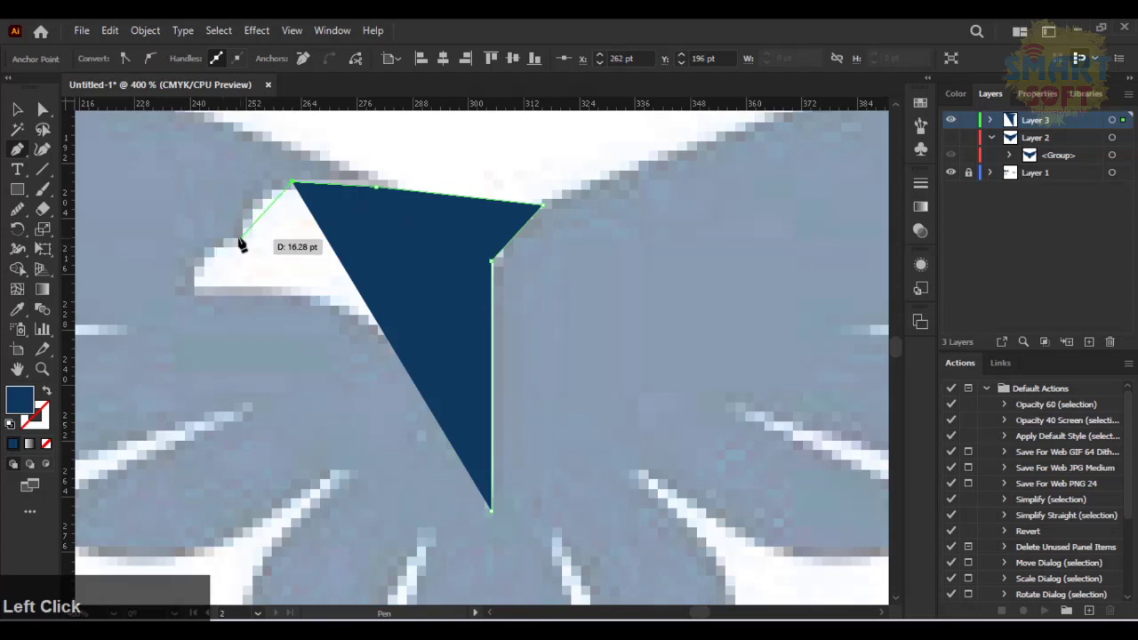
Continue the head path with curved segments around the forehead and beak, placing the corner anchors at the beak tip
mouse_move(240, 238)
left_mouse_down()
mouse_move(229, 269)
mouse_move(223, 254)
mouse_move(237, 240)
left_mouse_up()
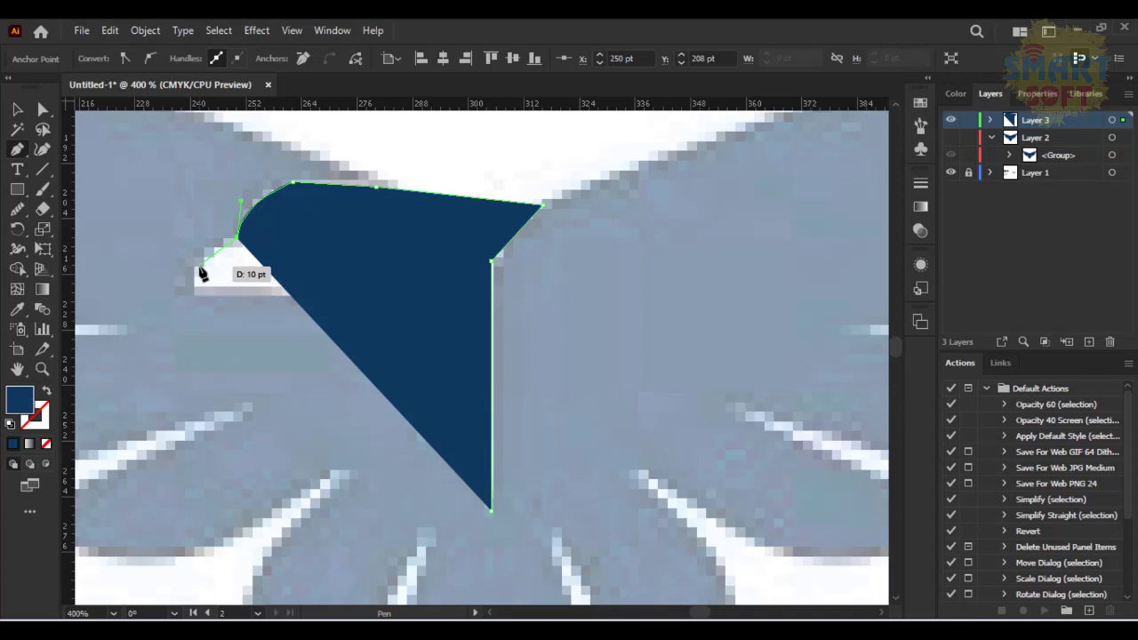
left_click_drag(202, 274, 196, 278)
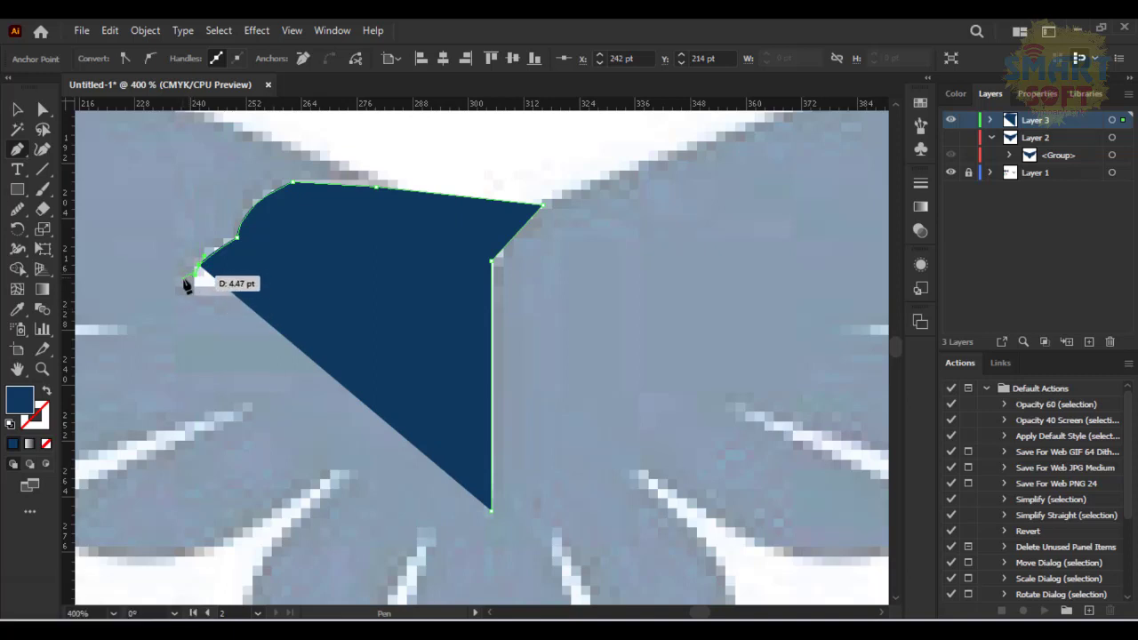
key("ctrl+equal")
key("ctrl+equal")
key("ctrl+equal")
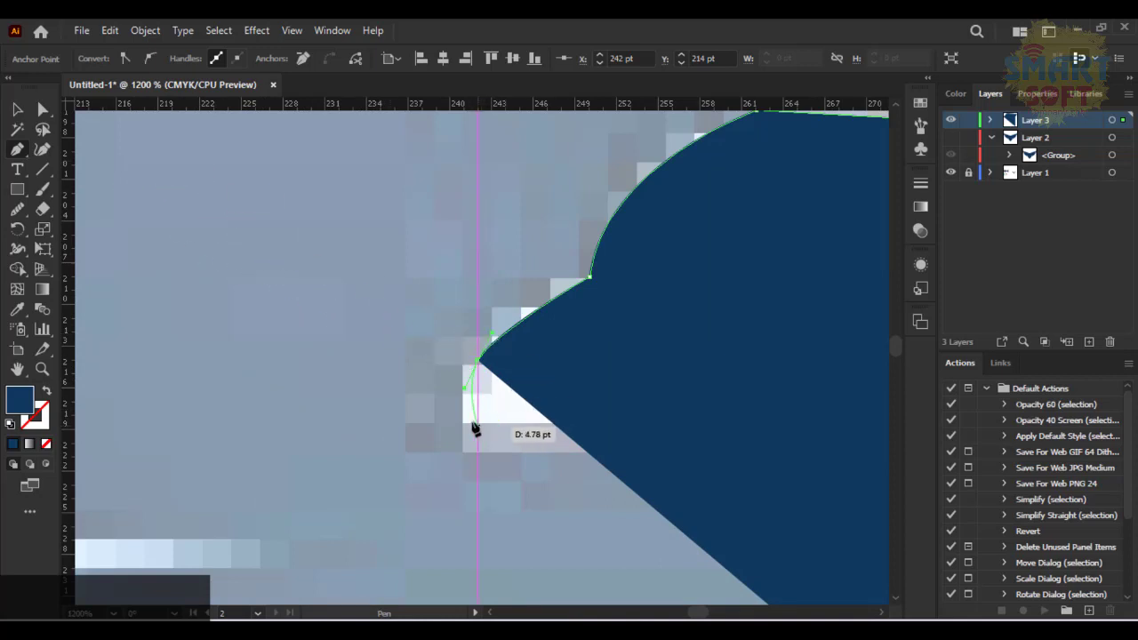
left_click(463, 397)
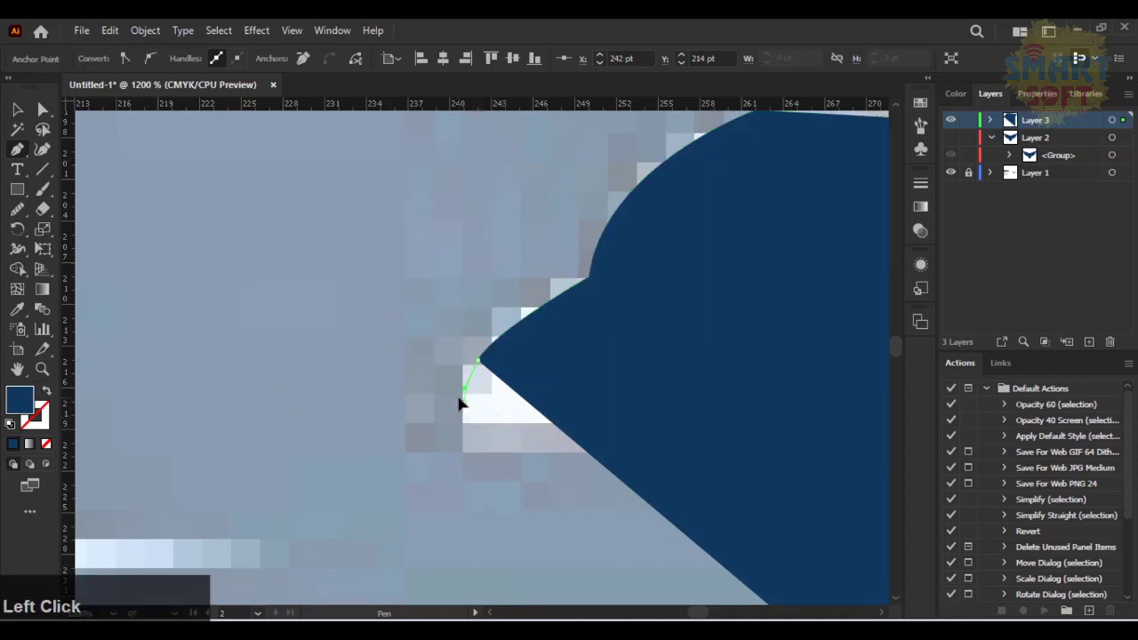
left_click(492, 430)
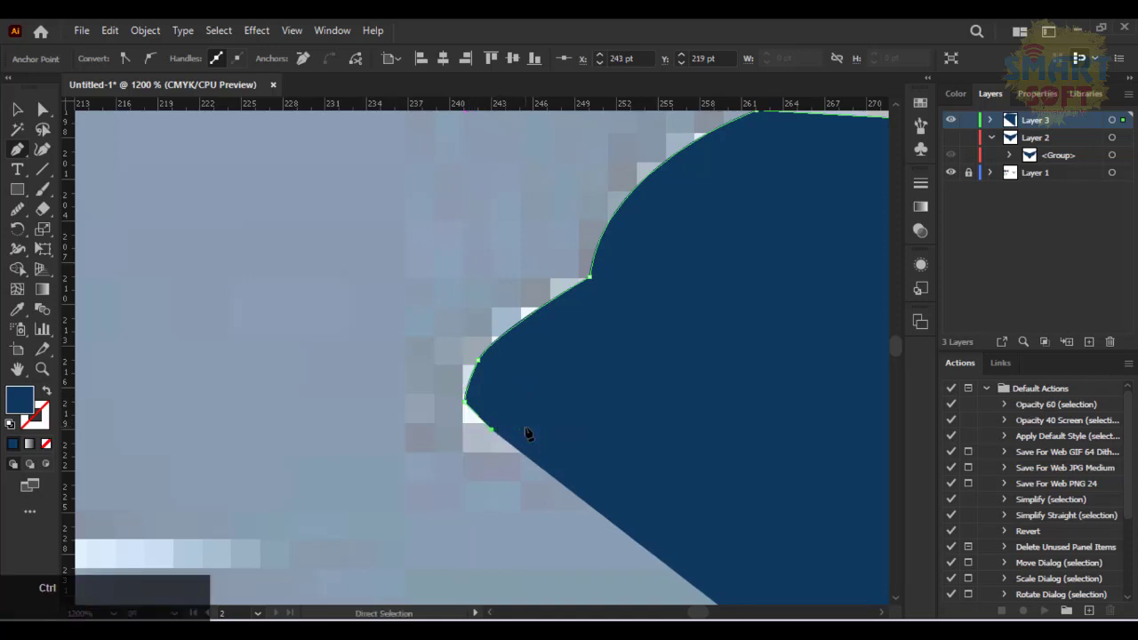
Extend the head path with a nearly horizontal segment along the beak's underside to the start of the throat
key("ctrl+minus")
key("ctrl+minus")
key("ctrl+minus")
left_click_drag(528, 433, 317, 359)
left_click(492, 287)
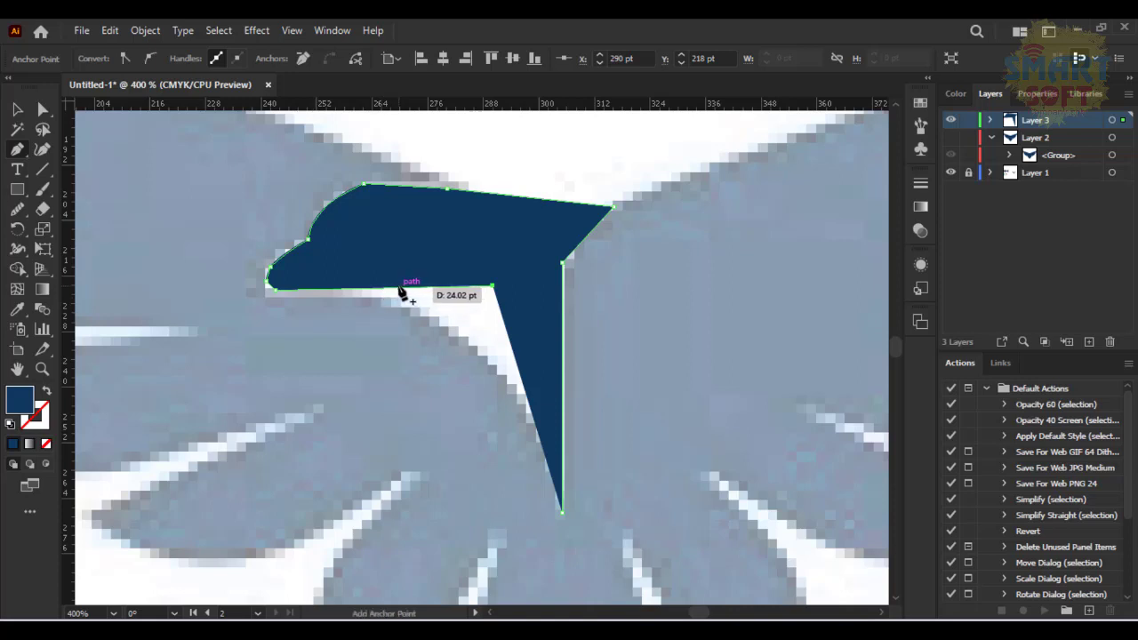
left_click(399, 288)
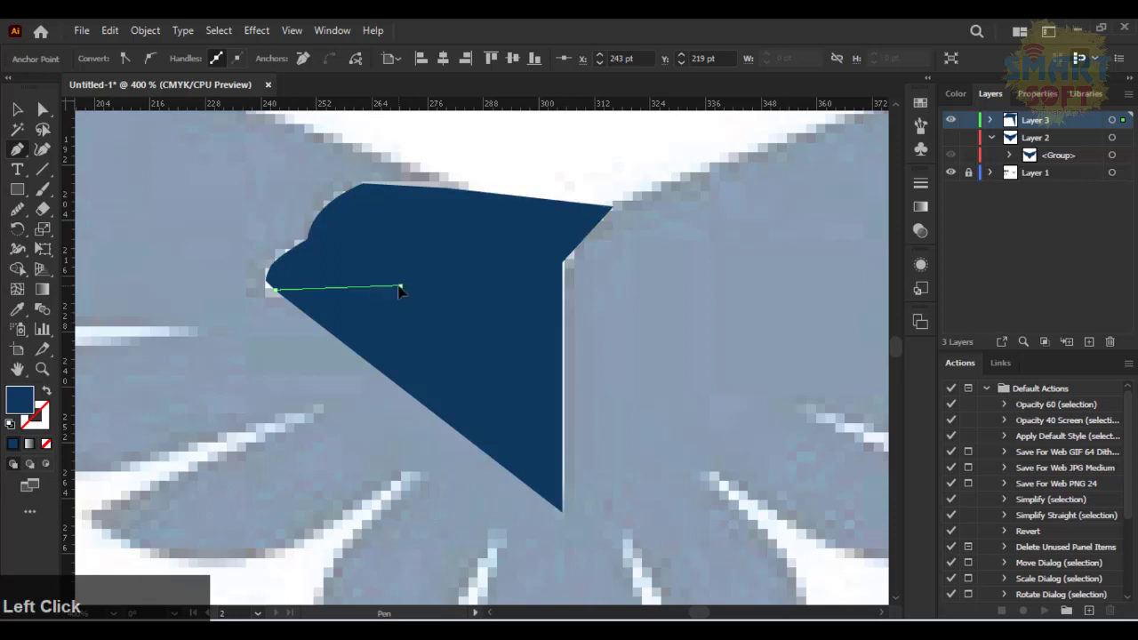
left_click(487, 317)
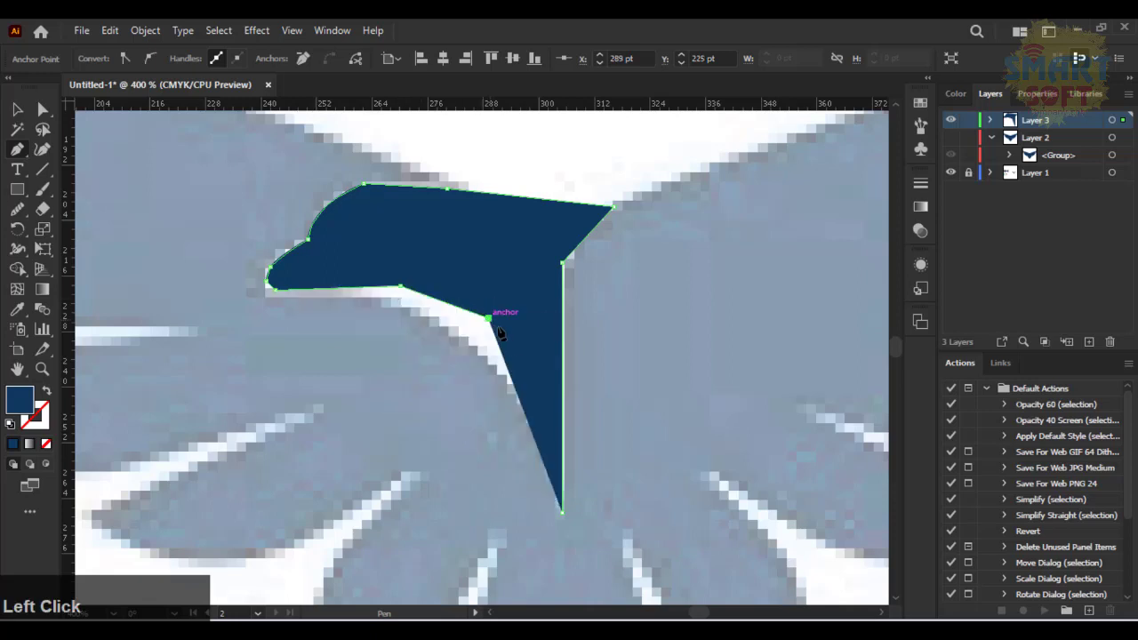
left_click(551, 418)
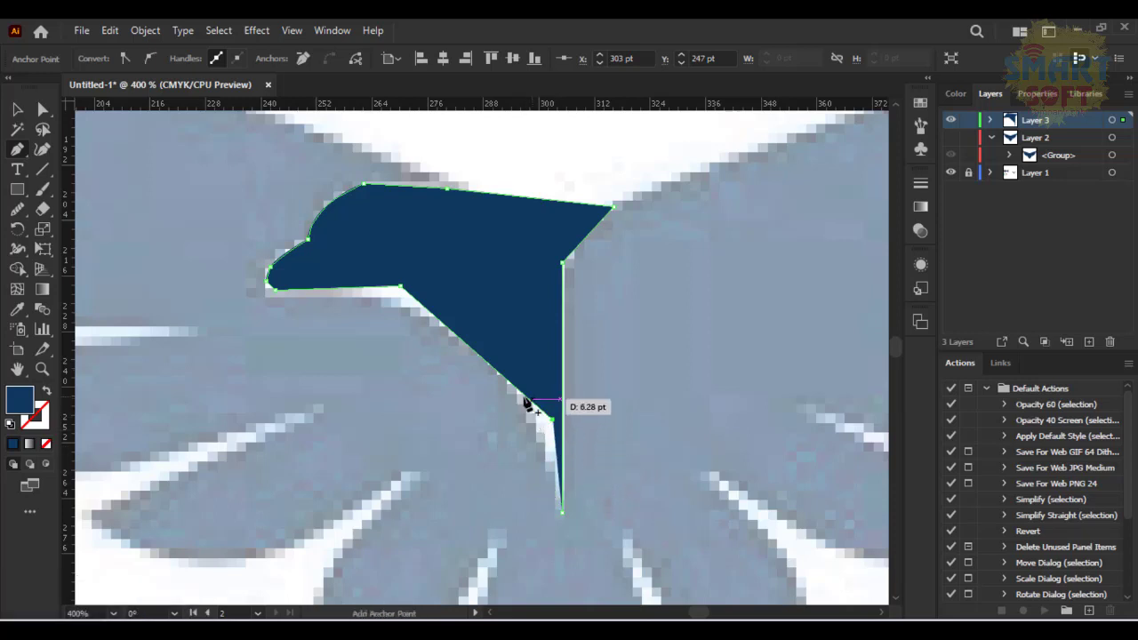
key("ctrl")
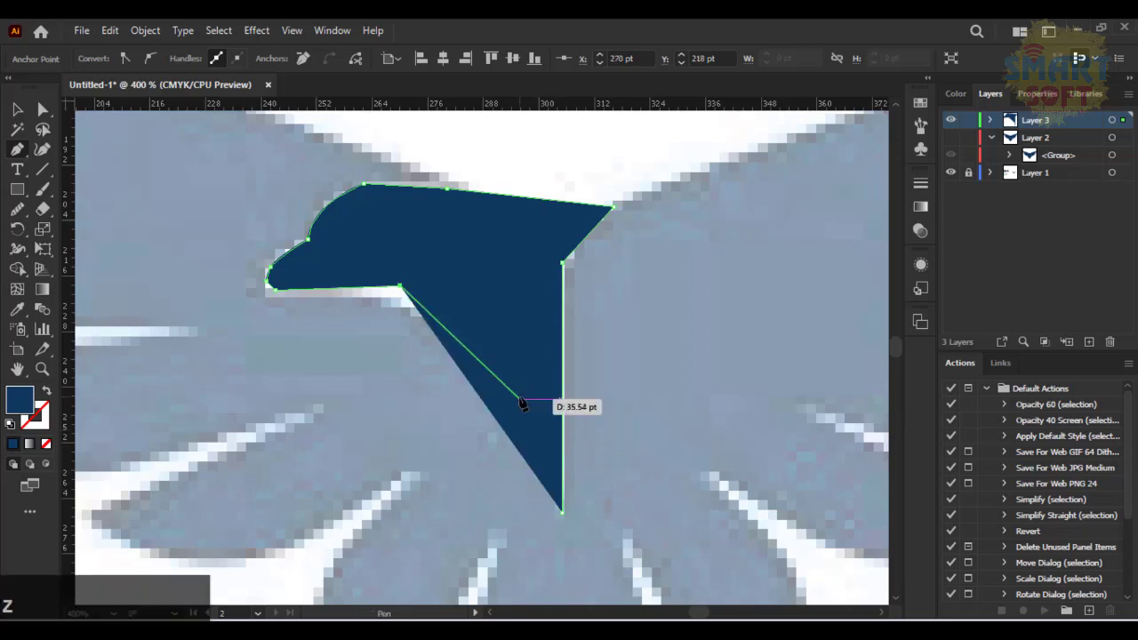
Trace the curved throat down to the lower neck tip, close the head path and deselect it
left_click_drag(520, 400, 530, 449)
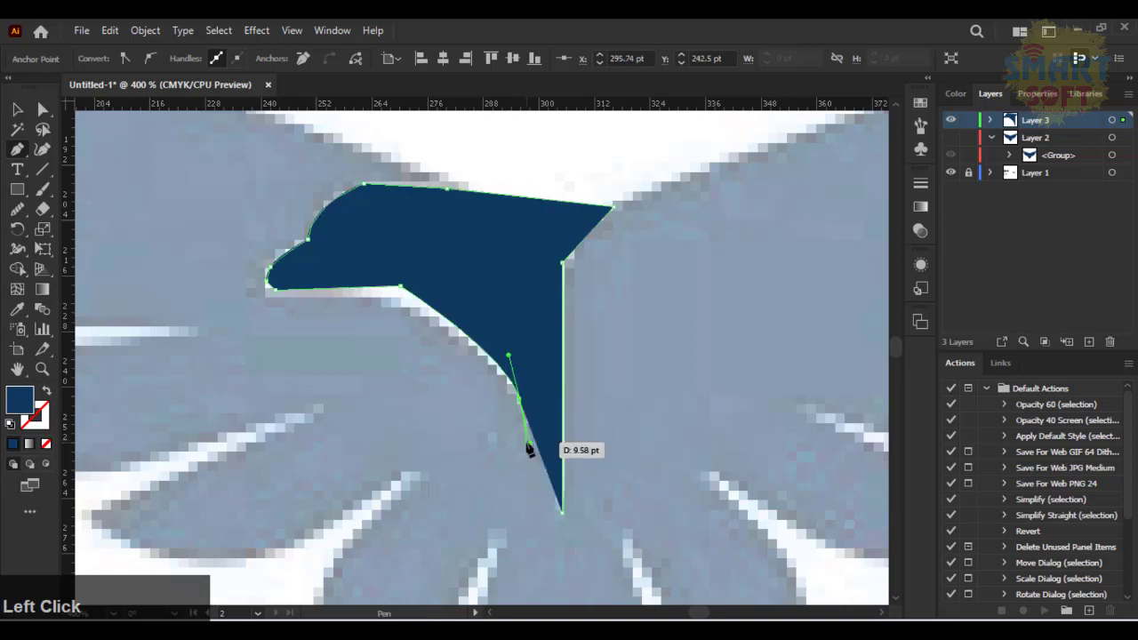
left_click(562, 515)
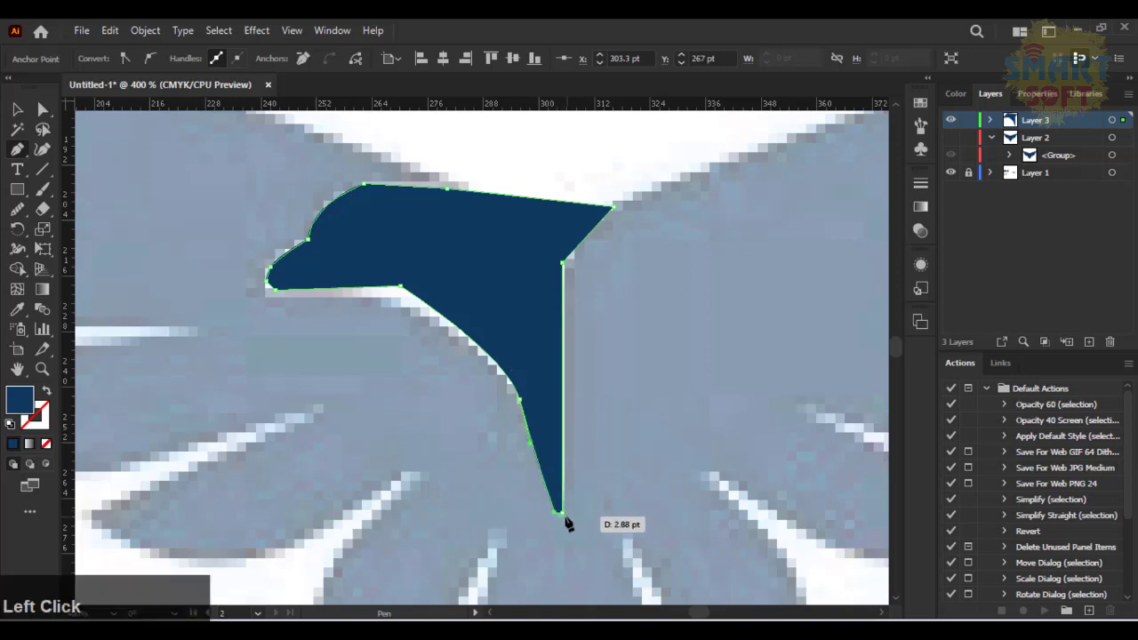
scroll(561, 515, "up", 4)
scroll(562, 515, "down", 6)
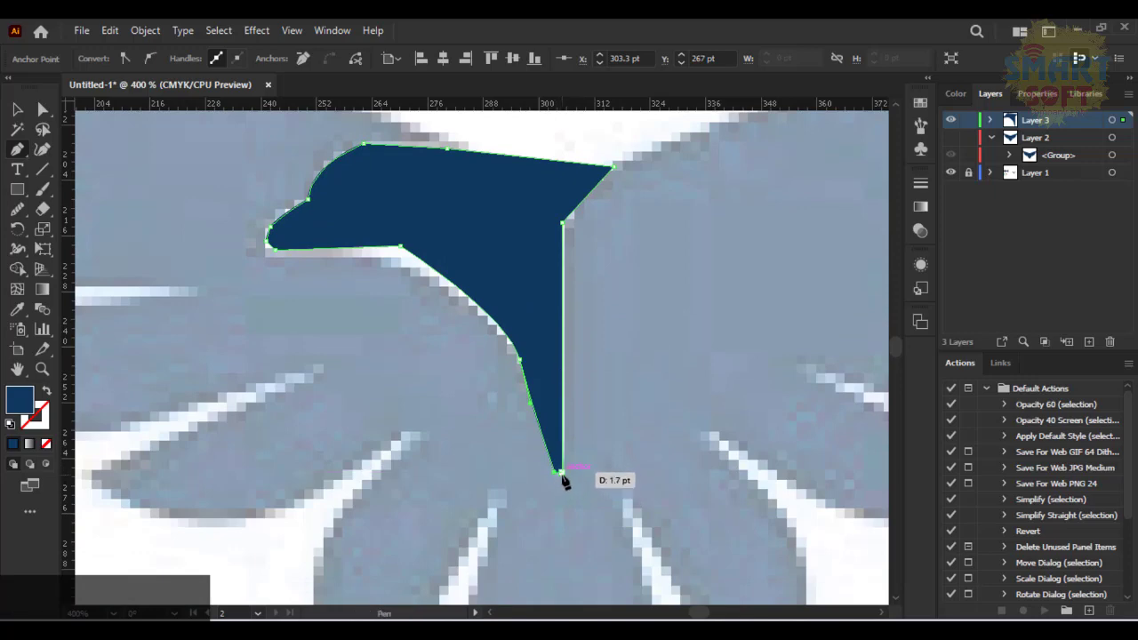
left_click(558, 472)
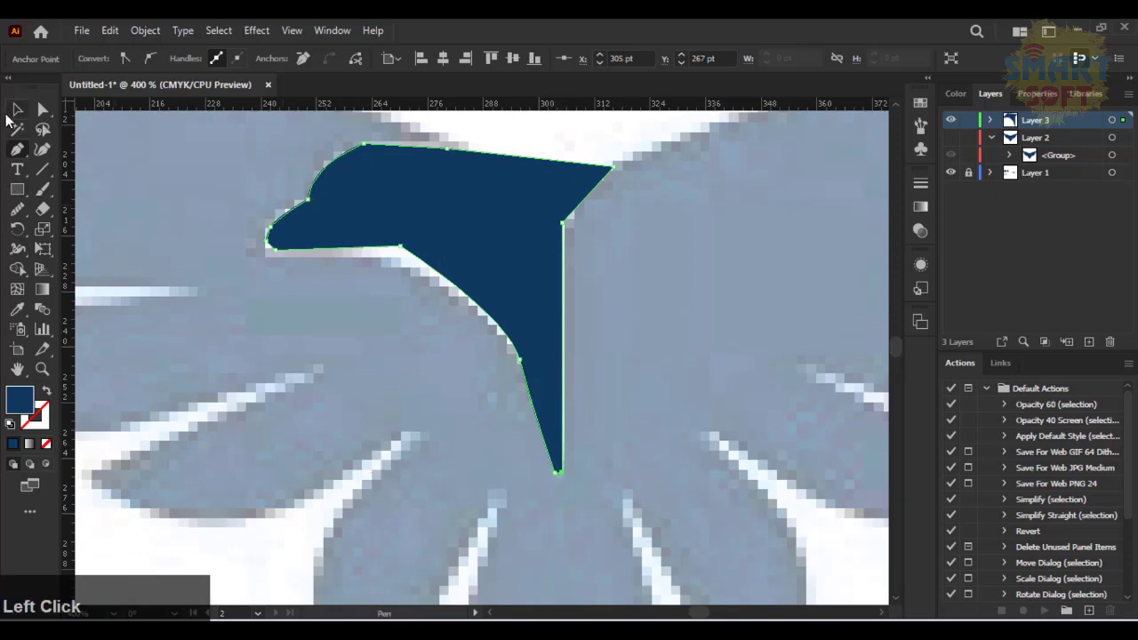
left_click(16, 109)
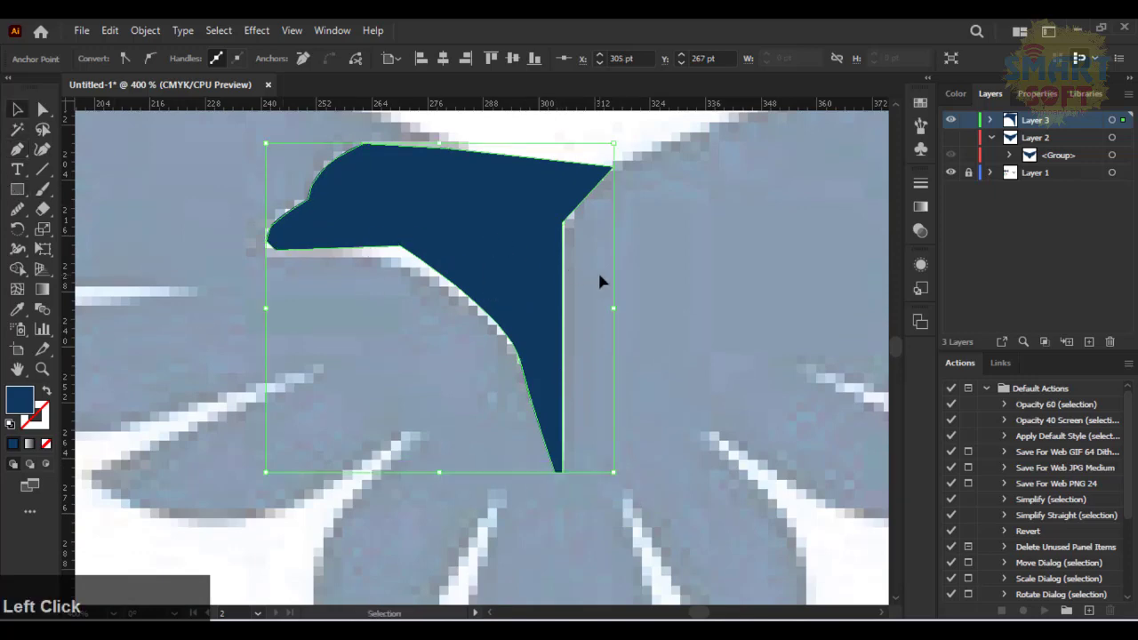
left_click(654, 261)
Fit the whole artboard in view and make Layer 2 visible again
scroll(658, 265, "up", 1)
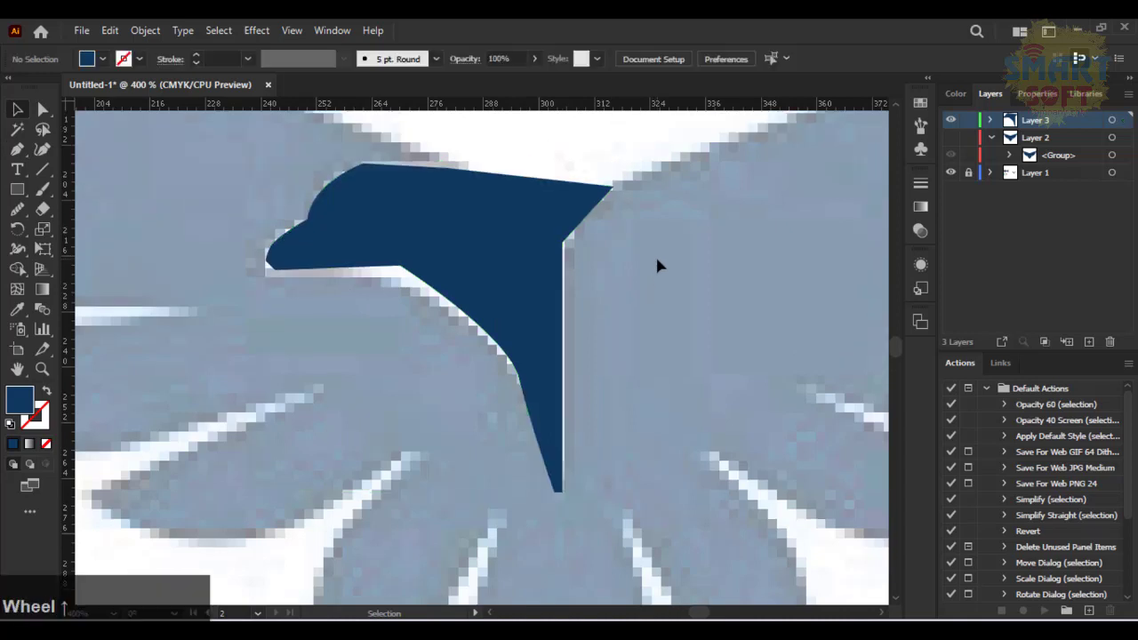
scroll(658, 265, "up", 2)
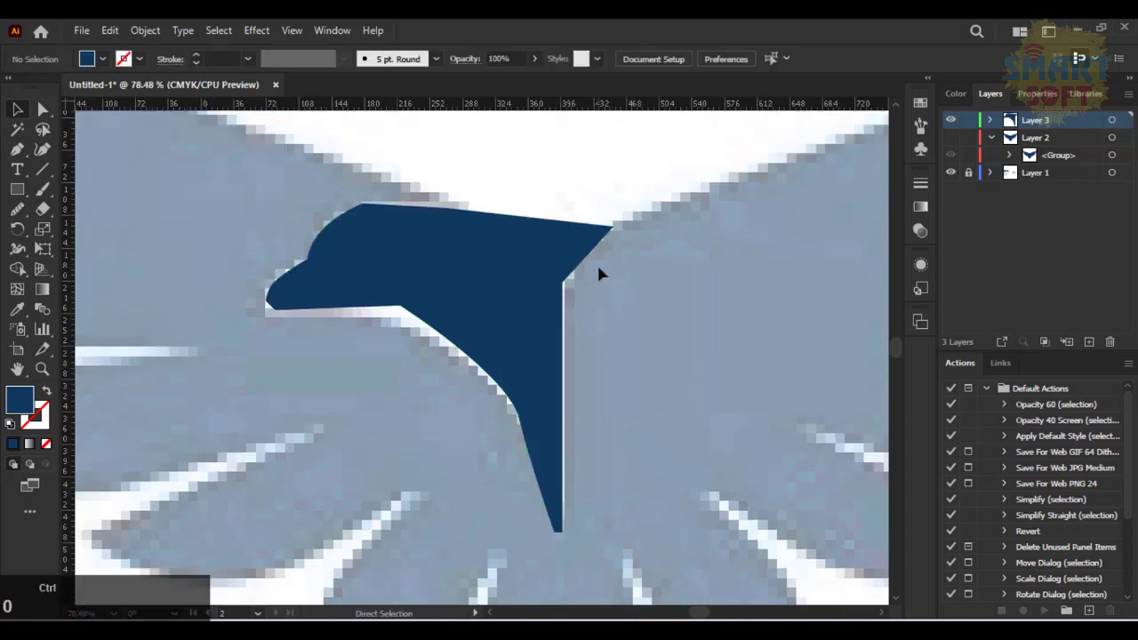
key("ctrl+0")
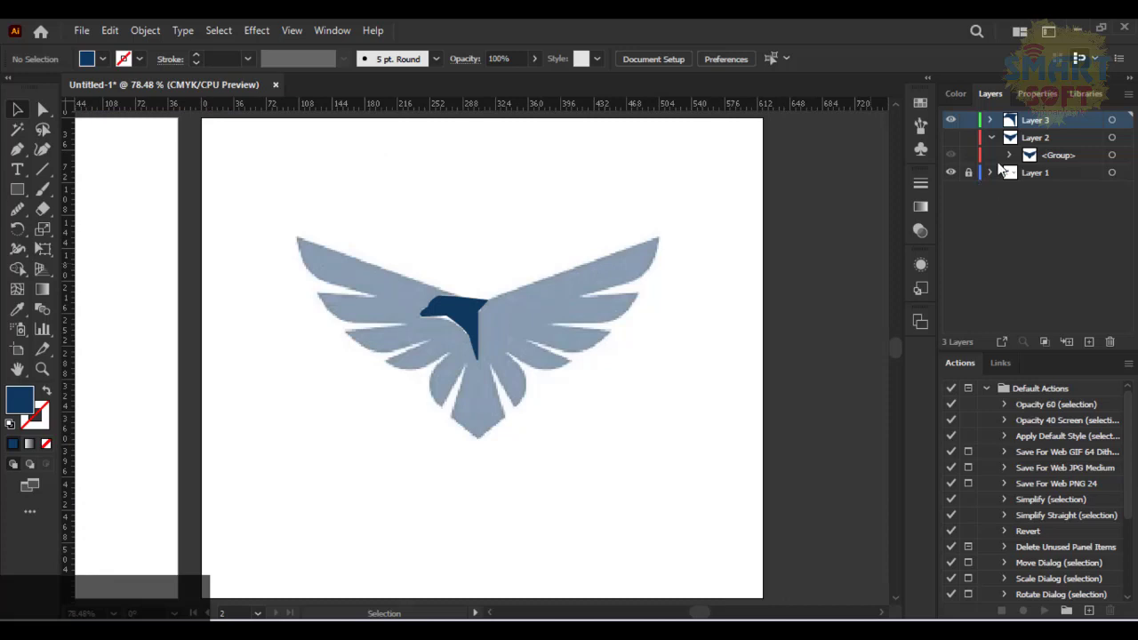
left_click(951, 137)
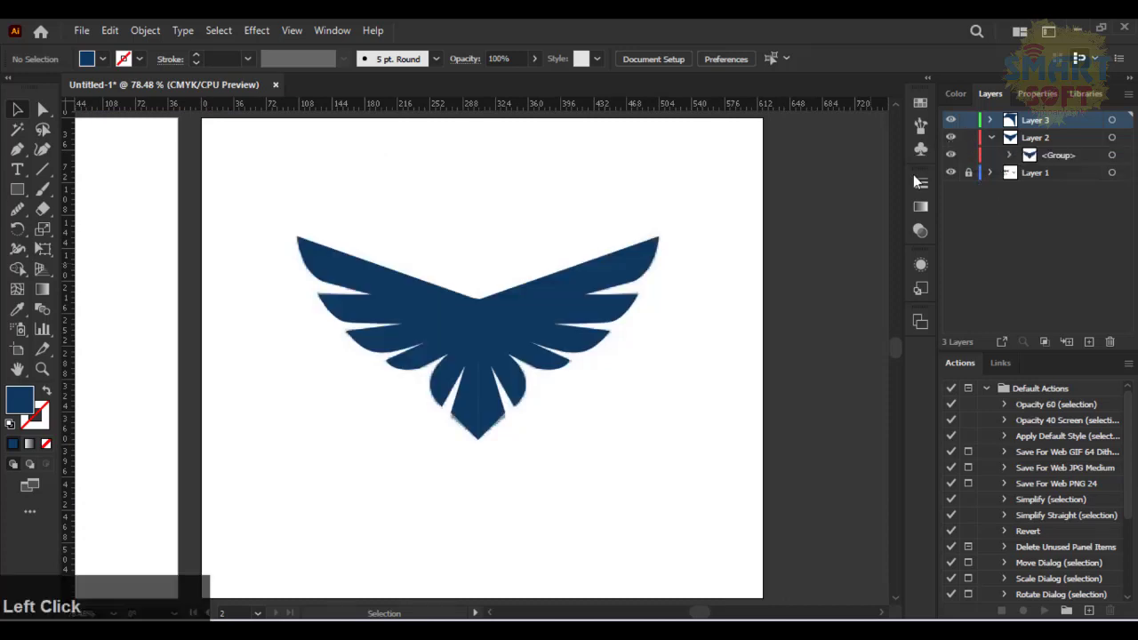
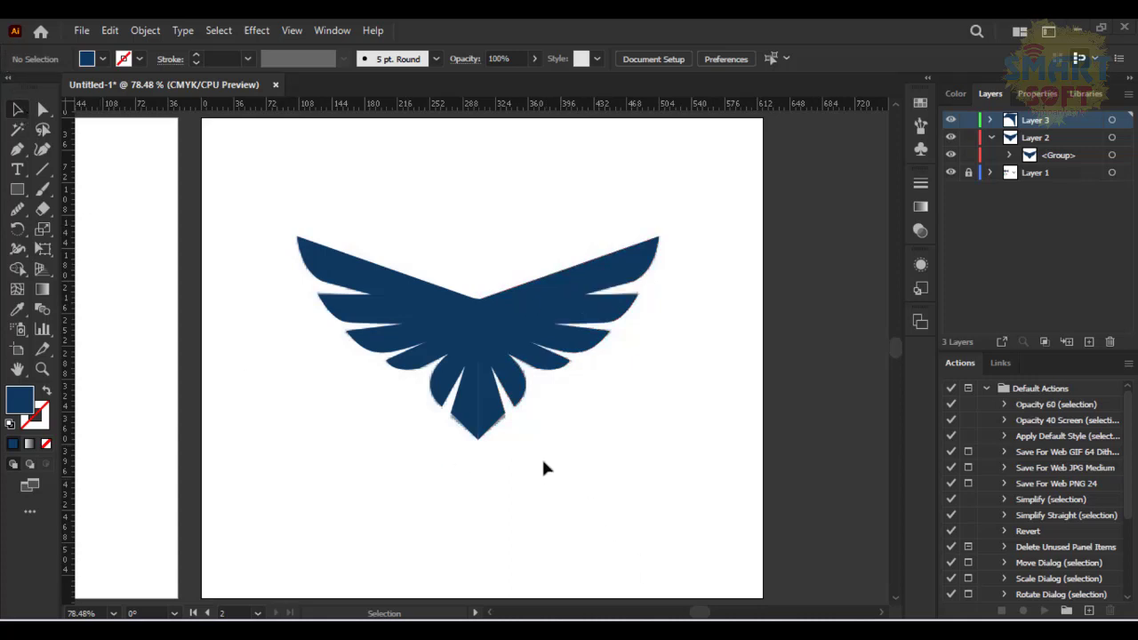
Fill the traced eagle head shape with a red swatch to contrast with the blue wings
left_click(455, 311)
left_click(464, 324)
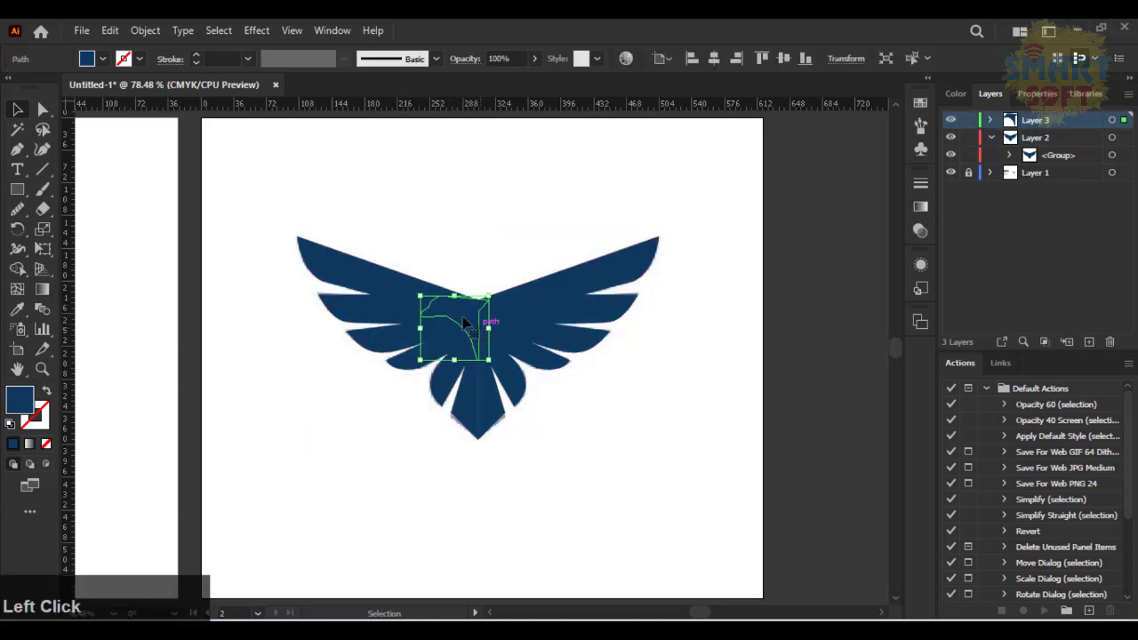
left_click(100, 61)
left_click(95, 88)
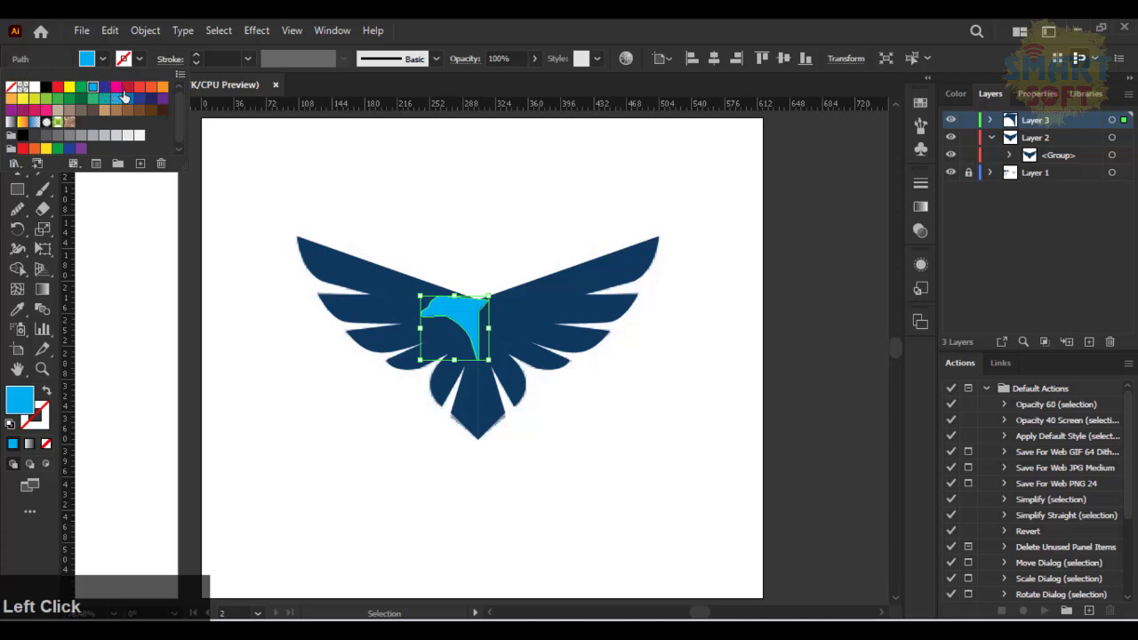
left_click(127, 87)
left_click(573, 441)
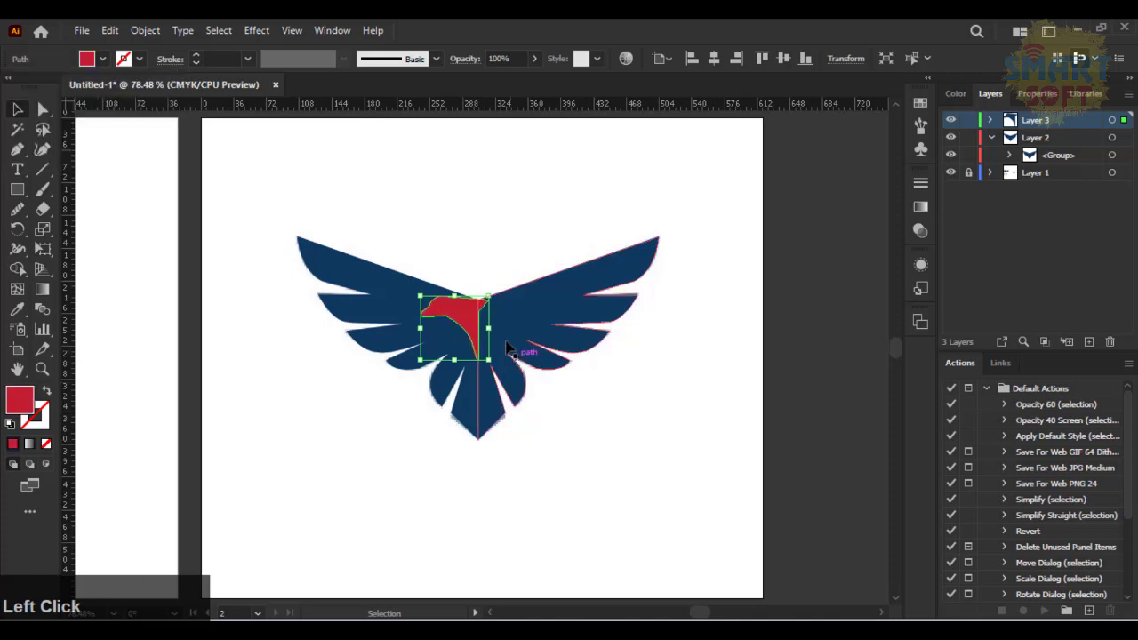
Select the red head together with both wings and cut the head area out of them with the Shape Builder tool
left_click_drag(416, 246, 560, 432)
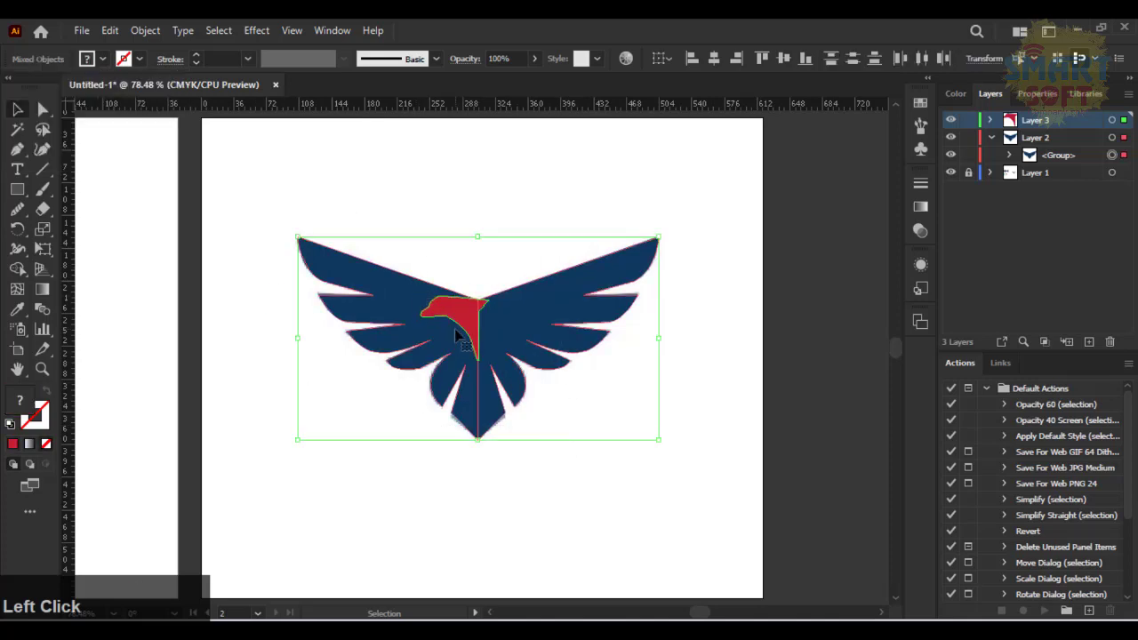
key("ctrl+equal")
key("ctrl+equal")
key("ctrl+equal")
key("ctrl+equal")
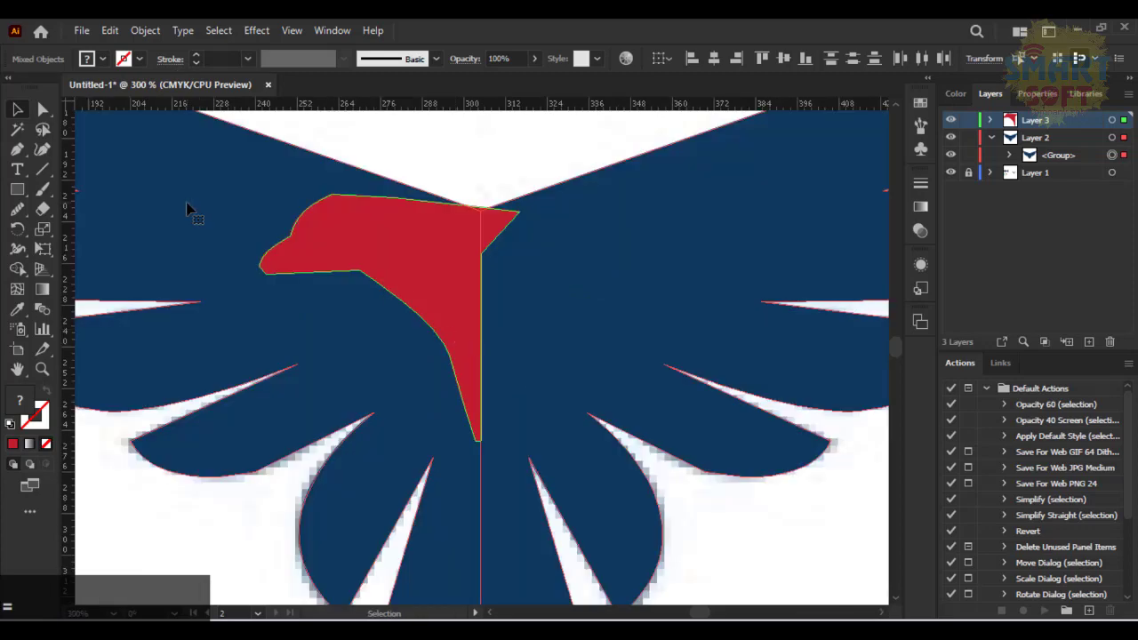
left_click(17, 270)
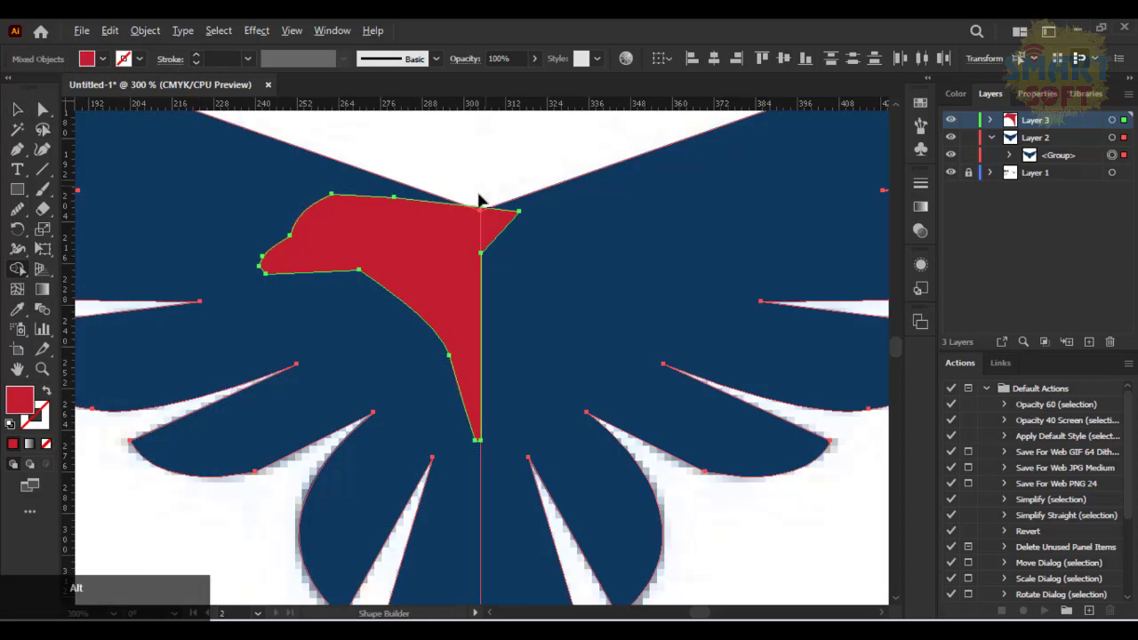
mouse_move(482, 188)
left_mouse_down()
mouse_move(449, 246)
mouse_move(483, 228)
left_mouse_up()
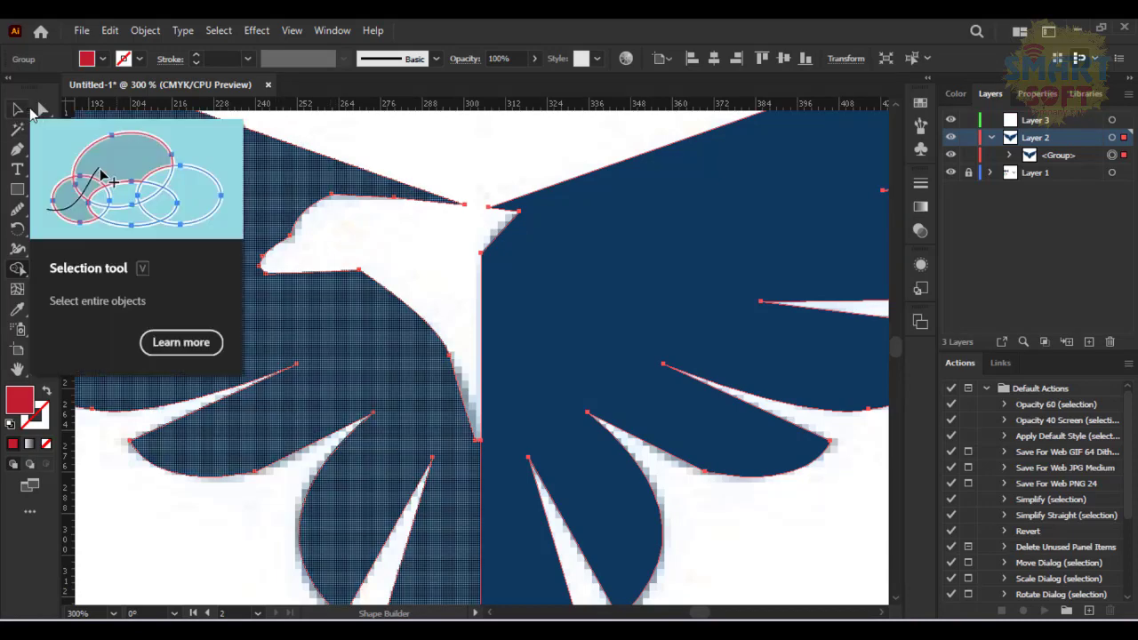
Remove the stray anchor point at the upper inner tip of the right wing with Direct Selection
left_click(42, 108)
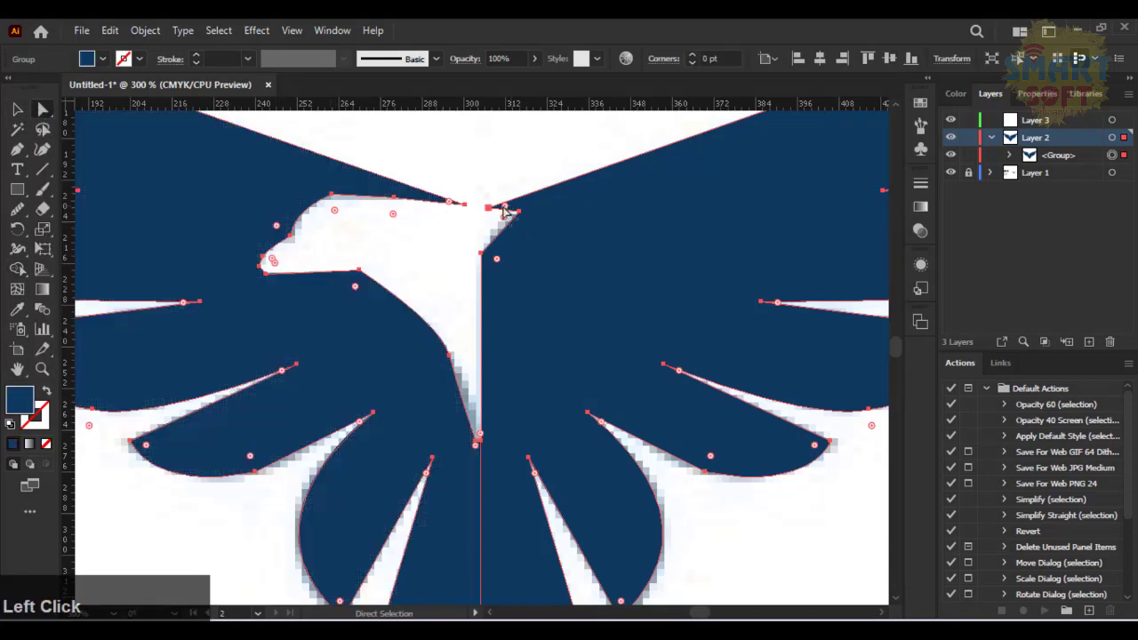
left_click(503, 211)
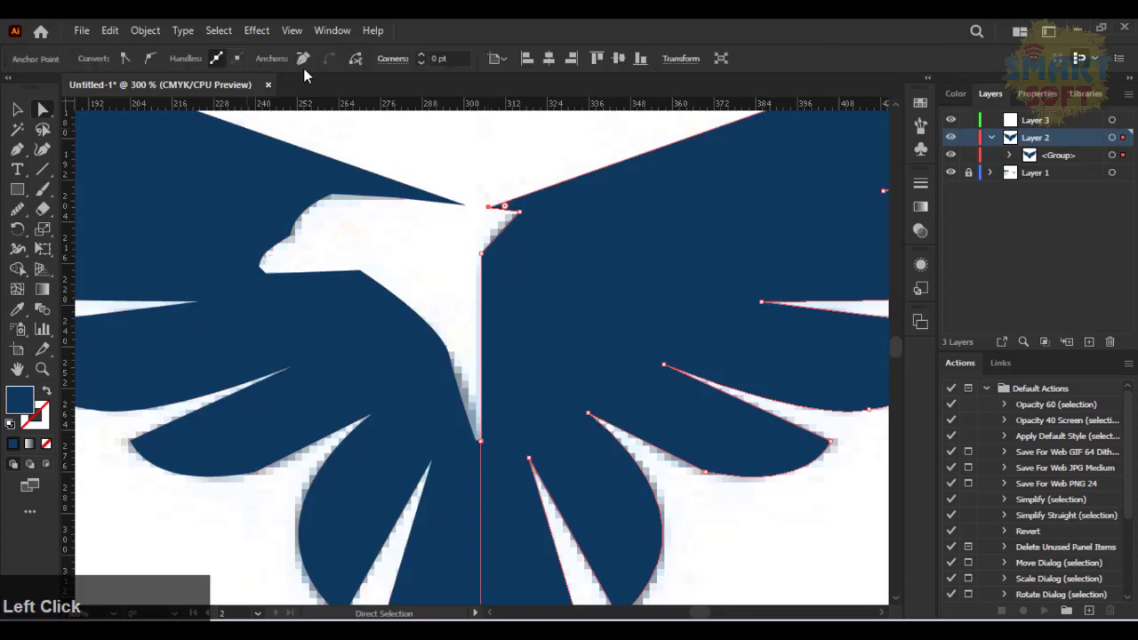
left_click(304, 59)
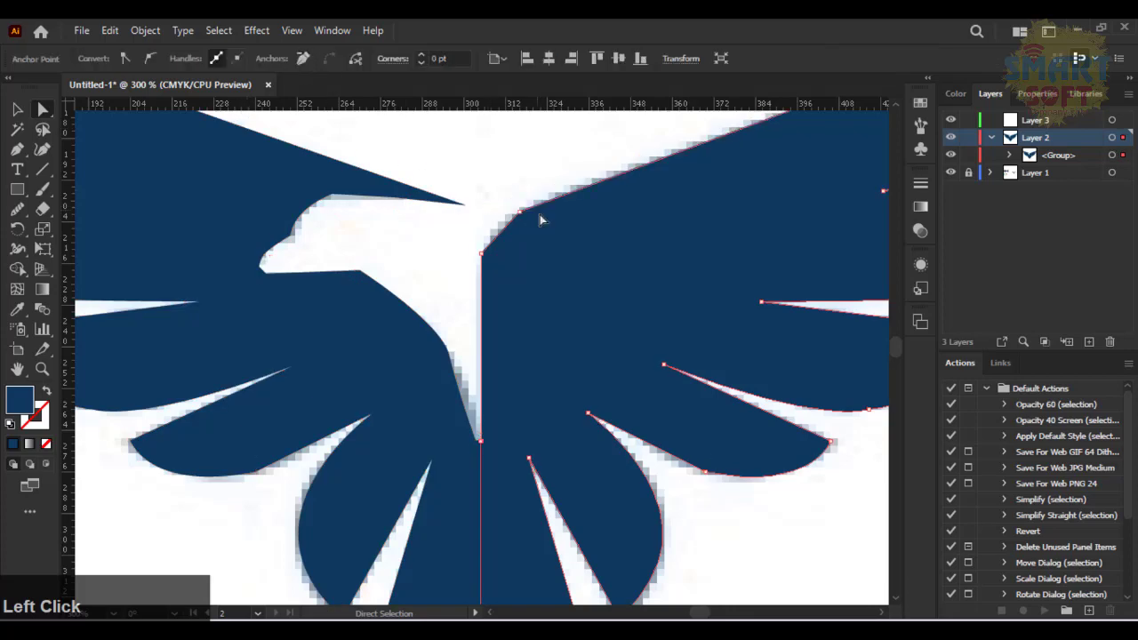
Pull the left wing's upper inner tip anchor back over the top of the head and deselect the wing
left_click(432, 204)
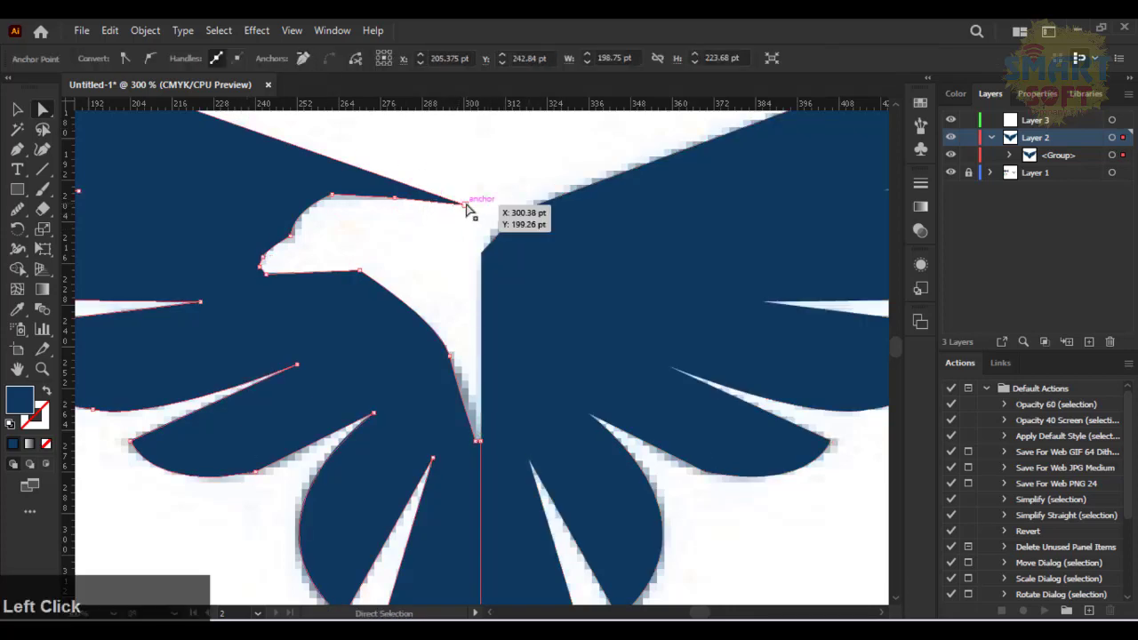
left_click_drag(466, 207, 435, 201)
left_click(463, 259)
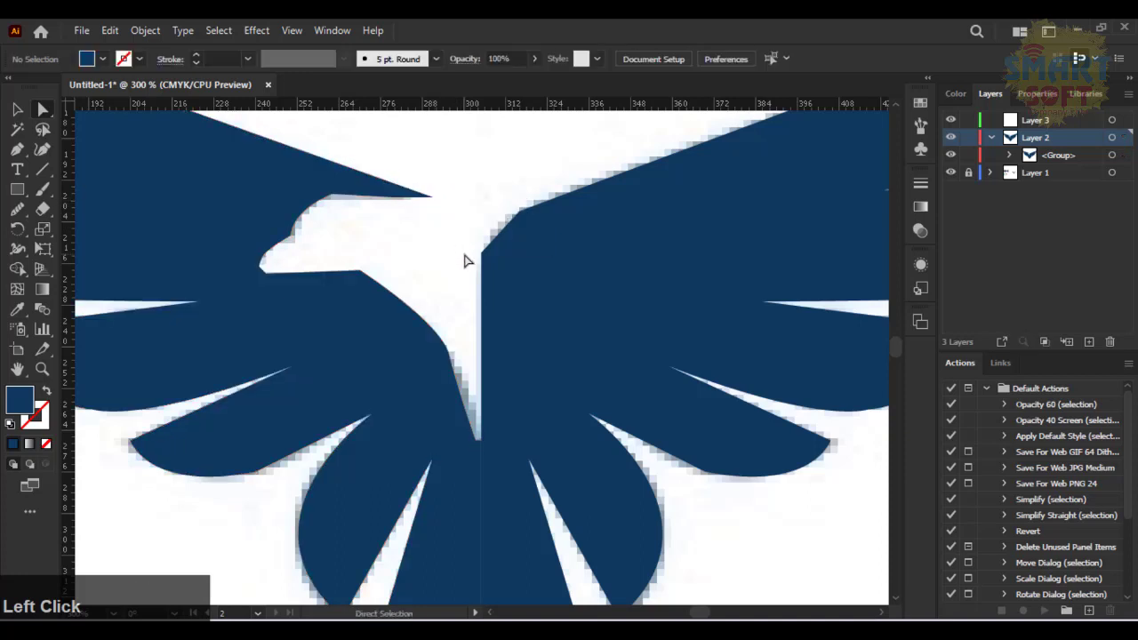
Move the anchor at the beak tip slightly outward and down to sharpen the beak, then deselect the path
scroll(333, 254, "down", 1)
left_click(274, 253)
key("ctrl")
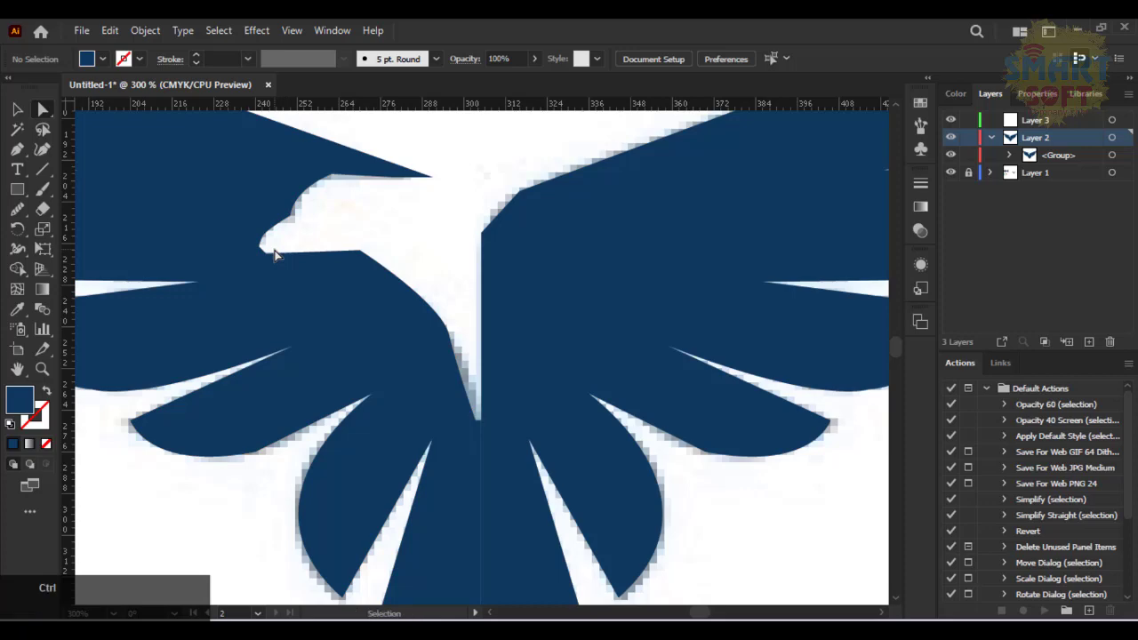
key("ctrl+plus")
key("ctrl+plus")
key("ctrl+plus")
key("space")
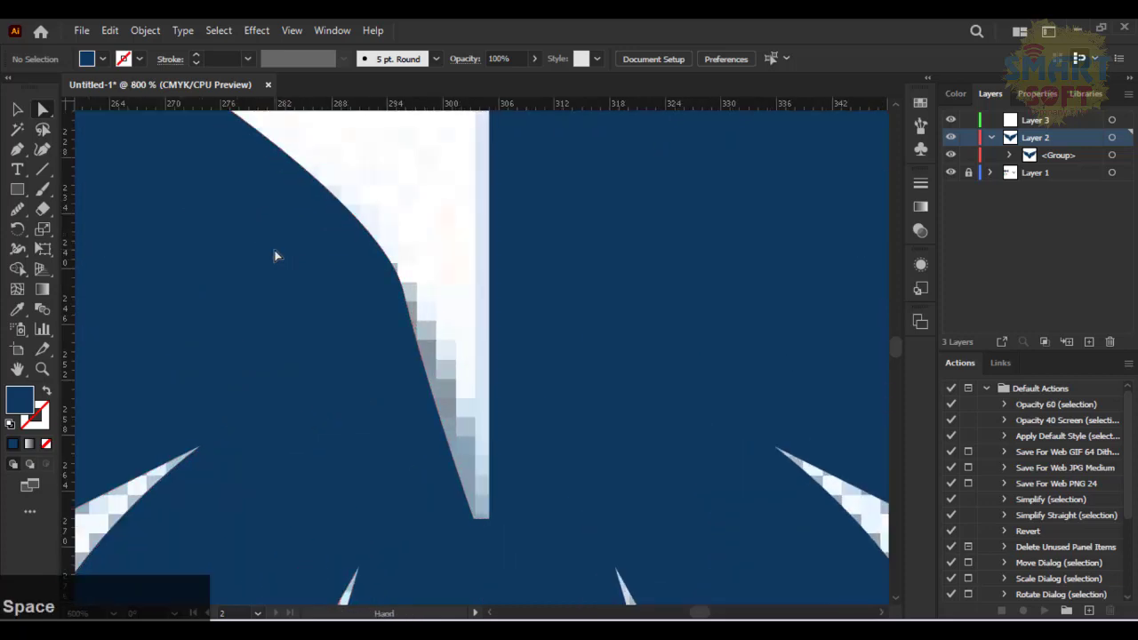
left_click_drag(275, 255, 610, 539)
left_click(117, 279)
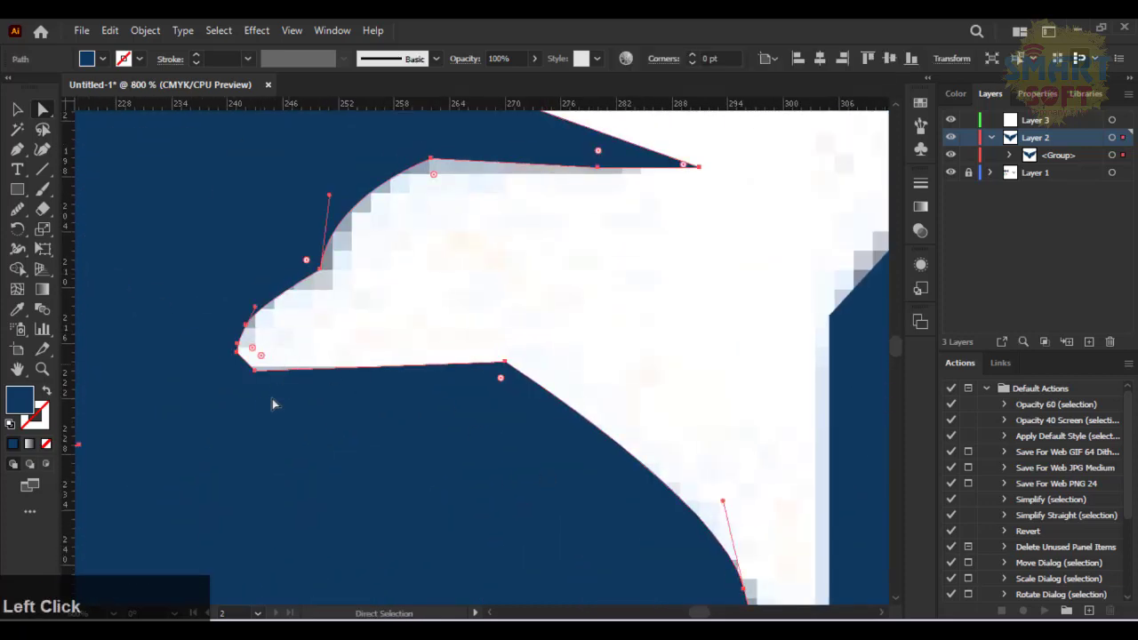
left_click_drag(239, 357, 222, 363)
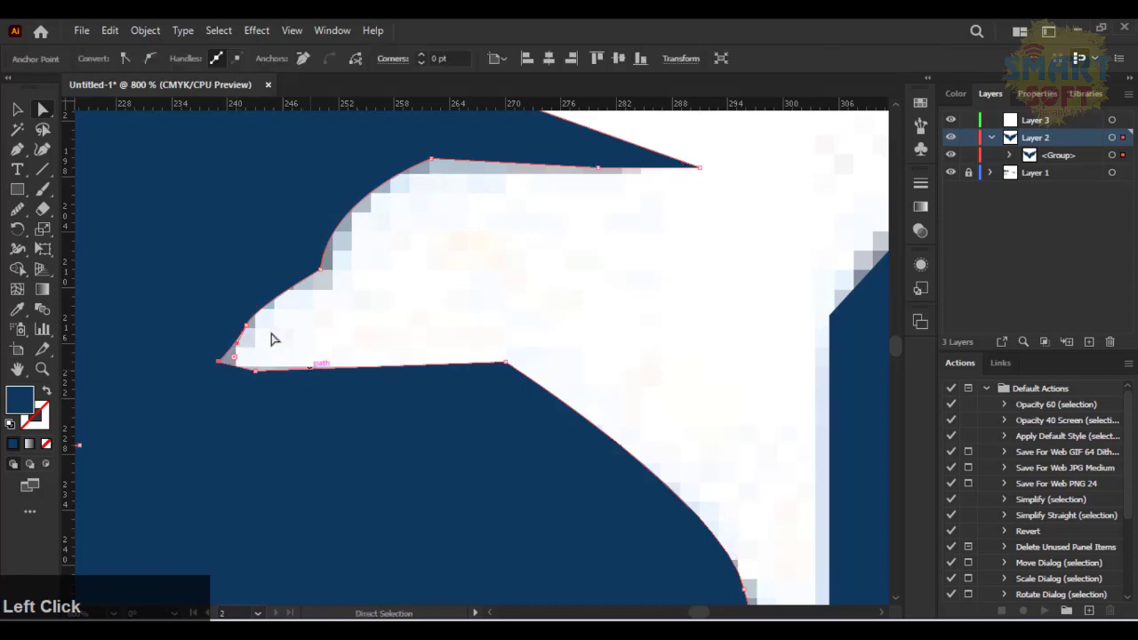
key("ctrl+0")
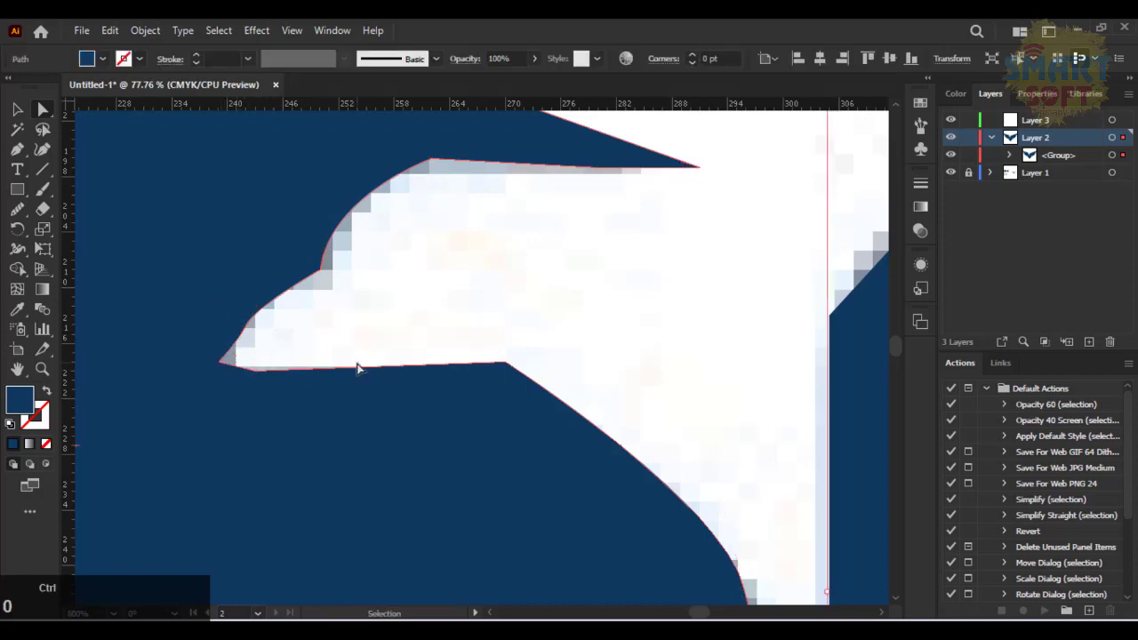
left_click(16, 111)
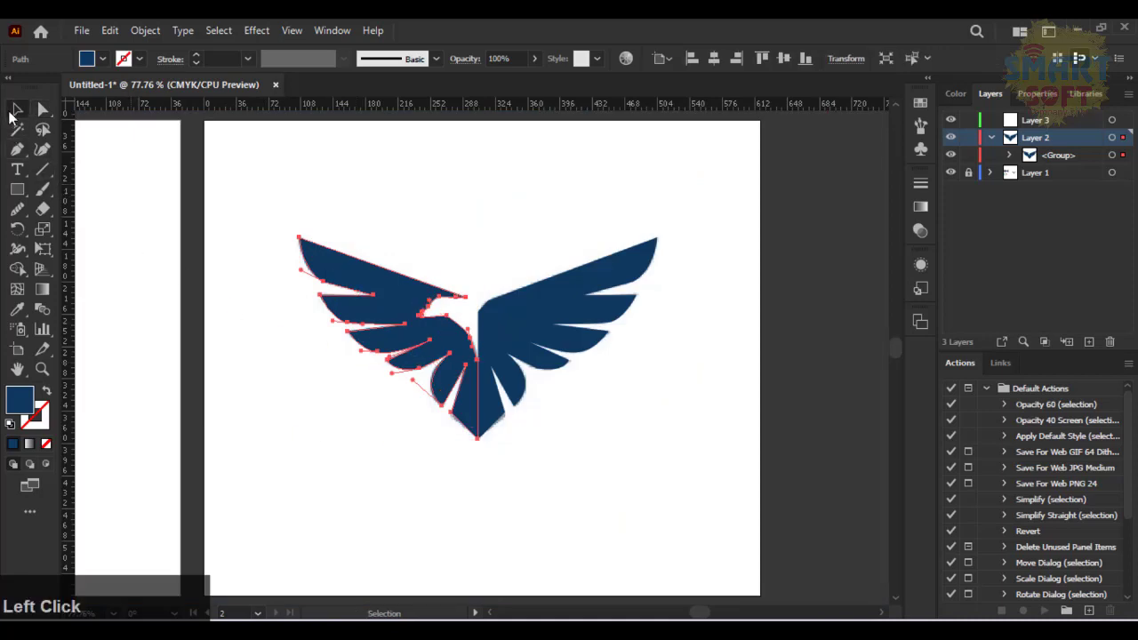
left_click(364, 193)
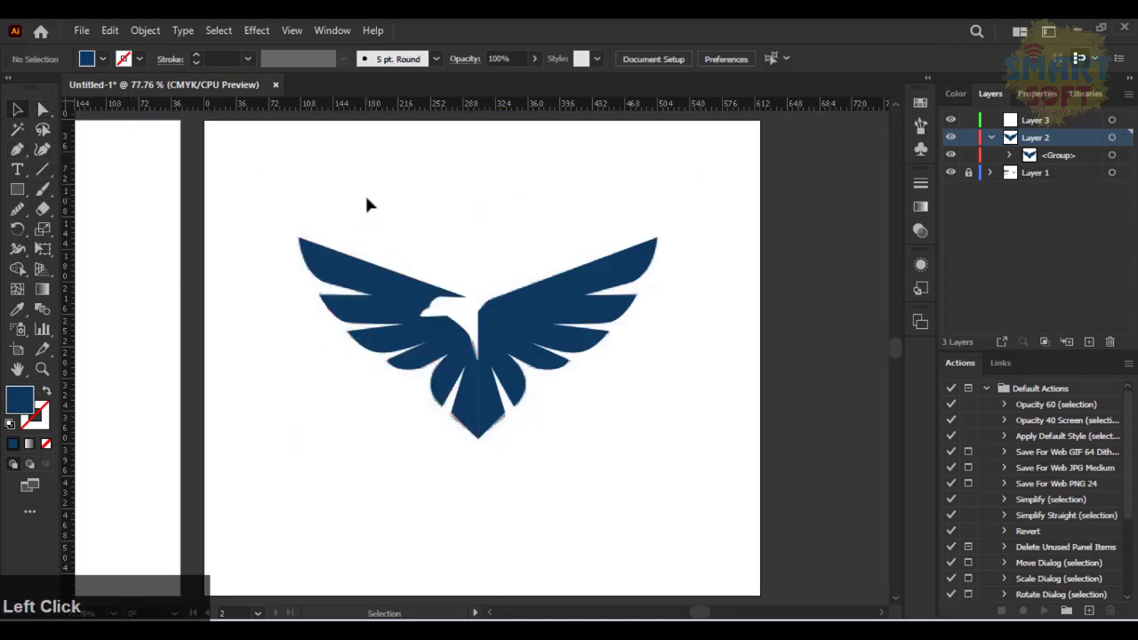
Convert the anchor point at the beak tip to smooth so the end of the beak is rounded
left_click(422, 308)
key("ctrl+plus")
key("ctrl+plus")
key("ctrl+plus")
key("ctrl+plus")
key("ctrl+plus")
key("ctrl+plus")
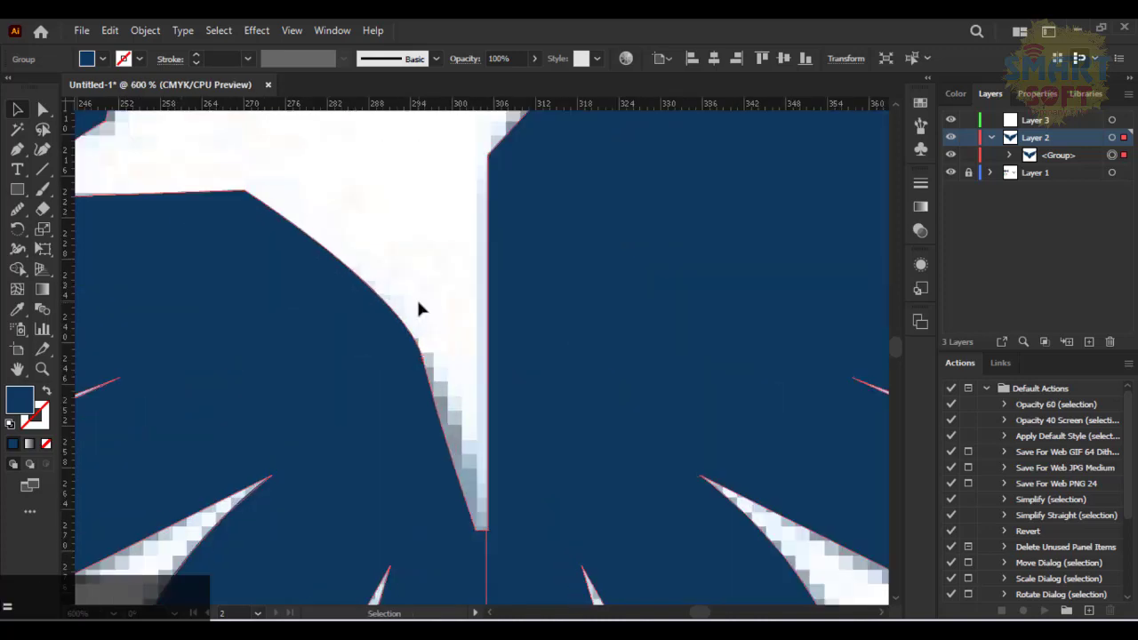
key("space")
left_click_drag(390, 333, 835, 515)
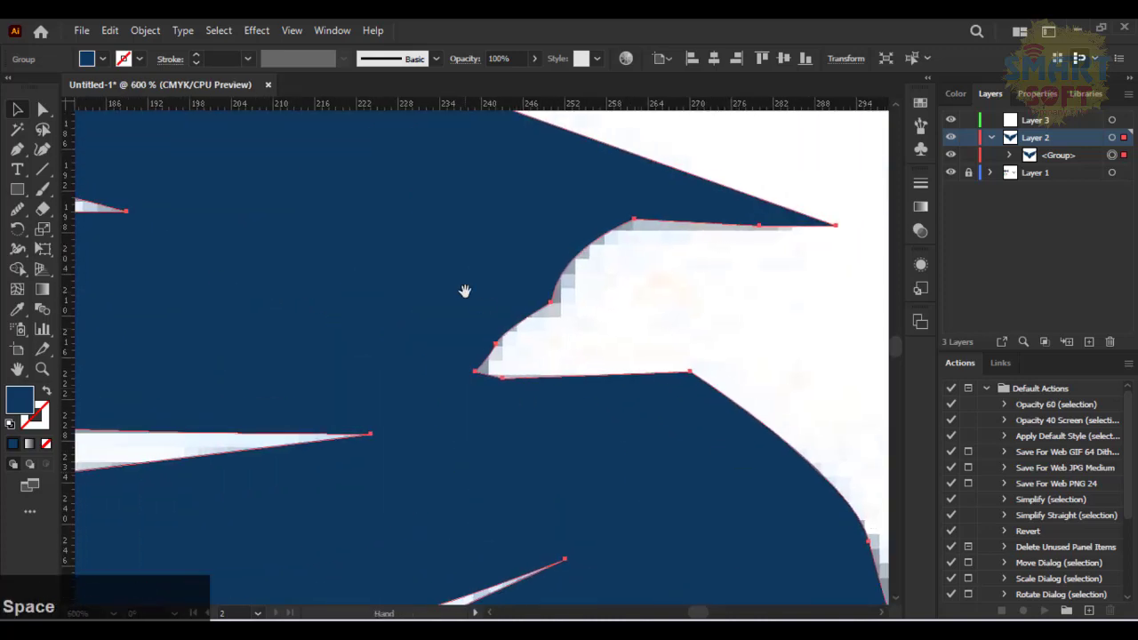
left_click(480, 370)
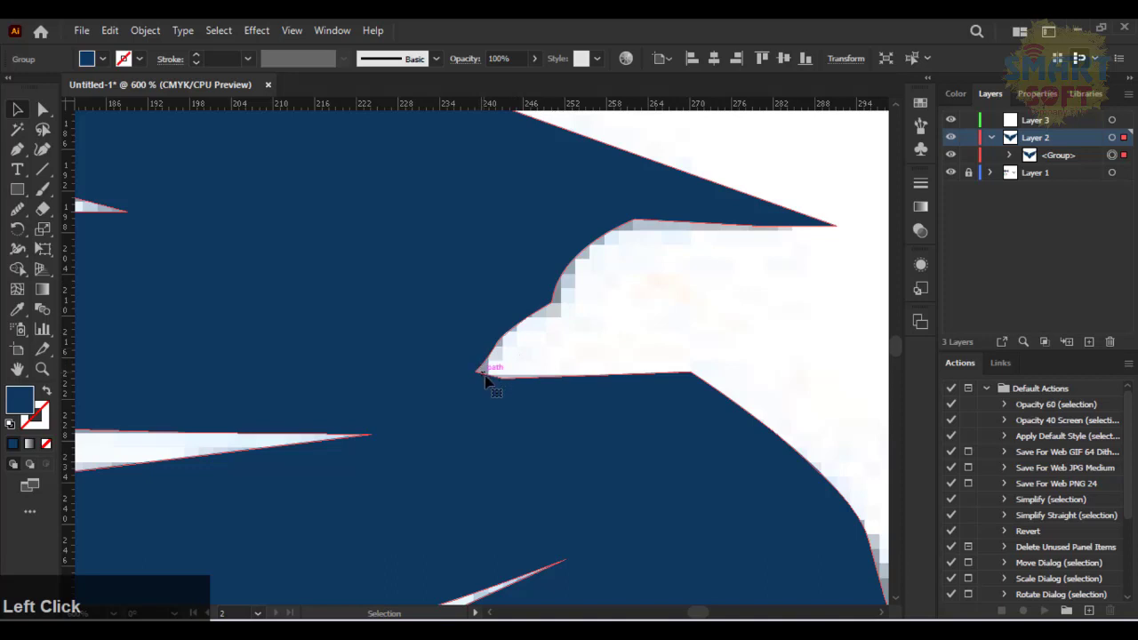
left_click(42, 108)
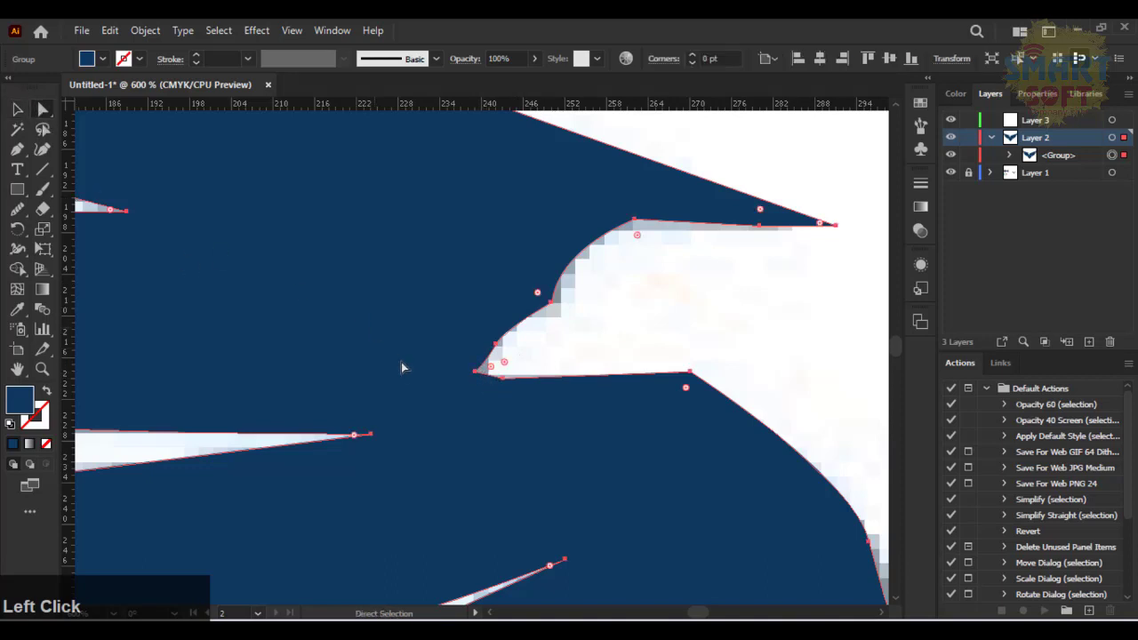
left_click(476, 372)
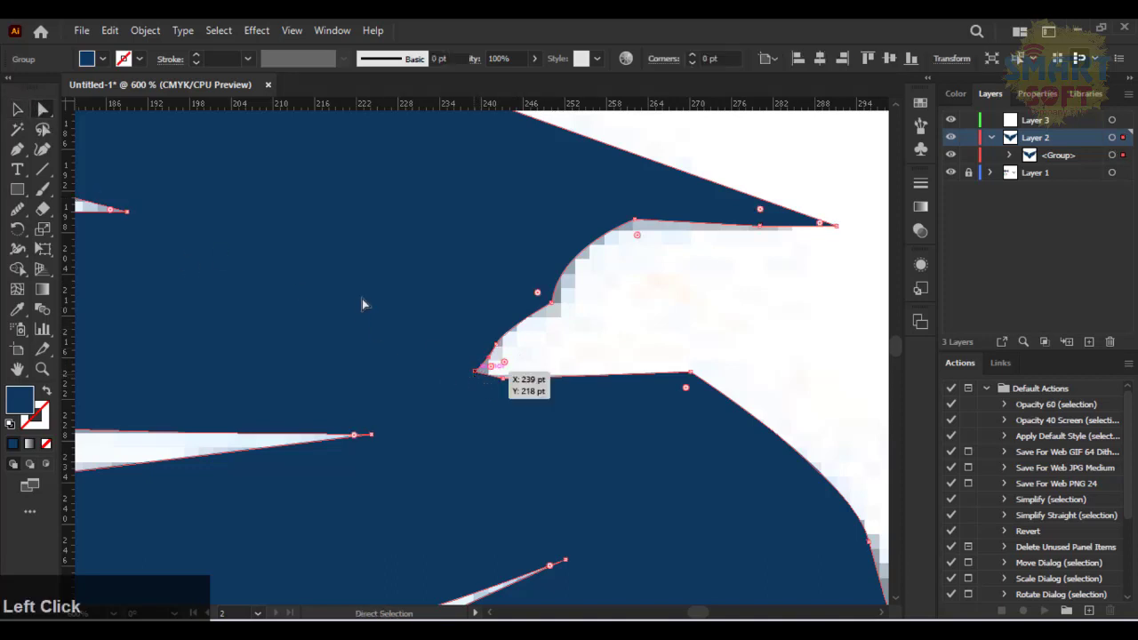
left_click(159, 56)
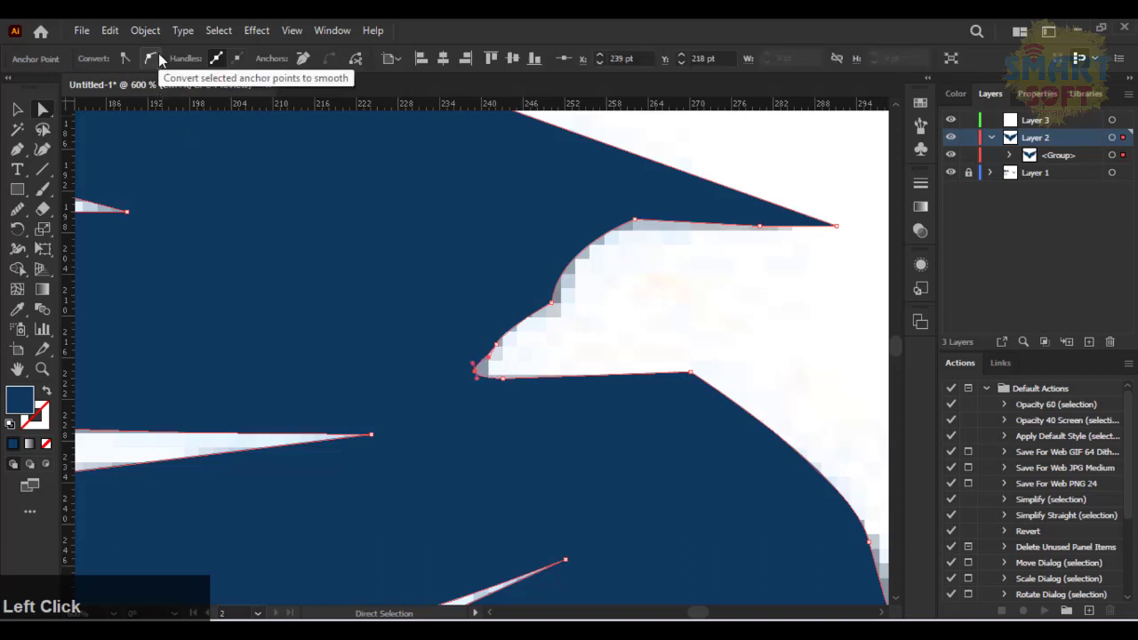
left_click(18, 110)
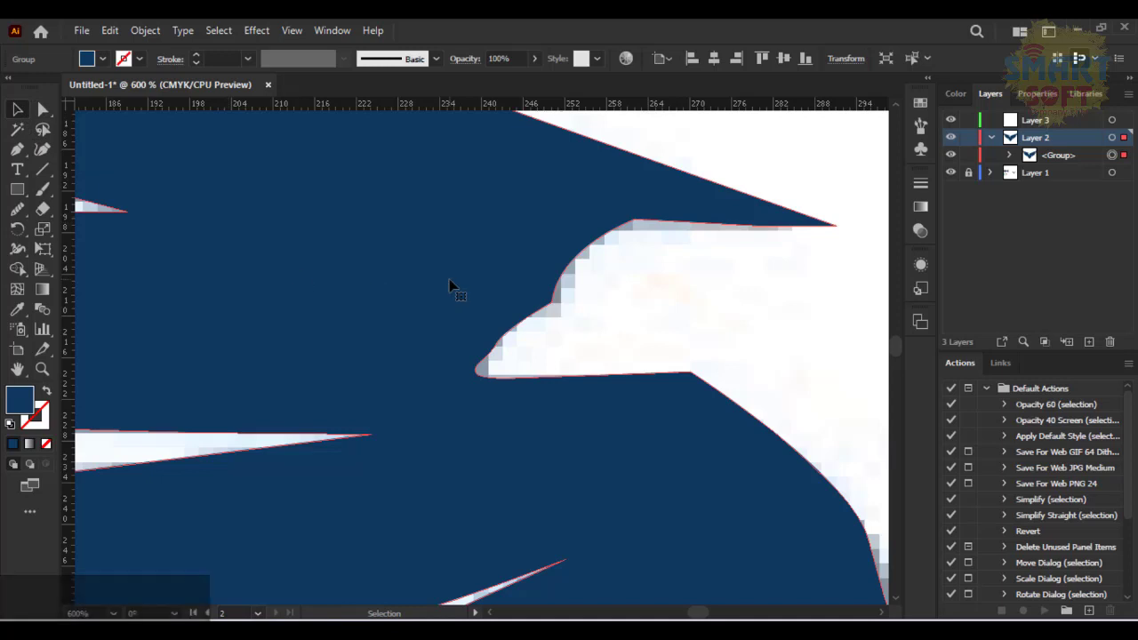
Shift the anchor where the forehead meets the beak slightly inward toward the head, then deselect the wing
left_click(381, 248)
left_click(42, 108)
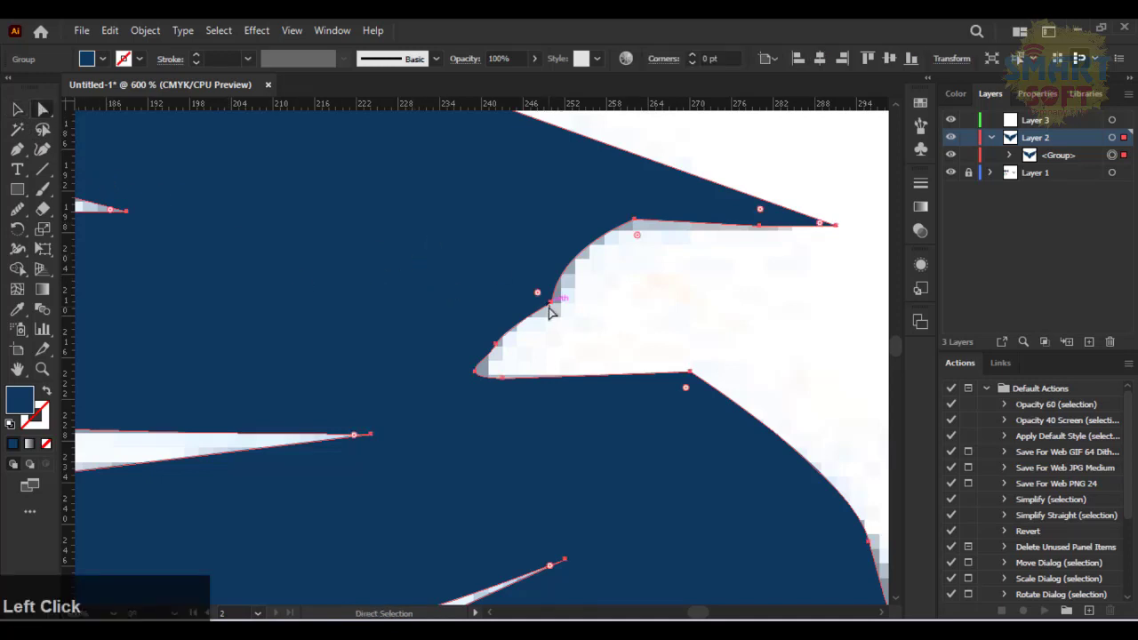
mouse_move(551, 306)
left_mouse_down()
mouse_move(541, 299)
mouse_move(563, 312)
left_mouse_up()
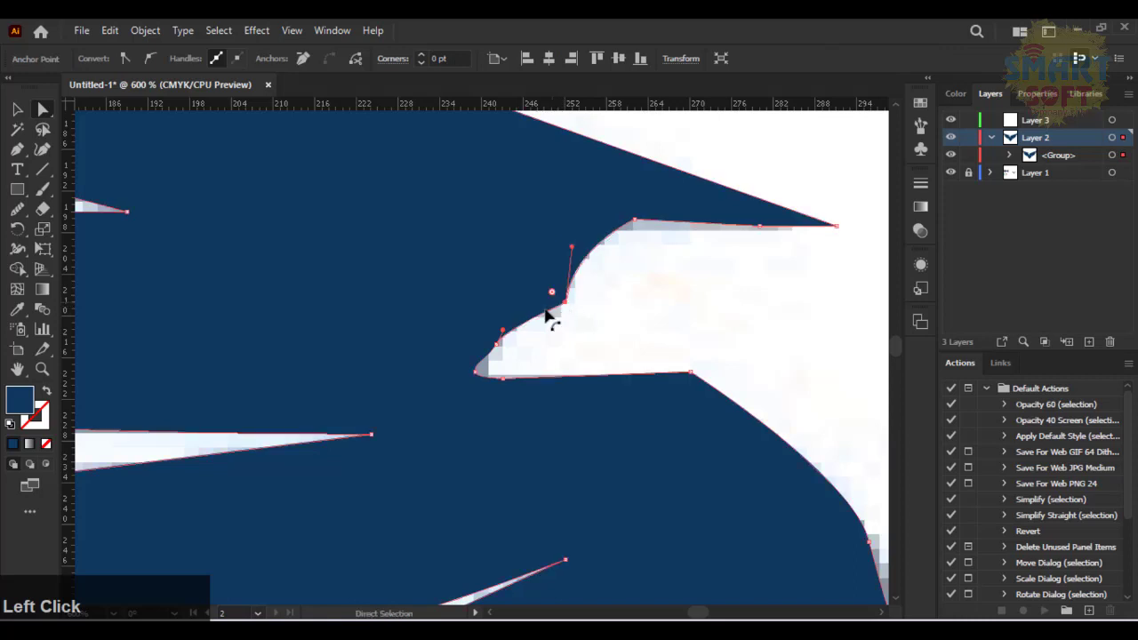
left_click(446, 263)
key("ctrl+0")
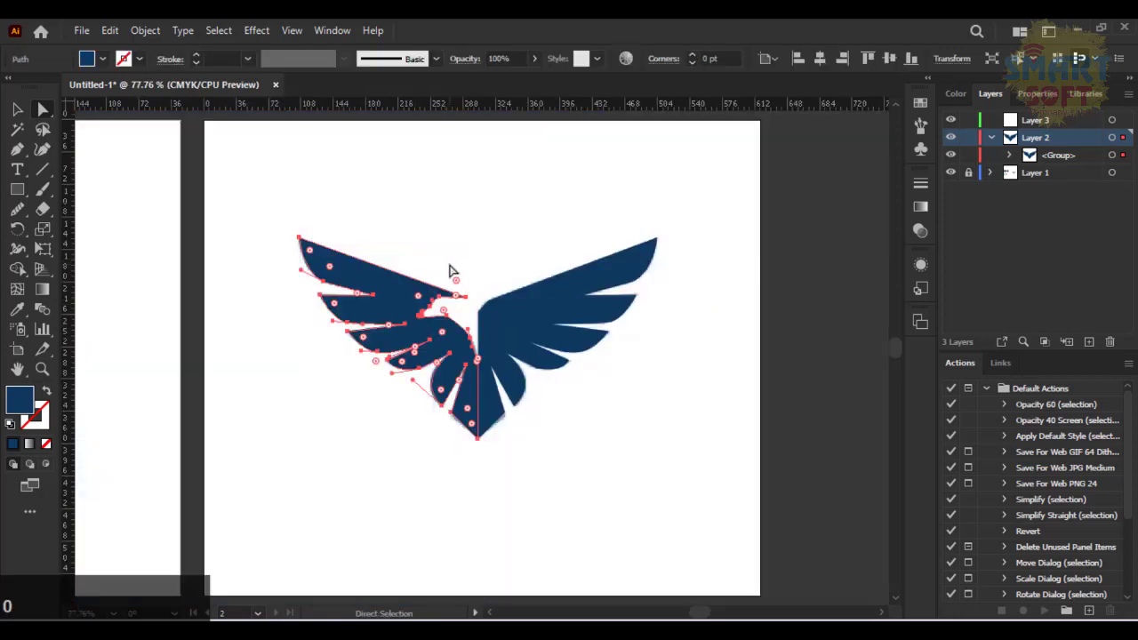
left_click(348, 201)
left_click(15, 111)
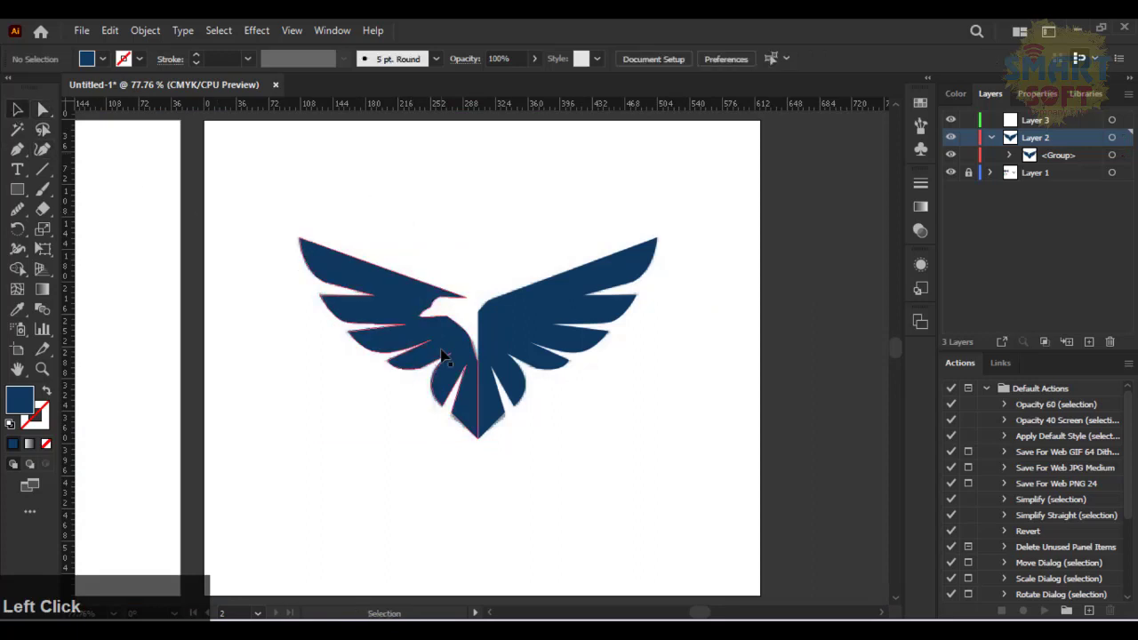
Move the finished eagle logo down below the faded reference image and deselect it
left_click_drag(442, 355, 422, 490)
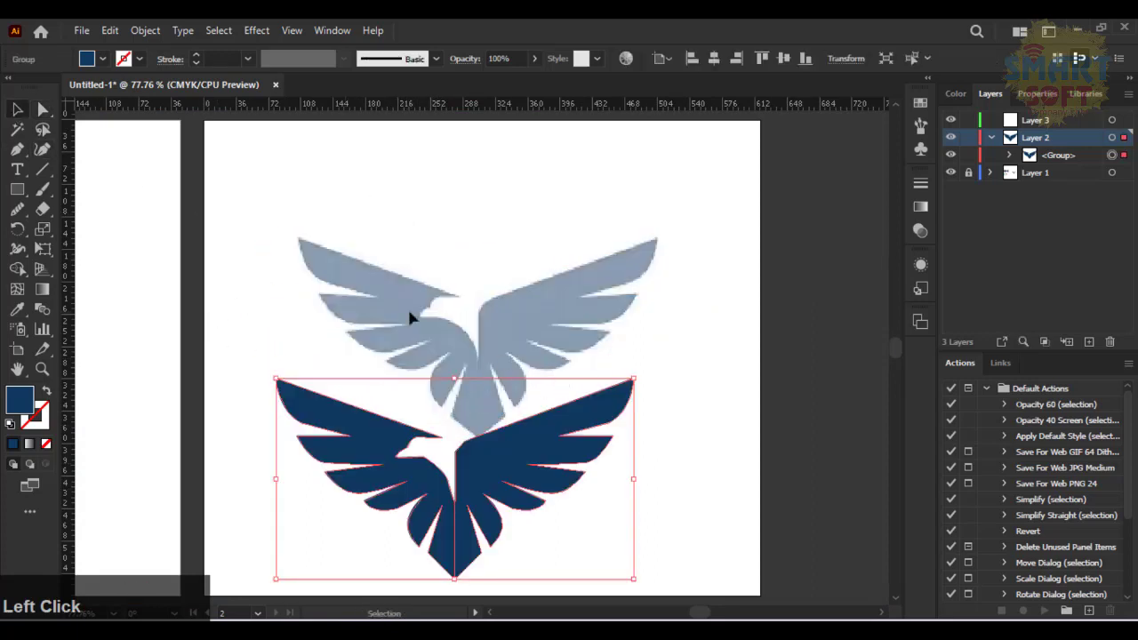
left_click(800, 203)
scroll(804, 295, "down", 3)
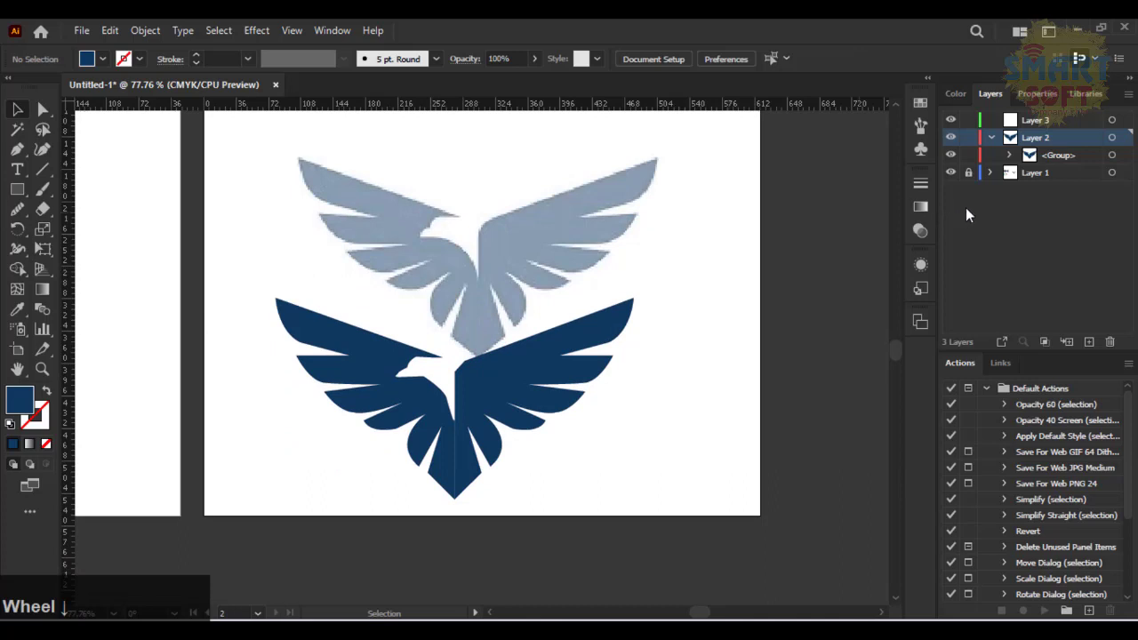
Unlock Layer 1 and the faded reference image on it
left_click(968, 172)
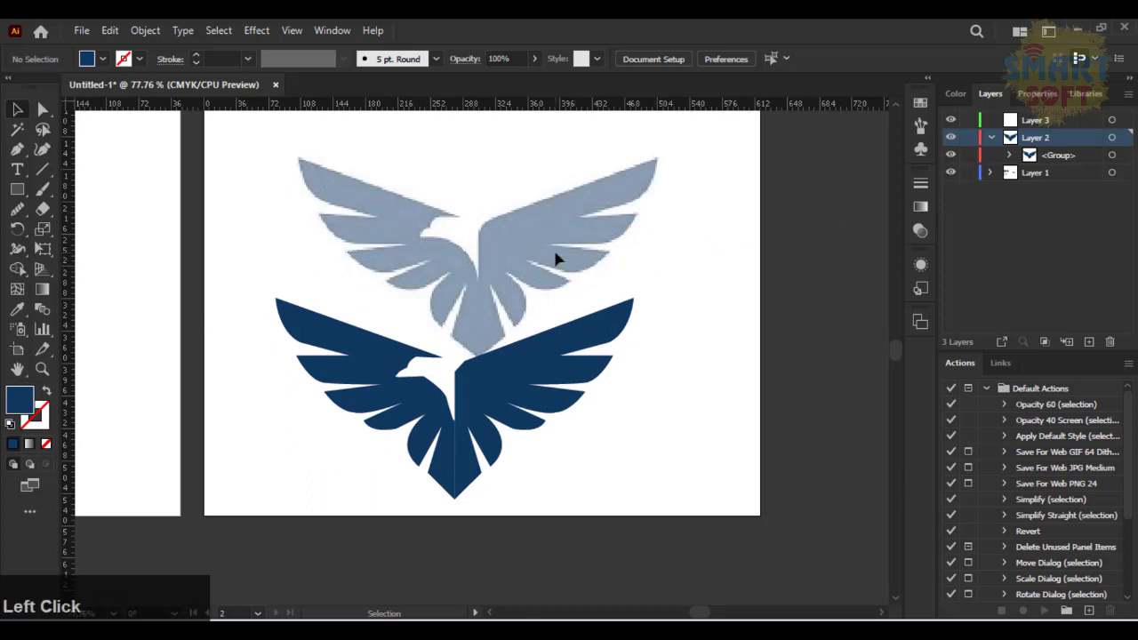
right_click(554, 259)
left_click(631, 267)
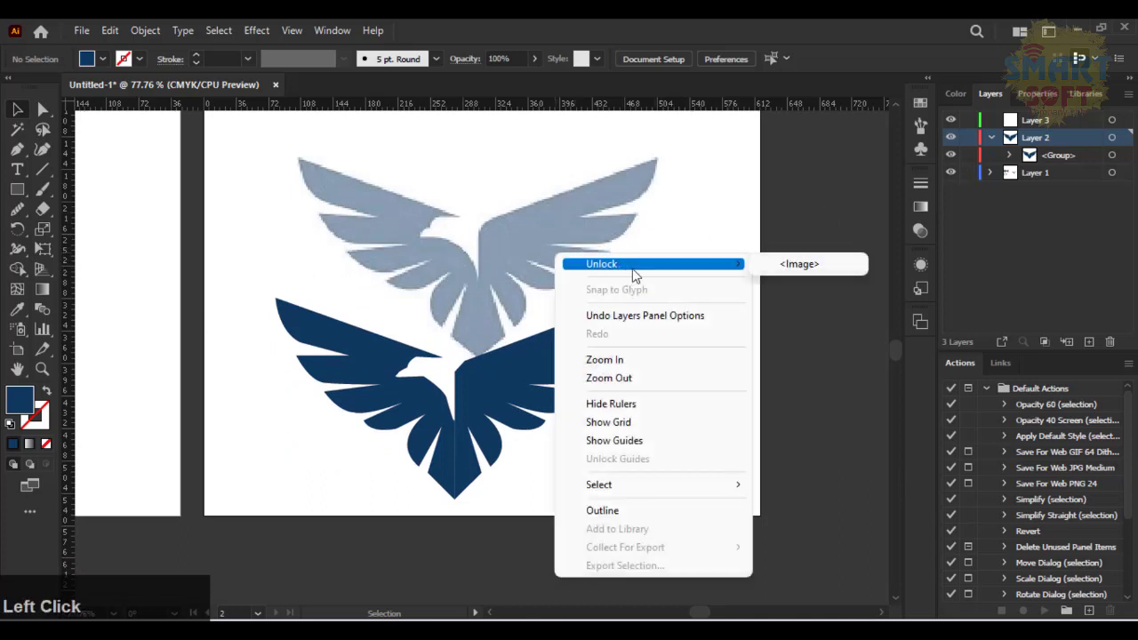
left_click(755, 267)
right_click(663, 248)
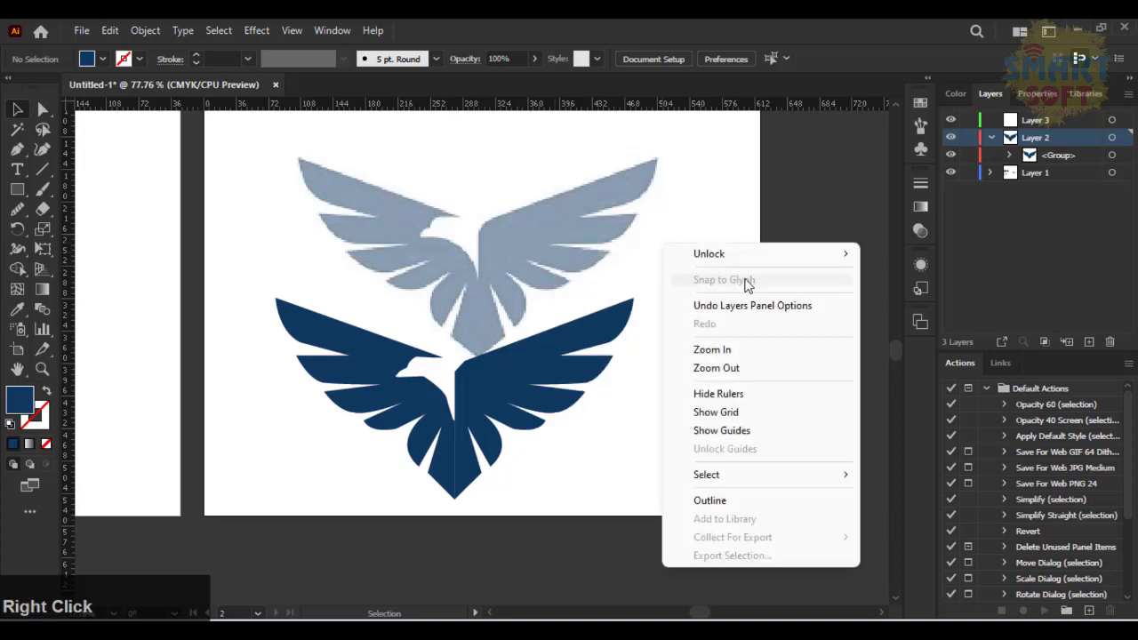
left_click(753, 255)
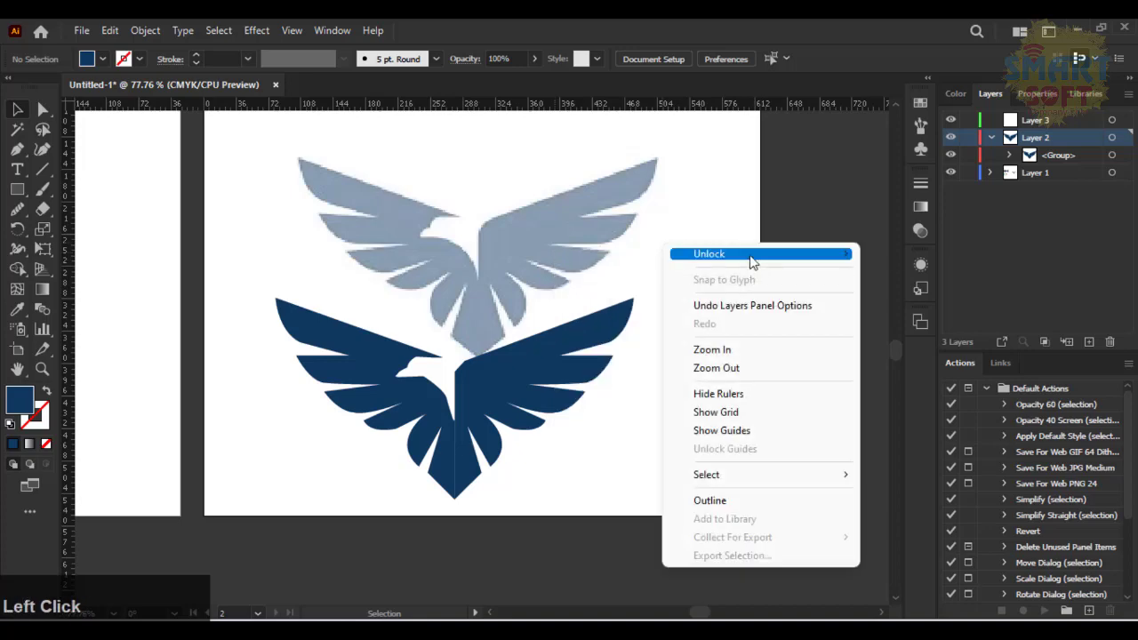
left_click(893, 255)
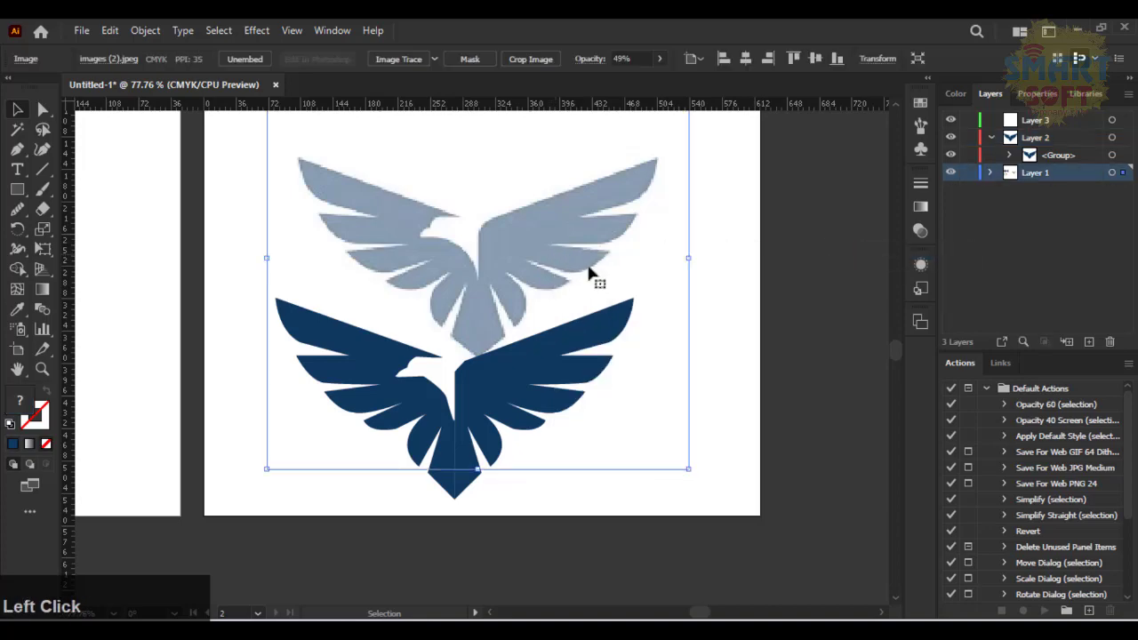
scroll(545, 253, "up", 2)
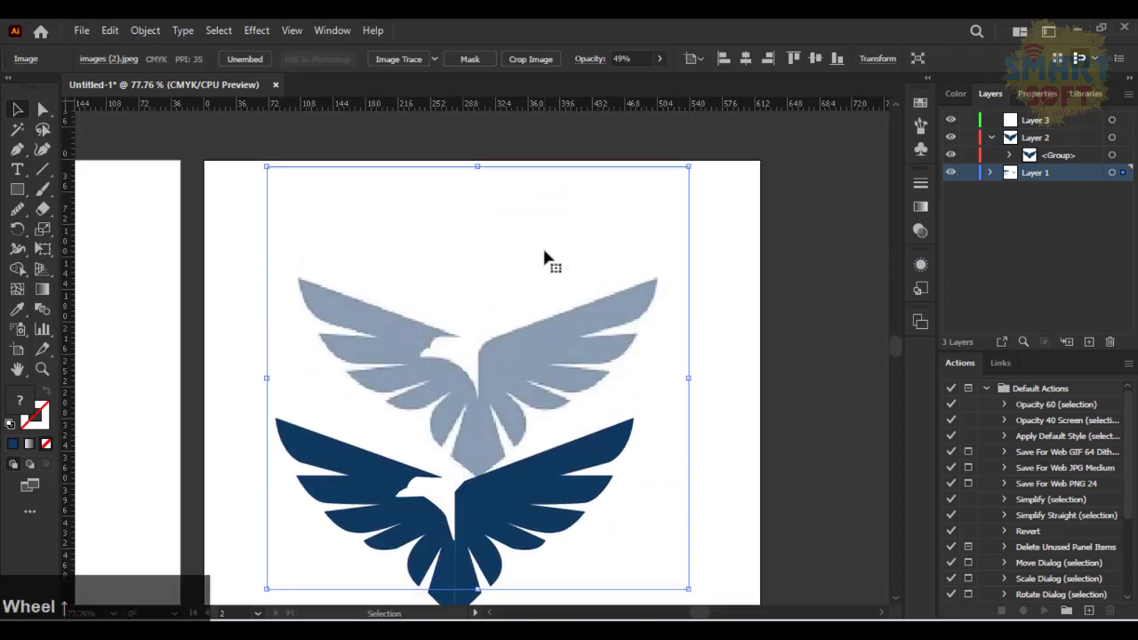
Move the faded reference image up above the eagle logo, restore it to full opacity and adjust its position slightly
left_click_drag(514, 356, 495, 234)
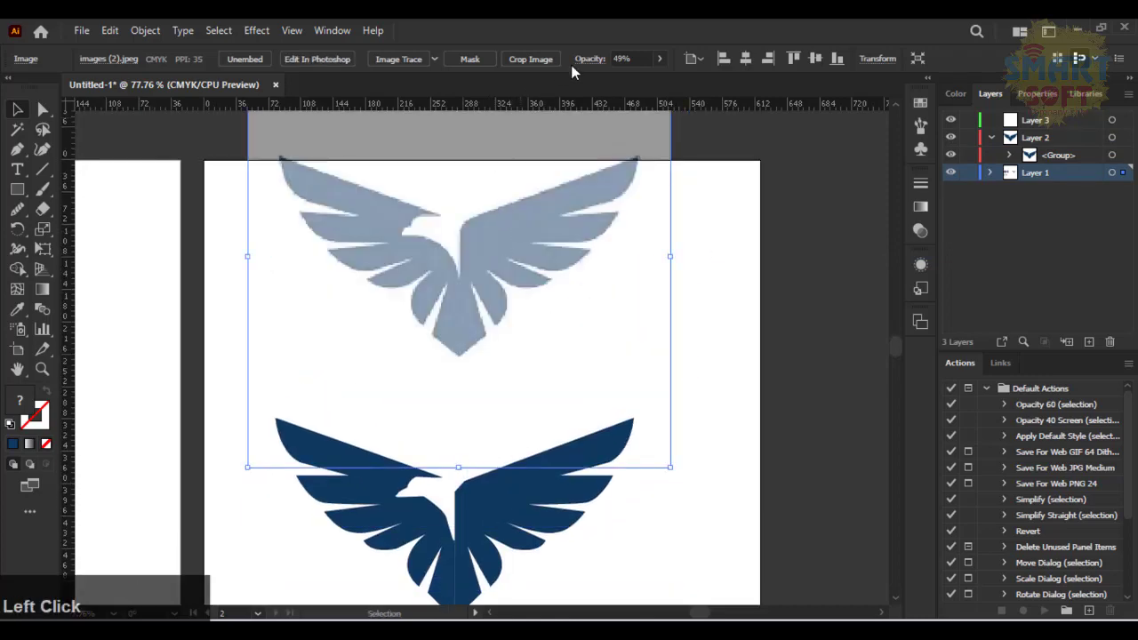
left_click(661, 59)
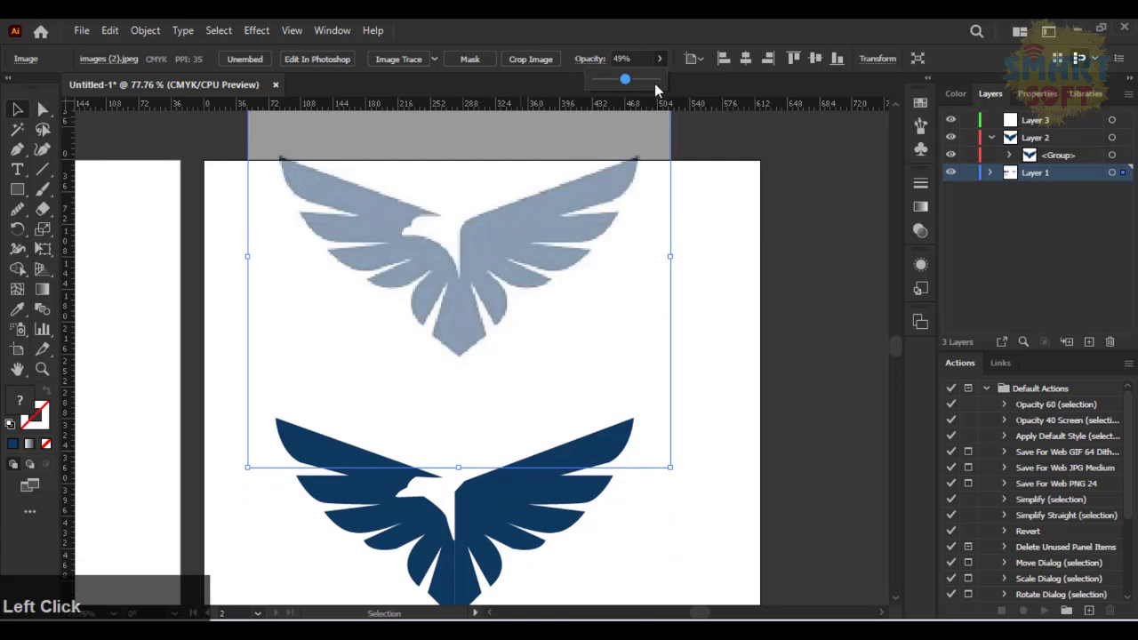
left_click(695, 100)
left_click(659, 58)
left_click_drag(527, 265, 535, 282)
Nudge the eagle logo slightly right so it lines up beneath the reference eagle, then deselect it
left_click(551, 493)
scroll(550, 492, "down", 3)
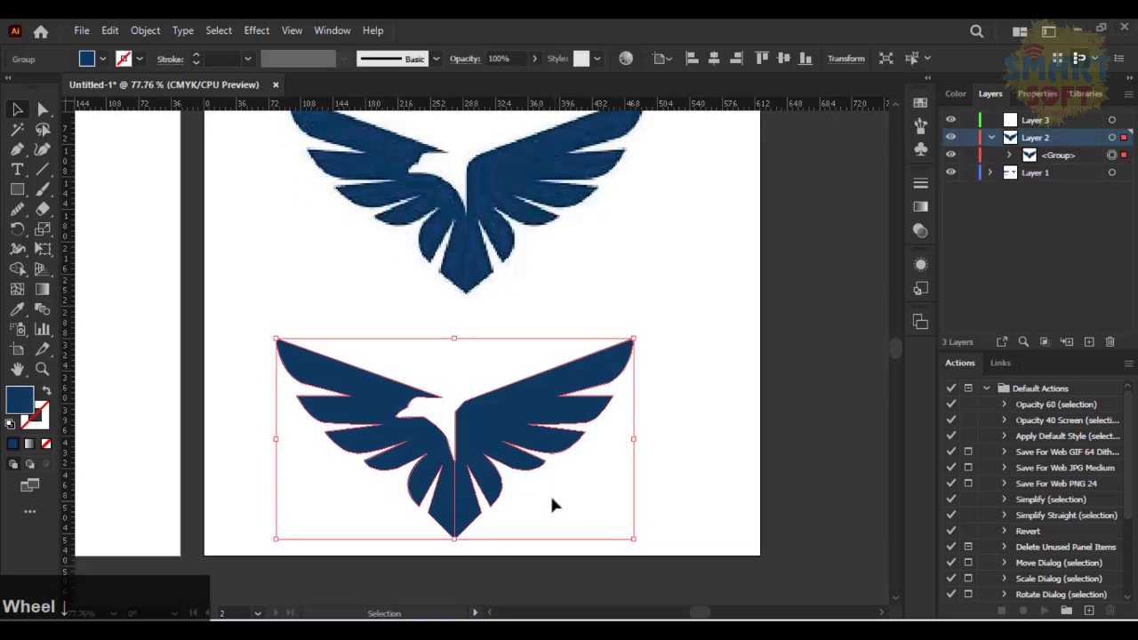
left_click_drag(480, 429, 487, 430)
left_click(767, 380)
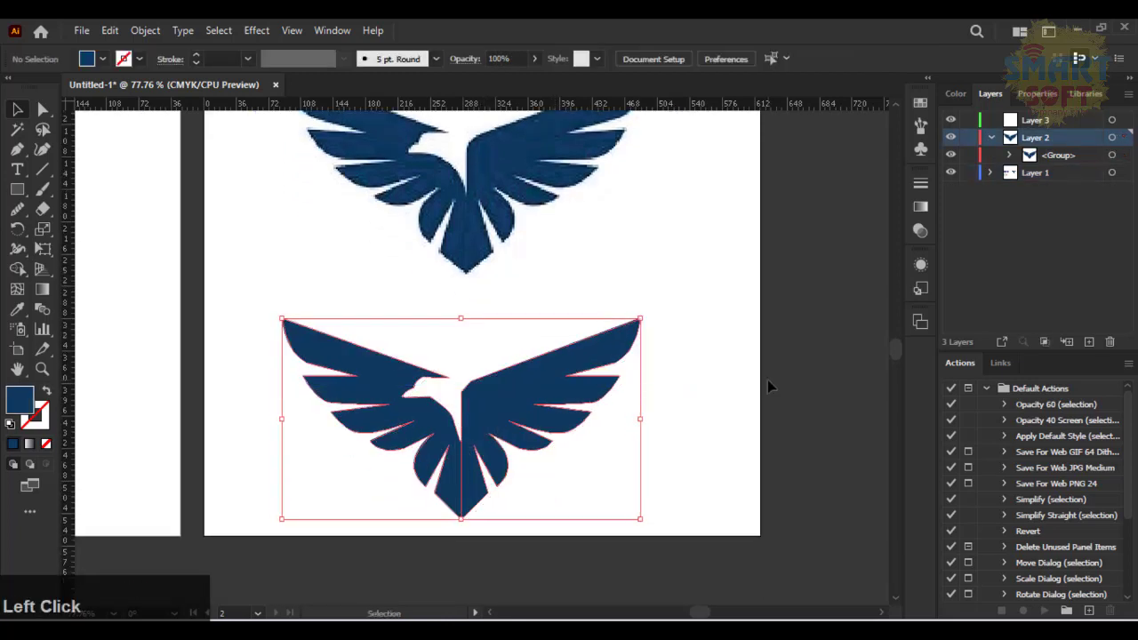
scroll(703, 451, "up", 2)
scroll(703, 452, "down", 3)
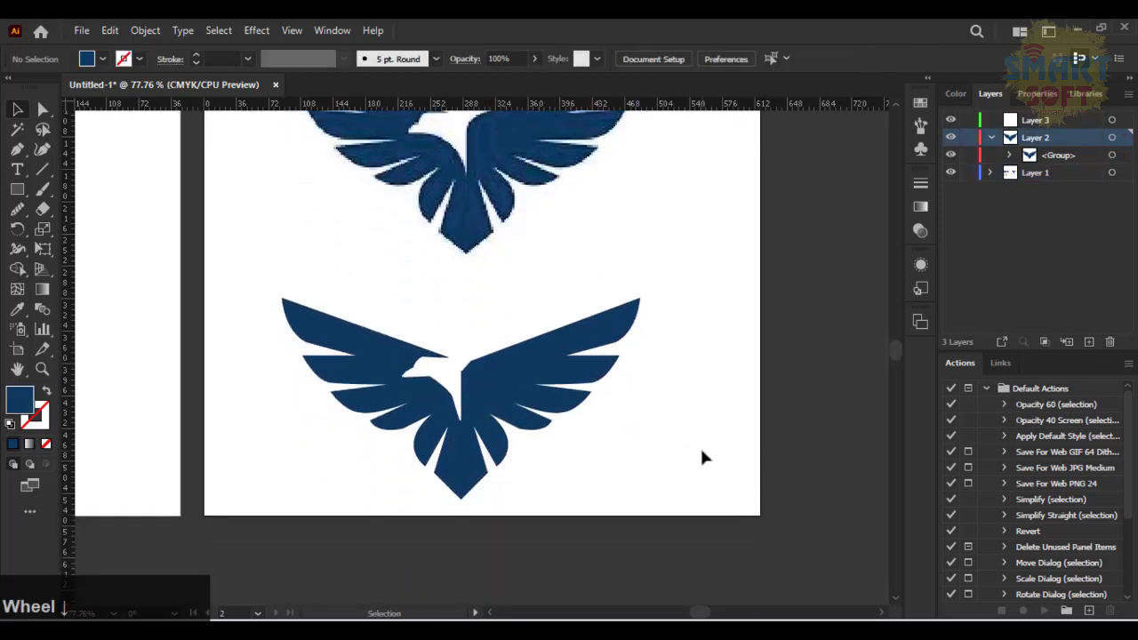
Move the reference image and the eagle logo together toward the artboard's right edge to free the drawing area, then deselect them
key("space")
left_click_drag(441, 328, 561, 393)
left_click_drag(751, 229, 822, 427)
left_click(463, 414)
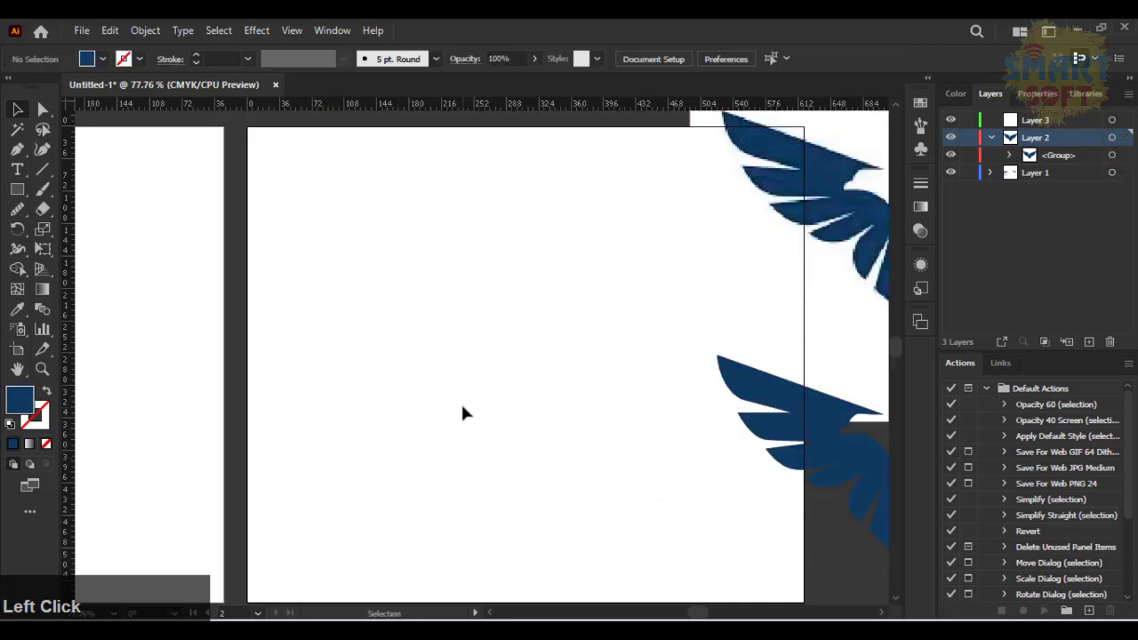
Draw a circle about 360 pt across with the Ellipse tool and move it into the artboard's empty area
right_click(16, 190)
left_click(69, 224)
left_click_drag(472, 355, 747, 531)
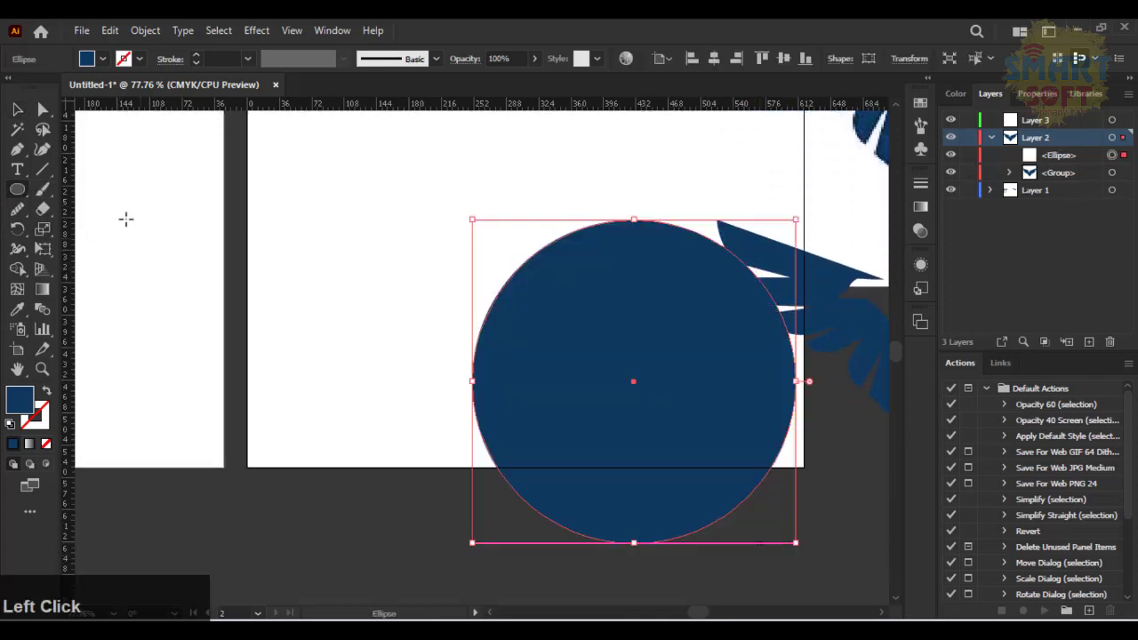
left_click(16, 108)
left_click_drag(604, 378, 487, 287)
scroll(524, 302, "up", 3)
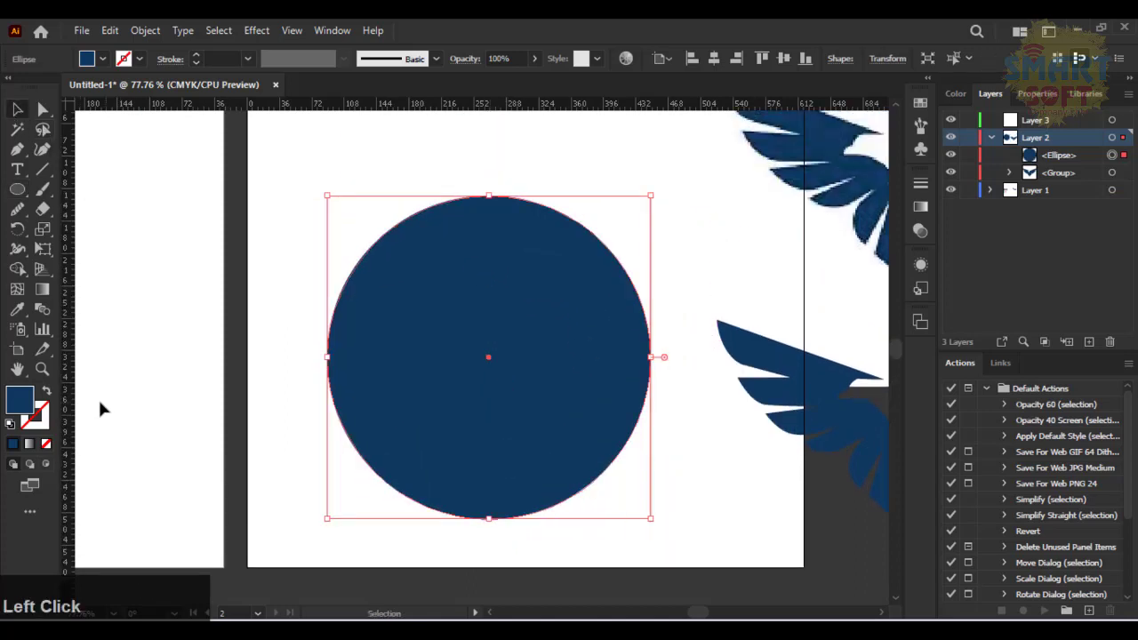
Turn the circle into an unfilled blue outline with a 4 pt stroke and move it slightly upward on the artboard
left_click(46, 394)
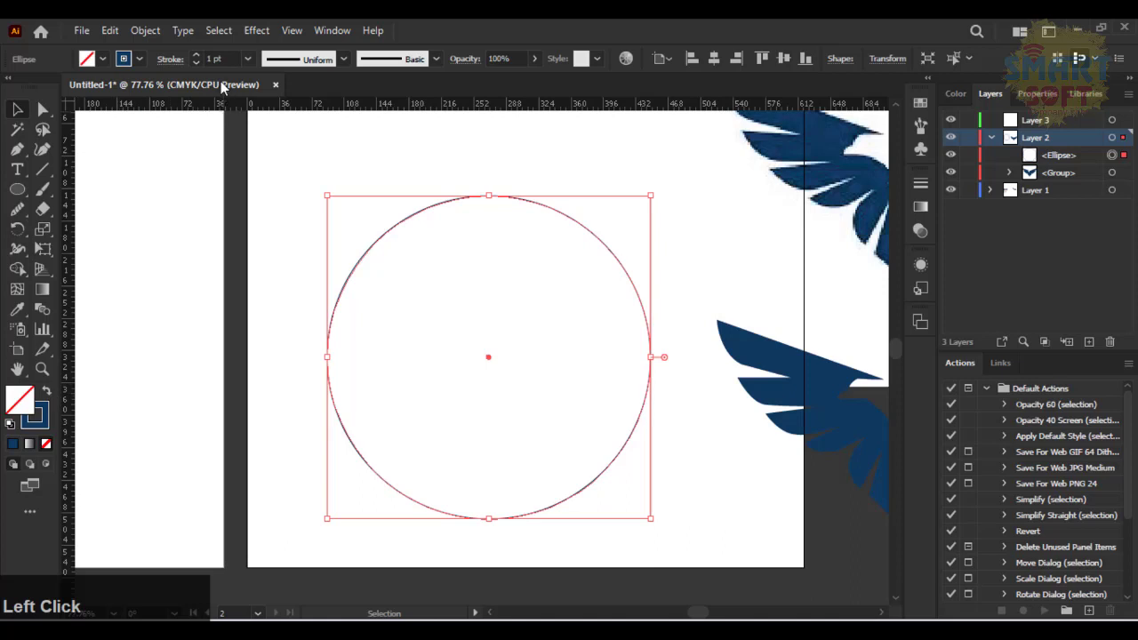
left_click(213, 57)
scroll(213, 58, "up", 2)
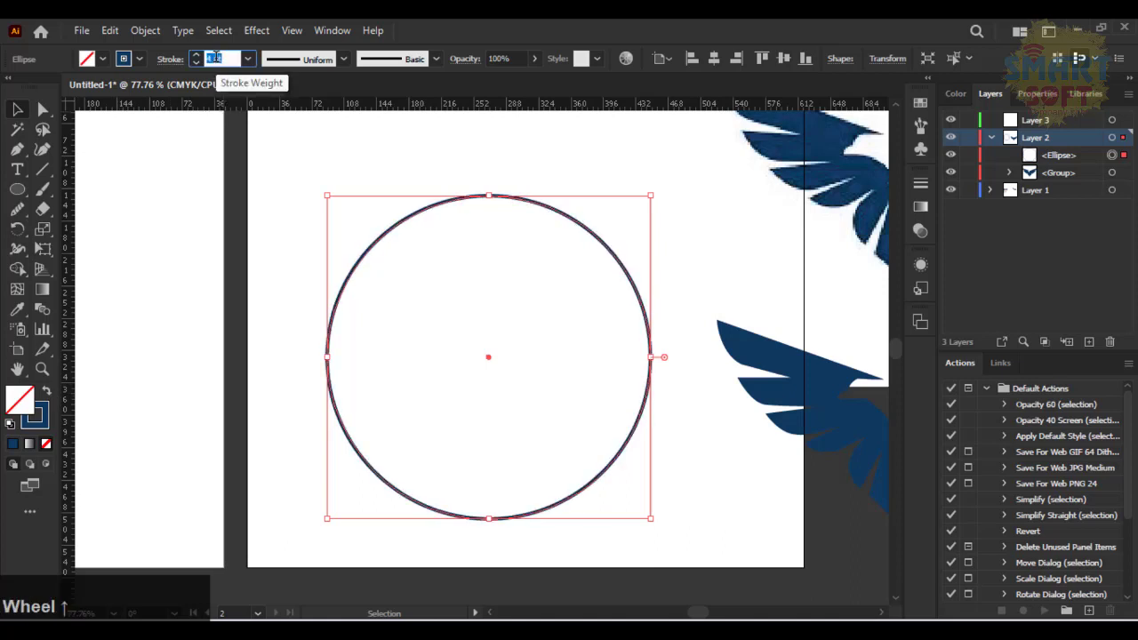
left_click(16, 108)
left_click(388, 194)
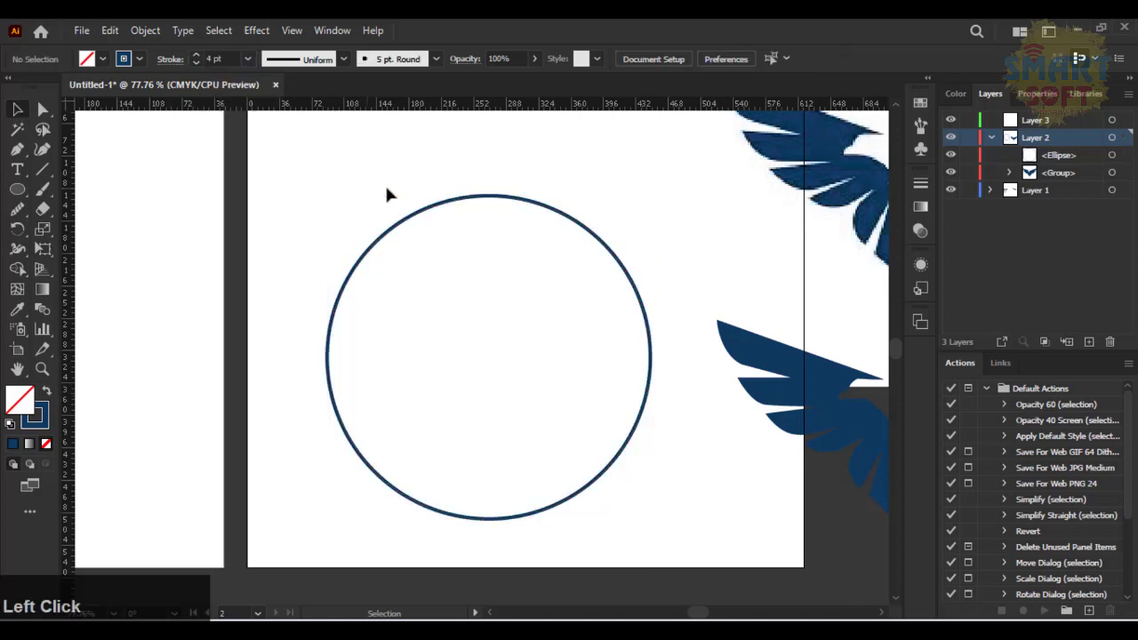
left_click_drag(448, 203, 435, 167)
Paste a copy of the circle behind it and scale the copy from its center to about 300 pt across
key("ctrl")
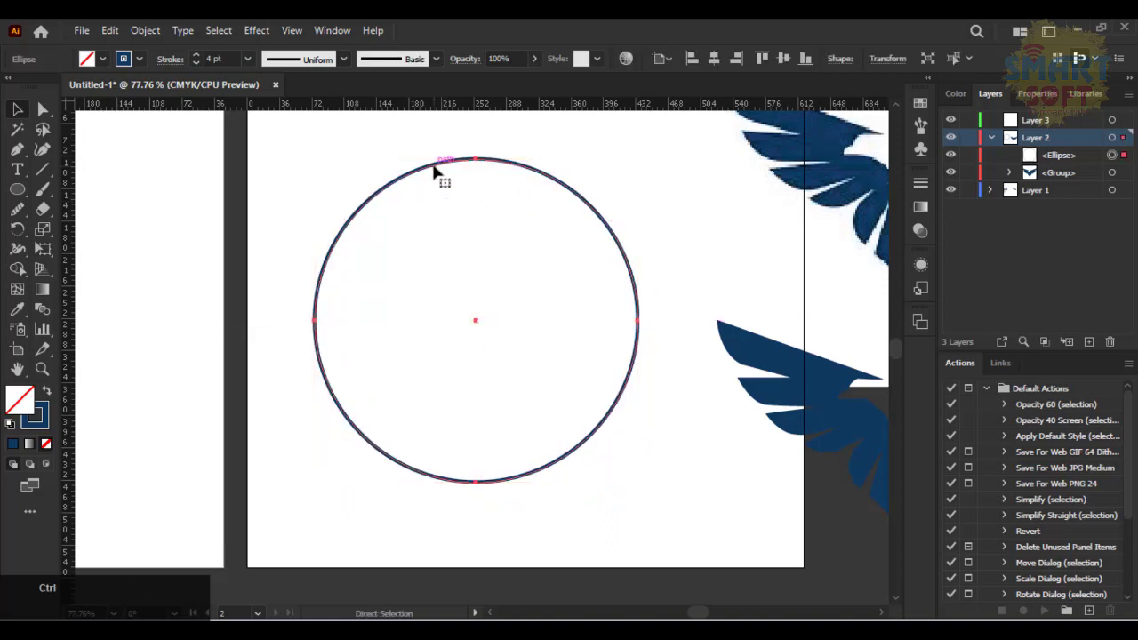
key("ctrl+b")
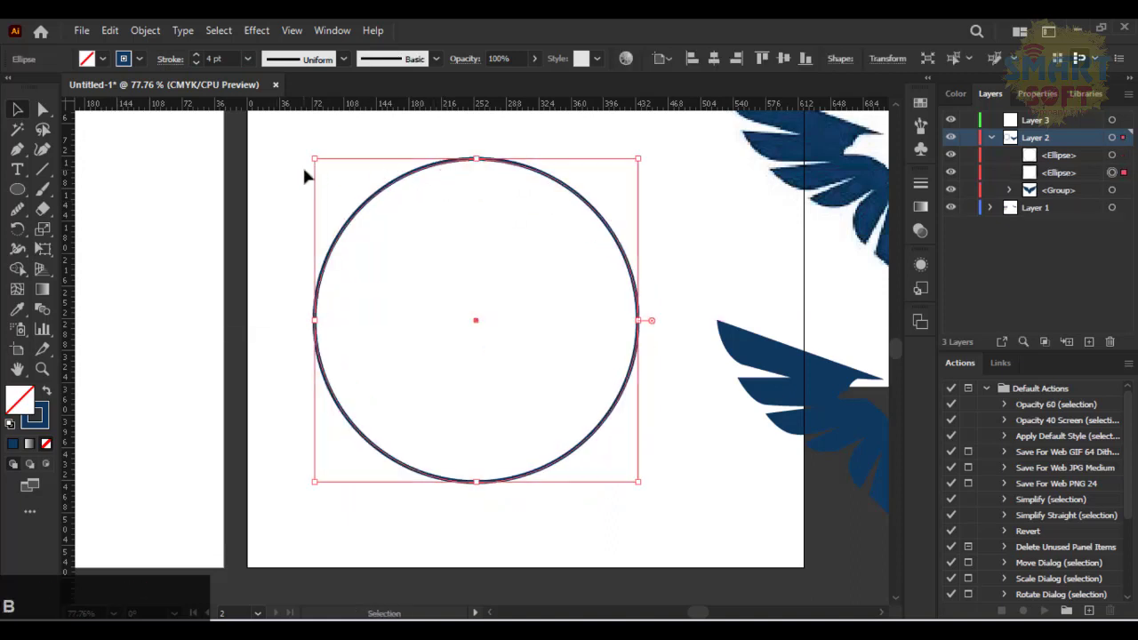
key("shift")
left_click_drag(313, 159, 340, 183)
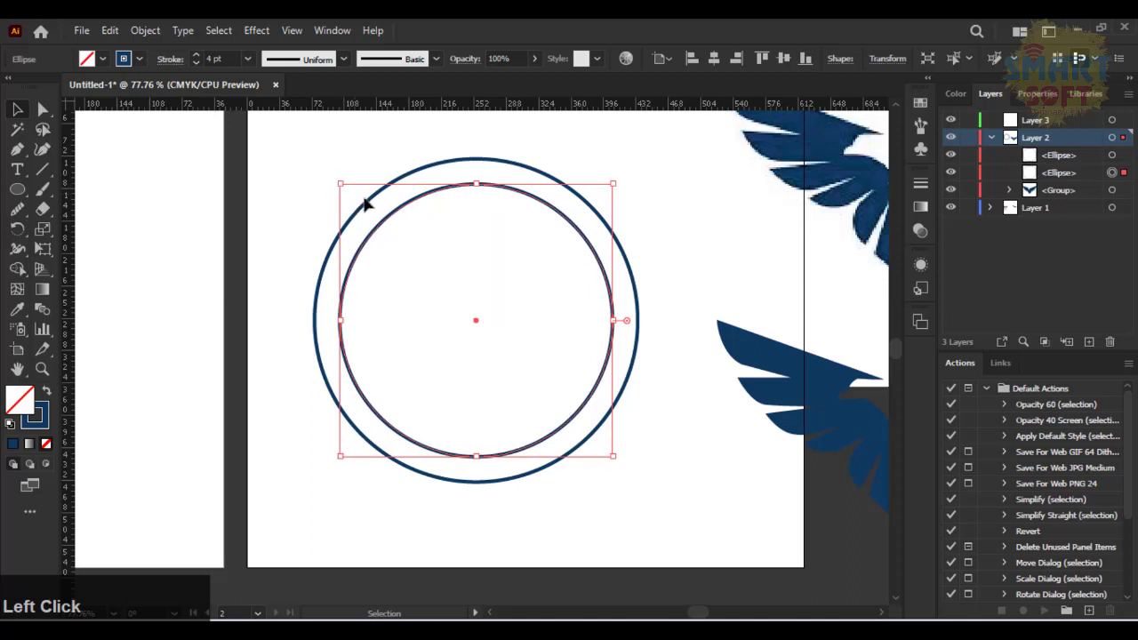
Duplicate the inner circle in place in front of the original and deselect it
key("ctrl+c")
key("ctrl+f")
left_click(380, 224)
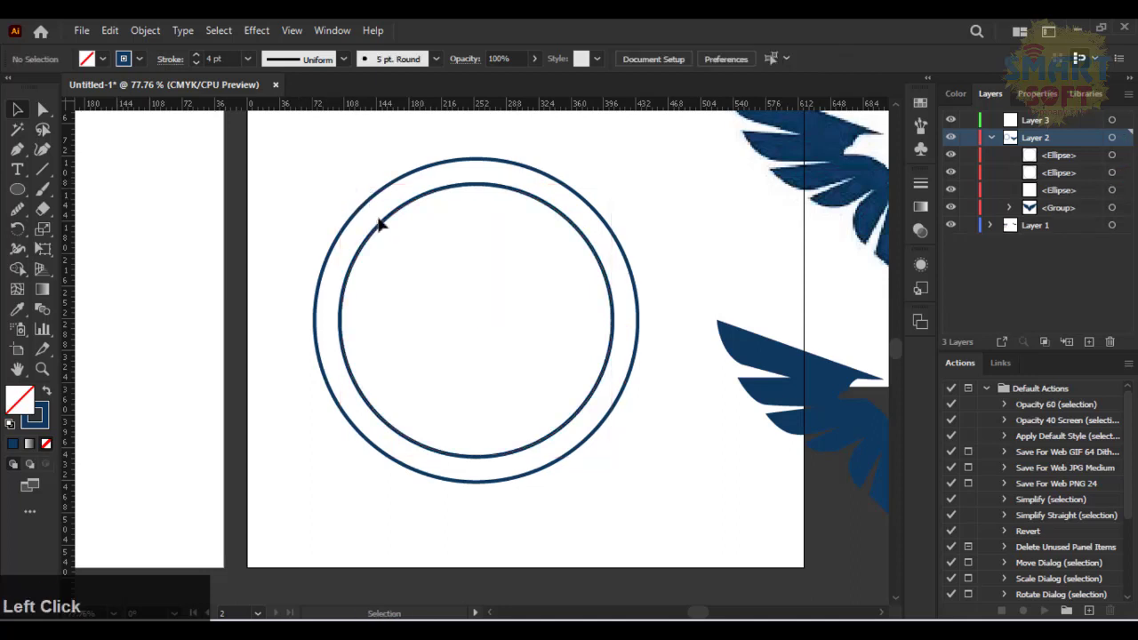
Turn one inner circle into a text path with the Type on a Path tool, starting the placeholder text near its top
left_click(381, 236)
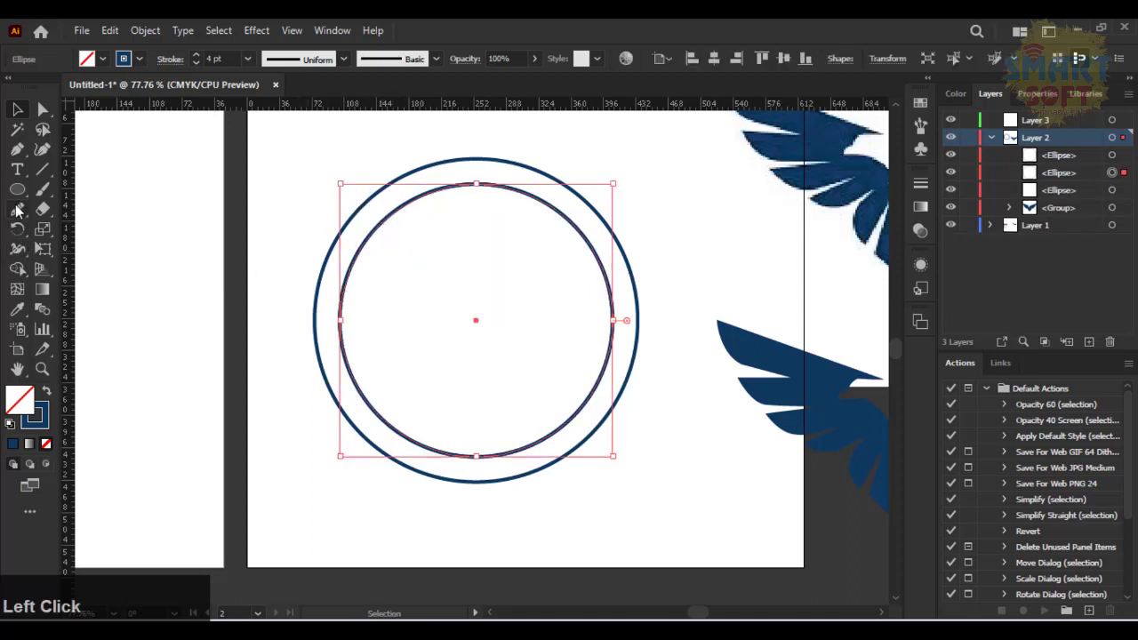
left_click(17, 168)
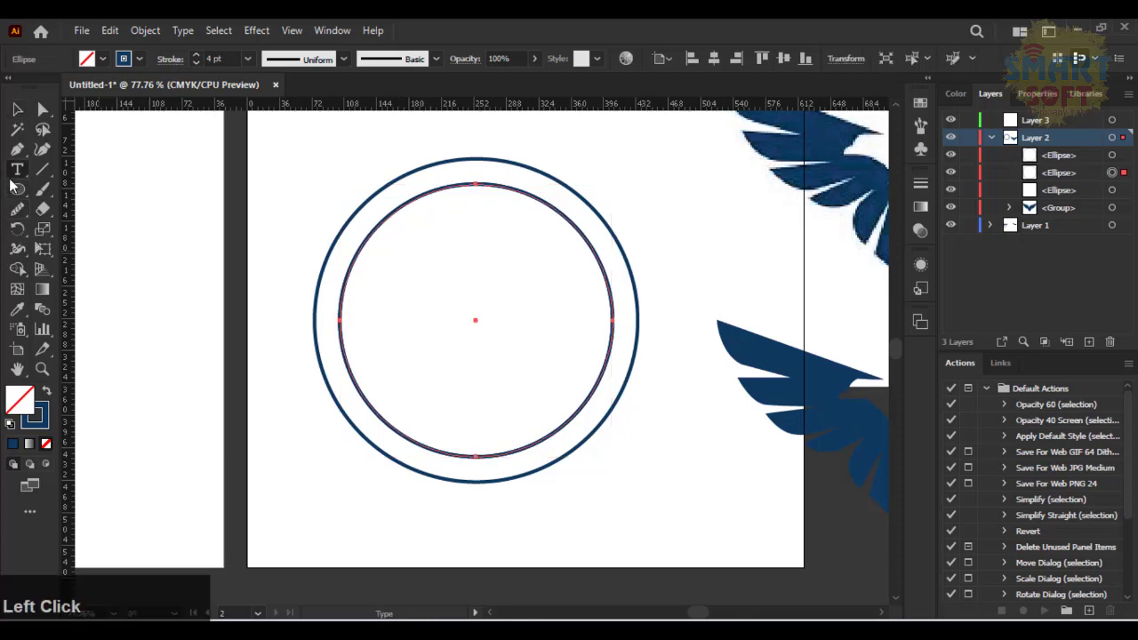
right_click(17, 169)
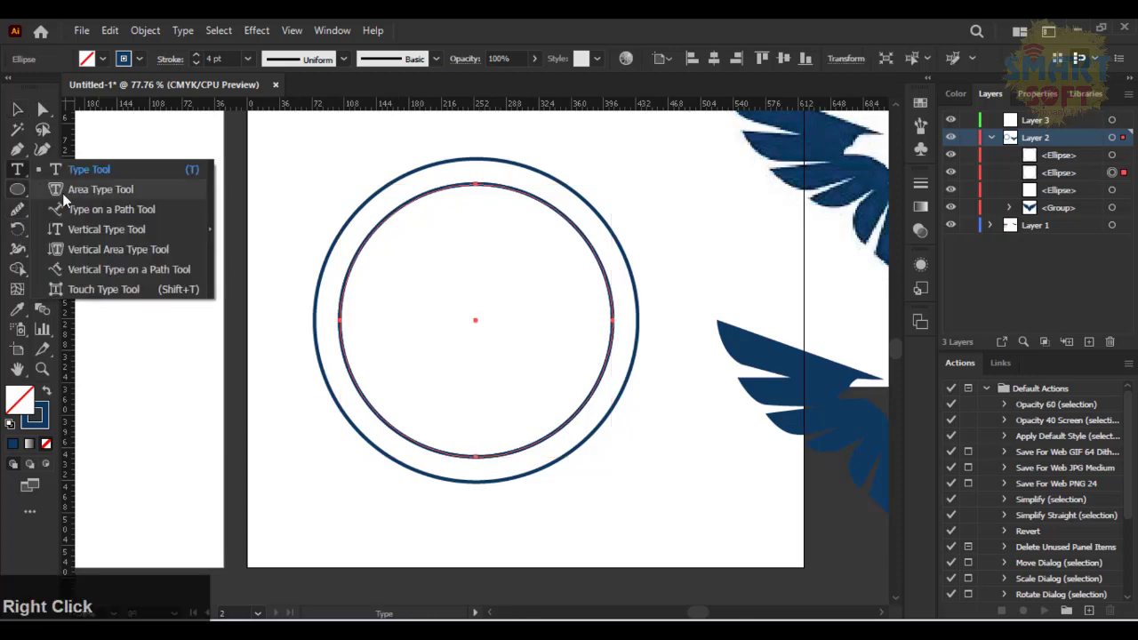
left_click(138, 209)
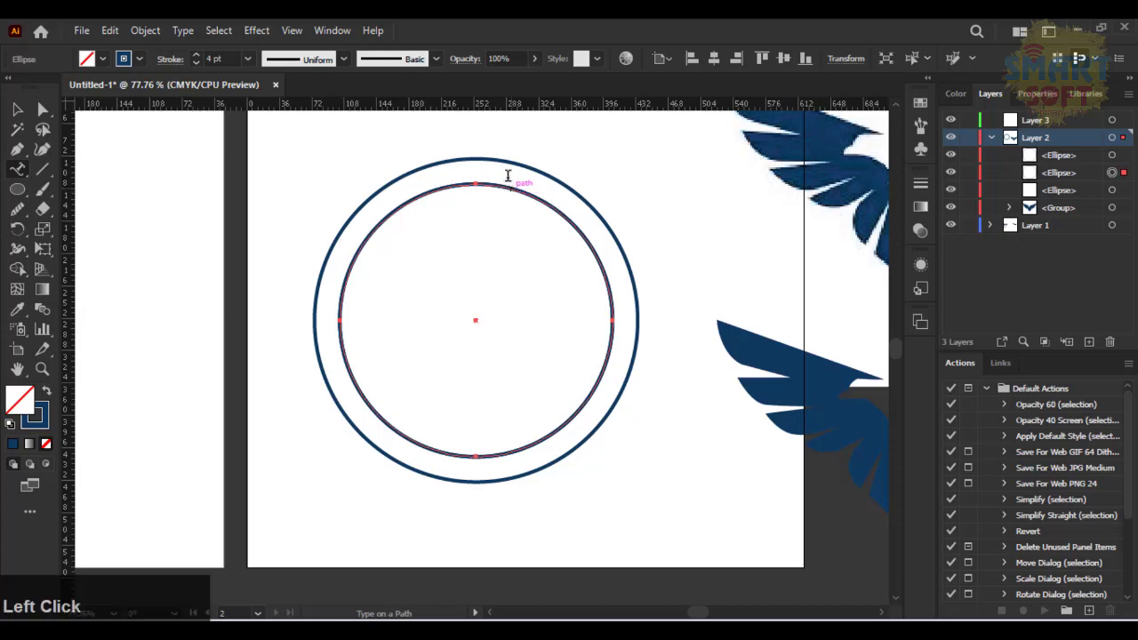
left_click(507, 175)
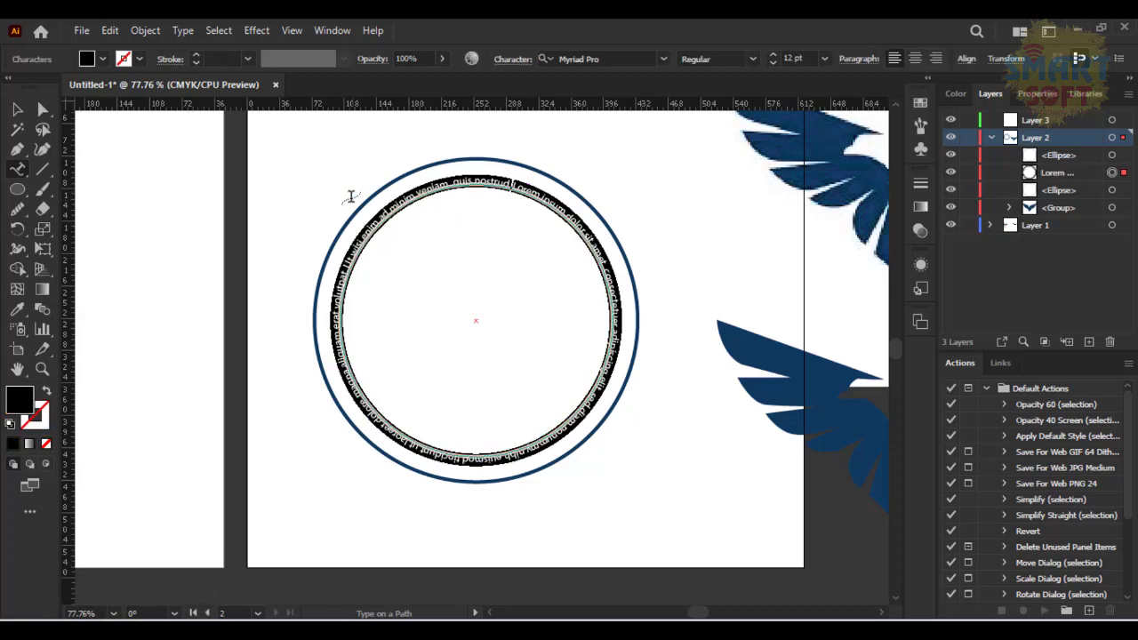
Set the font size of the circular placeholder text to 21 pt
left_click(797, 58)
scroll(806, 59, "up", 4)
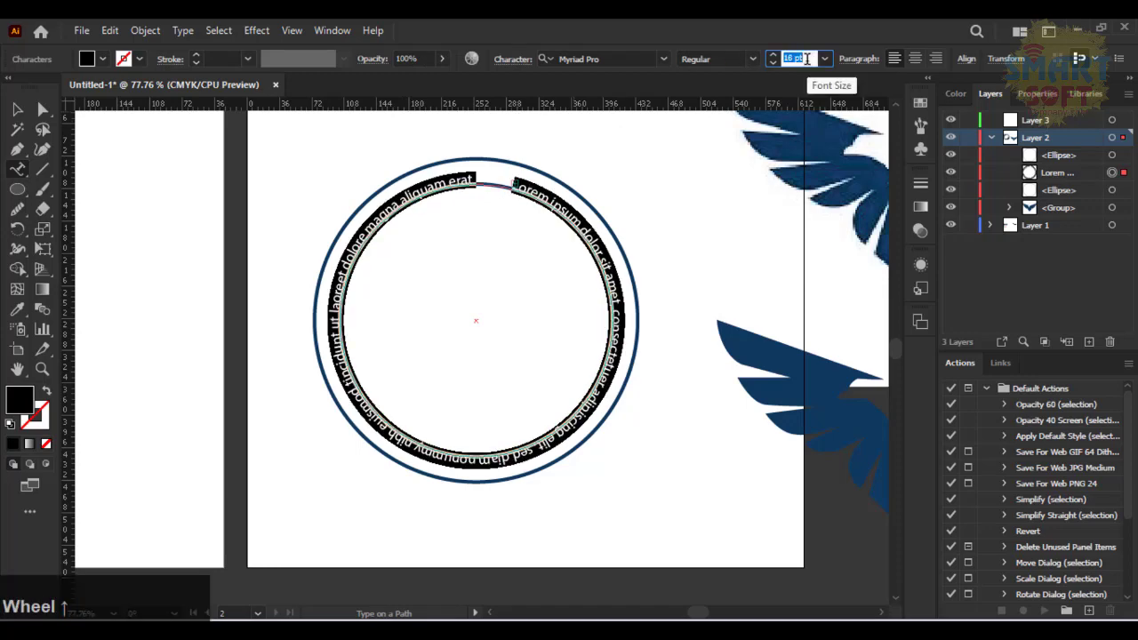
scroll(806, 59, "up", 3)
scroll(807, 59, "up", 1)
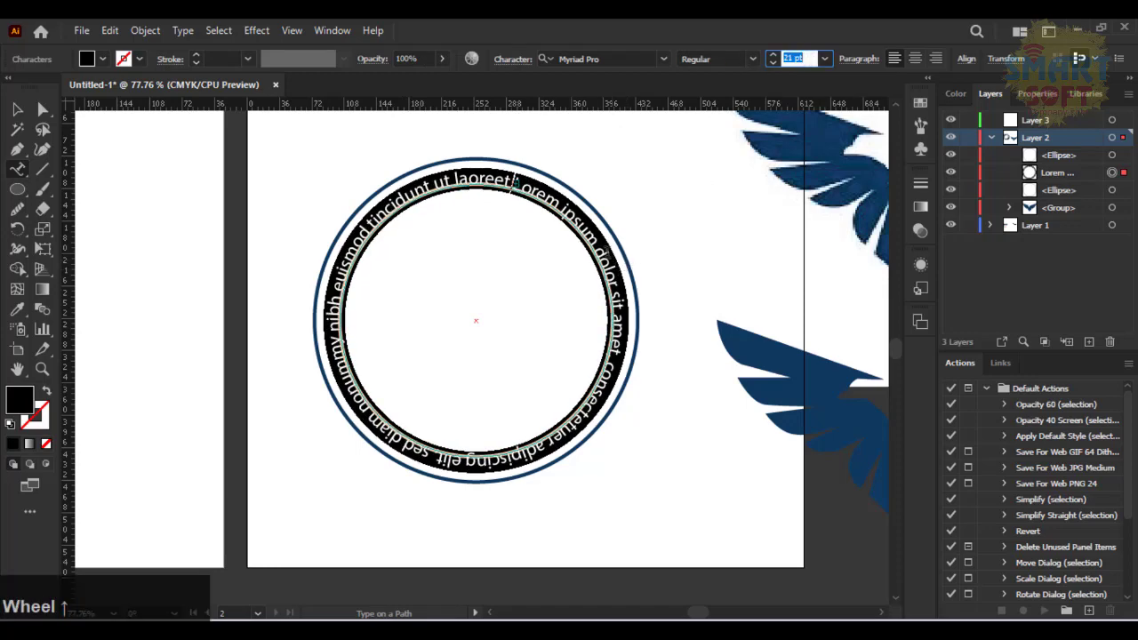
Shorten the circular placeholder text to "snibh euismod tincidunt ut laoreet dolor" by cutting that portion, deleting the rest and pasting it back
left_click_drag(576, 220, 325, 327)
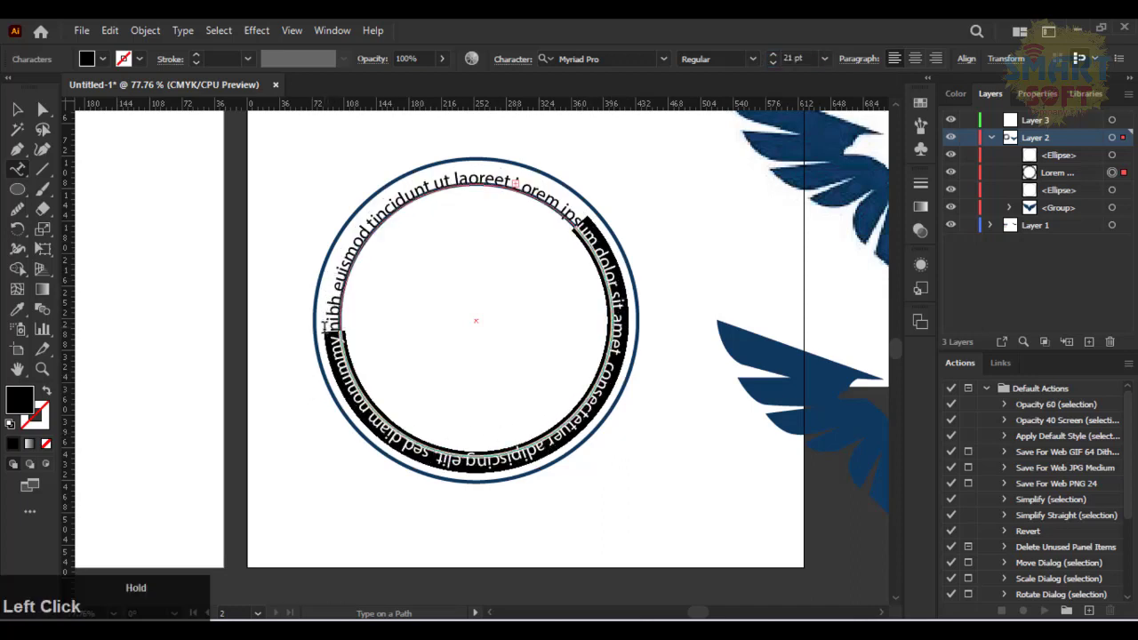
key("BackSpace")
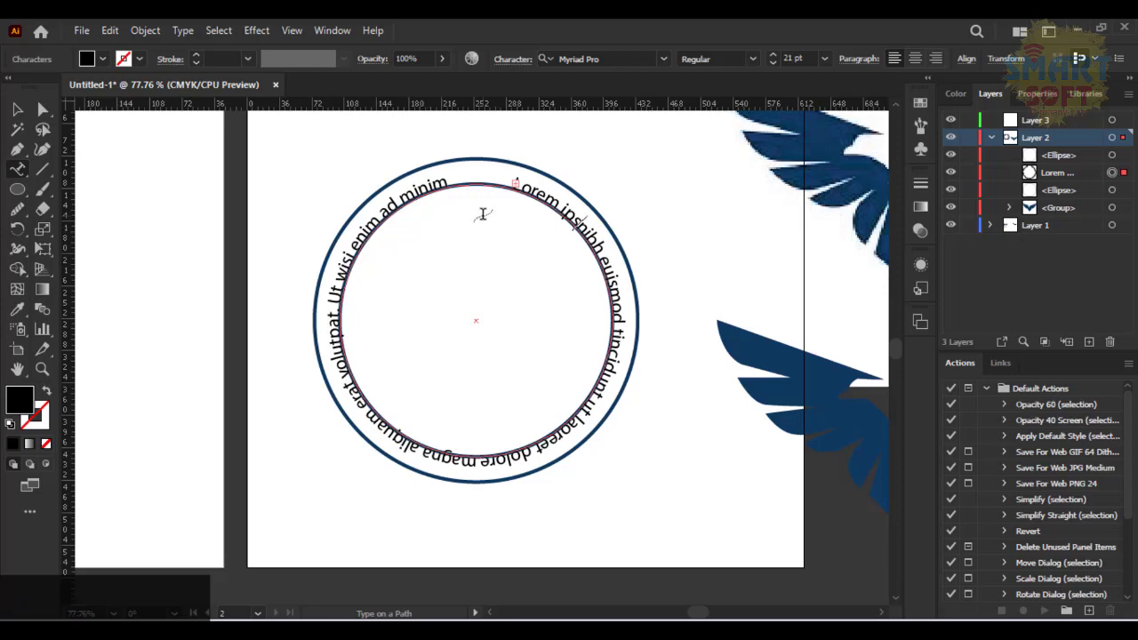
left_click_drag(573, 219, 492, 458)
key("ctrl+x")
key("ctrl+a")
key("BackSpace")
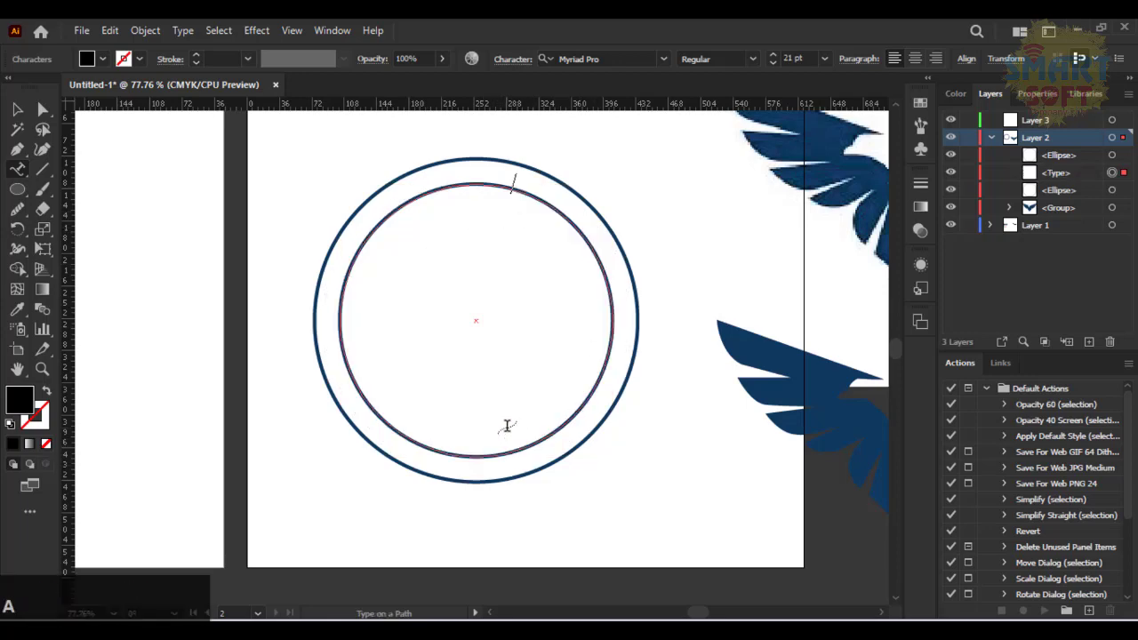
key("ctrl+v")
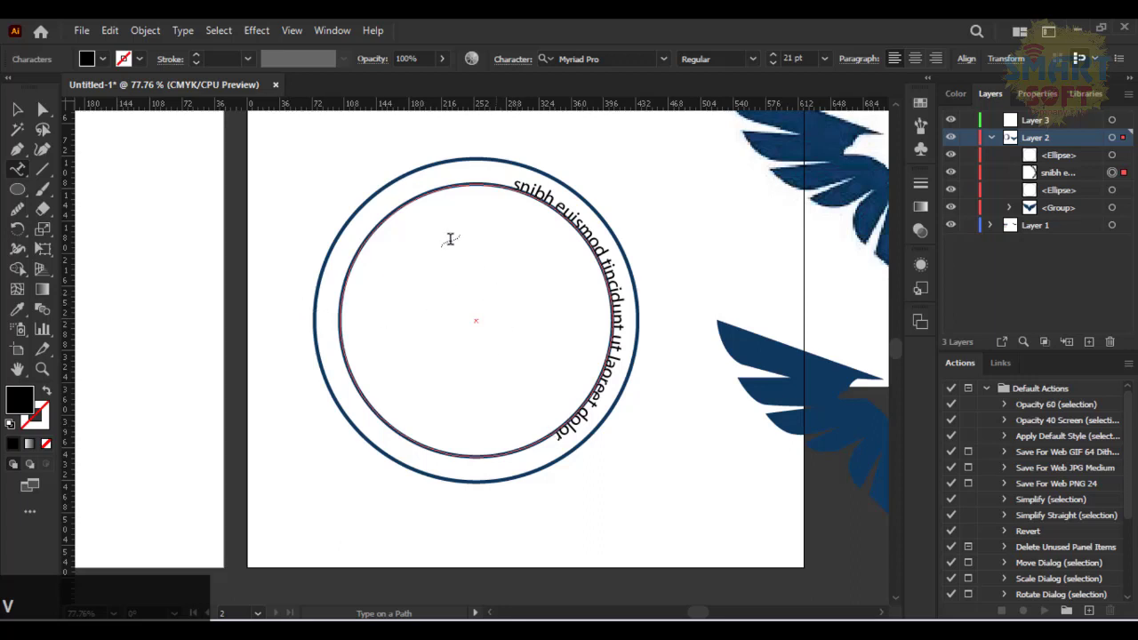
key("ctrl")
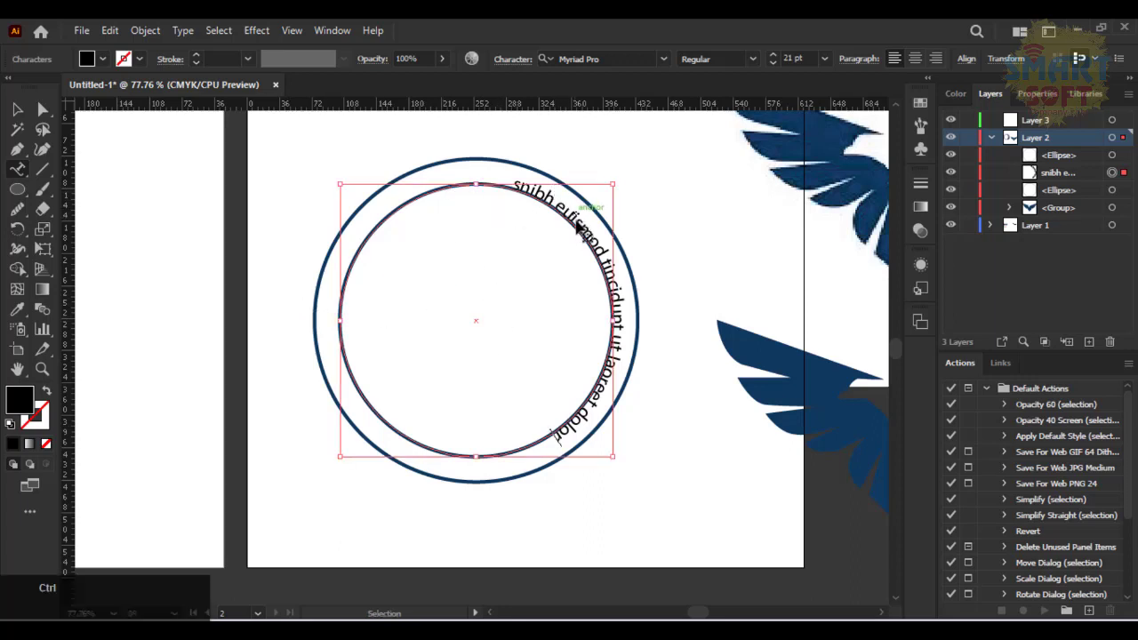
key("alt")
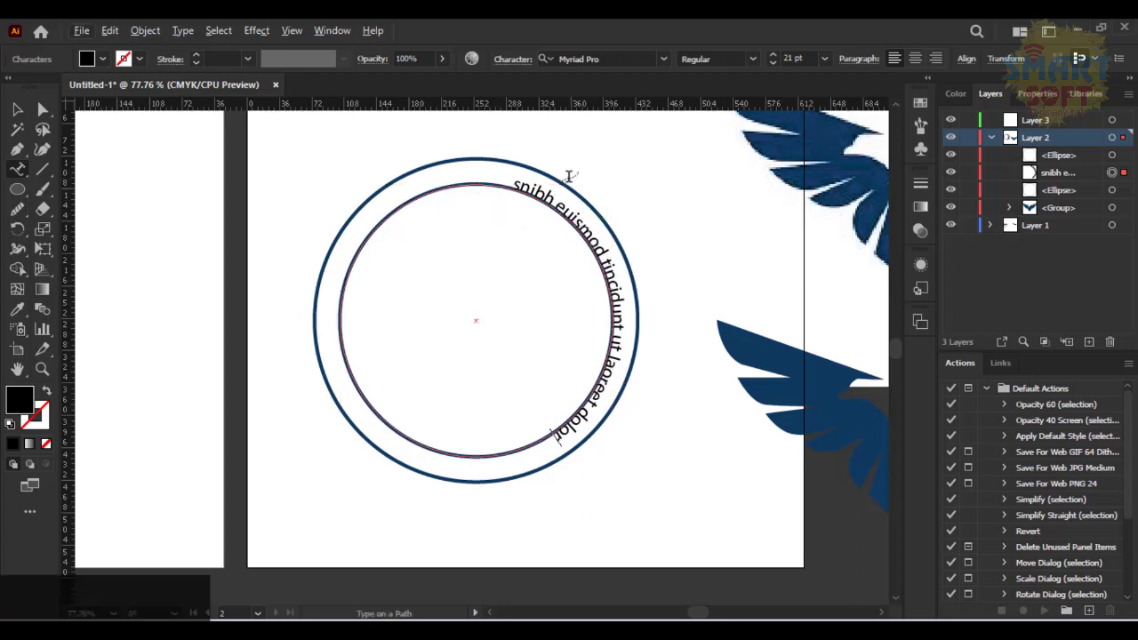
left_click(556, 203)
key("ctrl+a")
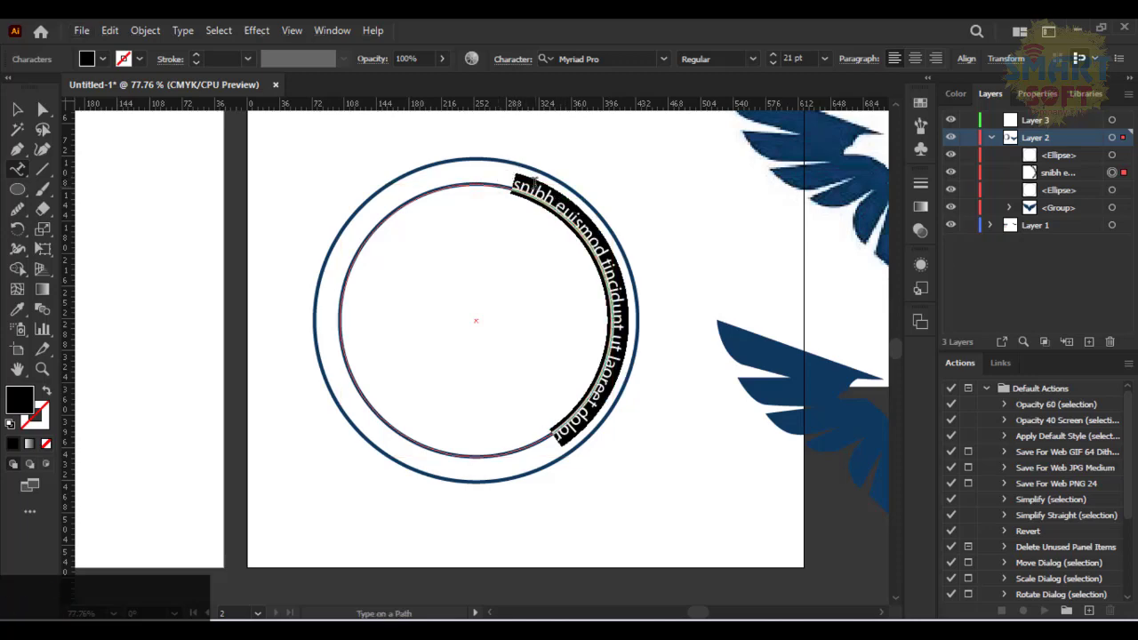
left_click(519, 173)
key("space")
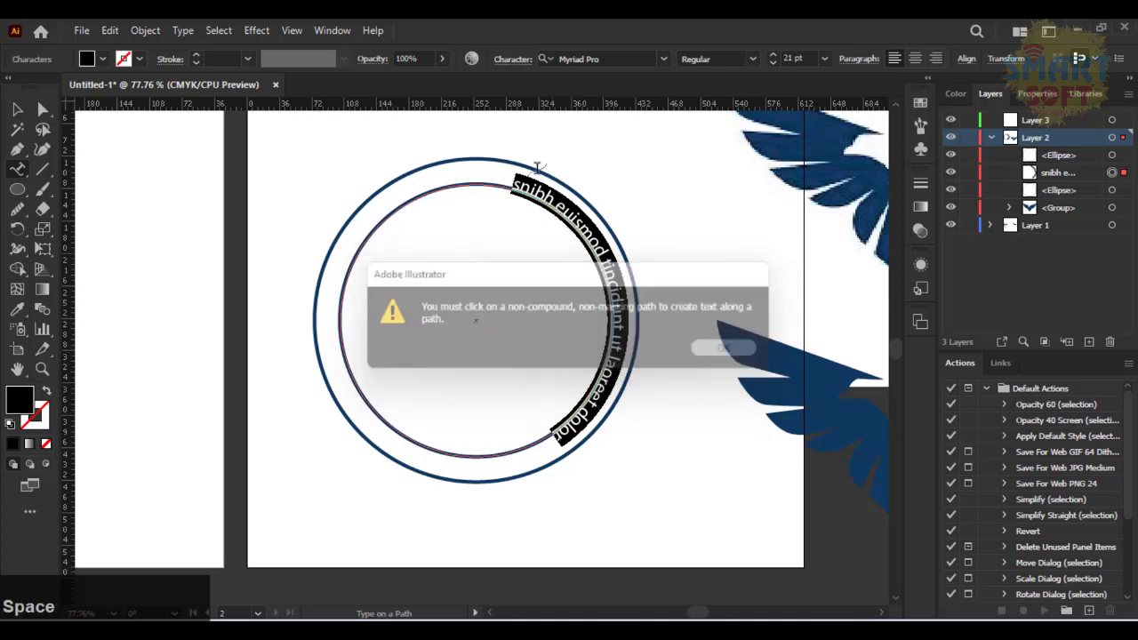
left_click(524, 185)
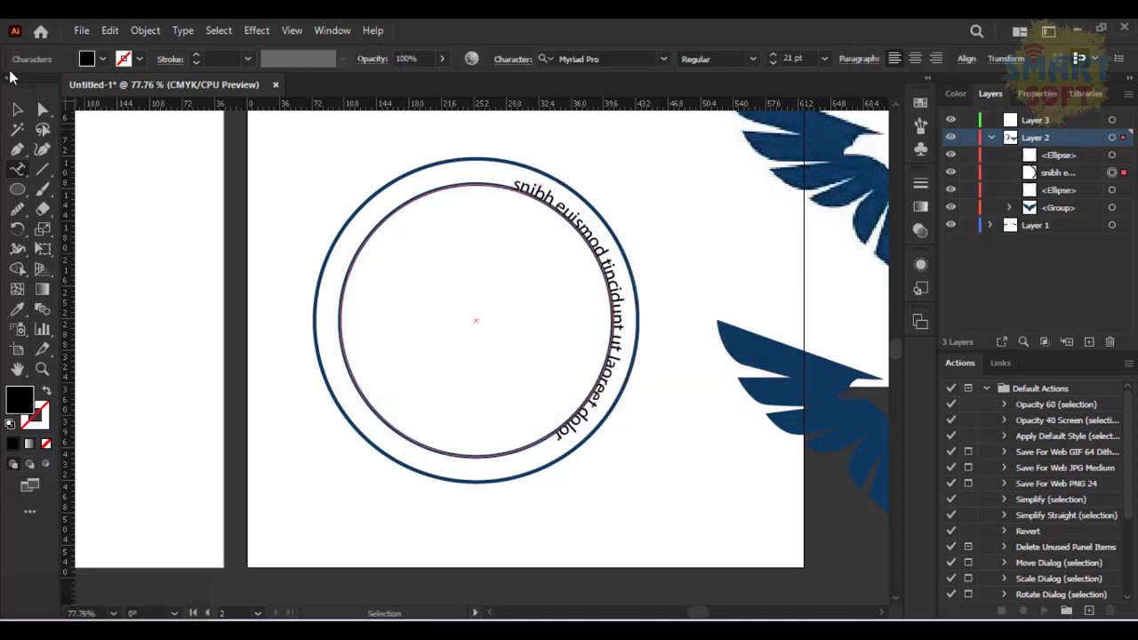
Try to shift the start bracket of the circular text with the Direct Selection tool, then undo the change
left_click(44, 111)
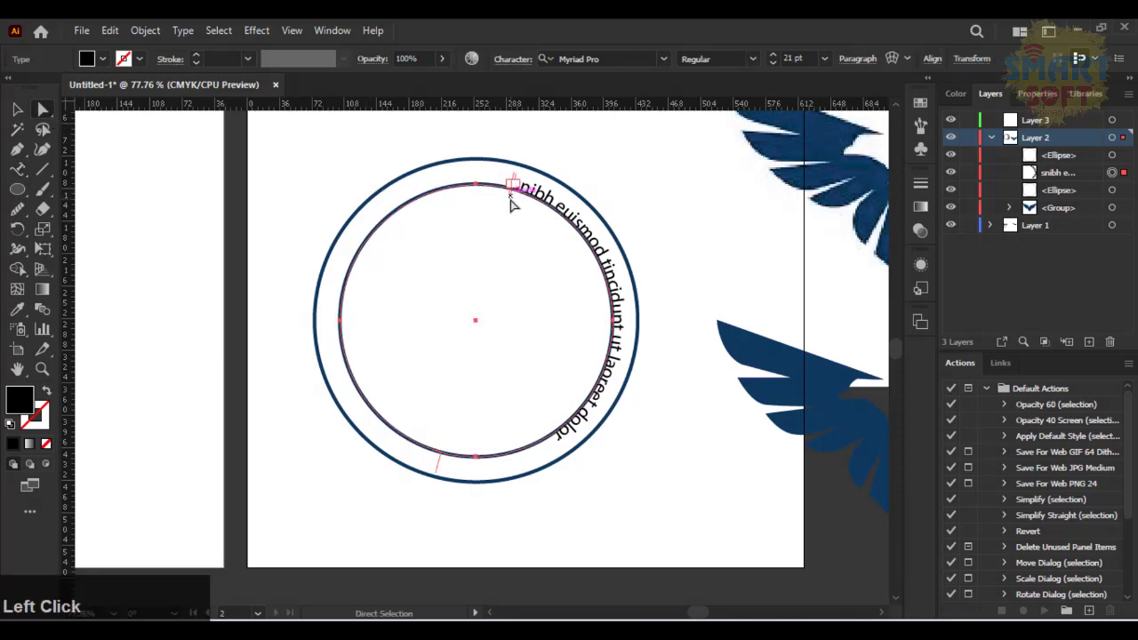
mouse_move(511, 185)
left_mouse_down()
mouse_move(584, 206)
mouse_move(545, 216)
mouse_move(523, 203)
left_mouse_up()
key("ctrl+z")
Shift the circular text counterclockwise by its end bracket, starting it on the upper-left arc of the inner circle
key("ctrl+plus")
key("ctrl+plus")
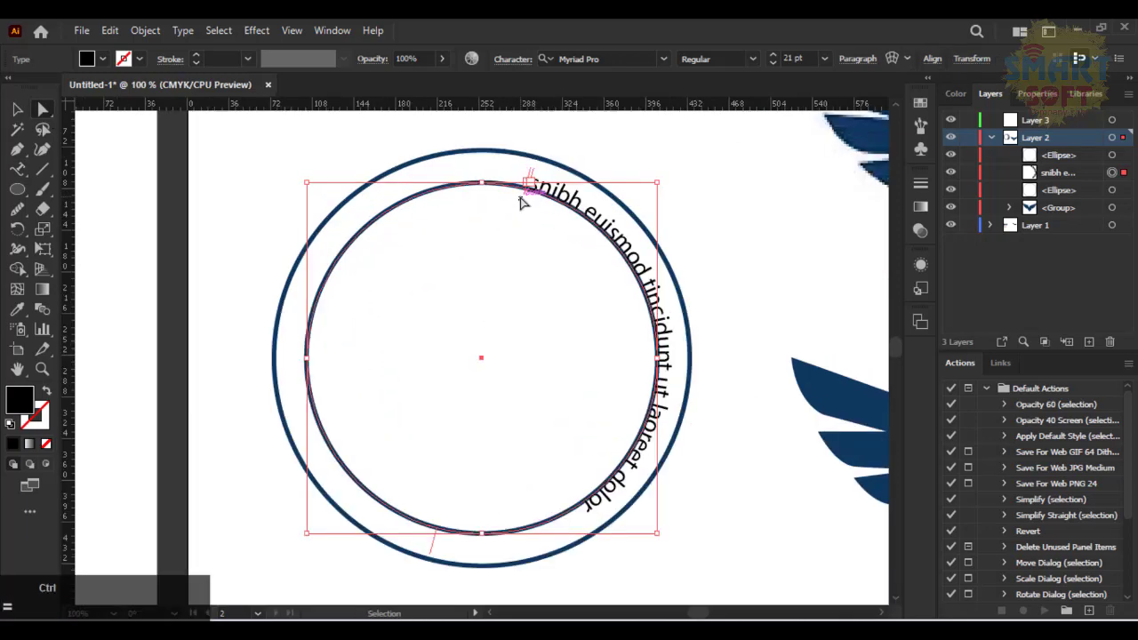
scroll(544, 228, "down", 3)
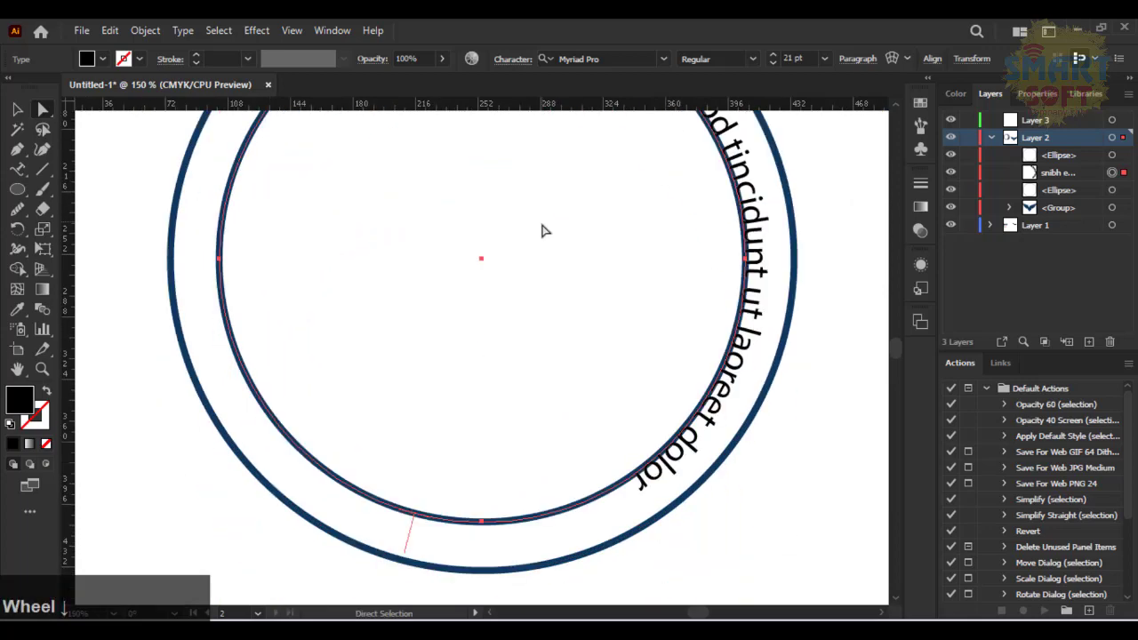
scroll(545, 233, "up", 6)
scroll(542, 245, "down", 8)
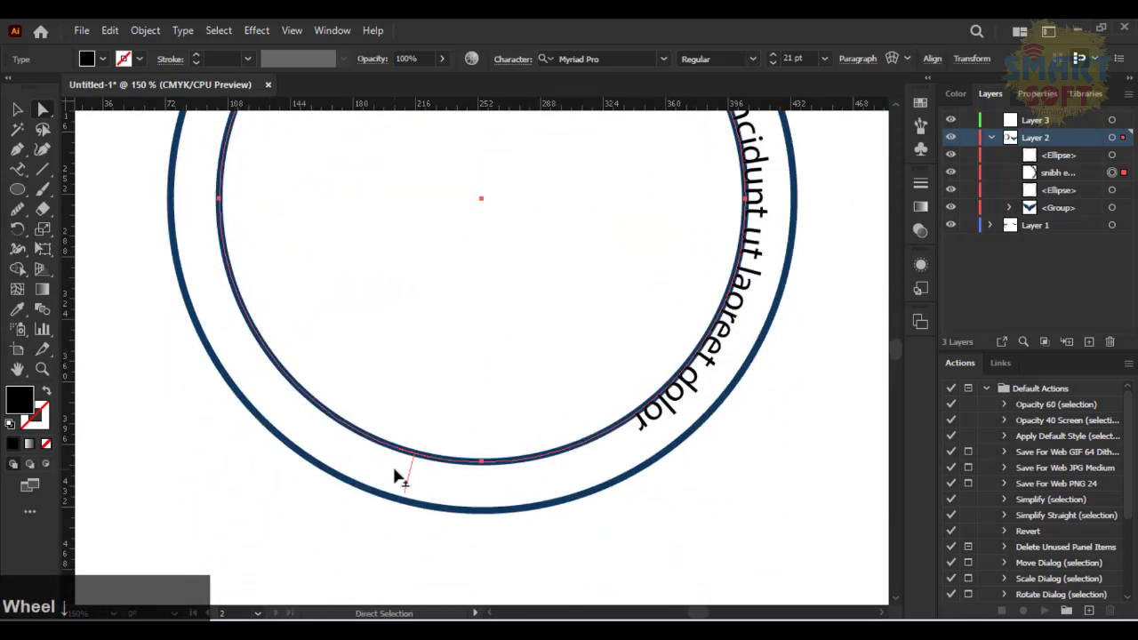
left_click_drag(409, 478, 708, 415)
scroll(526, 407, "up", 1)
scroll(527, 407, "up", 5)
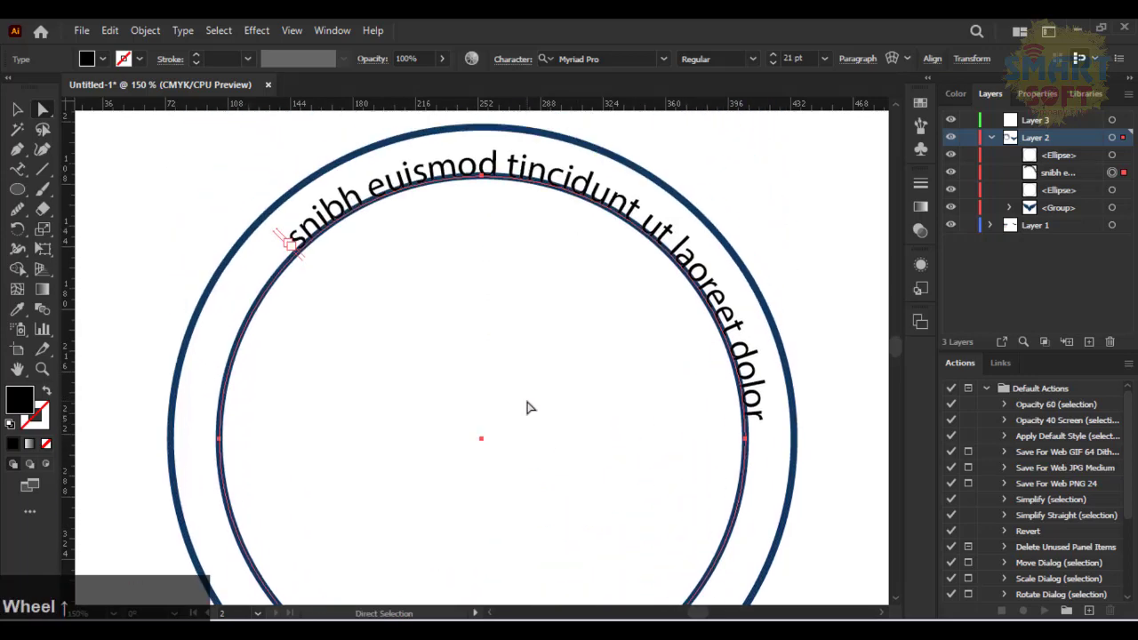
Move the circular text's start and end brackets to roughly center the wording over the ring's top, adding a horizontal guide near the middle
key("ctrl")
key("ctrl+minus")
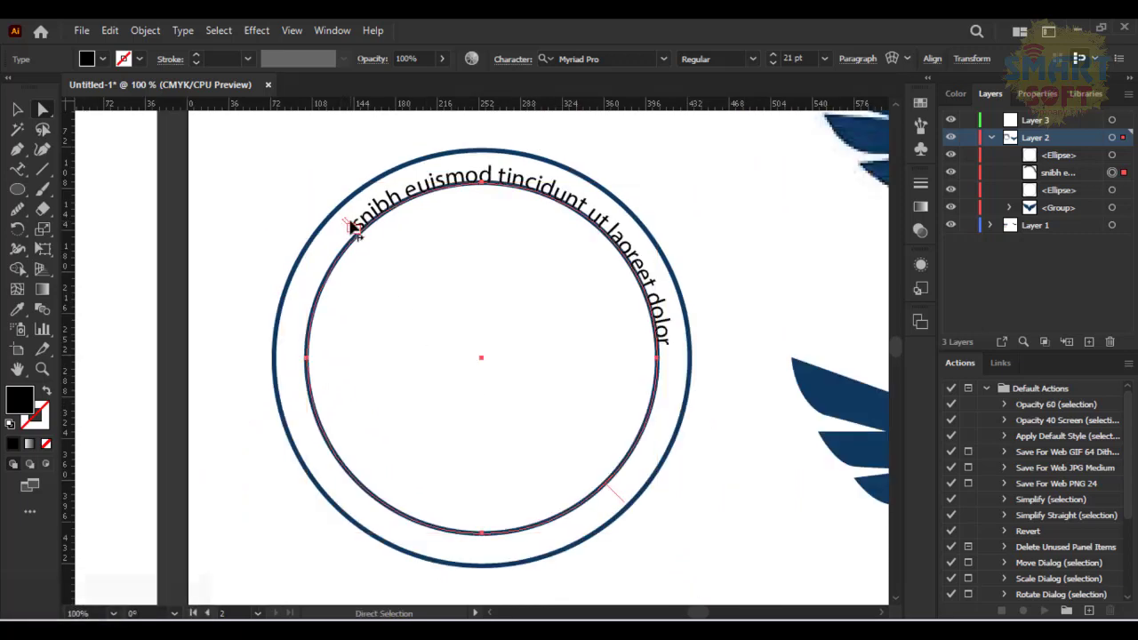
left_click_drag(347, 226, 285, 366)
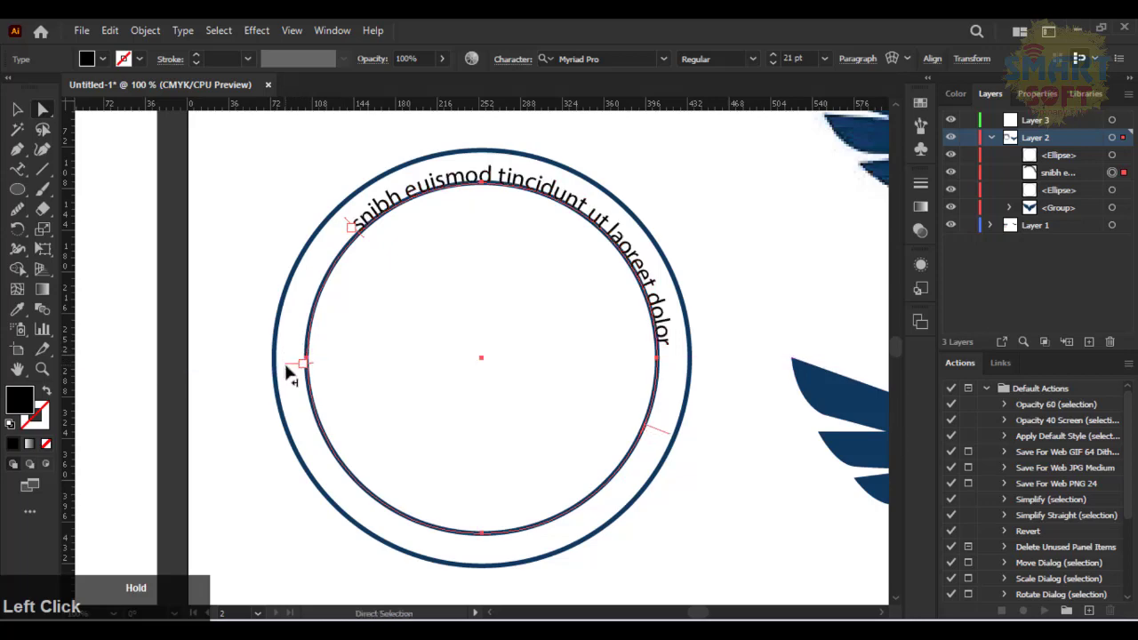
left_click_drag(394, 102, 440, 361)
left_click_drag(659, 436, 676, 372)
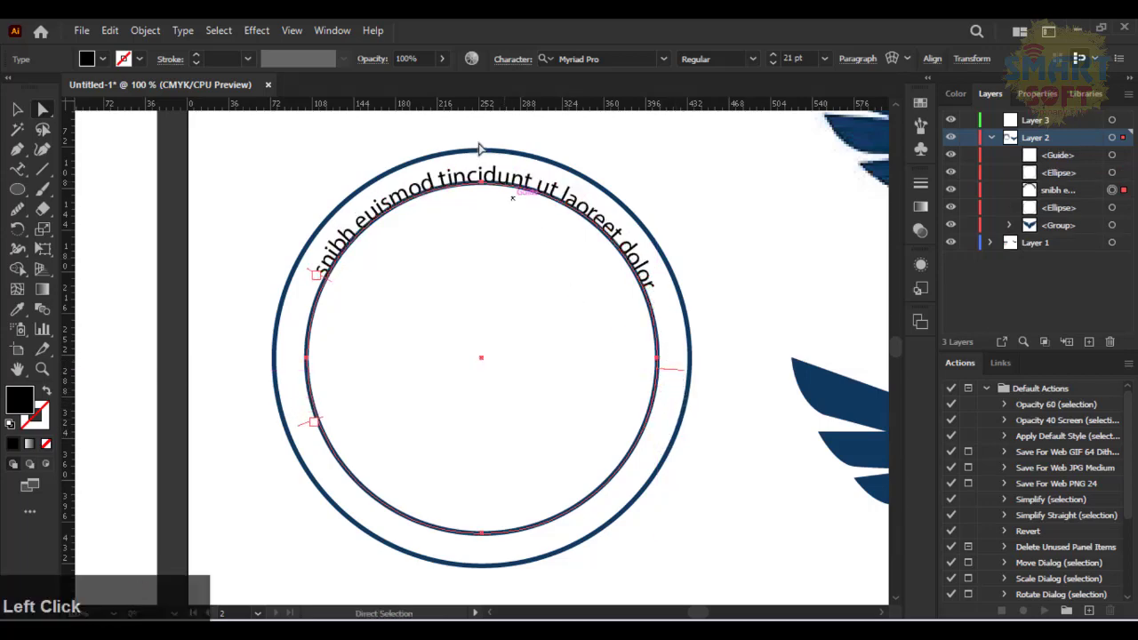
Add a second horizontal guide and move the circular text's end bracket slightly up to even out the wording's two ends
left_click_drag(459, 105, 569, 298)
left_click_drag(680, 361, 680, 364)
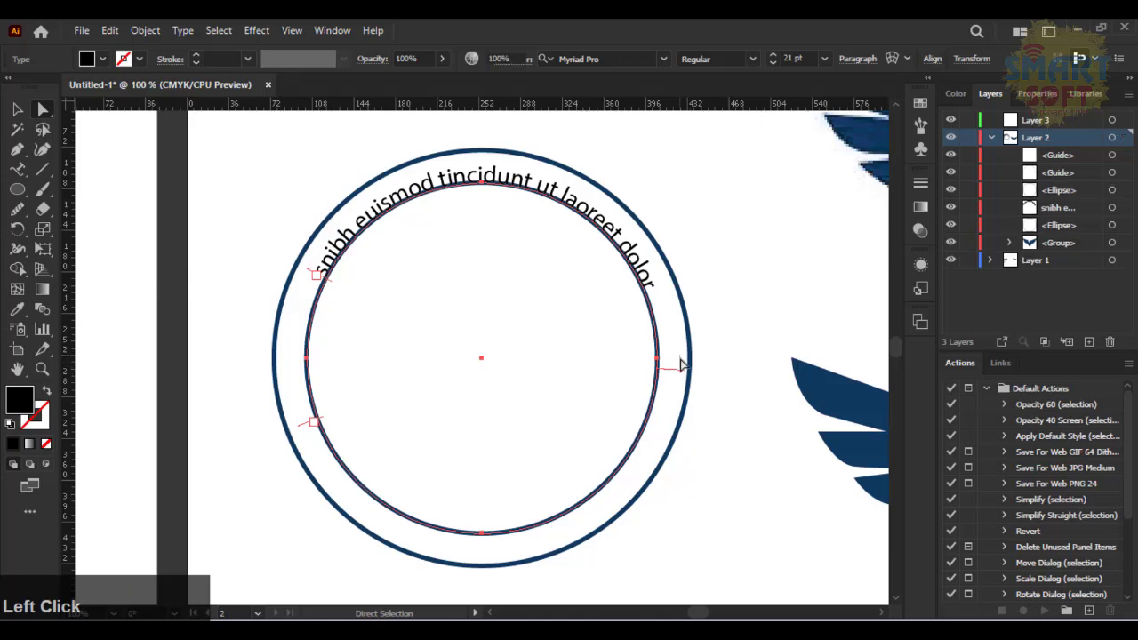
left_click(681, 365)
left_click(648, 286)
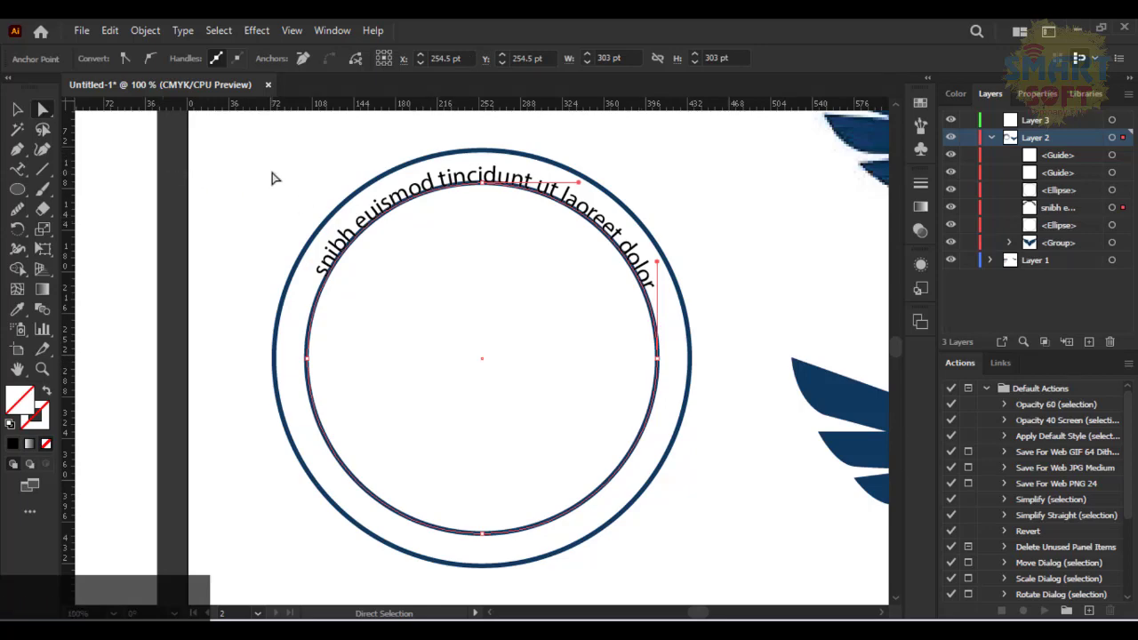
left_click(372, 226)
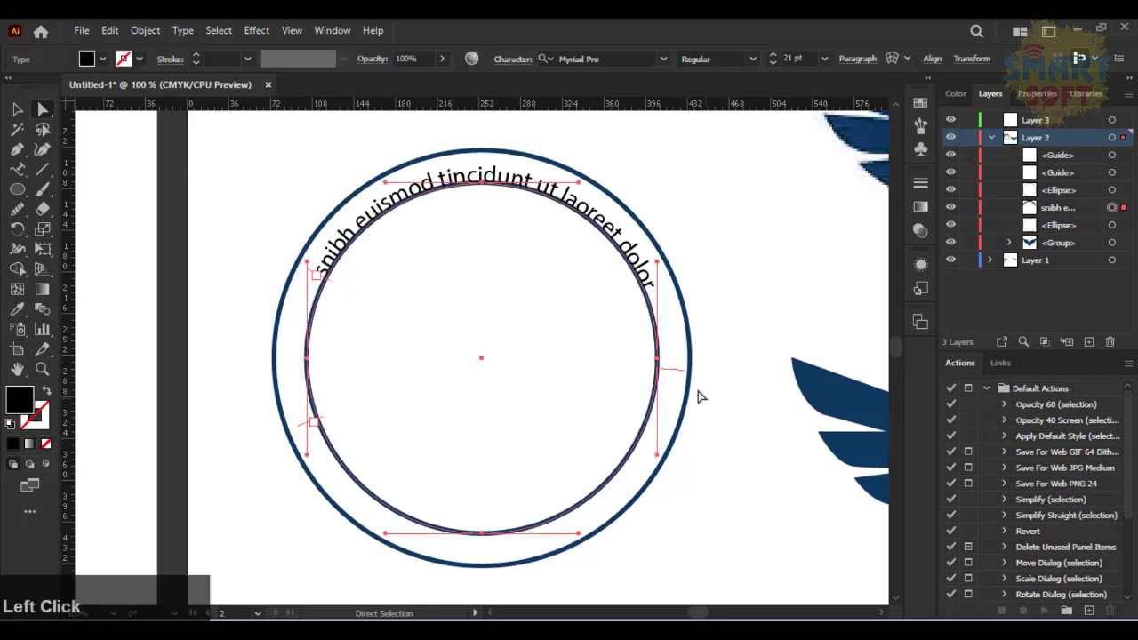
left_click_drag(680, 370, 680, 364)
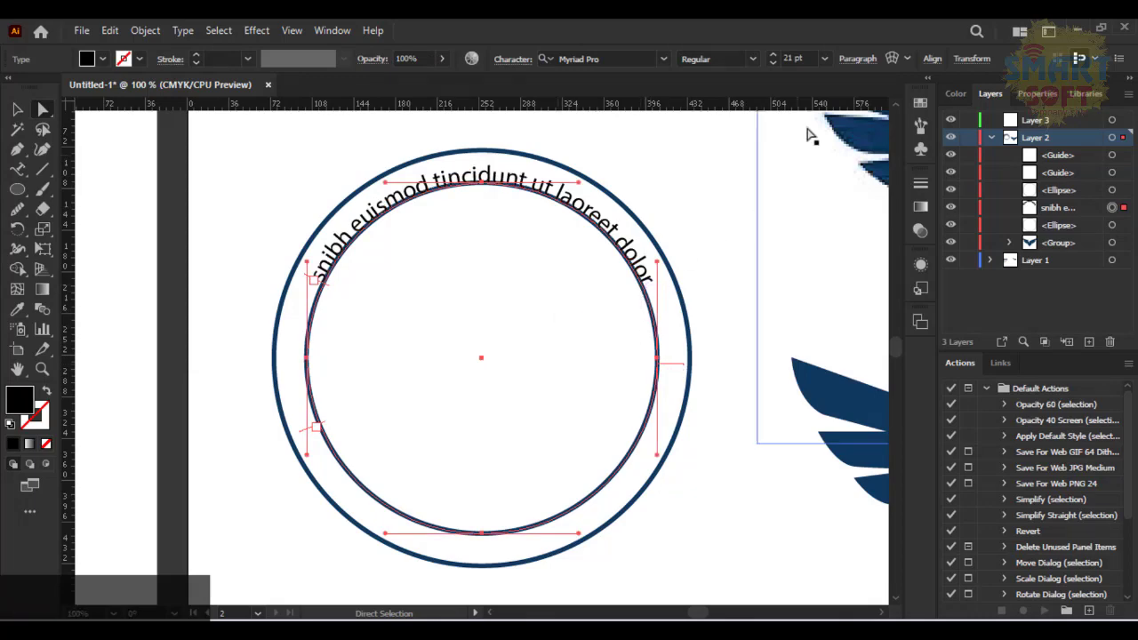
Set the font size of the circular placeholder text to 24 pt
left_click(794, 58)
scroll(794, 58, "up", 1)
scroll(795, 58, "up", 2)
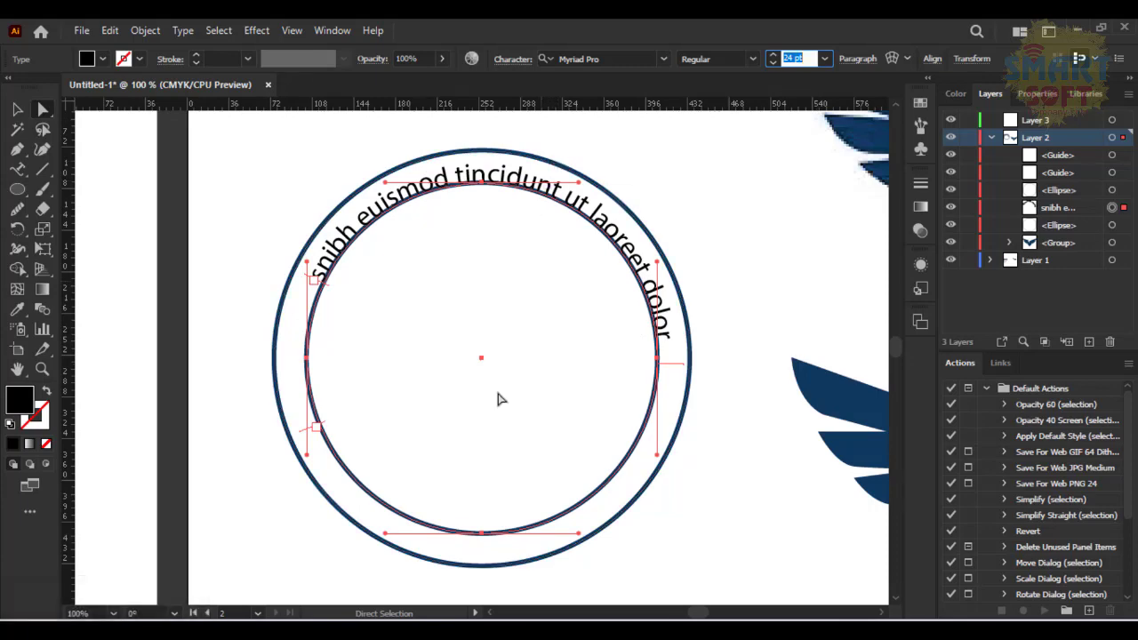
left_click(313, 432)
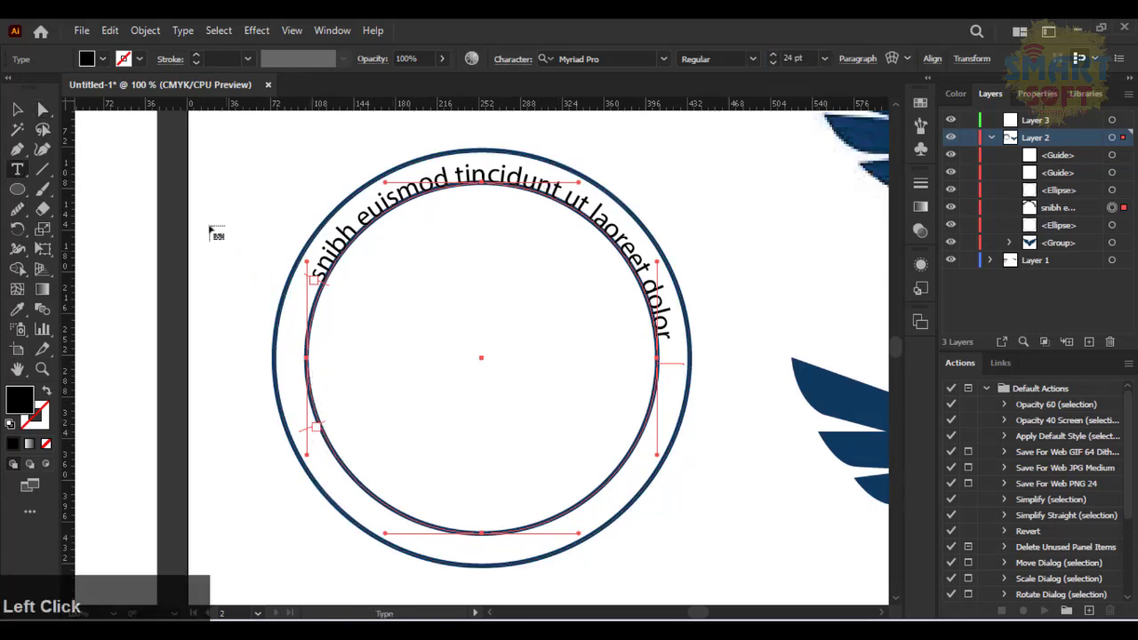
Nudge the text circle up two increments and enlarge it slightly from its center, placing the lettering between the two rings
left_click(15, 108)
key("Up")
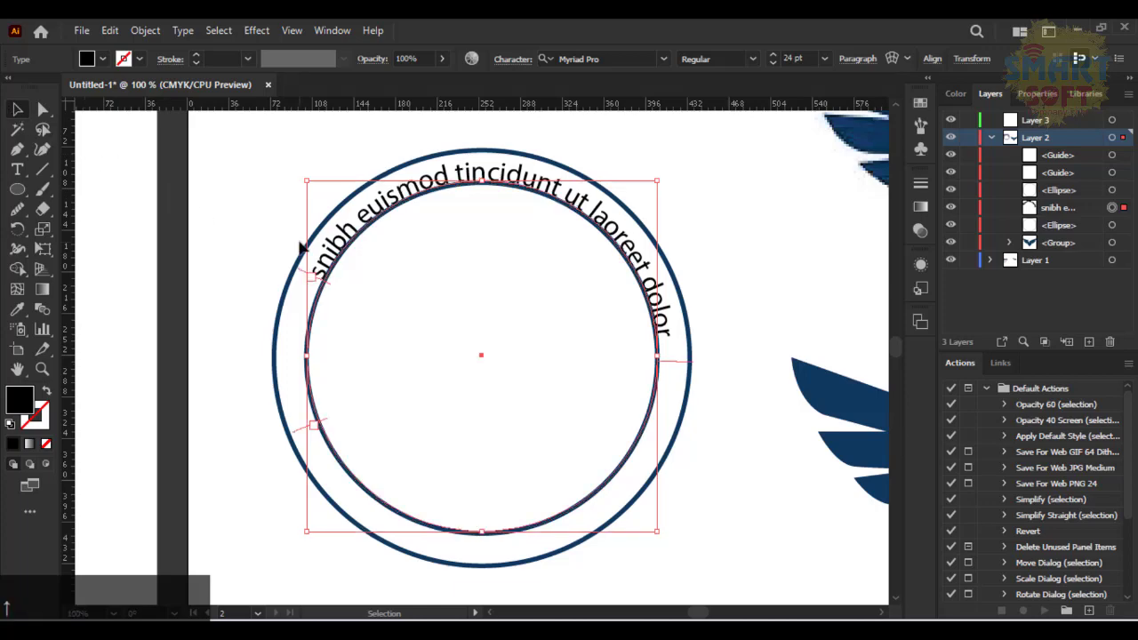
key("Up")
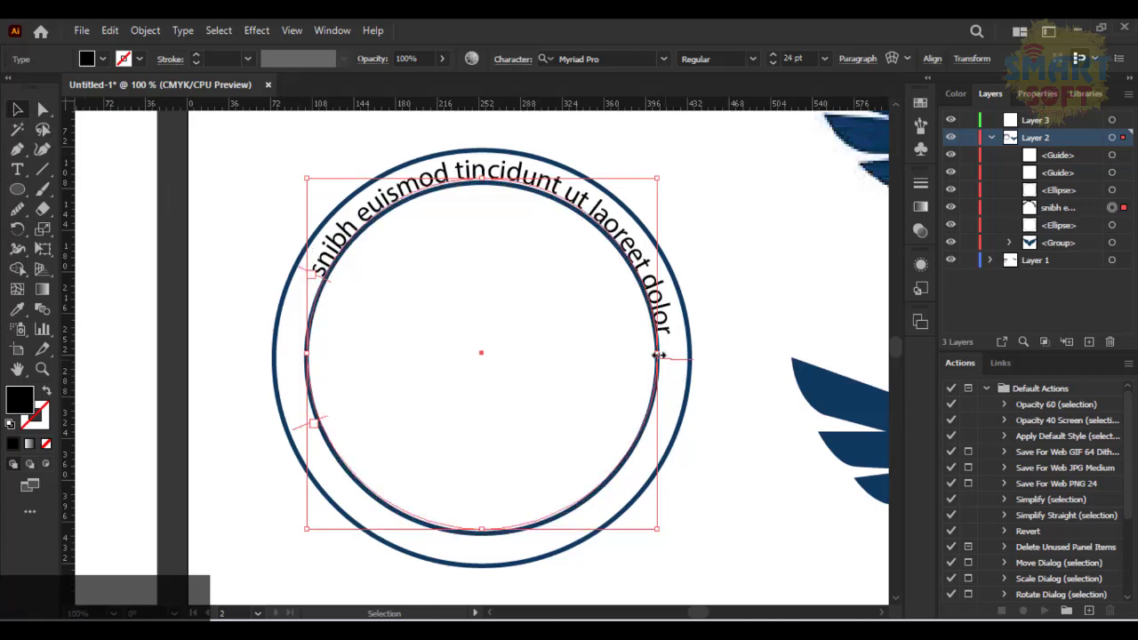
left_click_drag(658, 353, 667, 354)
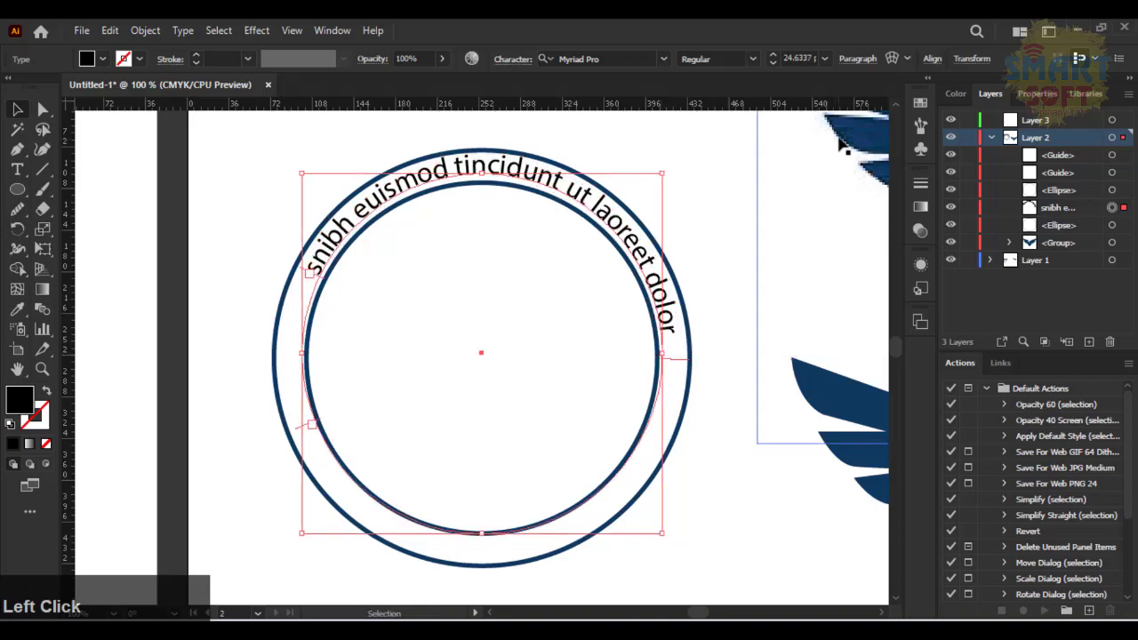
left_click(849, 229)
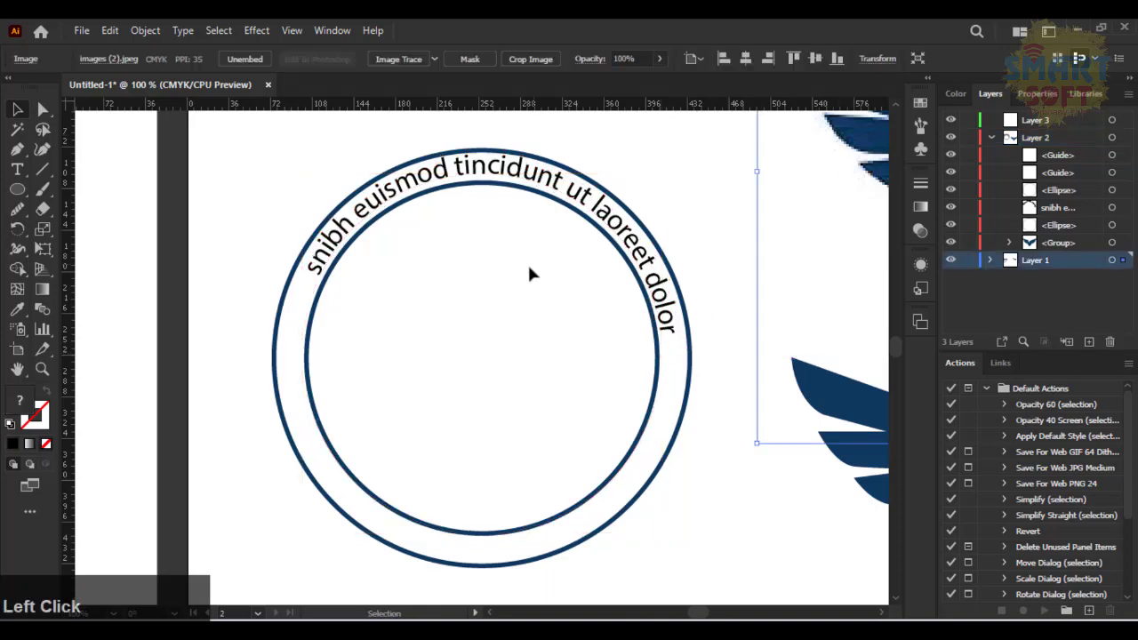
Copy the circular placeholder text, then replace it with "Your Logo titile and Text"
left_click(406, 178)
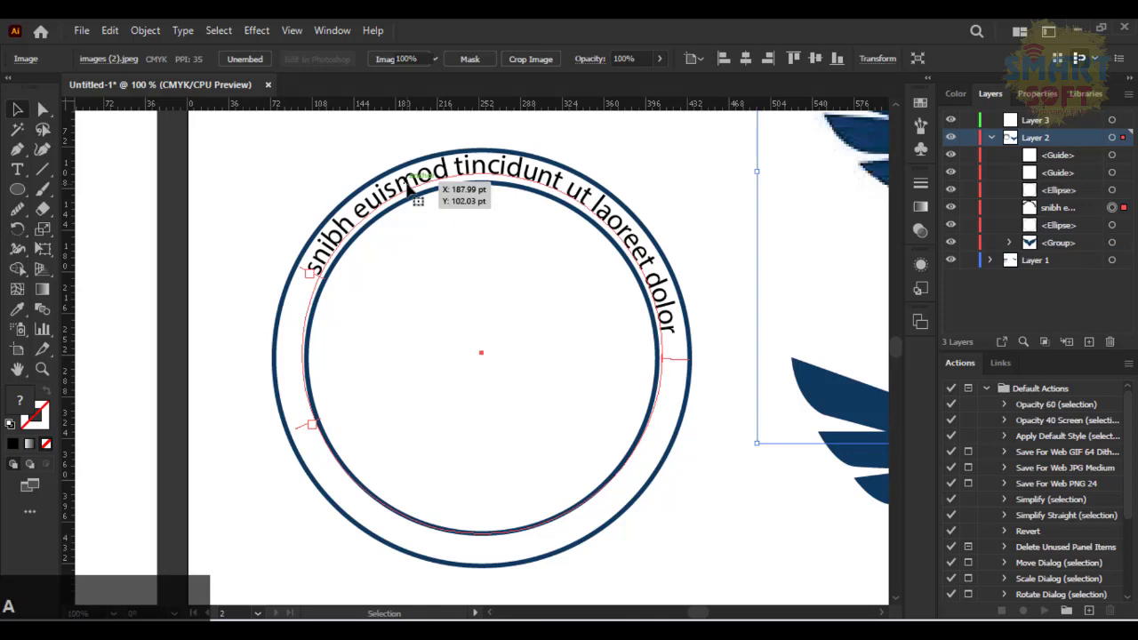
key("a")
triple_click(407, 178)
key("ctrl+c")
type("Yout")
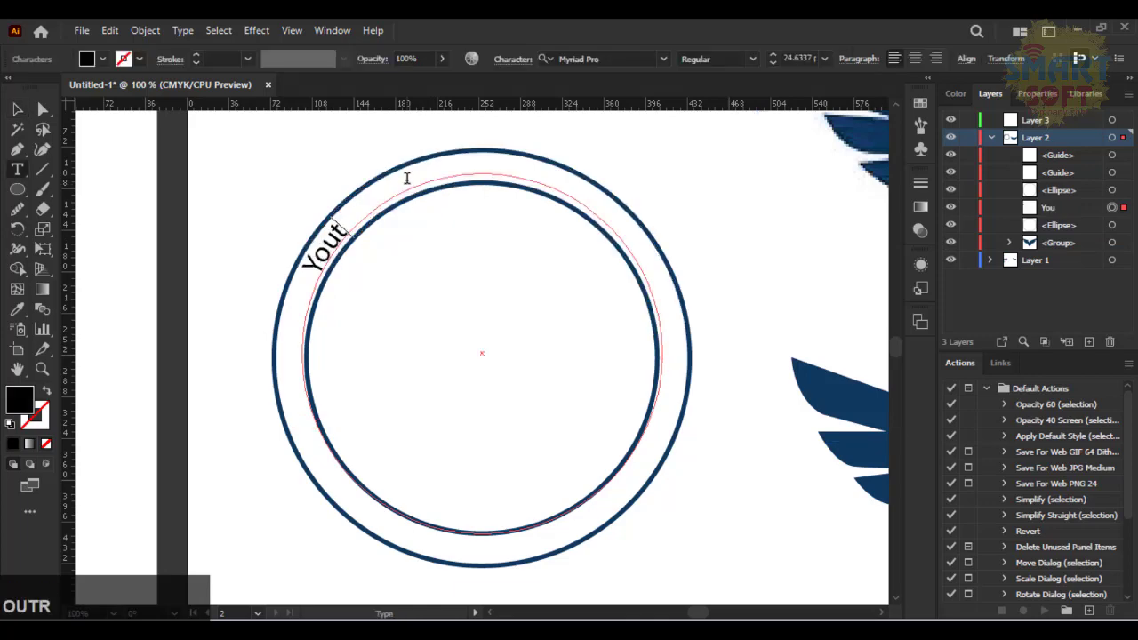
key("BackSpace")
type("r ")
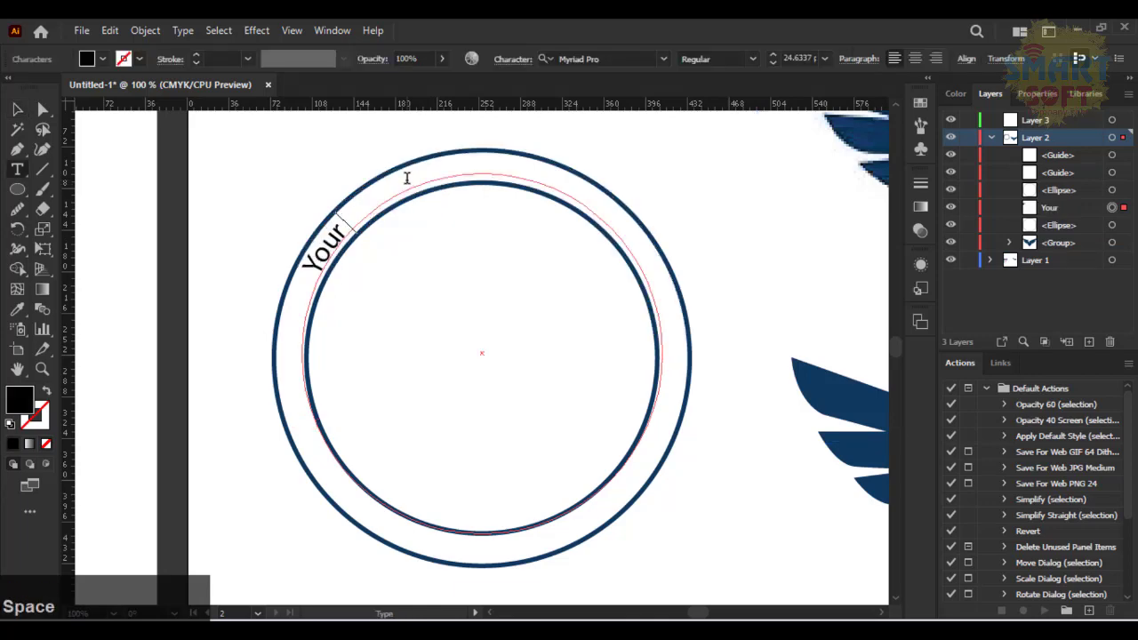
type("Loh")
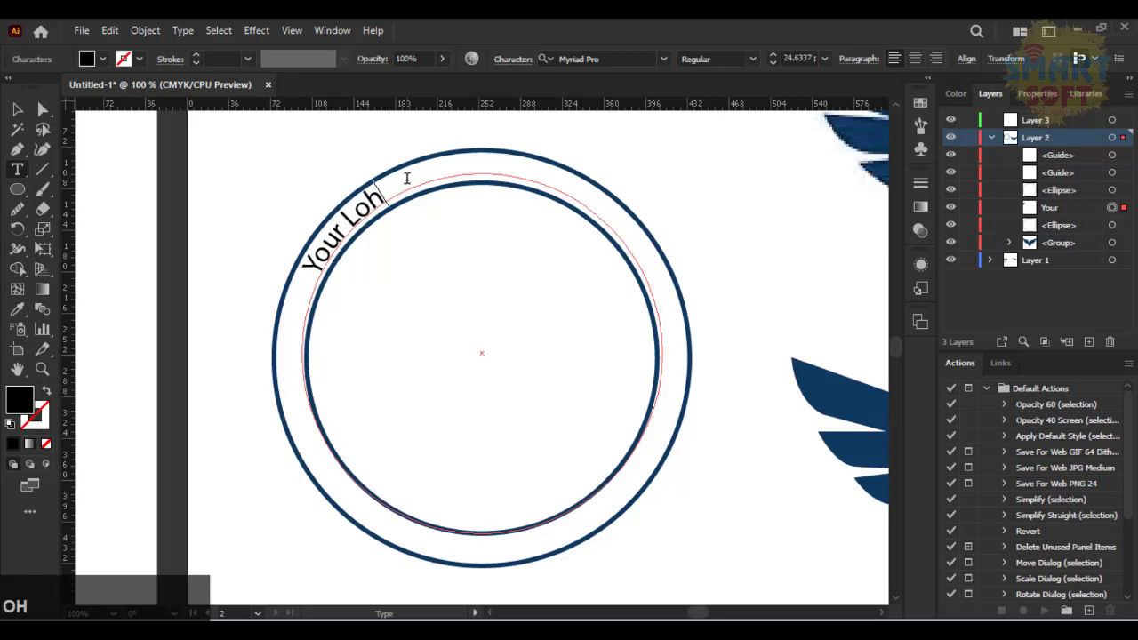
type("=")
key("BackSpace")
key("BackSpace")
key("BackSpace")
type("ogo titile ")
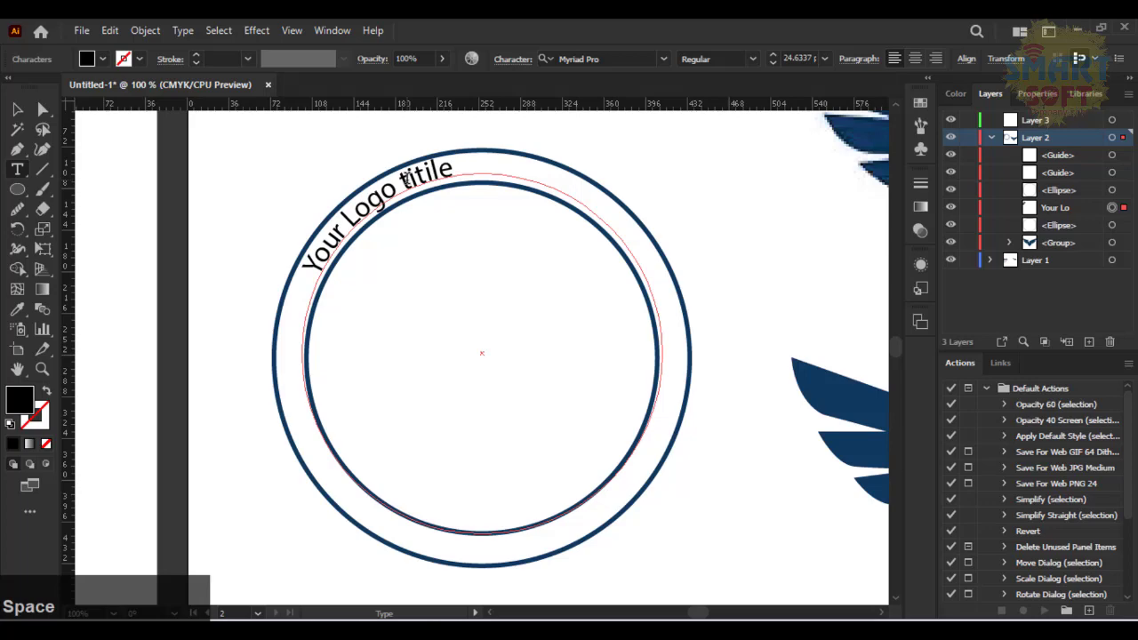
type("and Text")
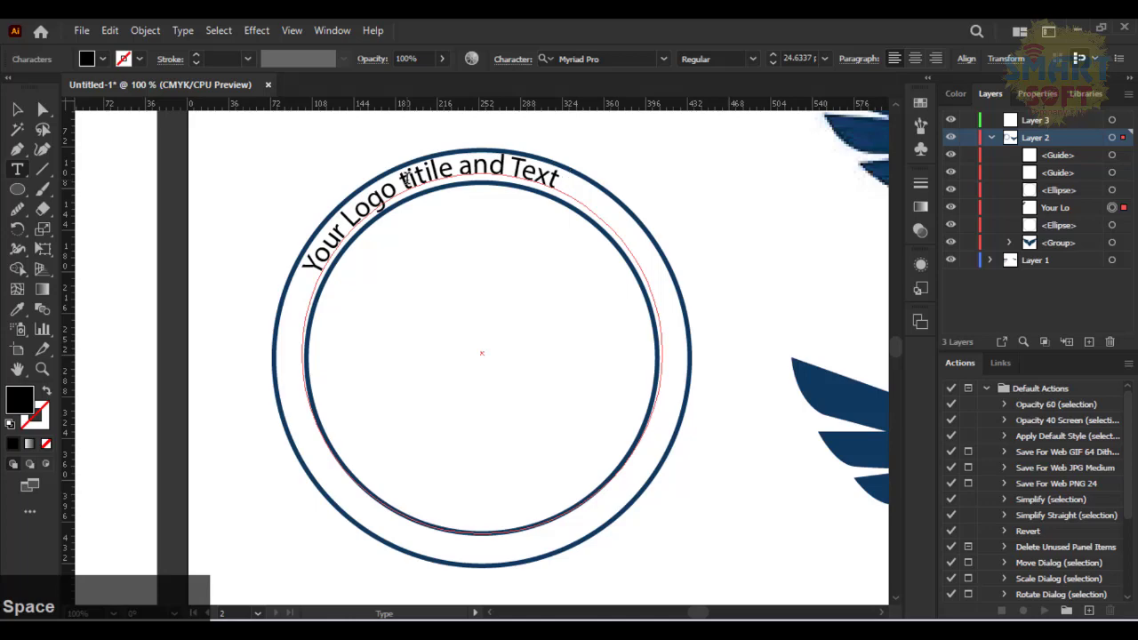
key("shift")
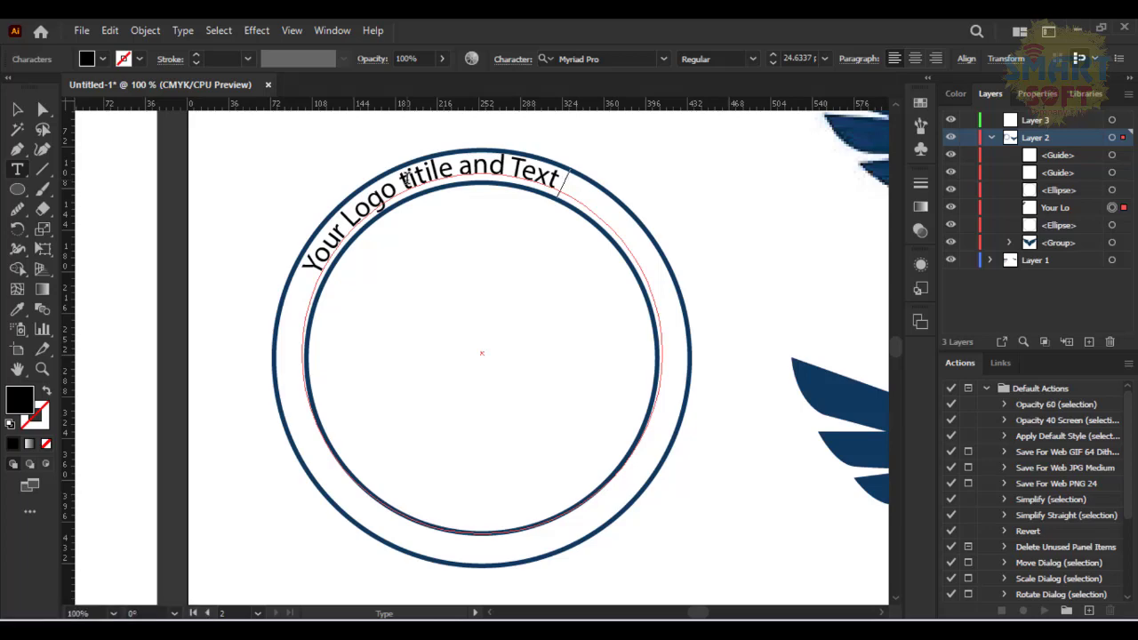
Paste the copied placeholder text after the new wording and delete its middle part, leaving "snibh euiolor"
key("ctrl+v")
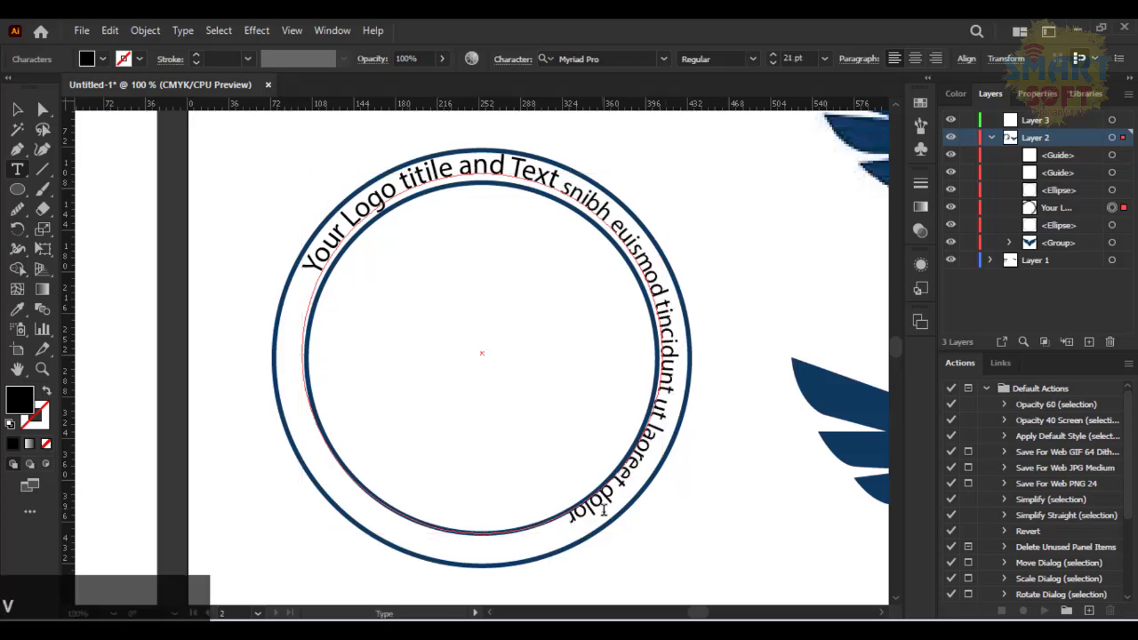
left_click_drag(601, 502, 672, 213)
key("BackSpace")
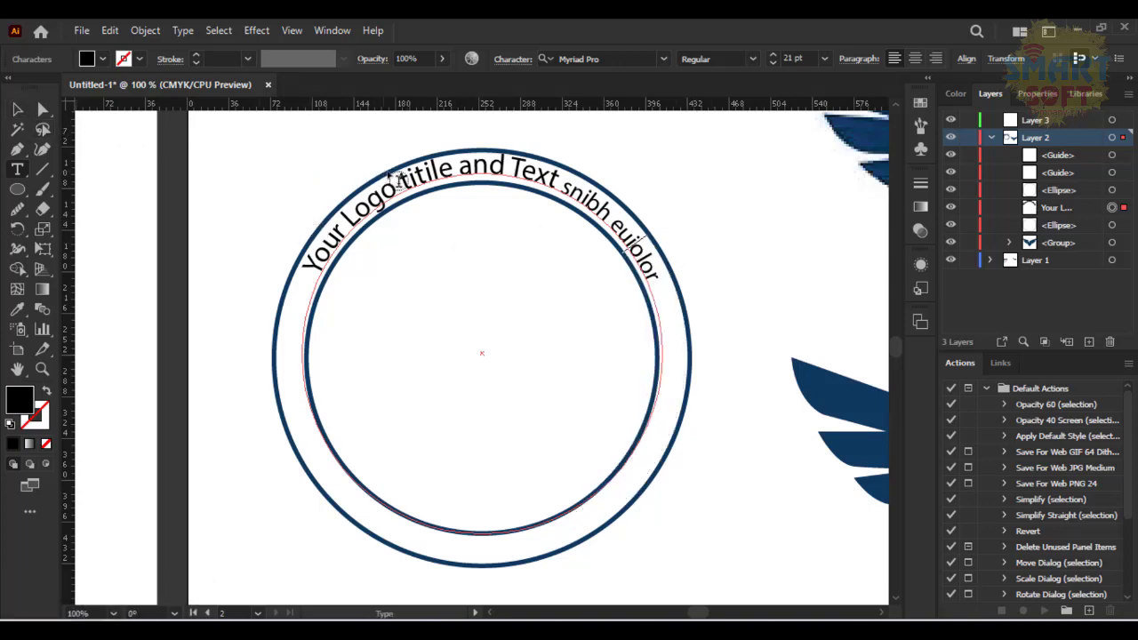
Change the capital T of "Text" to lowercase and replace the L of "Logo" with a lowercase t
left_click(515, 169)
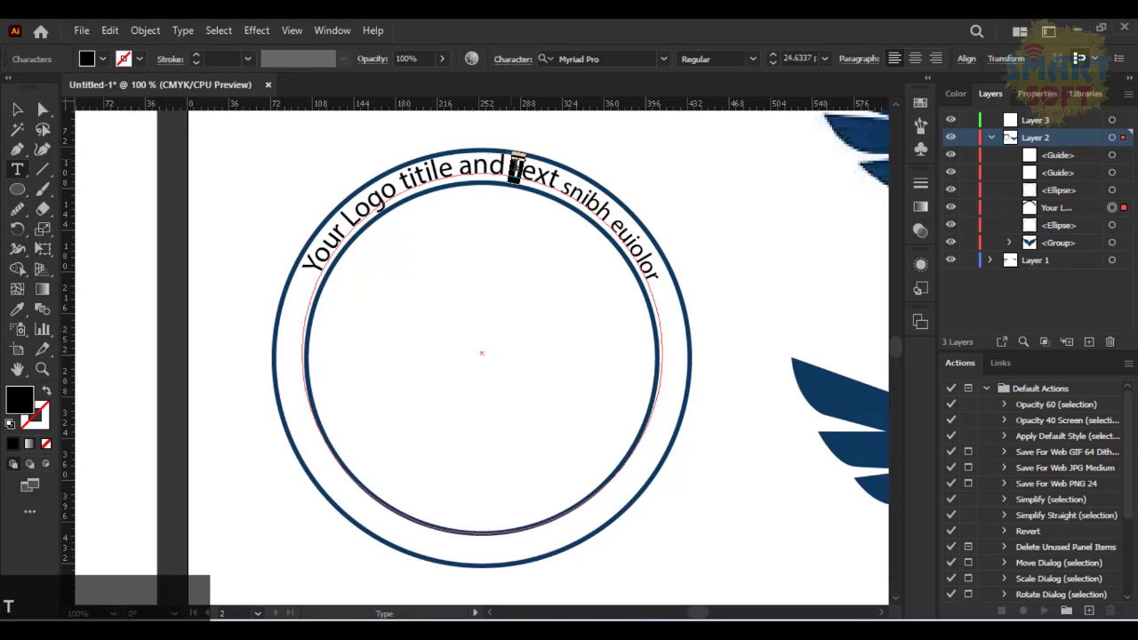
type("t")
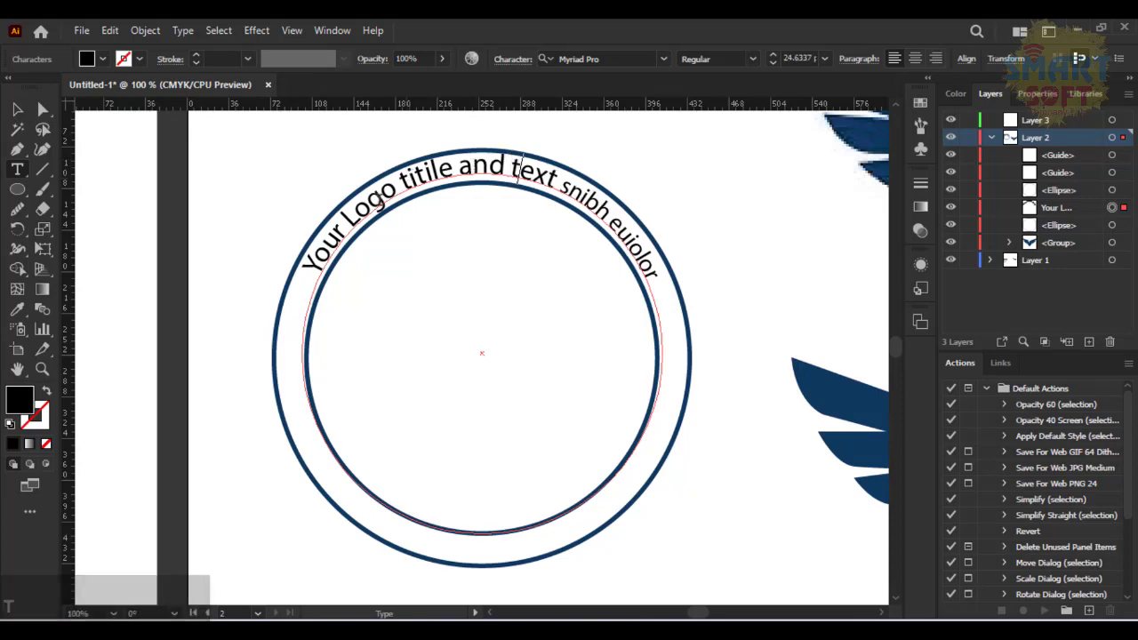
left_click(345, 222)
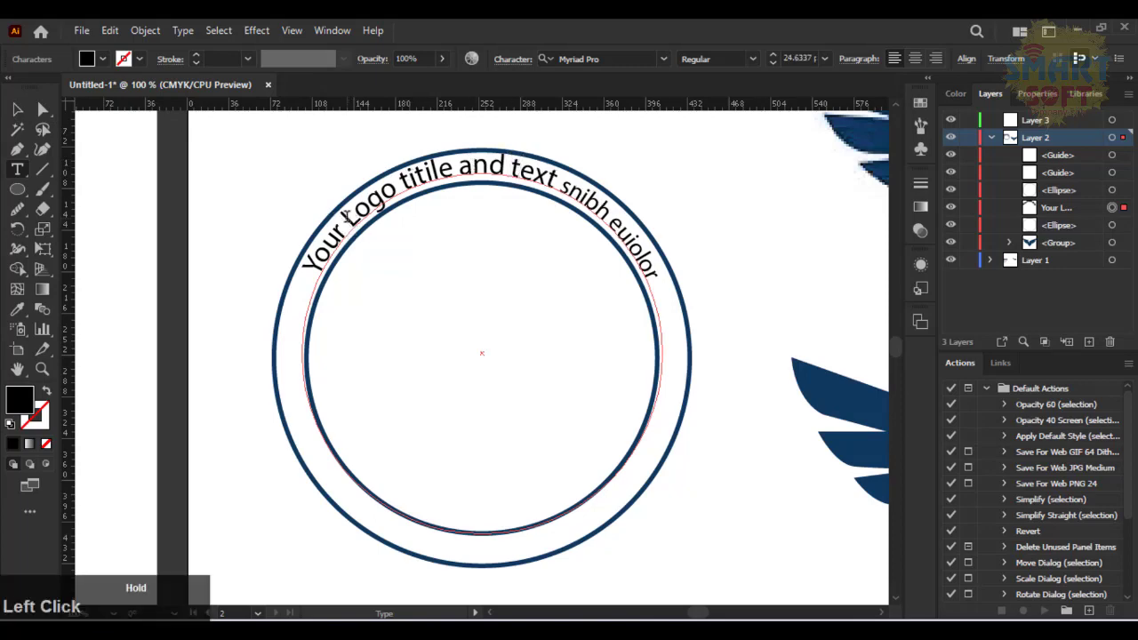
type("t")
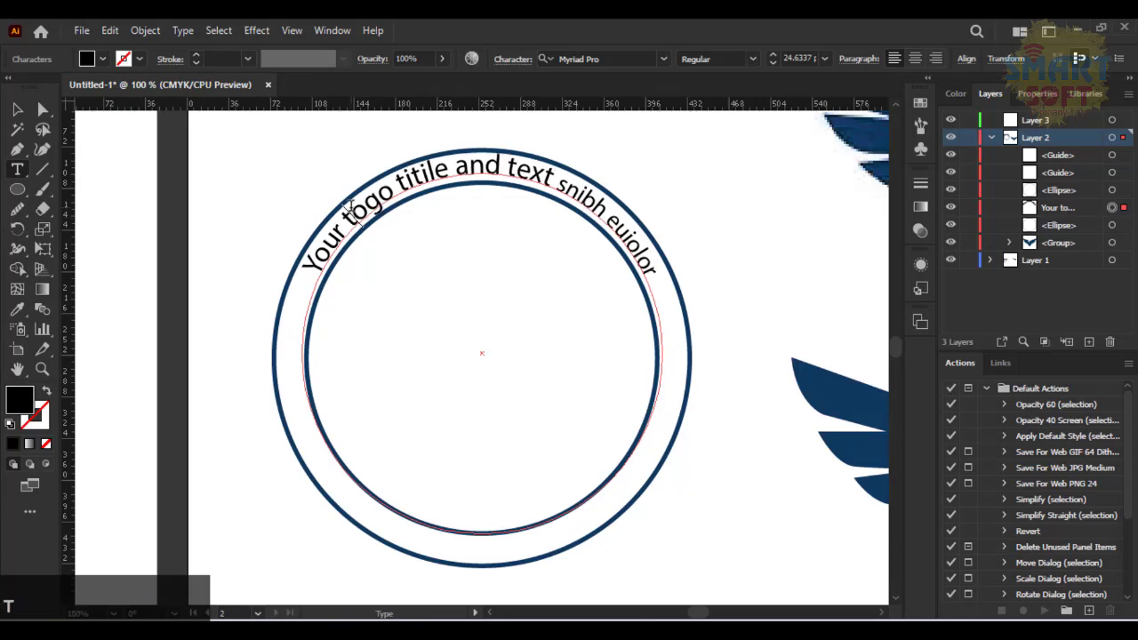
Apply the All Caps character style to the entire circular text
key("ctrl")
key("ctrl+a")
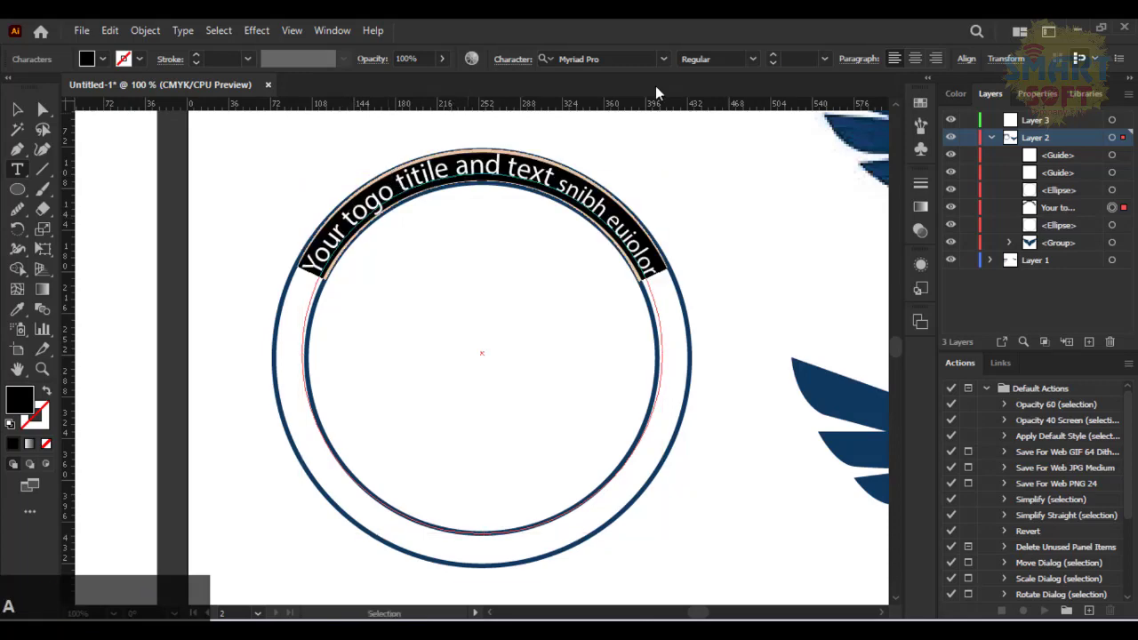
left_click(862, 59)
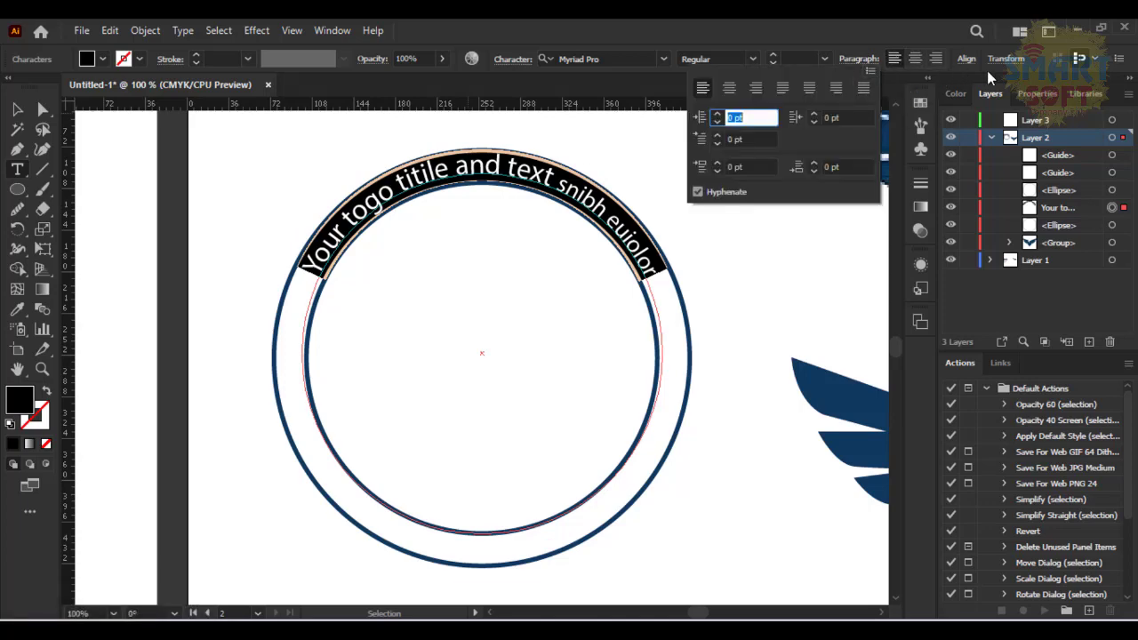
left_click(518, 60)
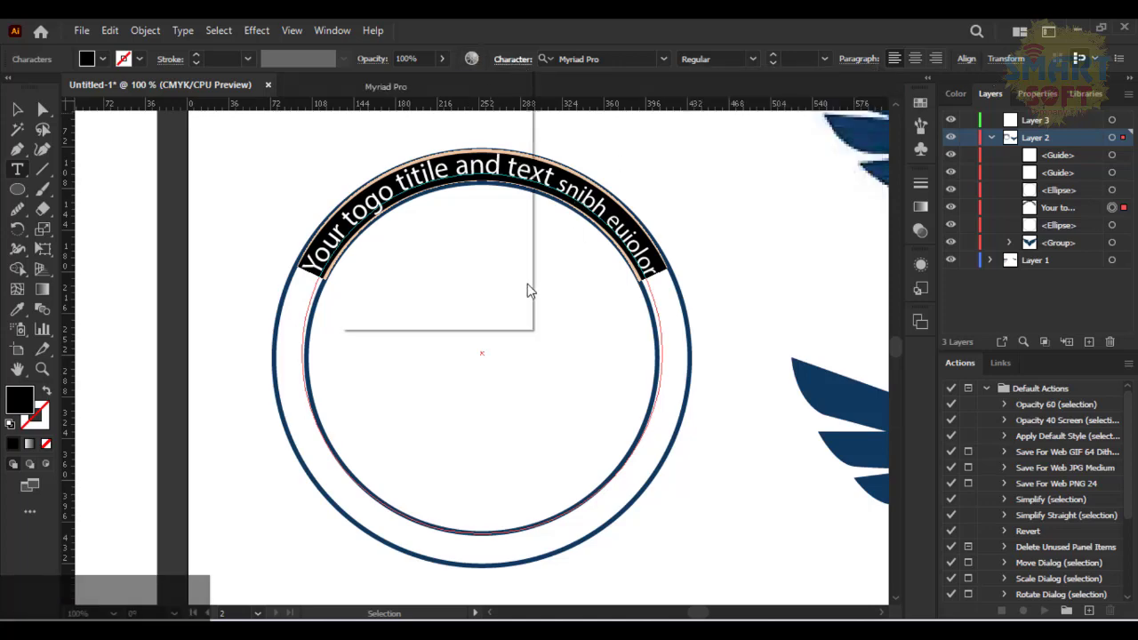
left_click(355, 231)
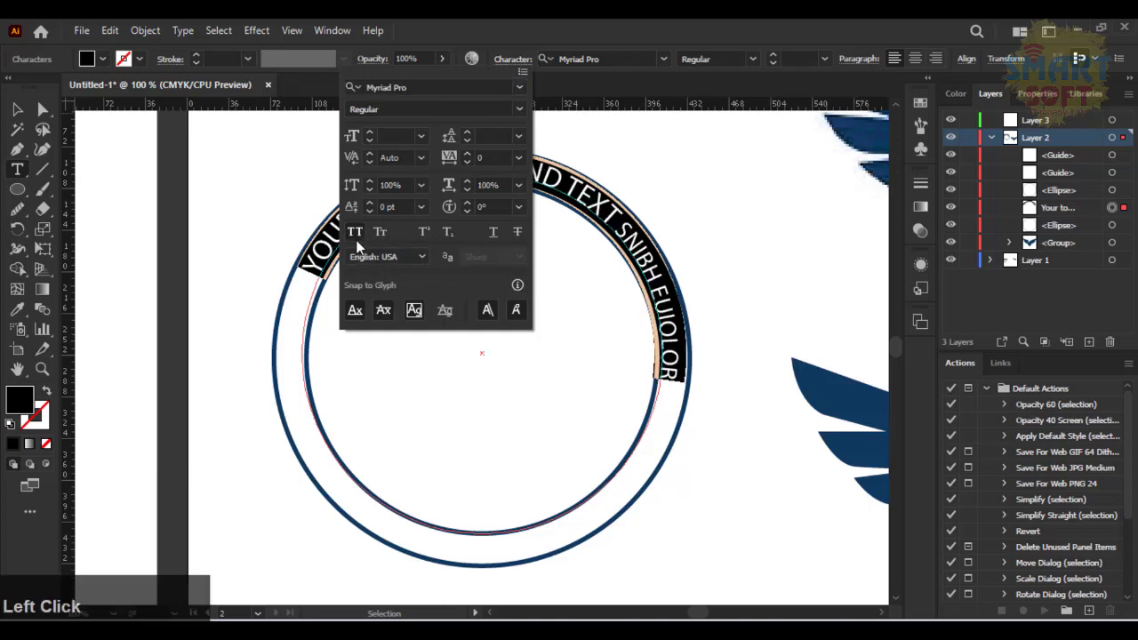
left_click(576, 25)
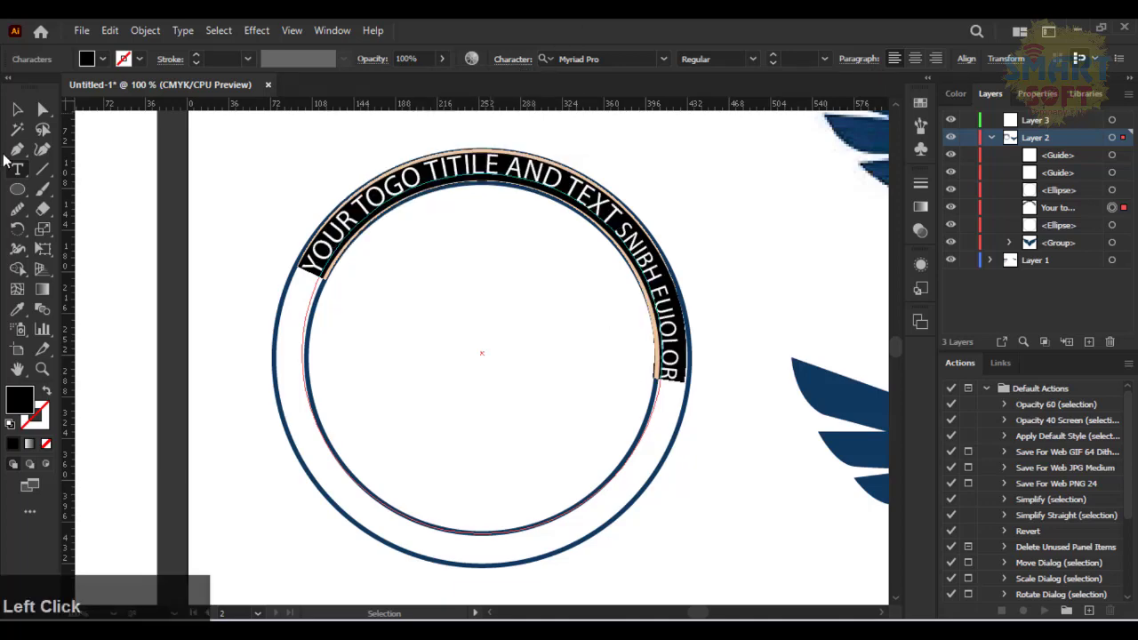
Slide the circular text counterclockwise along its path so the wording sits more evenly across the ring's upper arc
left_click(43, 108)
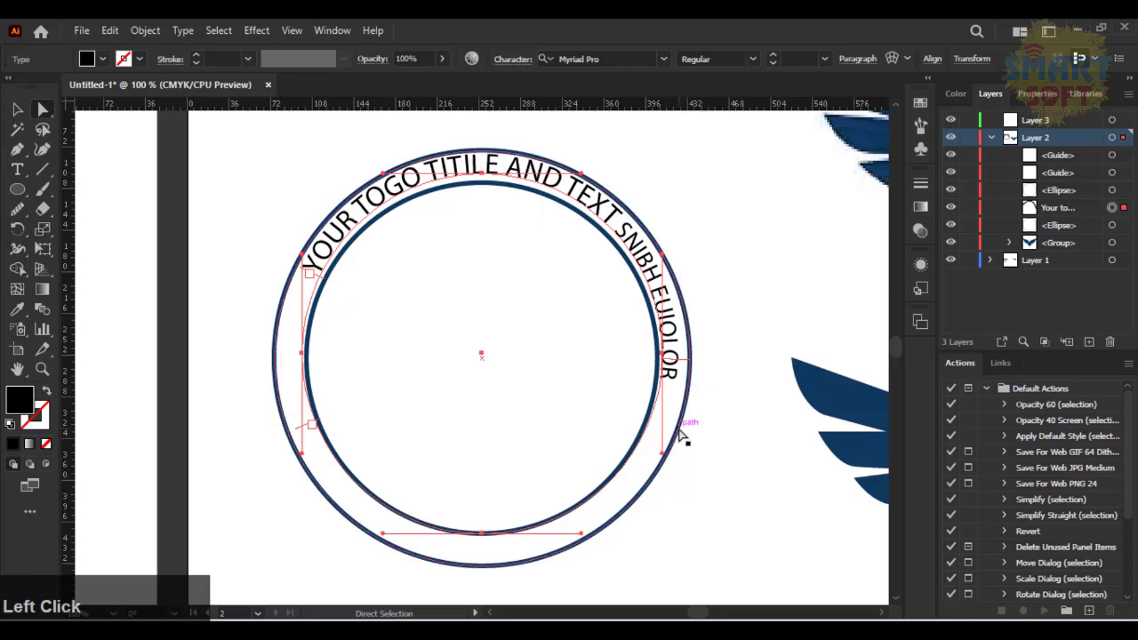
left_click(659, 396)
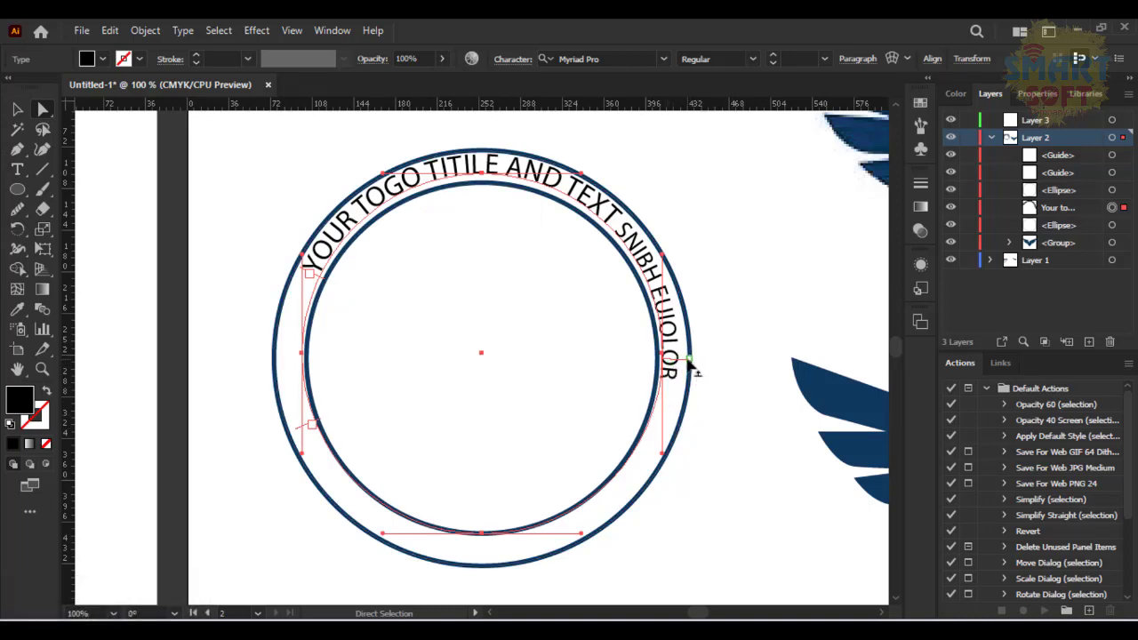
left_click_drag(690, 366, 693, 313)
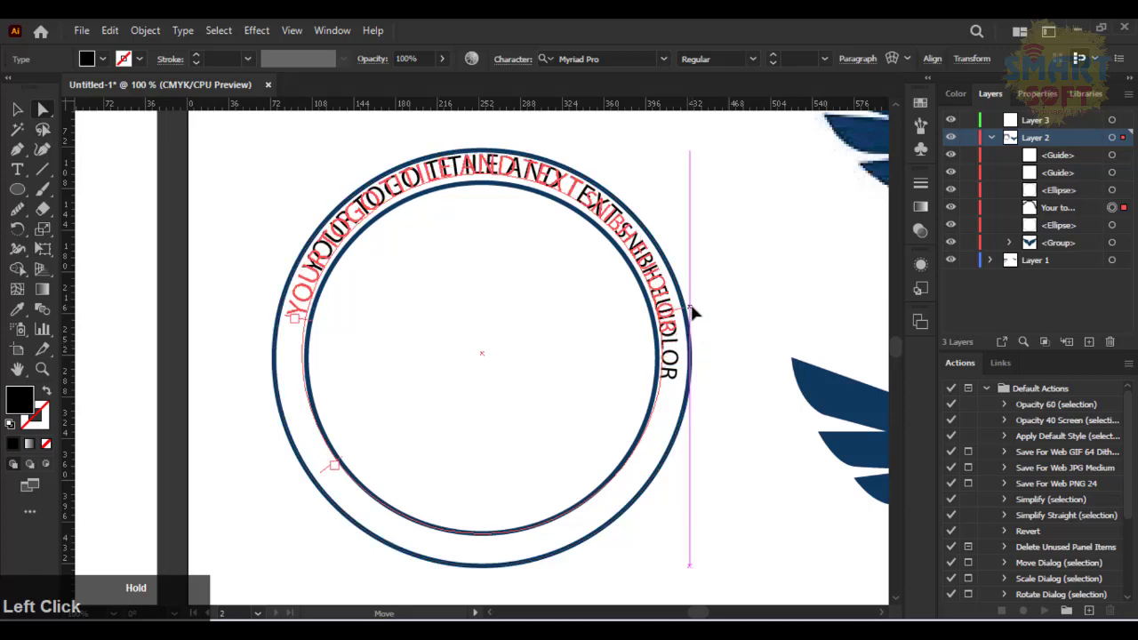
left_click_drag(692, 311, 690, 309)
left_click(697, 306)
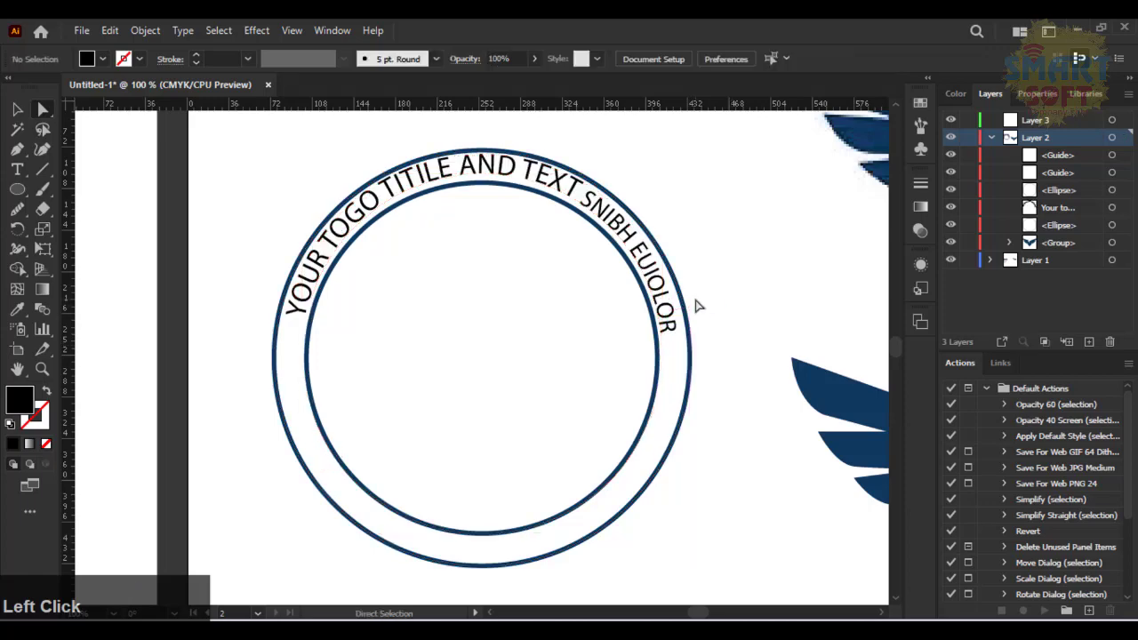
Scale the circular text path from its center to 301 pt wide and high, nudging the lettering between the rings
left_click(649, 287)
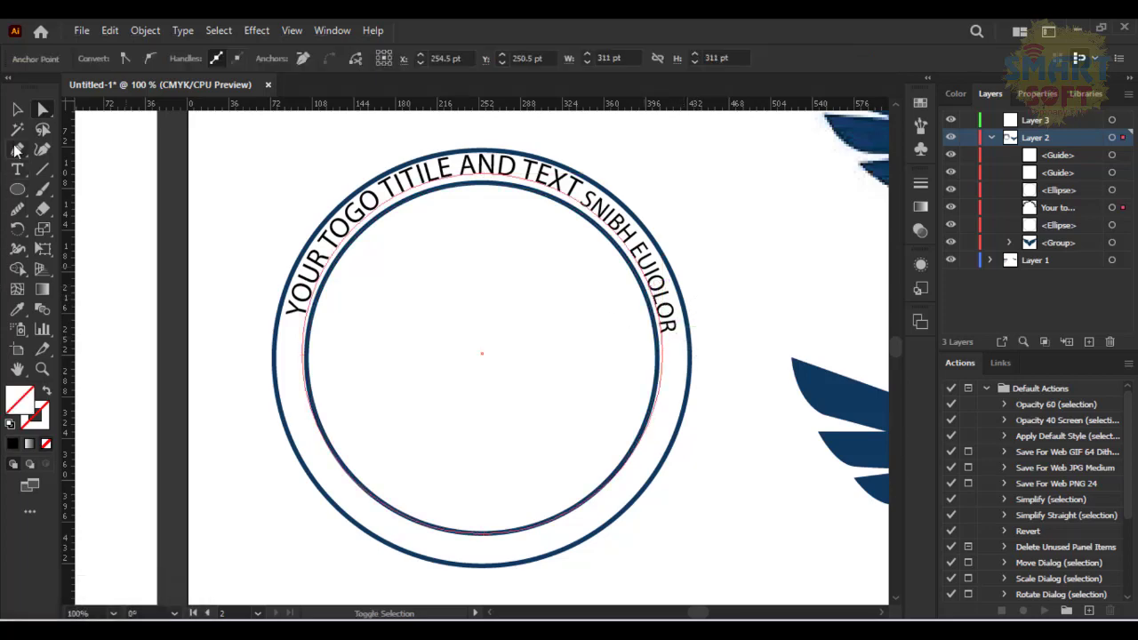
left_click(16, 109)
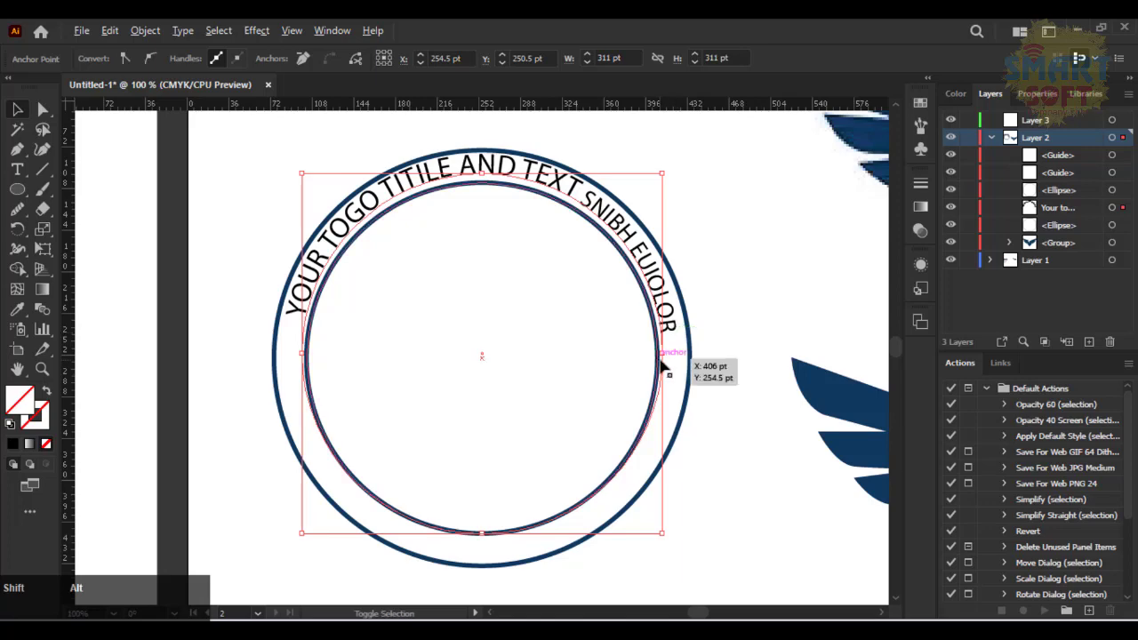
left_click_drag(665, 352, 659, 345)
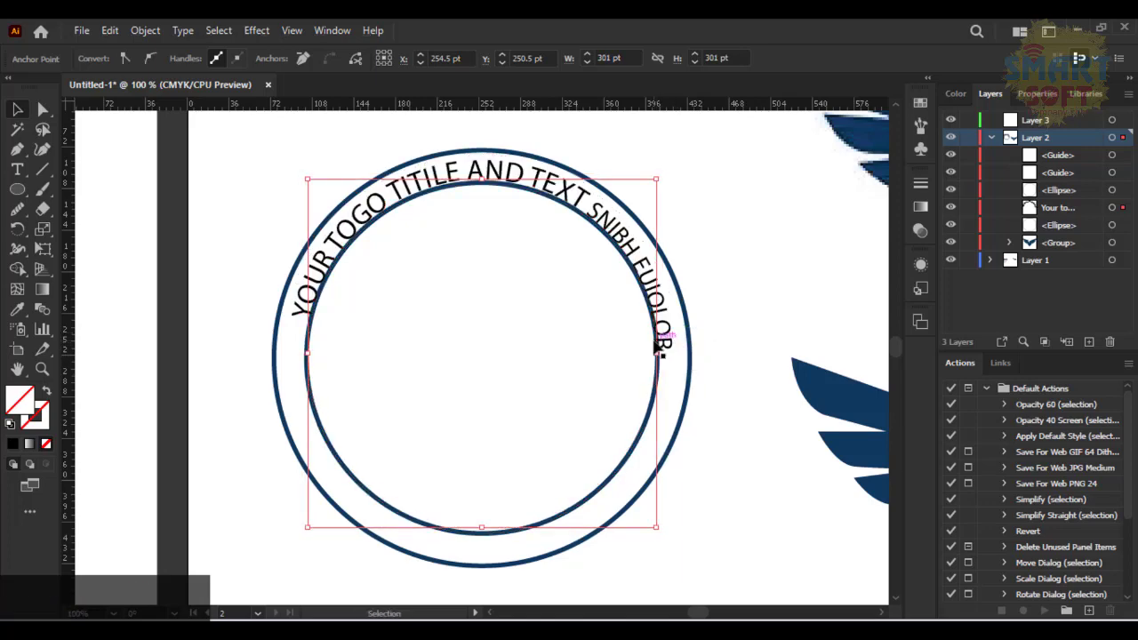
key("Up")
key("Right")
key("Up")
key("Right")
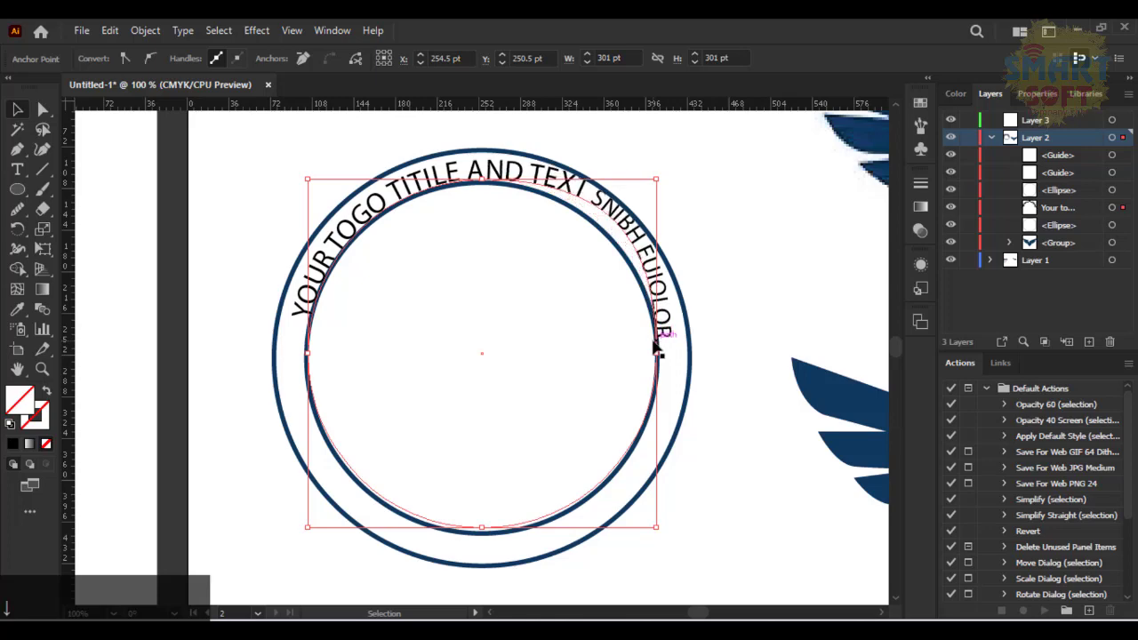
key("Down")
key("Right")
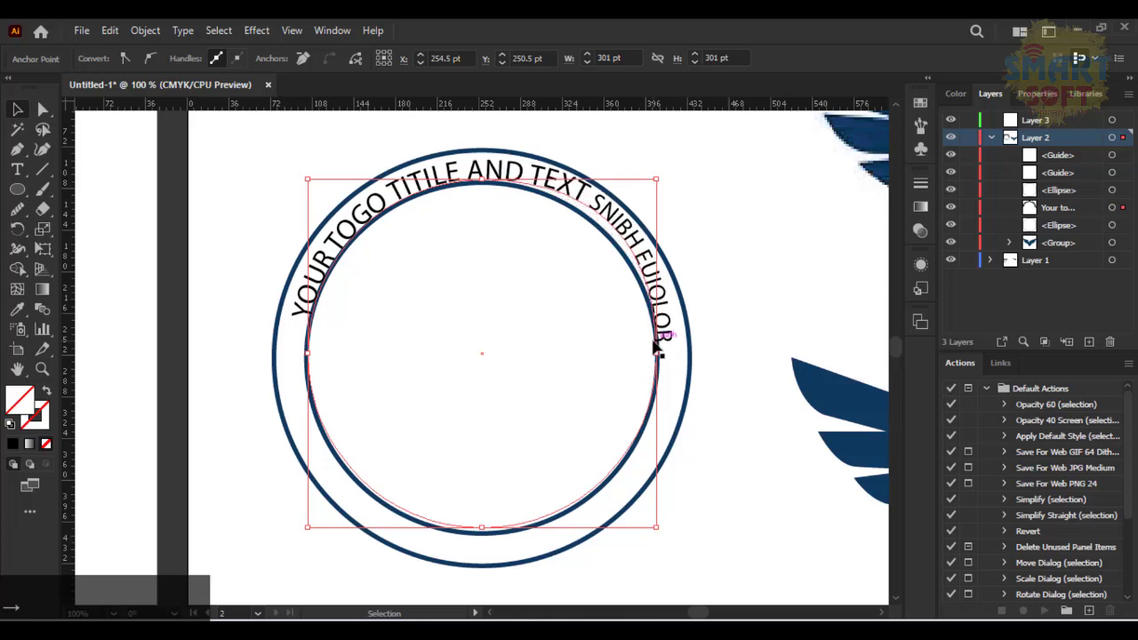
key("Down")
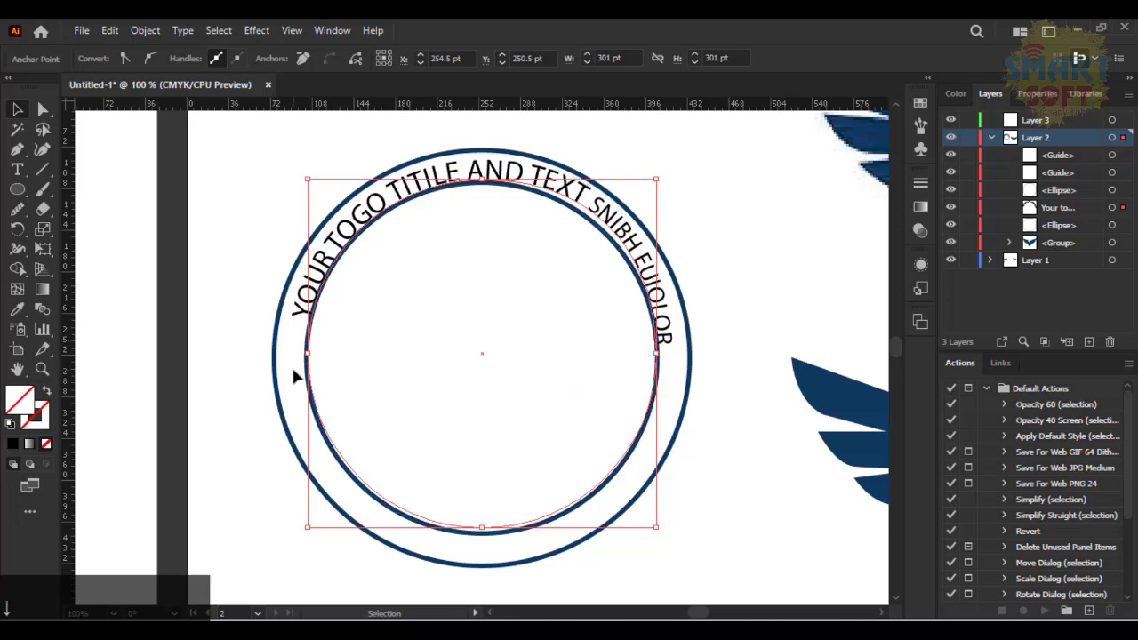
Try to stretch the circular text path's left side outward toward the outer ring
left_click(318, 275)
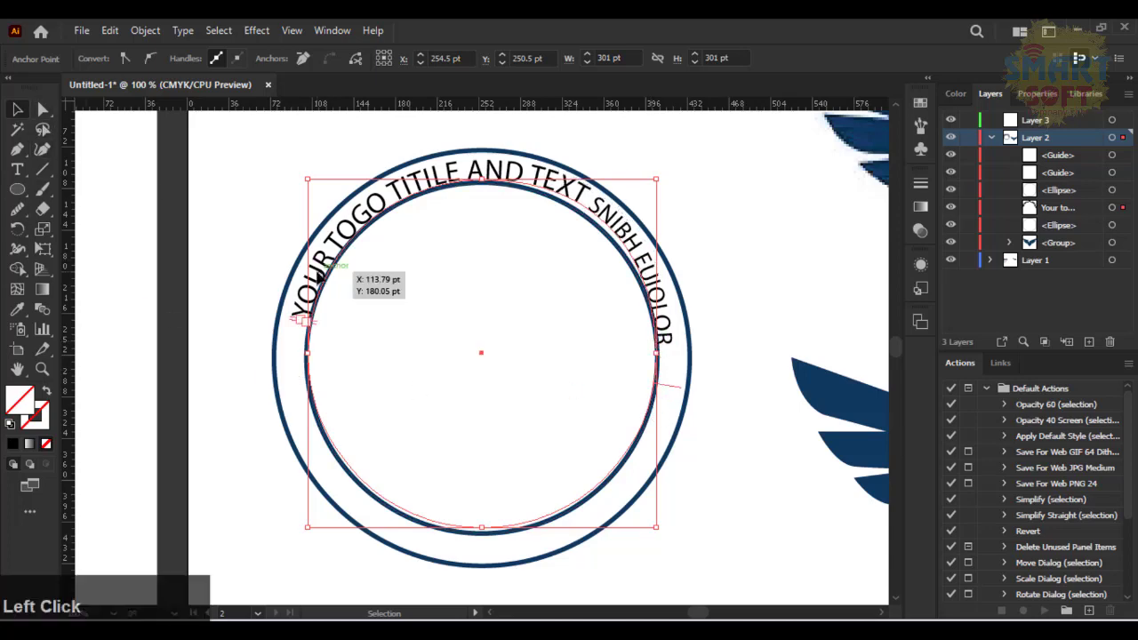
left_click(228, 278)
left_click(330, 264)
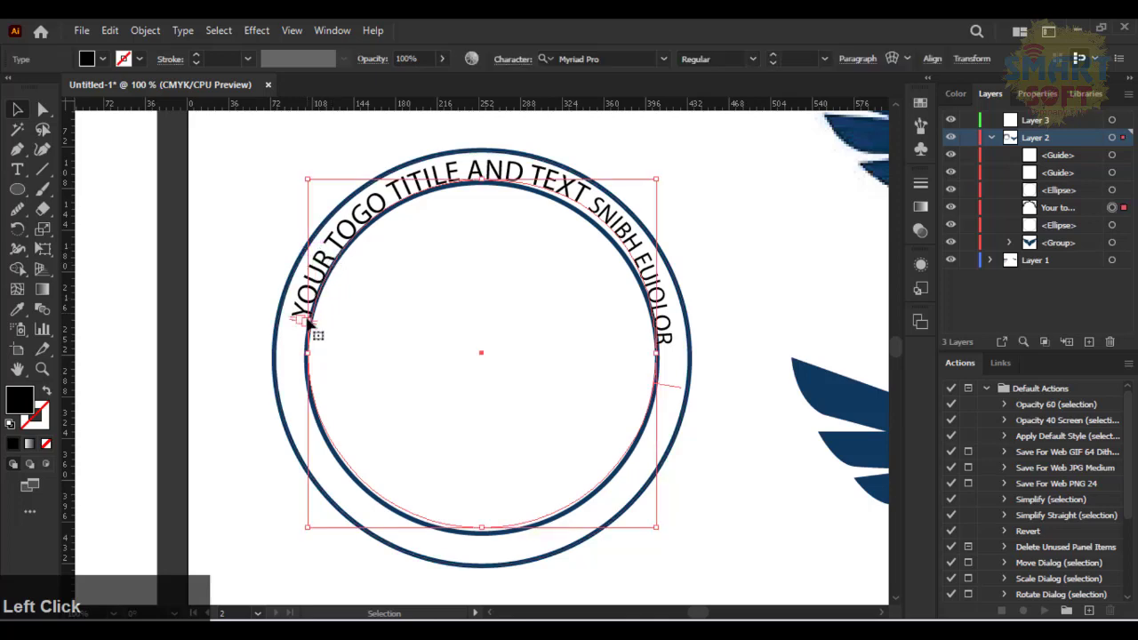
left_click_drag(305, 352, 298, 354)
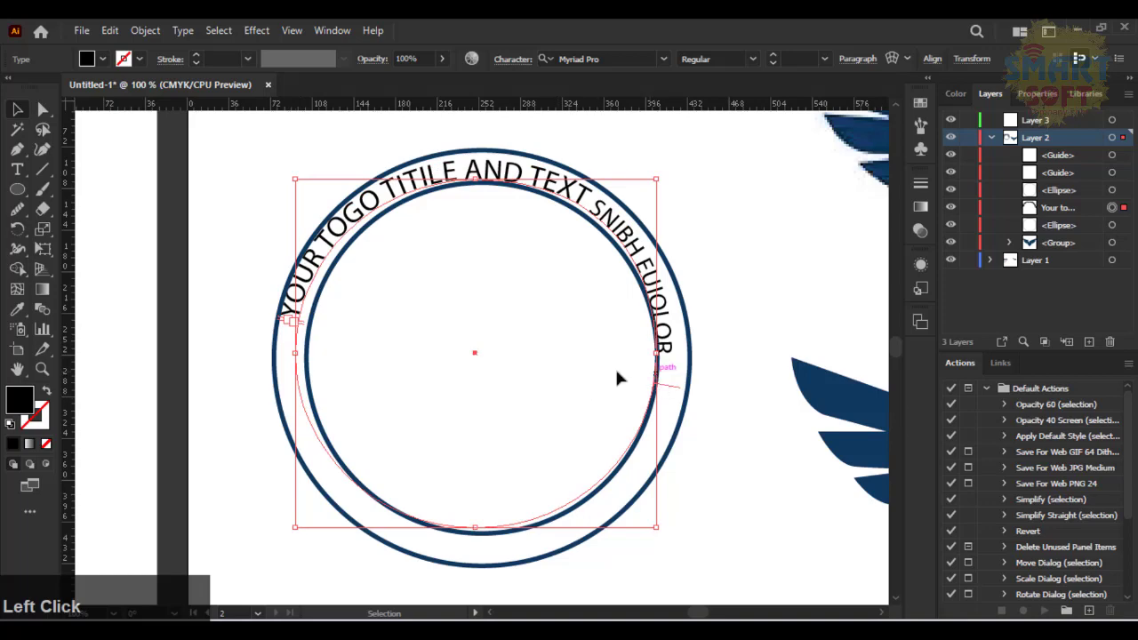
key("ctrl+z")
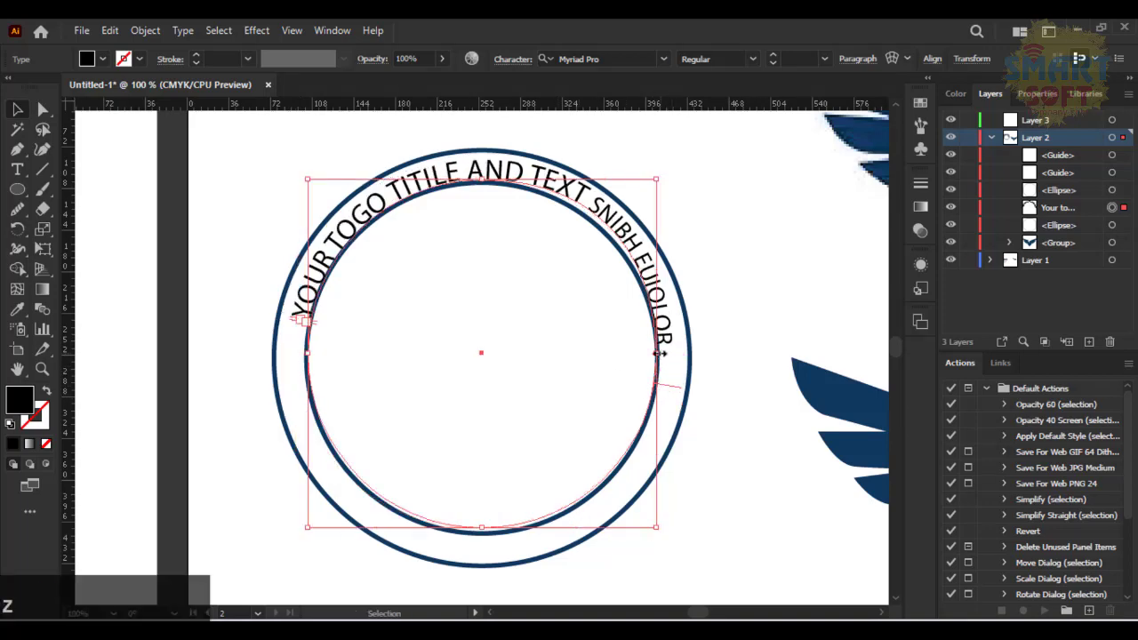
Stretch the text path's right side outward, nudge the path up slightly, and shrink it a little from its upper-right corner
left_click_drag(658, 353, 665, 354)
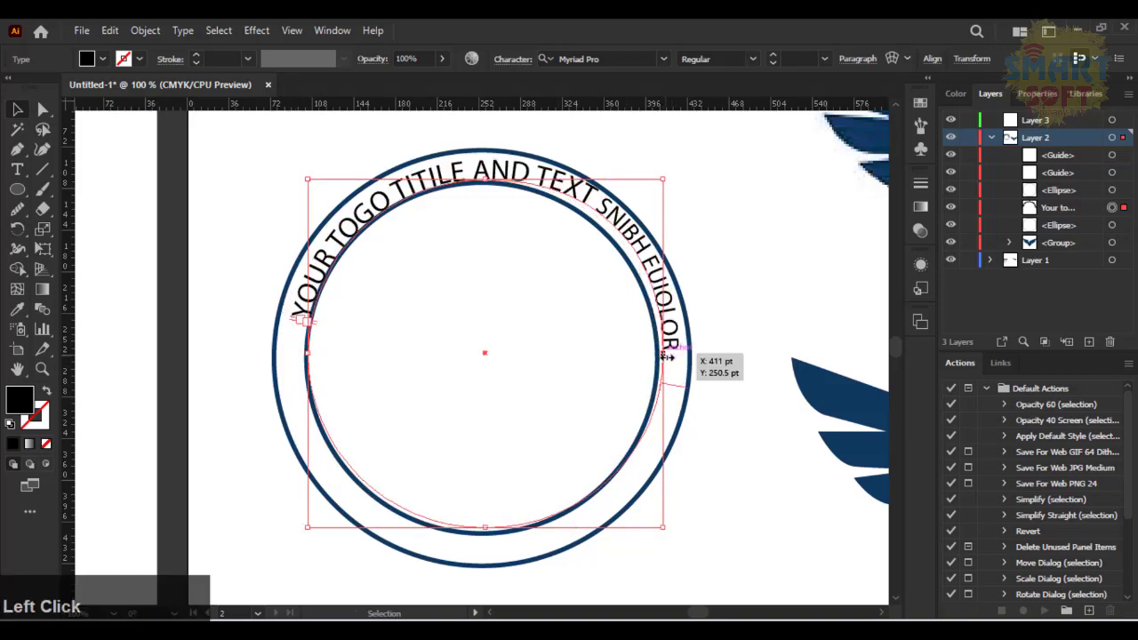
left_click(665, 356)
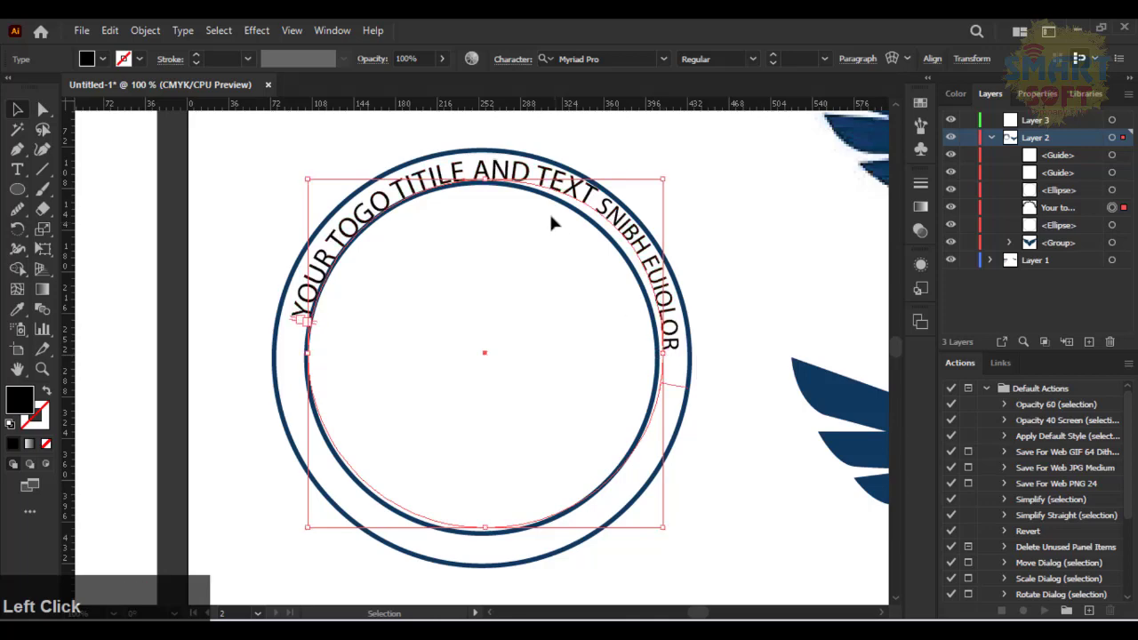
left_click_drag(463, 182, 452, 183)
key("Up")
key("Up")
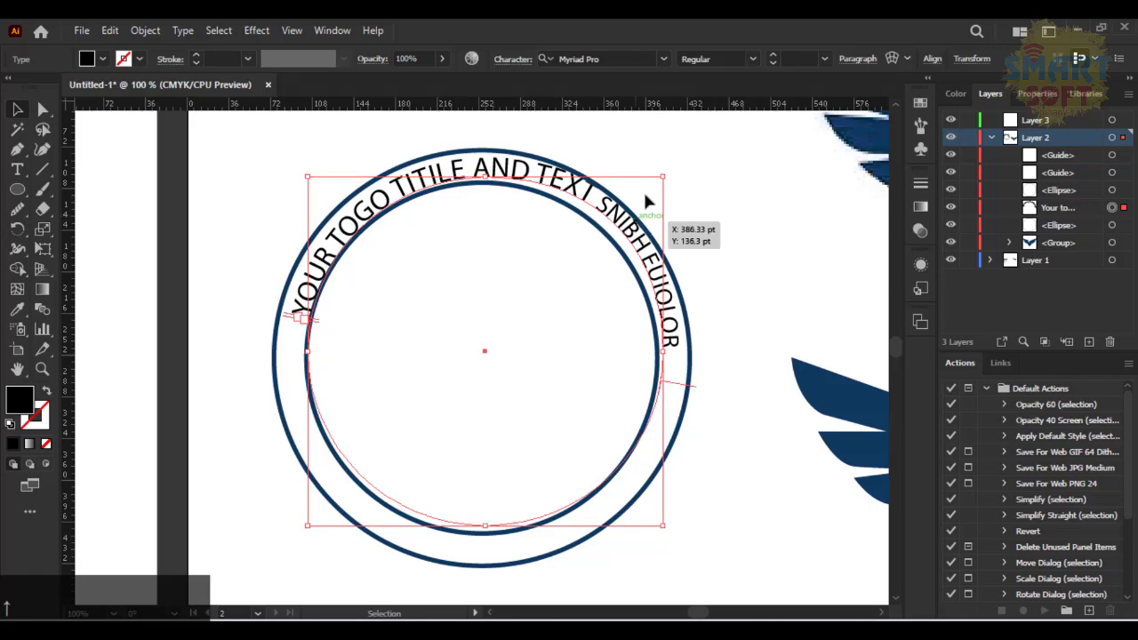
left_click_drag(665, 181, 660, 186)
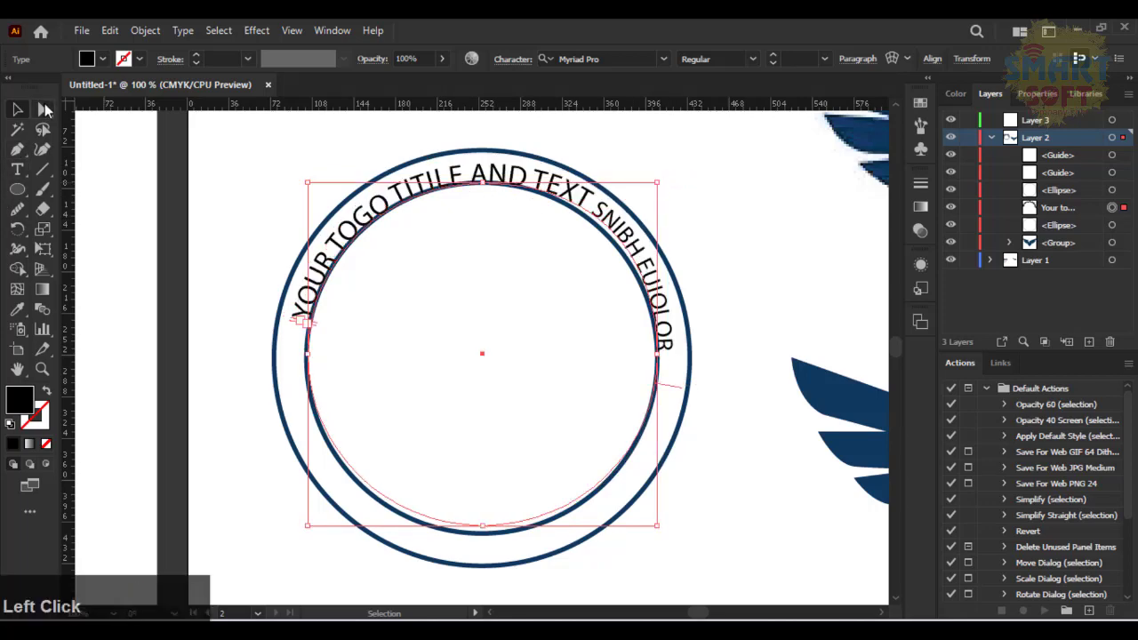
Shift the whole circular text path up about 5 pt, and undo the attempted shift to the right
left_click(44, 109)
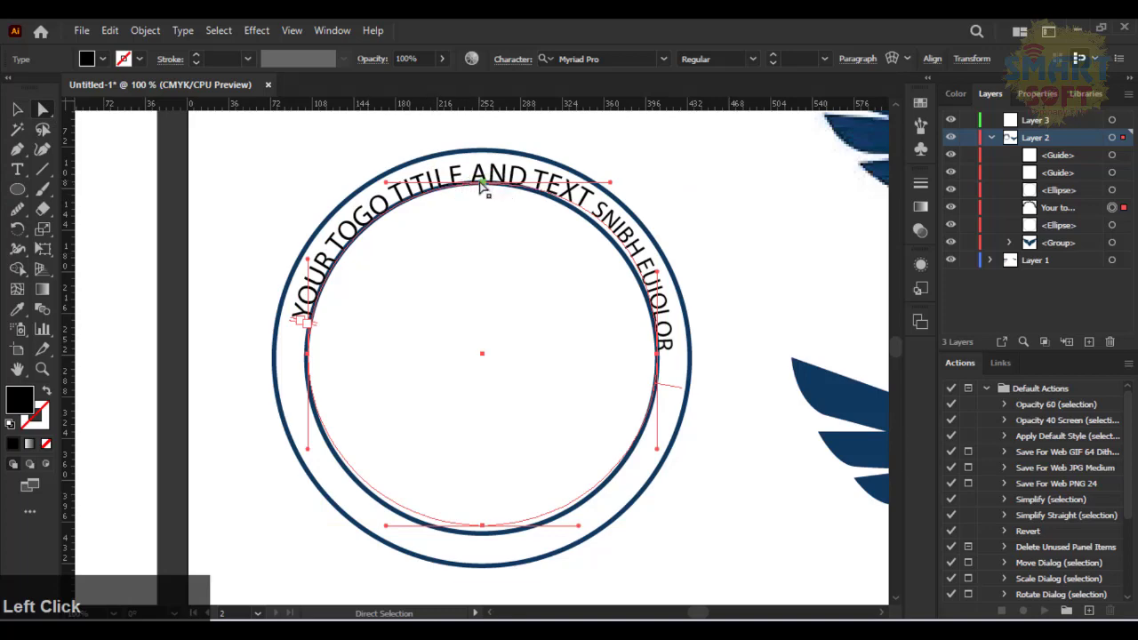
left_click_drag(479, 183, 478, 193)
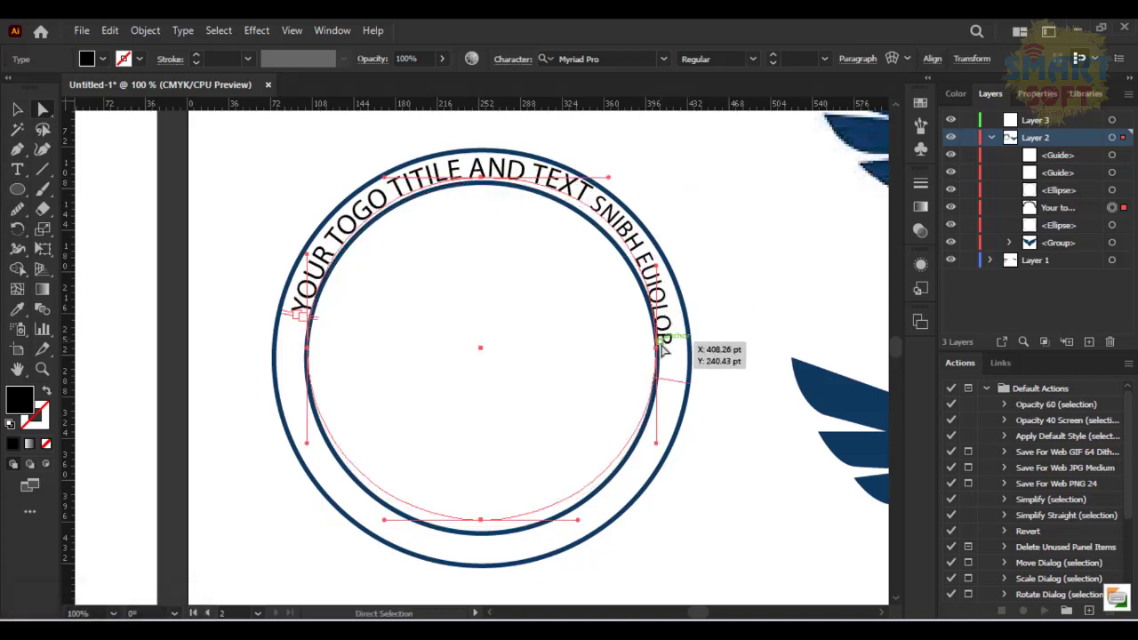
left_click_drag(660, 353, 668, 357)
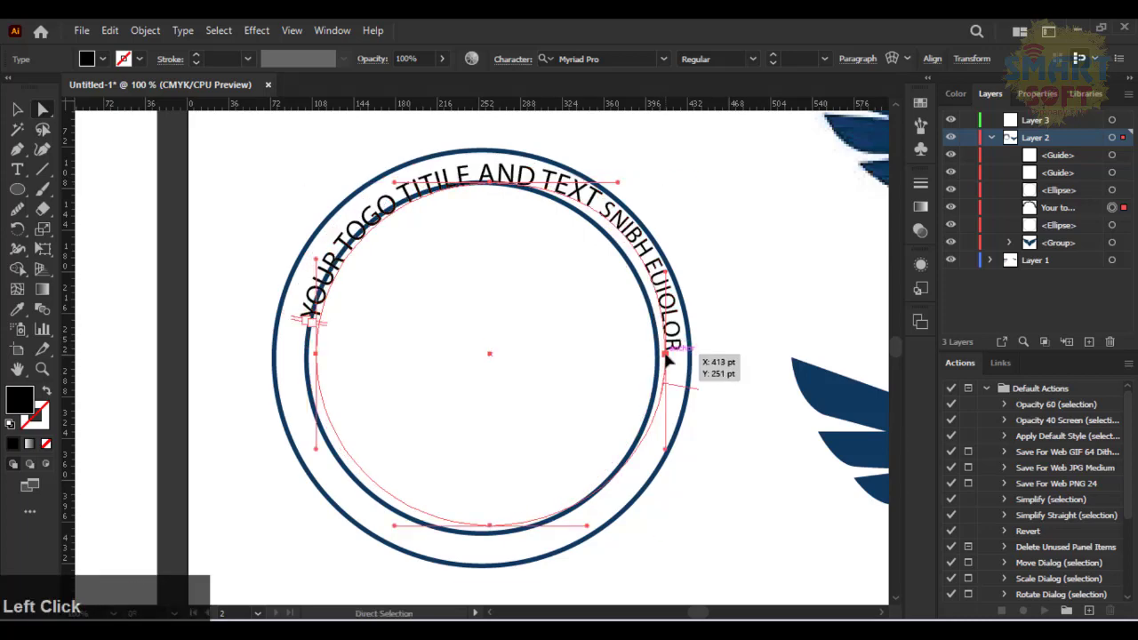
key("ctrl+plus")
key("ctrl+z")
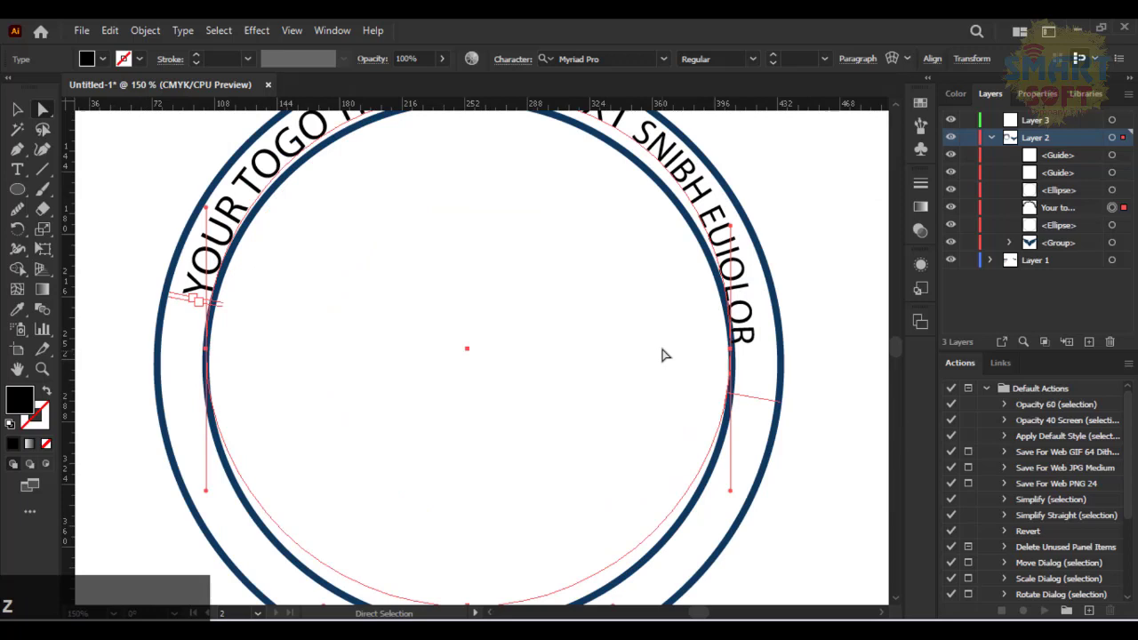
Move the text path's right anchor outward to X 410 pt and tilt the top anchor's right handle slightly down and inward
left_click(730, 353)
left_click_drag(732, 356, 740, 354)
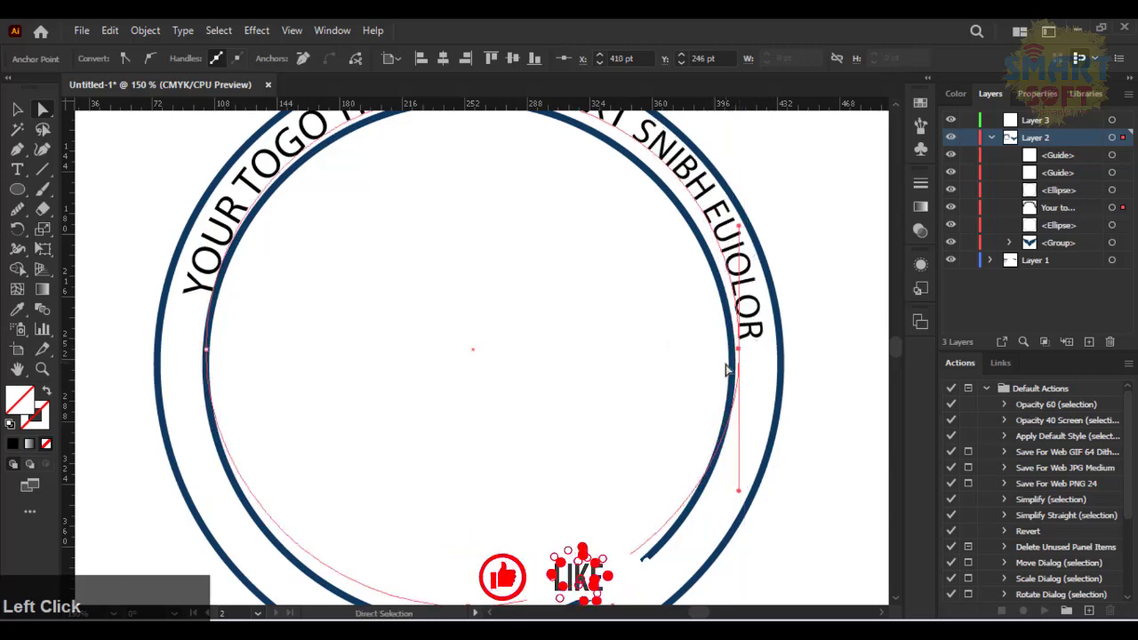
scroll(458, 329, "up", 2)
scroll(458, 330, "up", 1)
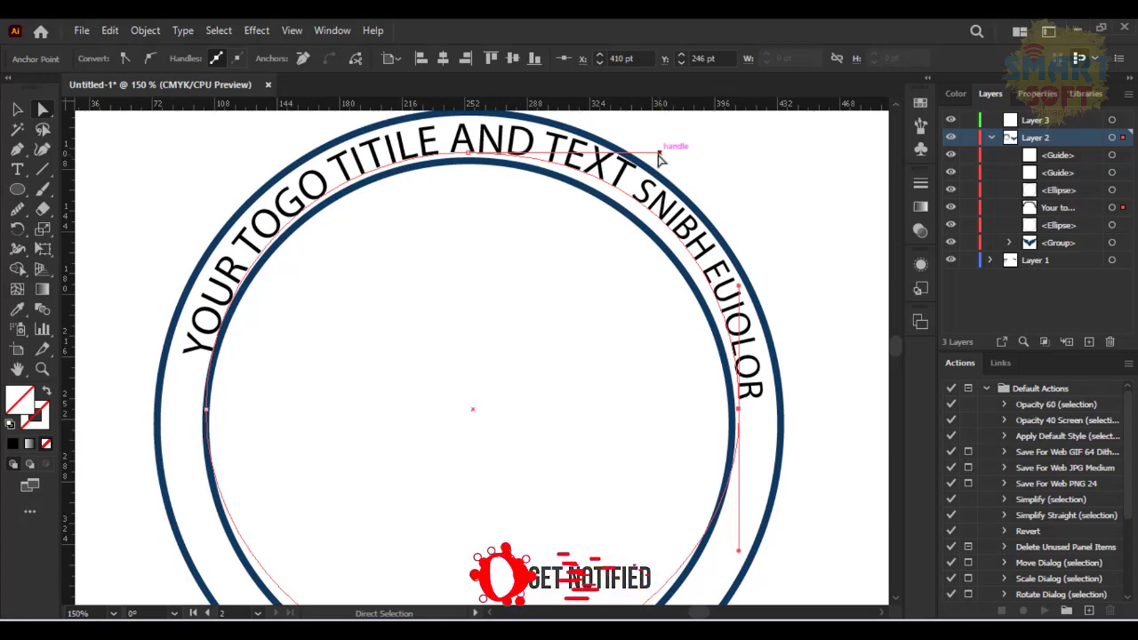
left_click_drag(659, 157, 656, 161)
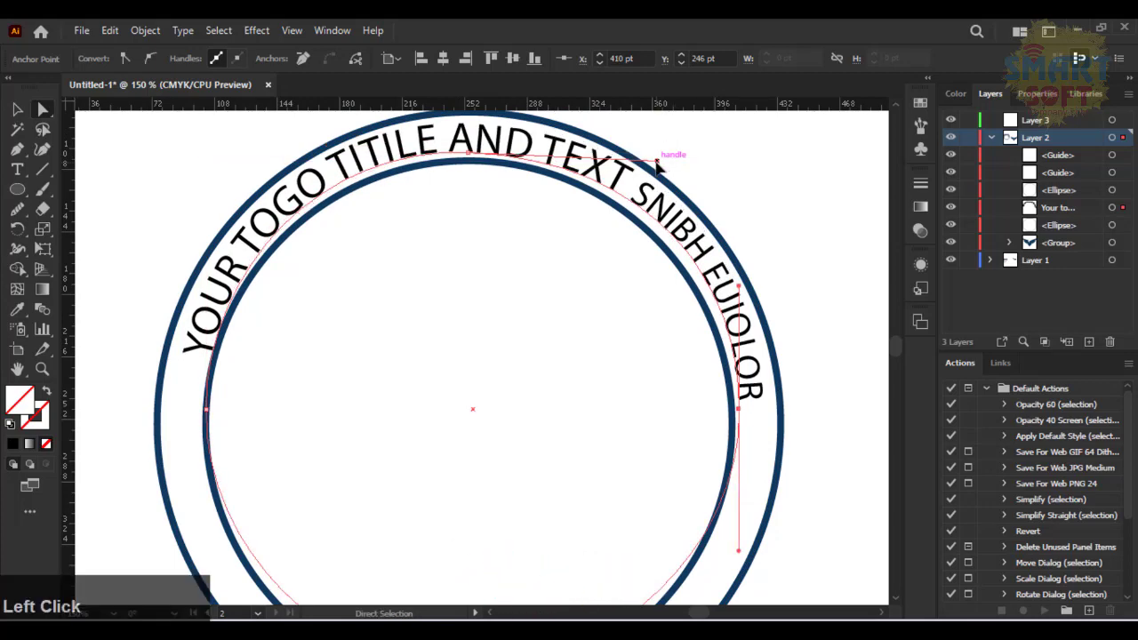
Move the text path's left anchor outward to X 100 pt, Y 246 pt, and deselect the path
left_click(204, 405)
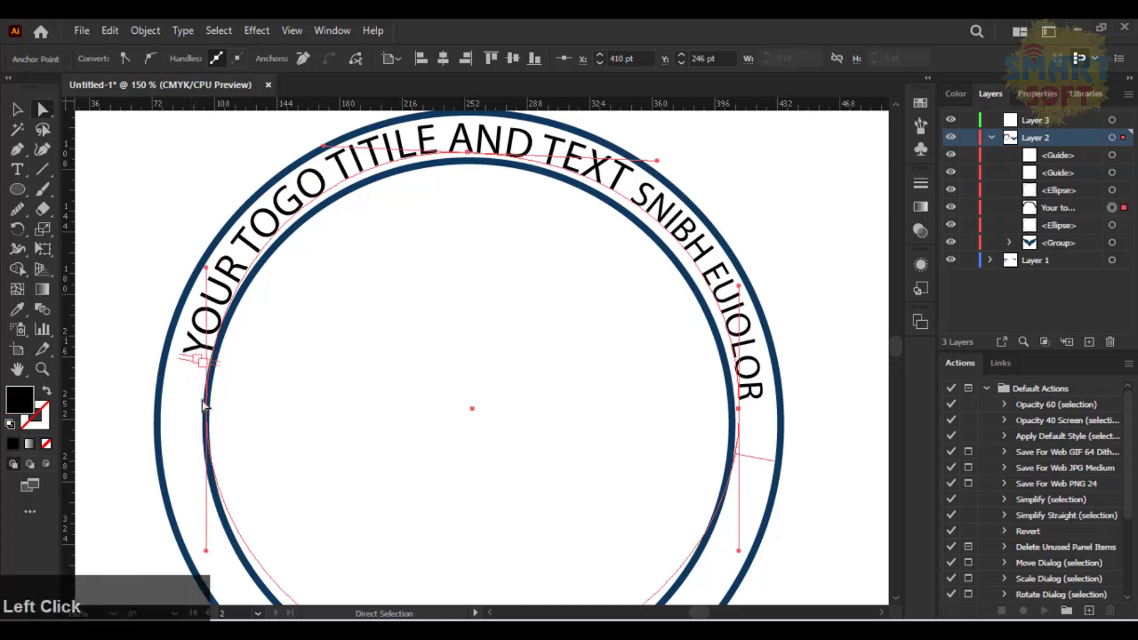
left_click(206, 410)
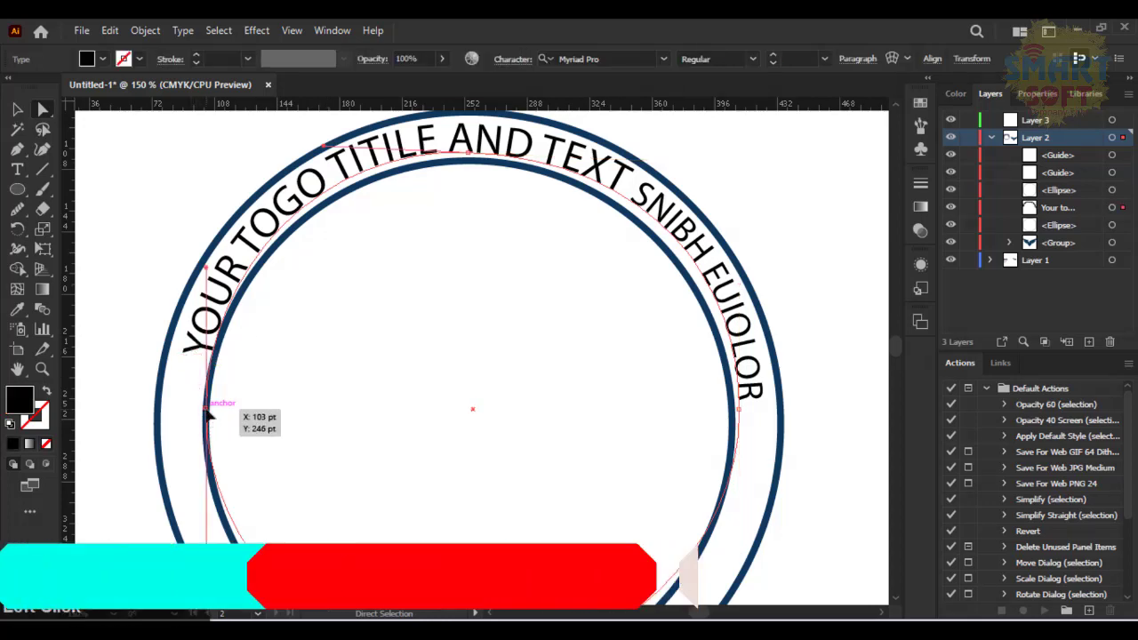
left_click_drag(207, 410, 201, 410)
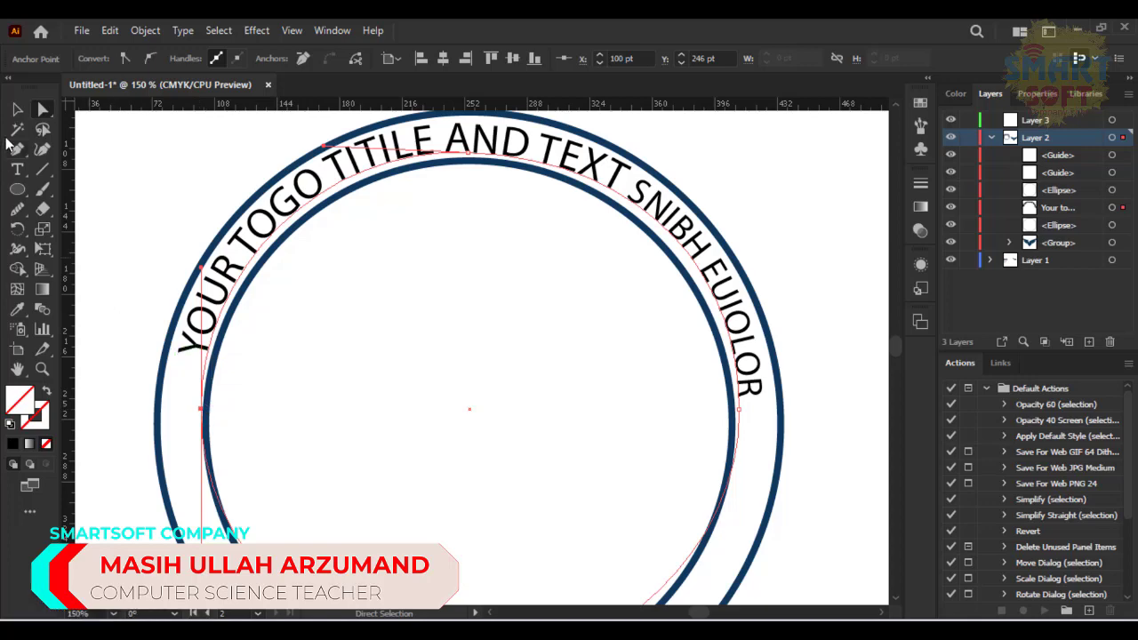
left_click(17, 109)
left_click(114, 173)
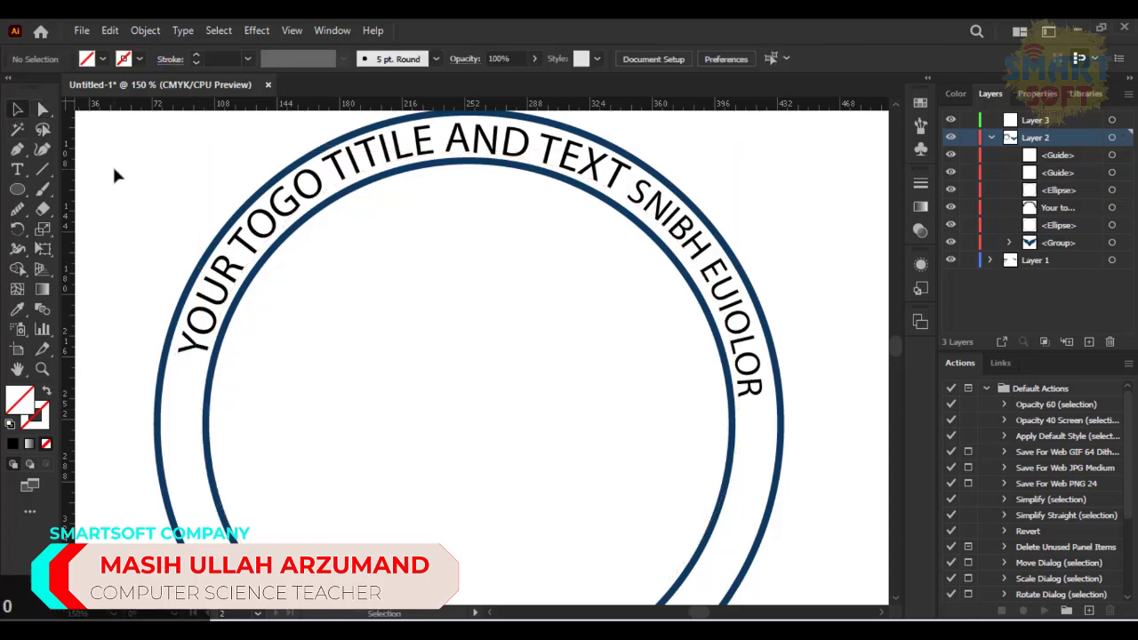
scroll(274, 324, "down", 5)
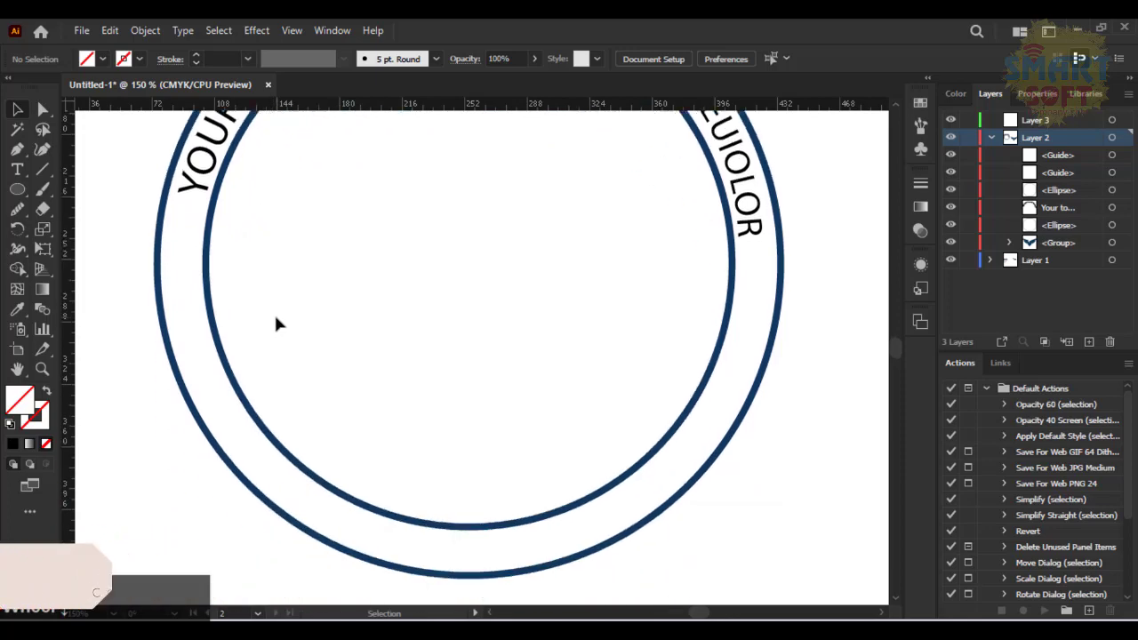
scroll(275, 324, "up", 4)
scroll(275, 324, "down", 2)
scroll(292, 322, "up", 3)
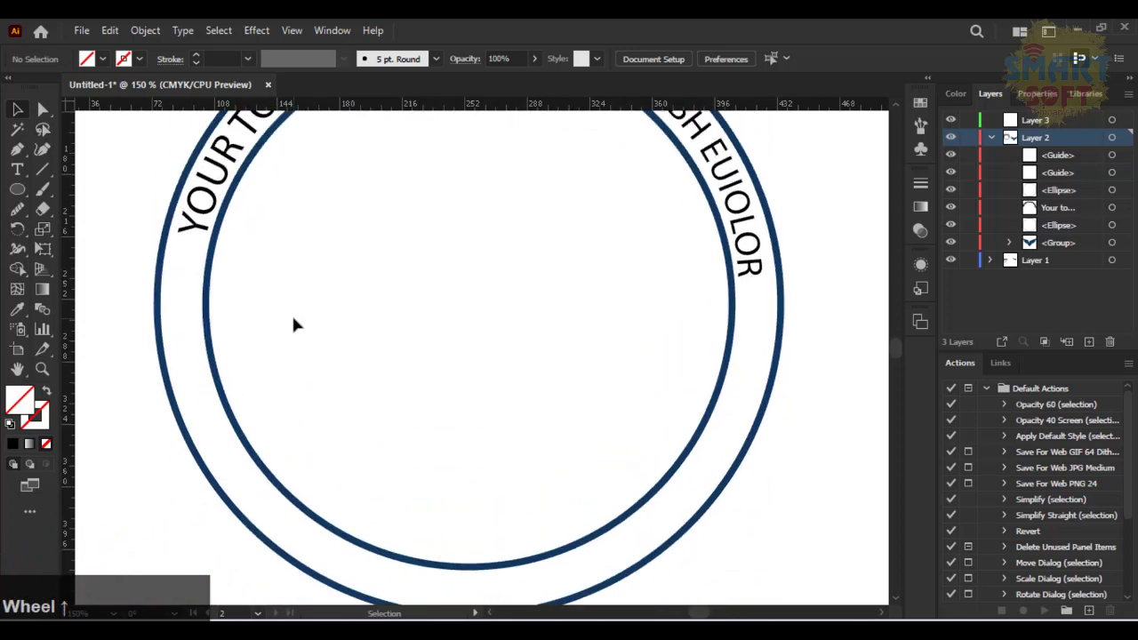
scroll(296, 321, "up", 1)
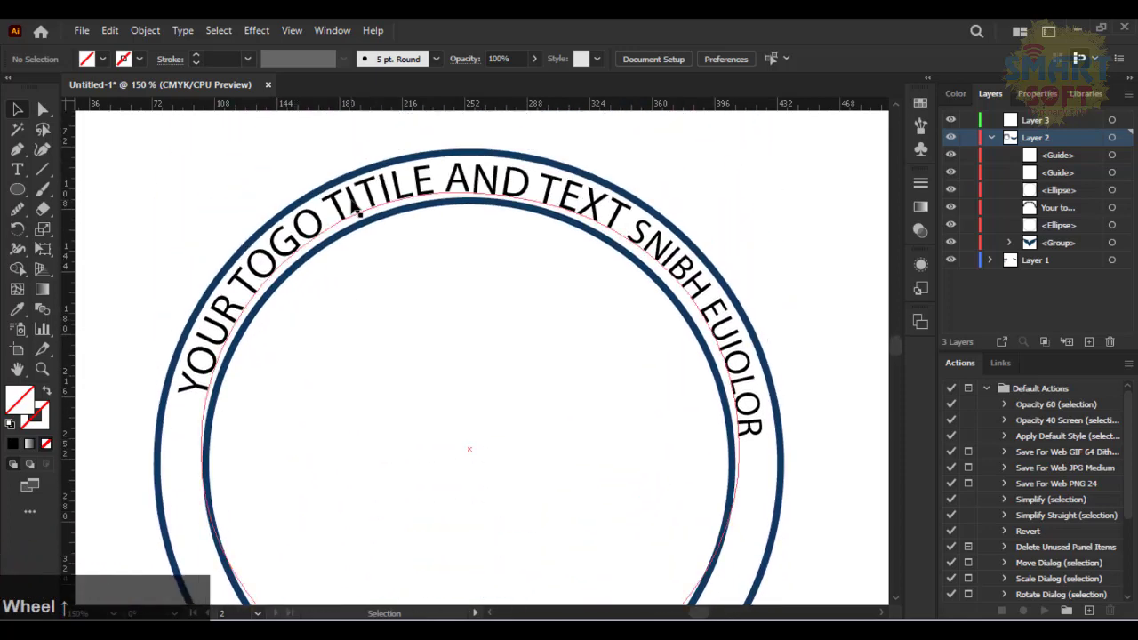